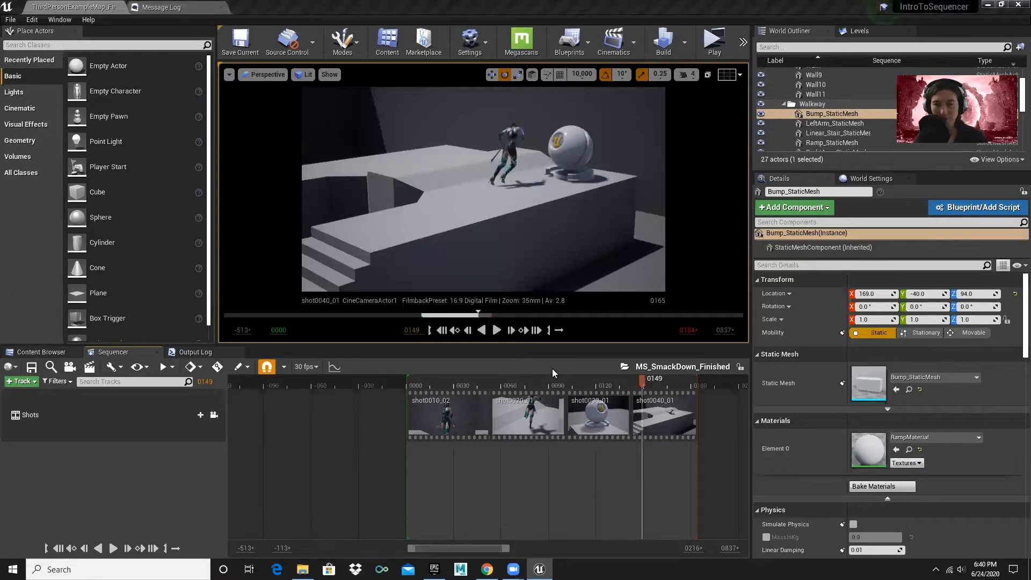
- Switch to the Intro to Sequencer presentation in Google Slides and view the Overview and Project Setup title slides
{"action": "key", "text": "alt+Tab"}
{"action": "left_click", "coordinate": [64, 305]}
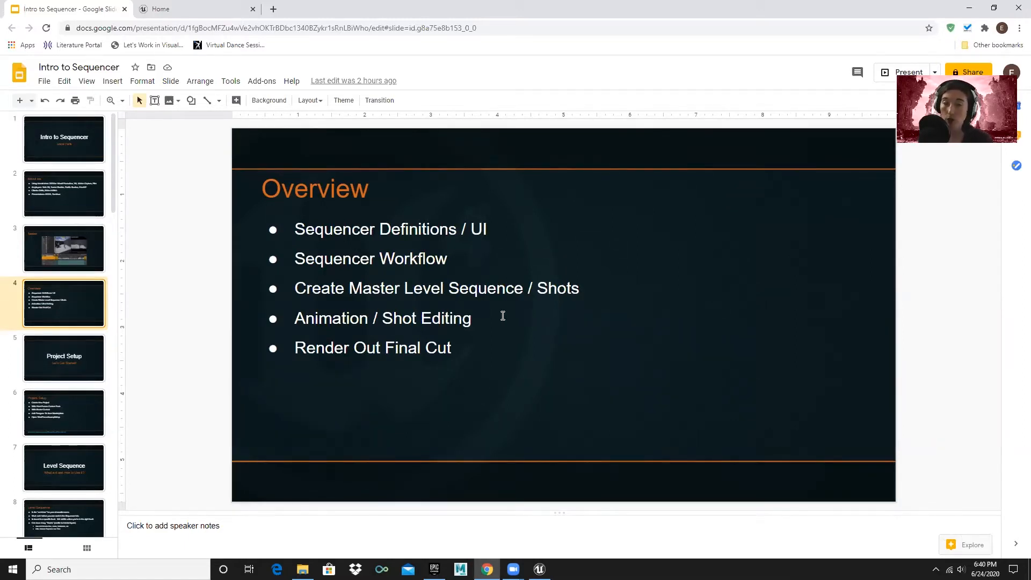
{"action": "left_click", "coordinate": [42, 366]}
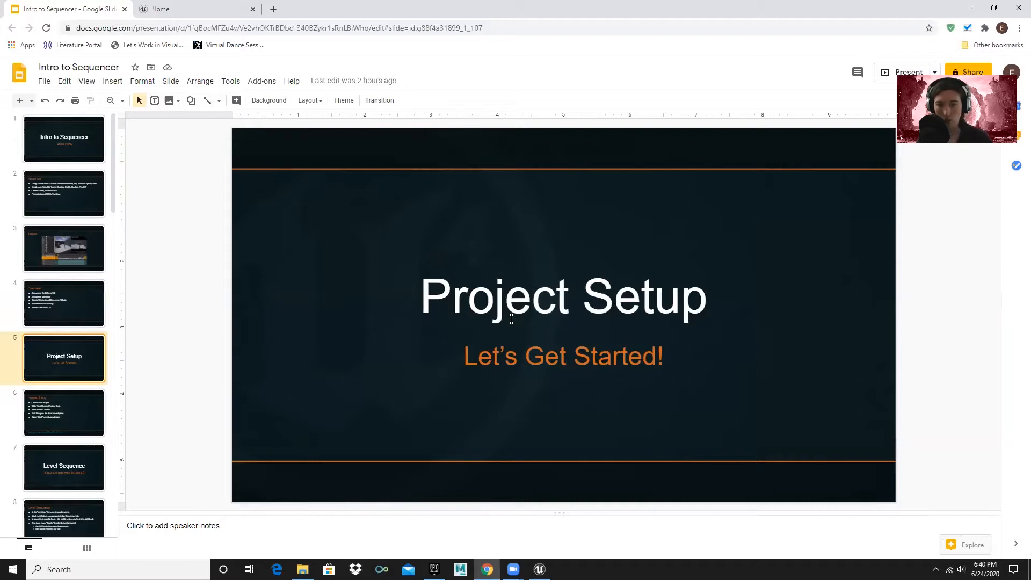
- Switch to the Epic Games Launcher and launch Unreal Engine 4.25.1 from the library
{"action": "key", "text": "alt+Tab"}
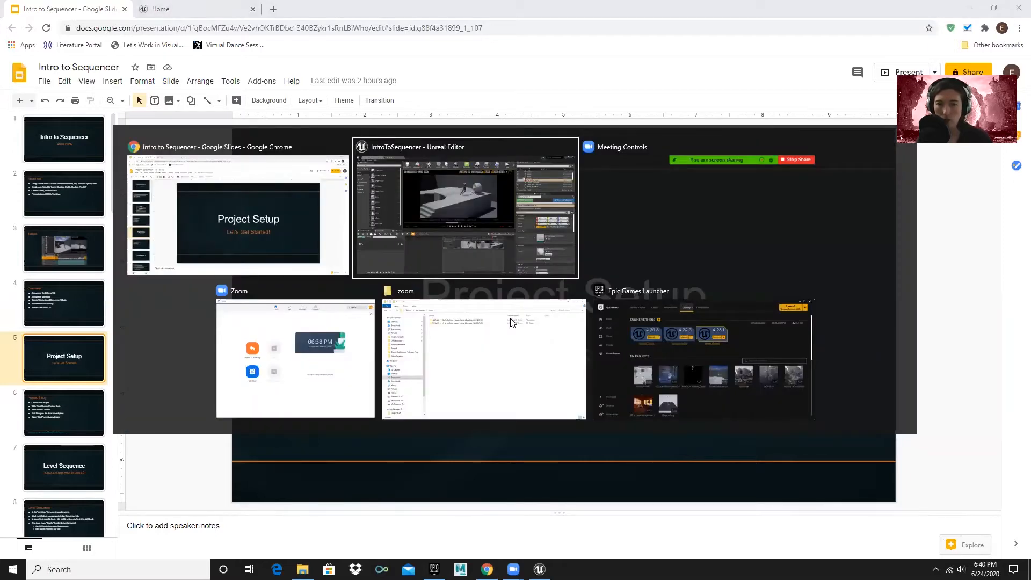
{"action": "key", "text": "alt+Tab"}
{"action": "key", "text": "alt+Tab"}
{"action": "key", "text": "alt+Tab"}
{"action": "key", "text": "alt+Tab"}
{"action": "key", "text": "alt+Tab"}
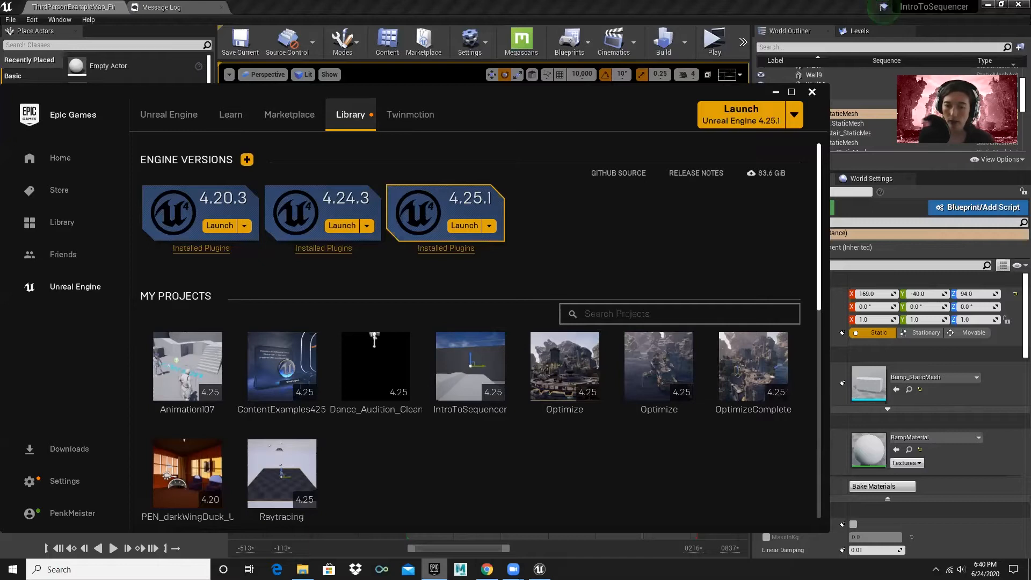
{"action": "mouse_move", "coordinate": [435, 571]}
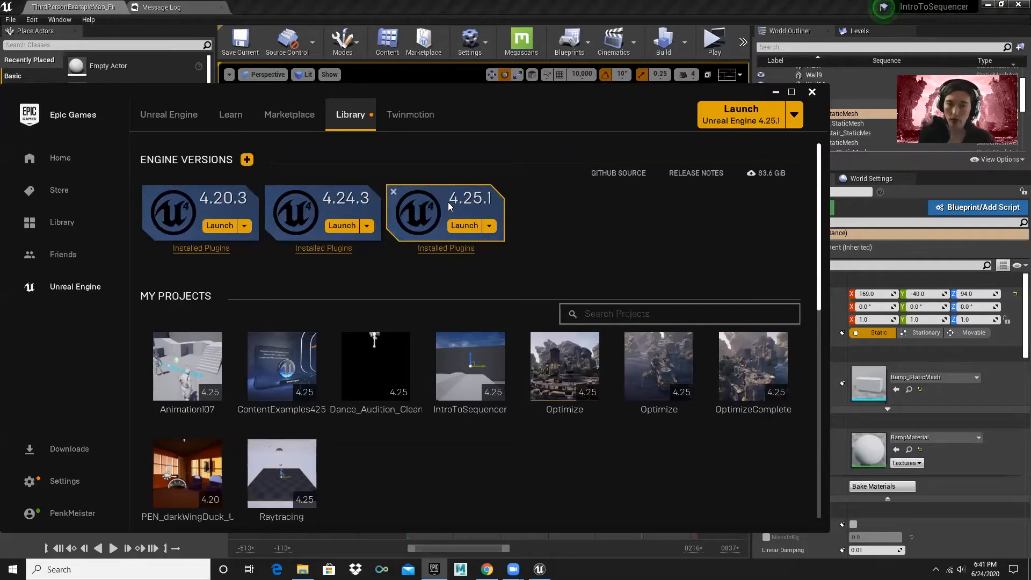
{"action": "left_click", "coordinate": [462, 226]}
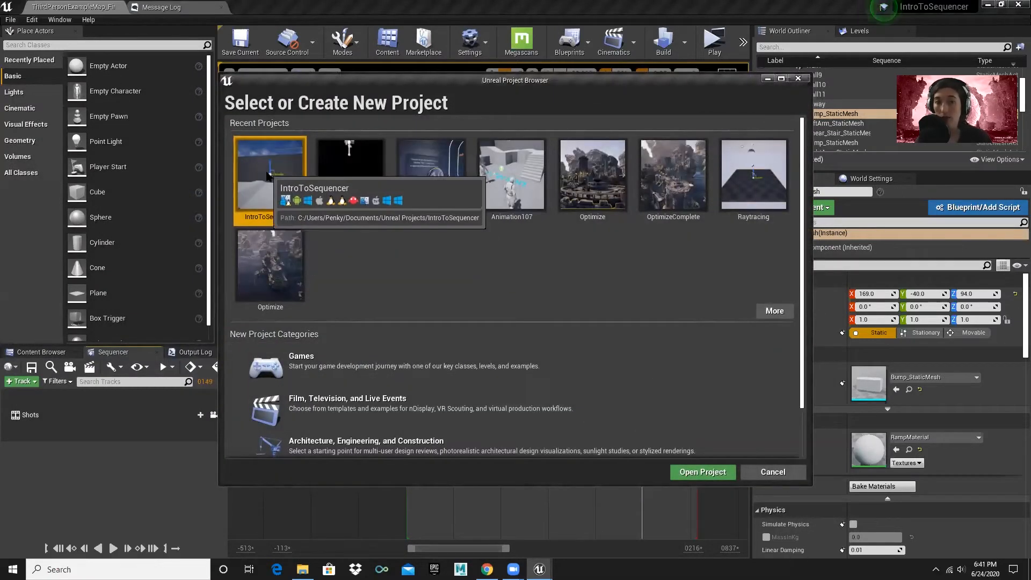
- Set up a new Games project from the Third Person template with starter content included
{"action": "left_click", "coordinate": [303, 369]}
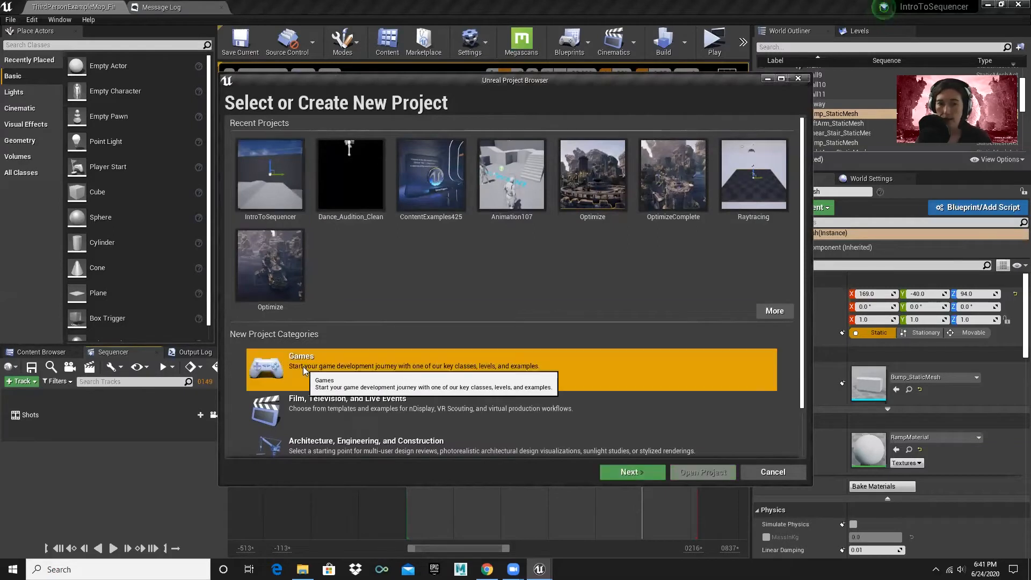
{"action": "left_click", "coordinate": [624, 473]}
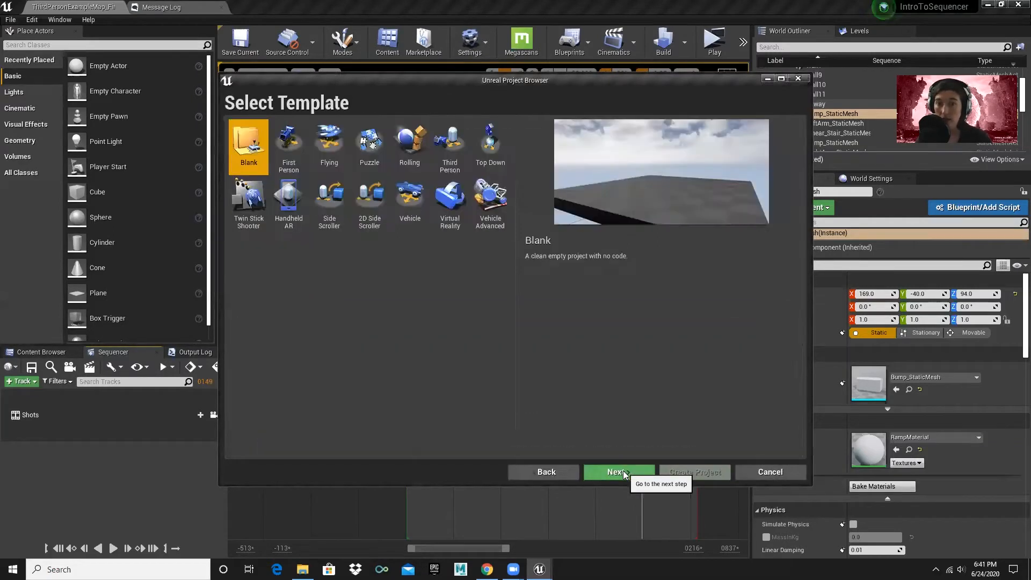
{"action": "left_click", "coordinate": [445, 145]}
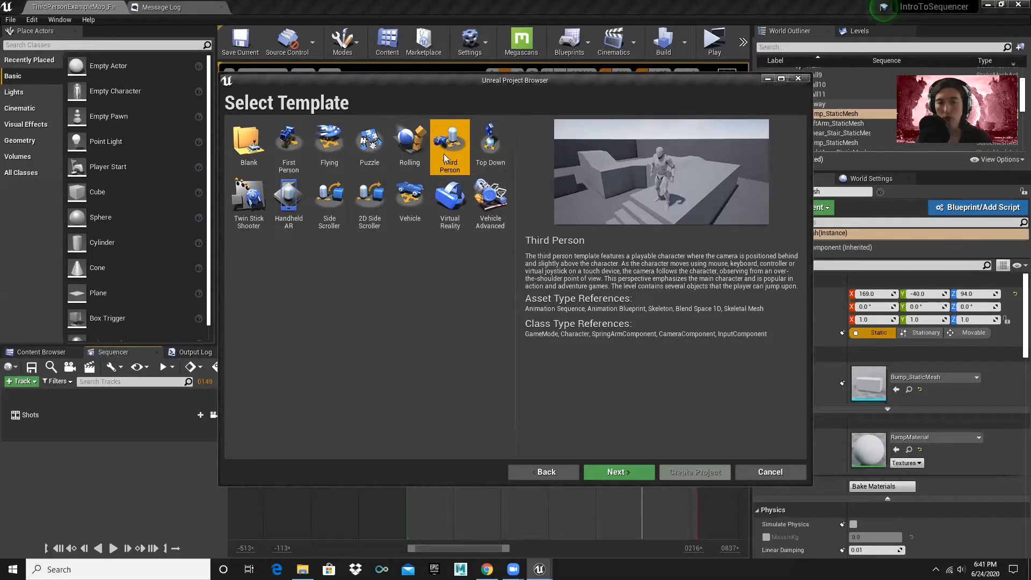
{"action": "left_click", "coordinate": [597, 473]}
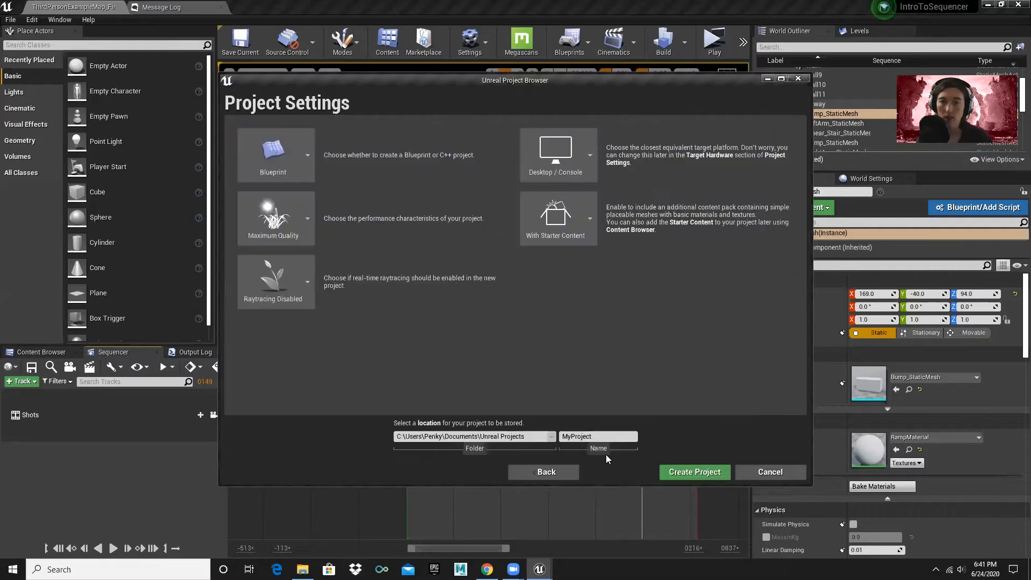
{"action": "left_click", "coordinate": [570, 223]}
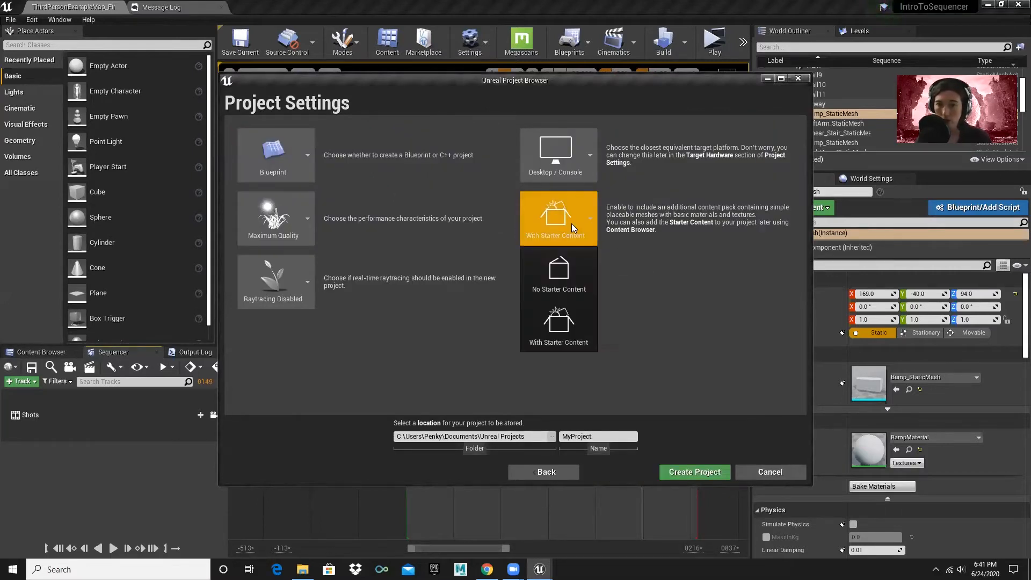
{"action": "left_click", "coordinate": [561, 331]}
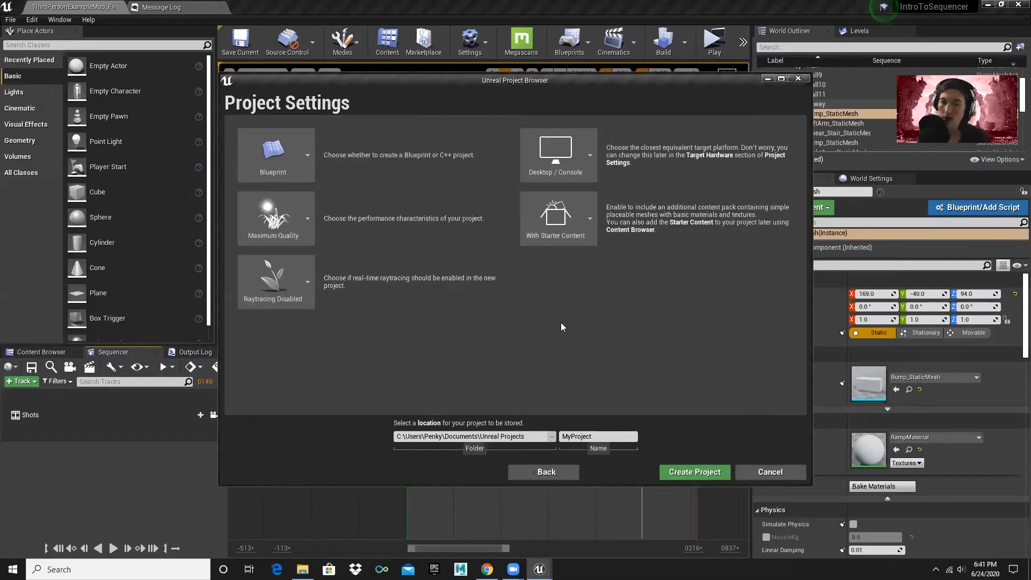
- Name the new project IntroToSequencer2, shorten it to IntroToSequence, and close the project browser without creating the project
{"action": "left_click", "coordinate": [603, 438]}
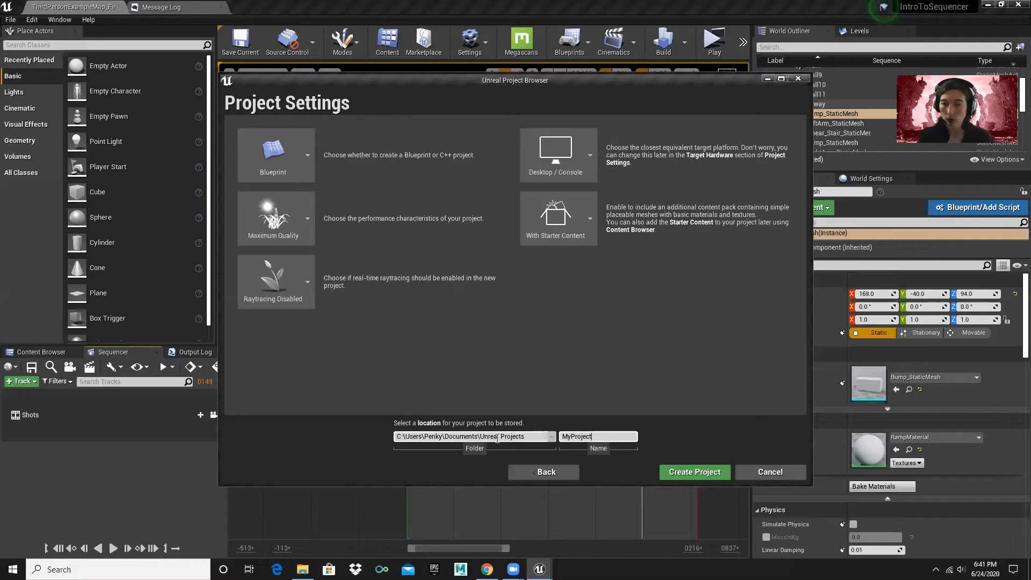
{"action": "key", "text": "ctrl+a"}
{"action": "type", "text": "Int"}
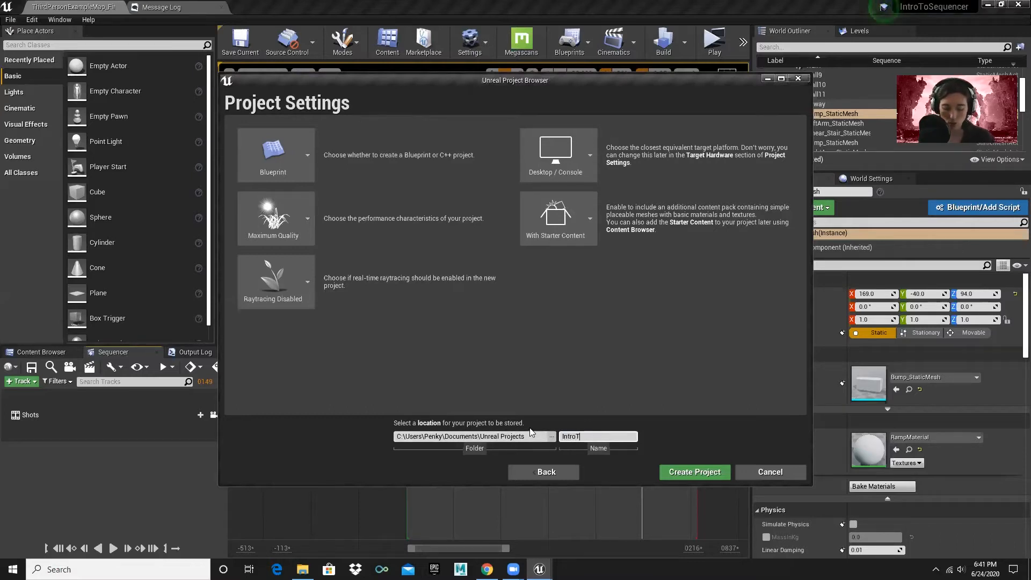
{"action": "type", "text": "roToSequencer2"}
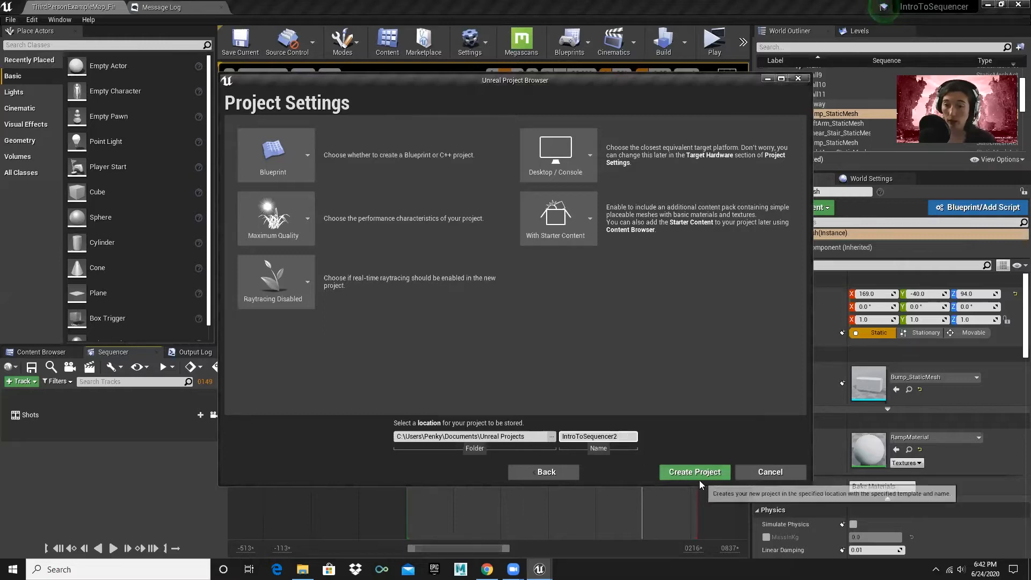
{"action": "key", "text": "BackSpace"}
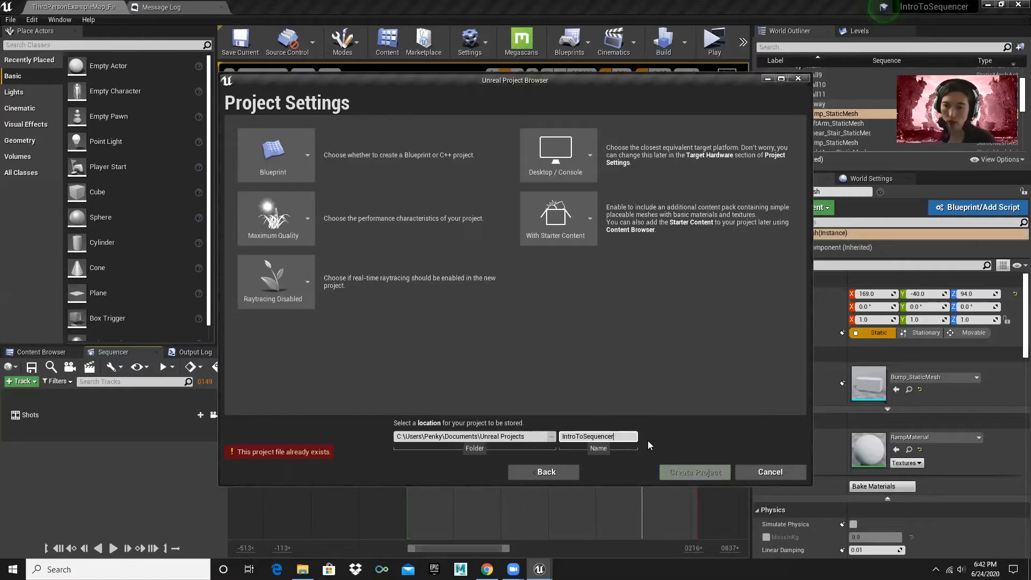
{"action": "key", "text": "BackSpace"}
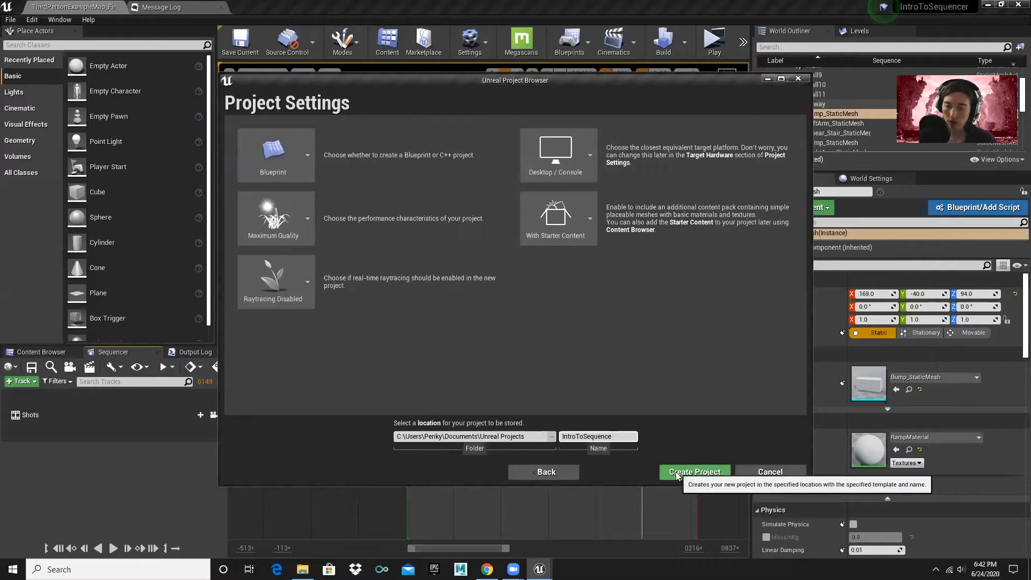
{"action": "left_click", "coordinate": [798, 80]}
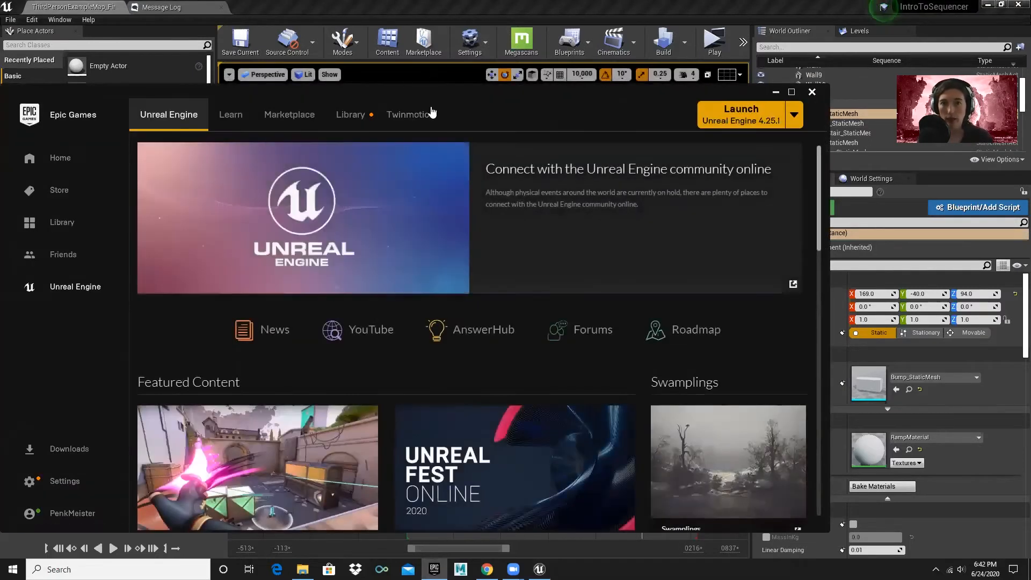
- Search the Epic Games Launcher marketplace for "yin" and open the Paragon: Yin product page
{"action": "left_click", "coordinate": [305, 122]}
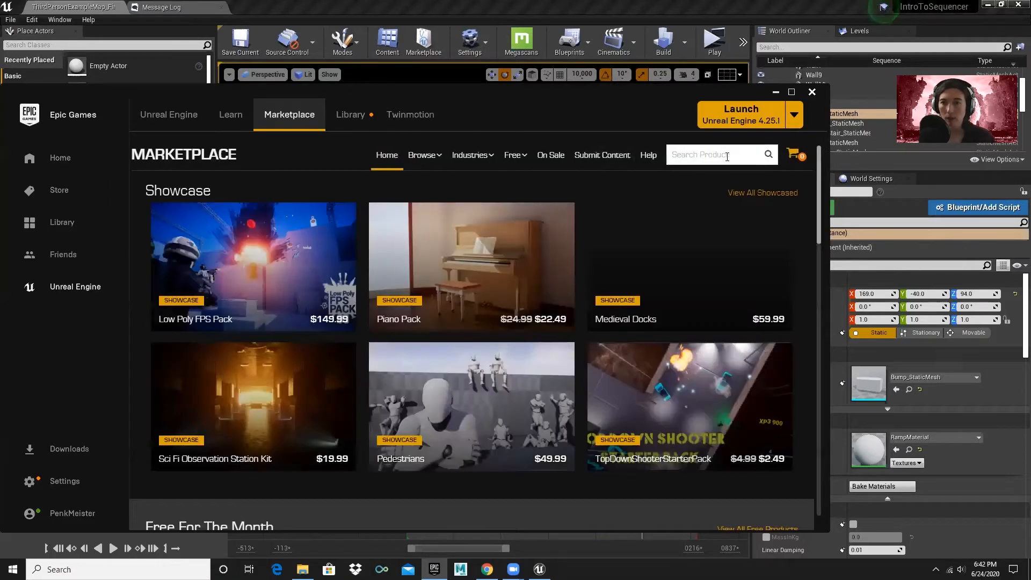
{"action": "left_click", "coordinate": [714, 148]}
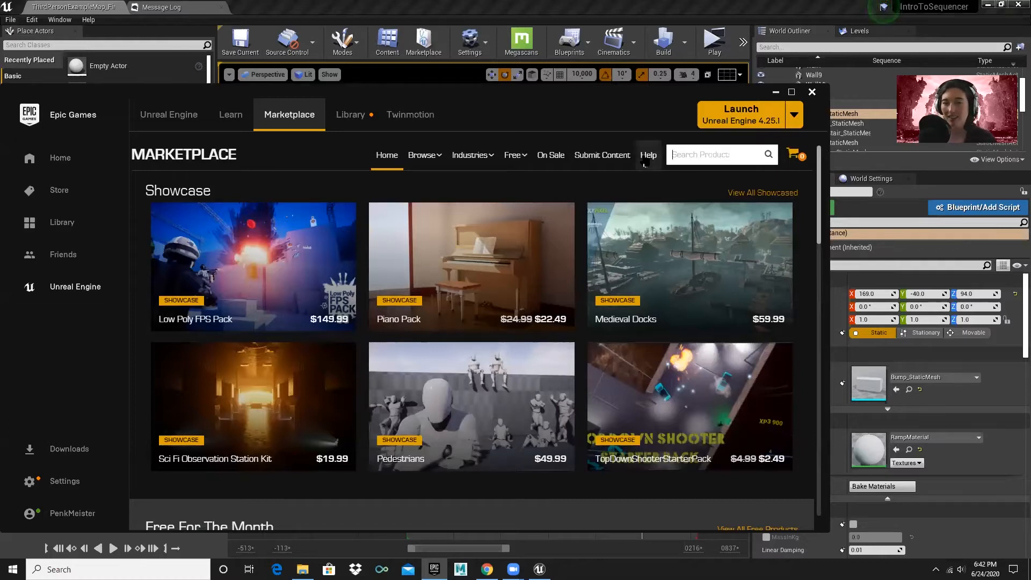
{"action": "type", "text": "yin"}
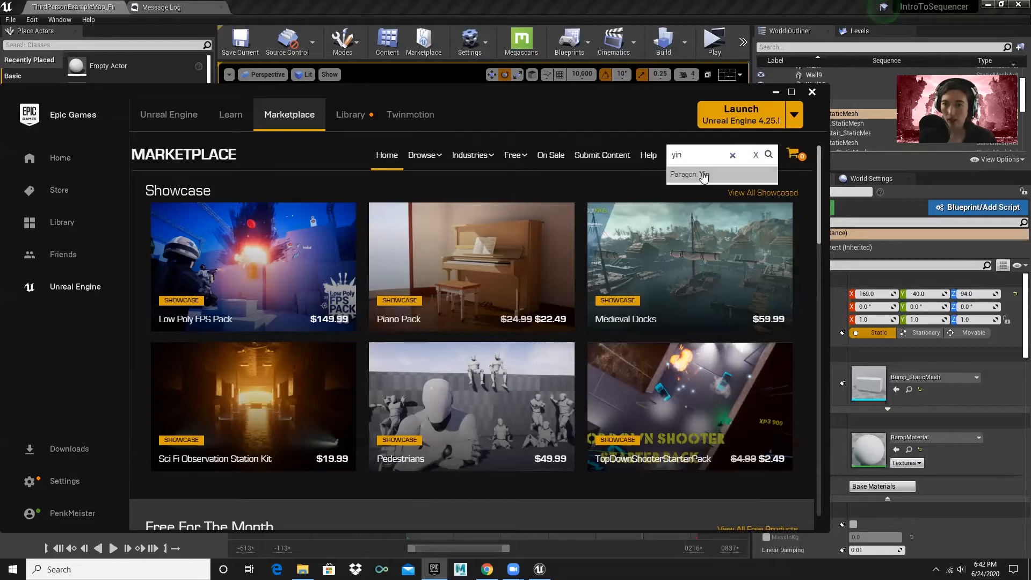
{"action": "left_click", "coordinate": [701, 173]}
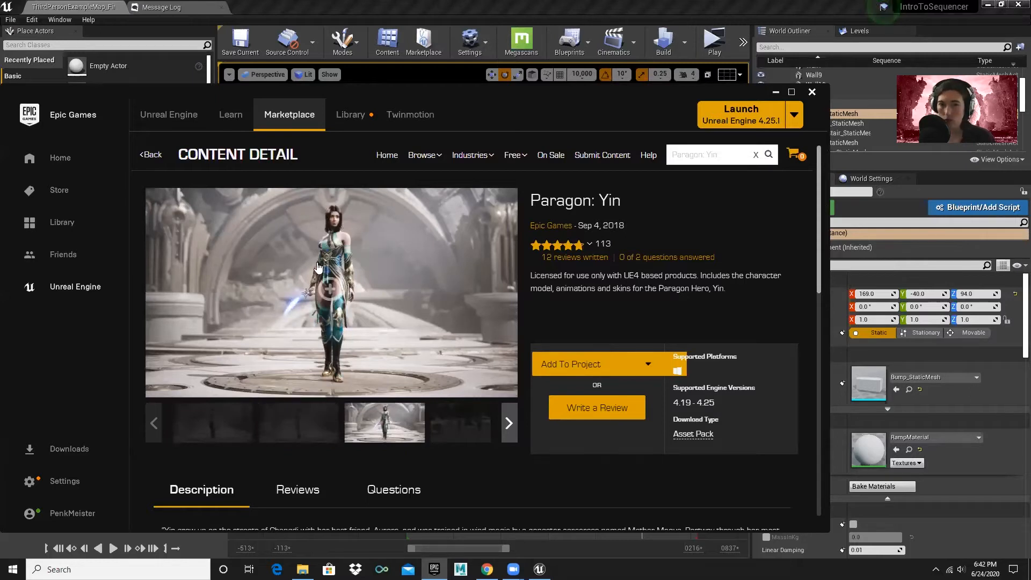
- Choose IntroToSequencer as the project to receive the Paragon: Yin pack, but decline adding it
{"action": "left_click", "coordinate": [569, 365]}
{"action": "scroll", "coordinate": [288, 281], "scroll_direction": "down", "scroll_amount": 3}
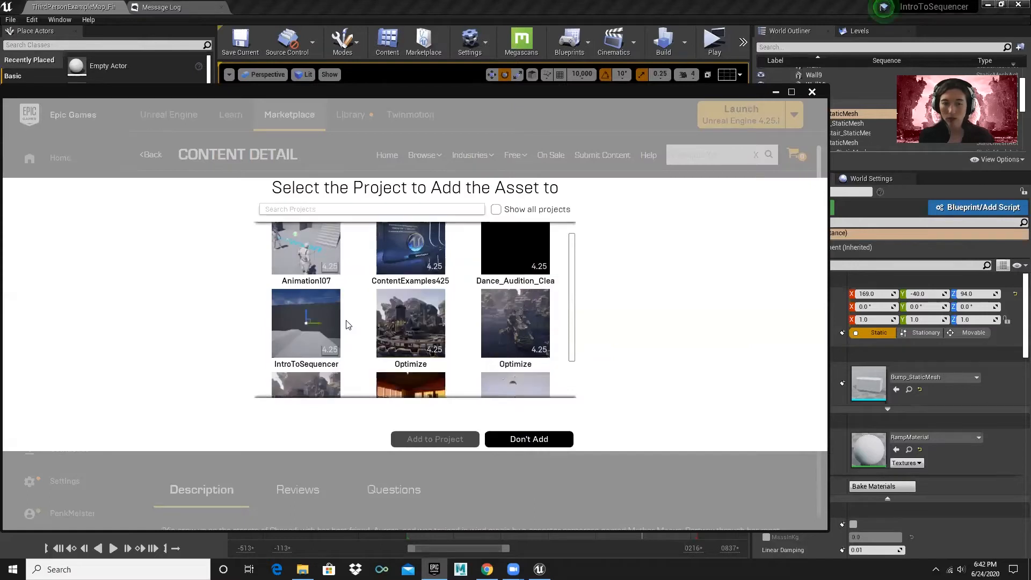
{"action": "left_click", "coordinate": [322, 277]}
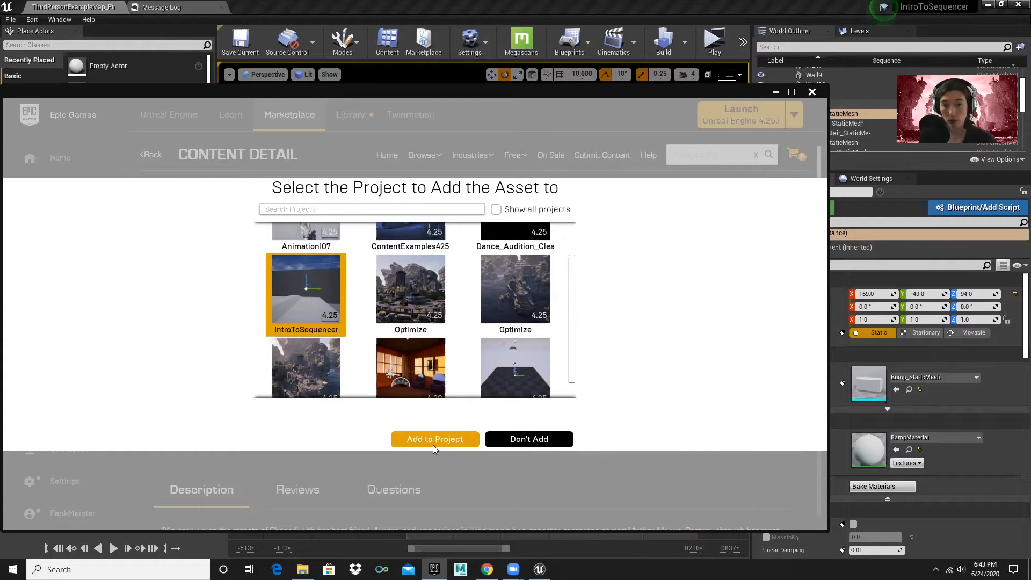
{"action": "left_click", "coordinate": [532, 439]}
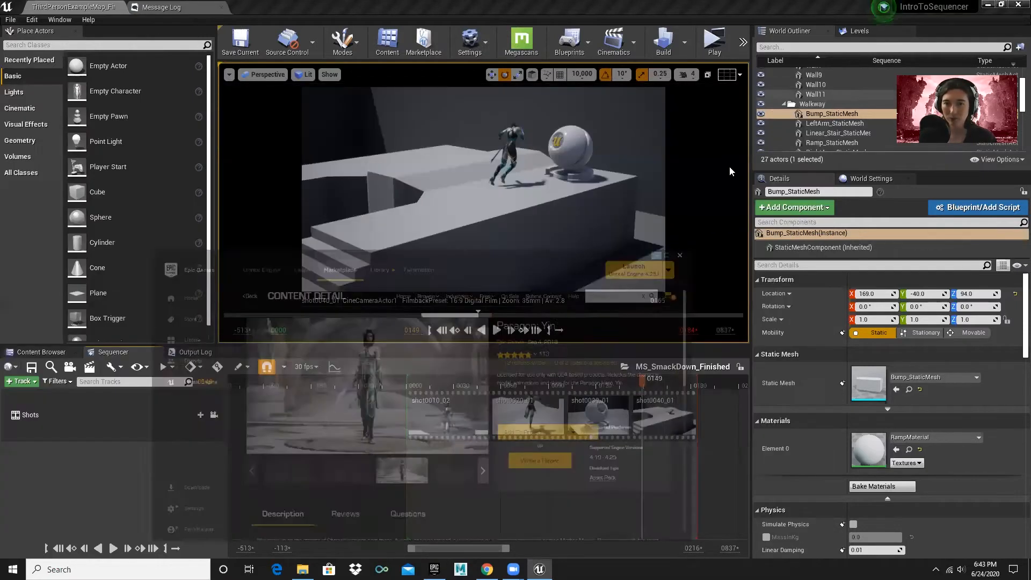
- Minimize the launcher, switch to the Google Slides presentation, and review the Project Setup checklist and Level Sequence slides
{"action": "left_click", "coordinate": [775, 92]}
{"action": "left_click", "coordinate": [487, 569]}
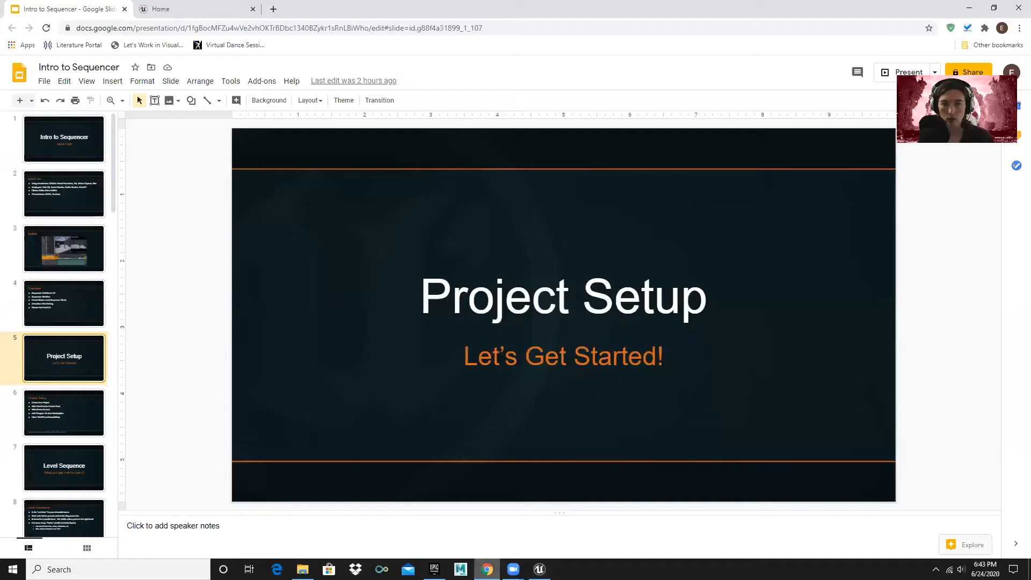
{"action": "left_click", "coordinate": [64, 419]}
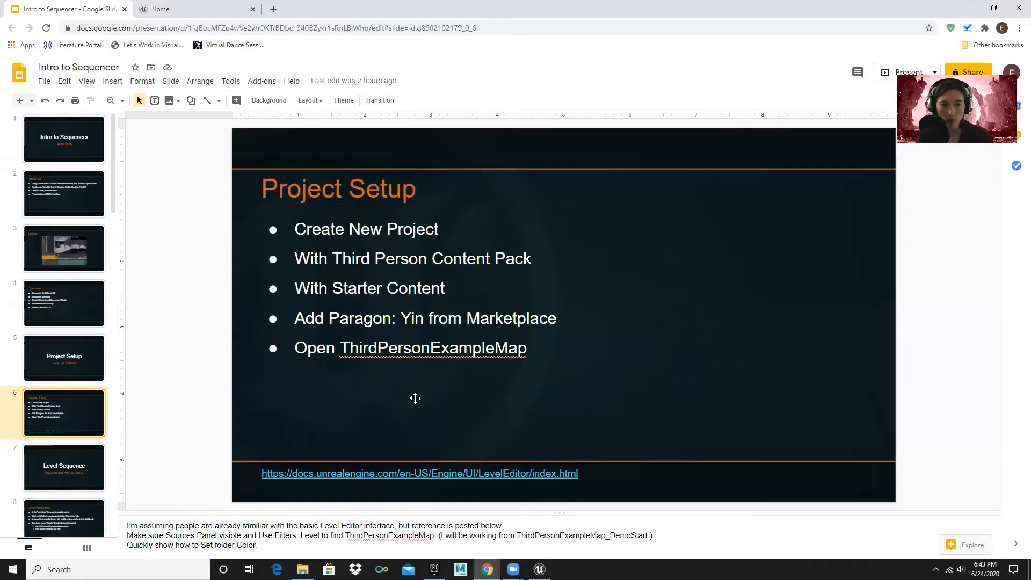
{"action": "left_click", "coordinate": [486, 350]}
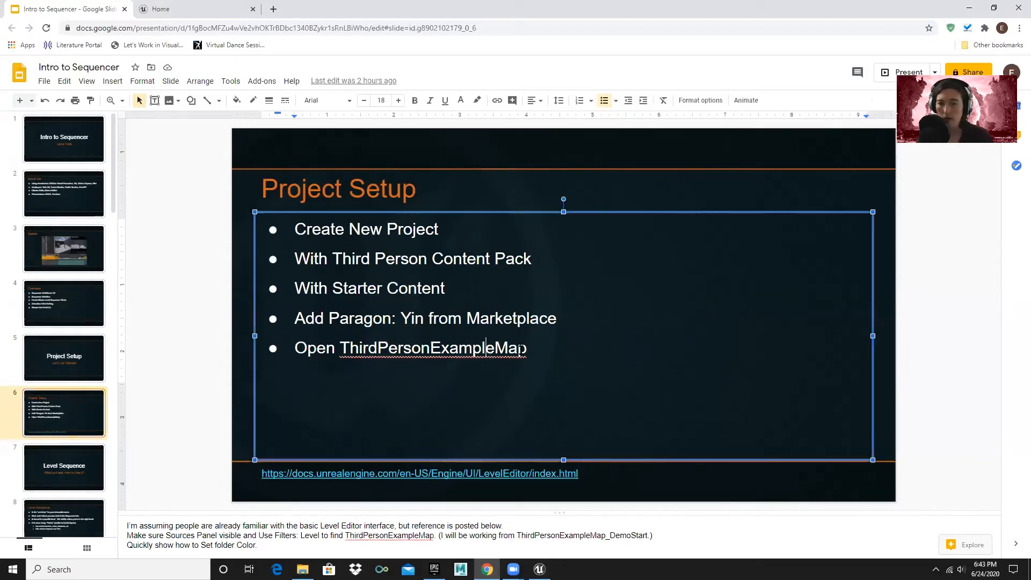
{"action": "left_click", "coordinate": [48, 466]}
{"action": "key", "text": "Down"}
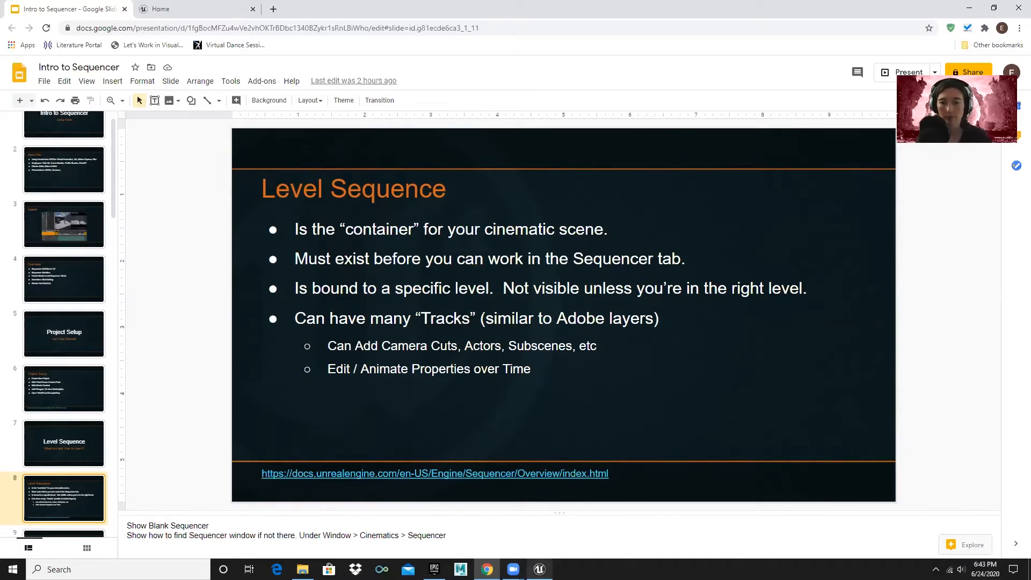
- Switch to the IntroToSequencer project in Unreal Editor and open the ThirdPersonExampleMap level from the ThirdPersonBP Maps folder
{"action": "mouse_move", "coordinate": [540, 568]}
{"action": "left_click", "coordinate": [539, 537]}
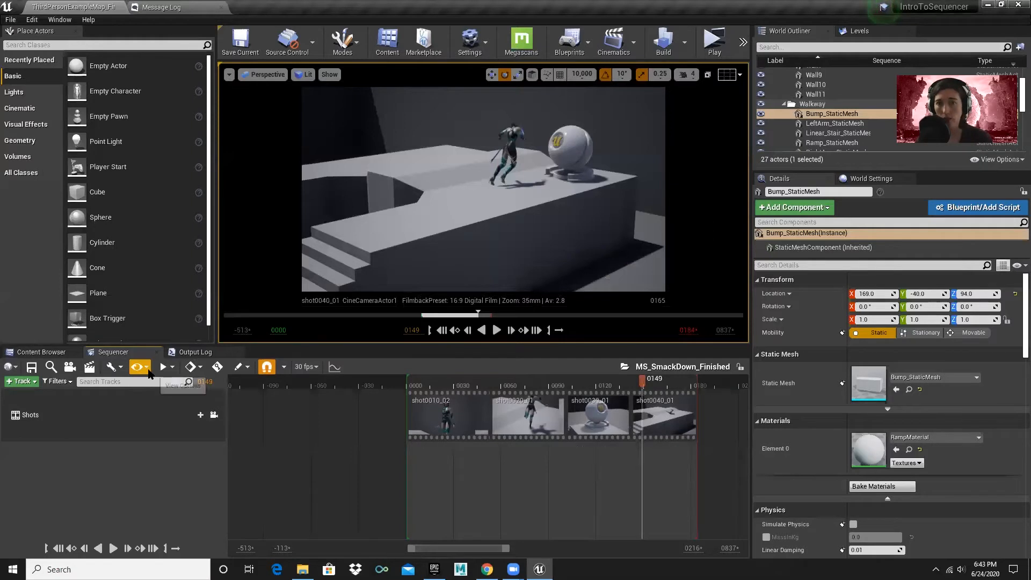
{"action": "left_click", "coordinate": [41, 352]}
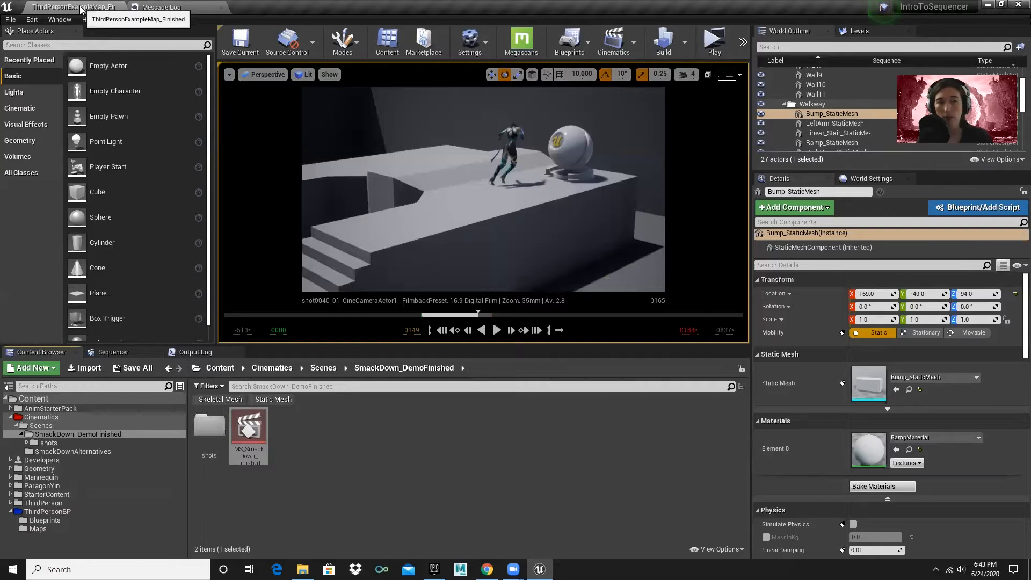
{"action": "left_click", "coordinate": [78, 526]}
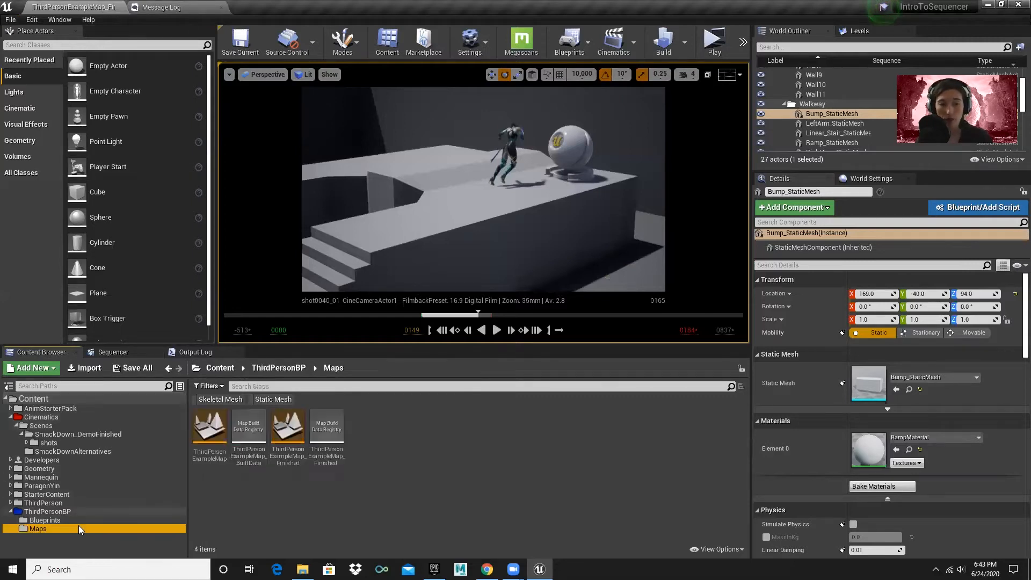
{"action": "double_click", "coordinate": [210, 440]}
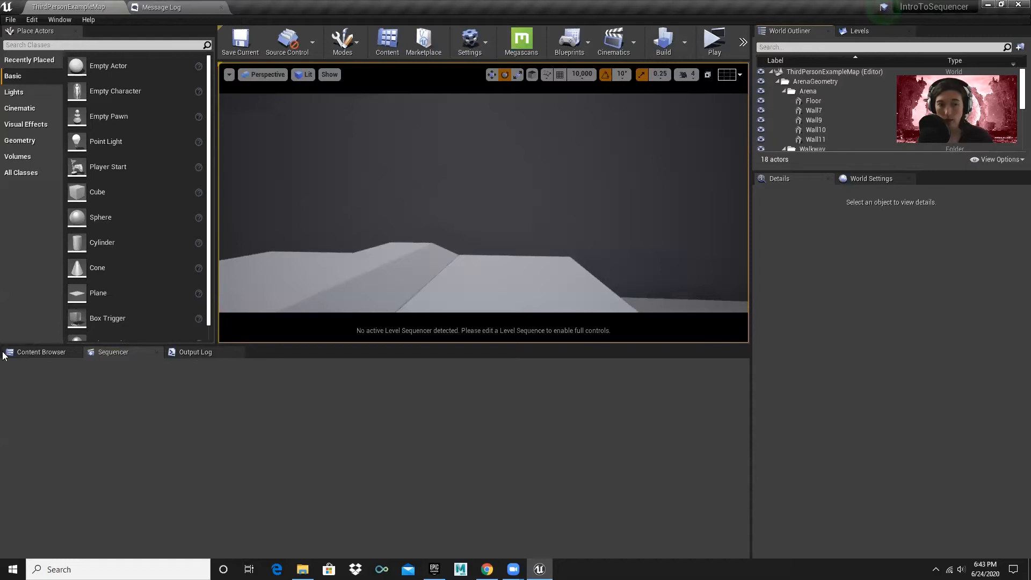
- Open the MS_SmackDown_Finished sequence from the SmackDown_DemoFinished folder and examine the tracks inside its shot0010_02 shot
{"action": "left_click", "coordinate": [24, 353]}
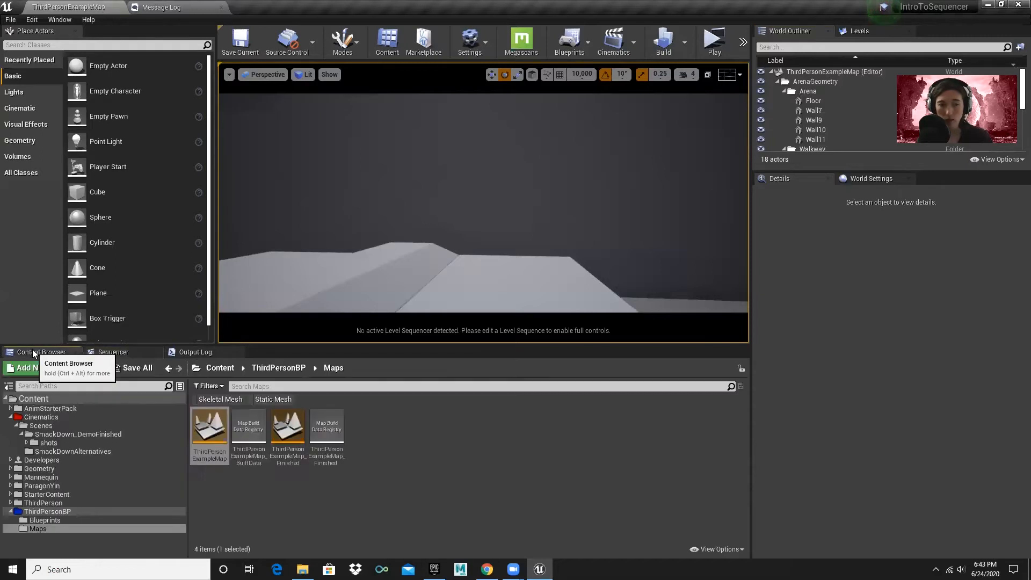
{"action": "left_click", "coordinate": [86, 435]}
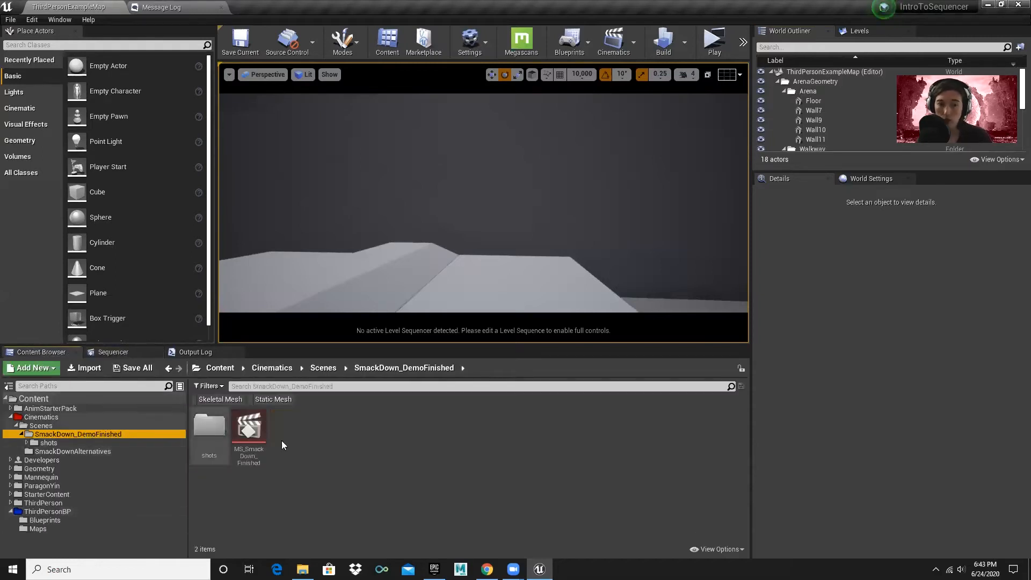
{"action": "double_click", "coordinate": [250, 430]}
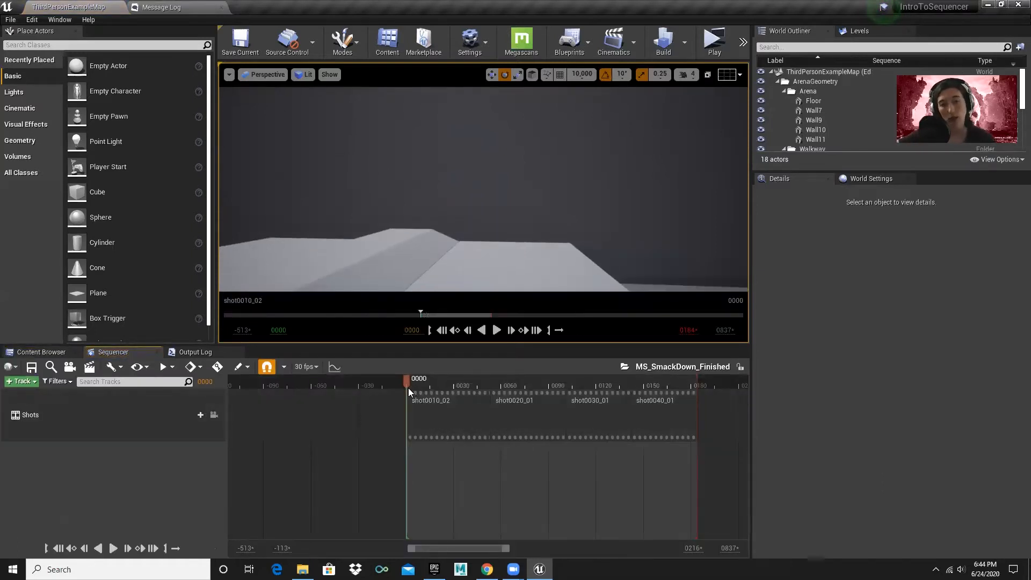
{"action": "double_click", "coordinate": [426, 416]}
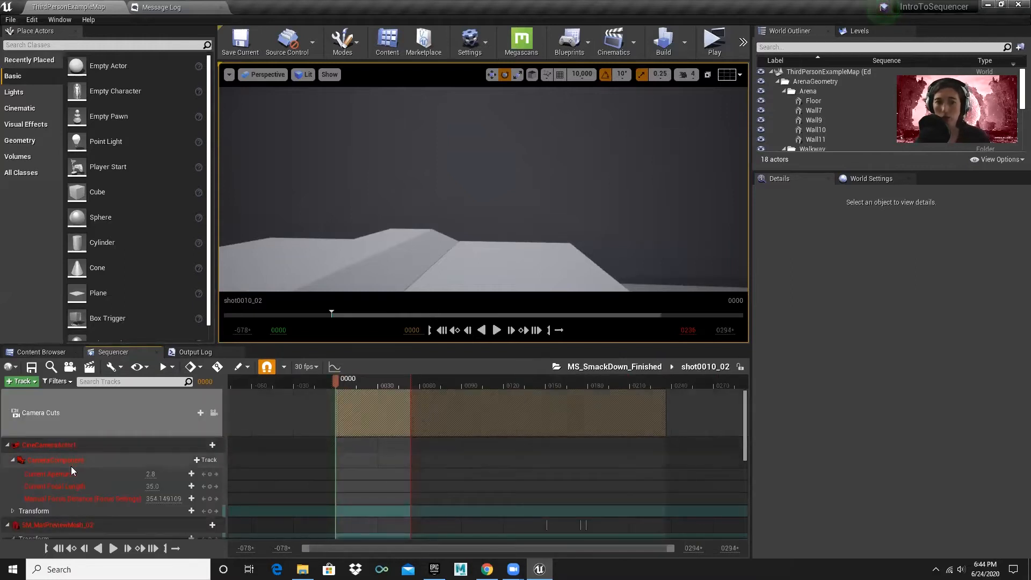
{"action": "mouse_move", "coordinate": [50, 449]}
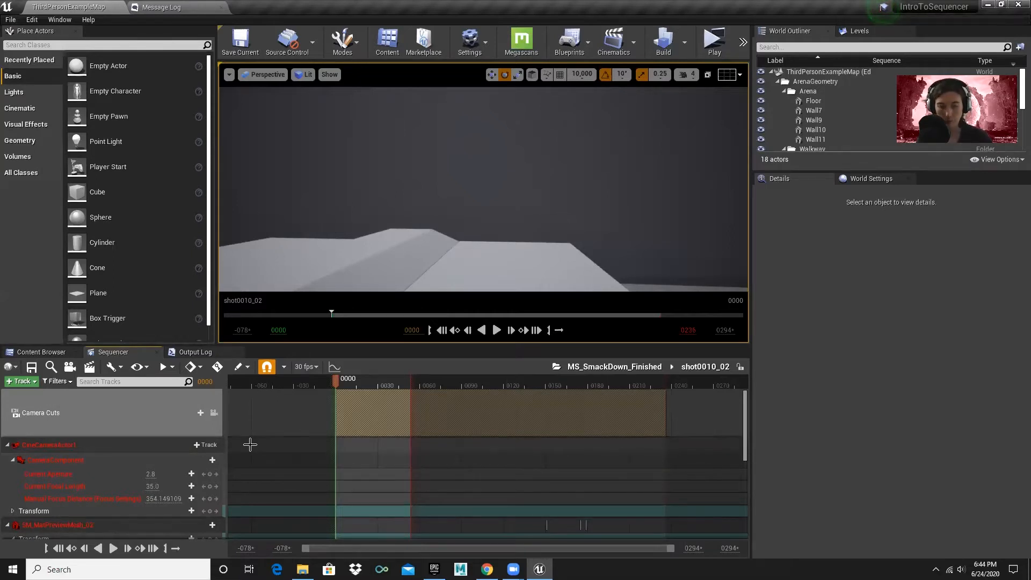
- Check the Level Sequence slide in the browser, return to Unreal Editor, and open the ThirdPersonExampleMap_Finished level from the ThirdPersonBP Maps folder
{"action": "key", "text": "alt+Tab"}
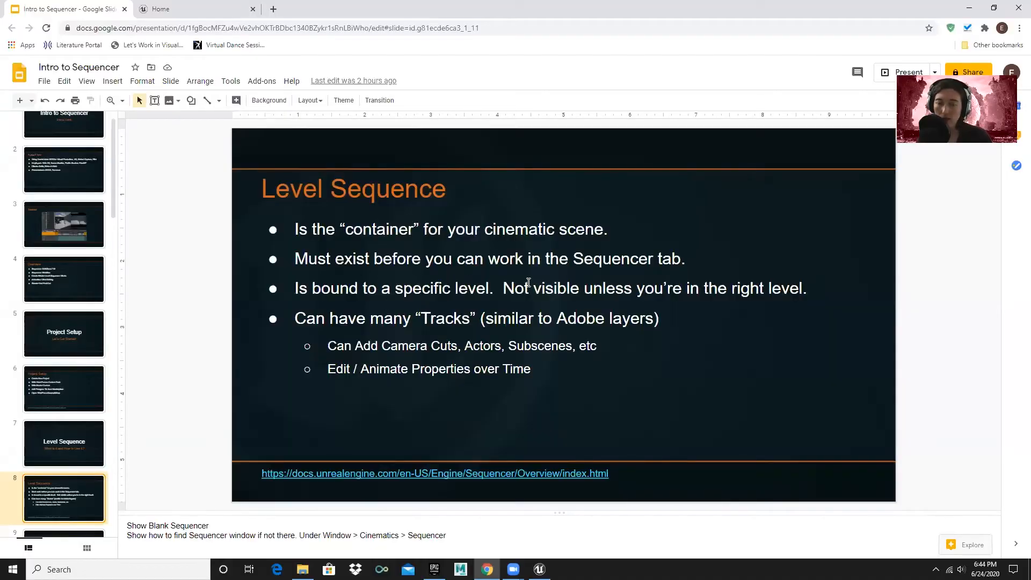
{"action": "key", "text": "alt+Tab"}
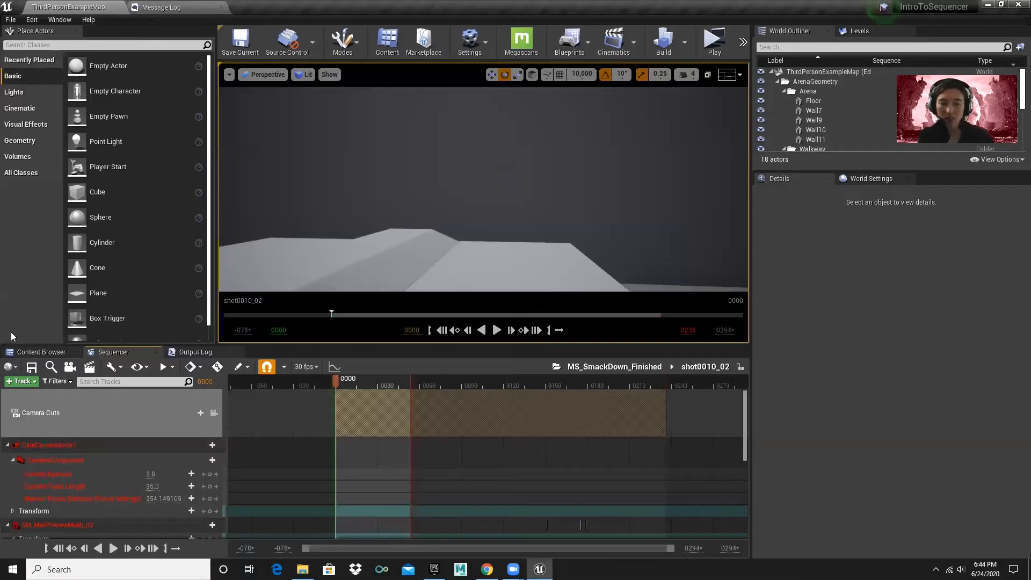
{"action": "left_click", "coordinate": [34, 357]}
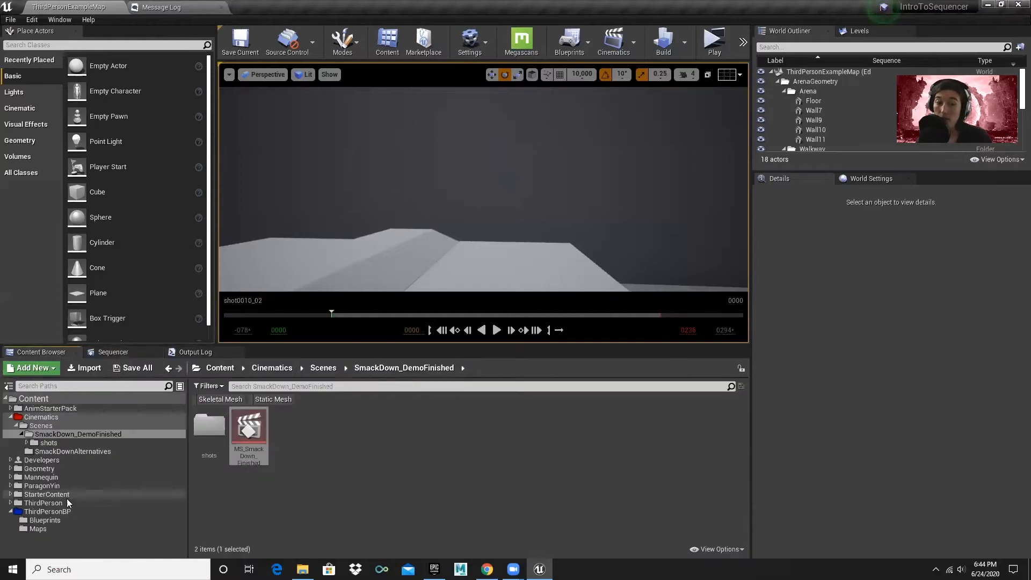
{"action": "left_click", "coordinate": [66, 522]}
{"action": "left_click", "coordinate": [67, 527]}
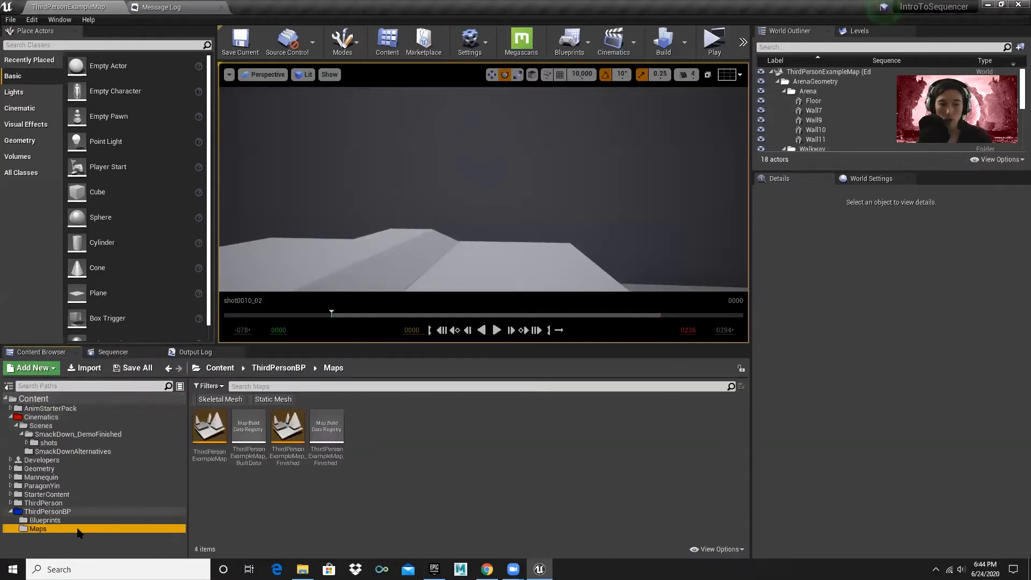
{"action": "double_click", "coordinate": [284, 433]}
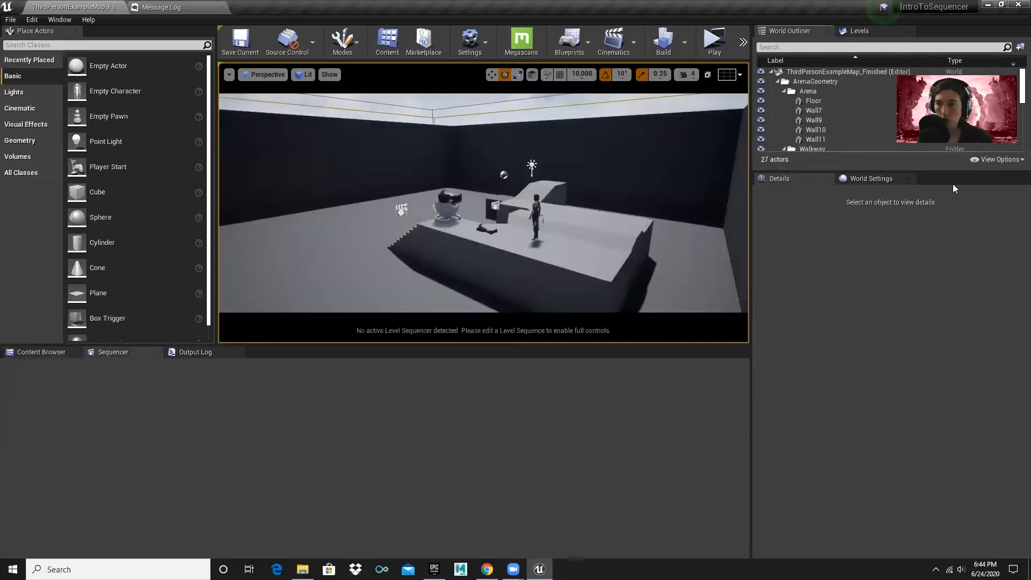
- Look through the level's actors in the World Outliner, inspecting the CineCameraActors and the ML_SmackDown and NL_SmackDown level sequence actors
{"action": "scroll", "coordinate": [870, 107], "scroll_direction": "down", "scroll_amount": 5}
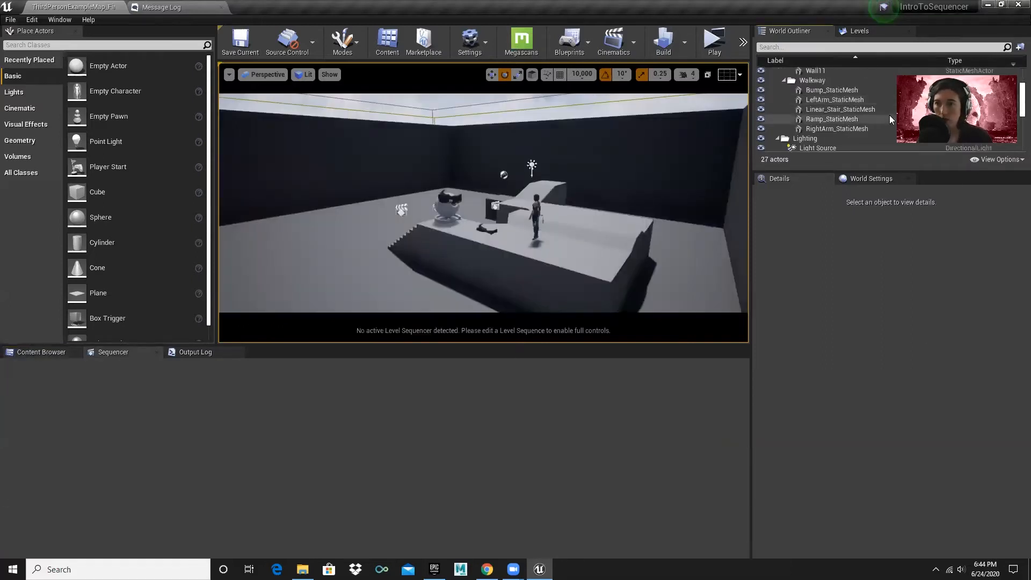
{"action": "scroll", "coordinate": [857, 111], "scroll_direction": "up", "scroll_amount": 5}
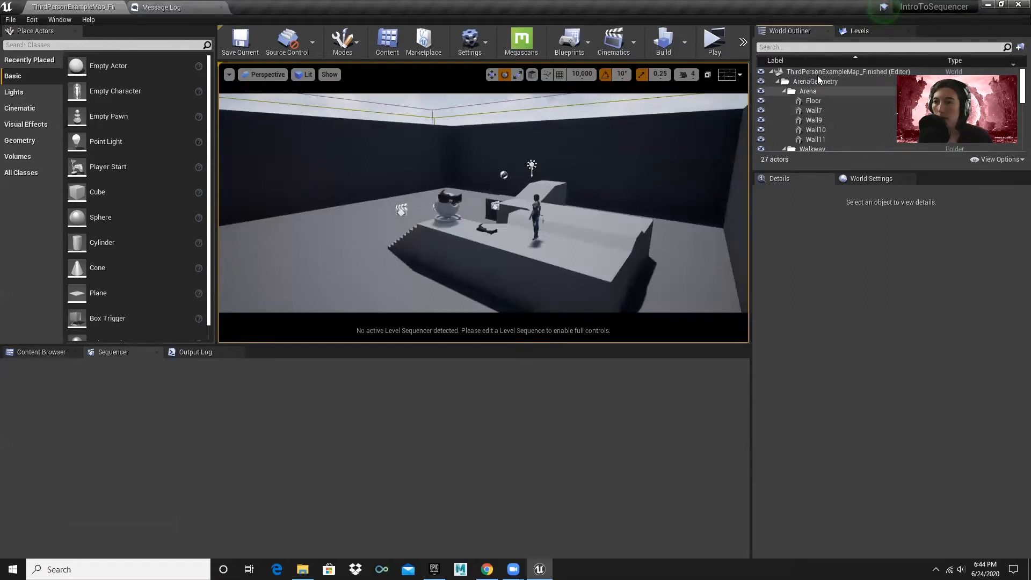
{"action": "scroll", "coordinate": [856, 120], "scroll_direction": "down", "scroll_amount": 5}
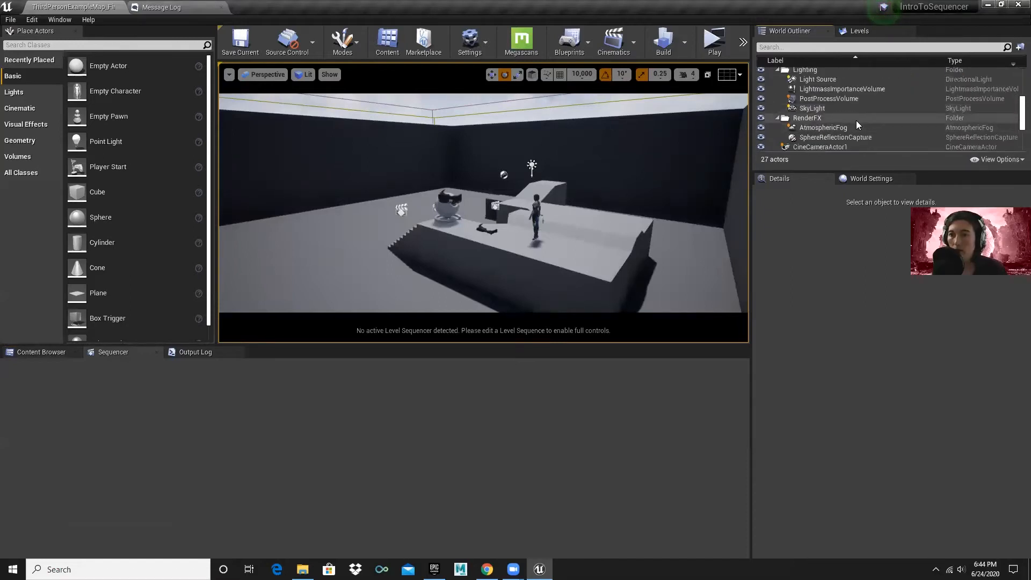
{"action": "left_click", "coordinate": [848, 132]}
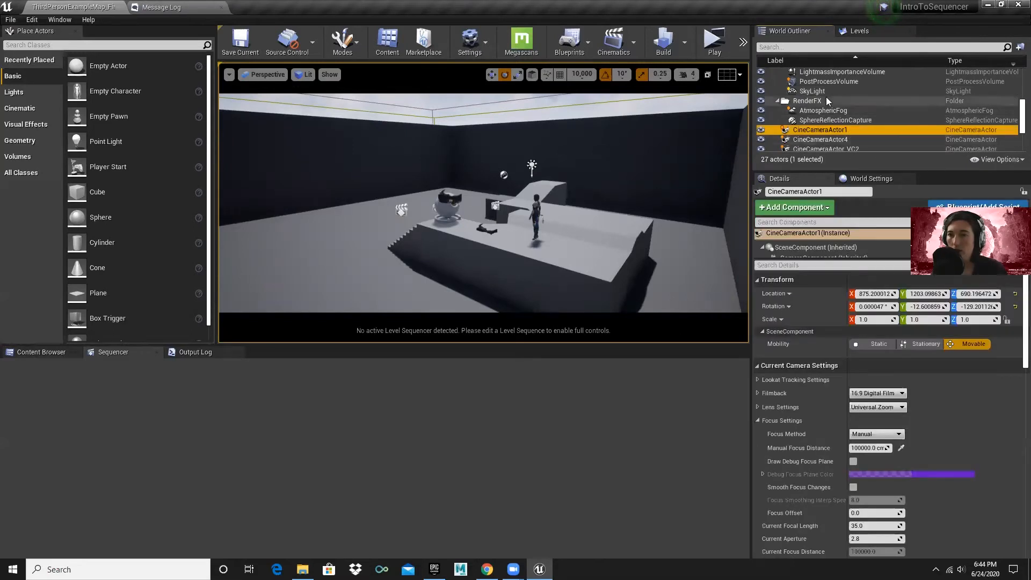
{"action": "scroll", "coordinate": [847, 111], "scroll_direction": "down", "scroll_amount": 3}
{"action": "scroll", "coordinate": [841, 101], "scroll_direction": "up", "scroll_amount": 1}
{"action": "left_click", "coordinate": [845, 115]}
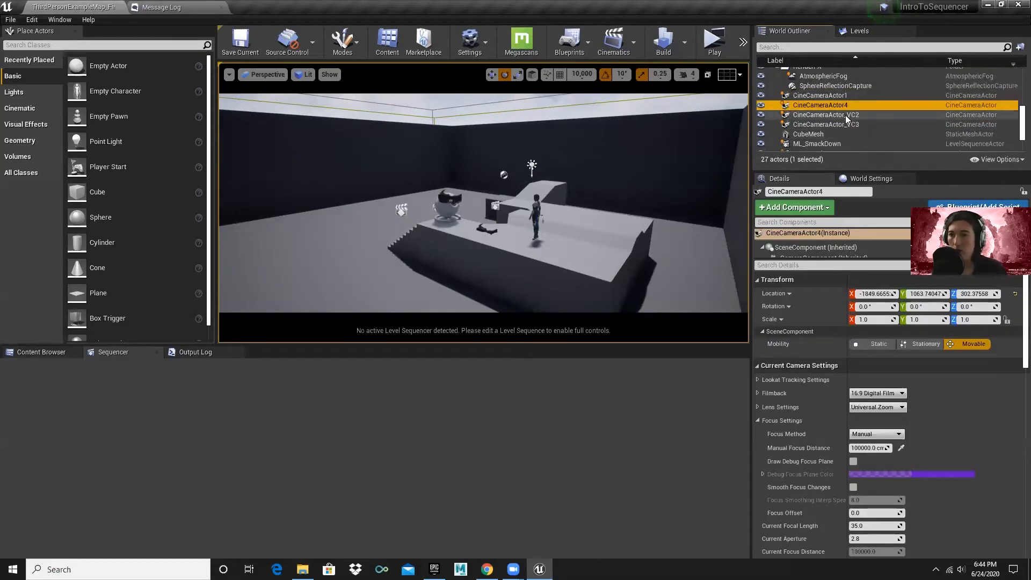
{"action": "scroll", "coordinate": [846, 120], "scroll_direction": "down", "scroll_amount": 3}
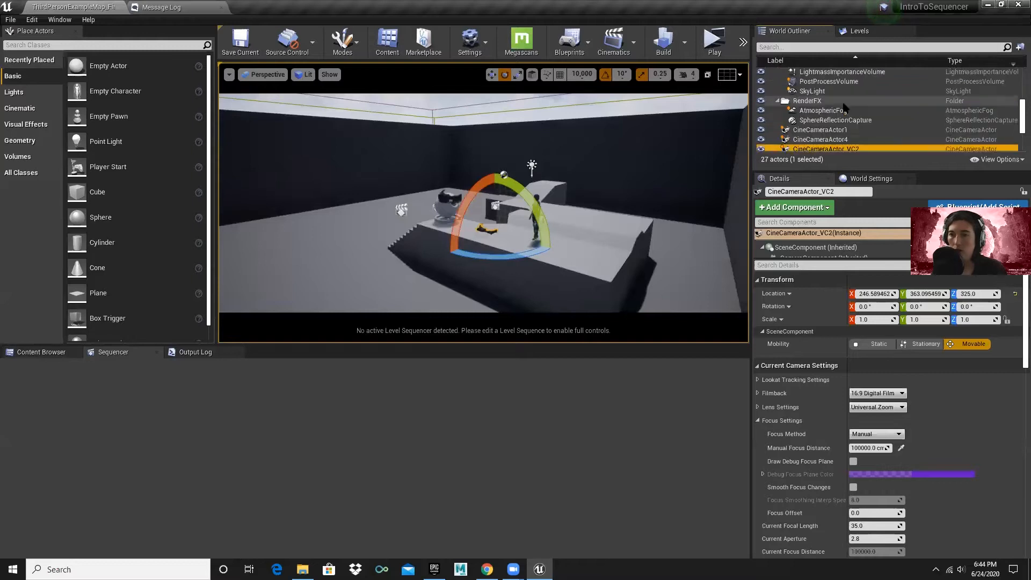
{"action": "left_click", "coordinate": [842, 107]}
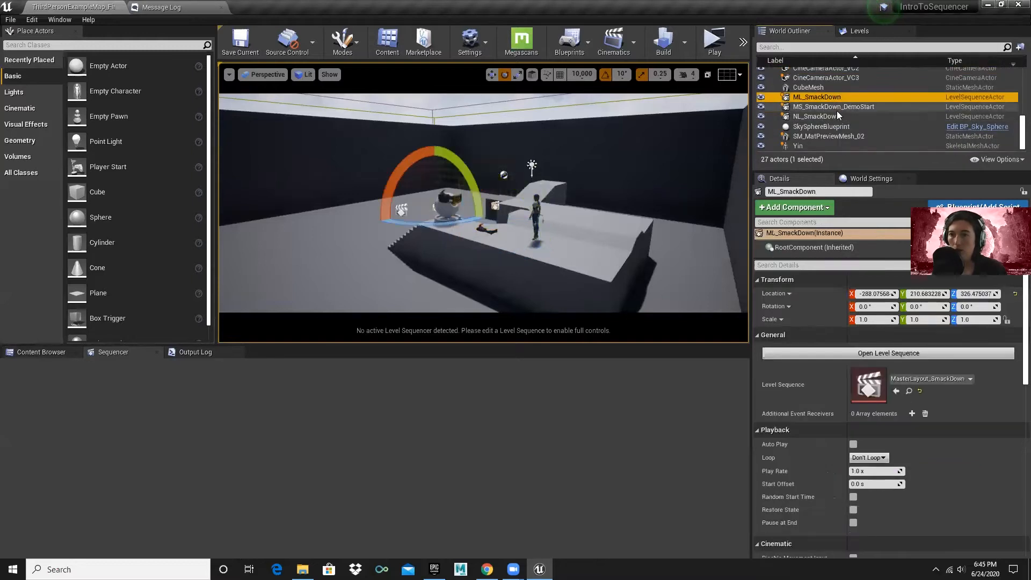
{"action": "left_click", "coordinate": [837, 117]}
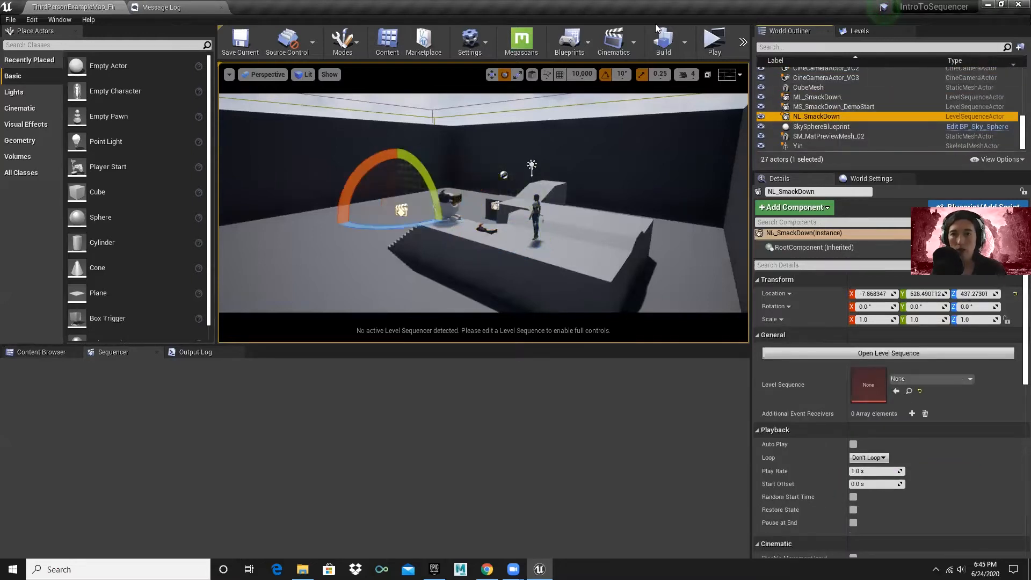
- Open the existing MS_SmackDown_DemoStart cinematic in Sequencer and scrub the playhead to frame 24
{"action": "left_click", "coordinate": [614, 42]}
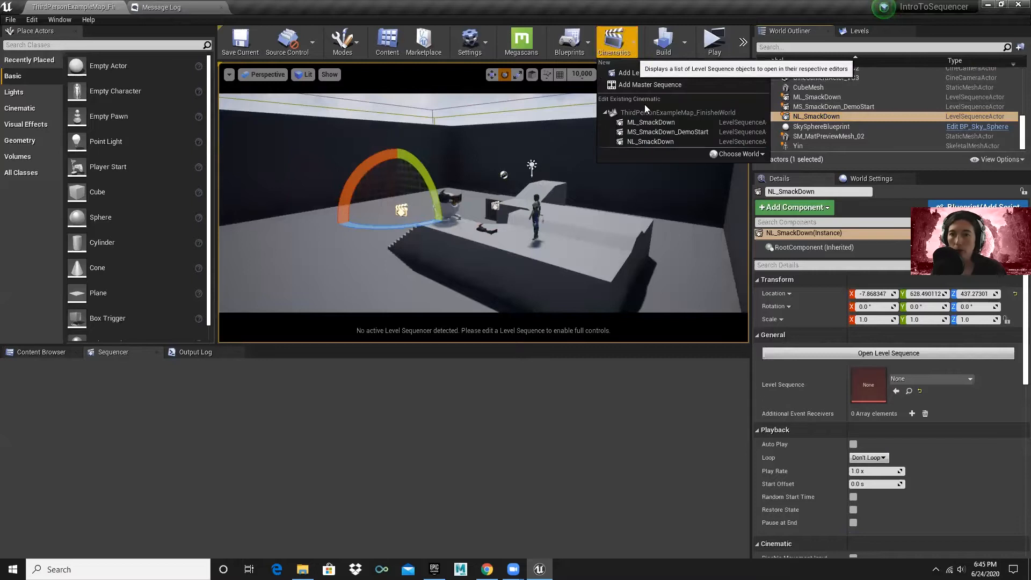
{"action": "left_click", "coordinate": [664, 132]}
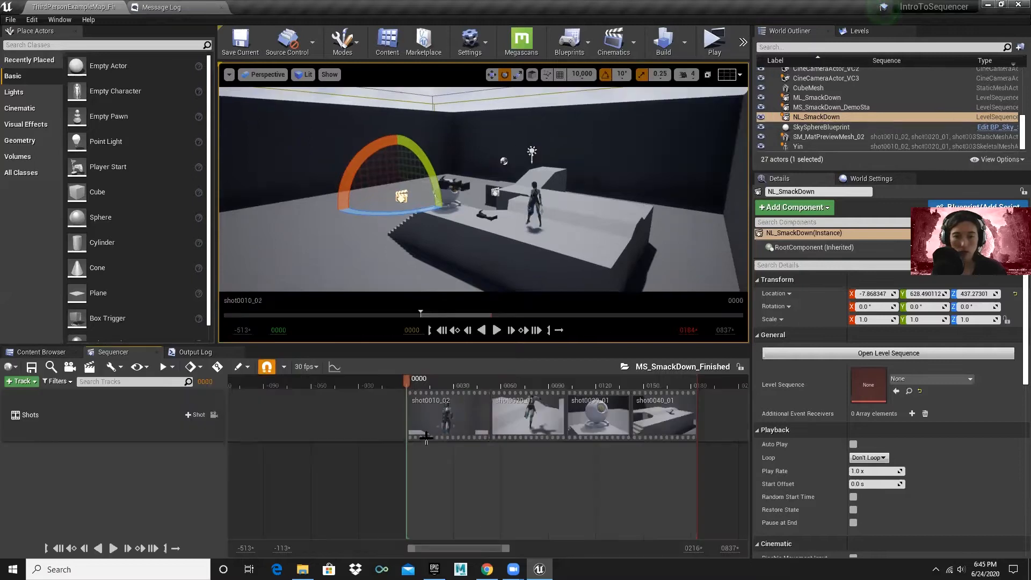
{"action": "left_click_drag", "start_coordinate": [406, 383], "coordinate": [445, 387]}
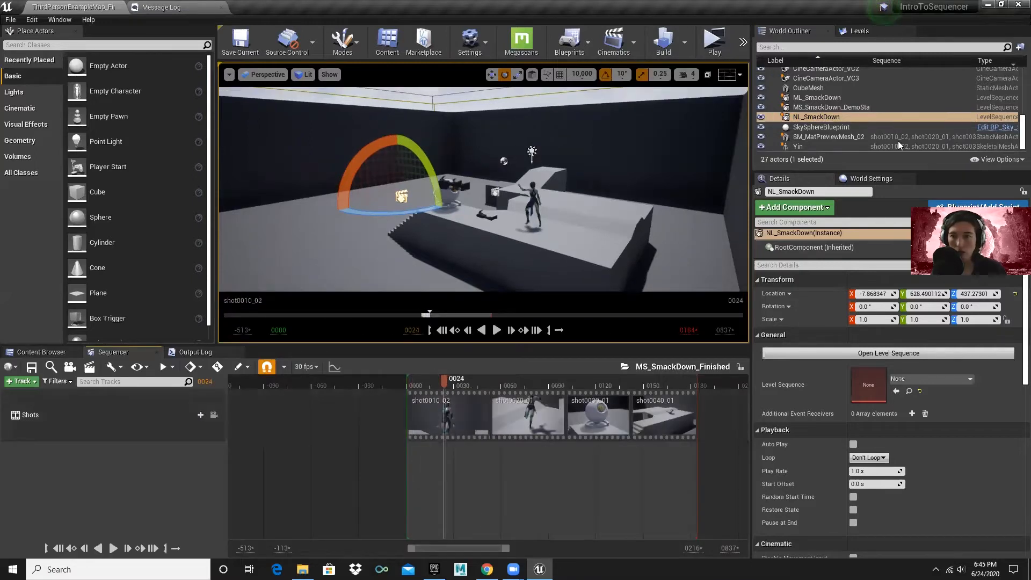
- Inspect the SM_MatPreviewMesh_02 and Yin actors used by the sequence, and review their tracks inside shot0010_02
{"action": "left_click", "coordinate": [844, 136]}
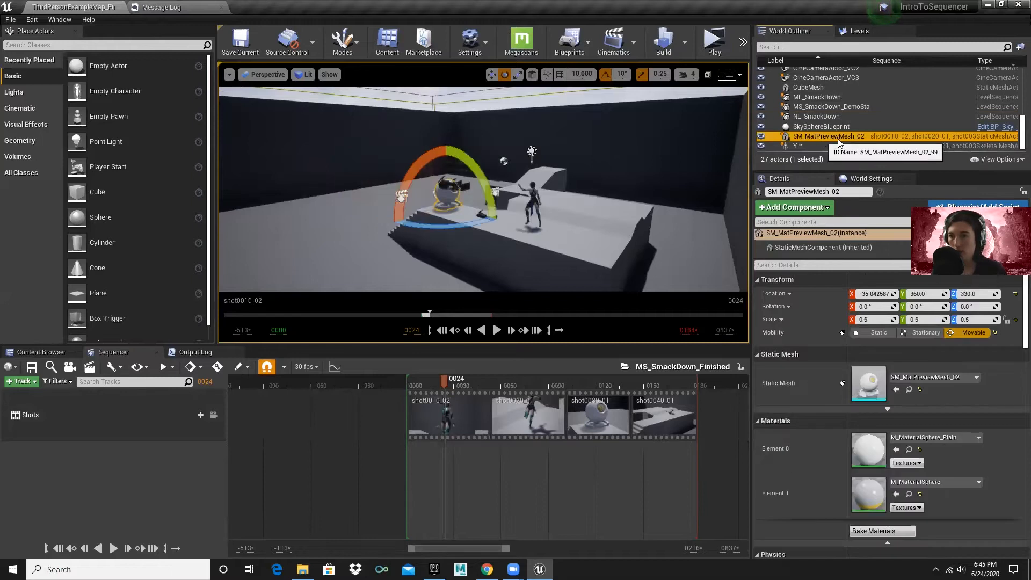
{"action": "left_click", "coordinate": [889, 146]}
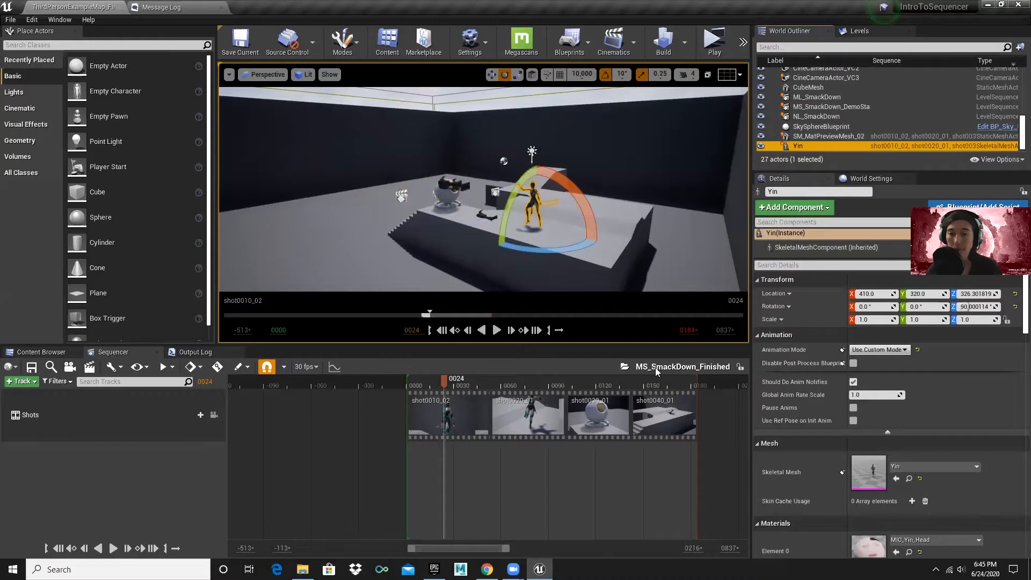
{"action": "double_click", "coordinate": [463, 420]}
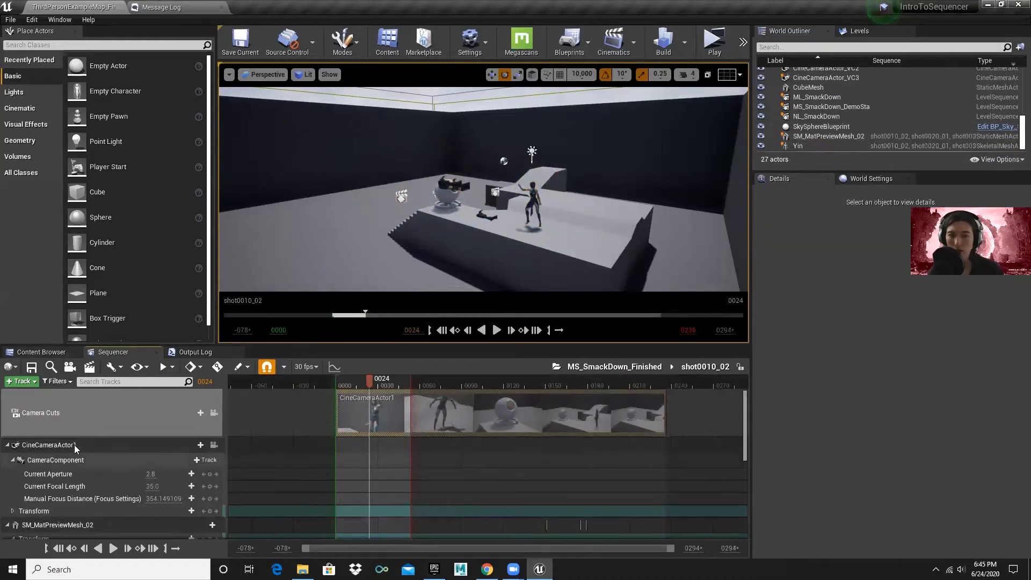
{"action": "scroll", "coordinate": [397, 462], "scroll_direction": "down", "scroll_amount": 5}
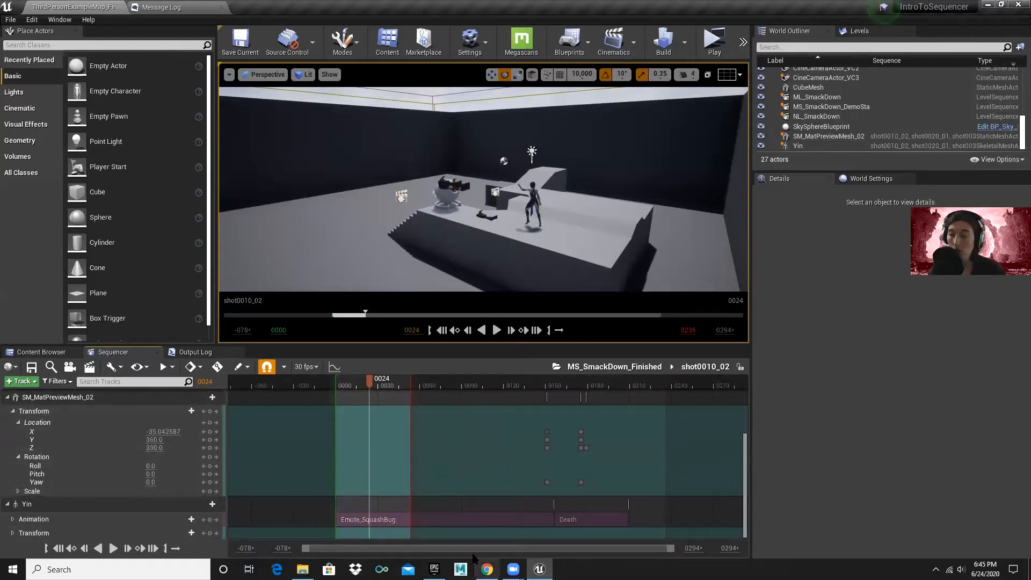
- Switch to the Google Slides presentation and show the Sequencer User Interface slide
{"action": "key", "text": "alt+Tab"}
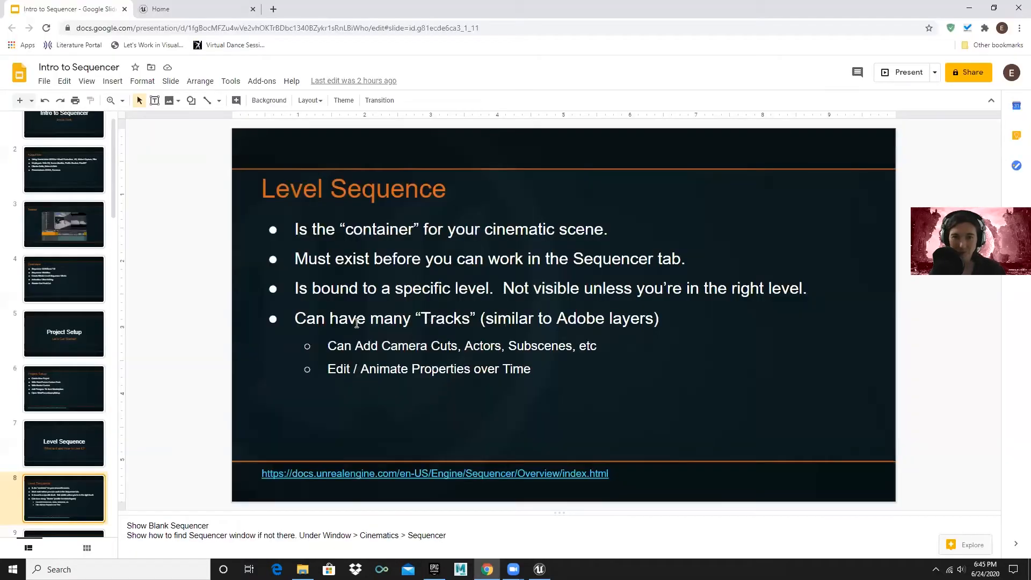
{"action": "scroll", "coordinate": [76, 482], "scroll_direction": "down", "scroll_amount": 3}
{"action": "left_click", "coordinate": [34, 417]}
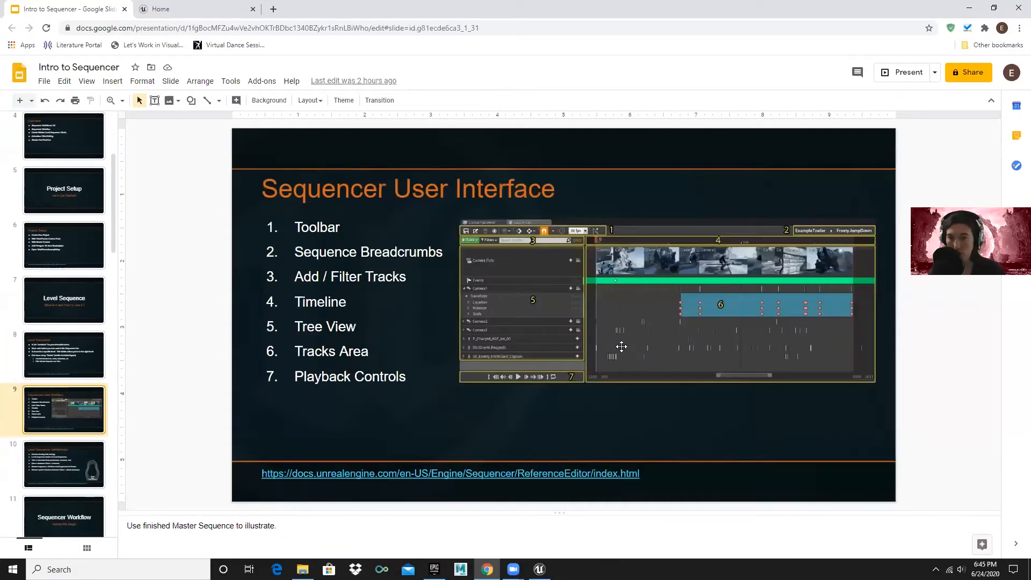
- Return to Unreal Editor, locate the shot0010_02 sequence asset in the Content Browser, and go back to its Sequencer view
{"action": "key", "text": "alt+Tab"}
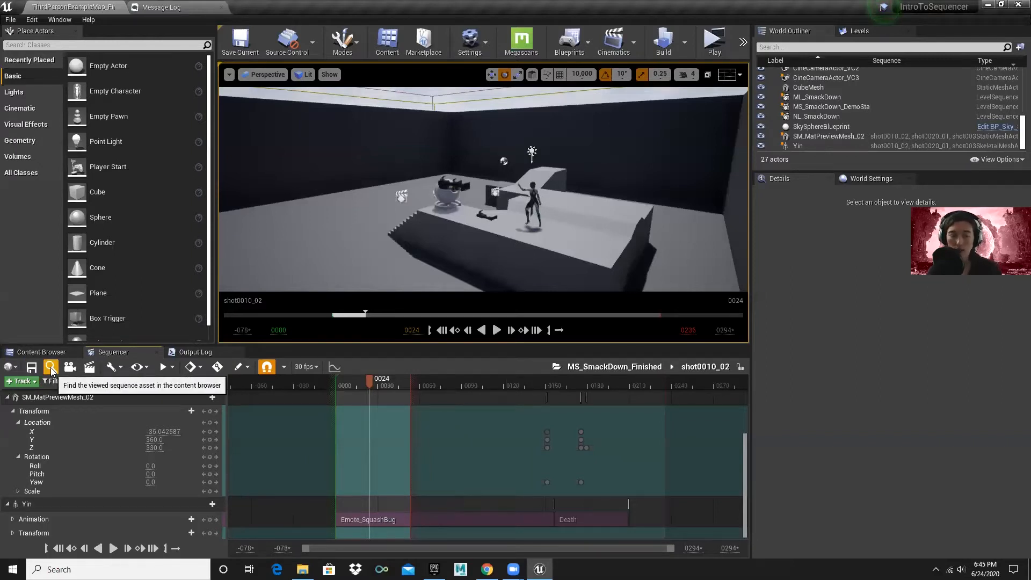
{"action": "left_click", "coordinate": [51, 367]}
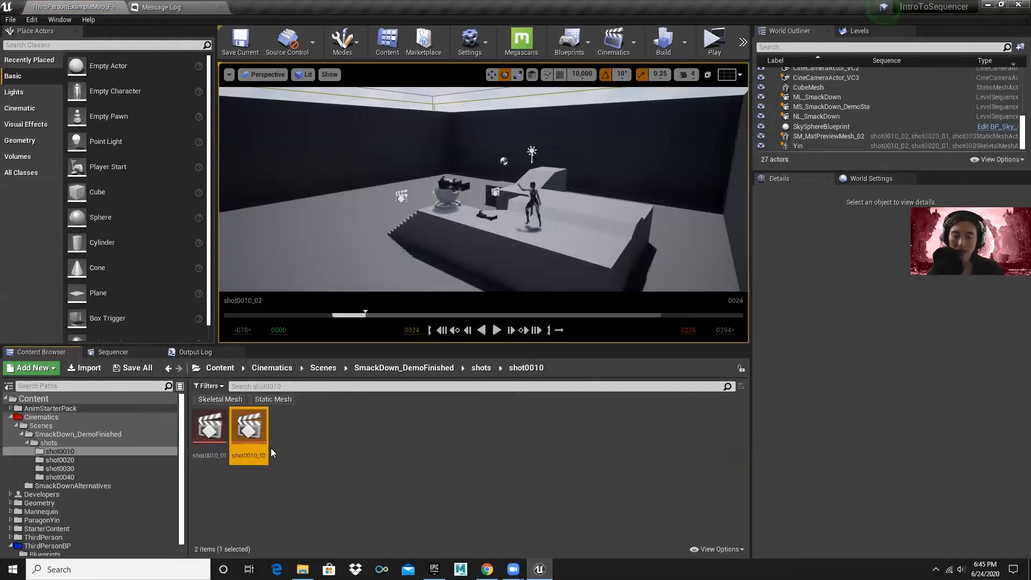
{"action": "left_click", "coordinate": [139, 354]}
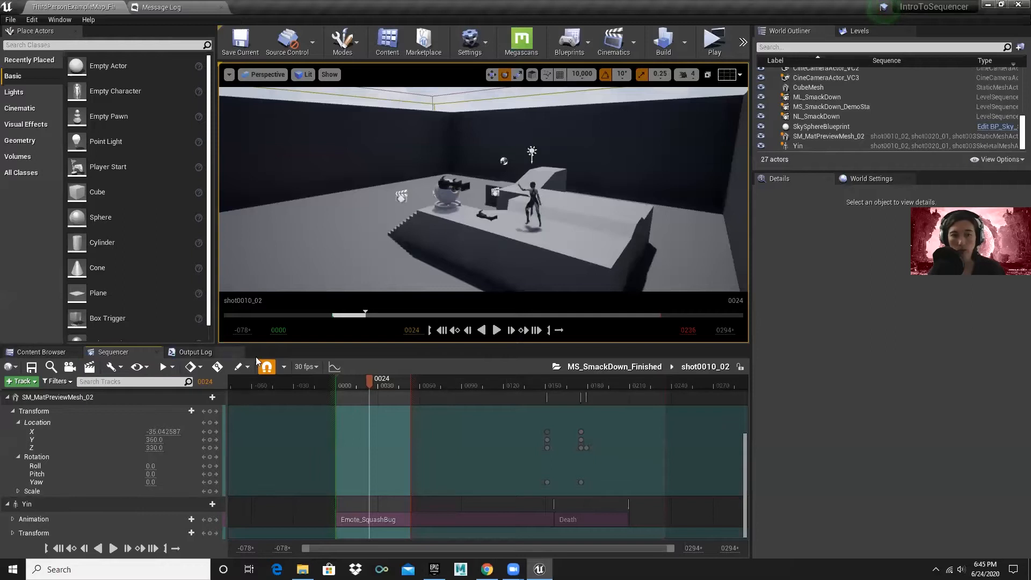
{"action": "left_click", "coordinate": [218, 368]}
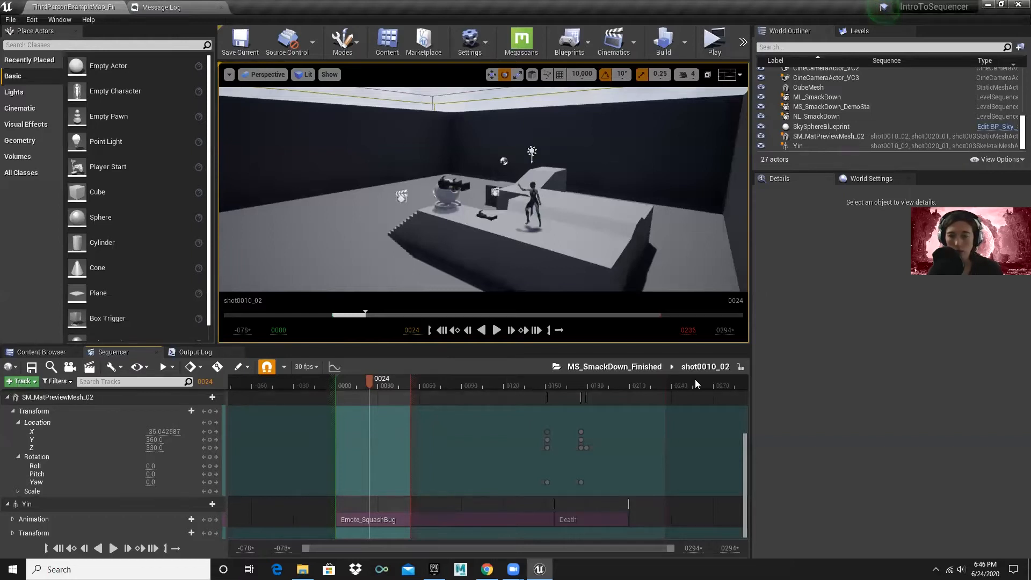
- Demonstrate the sequence breadcrumbs by moving between the MS_SmackDown_Finished master sequence and shot0010_02, ending inside the shot
{"action": "scroll", "coordinate": [617, 397], "scroll_direction": "up", "scroll_amount": 5}
{"action": "left_click", "coordinate": [614, 369]}
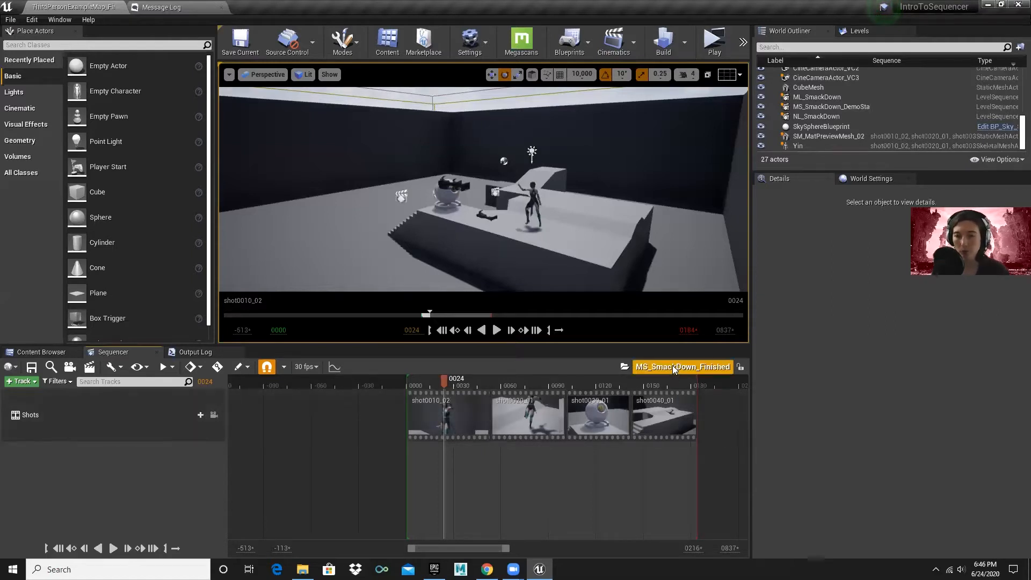
{"action": "double_click", "coordinate": [458, 424]}
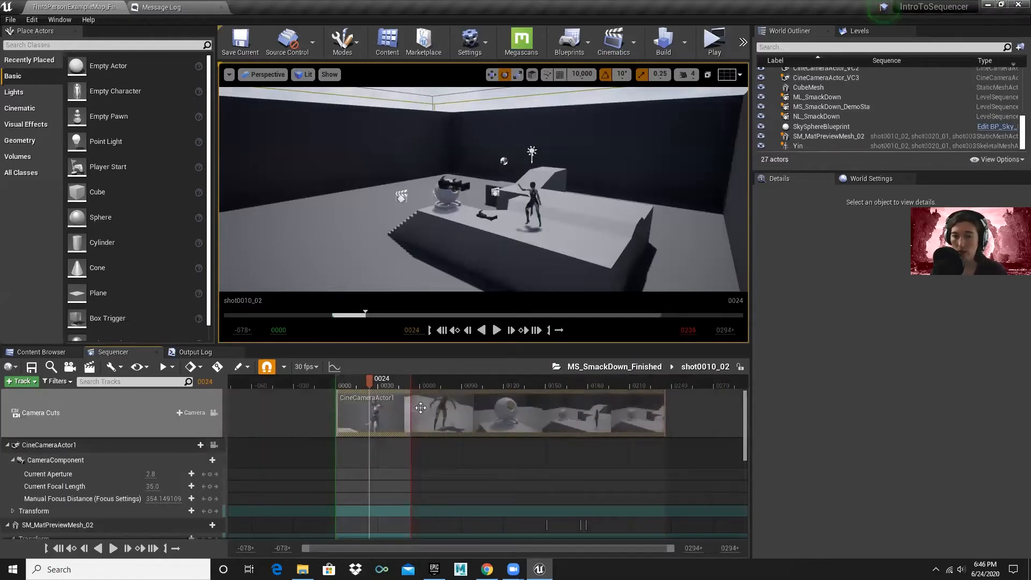
{"action": "left_click", "coordinate": [614, 366]}
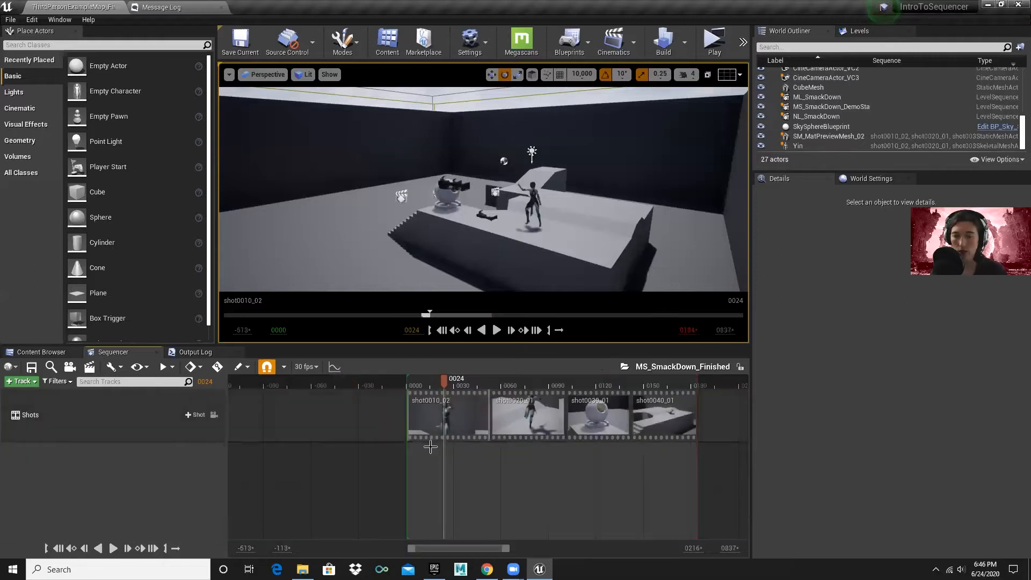
{"action": "double_click", "coordinate": [419, 403]}
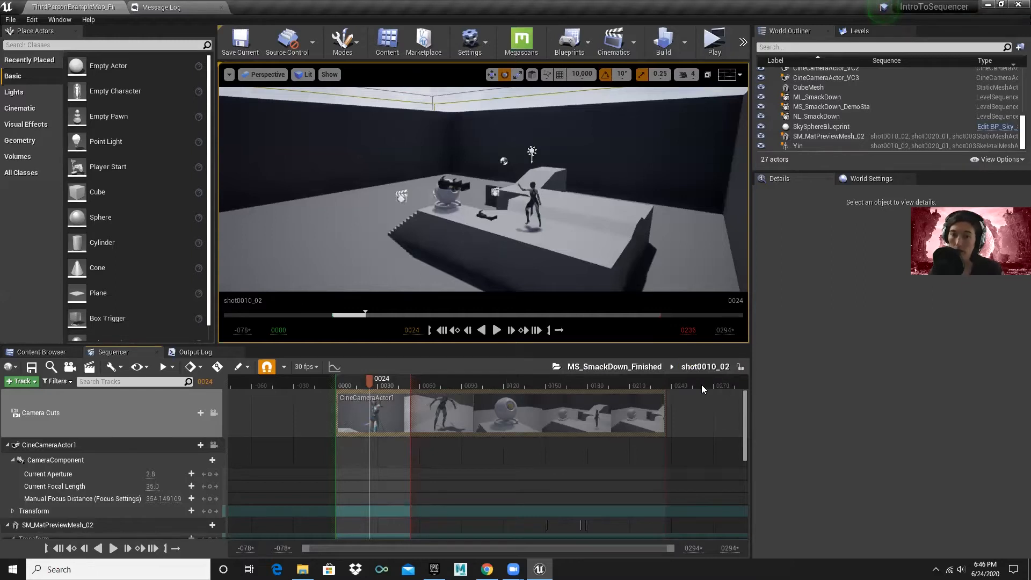
- Return to the MS_SmackDown_Finished master sequence, visit shot0020_01, and go back through the master into shot0010_02
{"action": "left_click", "coordinate": [613, 364]}
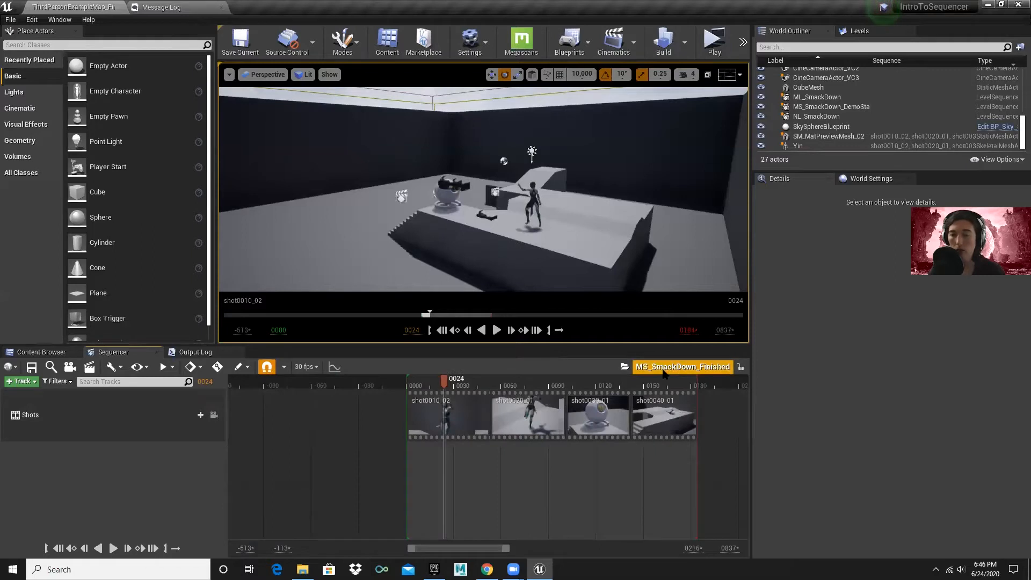
{"action": "double_click", "coordinate": [529, 425]}
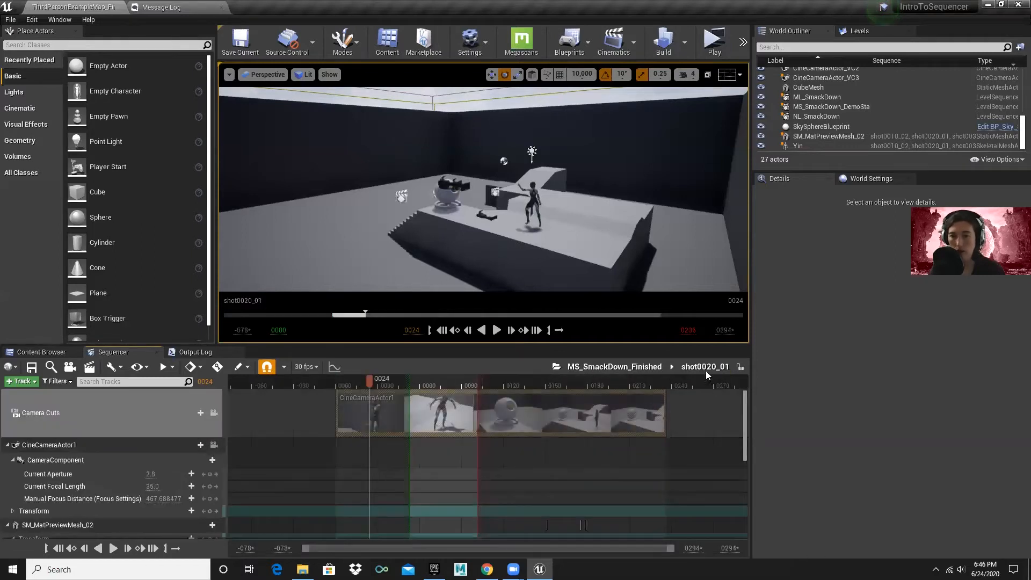
{"action": "left_click", "coordinate": [617, 370]}
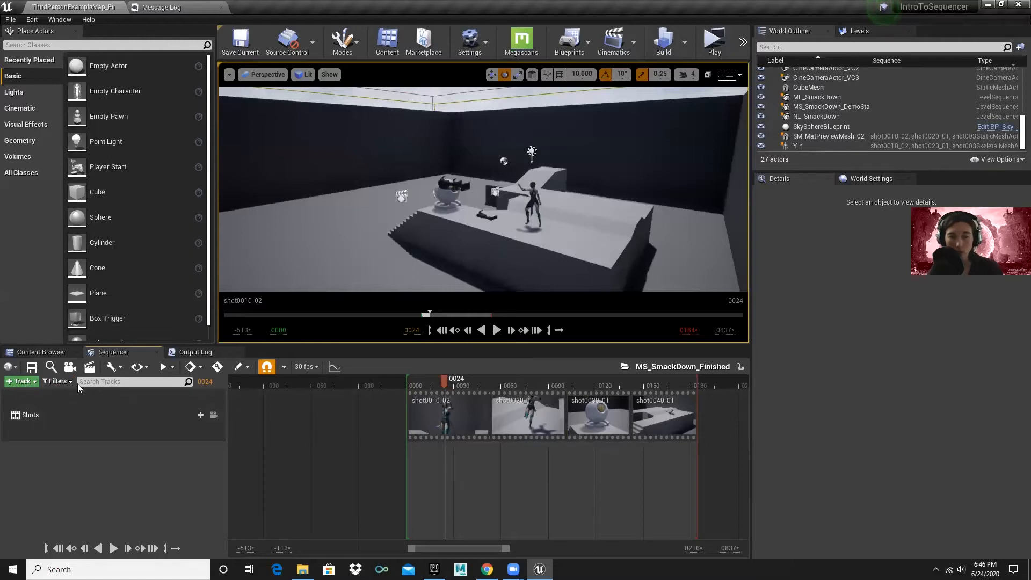
{"action": "double_click", "coordinate": [441, 406]}
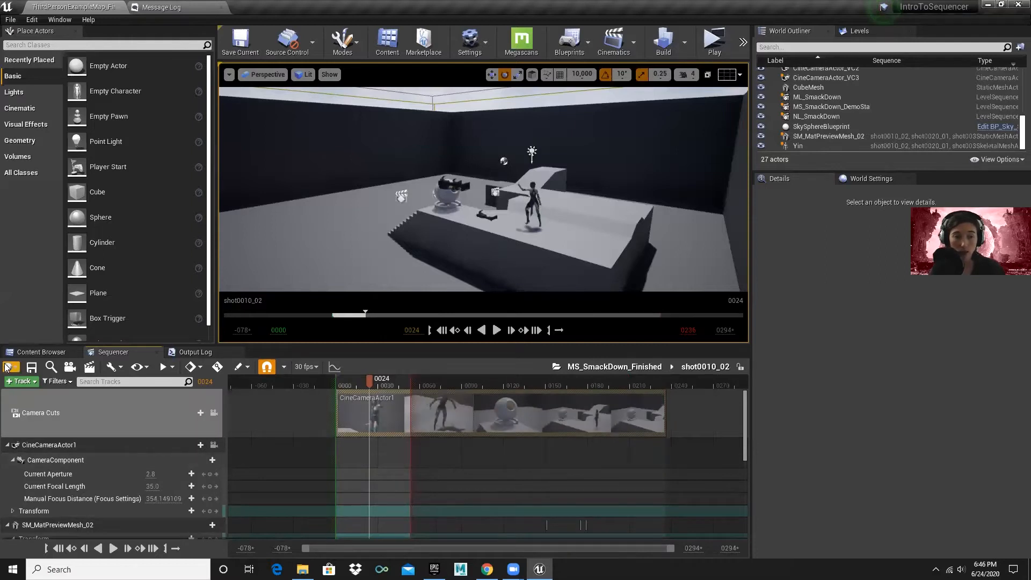
- Review the available track types for shot0010_02, search its tracks for "cine", and clear the search
{"action": "left_click", "coordinate": [27, 382]}
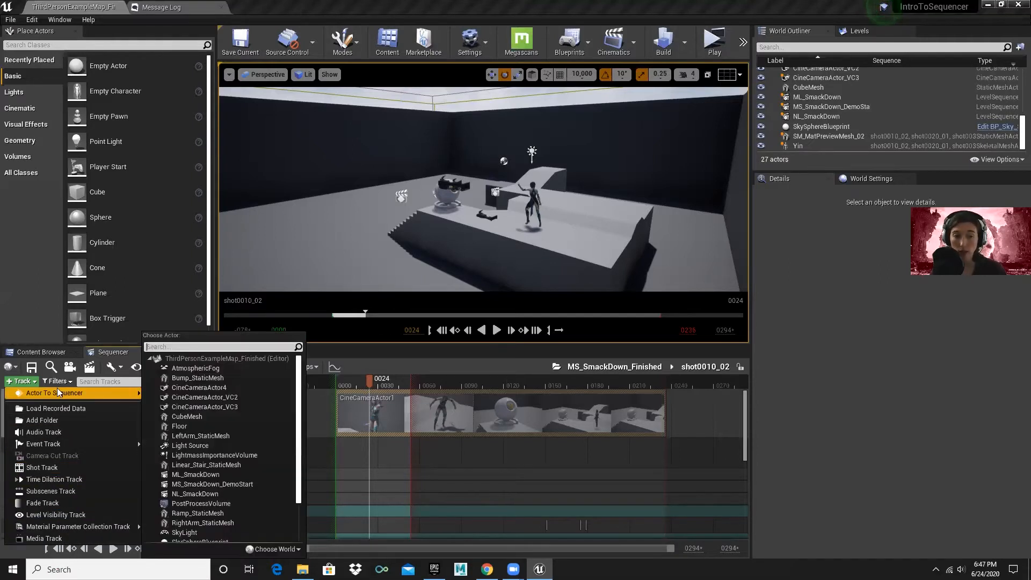
{"action": "left_click", "coordinate": [103, 381]}
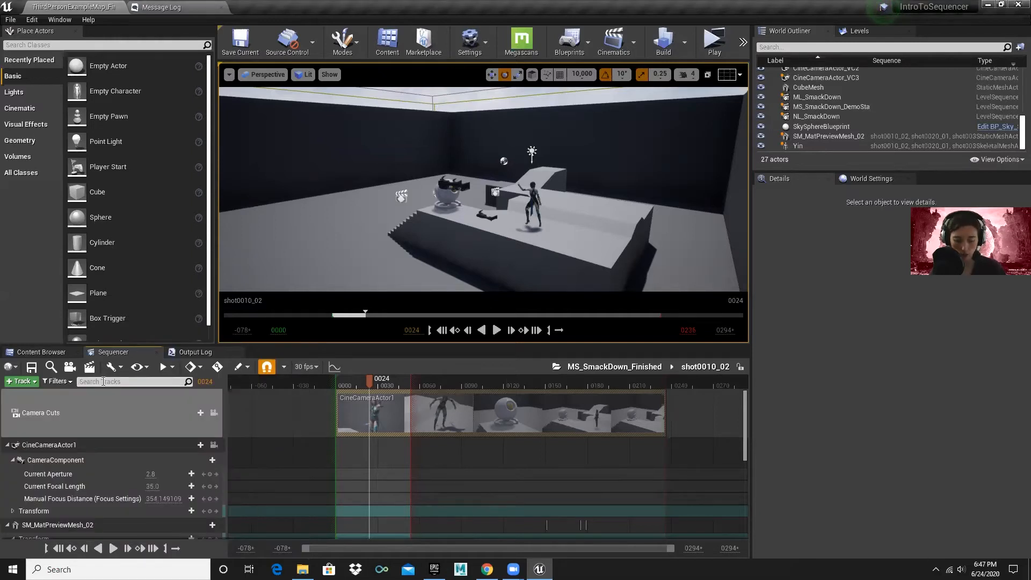
{"action": "type", "text": "cine"}
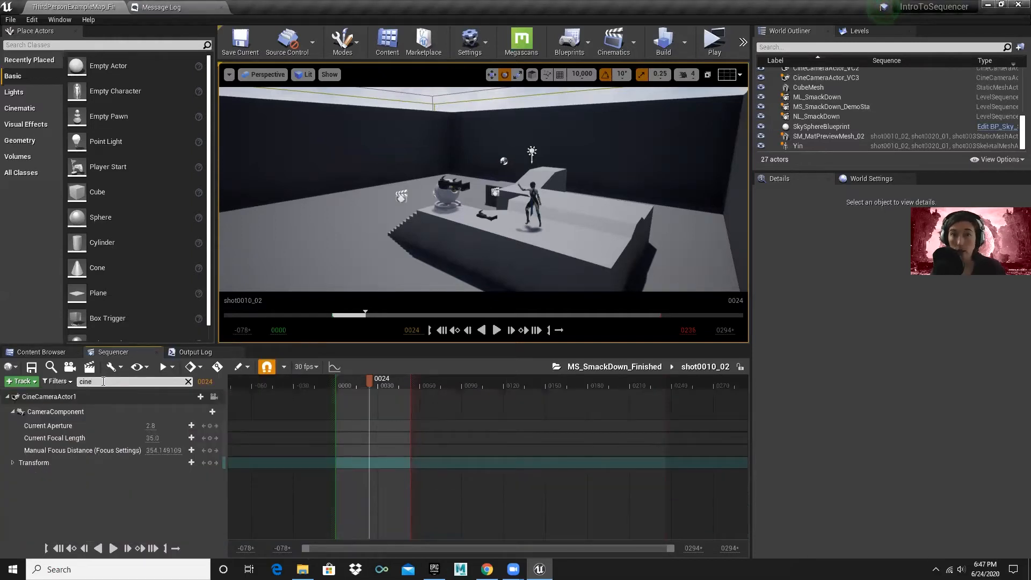
{"action": "key", "text": "BackSpace"}
{"action": "key", "text": "BackSpace"}
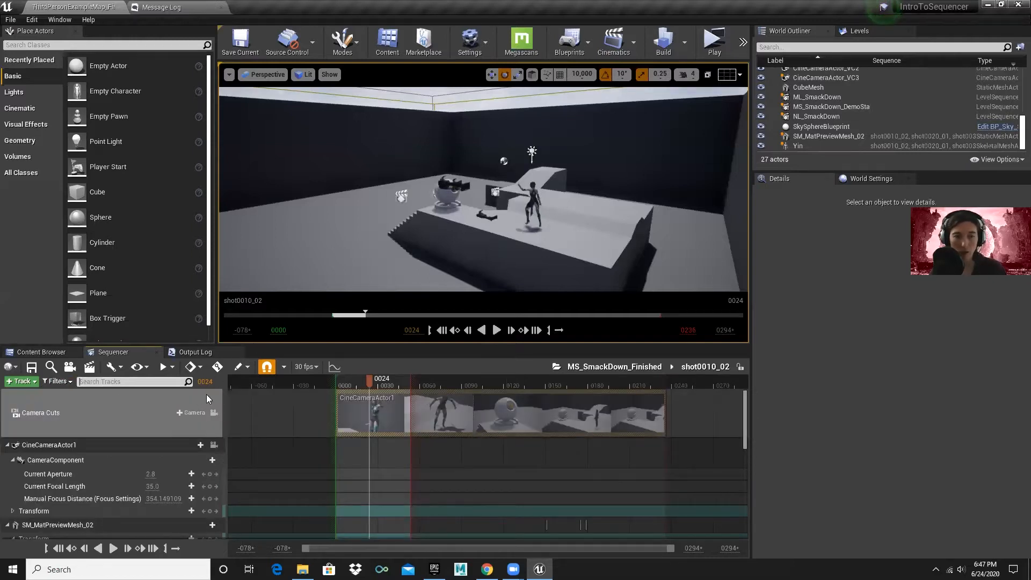
- Check the Sequencer User Interface slide in Google Slides, return to Unreal Editor, and scrub shot0010_02 to frame 31
{"action": "key", "text": "alt+Tab"}
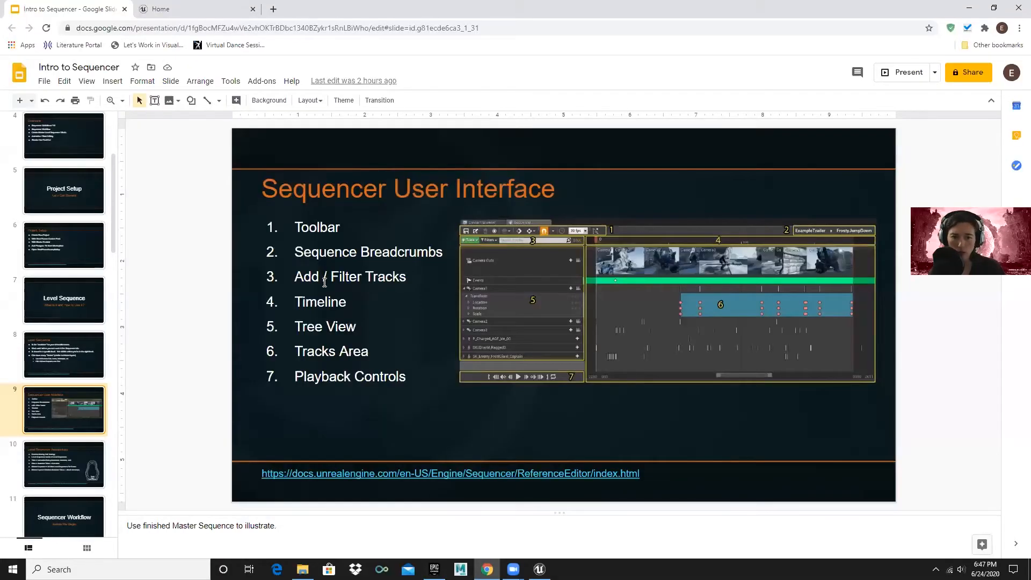
{"action": "key", "text": "alt+Tab"}
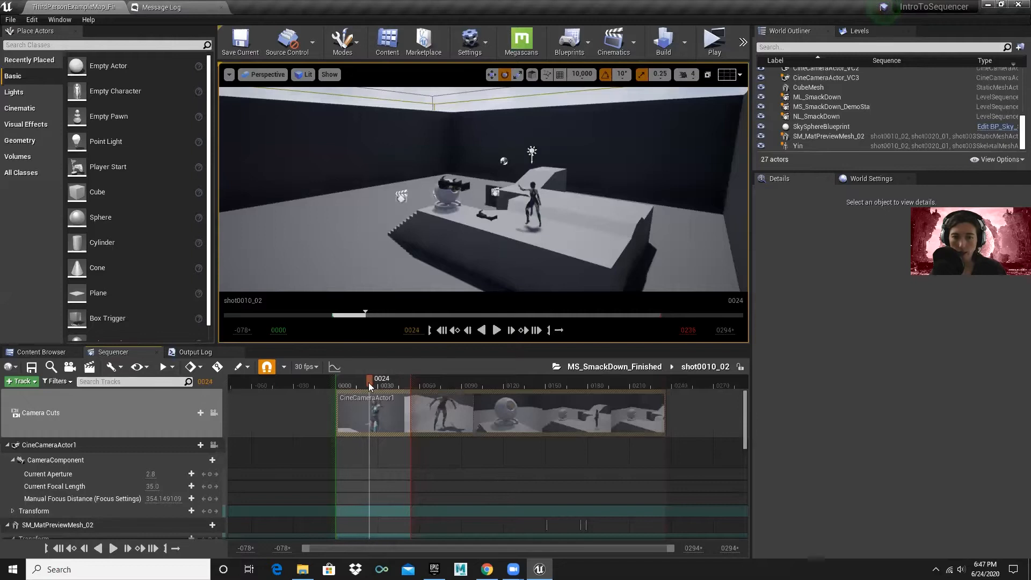
{"action": "mouse_move", "coordinate": [368, 383]}
{"action": "left_mouse_down"}
{"action": "mouse_move", "coordinate": [613, 383]}
{"action": "mouse_move", "coordinate": [378, 382]}
{"action": "left_mouse_up"}
- Consult the interface slide again, and in Unreal Editor collapse and re-expand SM_MatPreviewMesh_02's Transform, Location and Rotation groups
{"action": "key", "text": "alt+Tab"}
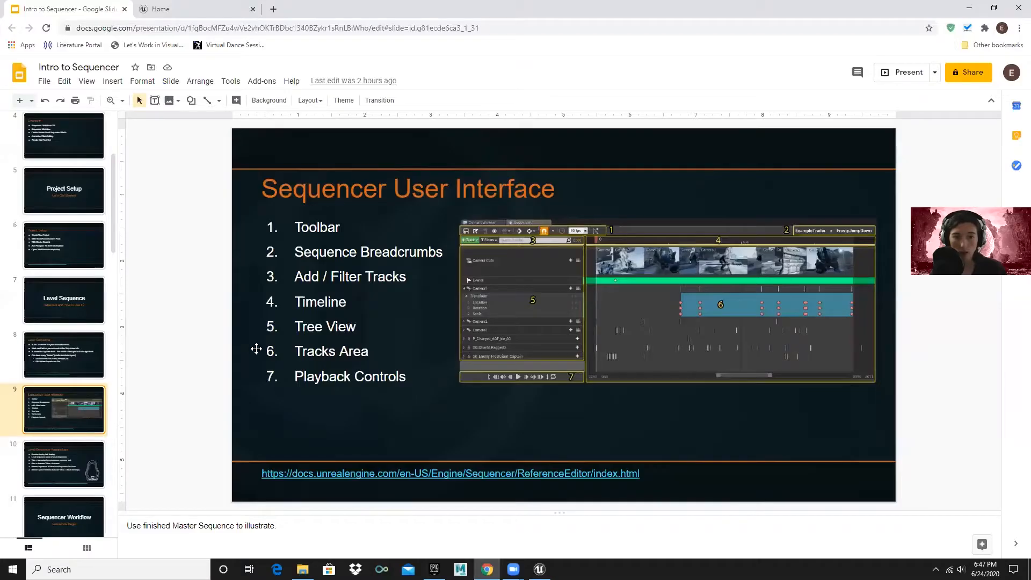
{"action": "key", "text": "alt+Tab"}
{"action": "scroll", "coordinate": [132, 455], "scroll_direction": "down", "scroll_amount": 3}
{"action": "scroll", "coordinate": [132, 454], "scroll_direction": "up", "scroll_amount": 3}
{"action": "scroll", "coordinate": [93, 475], "scroll_direction": "down", "scroll_amount": 4}
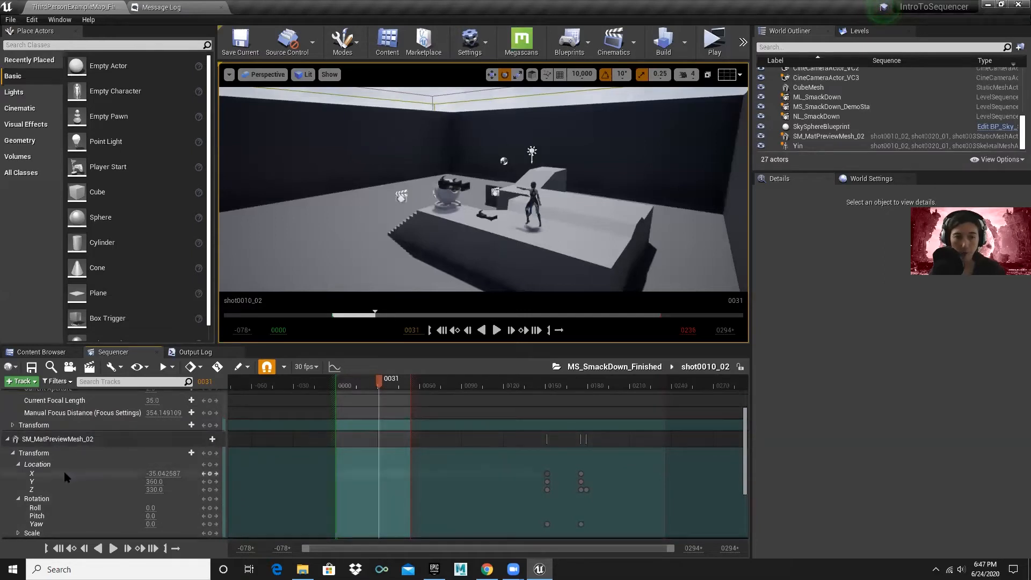
{"action": "scroll", "coordinate": [60, 475], "scroll_direction": "down", "scroll_amount": 1}
{"action": "left_click", "coordinate": [17, 448]}
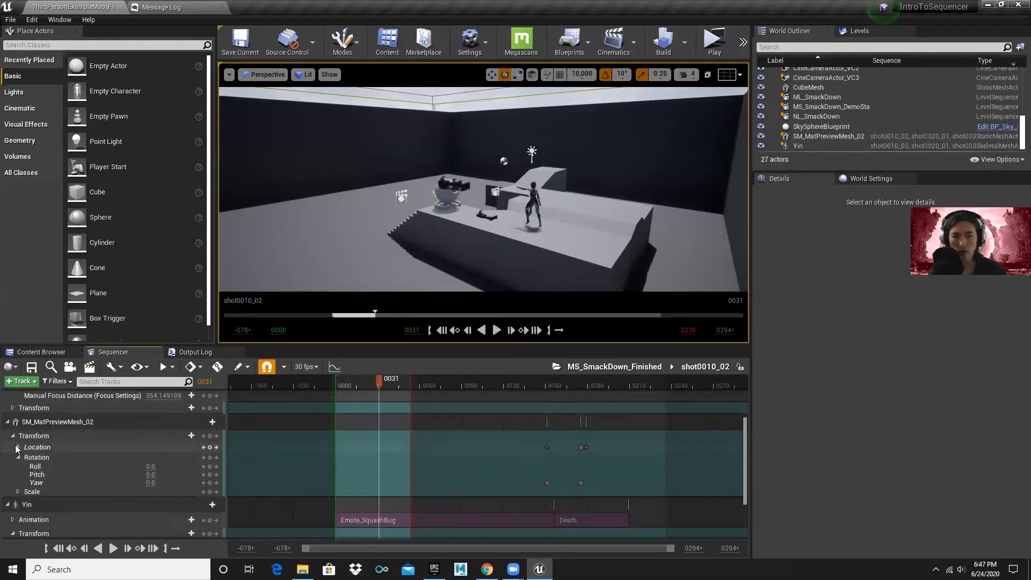
{"action": "left_click", "coordinate": [18, 458]}
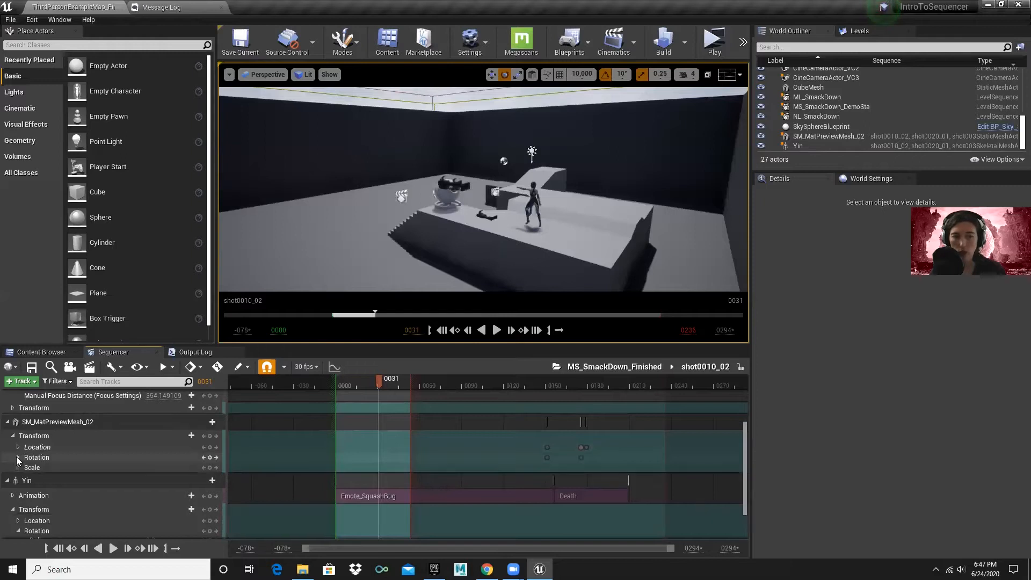
{"action": "left_click", "coordinate": [13, 437]}
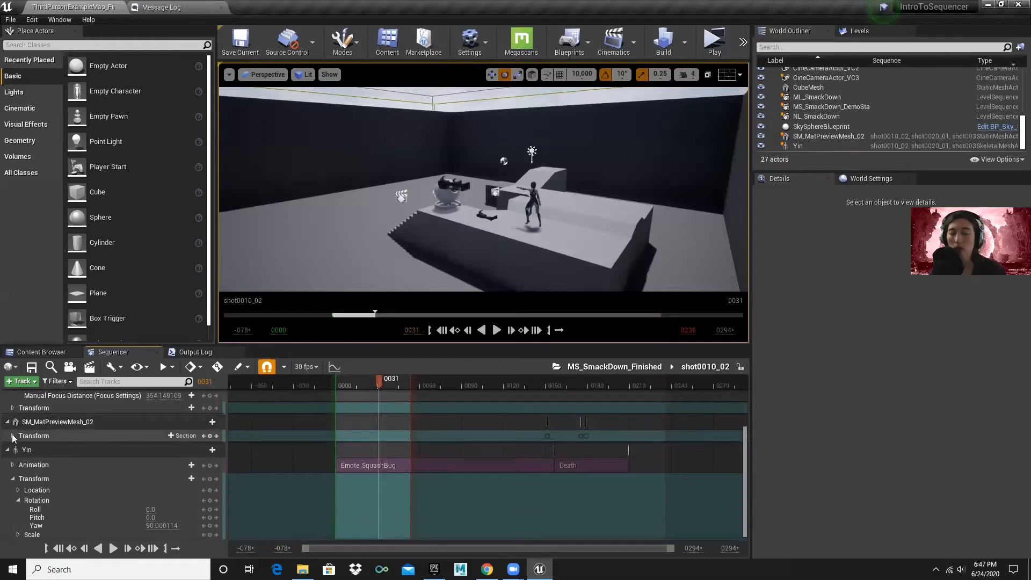
{"action": "left_click", "coordinate": [13, 437]}
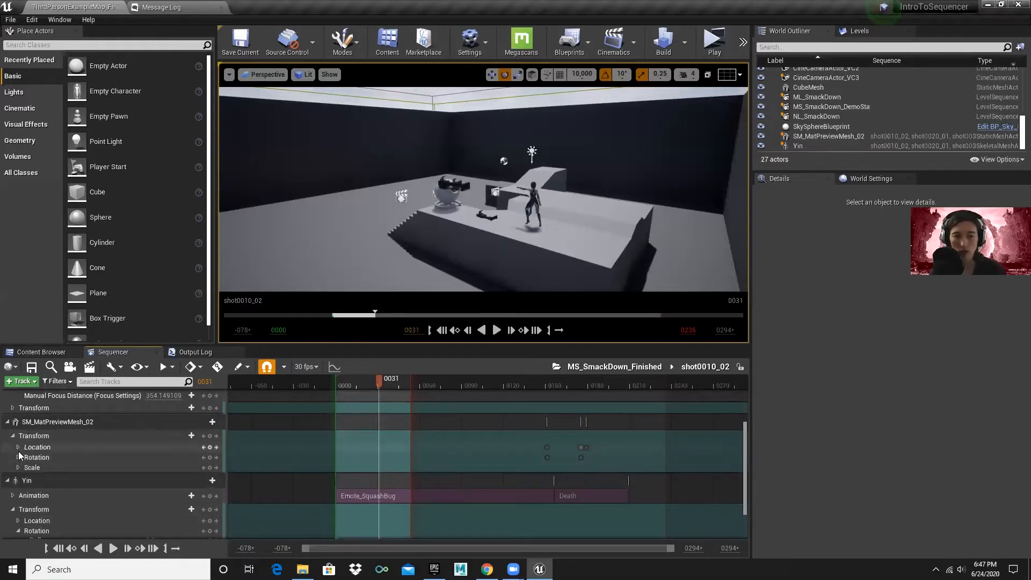
{"action": "left_click", "coordinate": [18, 447]}
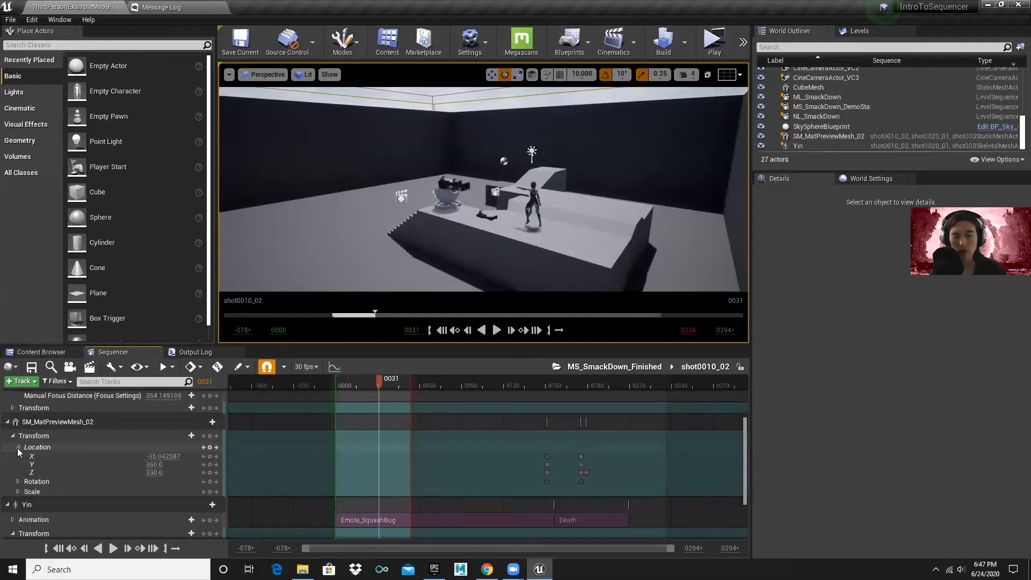
{"action": "left_click", "coordinate": [18, 482]}
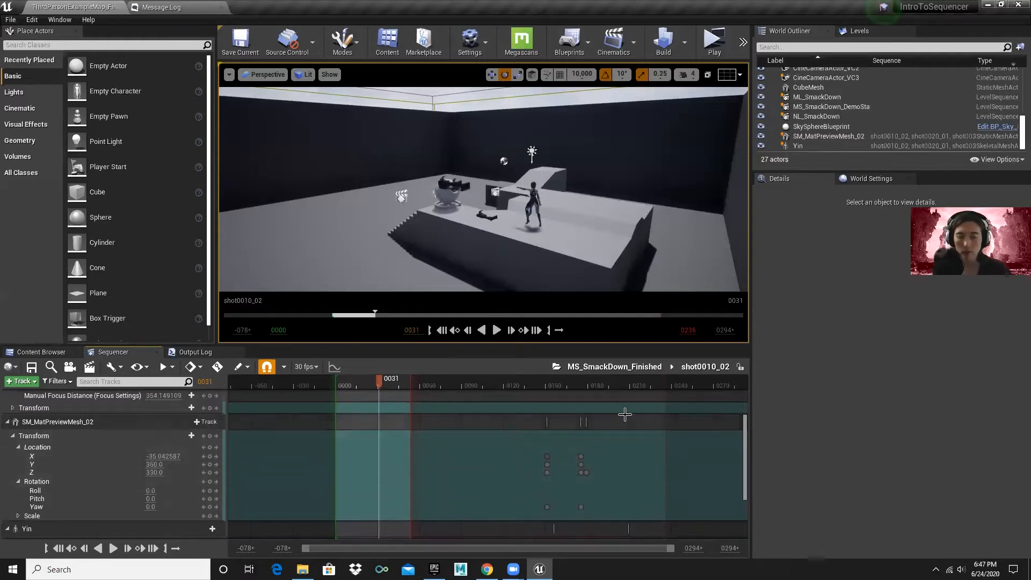
- Scrub shot0010_02 to frame 131 and examine the keyframes and animation sections of SM_MatPreviewMesh_02 and Yin
{"action": "left_click_drag", "start_coordinate": [380, 382], "coordinate": [519, 385]}
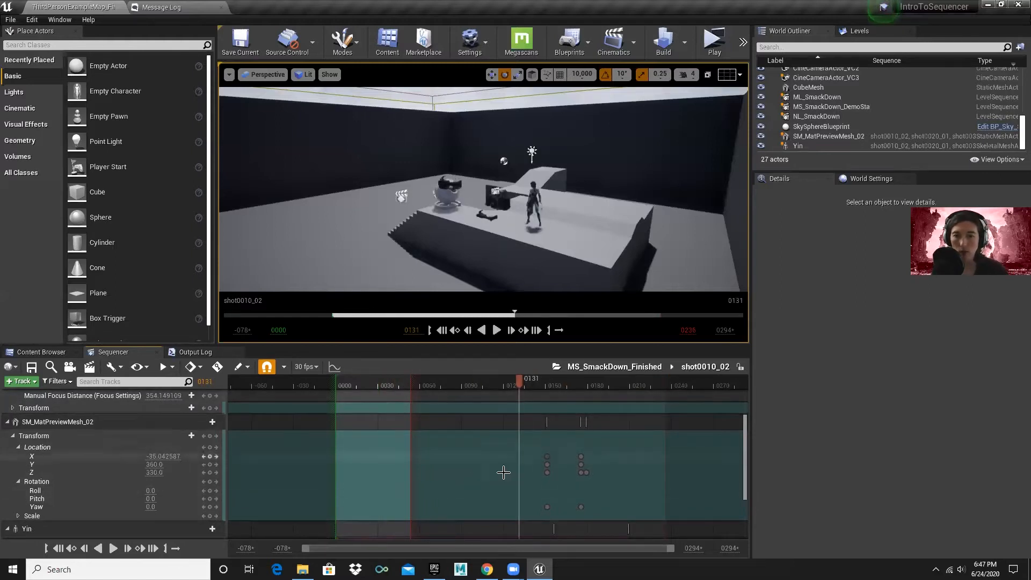
{"action": "scroll", "coordinate": [587, 451], "scroll_direction": "down", "scroll_amount": 3}
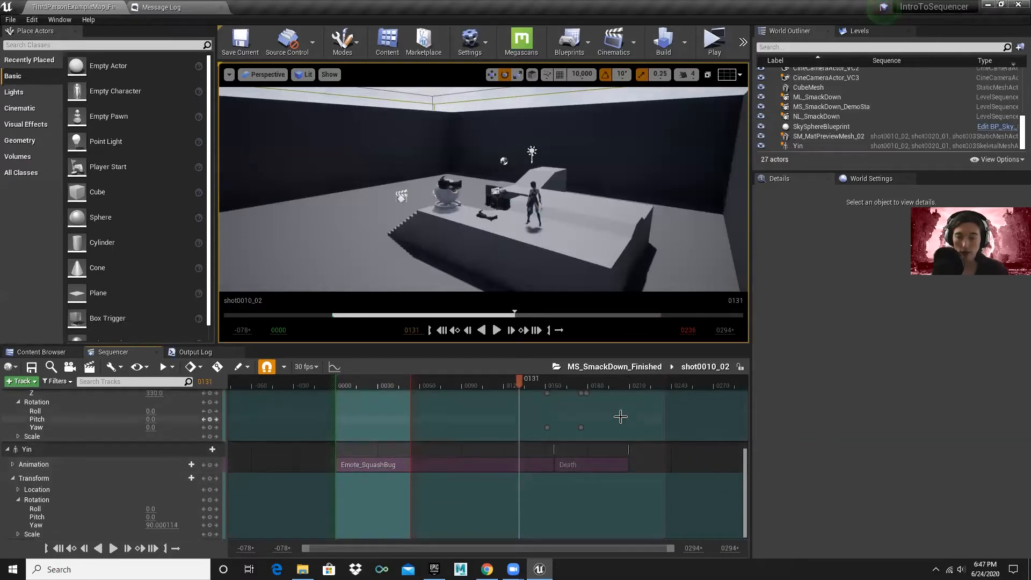
{"action": "scroll", "coordinate": [621, 417], "scroll_direction": "up", "scroll_amount": 3}
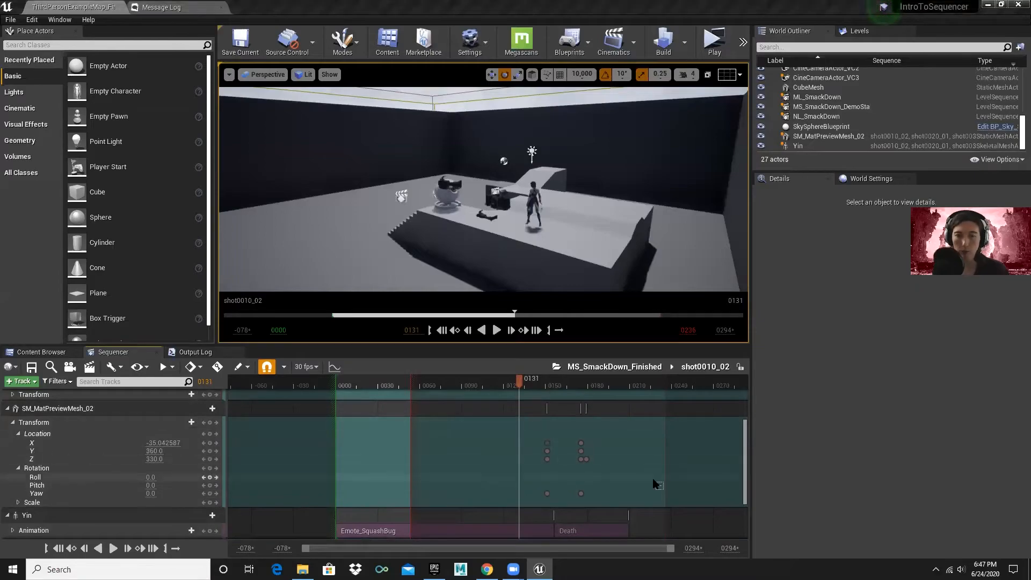
- Consult the interface slide, and in Unreal Editor play and pause shot0010_02 twice, moving the playhead to about frame 32
{"action": "key", "text": "alt+Tab"}
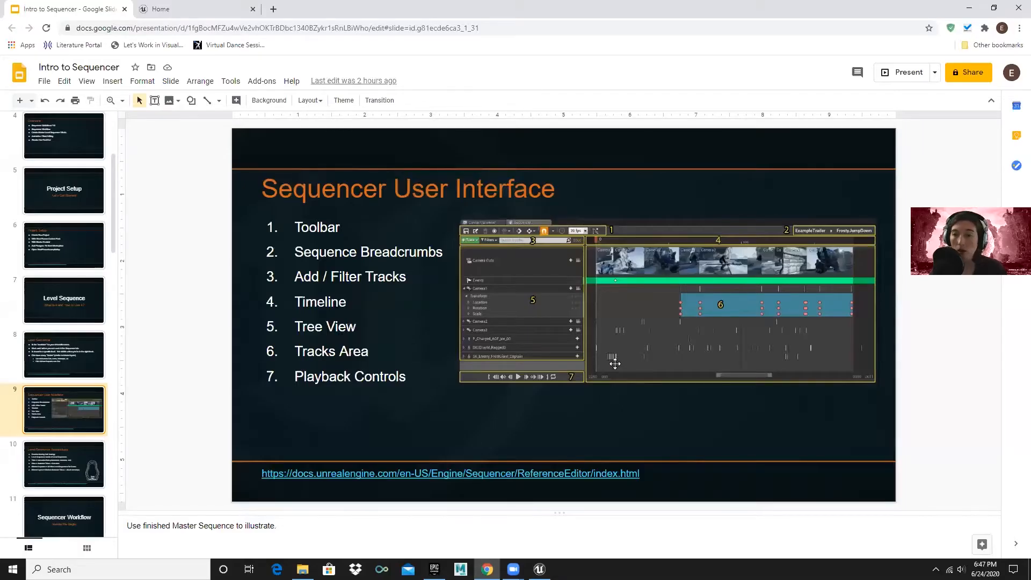
{"action": "key", "text": "alt+Tab"}
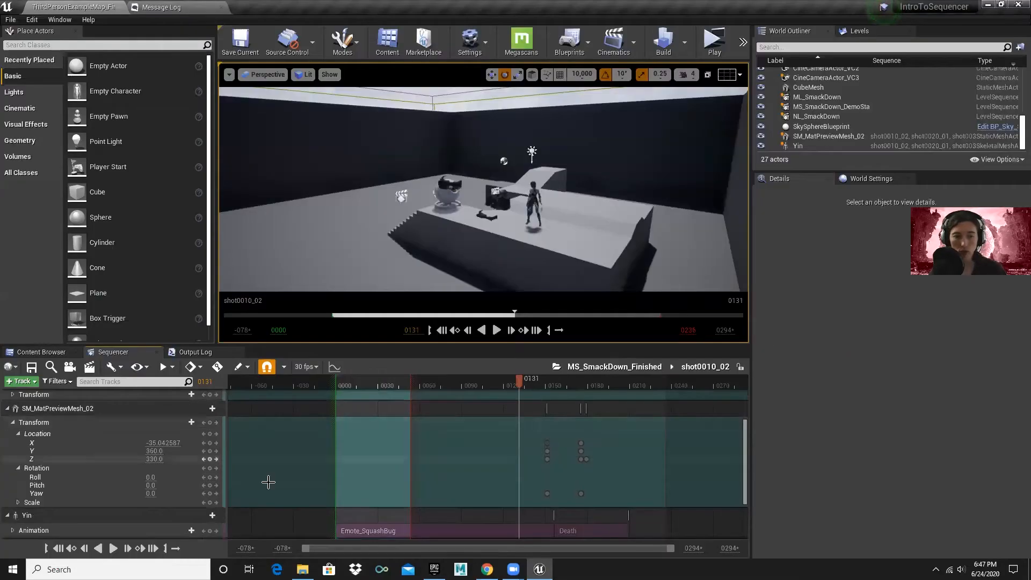
{"action": "left_click", "coordinate": [113, 548]}
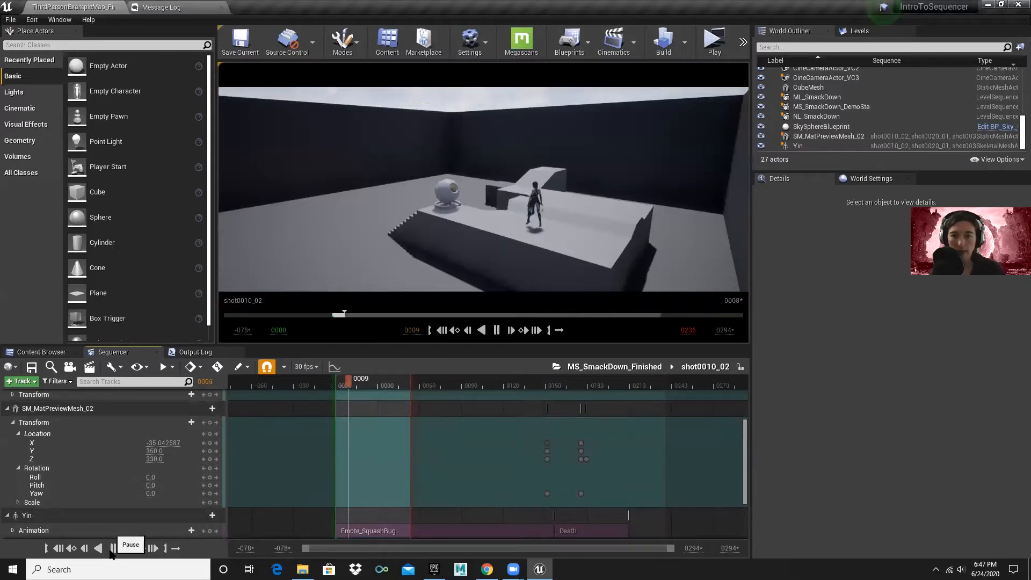
{"action": "left_click", "coordinate": [113, 548]}
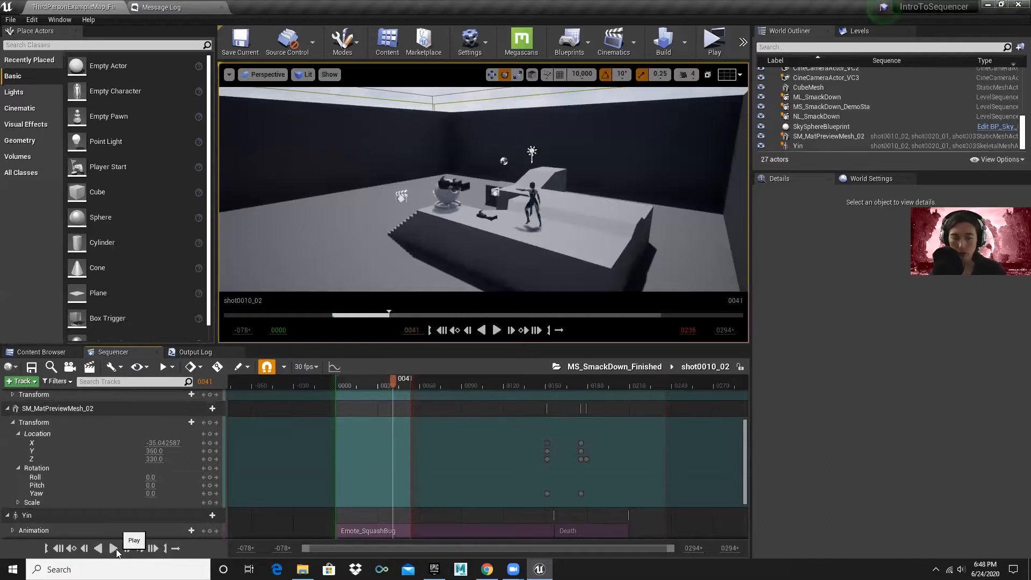
{"action": "key", "text": "space"}
{"action": "left_click", "coordinate": [382, 386]}
{"action": "key", "text": "space"}
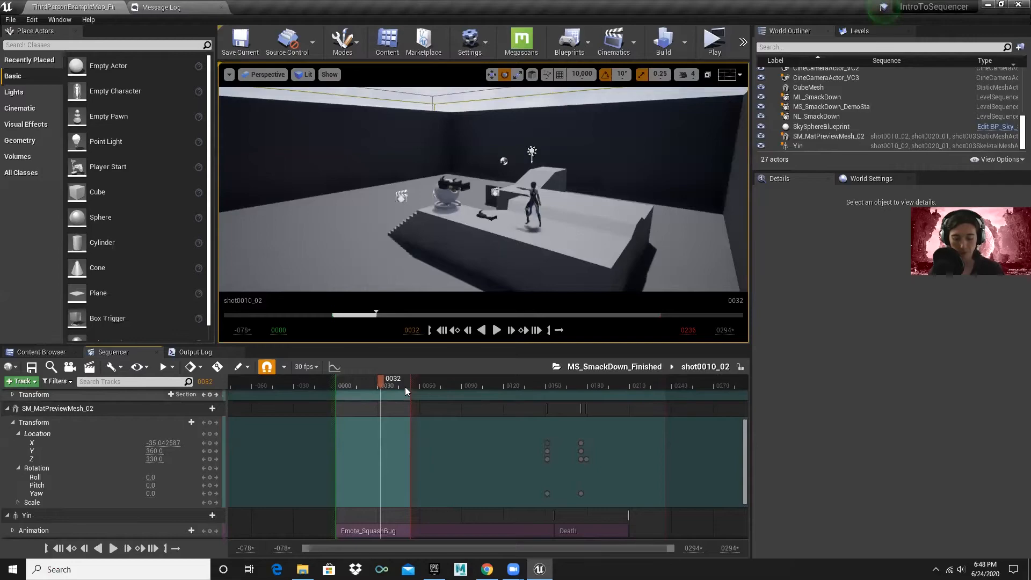
- Switch to Google Slides and show the Level Sequence Terminology slide
{"action": "key", "text": "alt+Tab"}
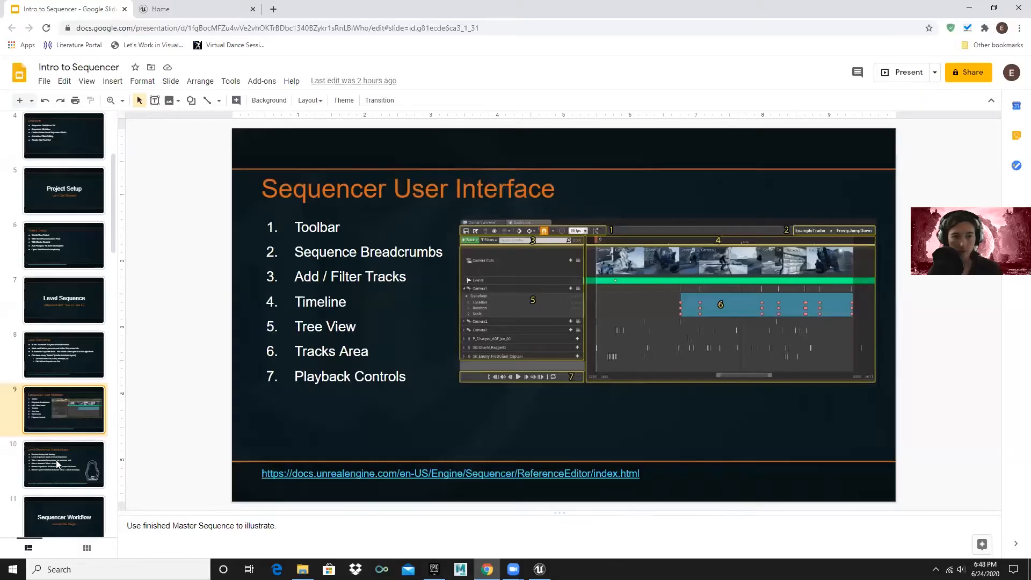
{"action": "left_click", "coordinate": [58, 464]}
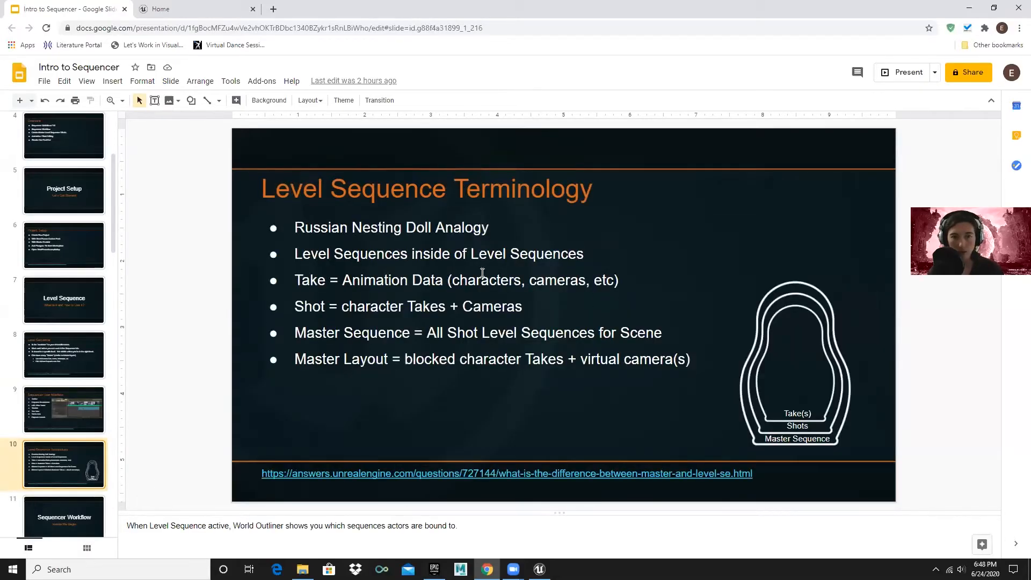
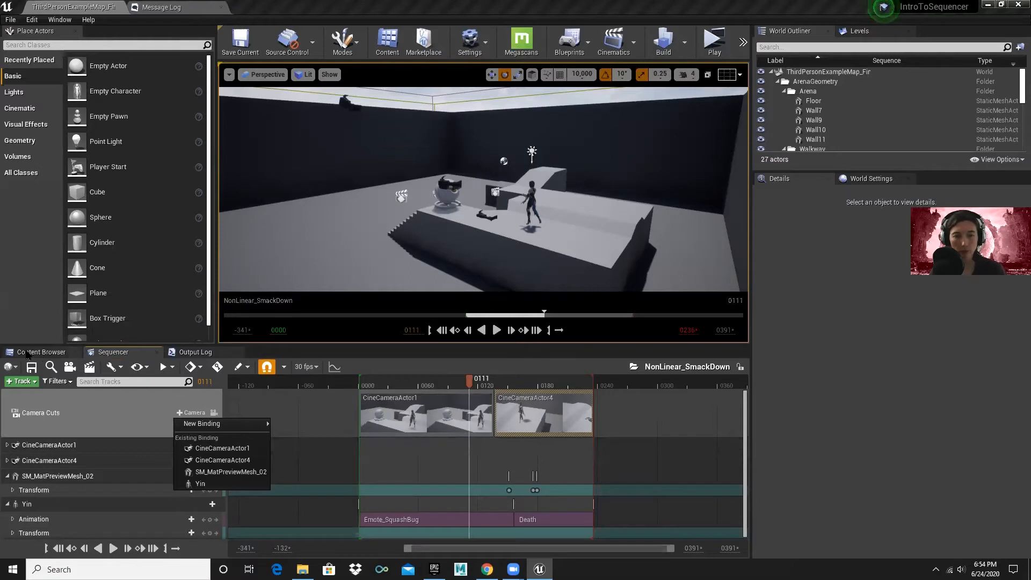
- Show the SmackDownAlternatives folder in the Content Browser, and switch to Google Slides to display the Collaborative Subscenes slide
{"action": "left_click", "coordinate": [41, 351]}
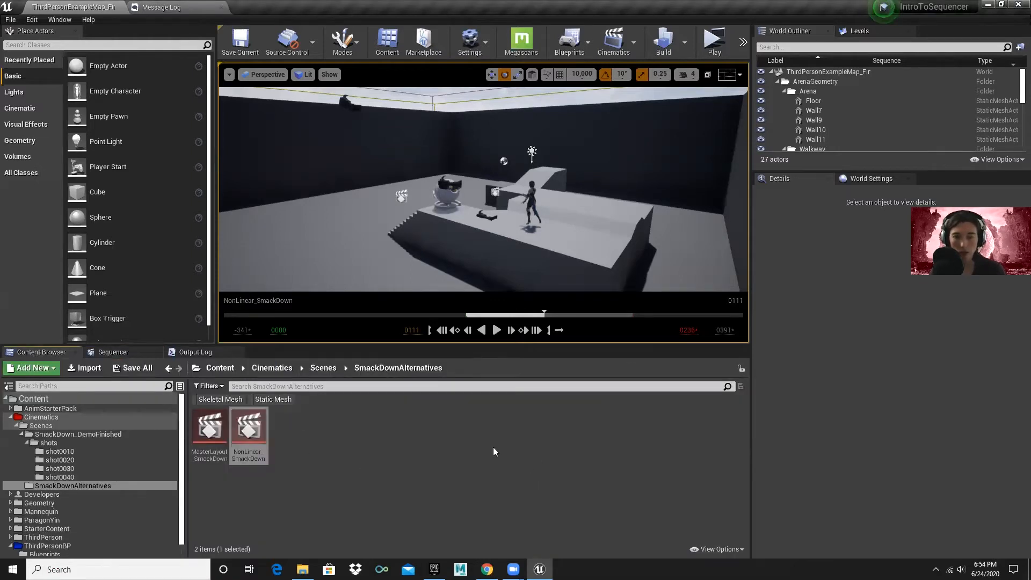
{"action": "key", "text": "alt+Tab"}
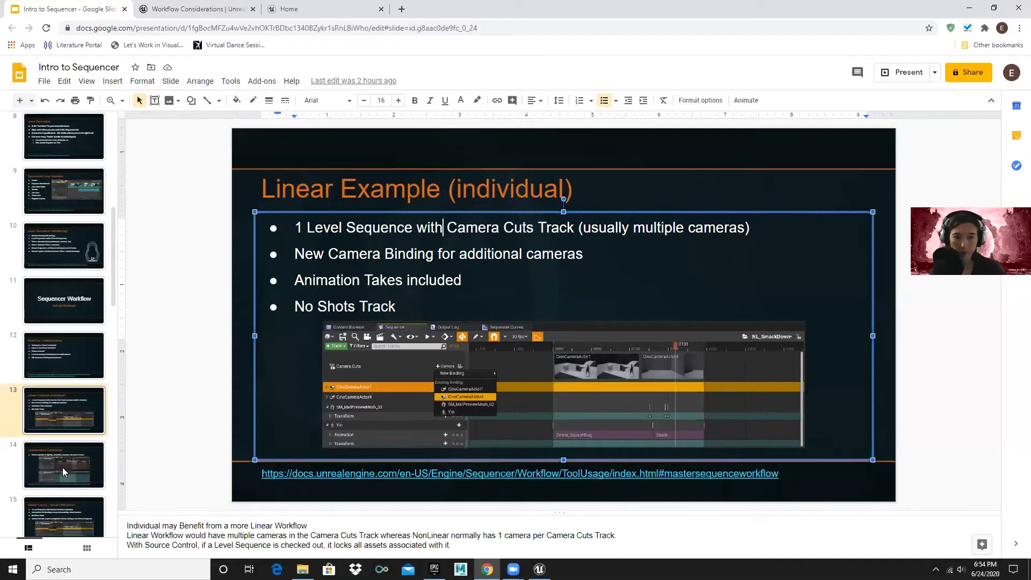
{"action": "left_click", "coordinate": [63, 468]}
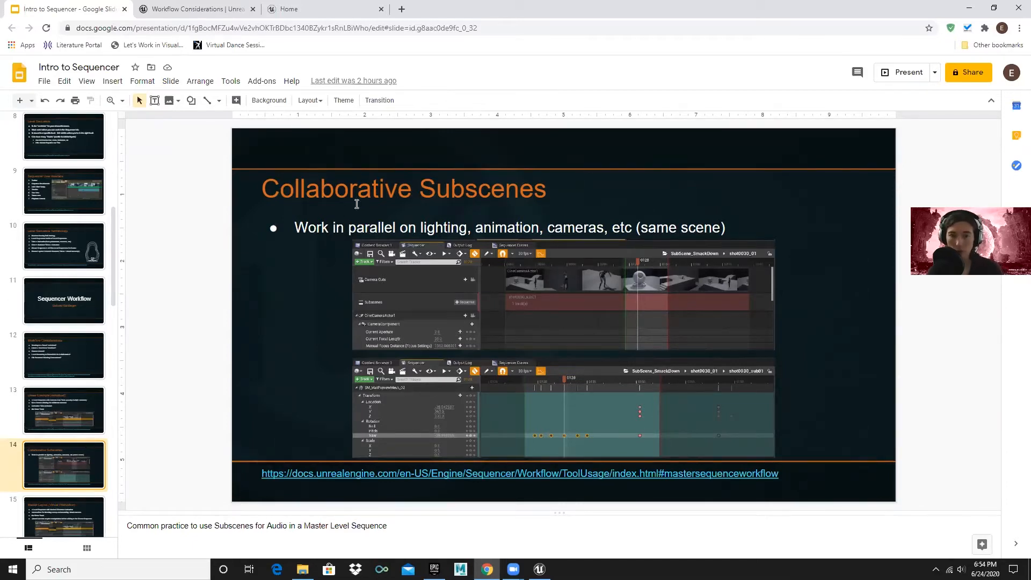
- Return to Unreal Editor and open the MS_SmackDown_Finished master sequence from the SmackDown_DemoFinished folder
{"action": "key", "text": "alt+Tab"}
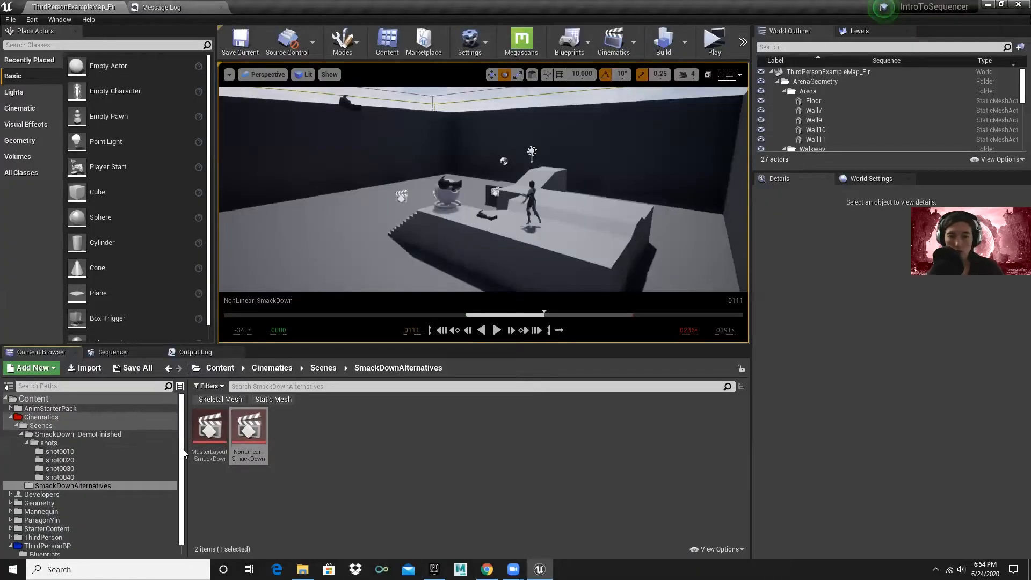
{"action": "left_click", "coordinate": [132, 434]}
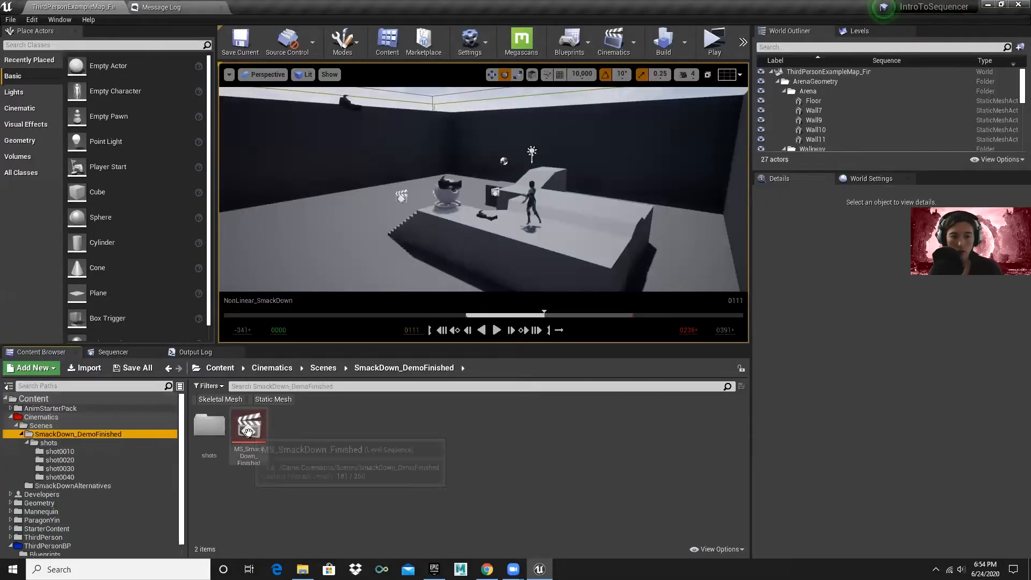
{"action": "double_click", "coordinate": [248, 430]}
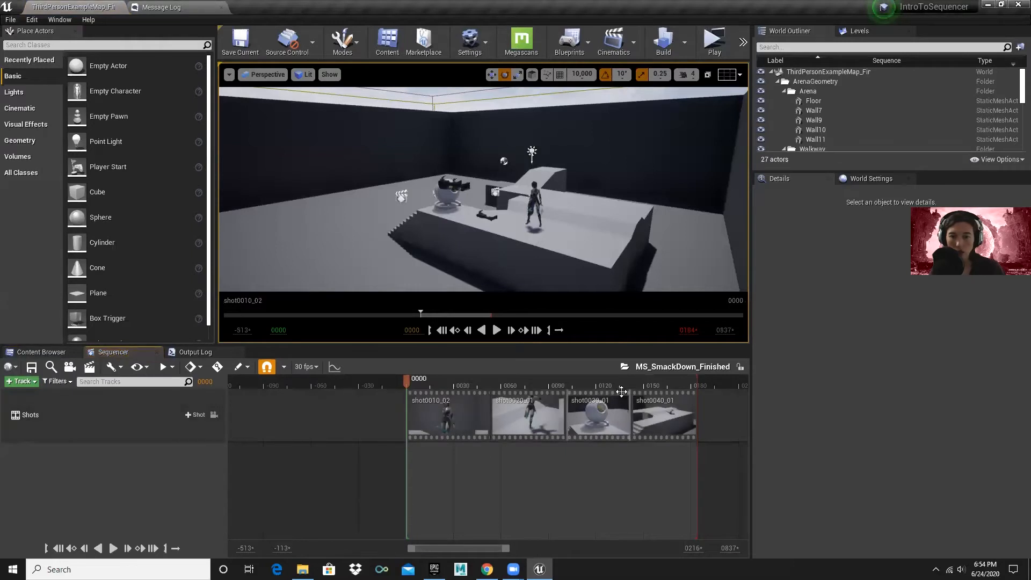
- Open shot0030_01 from the master sequence, move the playhead to frame 127, and open its shot0030_sub01 subscene
{"action": "double_click", "coordinate": [603, 421]}
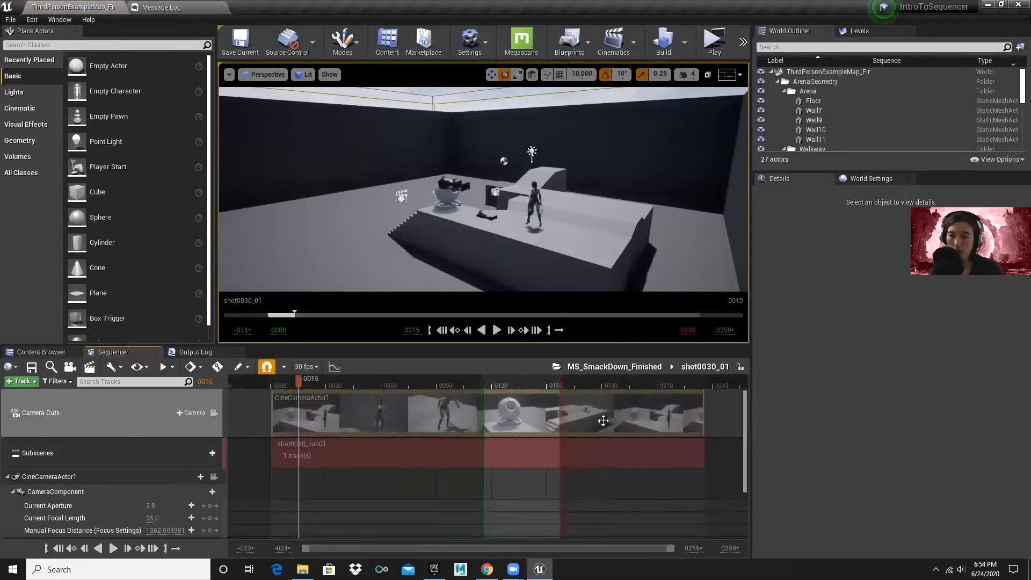
{"action": "left_click", "coordinate": [370, 454]}
{"action": "left_click", "coordinate": [506, 380]}
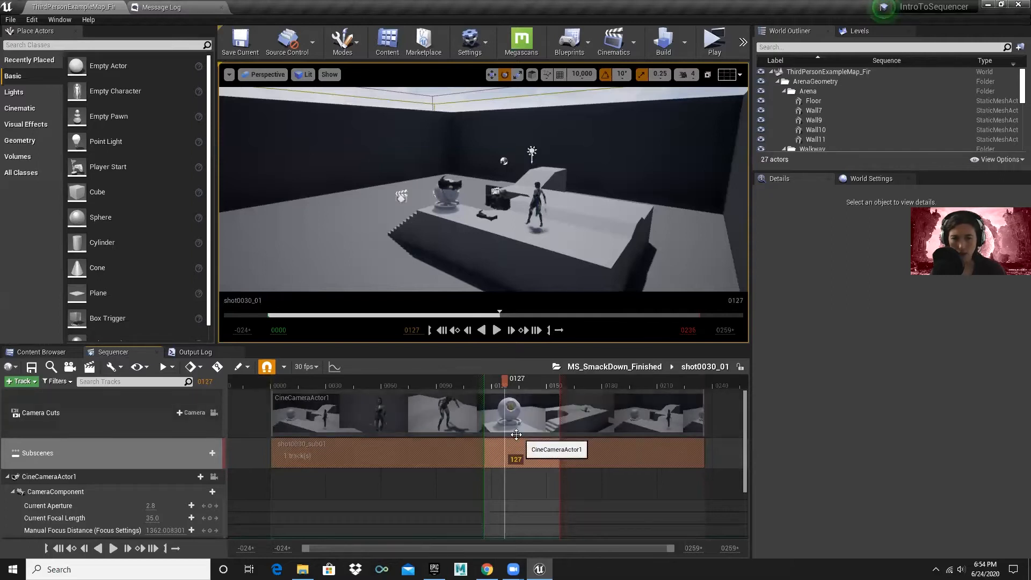
{"action": "double_click", "coordinate": [520, 458]}
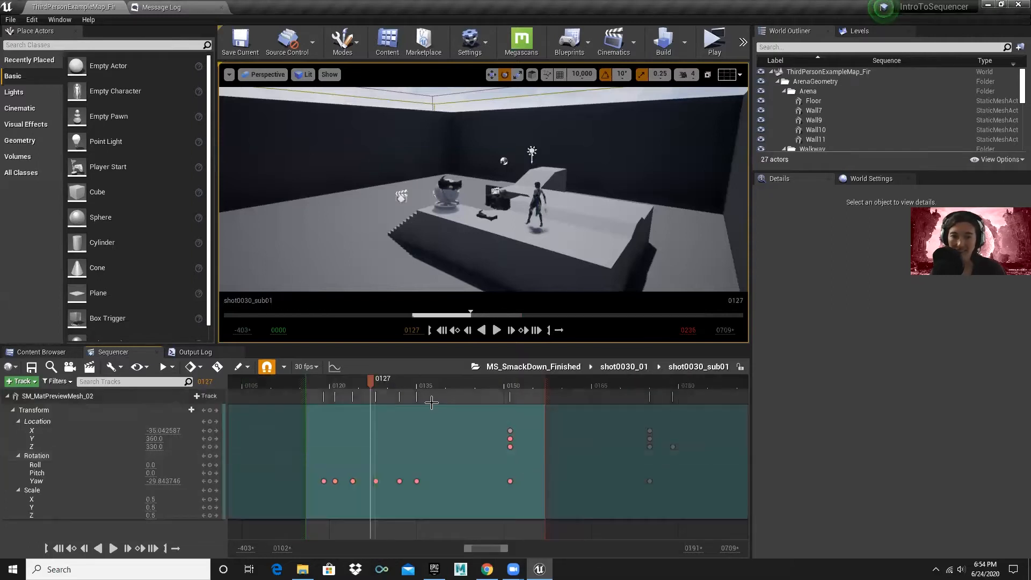
- Select the first six Yaw keys of SM_MatPreviewMesh_02, scrub back to frame 123, and select the mesh's track
{"action": "left_click_drag", "start_coordinate": [317, 467], "coordinate": [430, 492]}
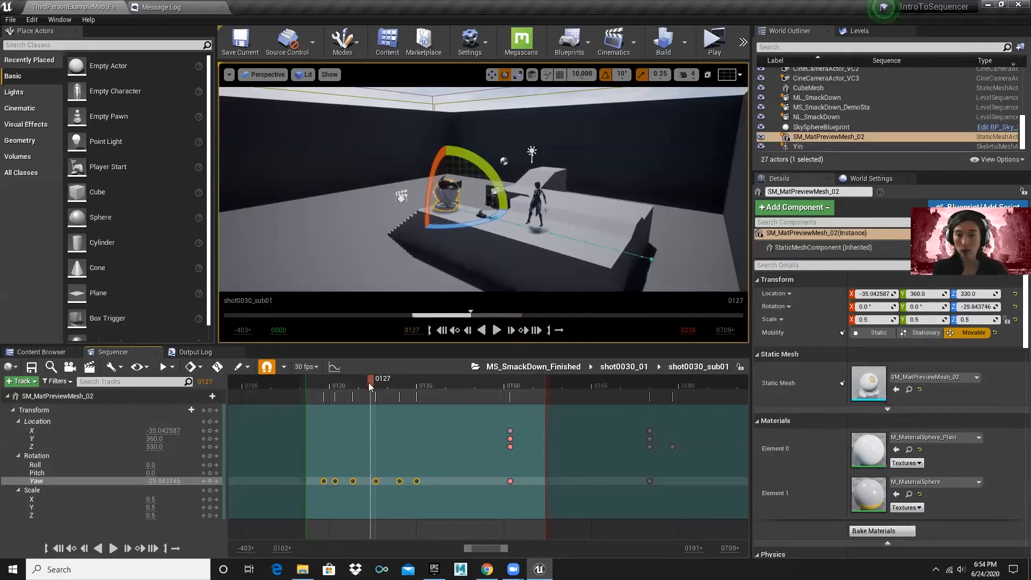
{"action": "left_click_drag", "start_coordinate": [368, 382], "coordinate": [347, 434]}
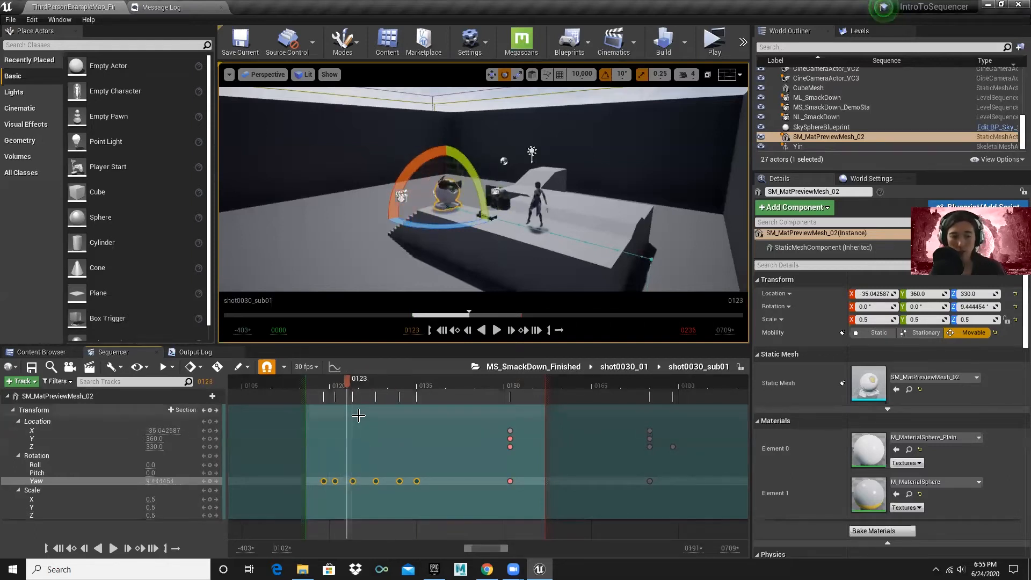
{"action": "left_click", "coordinate": [60, 397]}
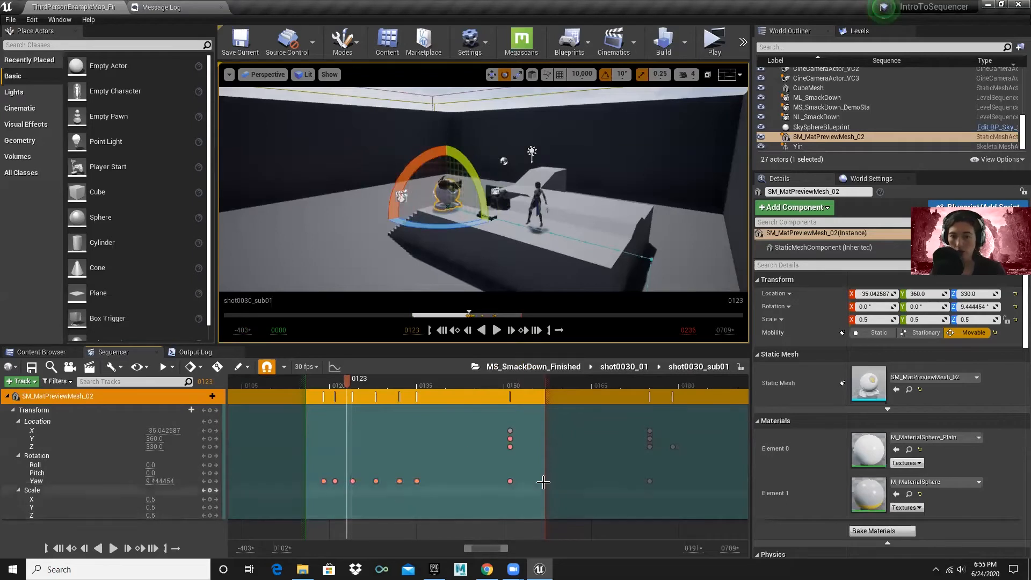
- Return to the parent shot0030_01 sequence and select the SM_MatPreviewMesh_02 actor in the level
{"action": "left_click", "coordinate": [624, 367]}
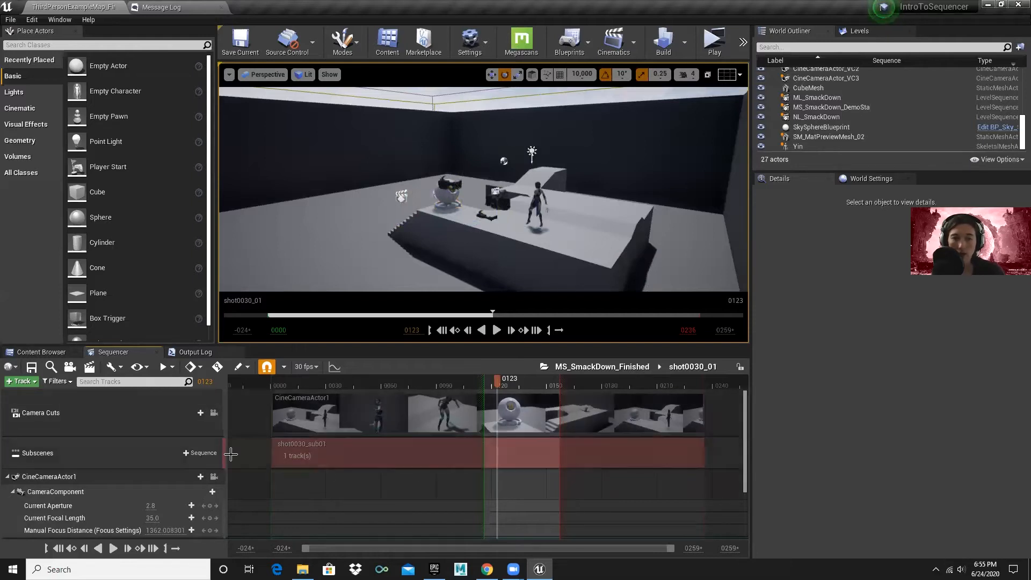
{"action": "right_click_drag", "start_coordinate": [442, 201], "coordinate": [442, 202]}
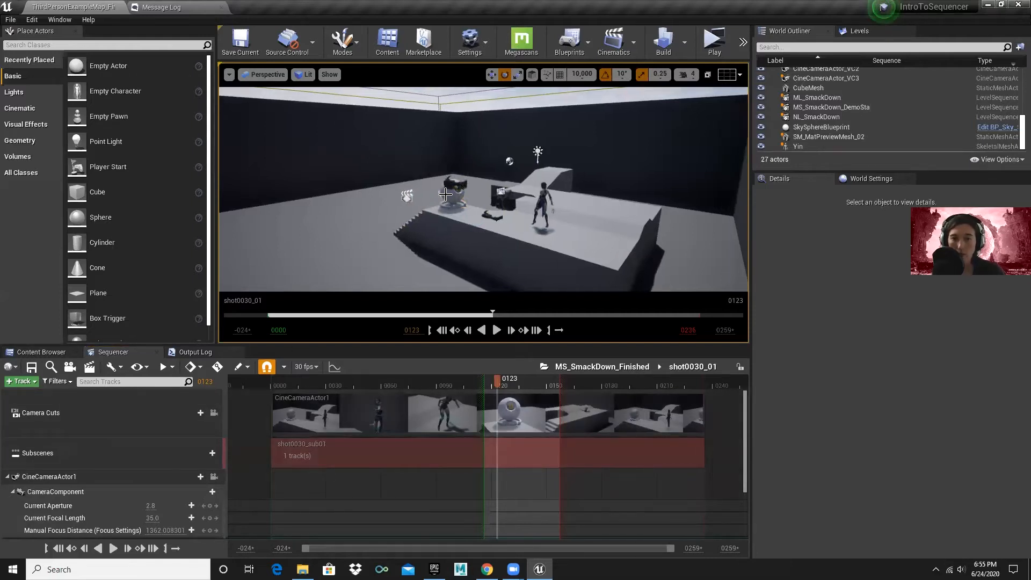
{"action": "left_click", "coordinate": [452, 193]}
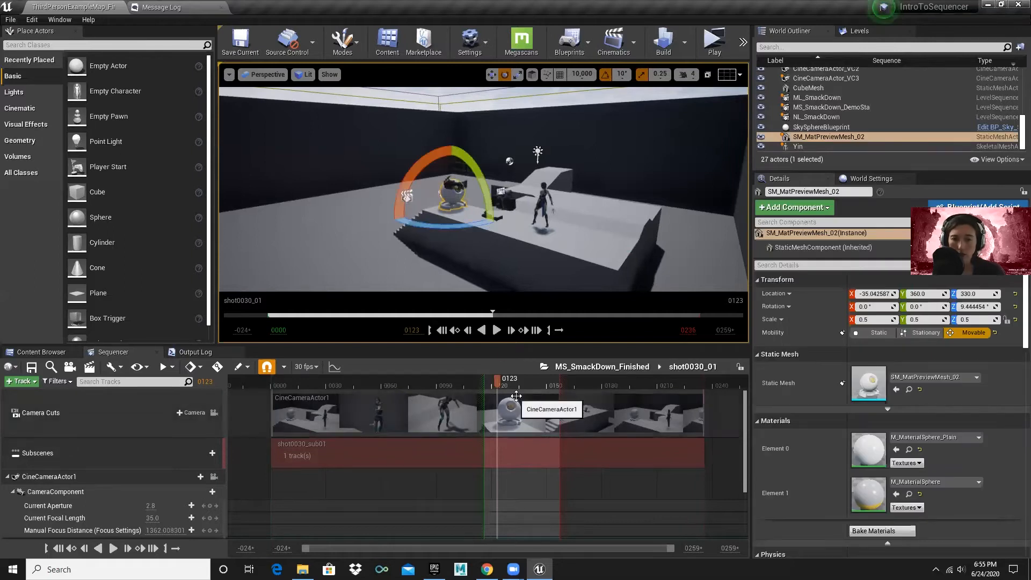
- Reopen the shot0030_sub01 subscene, and go back up through shot0030_01 to the MS_SmackDown_Finished master sequence
{"action": "double_click", "coordinate": [507, 452]}
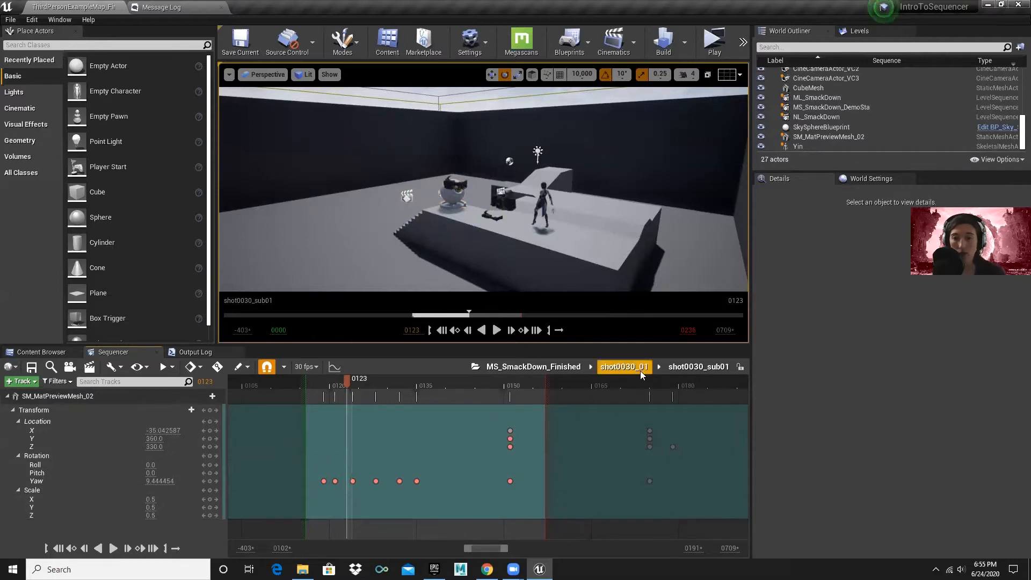
{"action": "left_click", "coordinate": [513, 369]}
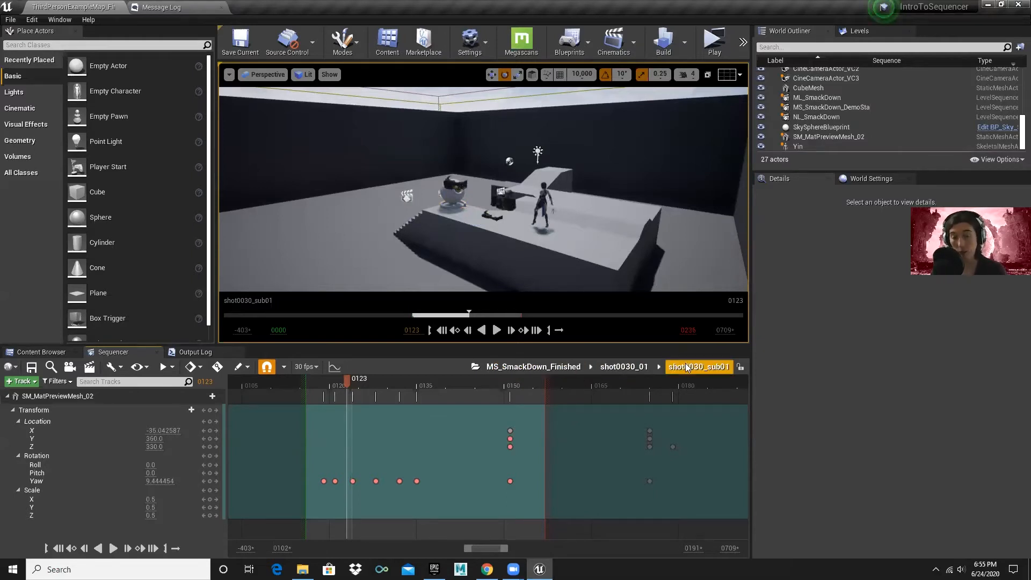
{"action": "left_click", "coordinate": [618, 369]}
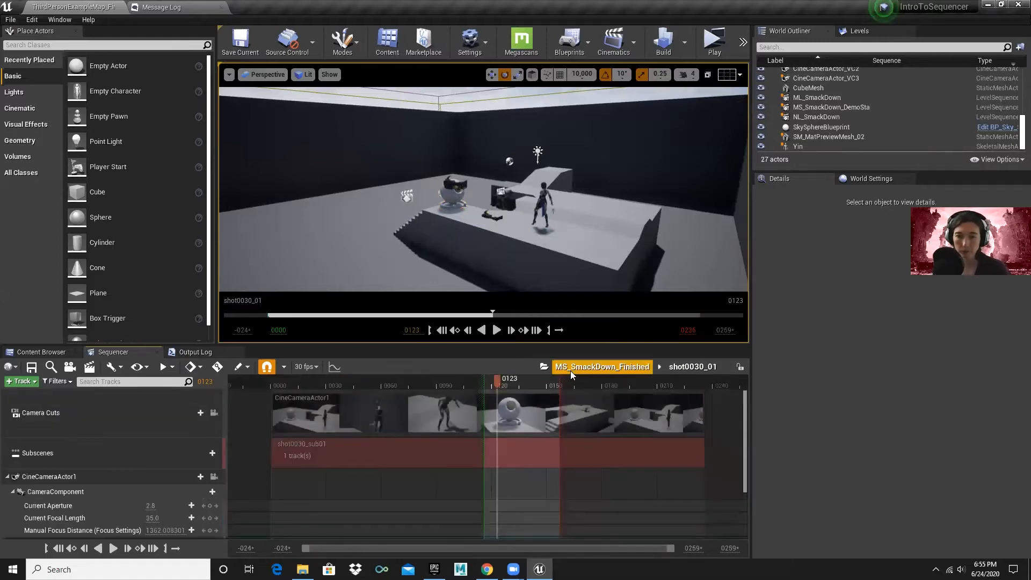
{"action": "left_click", "coordinate": [571, 371]}
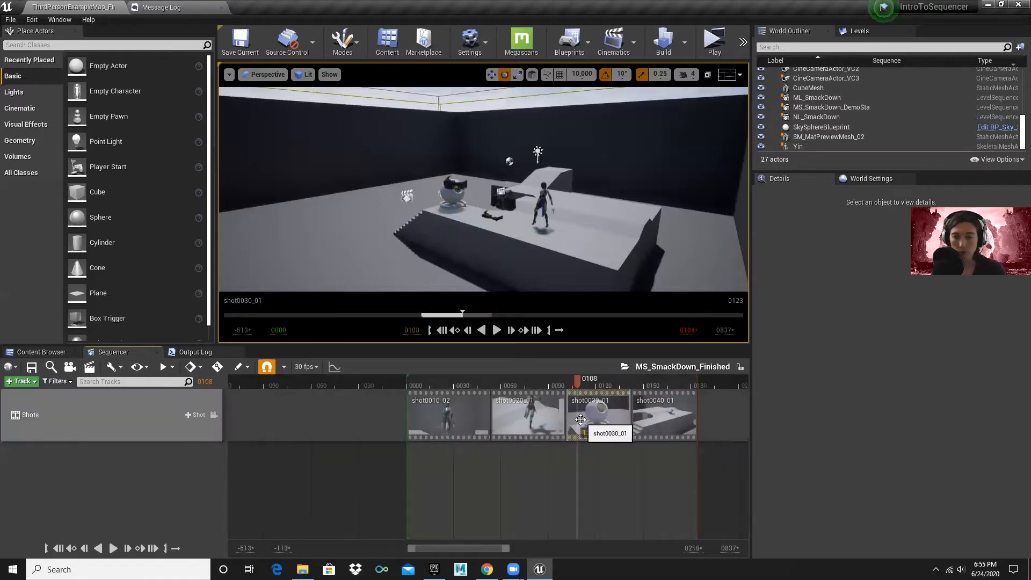
- Switch to Google Slides and show the Master Layout (Virtual Production) slide
{"action": "key", "text": "alt+Tab"}
{"action": "scroll", "coordinate": [37, 419], "scroll_direction": "down", "scroll_amount": 3}
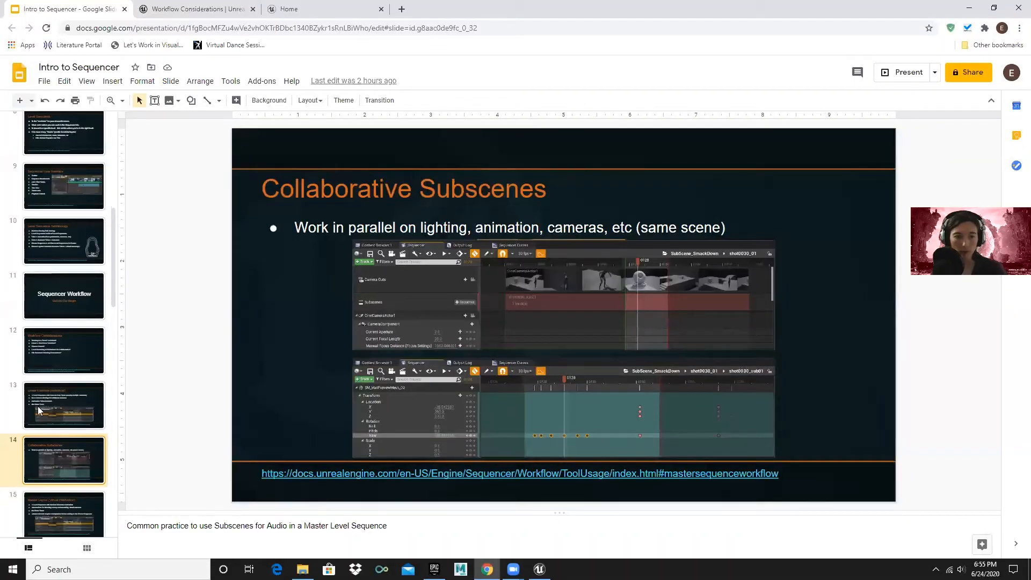
{"action": "left_click", "coordinate": [50, 371]}
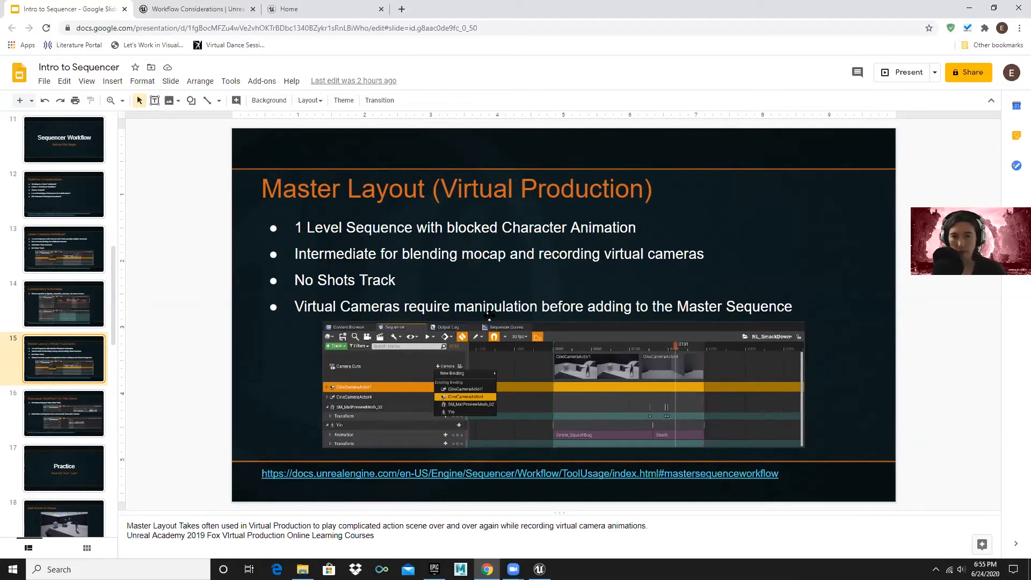
- Return to Unreal Editor and open the MasterLayout_SmackDown level sequence from the SmackDownAlternatives folder
{"action": "key", "text": "alt+Tab"}
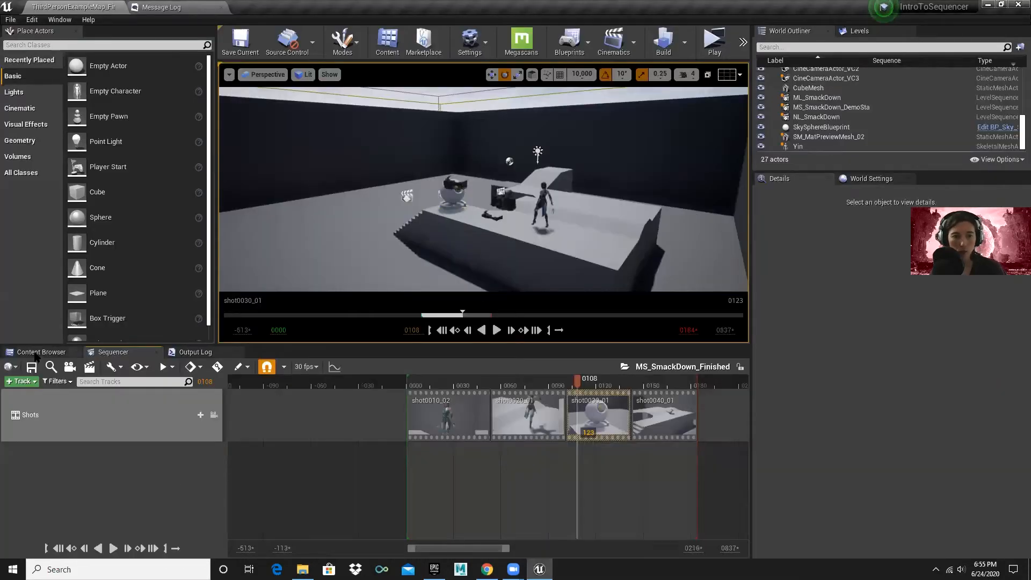
{"action": "left_click", "coordinate": [36, 352]}
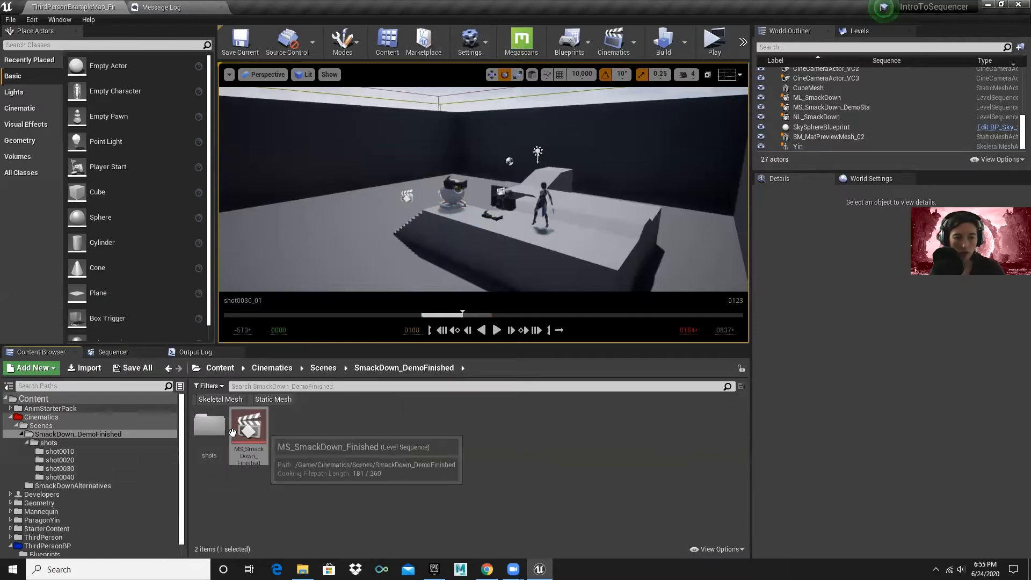
{"action": "left_click", "coordinate": [73, 486]}
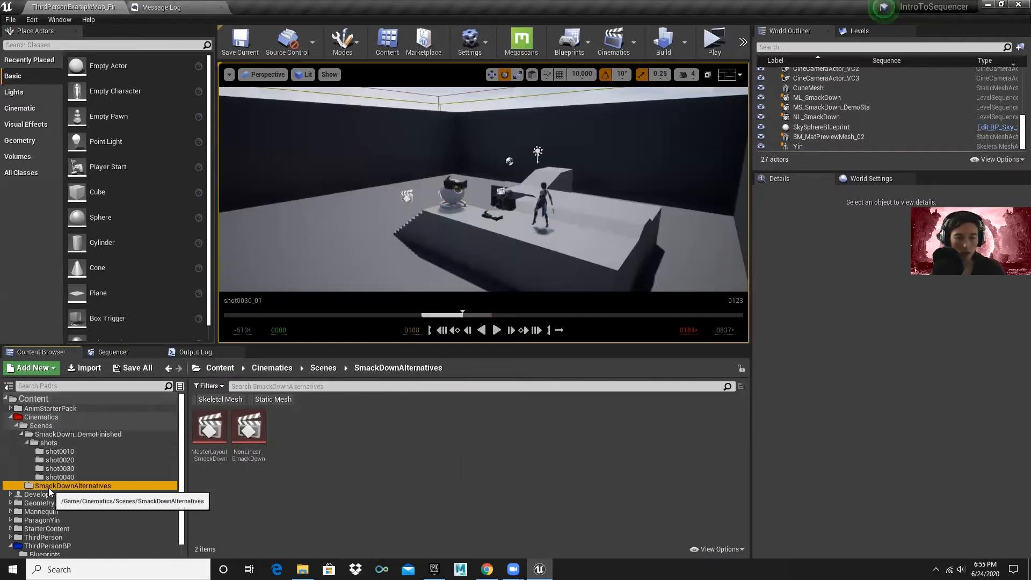
{"action": "double_click", "coordinate": [202, 447]}
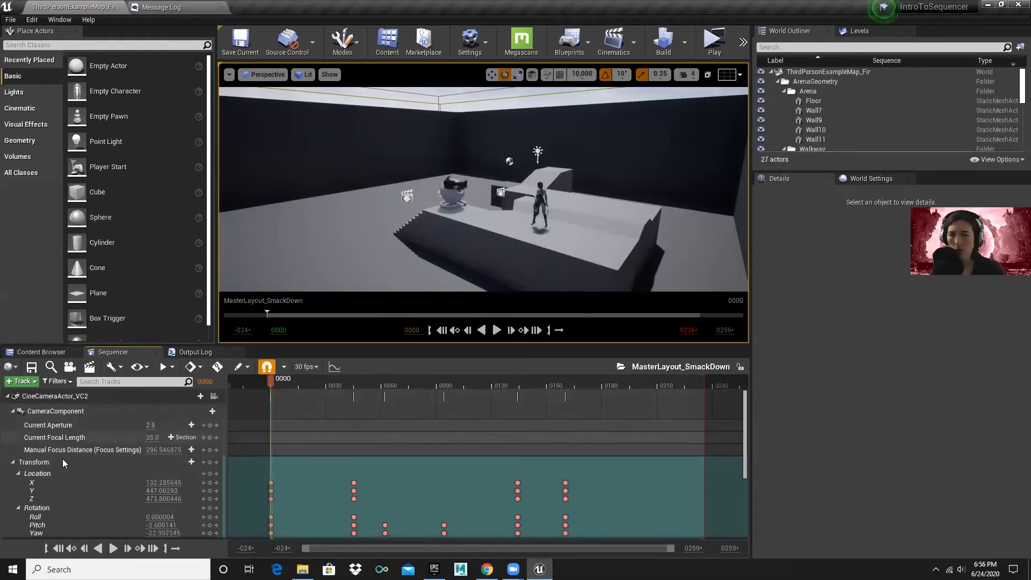
- Select CineCameraActor_VC2, lock the viewport to it, and play the sequence through its view, pausing at frame 200
{"action": "scroll", "coordinate": [357, 414], "scroll_direction": "down", "scroll_amount": 1}
{"action": "scroll", "coordinate": [357, 414], "scroll_direction": "up", "scroll_amount": 1}
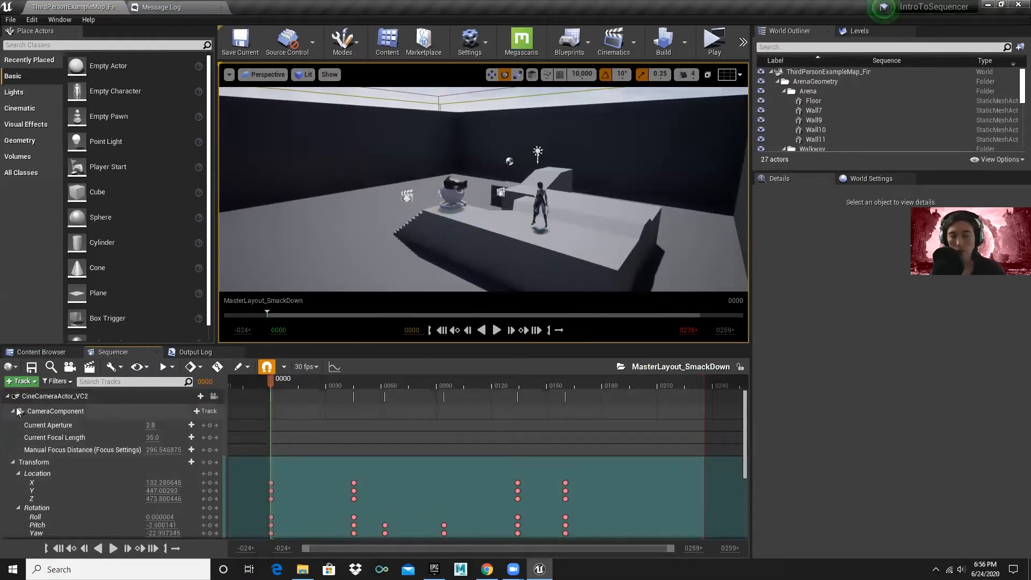
{"action": "left_click", "coordinate": [98, 397]}
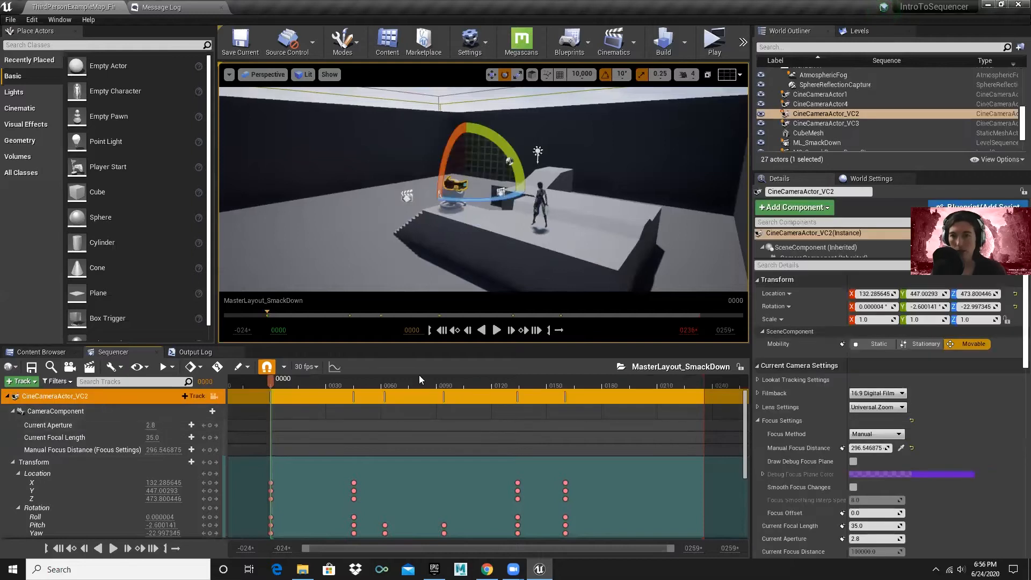
{"action": "left_click", "coordinate": [847, 114]}
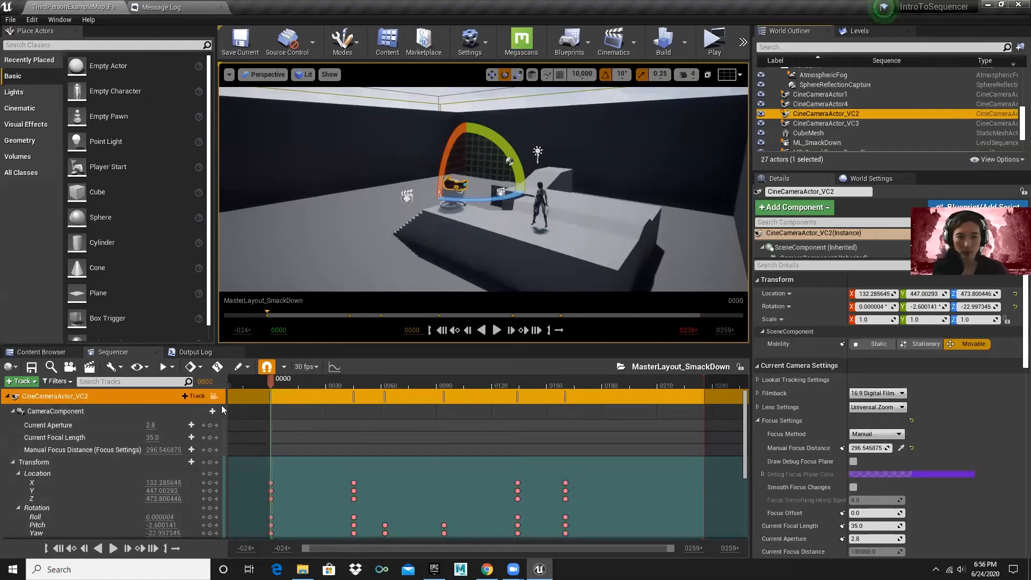
{"action": "left_click", "coordinate": [213, 396]}
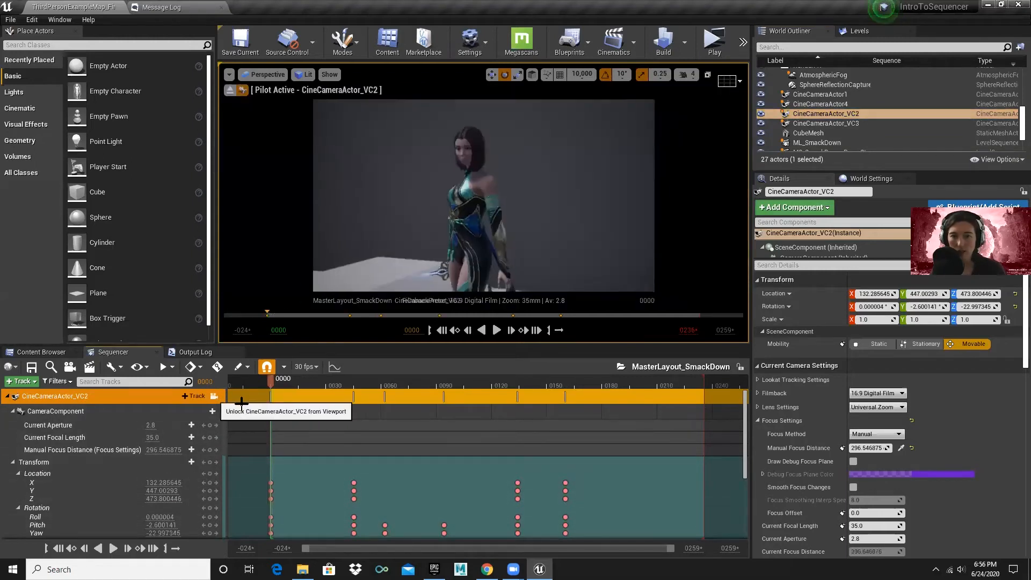
{"action": "key", "text": "space"}
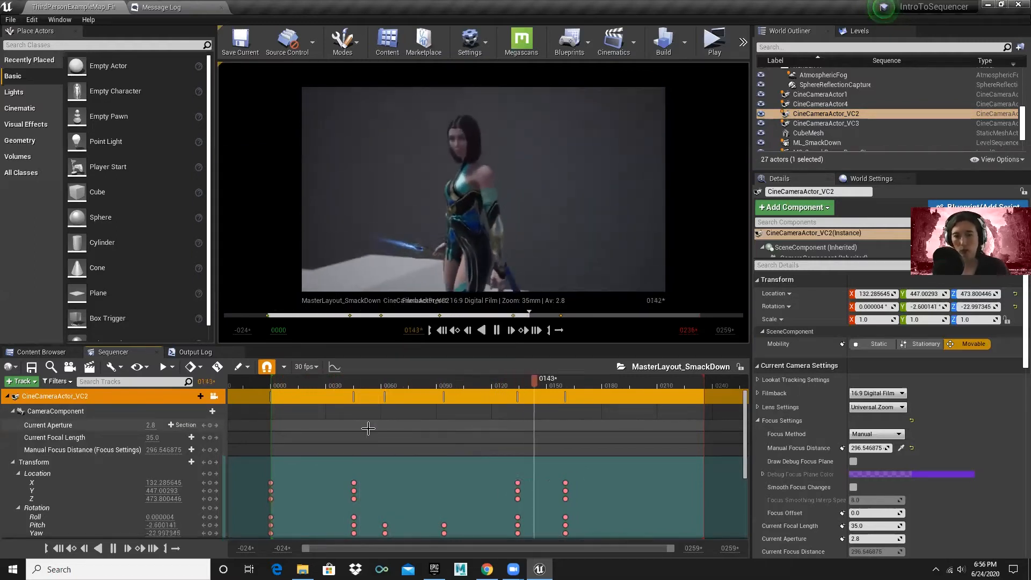
{"action": "key", "text": "space"}
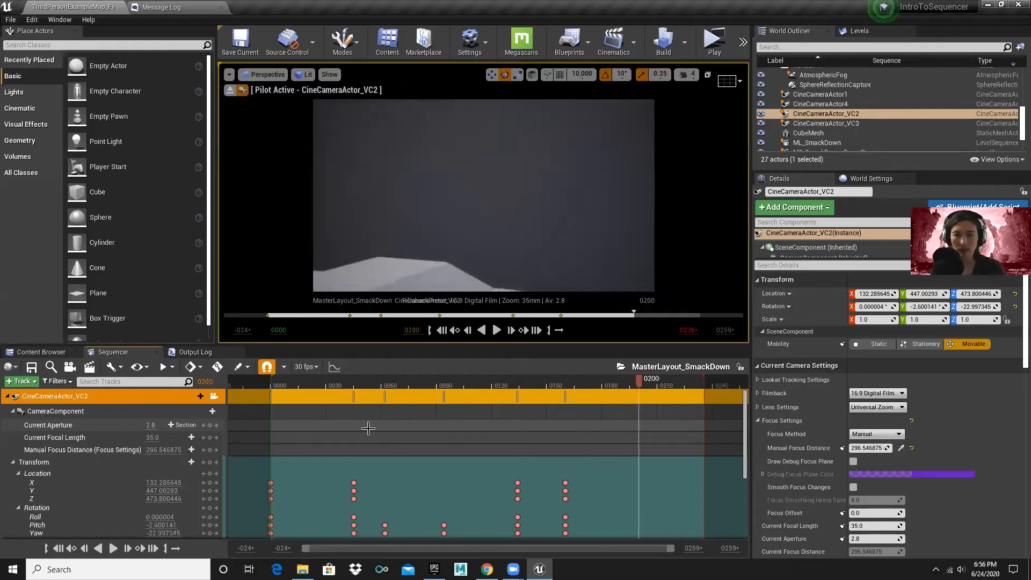
- Select CineCameraActor_VC3, lock the viewport to it, and hide the camera model obstructing its view
{"action": "scroll", "coordinate": [89, 454], "scroll_direction": "down", "scroll_amount": 4}
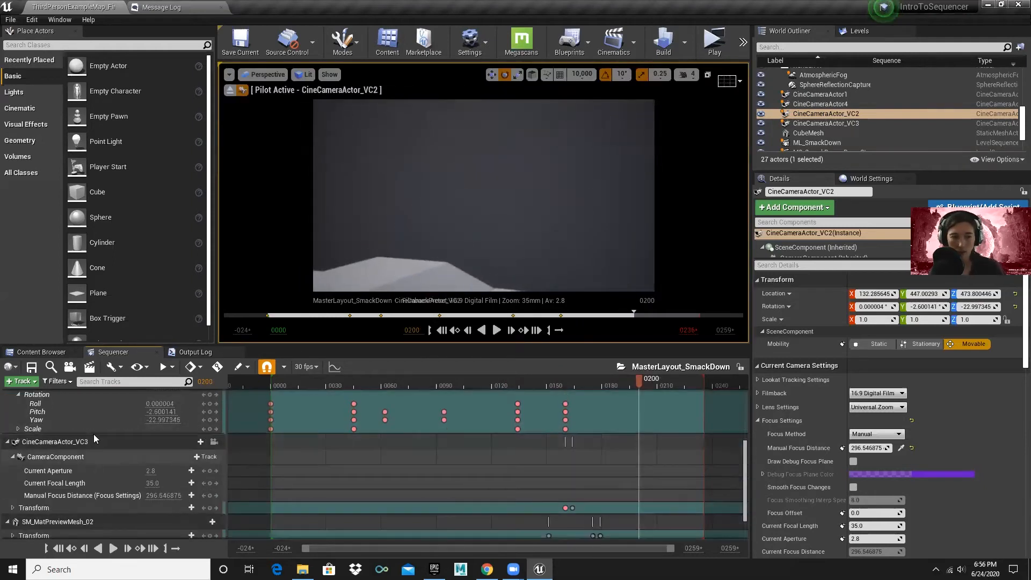
{"action": "left_click", "coordinate": [93, 441]}
{"action": "scroll", "coordinate": [436, 478], "scroll_direction": "down", "scroll_amount": 2}
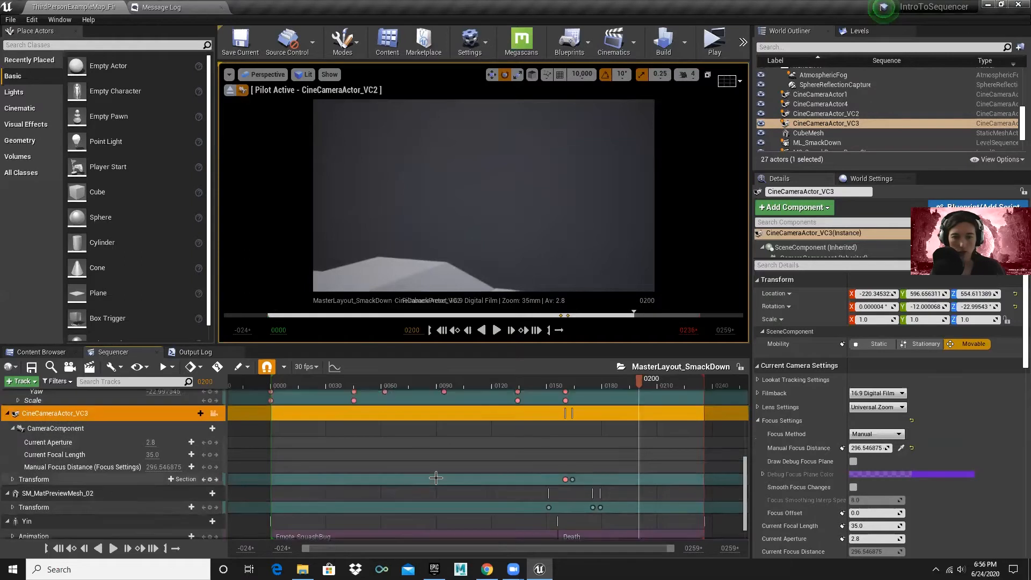
{"action": "scroll", "coordinate": [436, 478], "scroll_direction": "up", "scroll_amount": 2}
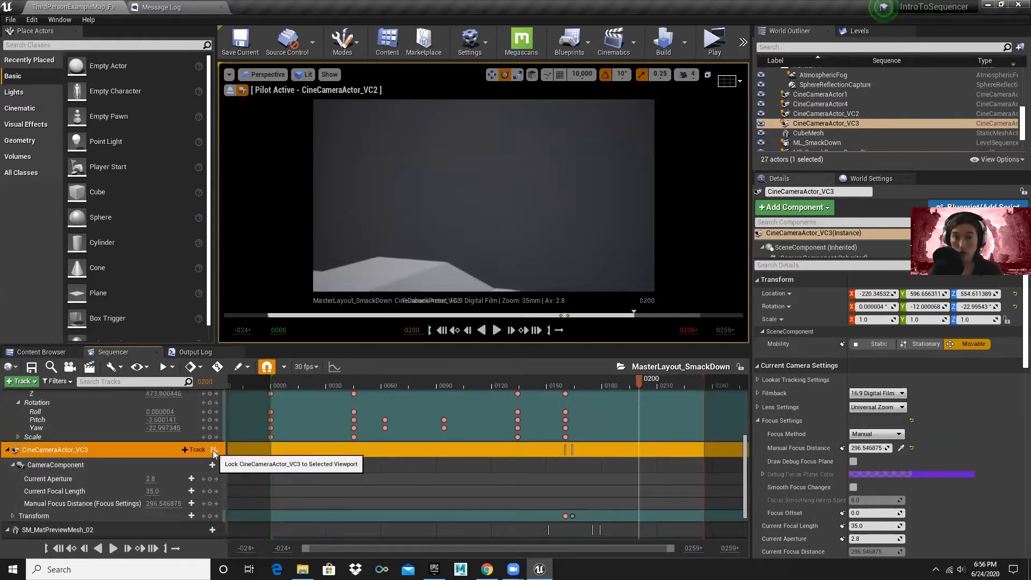
{"action": "left_click", "coordinate": [214, 450]}
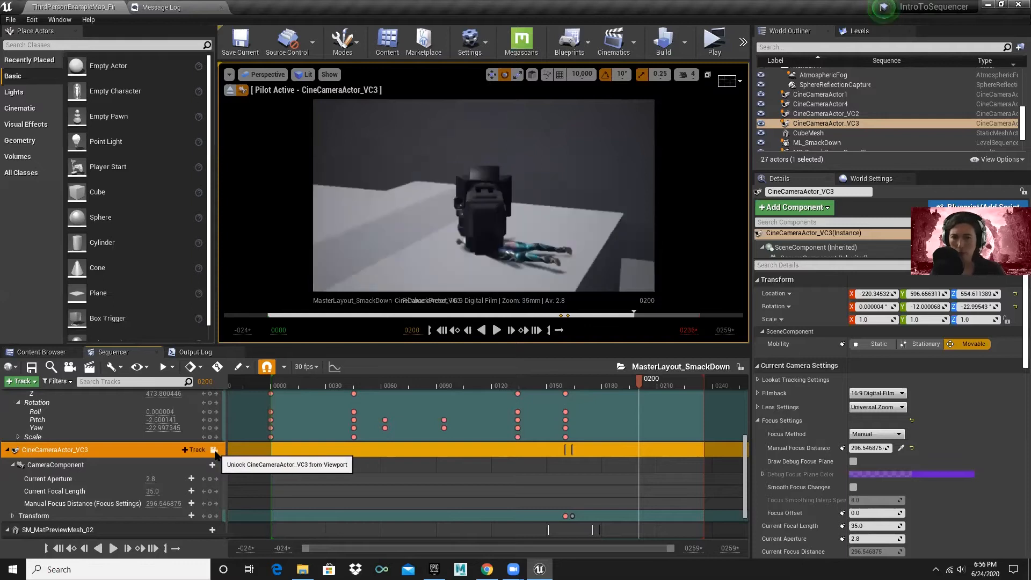
{"action": "left_click", "coordinate": [568, 142]}
{"action": "key", "text": "h"}
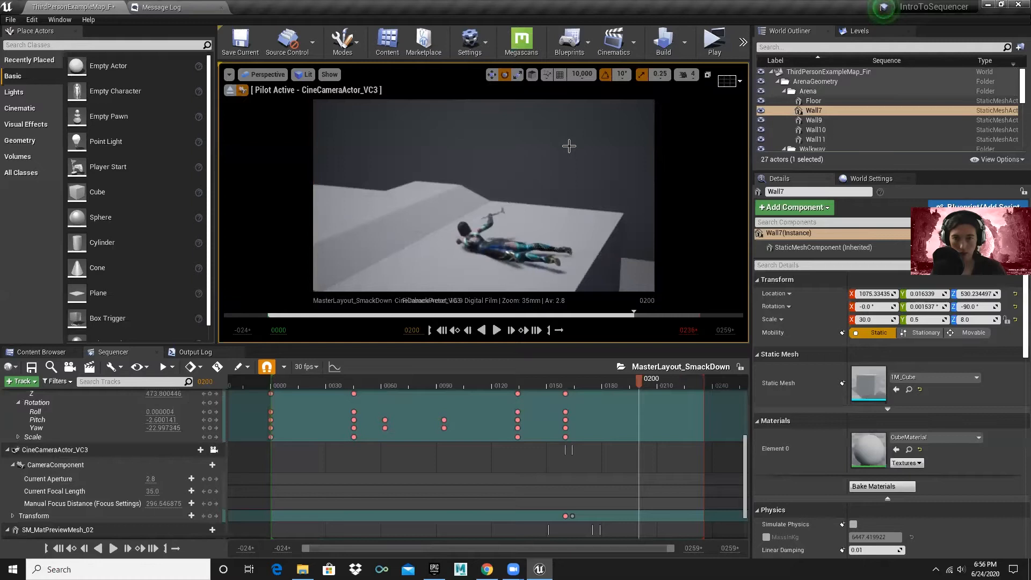
- Play MasterLayout_SmackDown from frame 0 through CineCameraActor_VC3, pause, scrub back to frame 148, and review the camera tracks
{"action": "key", "text": "Up"}
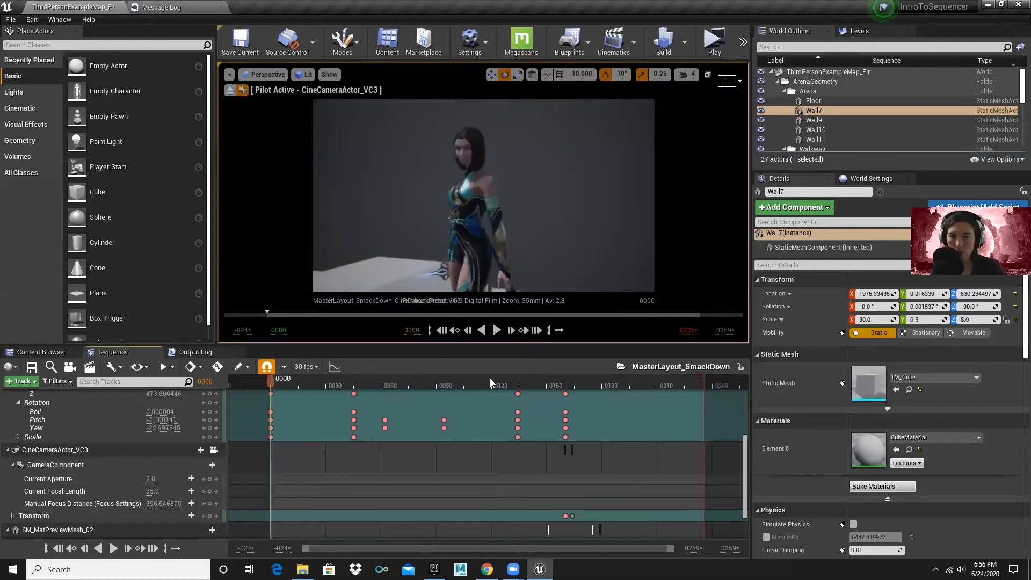
{"action": "key", "text": "space"}
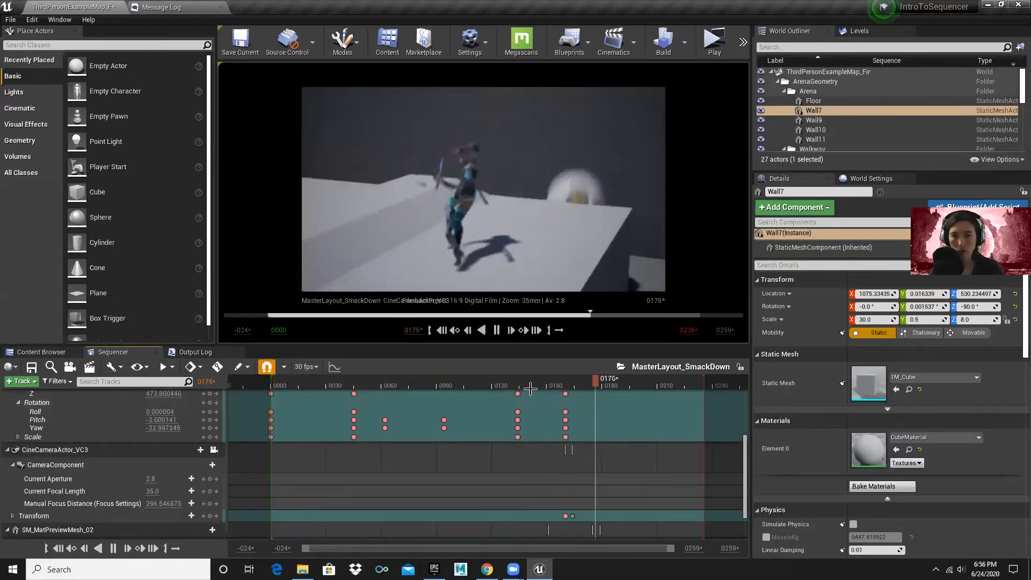
{"action": "key", "text": "space"}
{"action": "left_click_drag", "start_coordinate": [611, 380], "coordinate": [543, 379]}
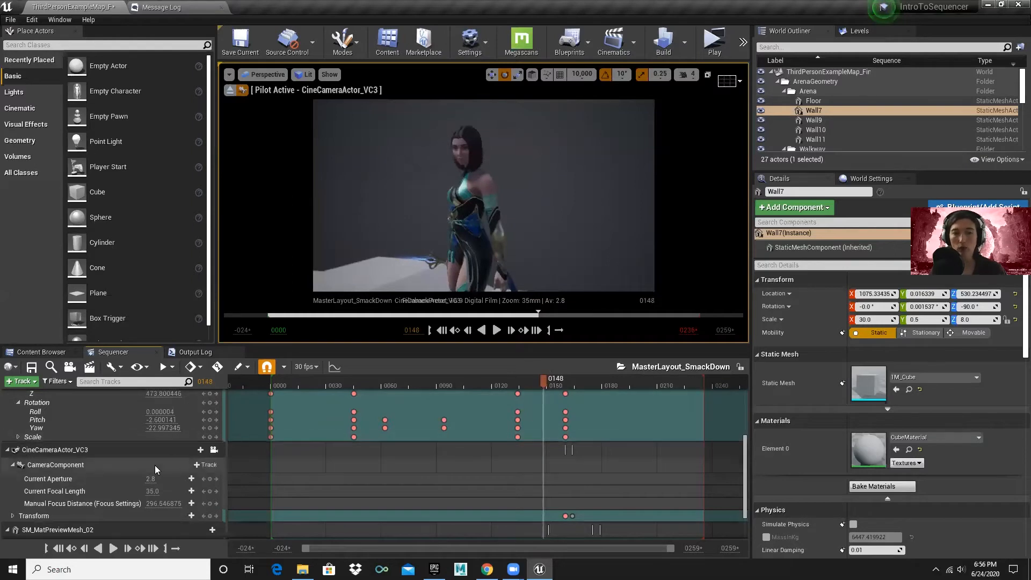
{"action": "scroll", "coordinate": [154, 465], "scroll_direction": "up", "scroll_amount": 3}
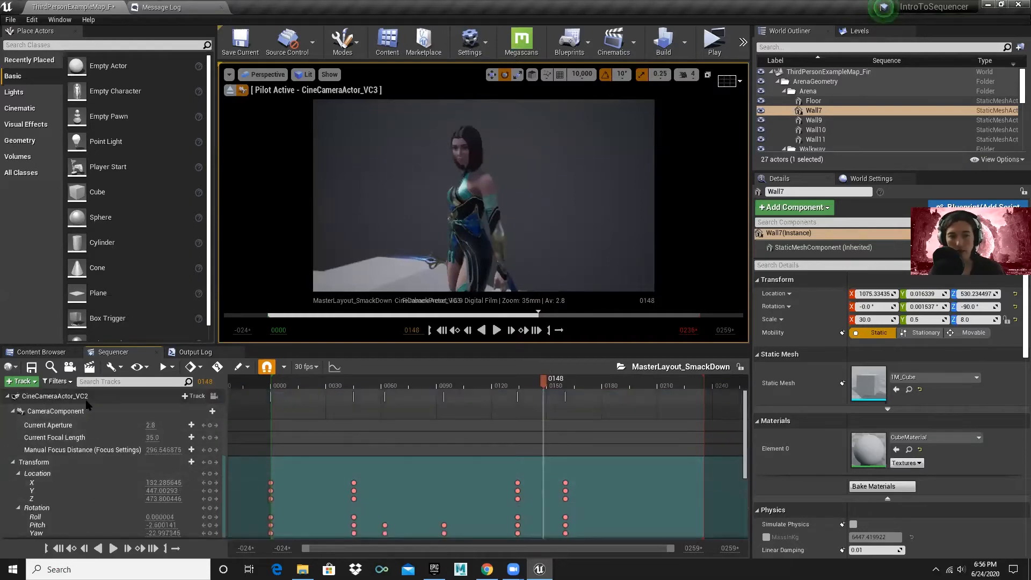
{"action": "scroll", "coordinate": [123, 434], "scroll_direction": "up", "scroll_amount": 1}
{"action": "scroll", "coordinate": [152, 442], "scroll_direction": "down", "scroll_amount": 2}
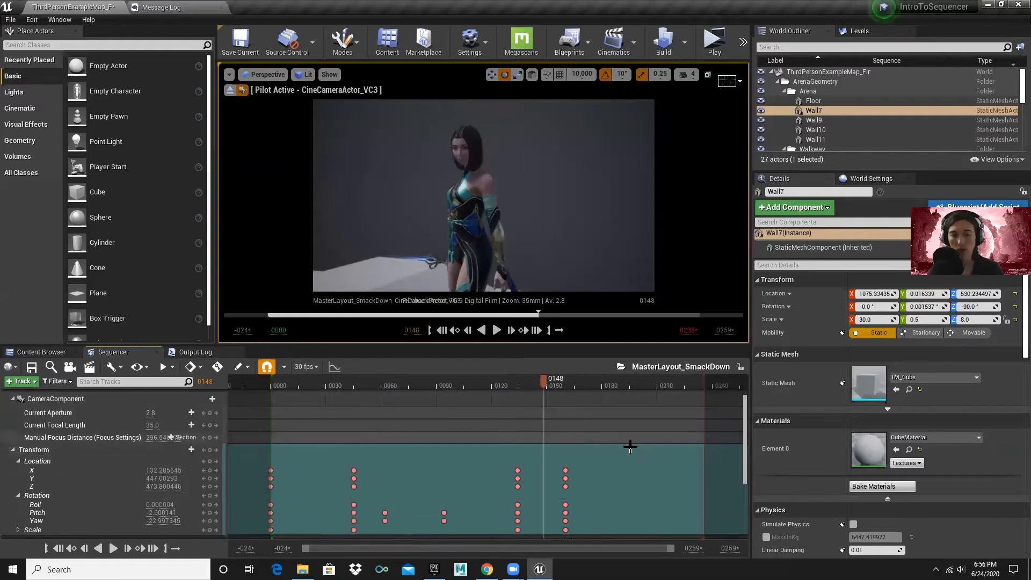
- Look through the lower tracks of MasterLayout_SmackDown and scrub the sequence back to frame 97
{"action": "scroll", "coordinate": [169, 465], "scroll_direction": "down", "scroll_amount": 5}
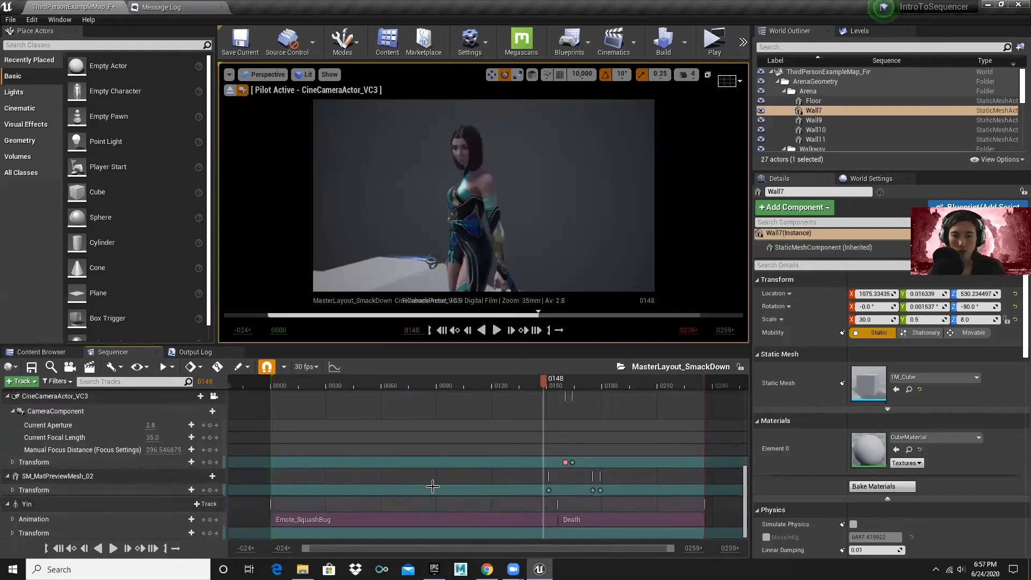
{"action": "left_click_drag", "start_coordinate": [544, 382], "coordinate": [449, 414]}
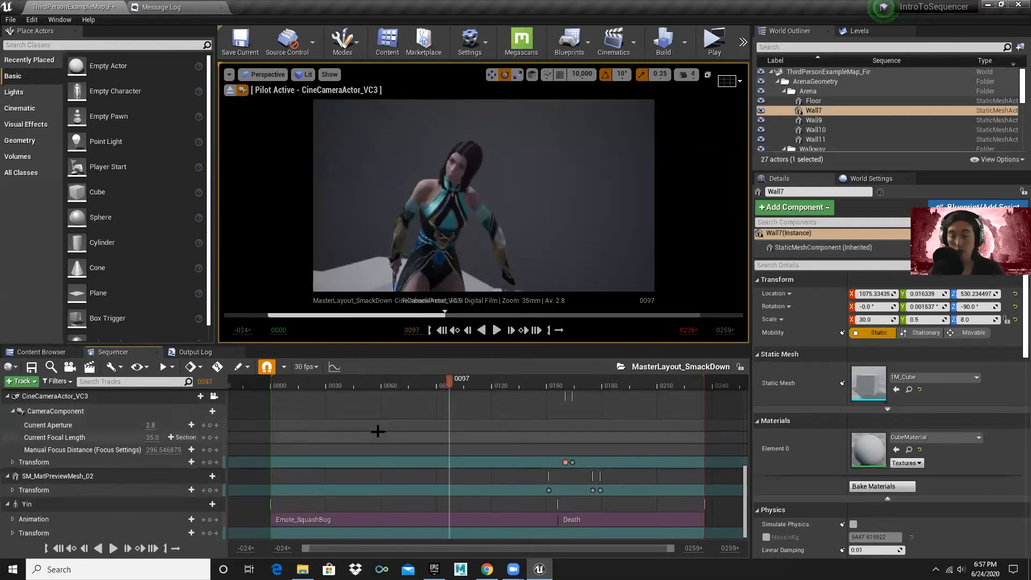
- Switch to the Google Slides presentation and recap the linear, collaborative subscenes, master layout and nonlinear workflow slides, ending on the Practice slide
{"action": "key", "text": "alt+Tab"}
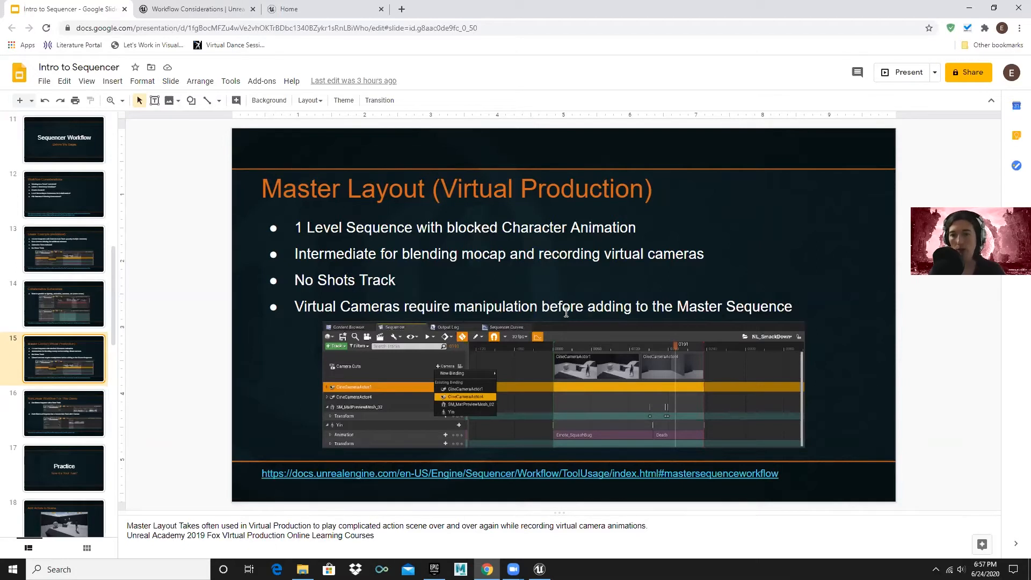
{"action": "left_click", "coordinate": [86, 426]}
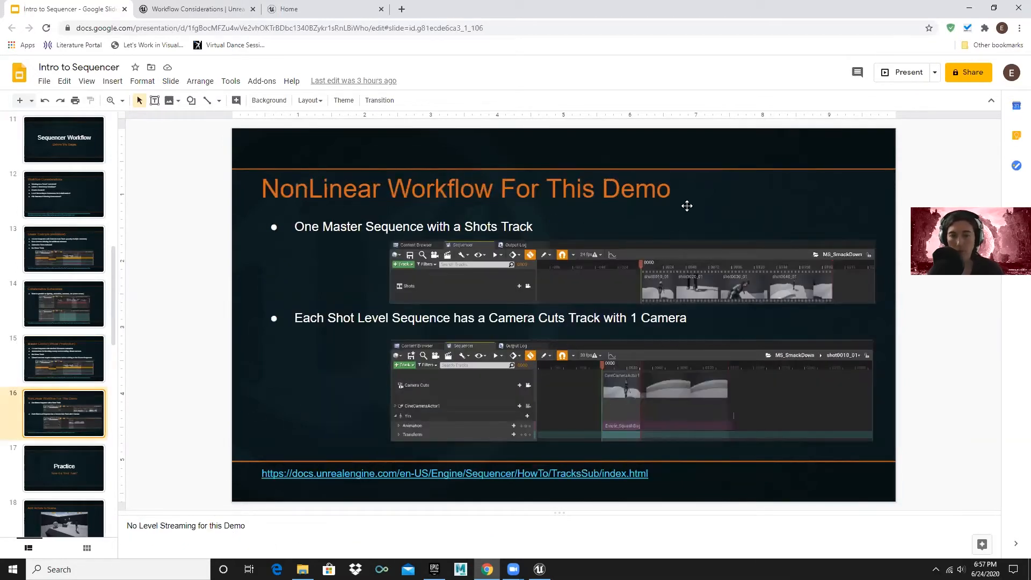
{"action": "left_click", "coordinate": [56, 263]}
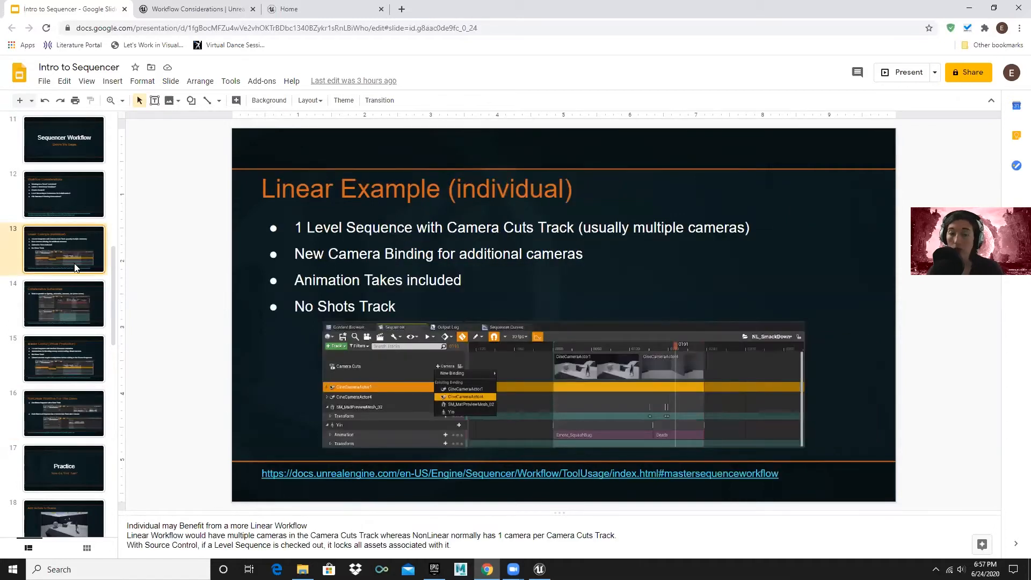
{"action": "left_click", "coordinate": [76, 306]}
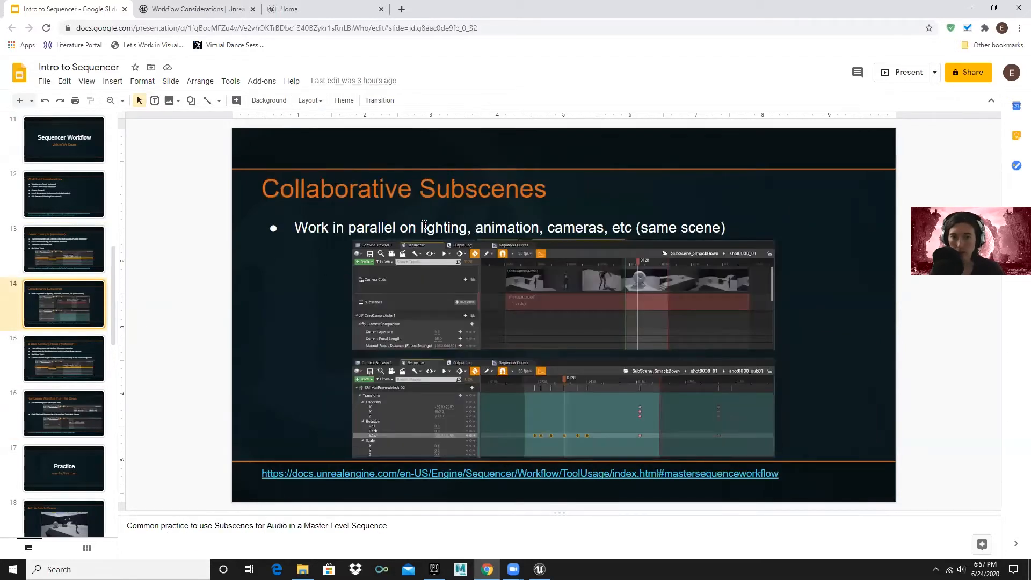
{"action": "left_click", "coordinate": [62, 362]}
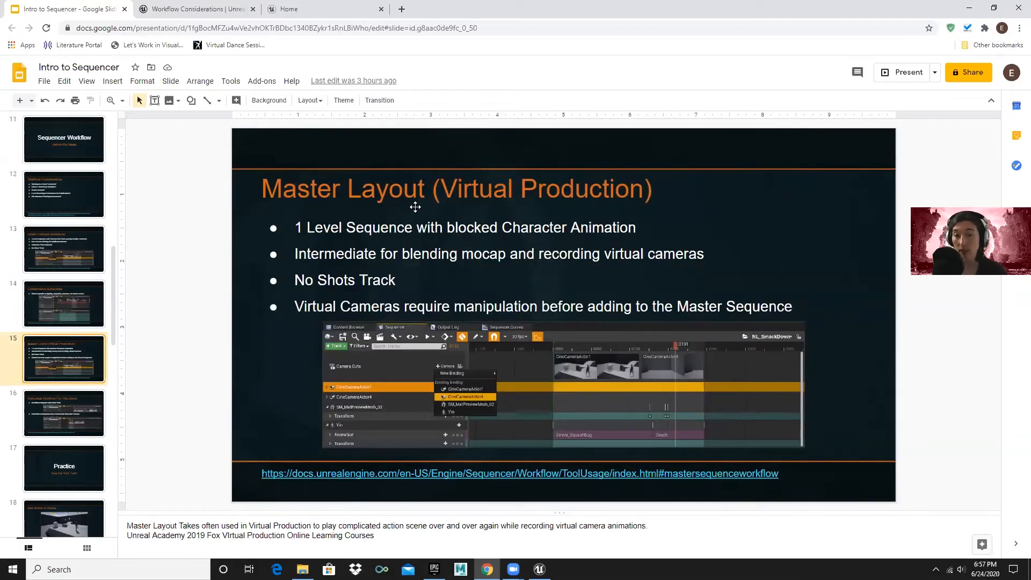
{"action": "left_click", "coordinate": [80, 412]}
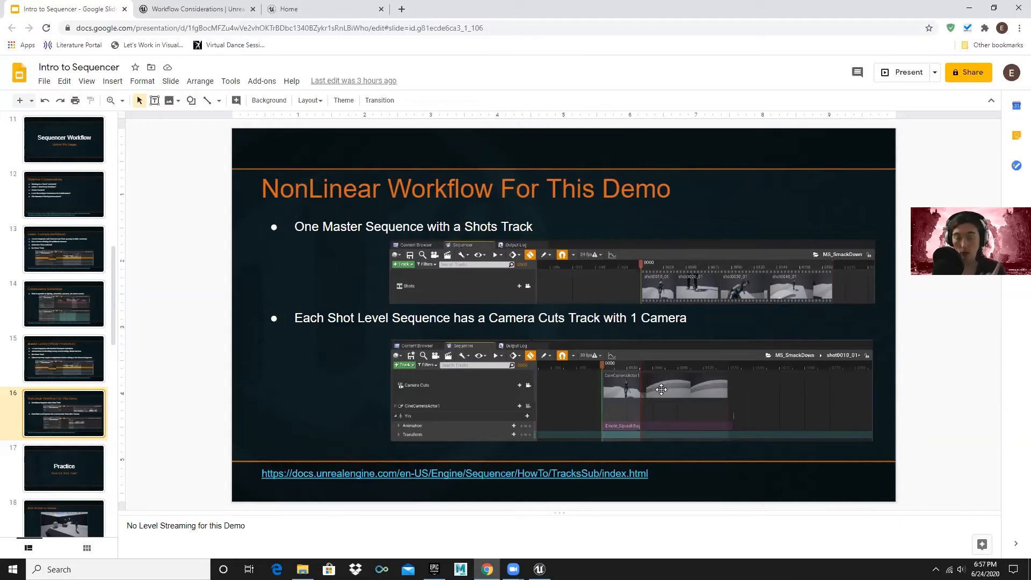
{"action": "left_click", "coordinate": [79, 470]}
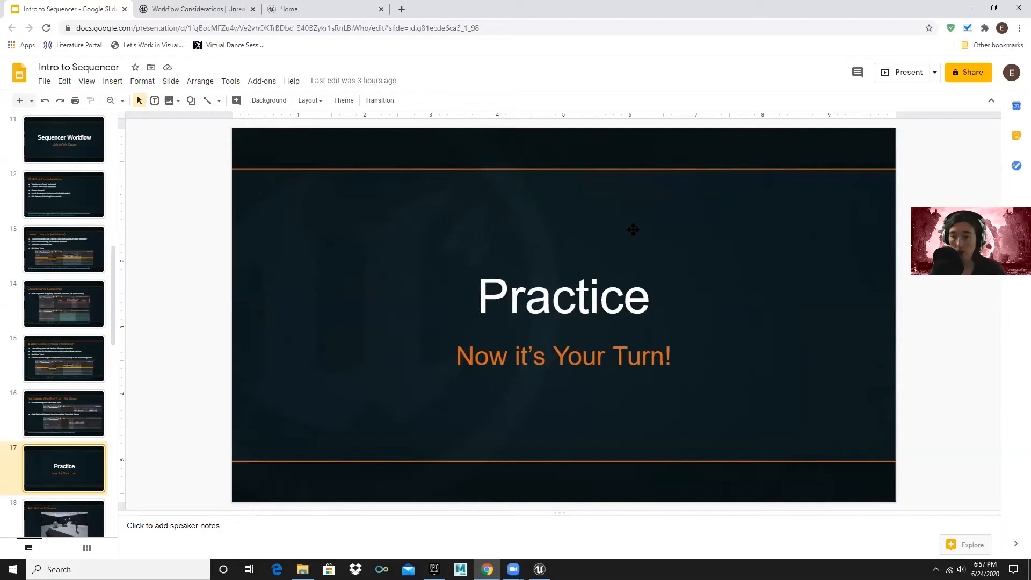
- Return to Unreal Editor and open the Maps folder inside ThirdPersonBP in the Content Browser
{"action": "left_click", "coordinate": [539, 569]}
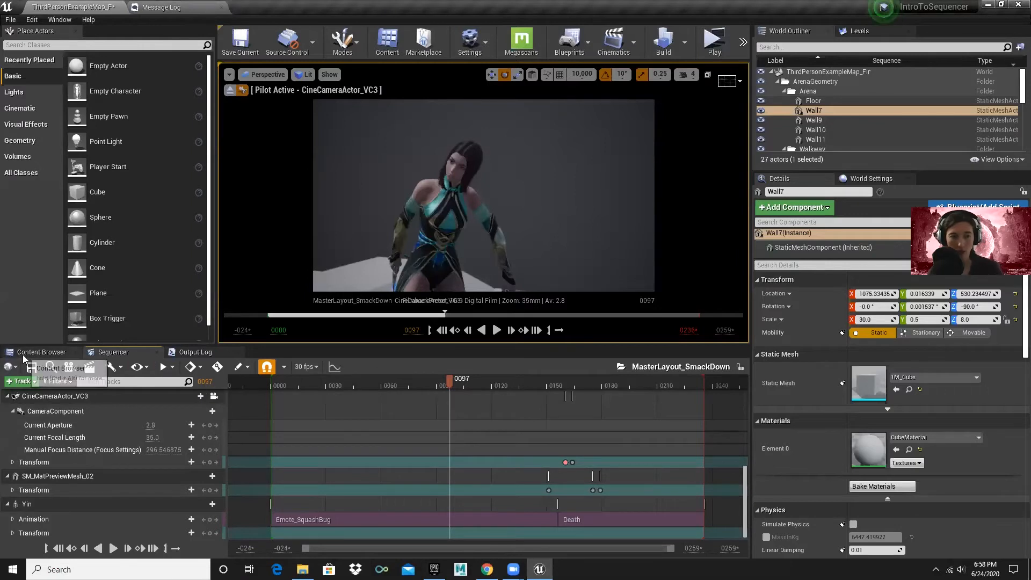
{"action": "left_click", "coordinate": [42, 351]}
{"action": "scroll", "coordinate": [100, 461], "scroll_direction": "down", "scroll_amount": 1}
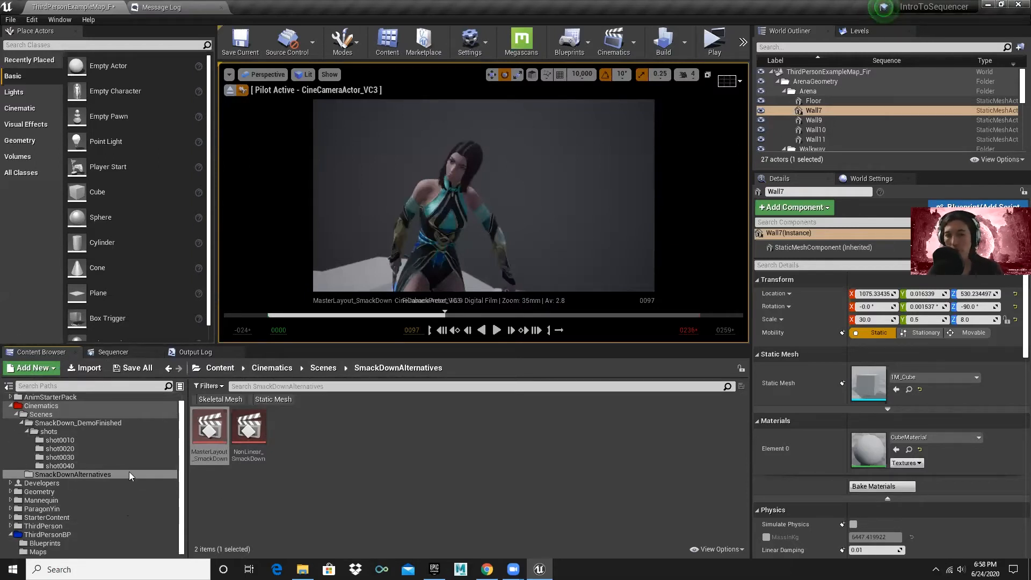
{"action": "left_click", "coordinate": [7, 388]}
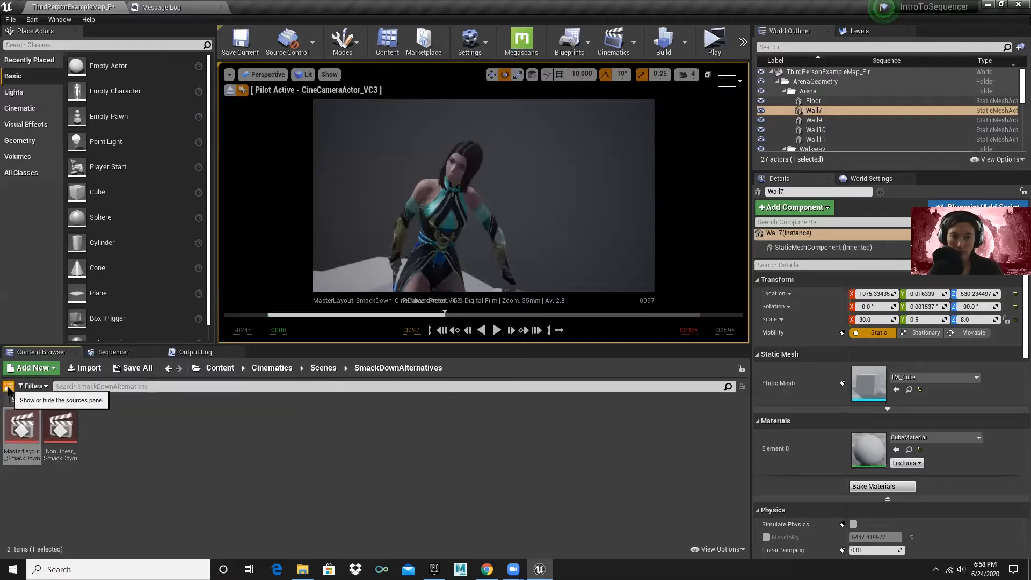
{"action": "left_click", "coordinate": [7, 388]}
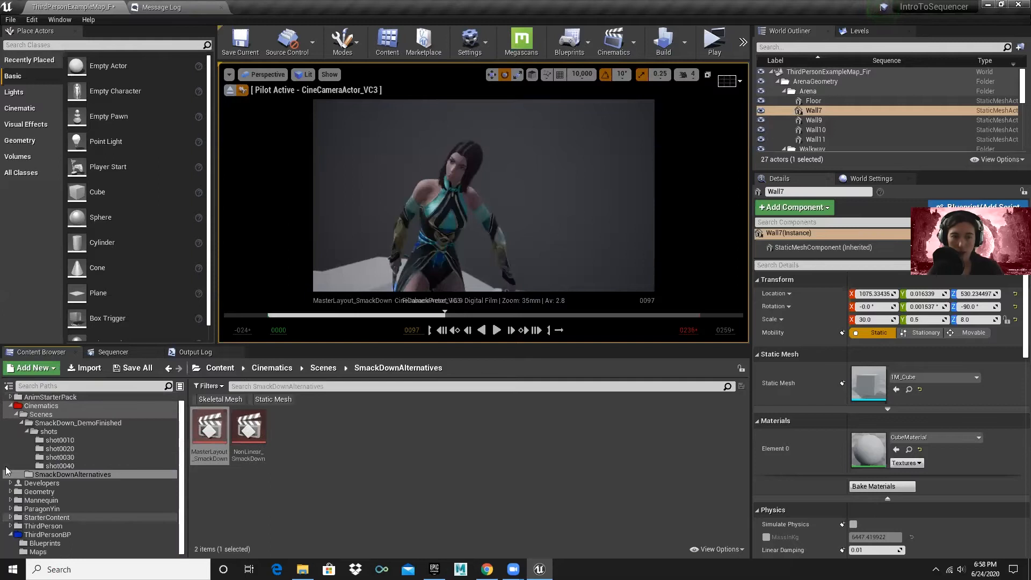
{"action": "left_click", "coordinate": [65, 535]}
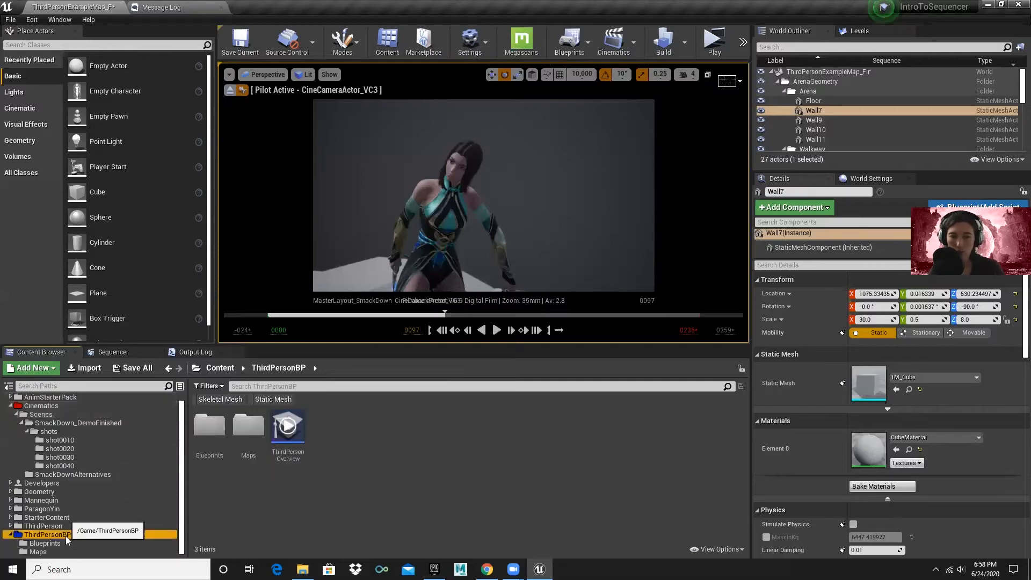
{"action": "double_click", "coordinate": [252, 437]}
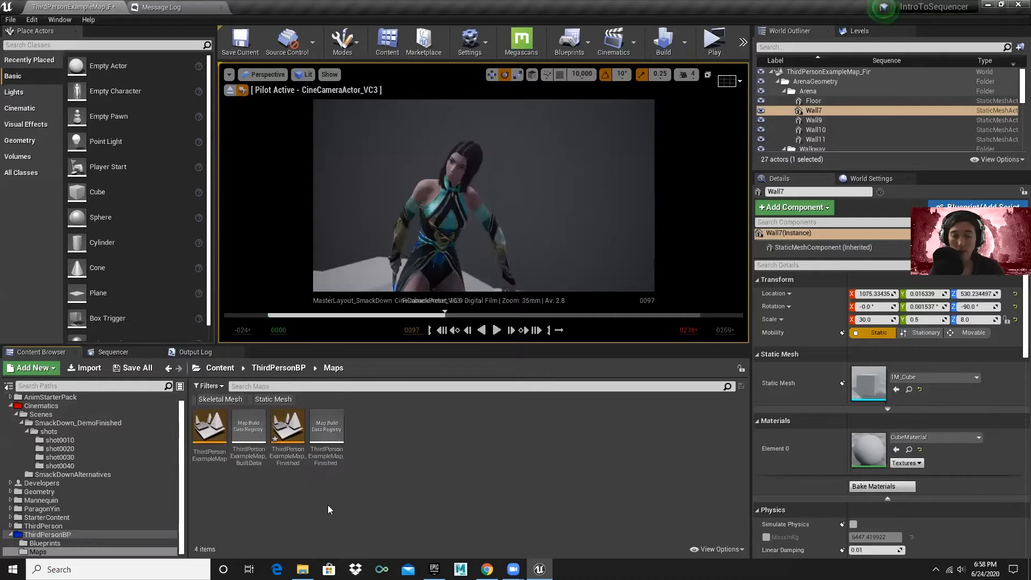
- Duplicate the ThirdPersonExampleMap level and name the copy ThirdPerson_DEMO
{"action": "left_click", "coordinate": [210, 432]}
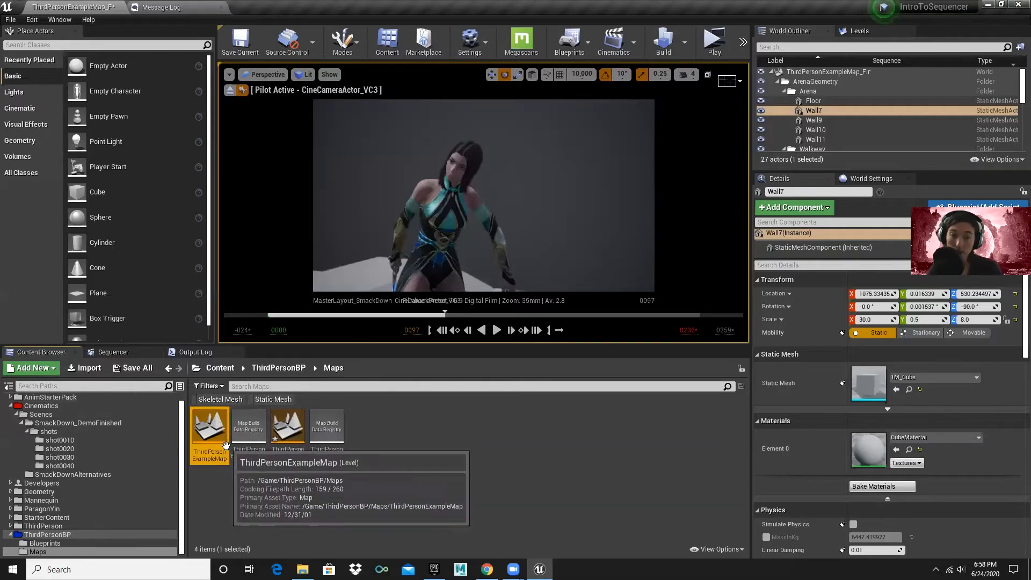
{"action": "key", "text": "ctrl+w"}
{"action": "key", "text": "Right"}
{"action": "key", "text": "BackSpace"}
{"action": "key", "text": "BackSpace"}
{"action": "key", "text": "BackSpace"}
{"action": "key", "text": "BackSpace"}
{"action": "key", "text": "BackSpace"}
{"action": "key", "text": "BackSpace"}
{"action": "key", "text": "BackSpace"}
{"action": "key", "text": "BackSpace"}
{"action": "key", "text": "BackSpace"}
{"action": "key", "text": "BackSpace"}
{"action": "key", "text": "BackSpace"}
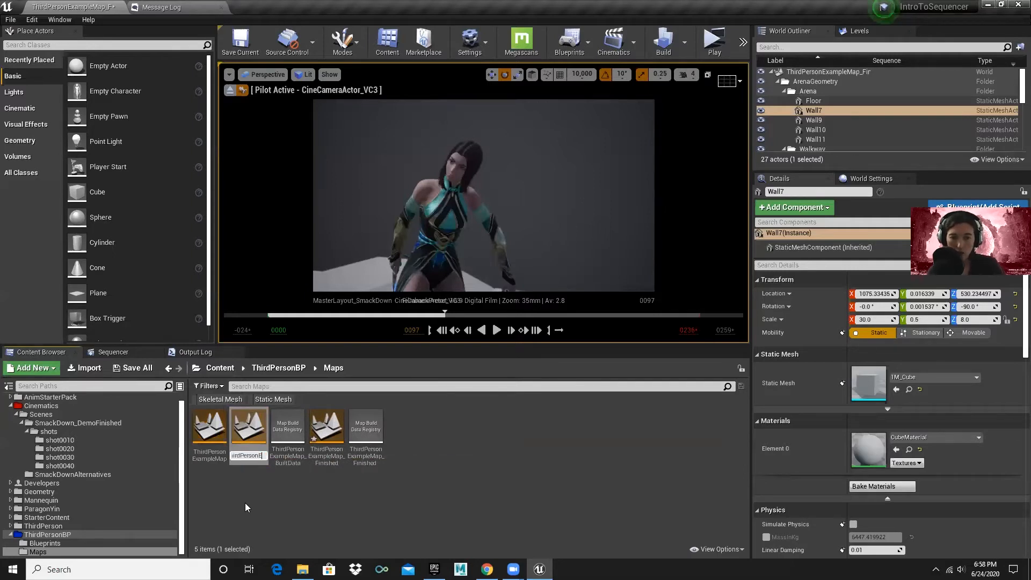
{"action": "type", "text": "_DEMO"}
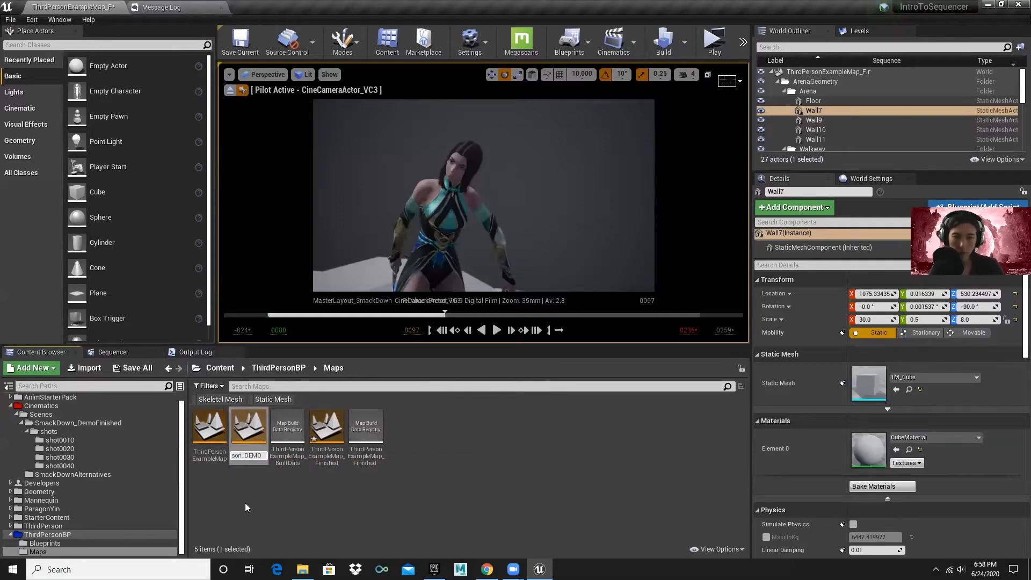
{"action": "key", "text": "Return"}
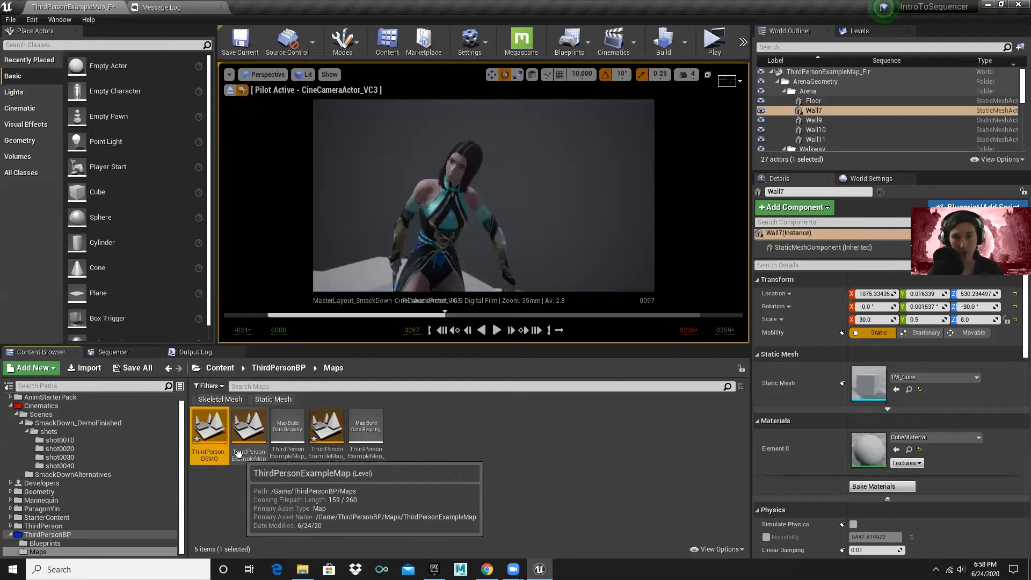
- Open the ThirdPerson_DEMO level without saving any of the pending content changes
{"action": "left_click", "coordinate": [256, 500]}
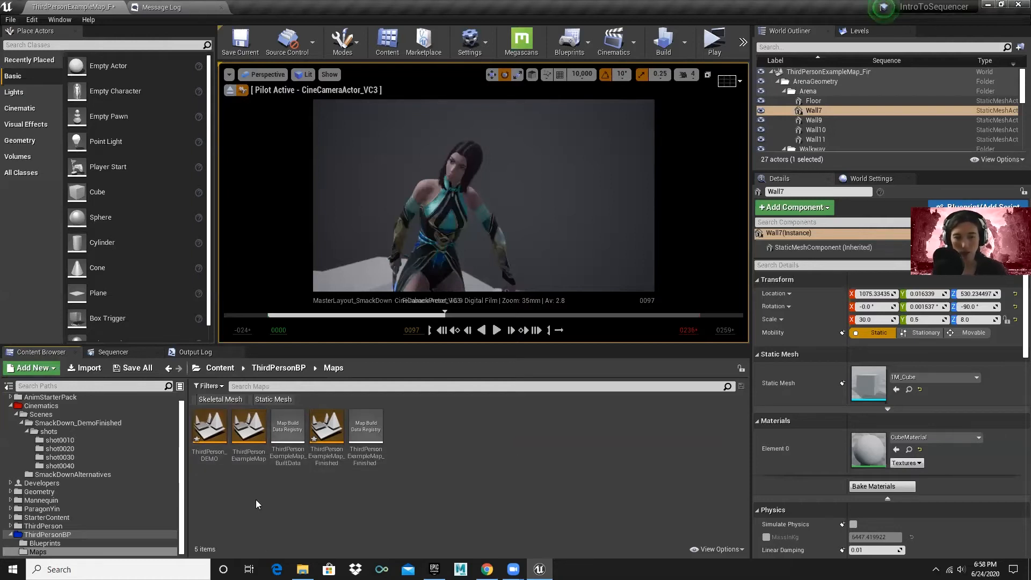
{"action": "double_click", "coordinate": [210, 430]}
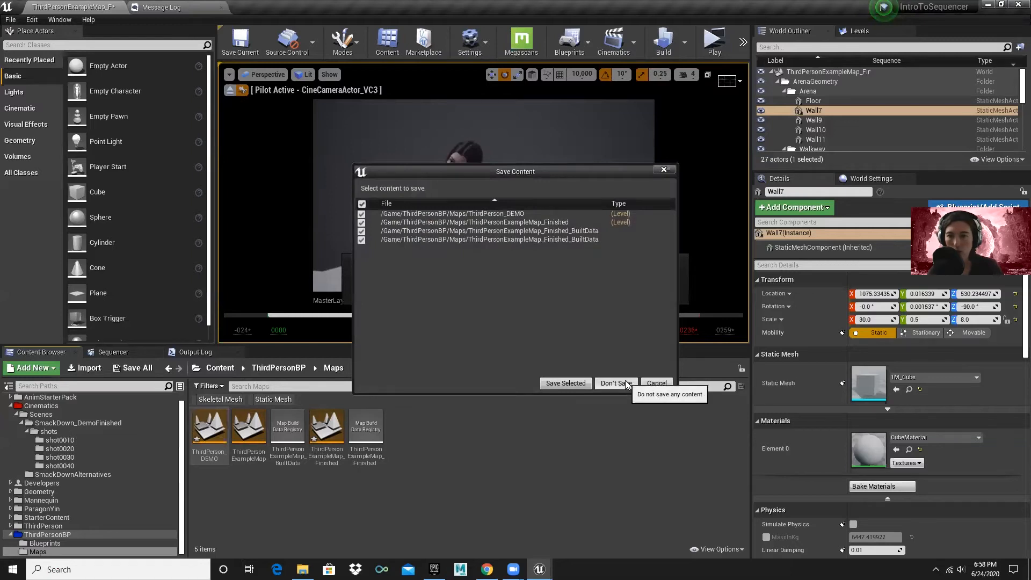
{"action": "left_click", "coordinate": [623, 385]}
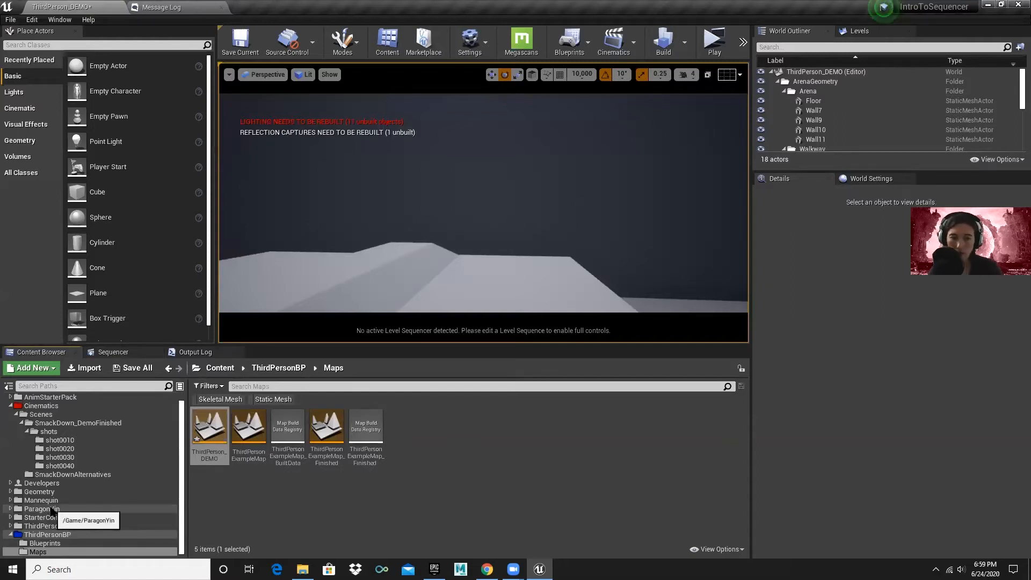
- Give the ParagonYin folder a new green color, hex sRGB 00BC5AFF
{"action": "left_click", "coordinate": [50, 509]}
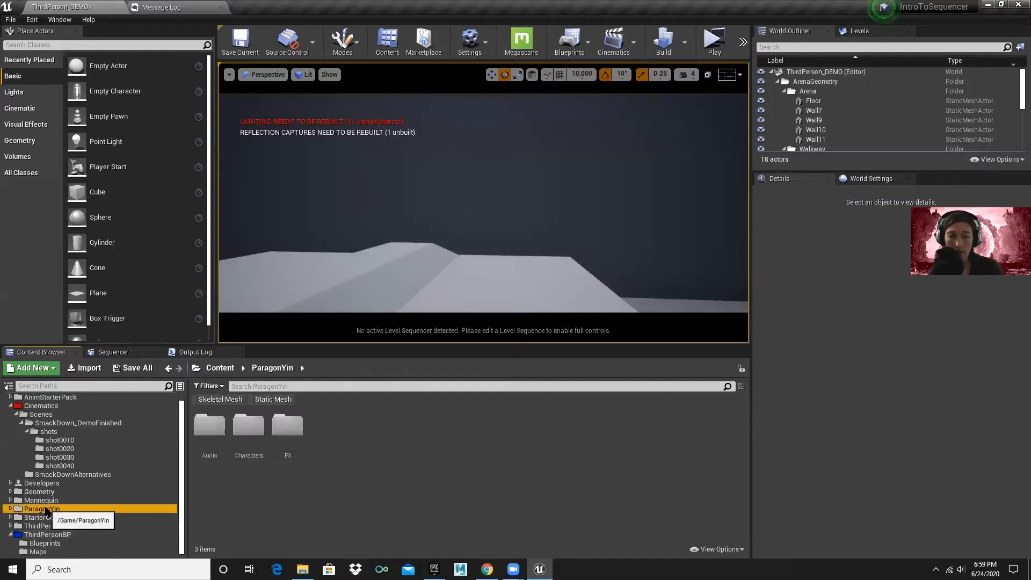
{"action": "right_click", "coordinate": [50, 509]}
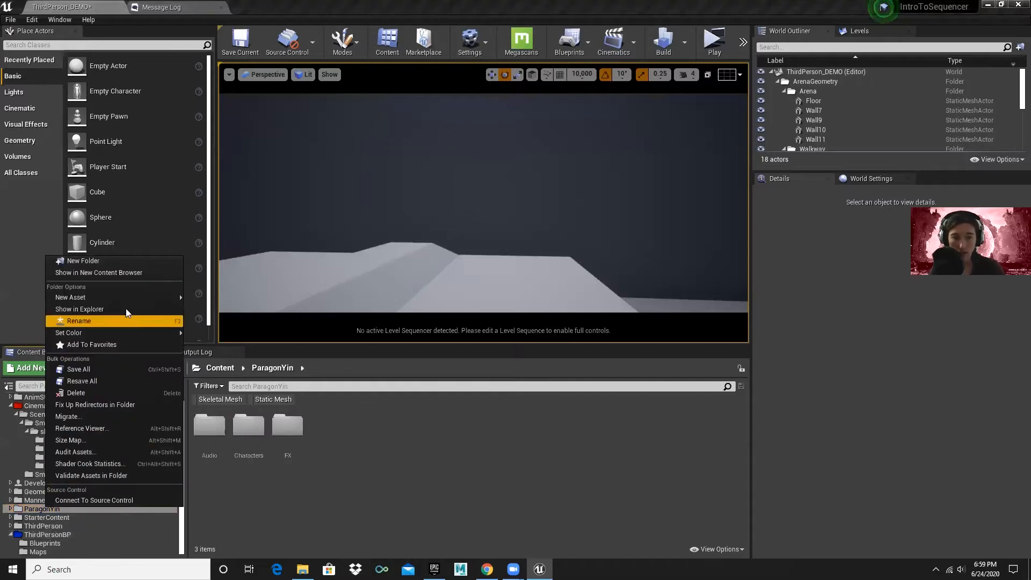
{"action": "mouse_move", "coordinate": [131, 337]}
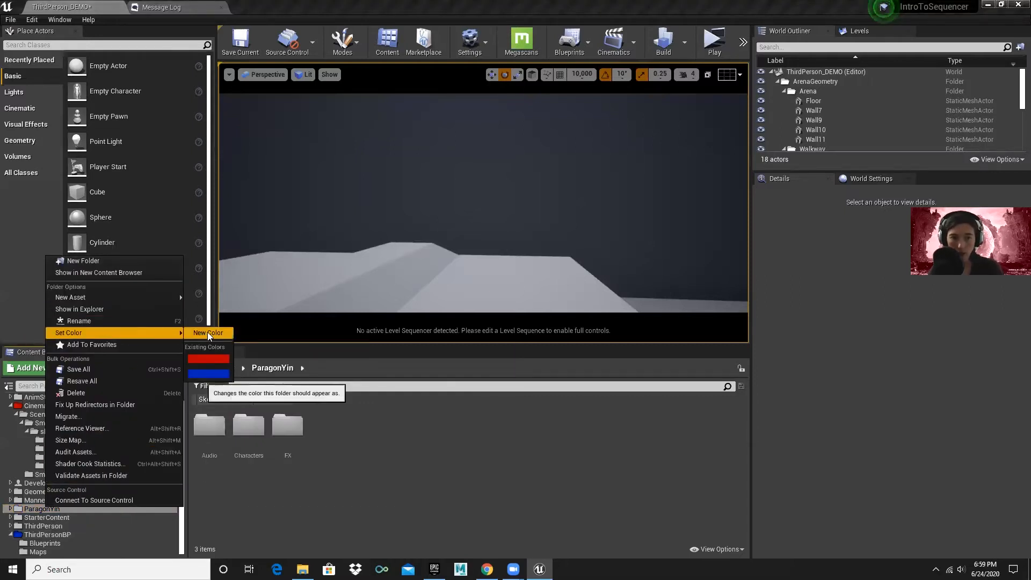
{"action": "left_click", "coordinate": [227, 337]}
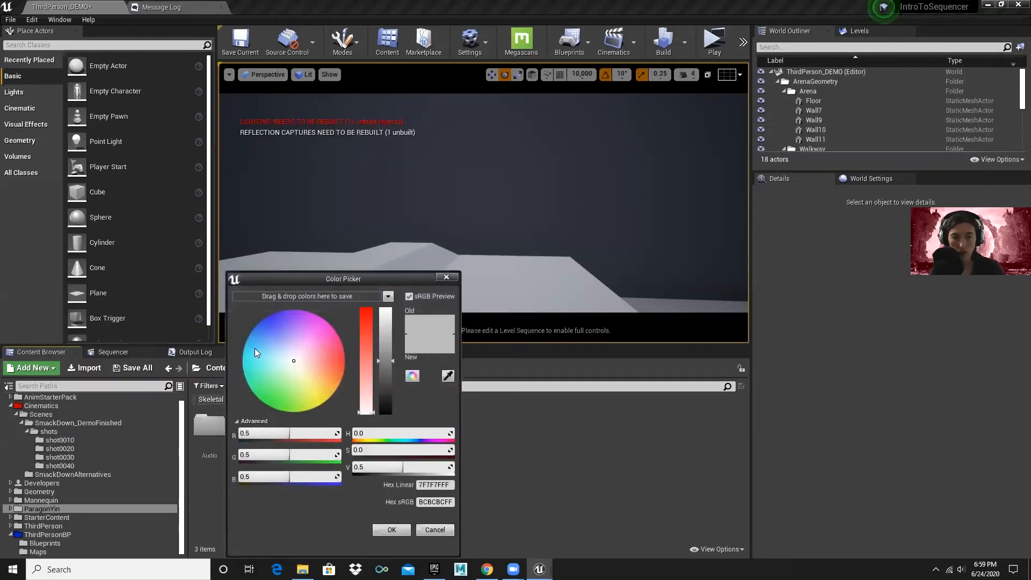
{"action": "left_click", "coordinate": [259, 398]}
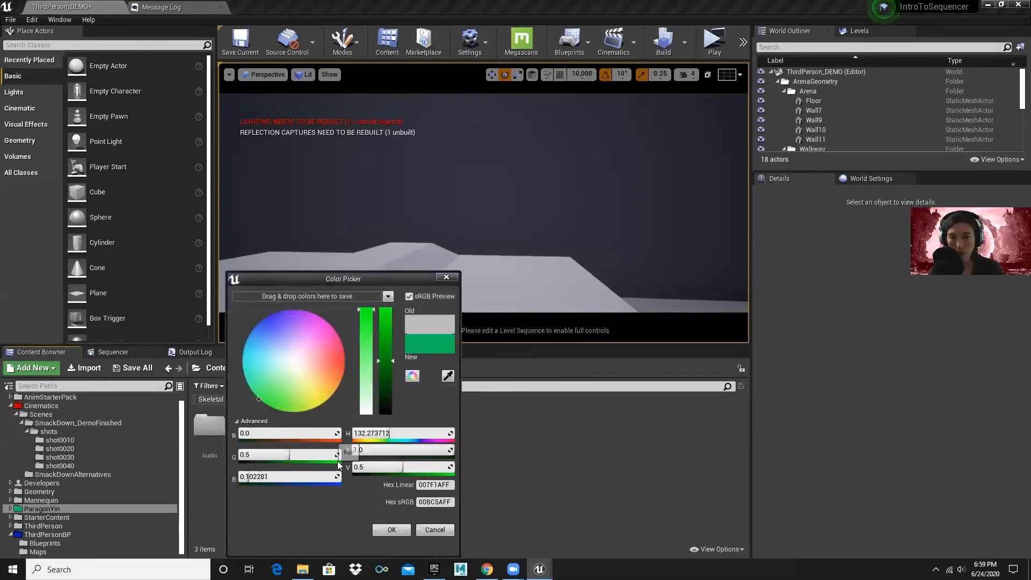
{"action": "left_click", "coordinate": [382, 531]}
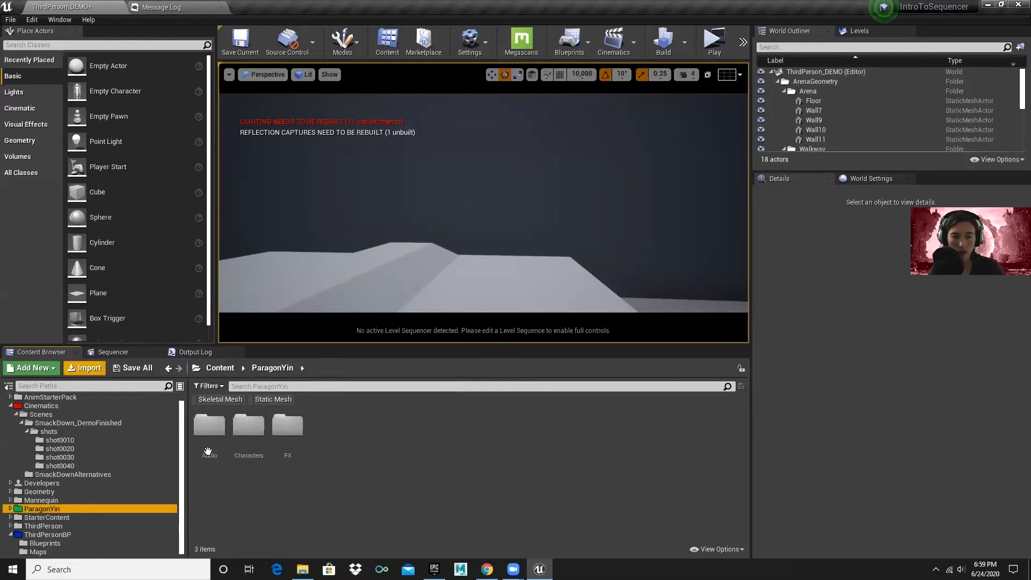
- Check that Sequencer is enabled among the cinematics windows, and return to the Content Browser
{"action": "left_click", "coordinate": [118, 351]}
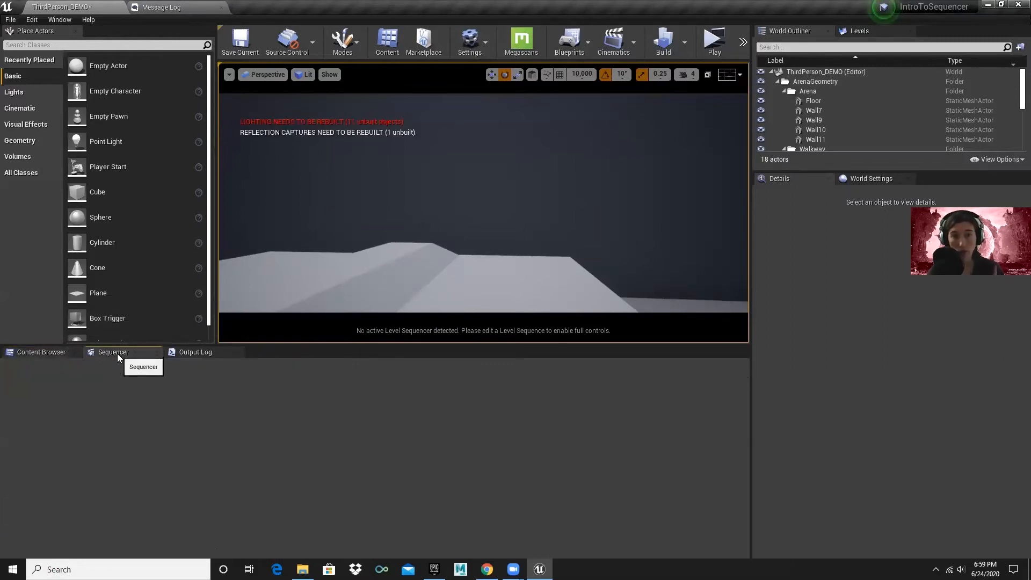
{"action": "left_click", "coordinate": [59, 20]}
{"action": "mouse_move", "coordinate": [68, 40]}
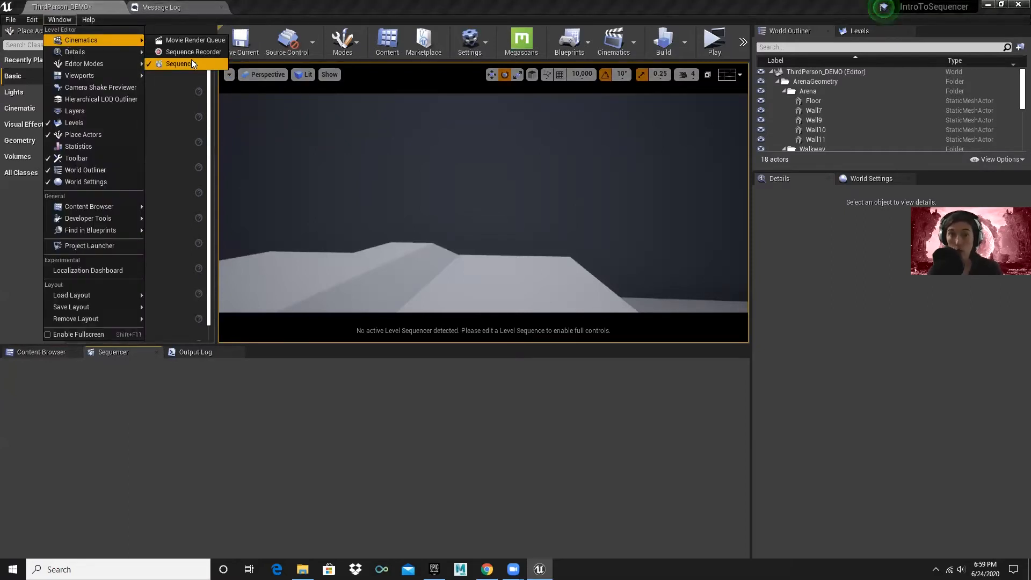
{"action": "left_click", "coordinate": [24, 353]}
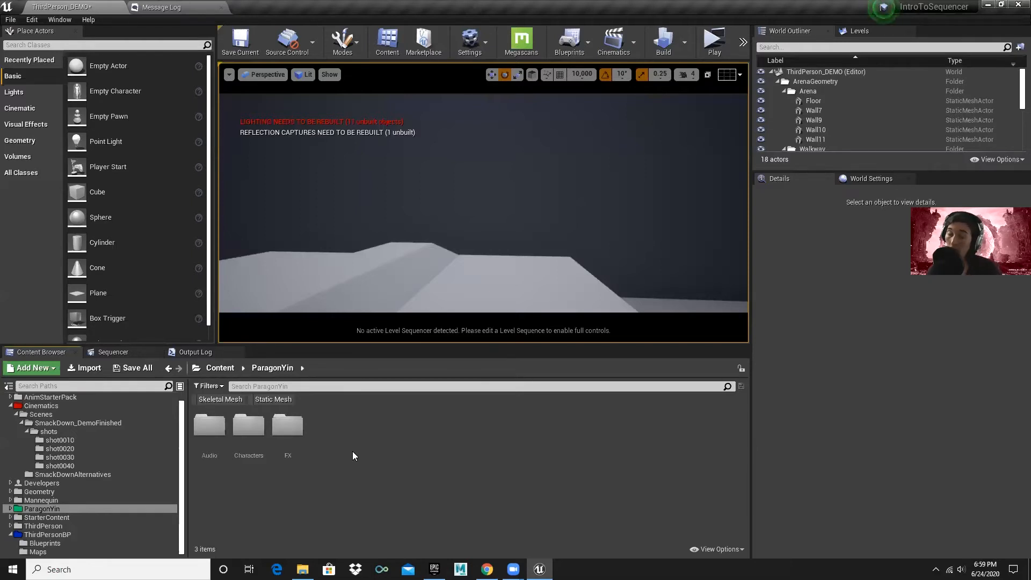
- Switch to the Google Slides presentation and display the Add Actors to Scene slide
{"action": "key", "text": "alt+Tab"}
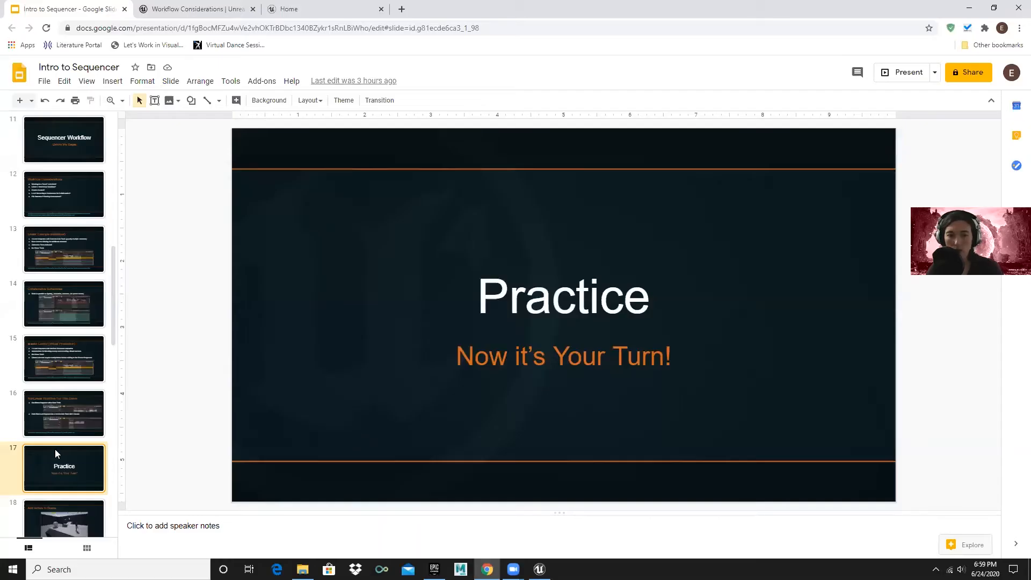
{"action": "scroll", "coordinate": [57, 454], "scroll_direction": "down", "scroll_amount": 2}
{"action": "left_click", "coordinate": [60, 395]}
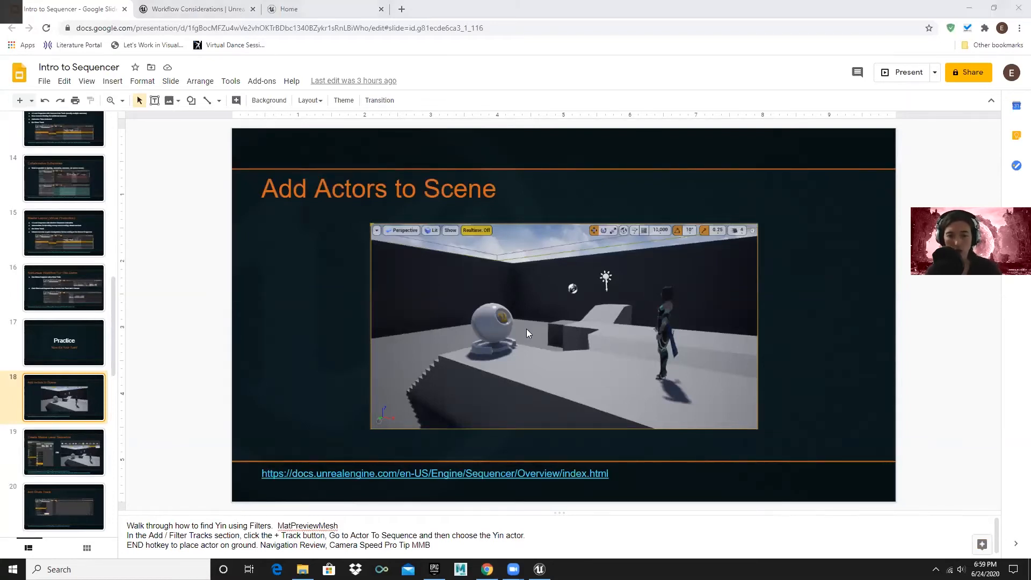
- Switch to the Unreal Editor and examine the viewport options, including the available one- to four-pane layouts
{"action": "key", "text": "alt+Tab"}
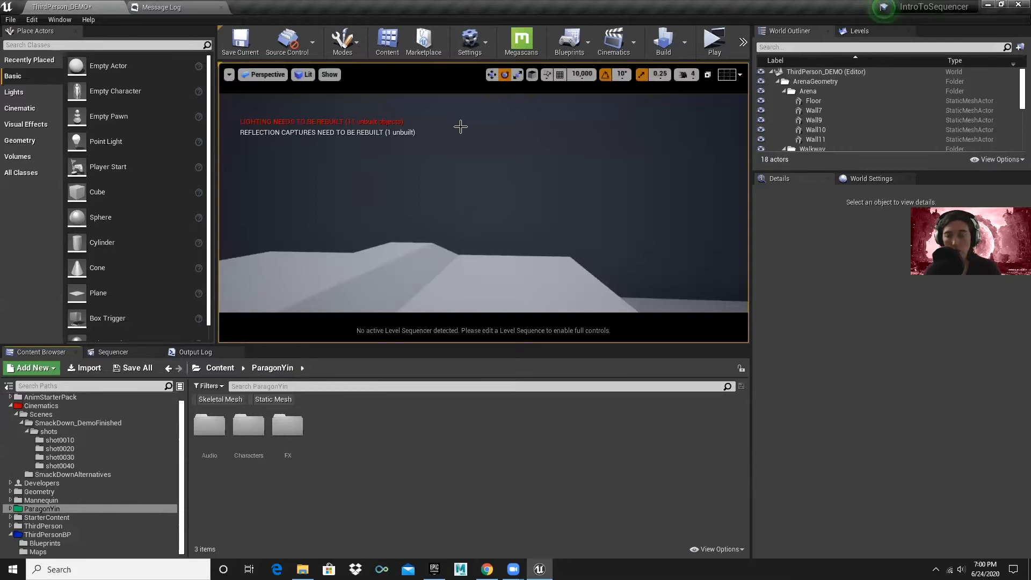
{"action": "left_click", "coordinate": [229, 75]}
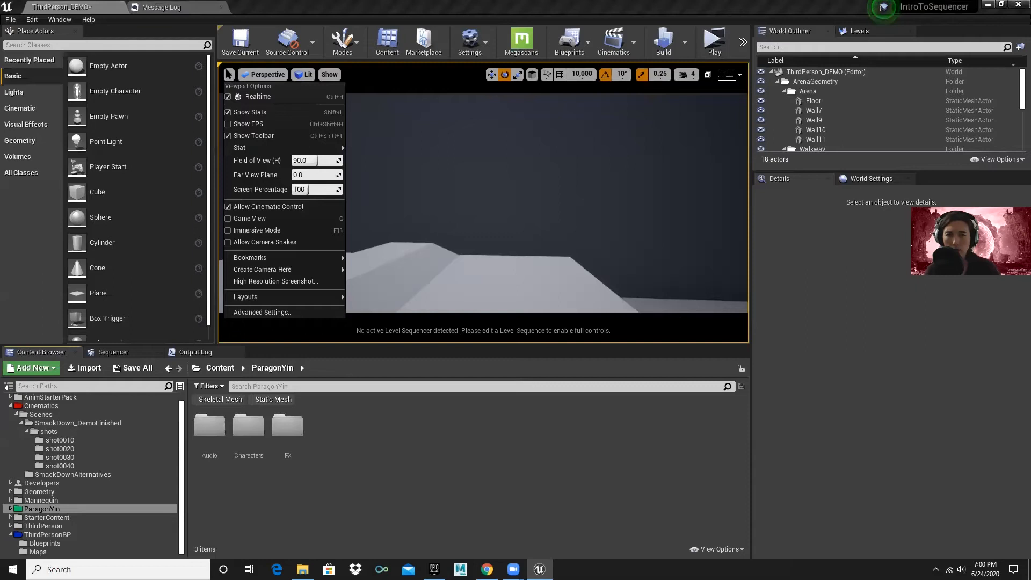
{"action": "left_click", "coordinate": [229, 75]}
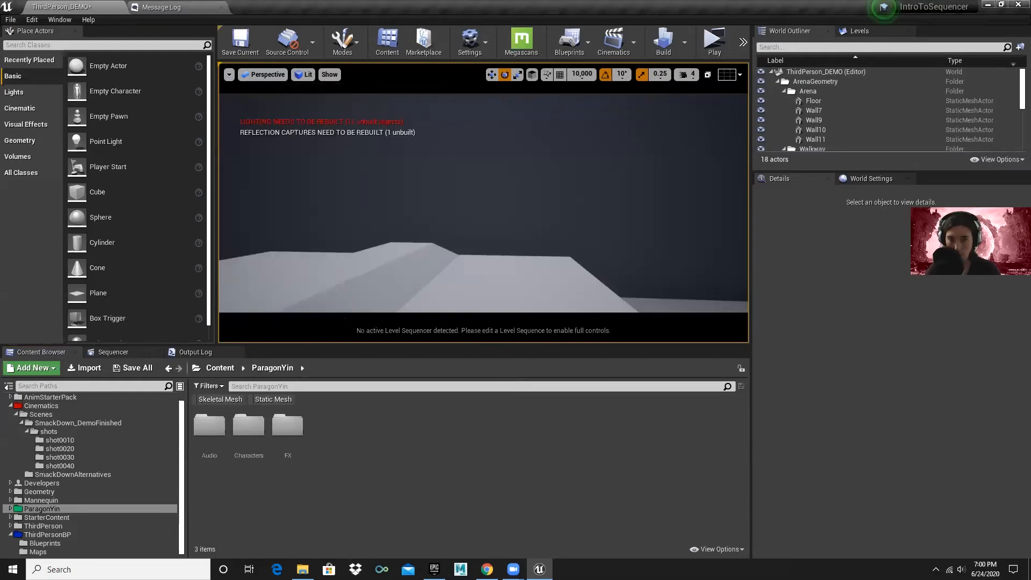
{"action": "left_click", "coordinate": [229, 75]}
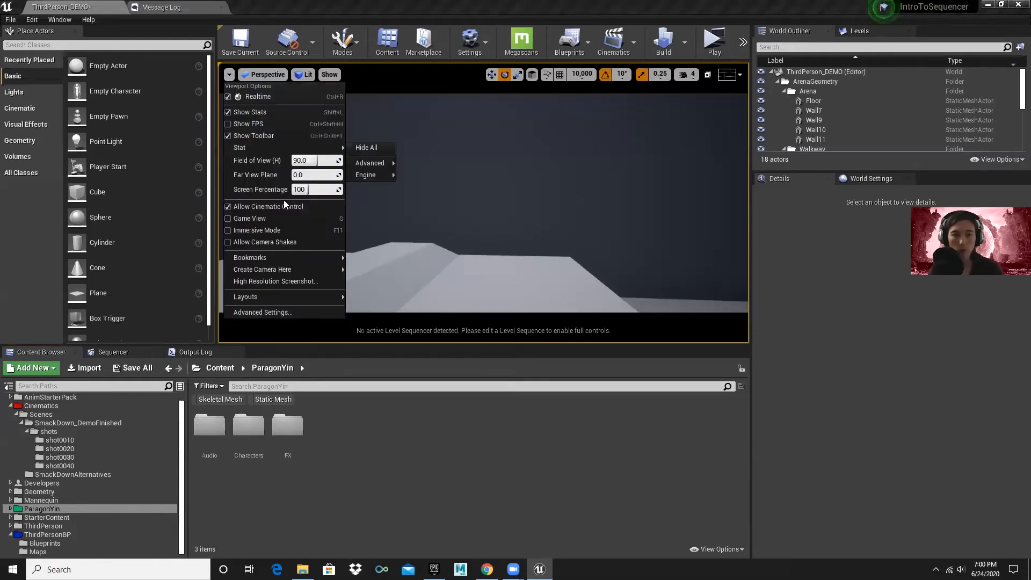
{"action": "mouse_move", "coordinate": [289, 298]}
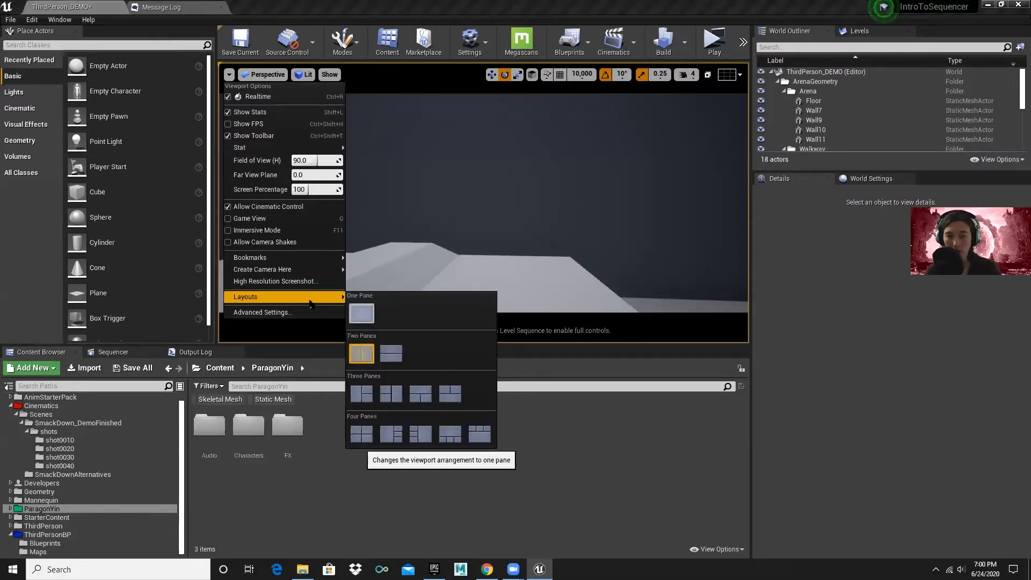
{"action": "left_click", "coordinate": [229, 76]}
{"action": "left_click", "coordinate": [229, 75]}
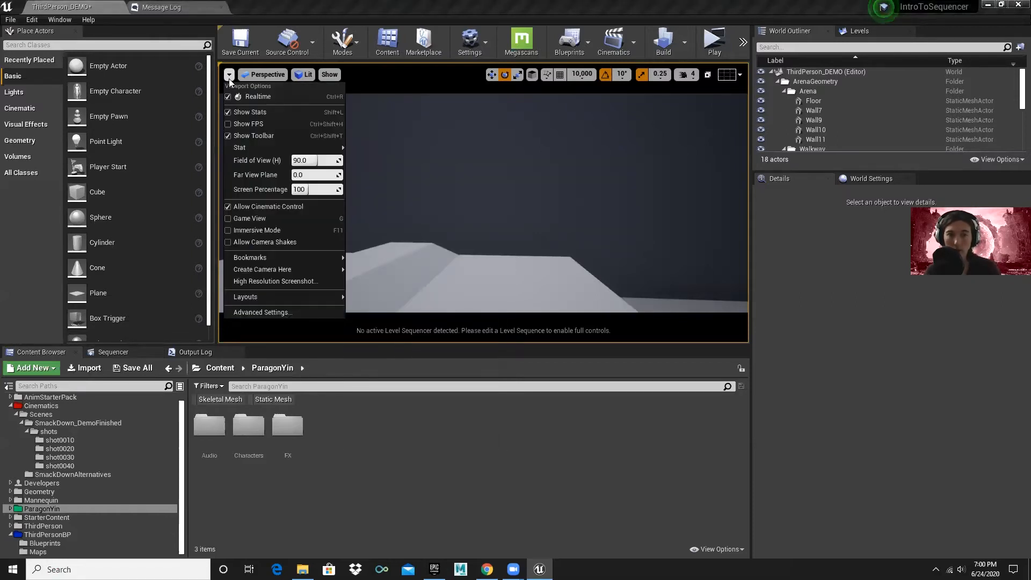
{"action": "mouse_move", "coordinate": [289, 295]}
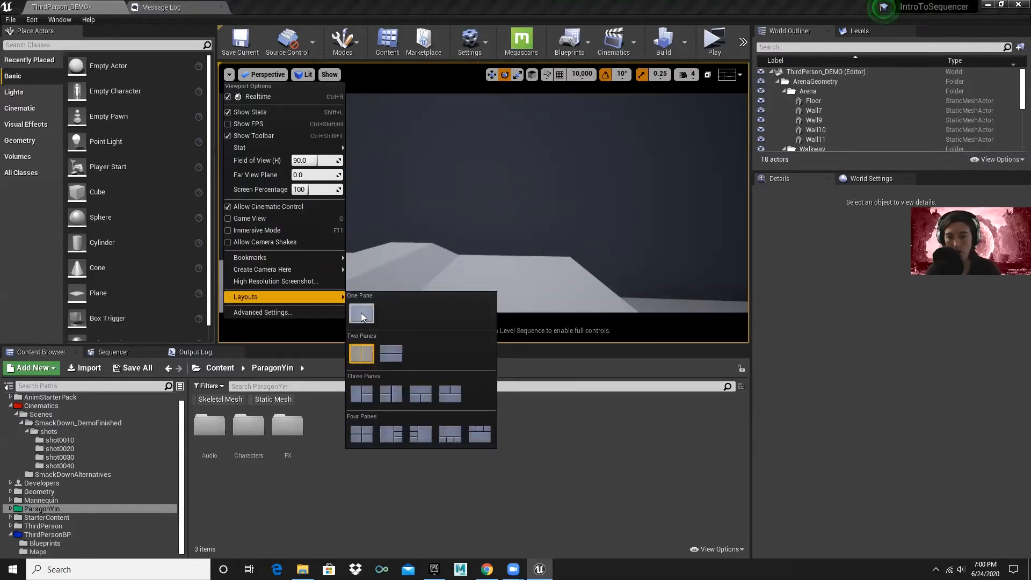
{"action": "left_click", "coordinate": [229, 75]}
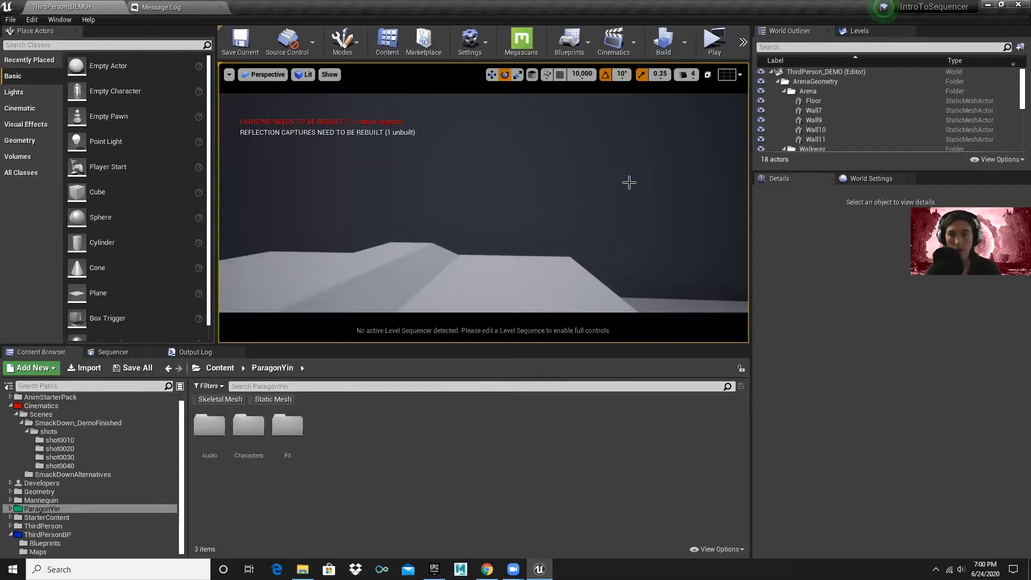
- Restore the two-pane layout and maximize the standard perspective viewport instead of the cinematic one
{"action": "left_click", "coordinate": [709, 75]}
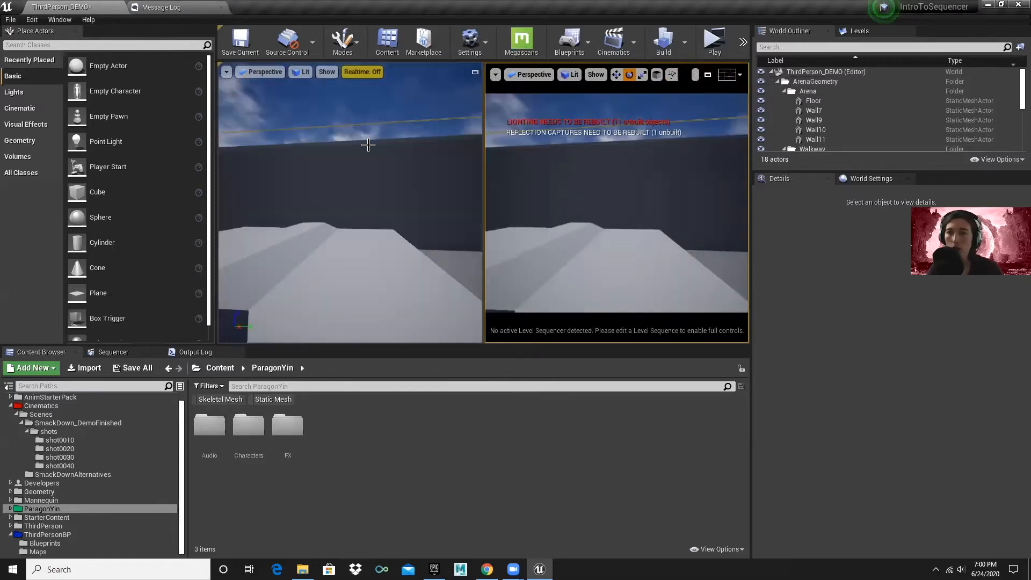
{"action": "left_click", "coordinate": [707, 75]}
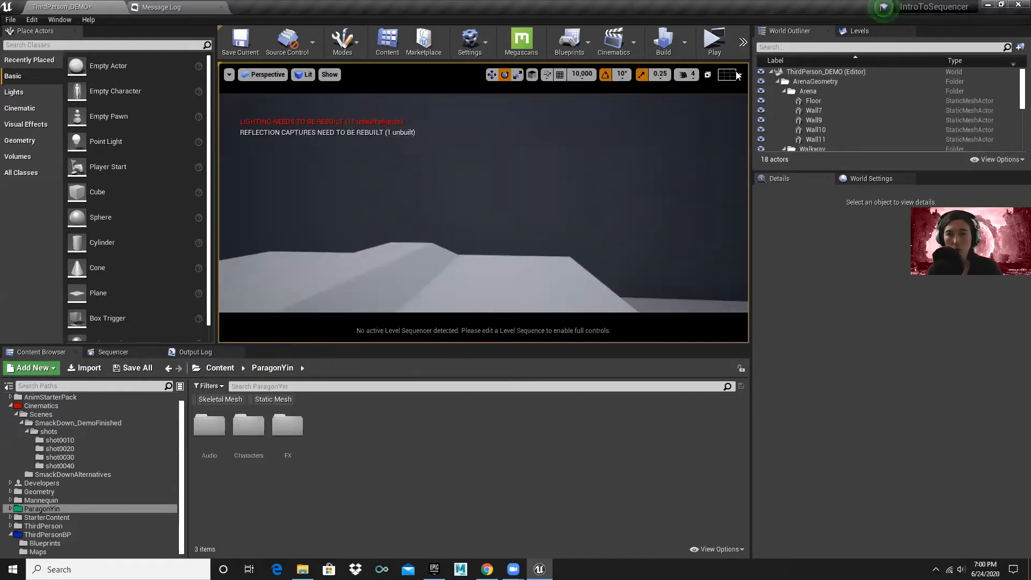
{"action": "left_click", "coordinate": [708, 75]}
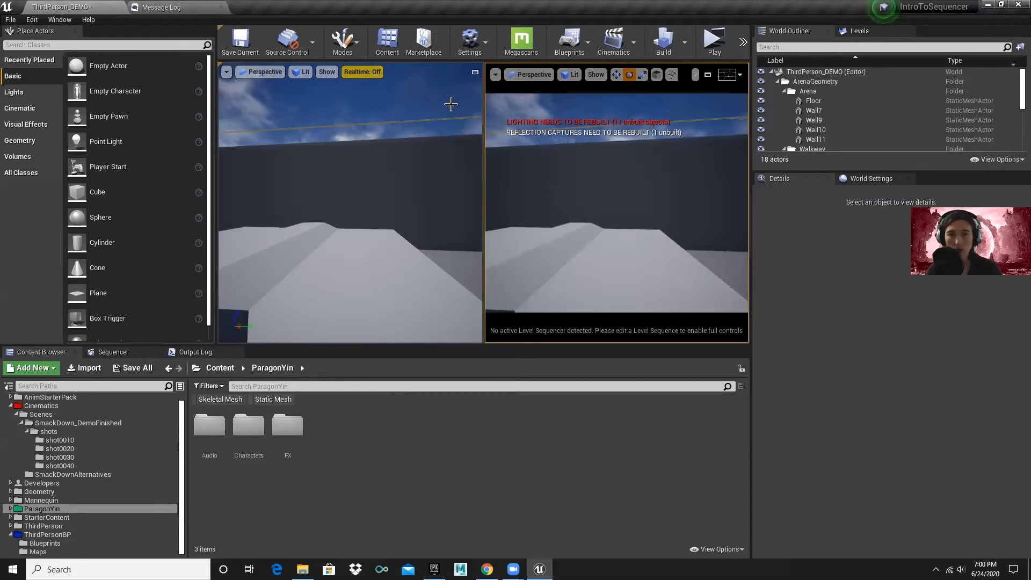
{"action": "left_click", "coordinate": [475, 73]}
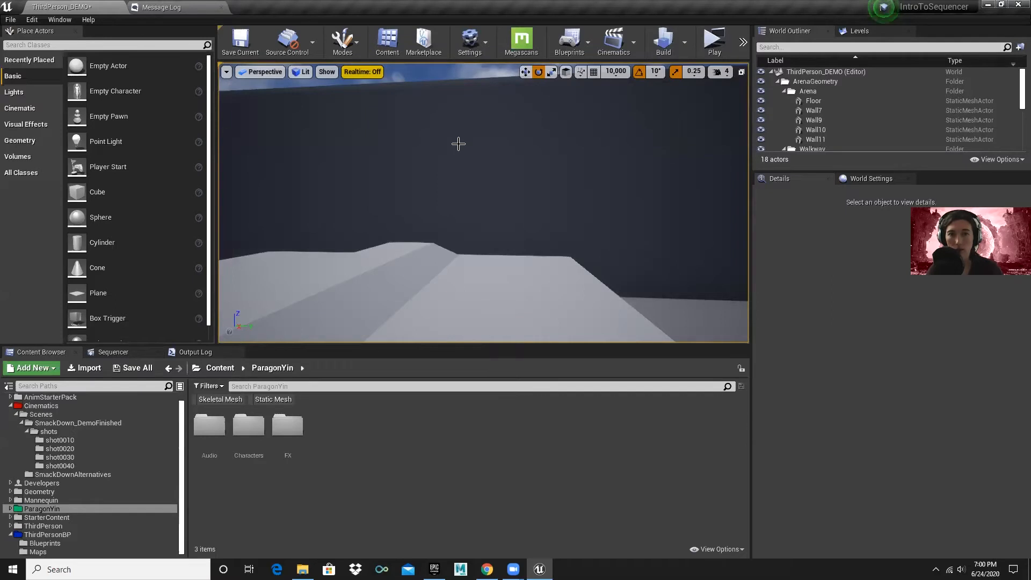
- Look around the arena in the perspective viewport, moving in and out over the walkway and viewing the stairs from a distance
{"action": "scroll", "coordinate": [458, 145], "scroll_direction": "down", "scroll_amount": 5}
{"action": "scroll", "coordinate": [460, 153], "scroll_direction": "down", "scroll_amount": 3}
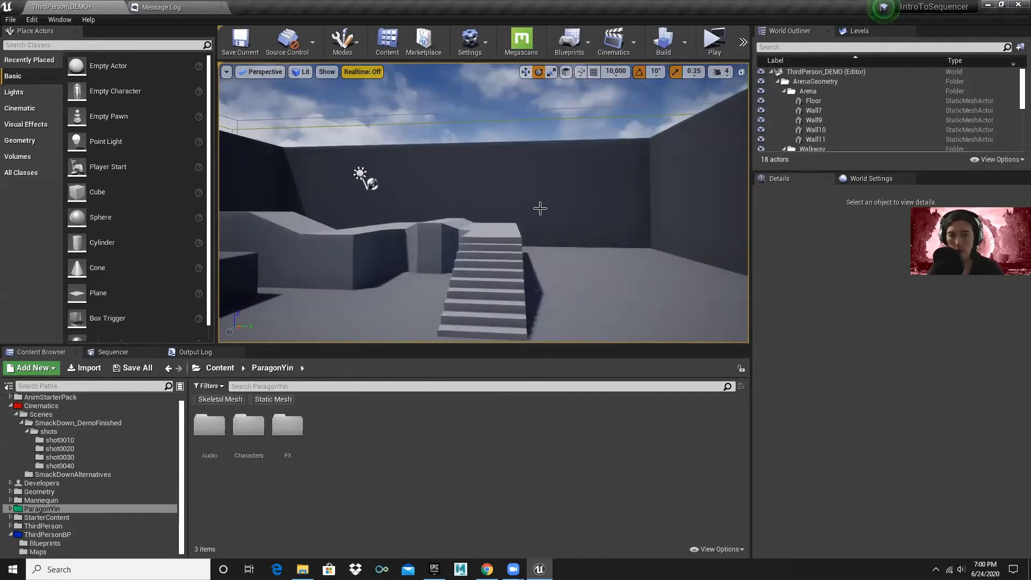
{"action": "scroll", "coordinate": [509, 188], "scroll_direction": "down", "scroll_amount": 8}
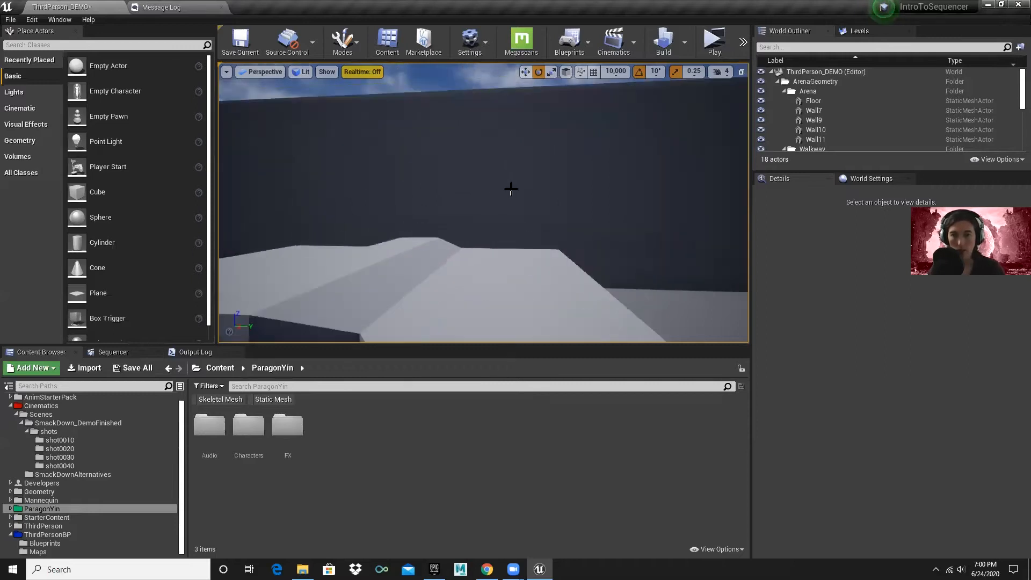
{"action": "scroll", "coordinate": [516, 193], "scroll_direction": "up", "scroll_amount": 10}
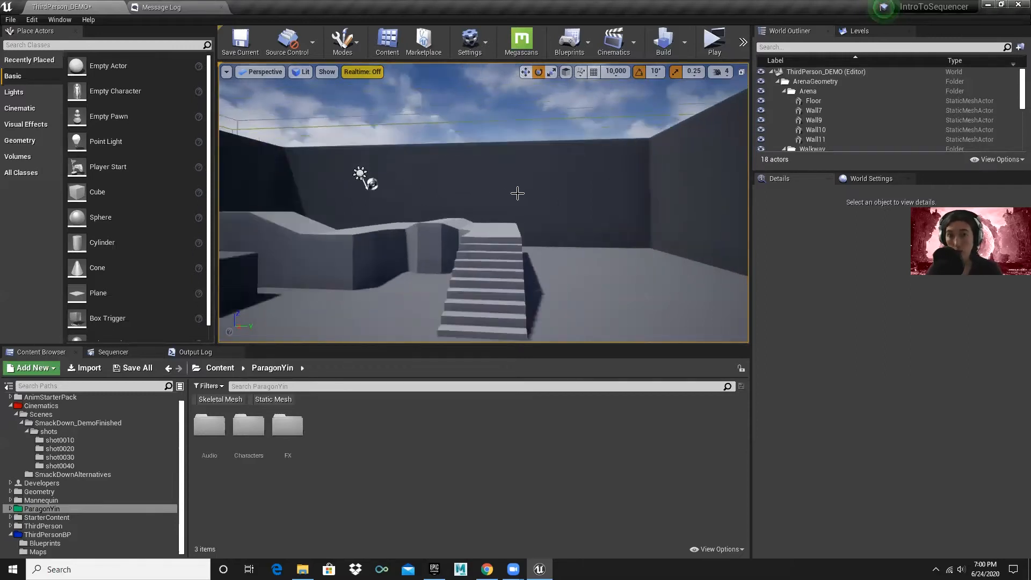
{"action": "scroll", "coordinate": [517, 194], "scroll_direction": "down", "scroll_amount": 3}
{"action": "scroll", "coordinate": [518, 195], "scroll_direction": "up", "scroll_amount": 6}
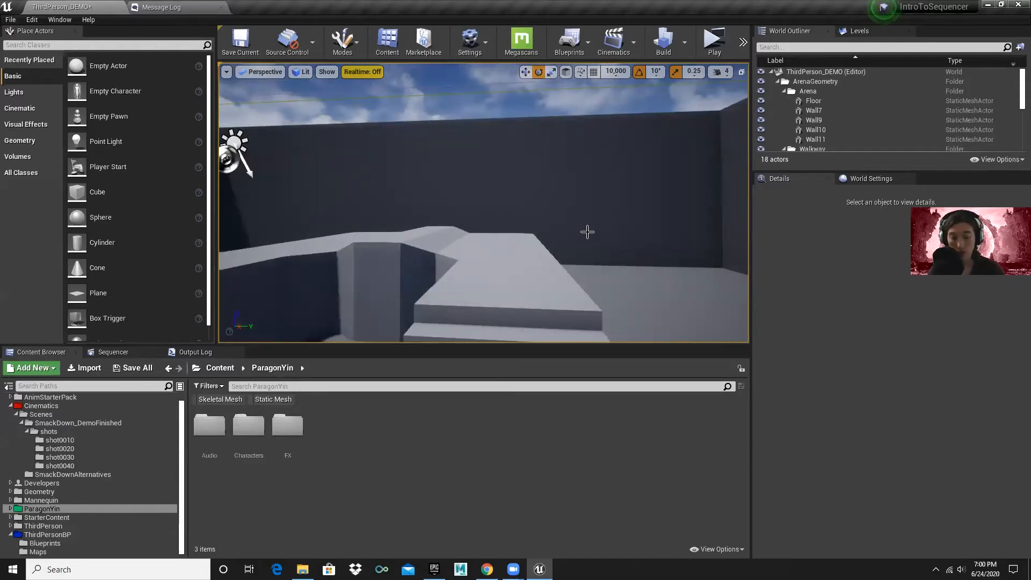
{"action": "right_click_drag", "start_coordinate": [528, 232], "coordinate": [527, 233]}
{"action": "right_click_drag", "start_coordinate": [446, 212], "coordinate": [446, 212]}
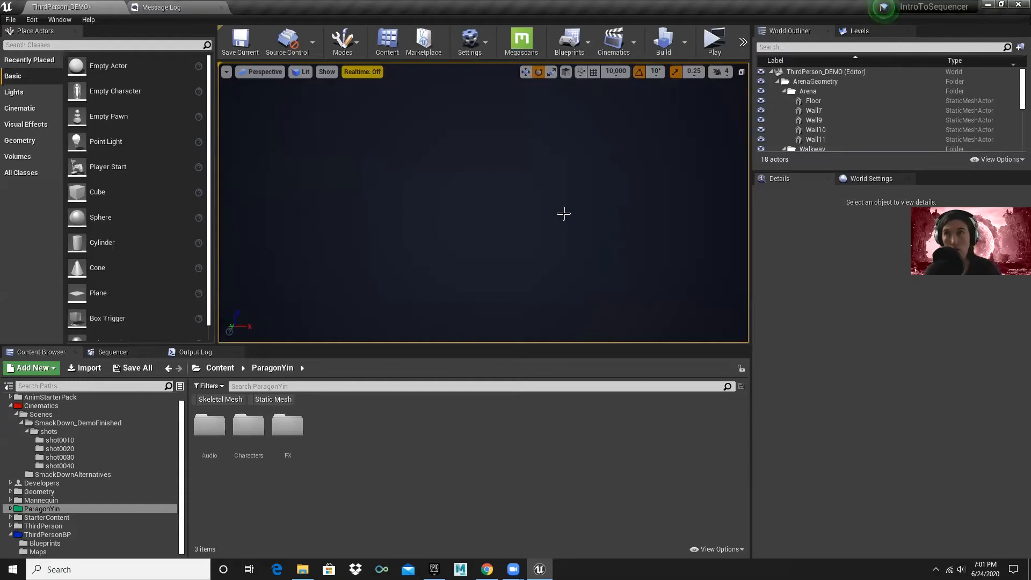
{"action": "right_click_drag", "start_coordinate": [537, 218], "coordinate": [537, 218]}
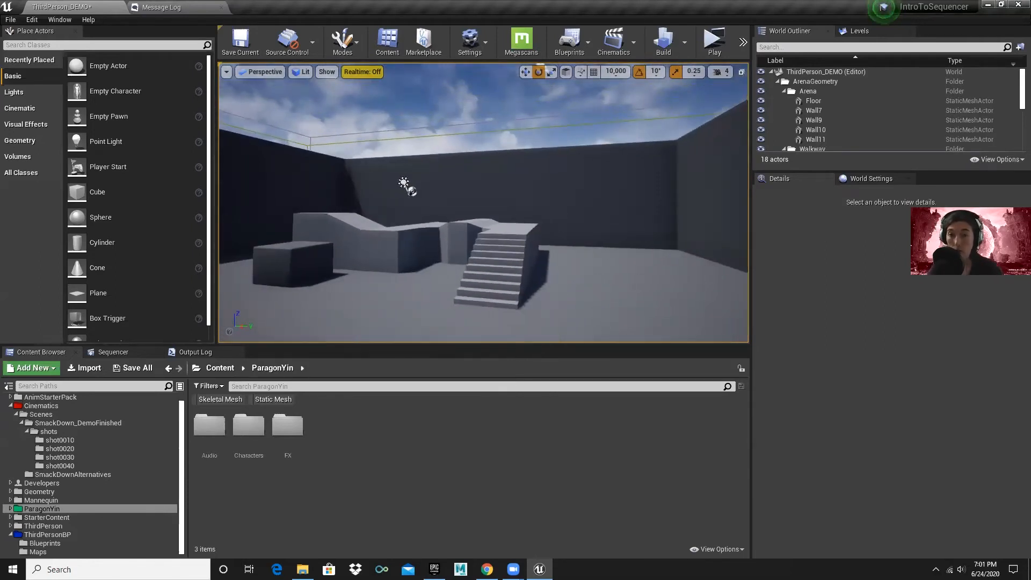
{"action": "right_click_drag", "start_coordinate": [537, 218], "coordinate": [537, 218]}
- Select Linear_Stair_StaticMesh, frame it in the viewport and inspect the stairs and walkway from the side
{"action": "left_click", "coordinate": [518, 257]}
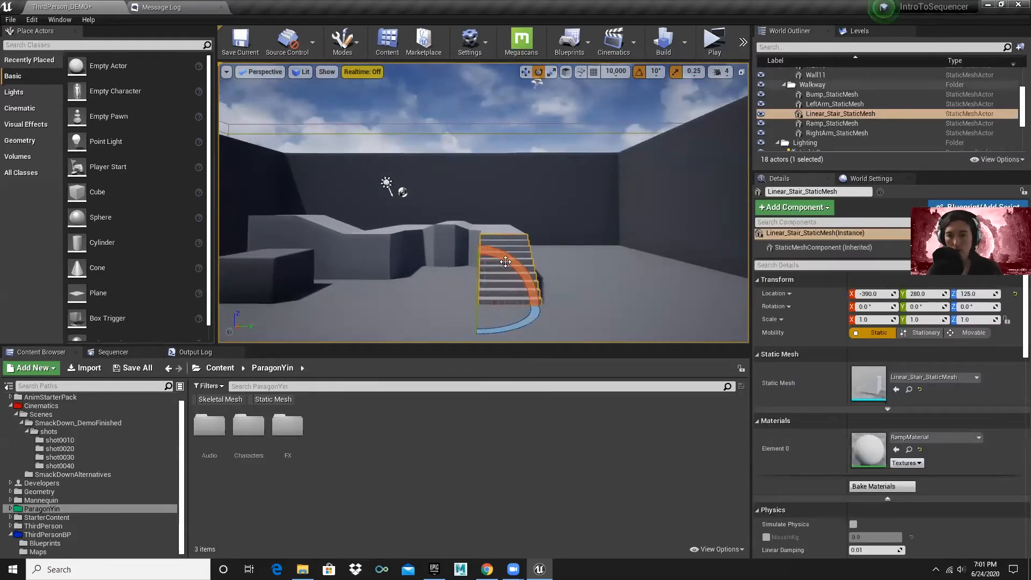
{"action": "key", "text": "f"}
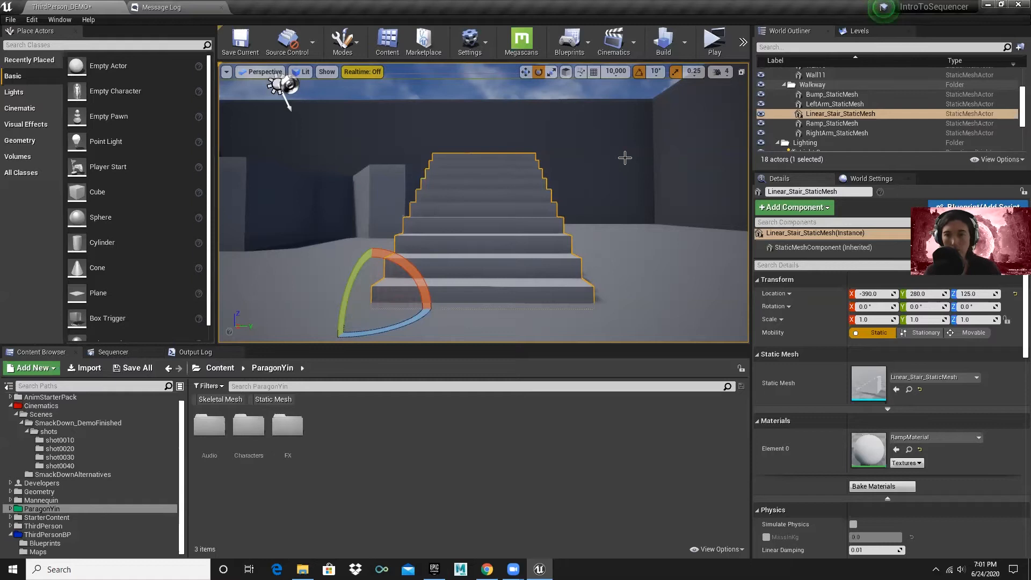
{"action": "left_click_drag", "start_coordinate": [639, 161], "coordinate": [679, 155], "text": "alt"}
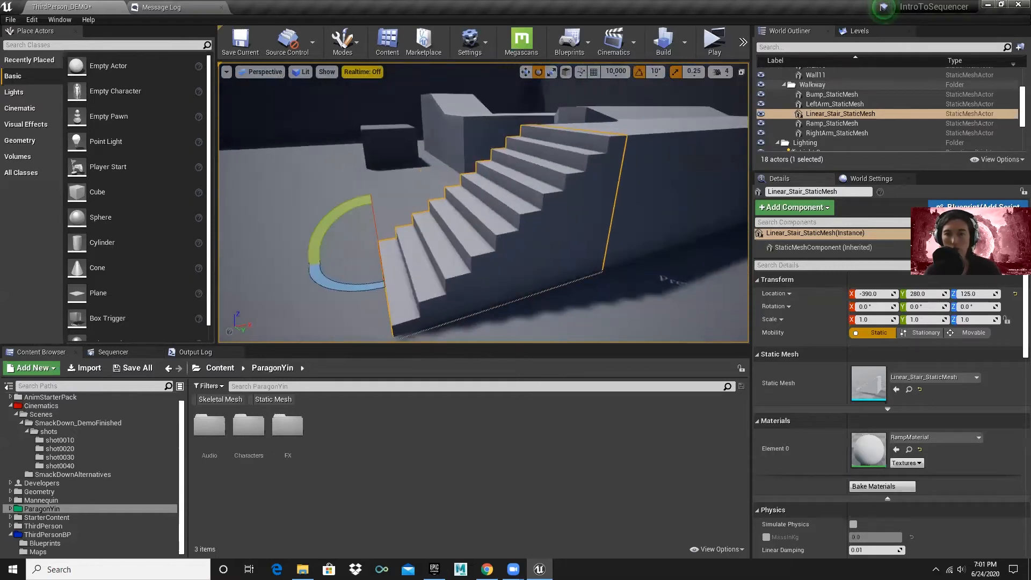
{"action": "scroll", "coordinate": [670, 160], "scroll_direction": "down", "scroll_amount": 2}
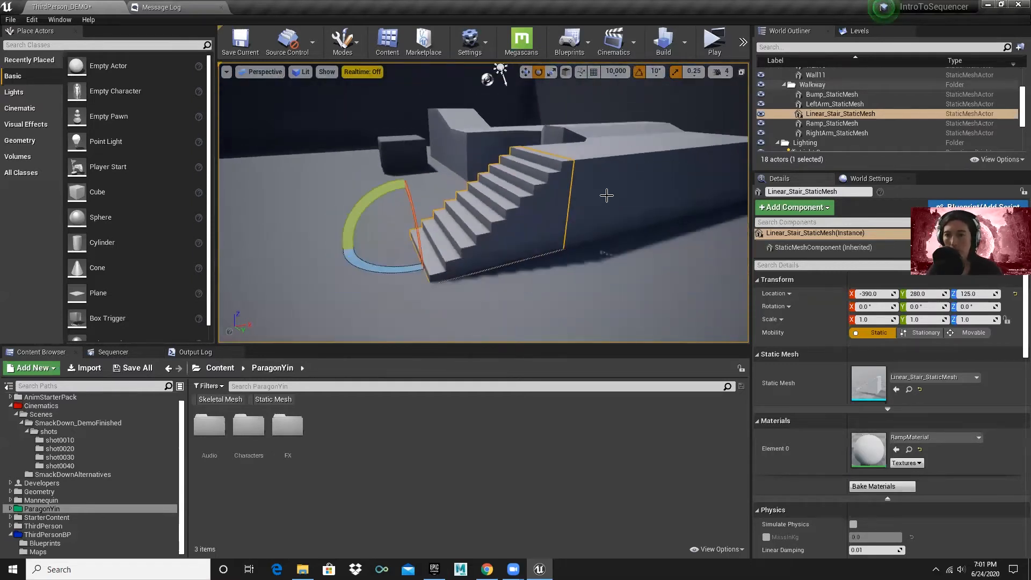
{"action": "left_click_drag", "start_coordinate": [606, 196], "coordinate": [569, 204], "text": "alt"}
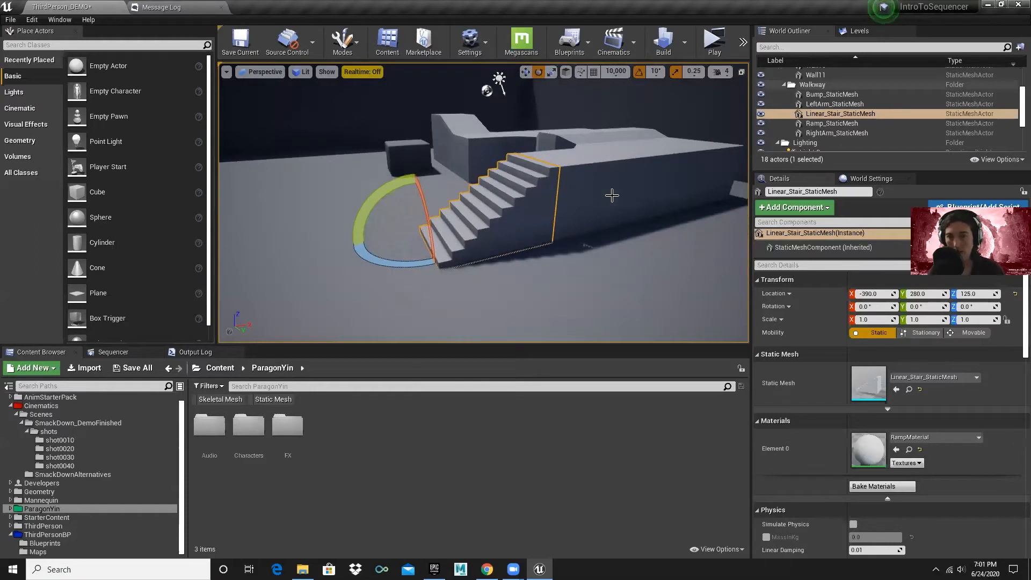
{"action": "right_click_drag", "start_coordinate": [583, 195], "coordinate": [637, 173]}
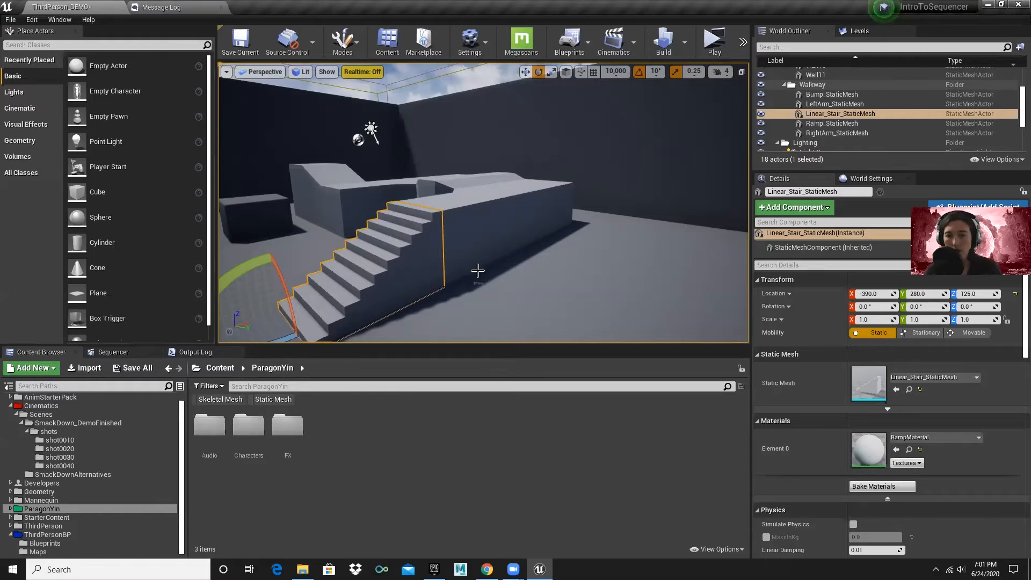
- Build only the level's lighting, and select the walkway's RightArm_StaticMesh
{"action": "left_click", "coordinate": [685, 42]}
{"action": "mouse_move", "coordinate": [702, 84]}
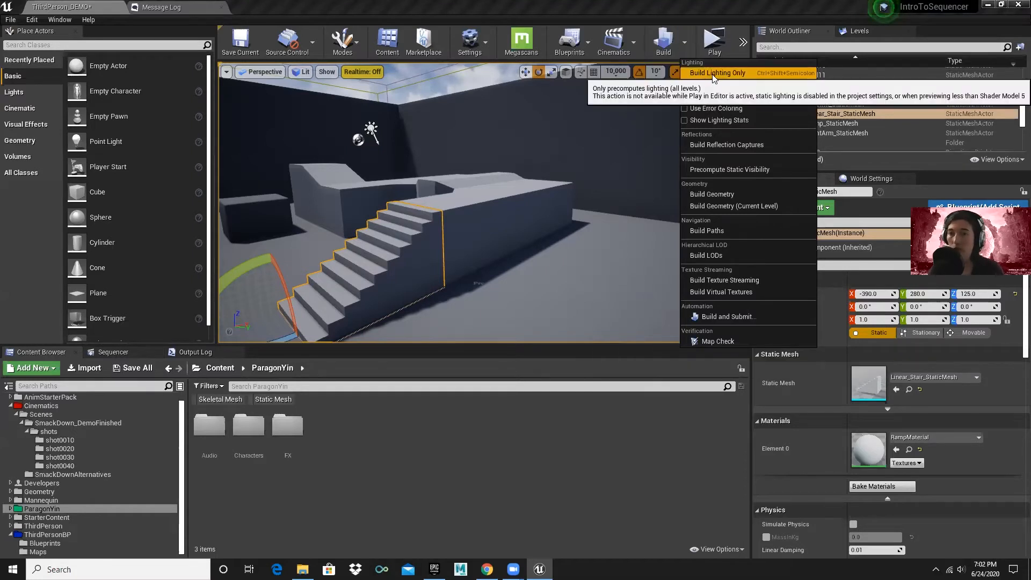
{"action": "left_click", "coordinate": [714, 75]}
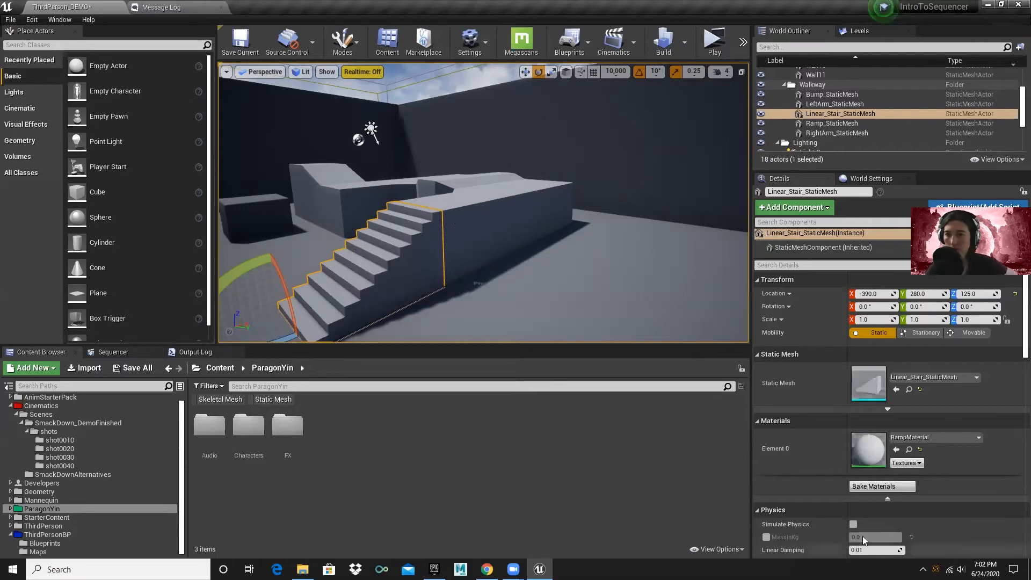
{"action": "left_click", "coordinate": [476, 226]}
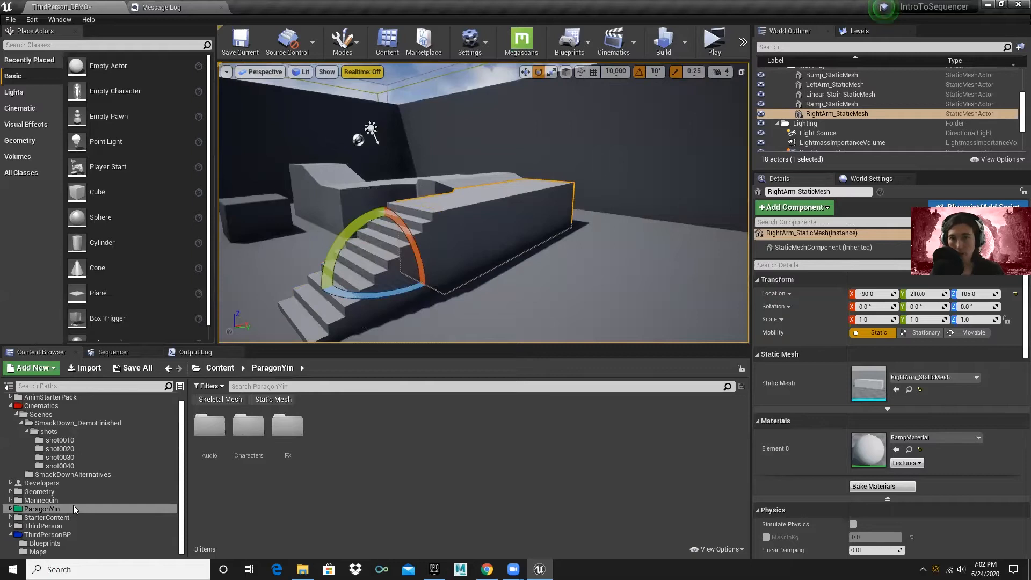
- Reset the asset filters for the ParagonYin folder and filter its contents by Skeletal Mesh
{"action": "left_click", "coordinate": [41, 509]}
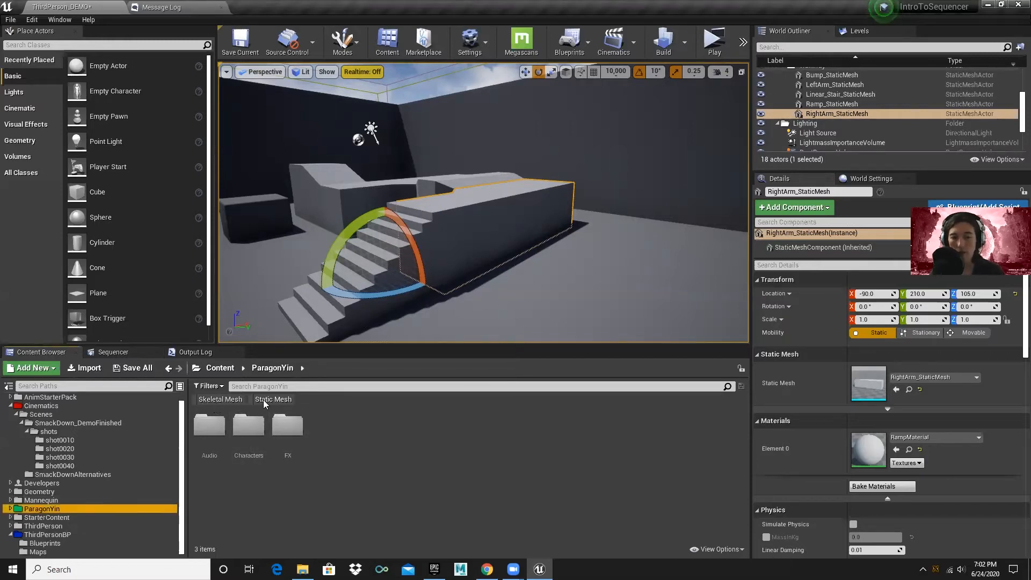
{"action": "left_click", "coordinate": [211, 386]}
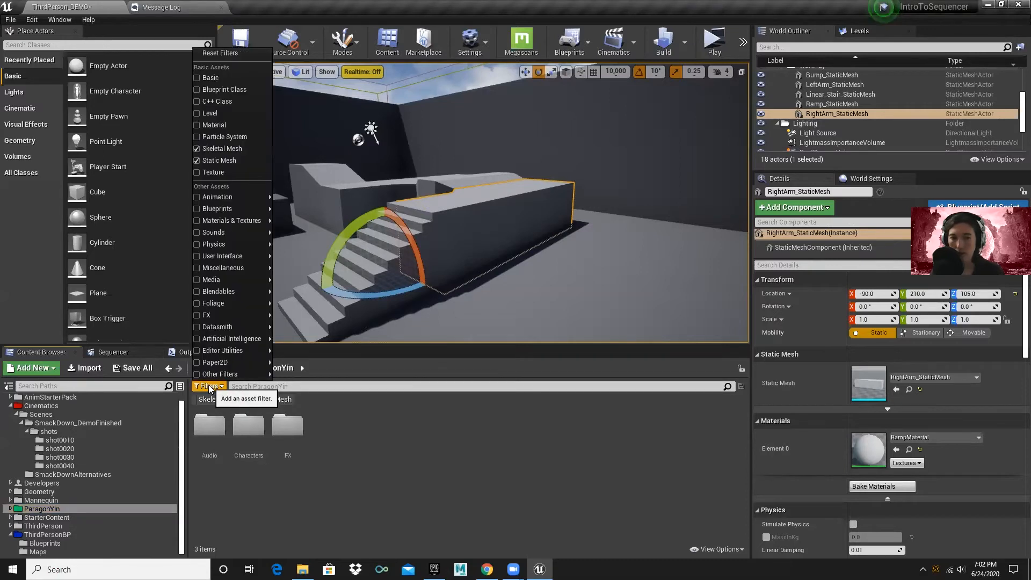
{"action": "left_click", "coordinate": [207, 57]}
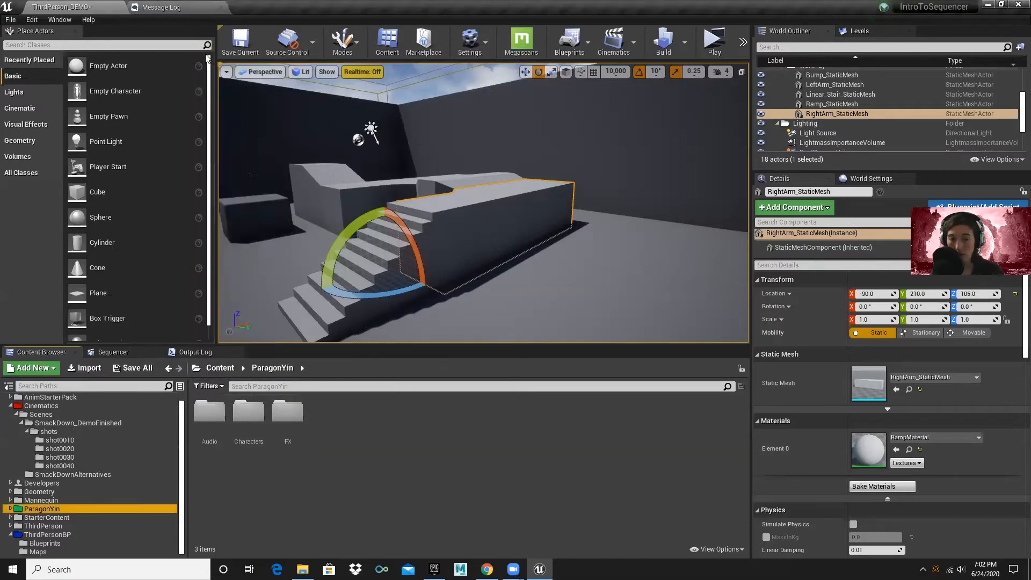
{"action": "left_click", "coordinate": [209, 386]}
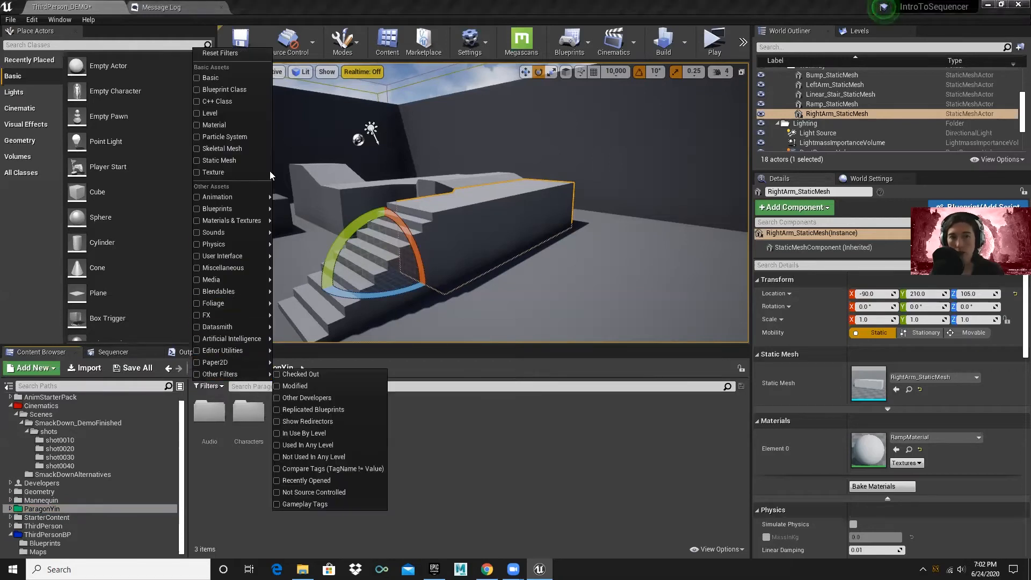
{"action": "left_click", "coordinate": [263, 149]}
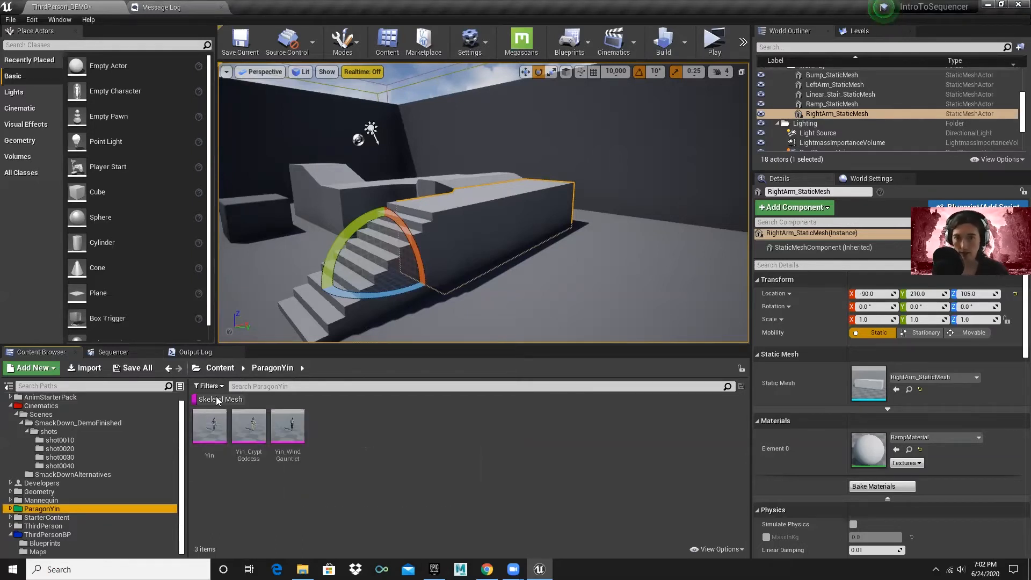
- Place the Yin skeletal mesh on top of the walkway's right arm at about X 503, Y 321, Z 325, and frame it
{"action": "mouse_move", "coordinate": [212, 425]}
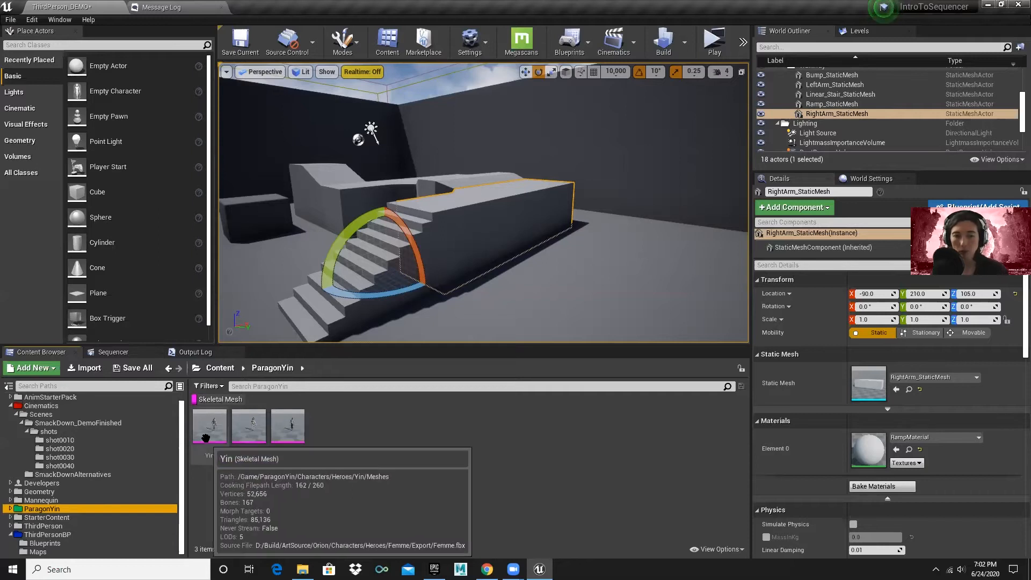
{"action": "left_click_drag", "start_coordinate": [221, 448], "coordinate": [537, 176]}
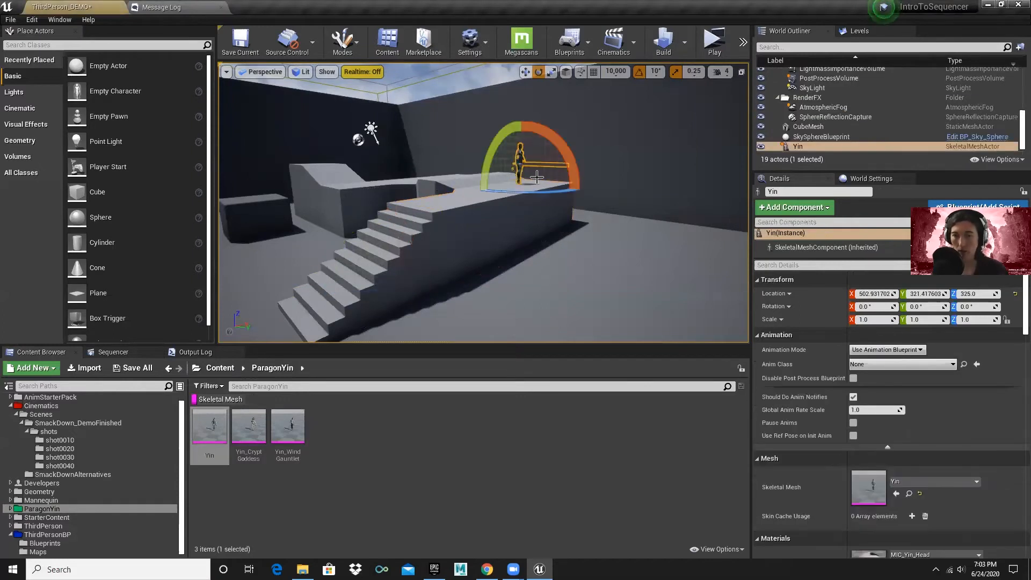
{"action": "key", "text": "f"}
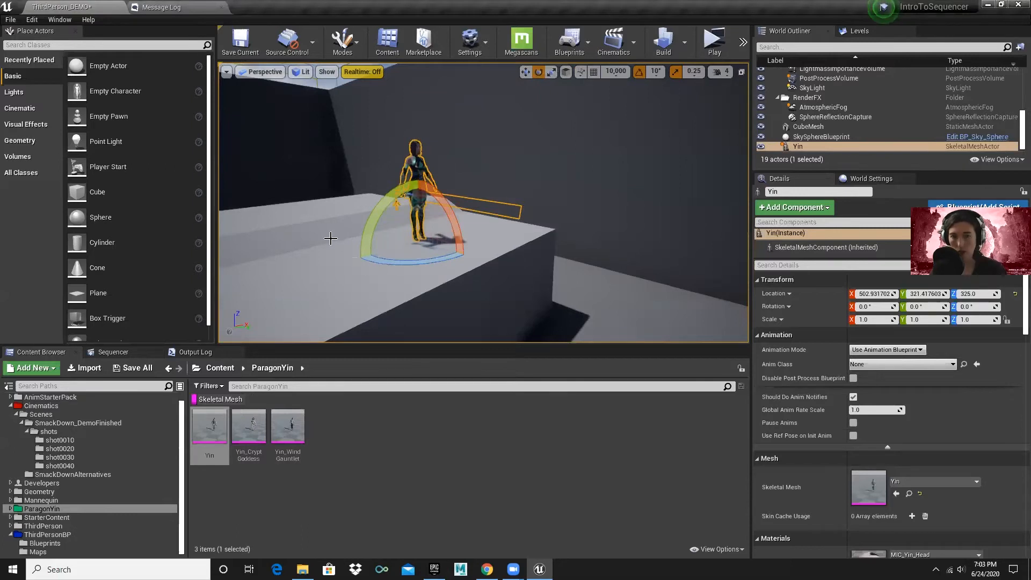
- Rotate Yin to 90 degrees about the Z axis
{"action": "mouse_move", "coordinate": [330, 238]}
{"action": "left_mouse_down", "text": "alt"}
{"action": "mouse_move", "coordinate": [381, 239]}
{"action": "mouse_move", "coordinate": [345, 237]}
{"action": "left_mouse_up", "text": "alt"}
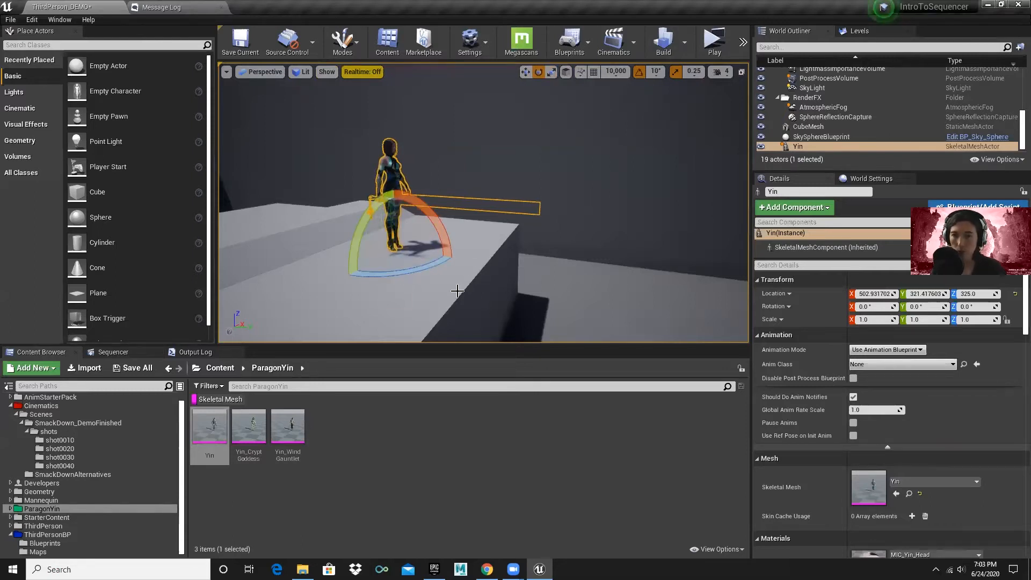
{"action": "left_click", "coordinate": [961, 307]}
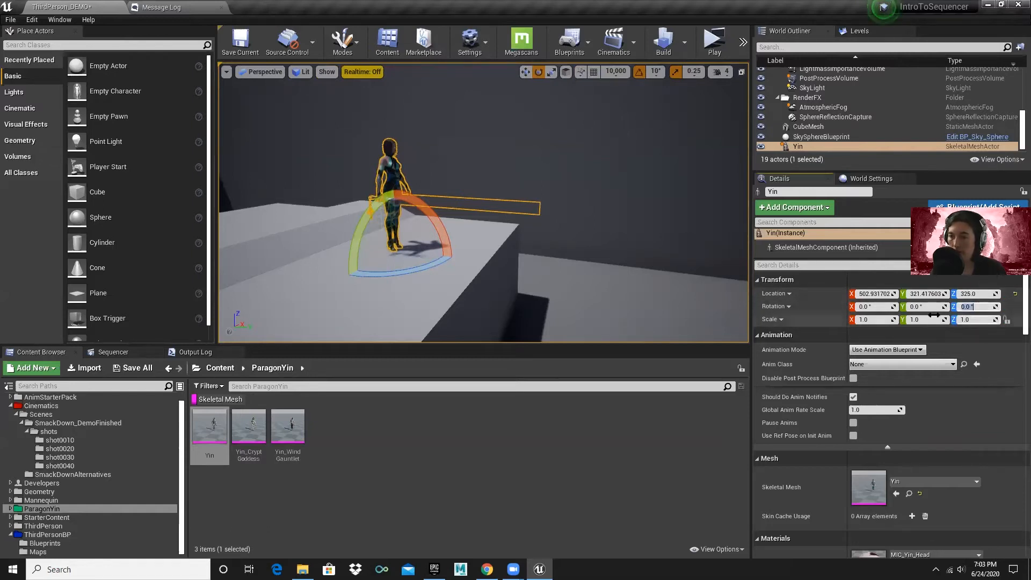
{"action": "type", "text": "90"}
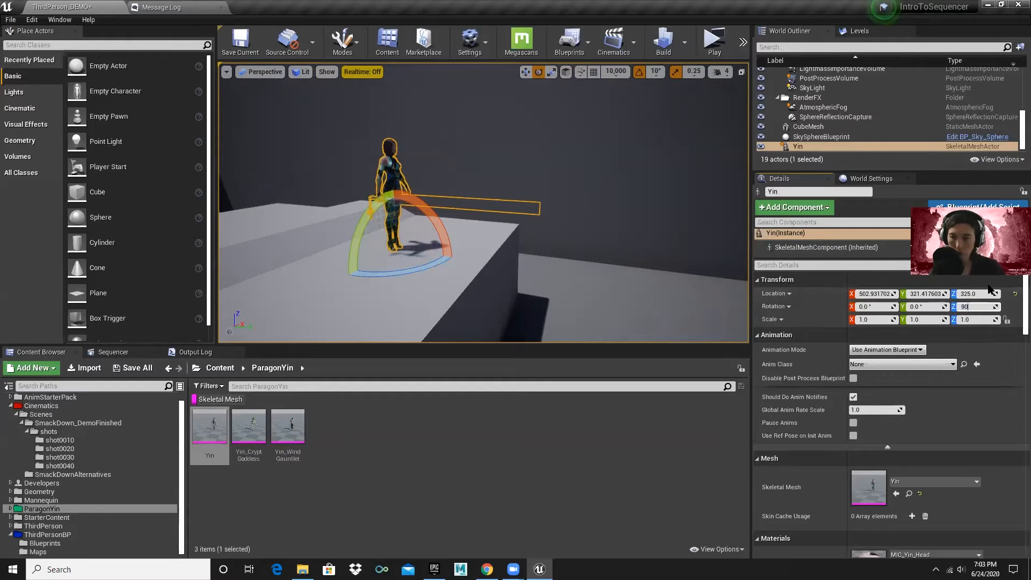
{"action": "key", "text": "Return"}
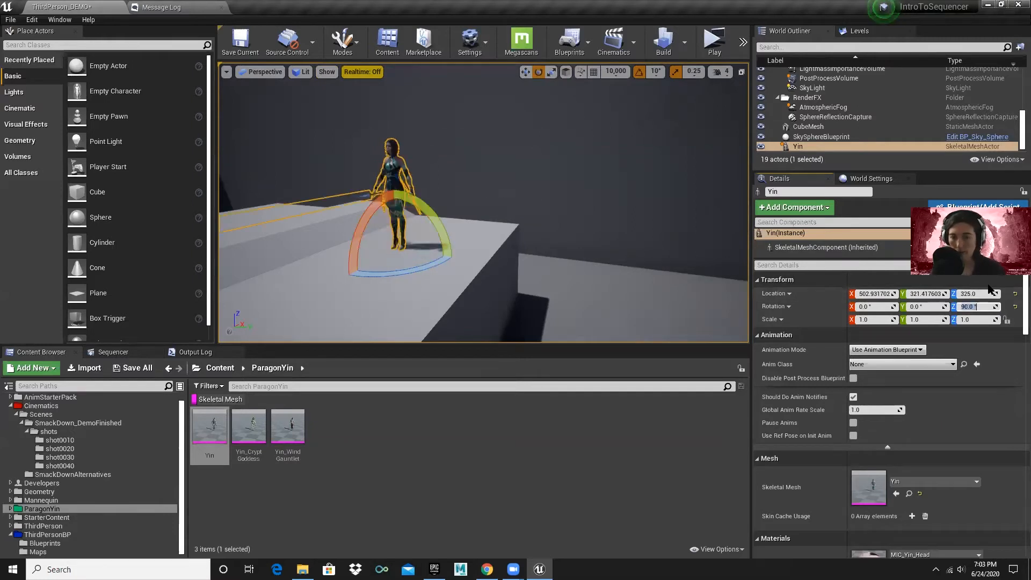
{"action": "mouse_move", "coordinate": [415, 258]}
{"action": "left_mouse_down"}
{"action": "mouse_move", "coordinate": [435, 260]}
{"action": "mouse_move", "coordinate": [421, 277]}
{"action": "left_mouse_up"}
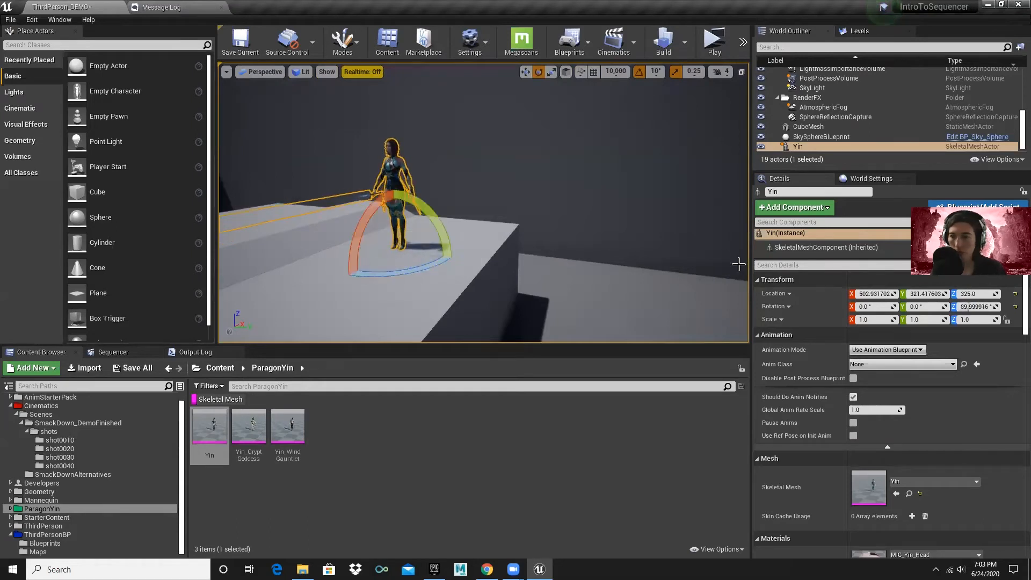
{"action": "type", "text": "90.0"}
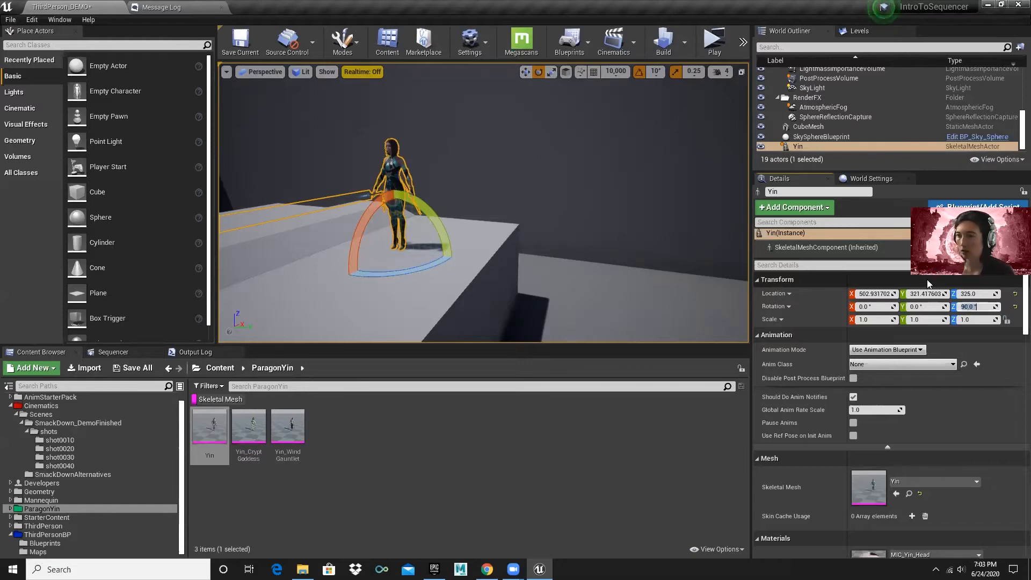
{"action": "key", "text": "Return"}
- Show the contents of the StarterContent folder and add Static Mesh to the active asset filters
{"action": "left_click_drag", "start_coordinate": [470, 249], "coordinate": [477, 211]}
{"action": "scroll", "coordinate": [540, 221], "scroll_direction": "down", "scroll_amount": 5}
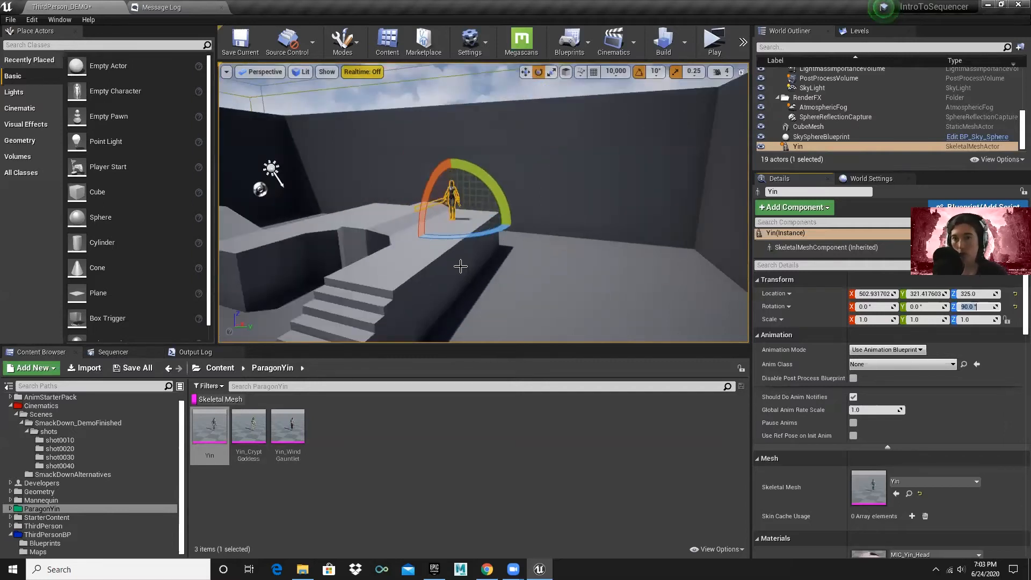
{"action": "left_click", "coordinate": [52, 518]}
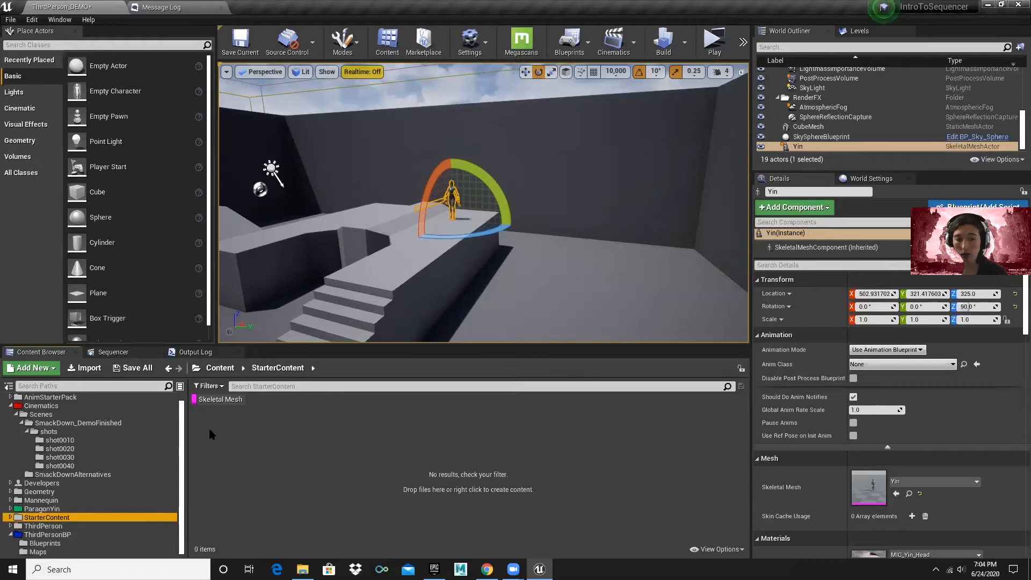
{"action": "left_click", "coordinate": [212, 387]}
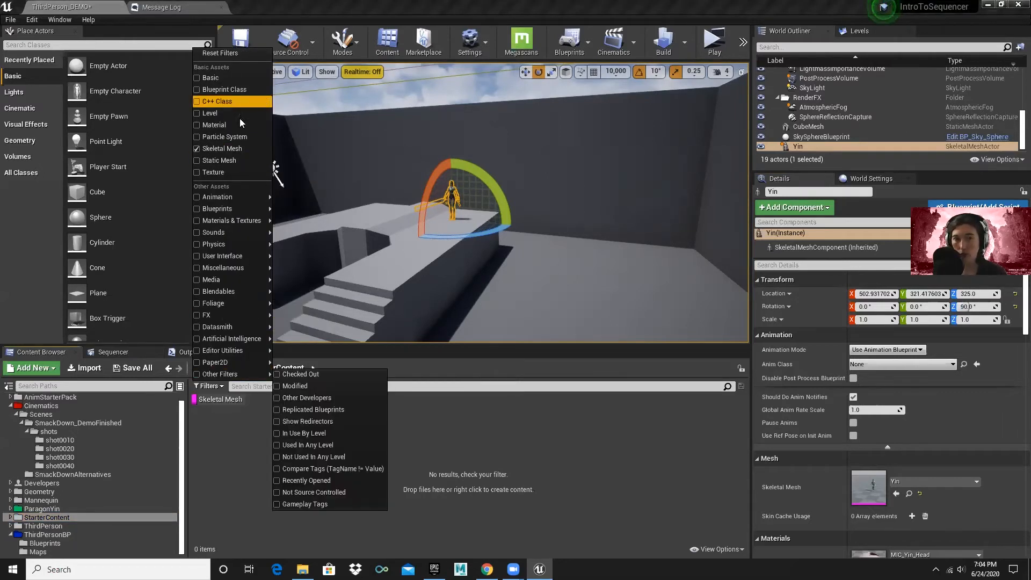
{"action": "left_click", "coordinate": [212, 162]}
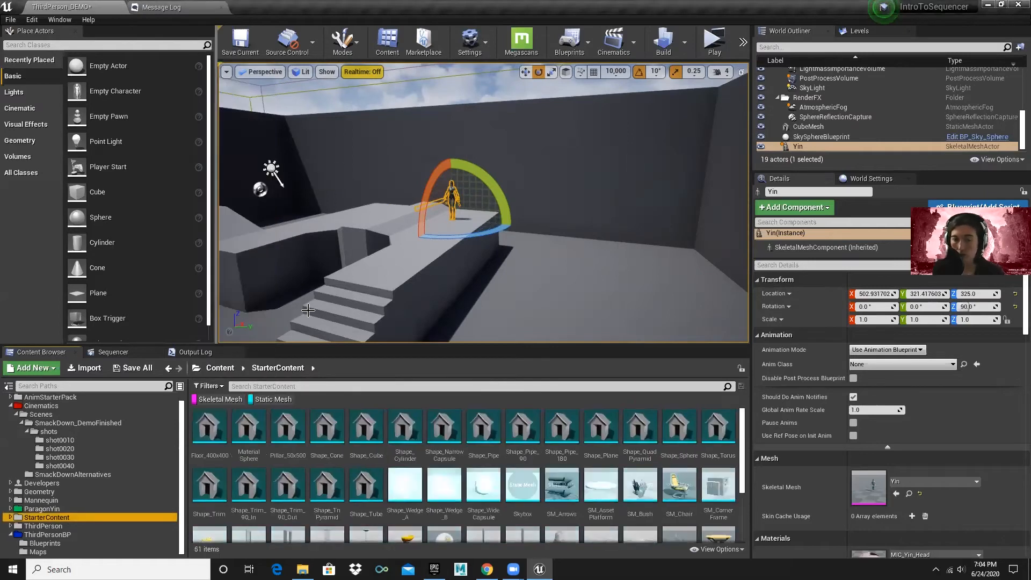
- Place SM_MatPreviewMesh_02 on the walkway above the stairs at about X 40, Y 364, Z 325, and scale it to 0.5 on all axes
{"action": "scroll", "coordinate": [451, 462], "scroll_direction": "down", "scroll_amount": 2}
{"action": "mouse_move", "coordinate": [451, 507]}
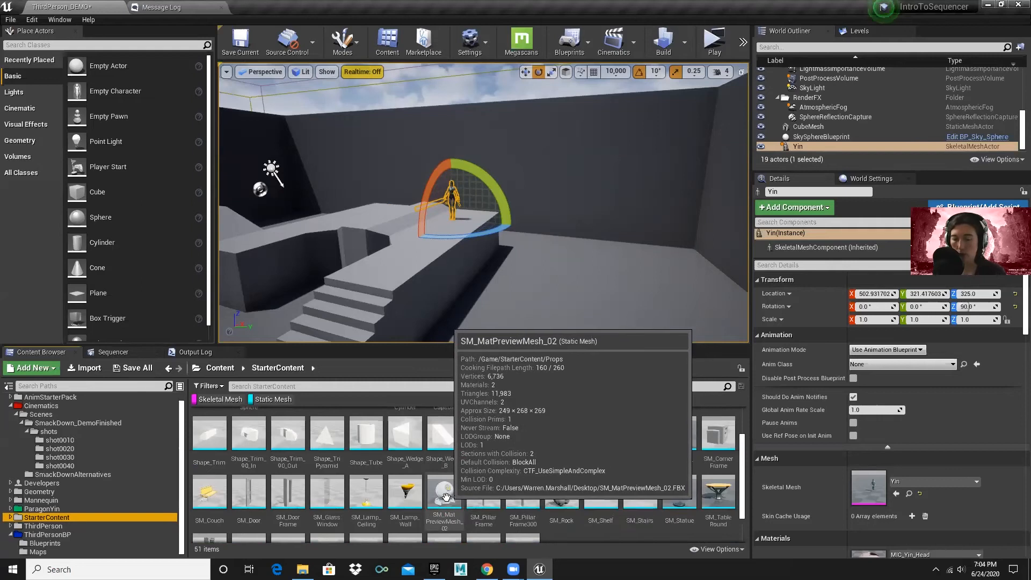
{"action": "left_click_drag", "start_coordinate": [434, 510], "coordinate": [396, 262]}
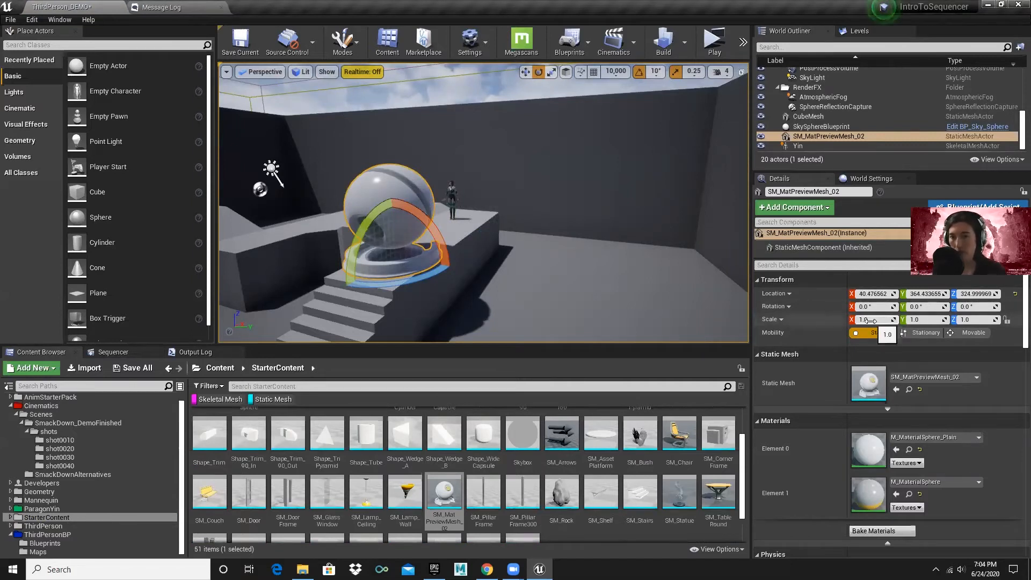
{"action": "left_click", "coordinate": [871, 320]}
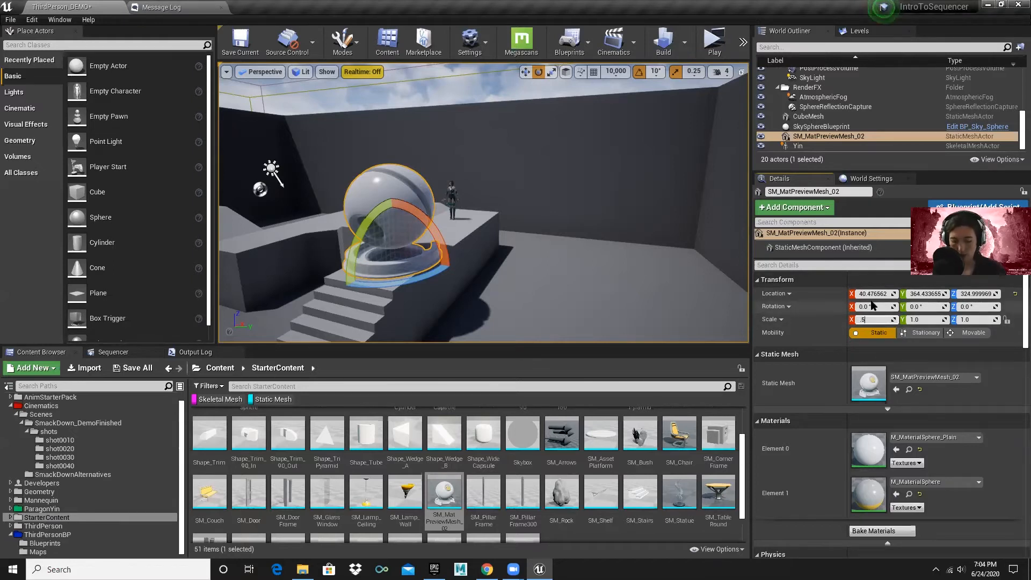
{"action": "key", "text": "Tab"}
{"action": "key", "text": "Tab"}
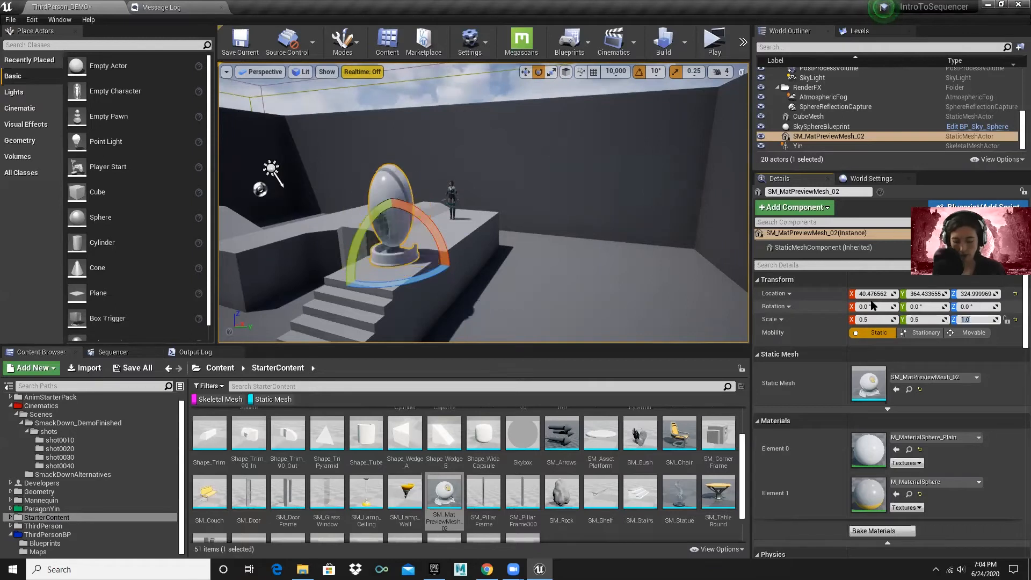
{"action": "type", "text": ".5"}
{"action": "key", "text": "Return"}
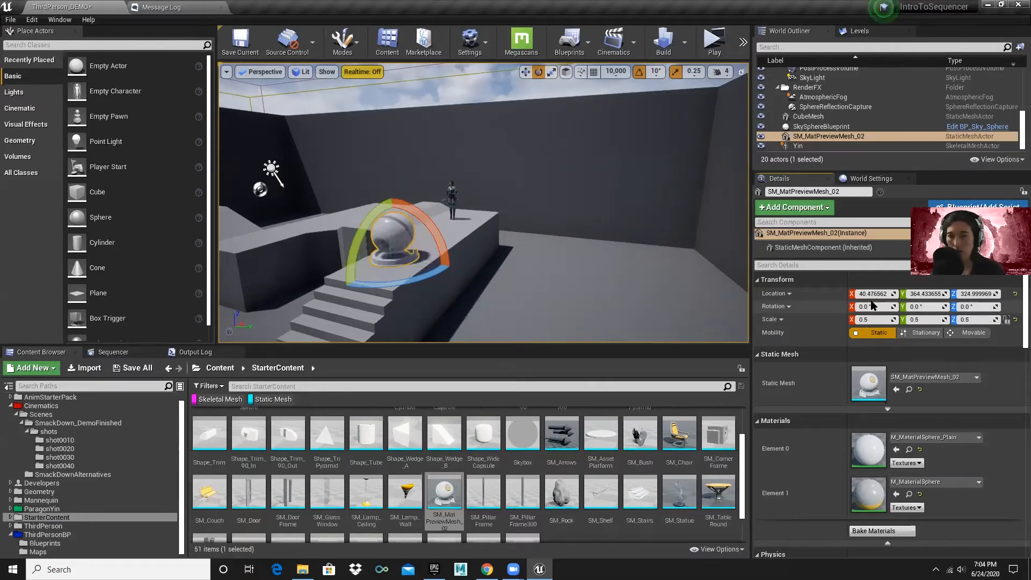
- Place a Cine Camera Actor on the walkway between the preview mesh and Yin at about X 254, Y 376, Z 325, and save the level
{"action": "right_click_drag", "start_coordinate": [560, 201], "coordinate": [440, 231]}
{"action": "mouse_move", "coordinate": [440, 231]}
{"action": "left_mouse_down", "text": "alt"}
{"action": "mouse_move", "coordinate": [440, 155]}
{"action": "mouse_move", "coordinate": [439, 219]}
{"action": "left_mouse_up", "text": "alt"}
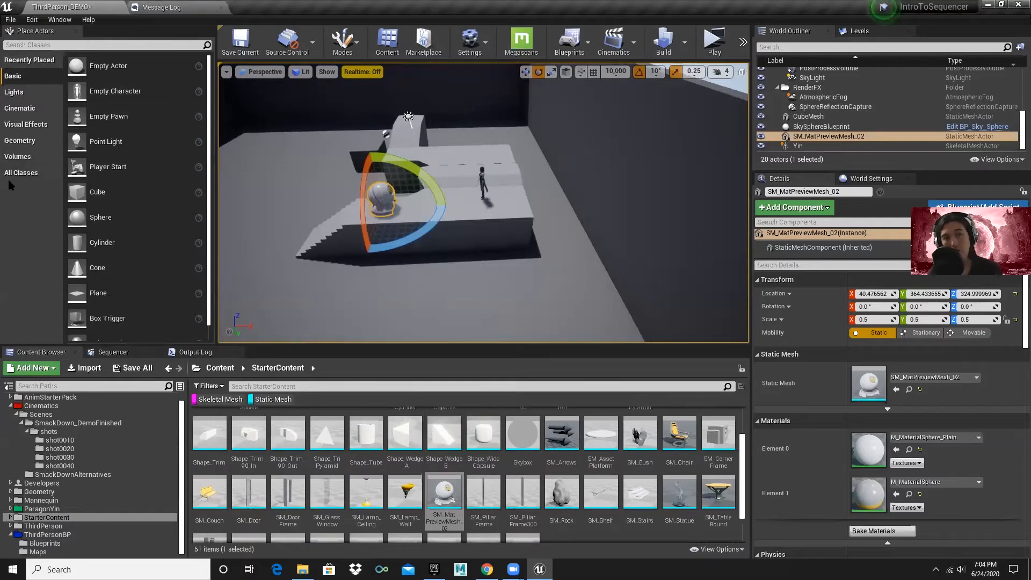
{"action": "left_click", "coordinate": [58, 19]}
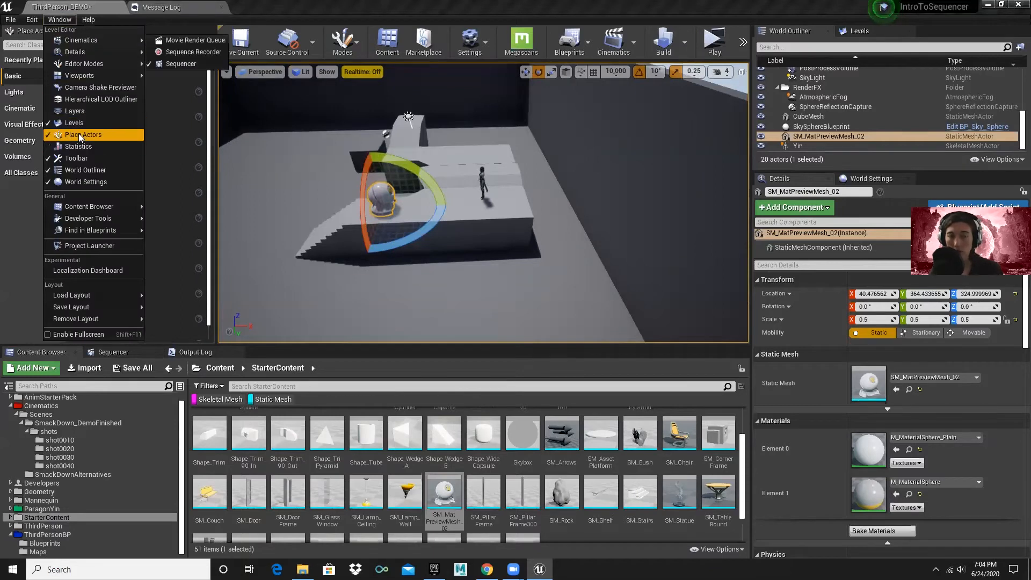
{"action": "left_click", "coordinate": [59, 20]}
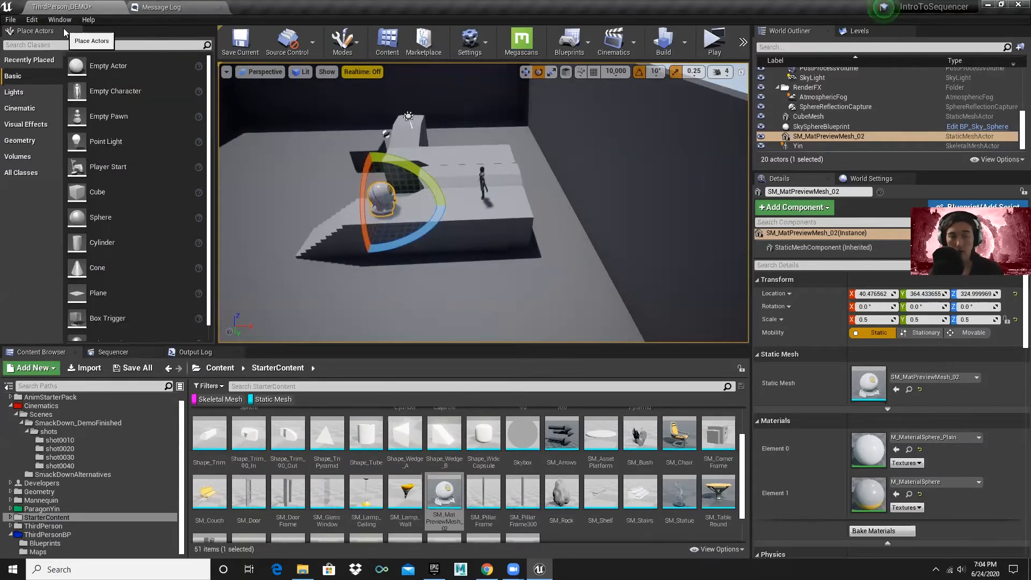
{"action": "left_click", "coordinate": [22, 108]}
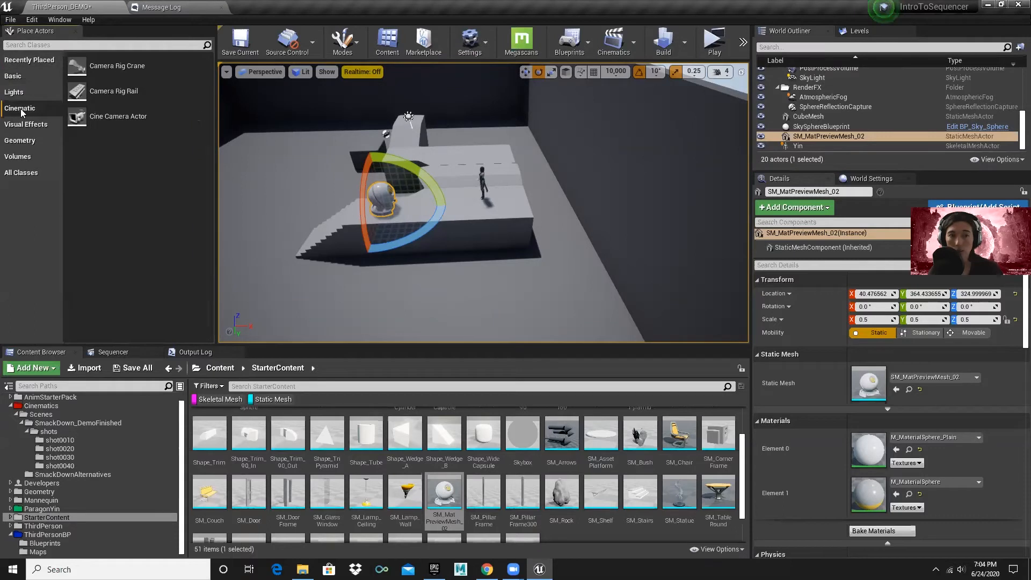
{"action": "left_click_drag", "start_coordinate": [88, 119], "coordinate": [430, 212]}
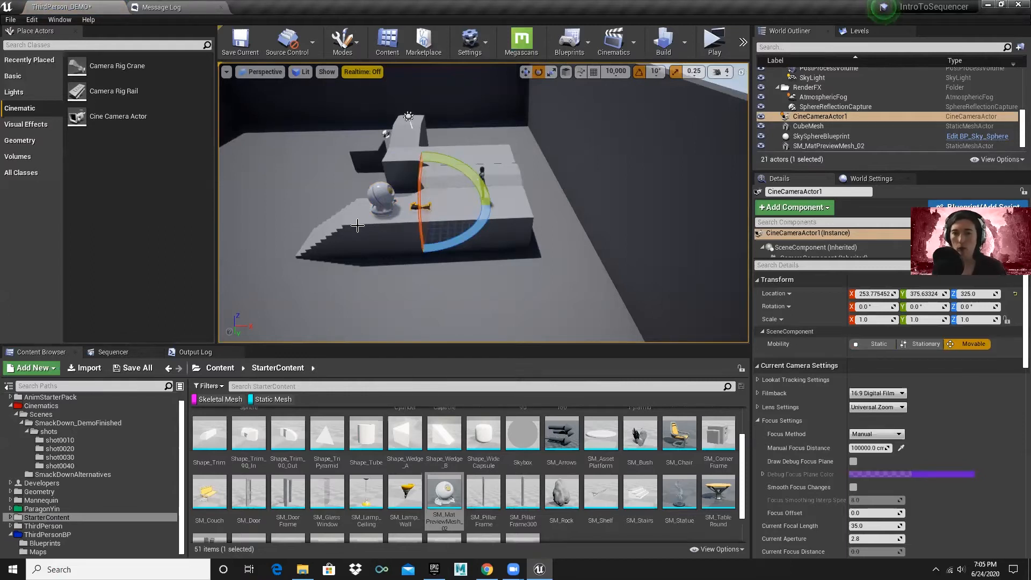
{"action": "left_click", "coordinate": [10, 19]}
{"action": "left_click", "coordinate": [51, 112]}
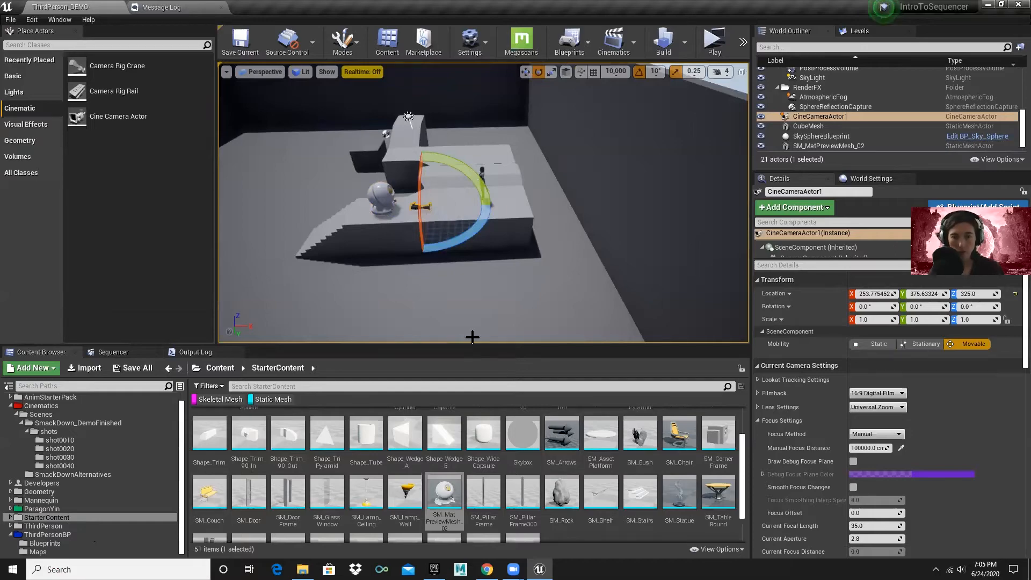
- Switch to the Google Slides presentation to view the Create Master Level Sequence slide, and return to Unreal Engine
{"action": "key", "text": "alt+Tab"}
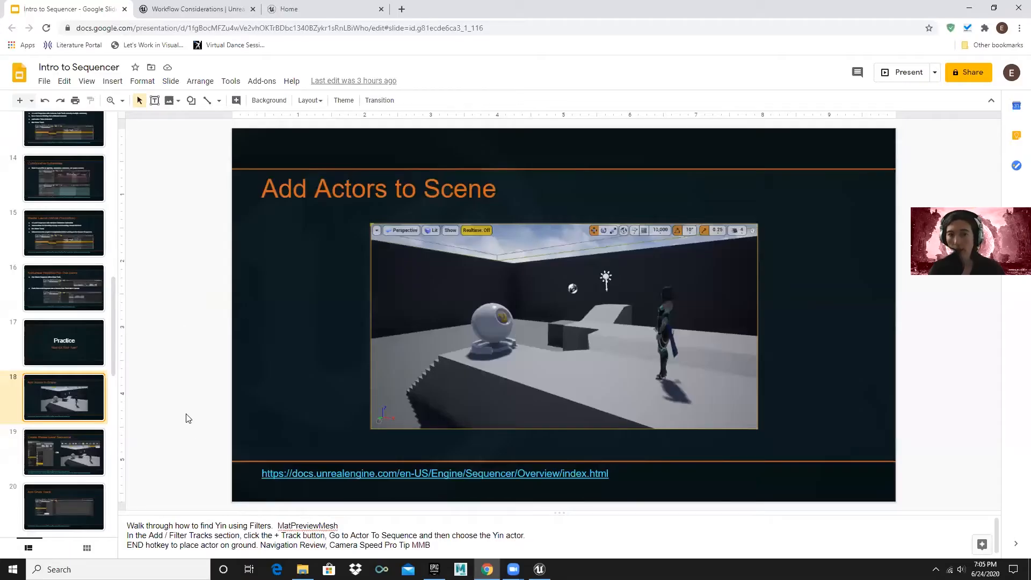
{"action": "left_click", "coordinate": [60, 464]}
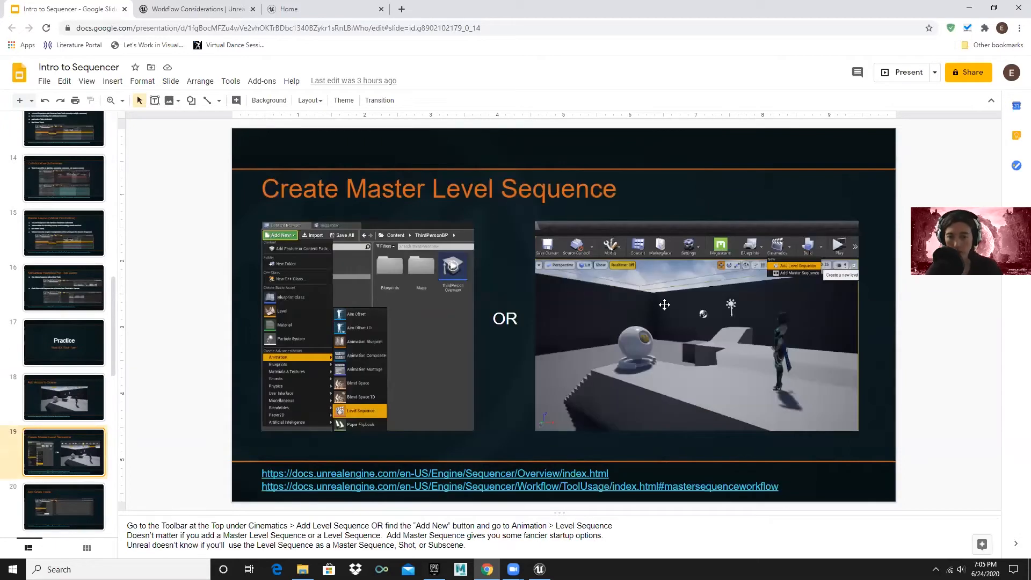
{"action": "key", "text": "alt+Tab"}
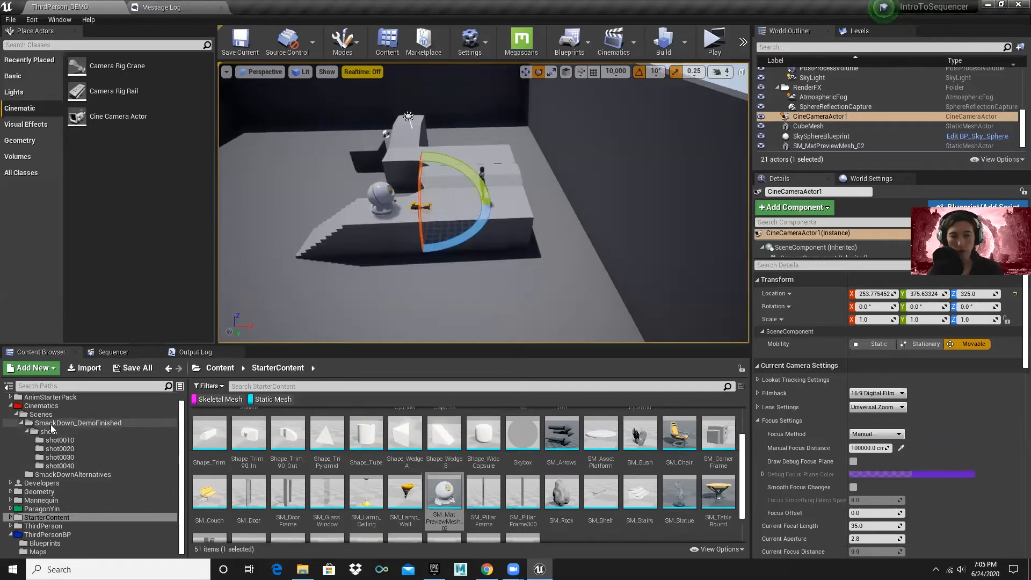
- Show the contents of the Cinematics folder and turn off the Skeletal Mesh and Static Mesh filters
{"action": "left_click", "coordinate": [43, 407]}
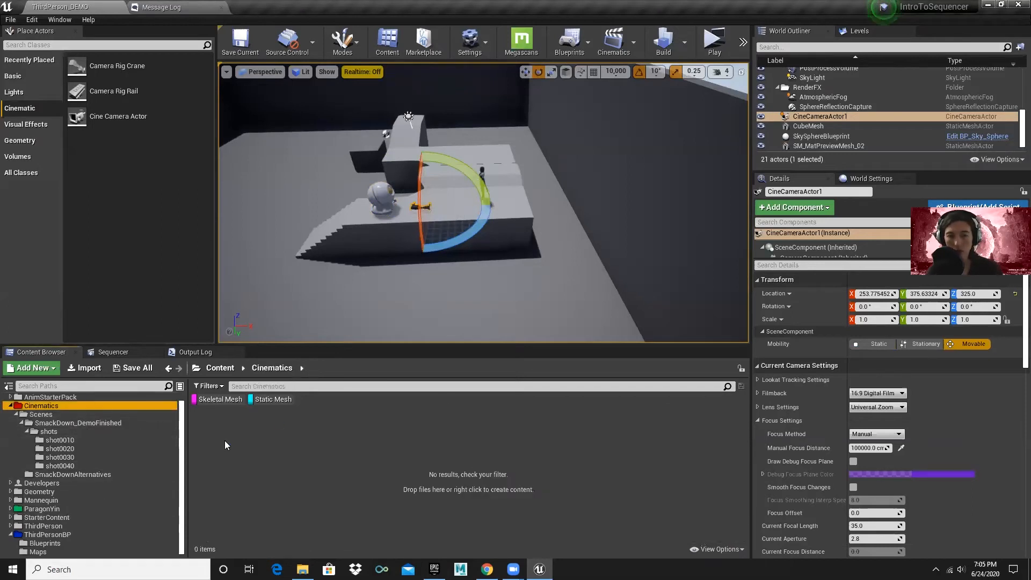
{"action": "left_click", "coordinate": [208, 386]}
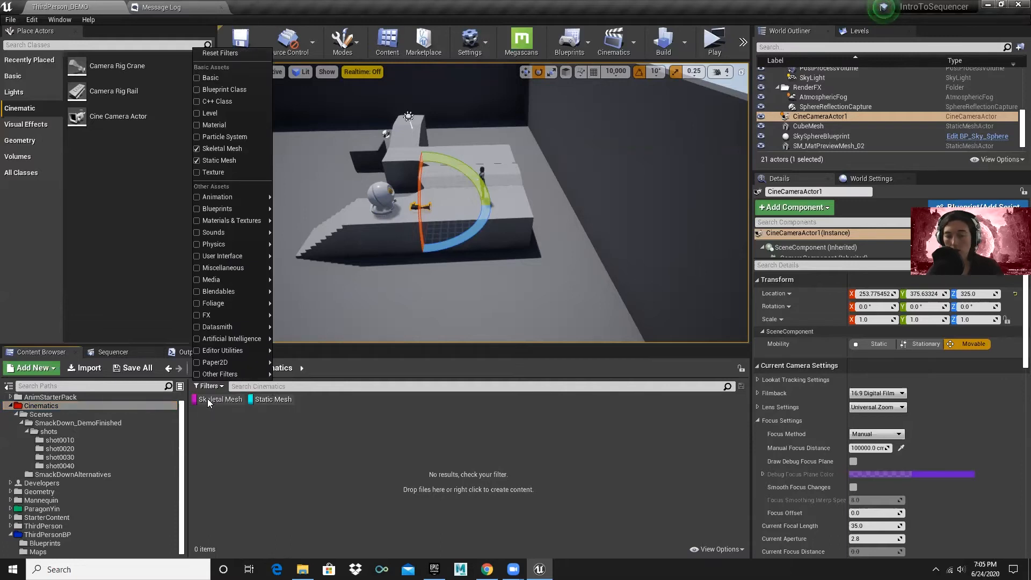
{"action": "left_click", "coordinate": [208, 400]}
{"action": "left_click", "coordinate": [275, 400]}
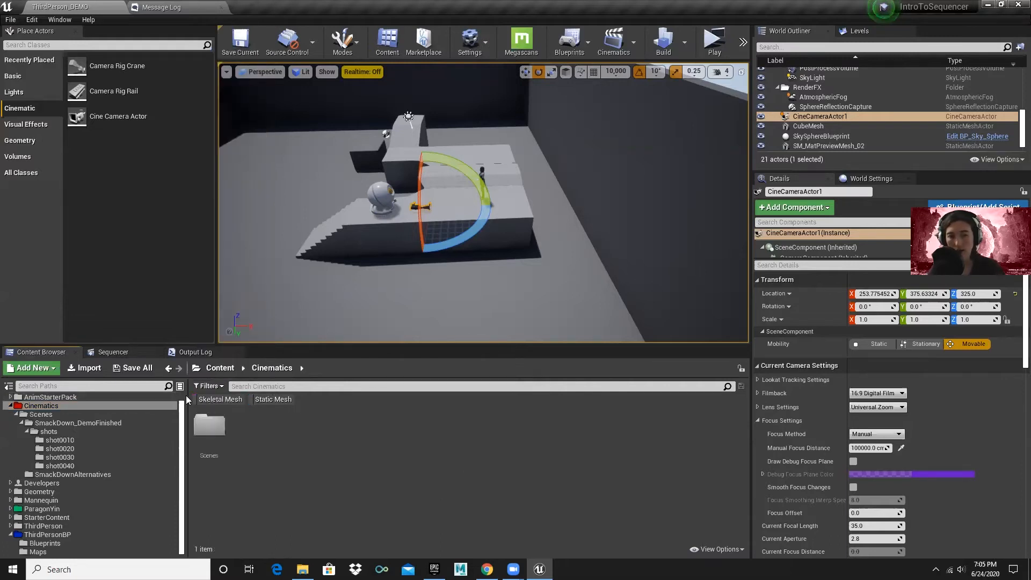
{"action": "left_click", "coordinate": [210, 401]}
{"action": "left_click", "coordinate": [216, 402]}
{"action": "left_click", "coordinate": [261, 402]}
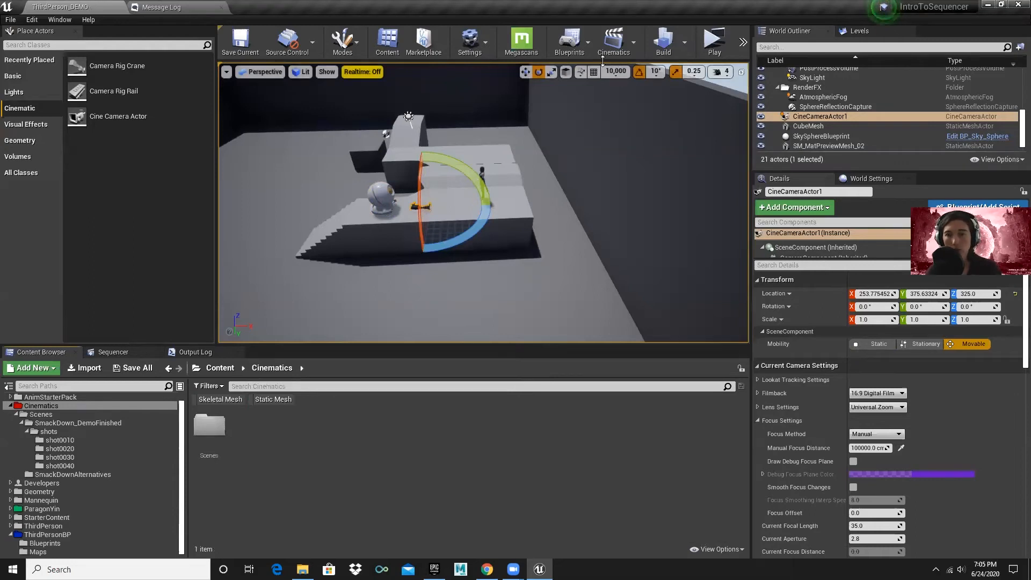
- Compare the options for adding a level or master sequence with the Google Slides slide, and return to Unreal Engine
{"action": "left_click", "coordinate": [635, 42]}
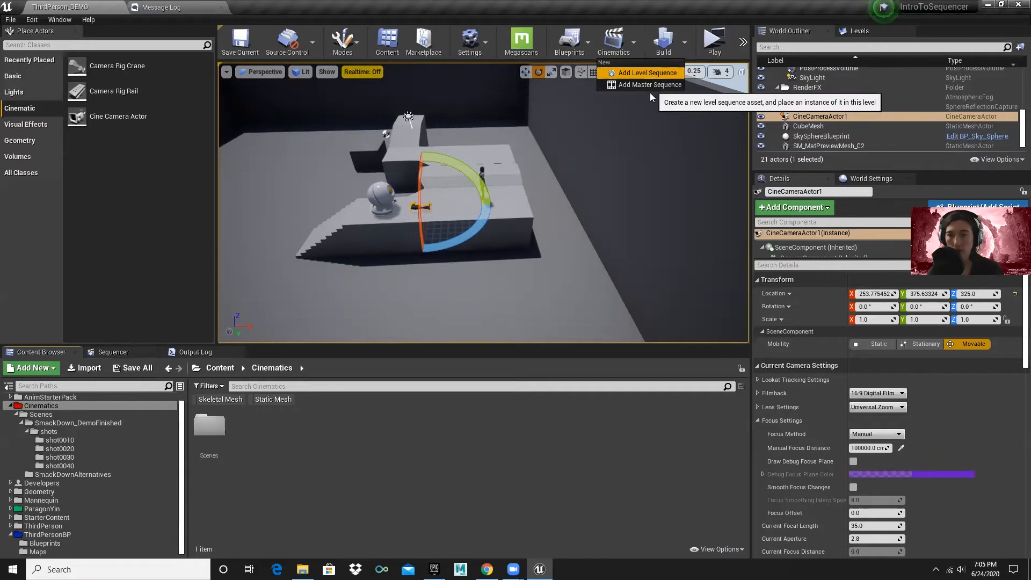
{"action": "key", "text": "alt+Tab"}
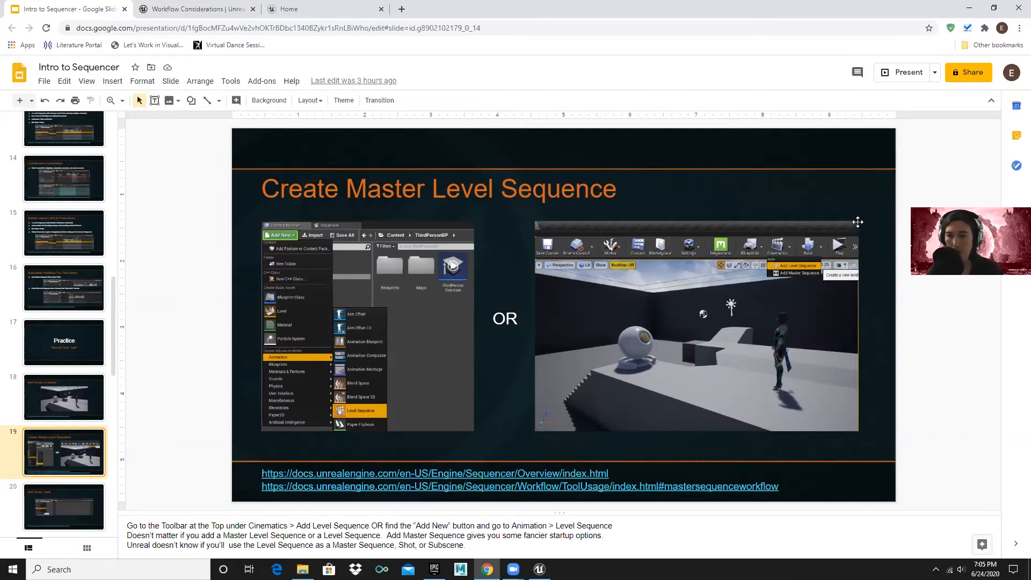
{"action": "key", "text": "alt+Tab"}
- Start adding a level sequence to the level and select the Cinematics folder as its save location
{"action": "left_click", "coordinate": [634, 43]}
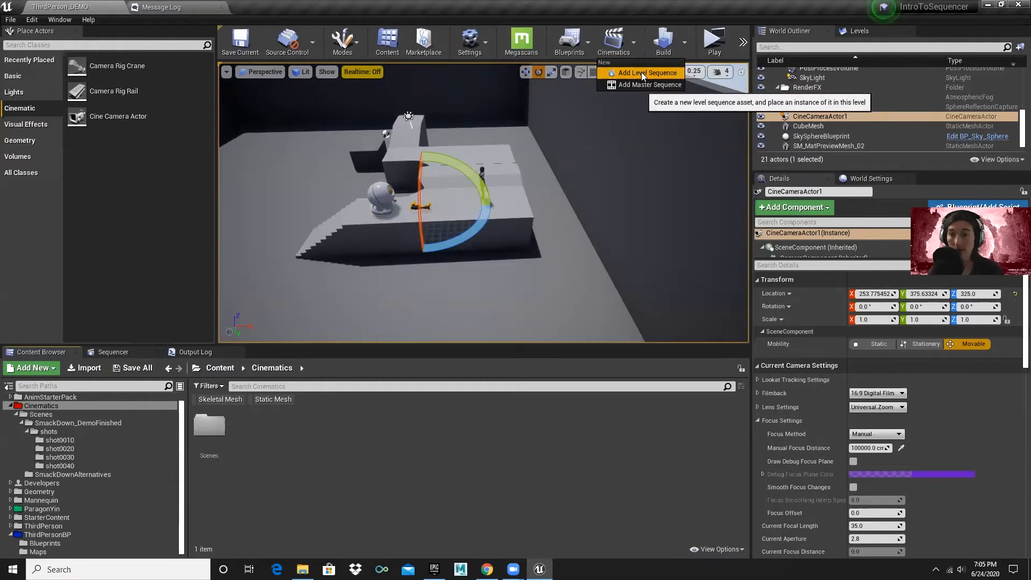
{"action": "left_click", "coordinate": [642, 72]}
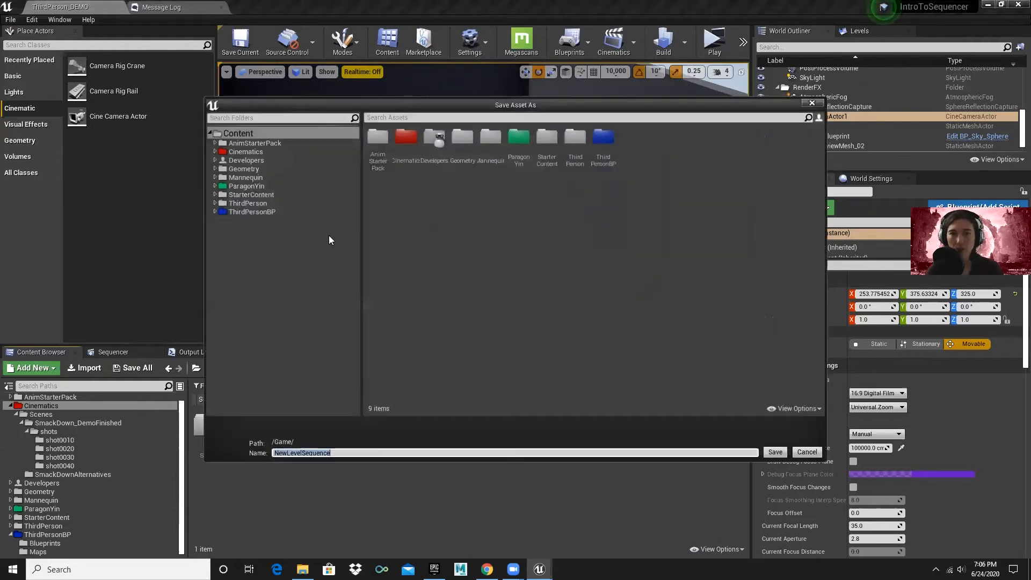
{"action": "left_click", "coordinate": [245, 155]}
{"action": "right_click", "coordinate": [250, 152]}
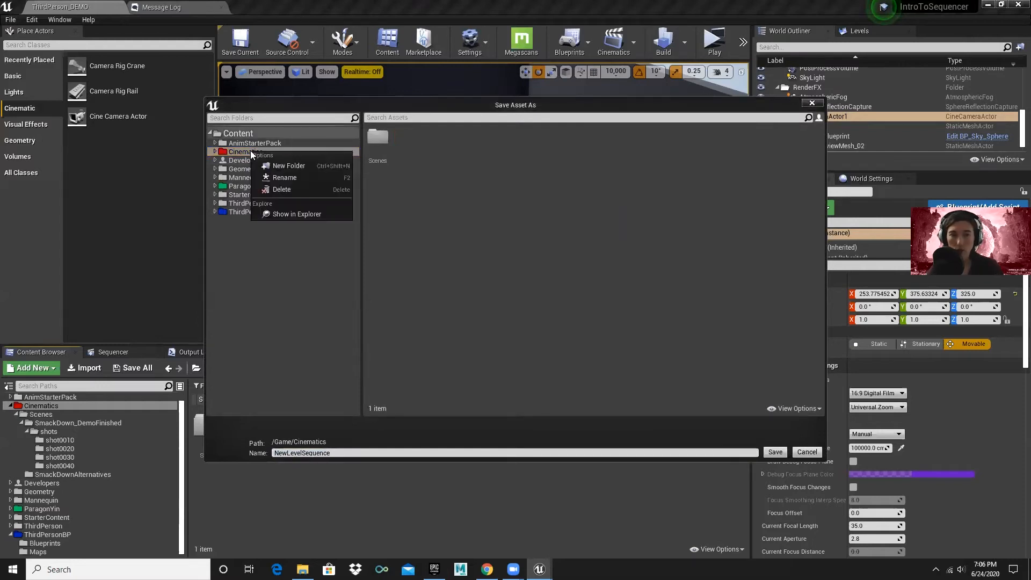
{"action": "left_click", "coordinate": [294, 166]}
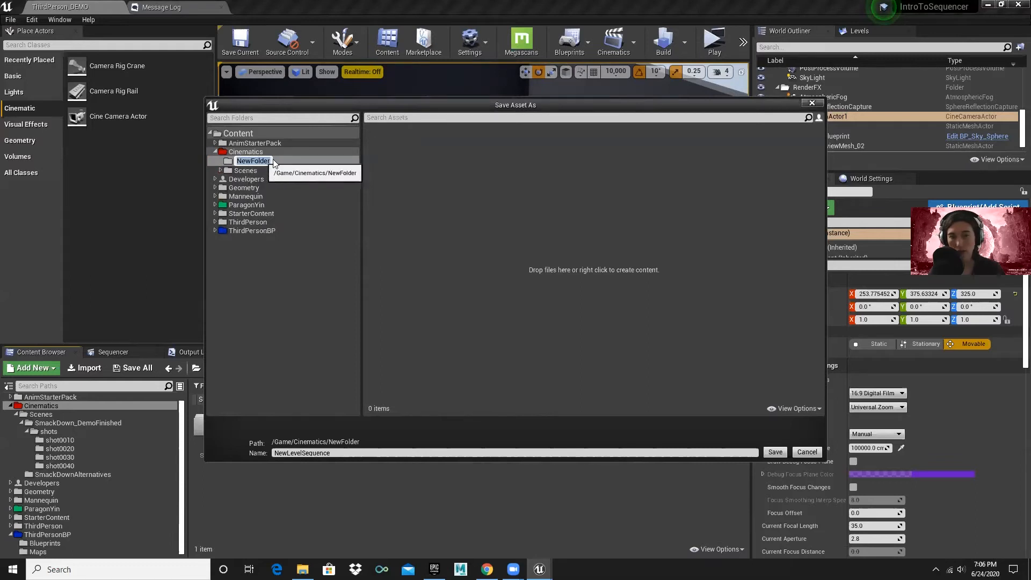
{"action": "type", "text": "temp"}
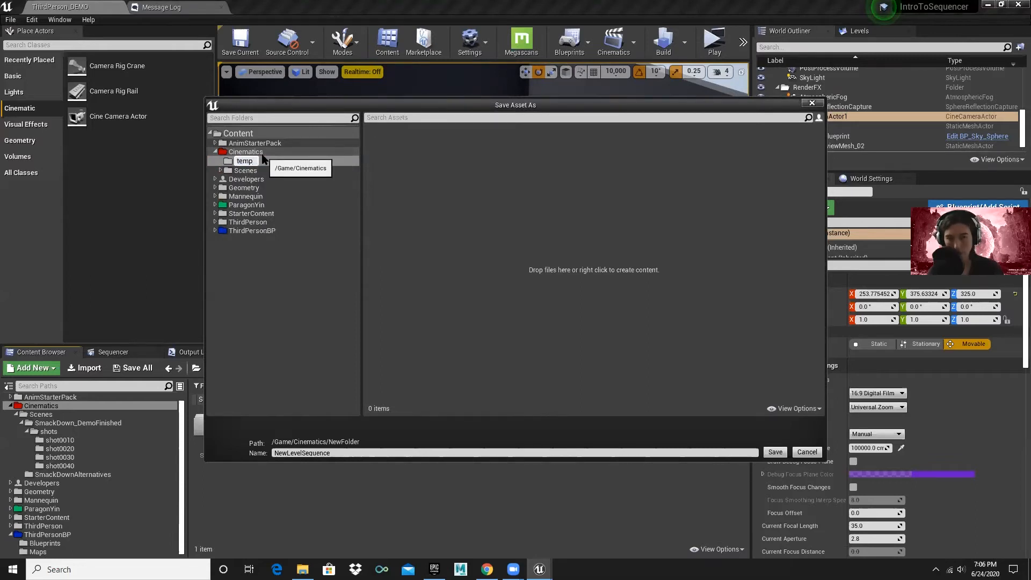
{"action": "key", "text": "Return"}
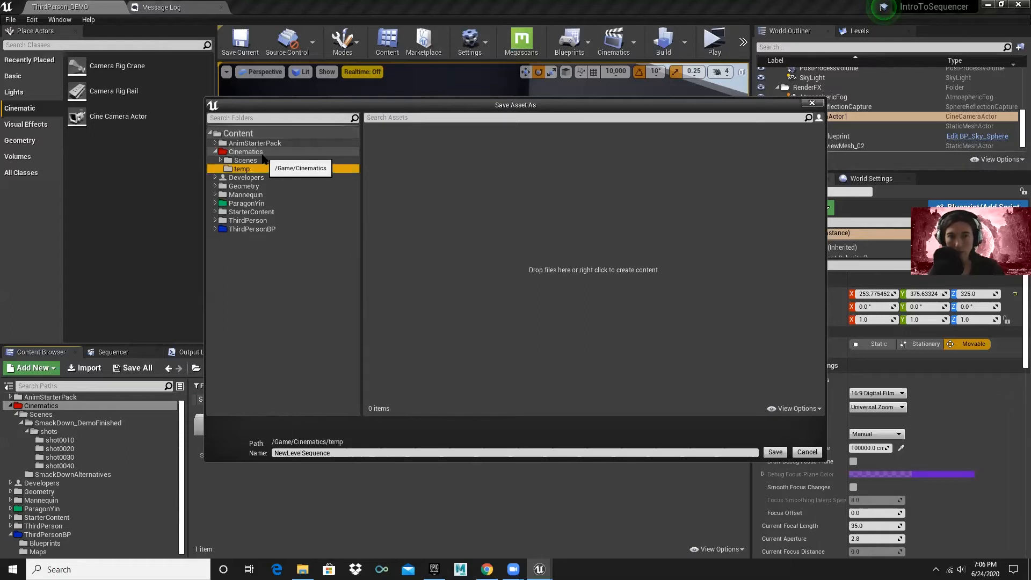
{"action": "right_click", "coordinate": [229, 170]}
{"action": "left_click", "coordinate": [292, 207]}
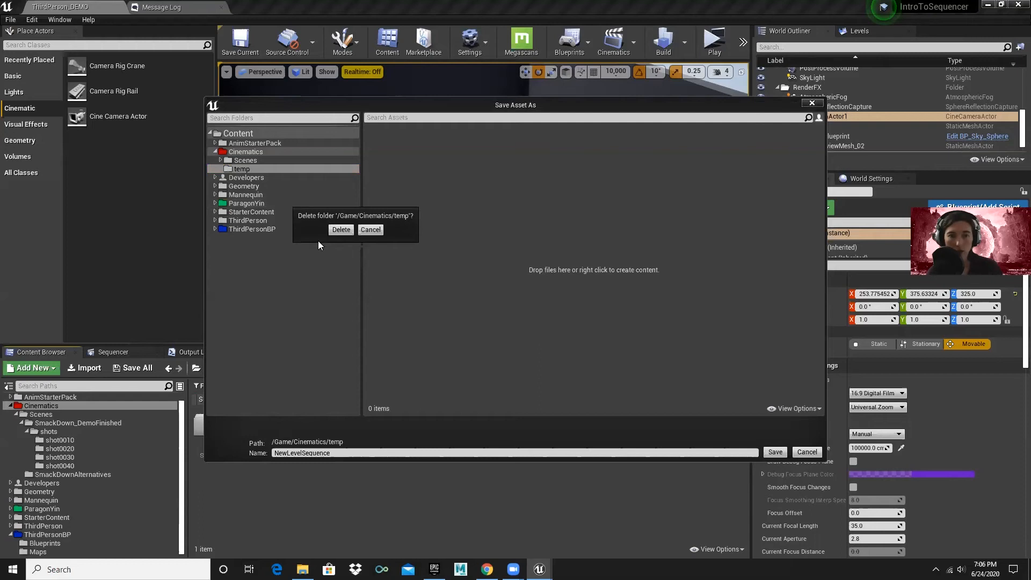
{"action": "left_click", "coordinate": [337, 230]}
- Create a folder named DEMO inside Cinematics/Scenes for saving the level sequence
{"action": "left_click", "coordinate": [246, 152]}
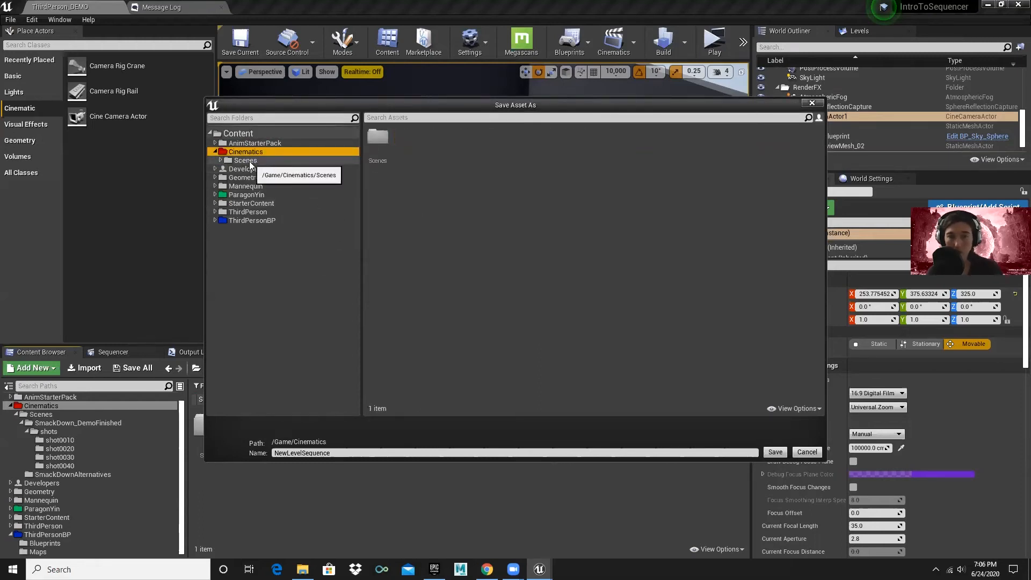
{"action": "left_click", "coordinate": [246, 161]}
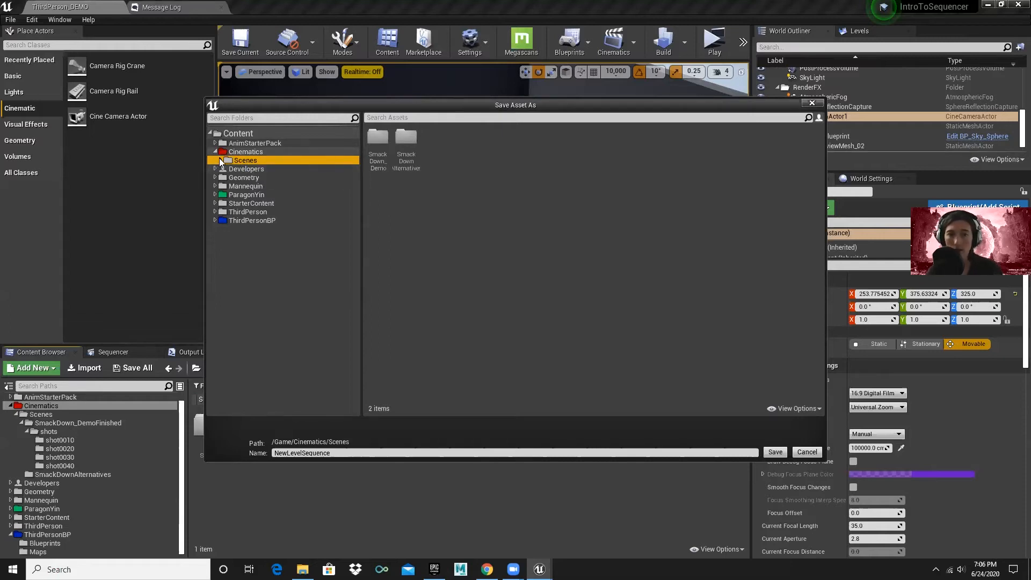
{"action": "left_click", "coordinate": [220, 161]}
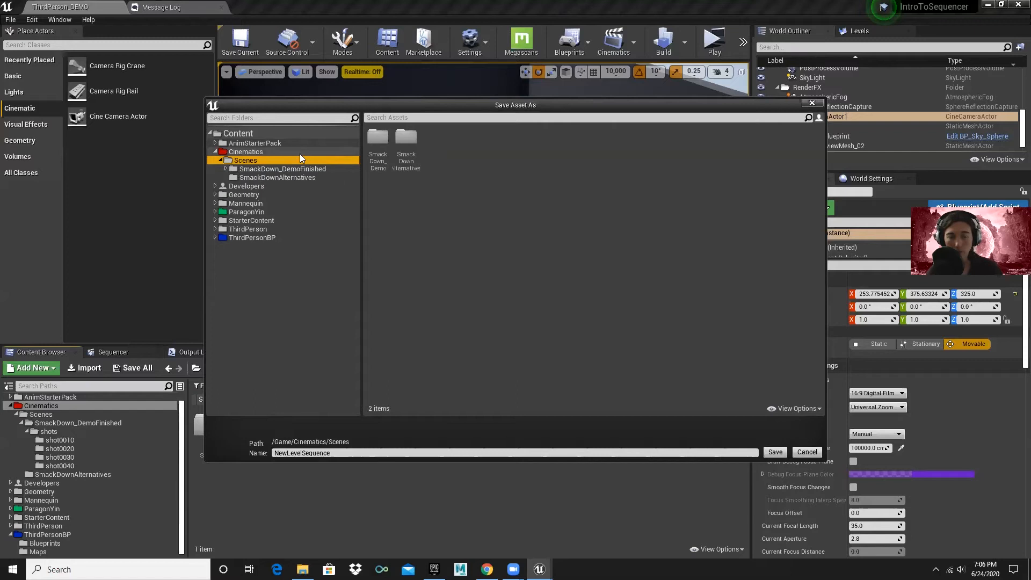
{"action": "right_click", "coordinate": [255, 161]}
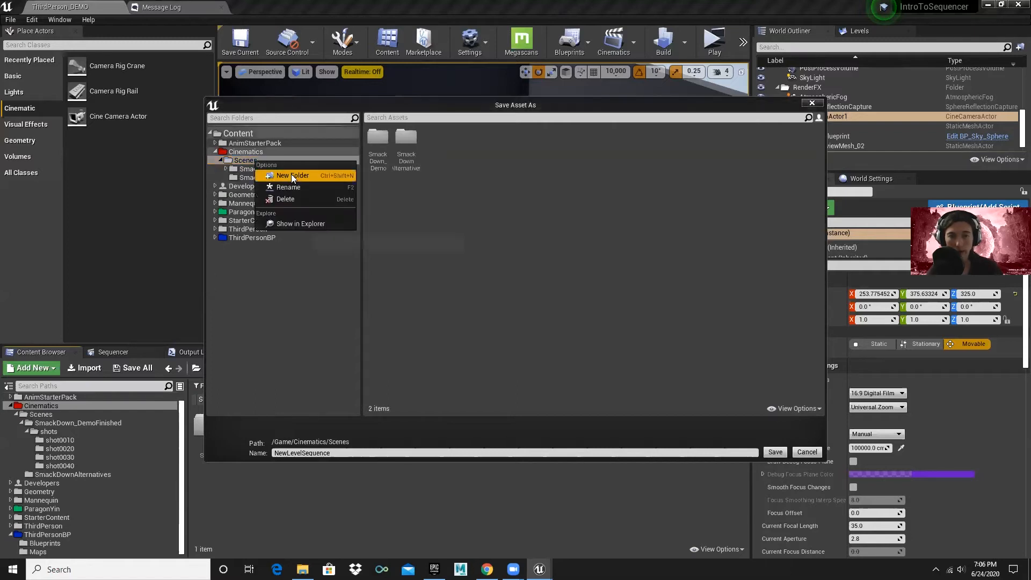
{"action": "left_click", "coordinate": [291, 174]}
{"action": "type", "text": "DEMO"}
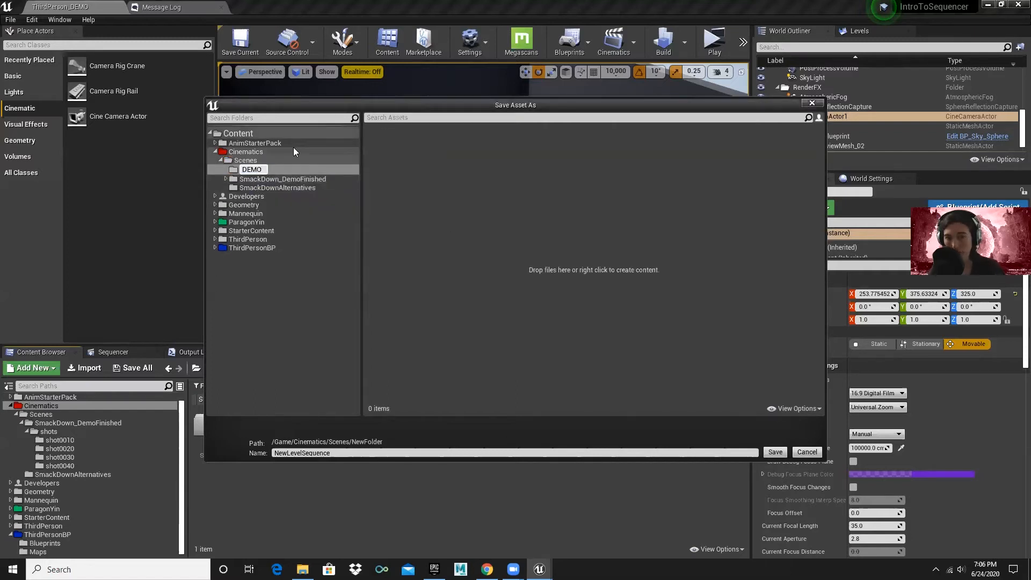
{"action": "key", "text": "Return"}
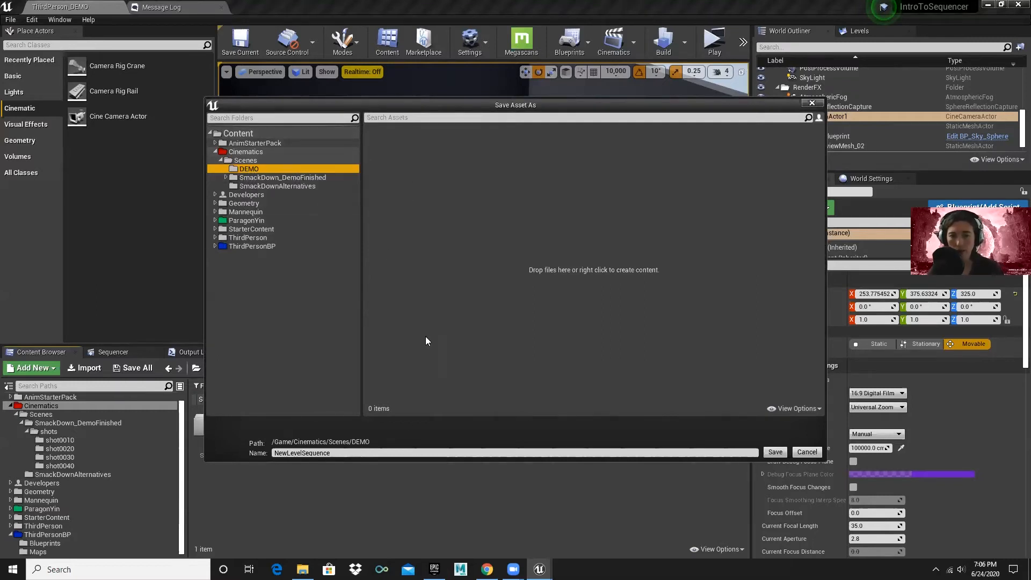
- Save the level sequence as MS_DEMO in the Cinematics/Scenes/DEMO folder
{"action": "left_click", "coordinate": [258, 178]}
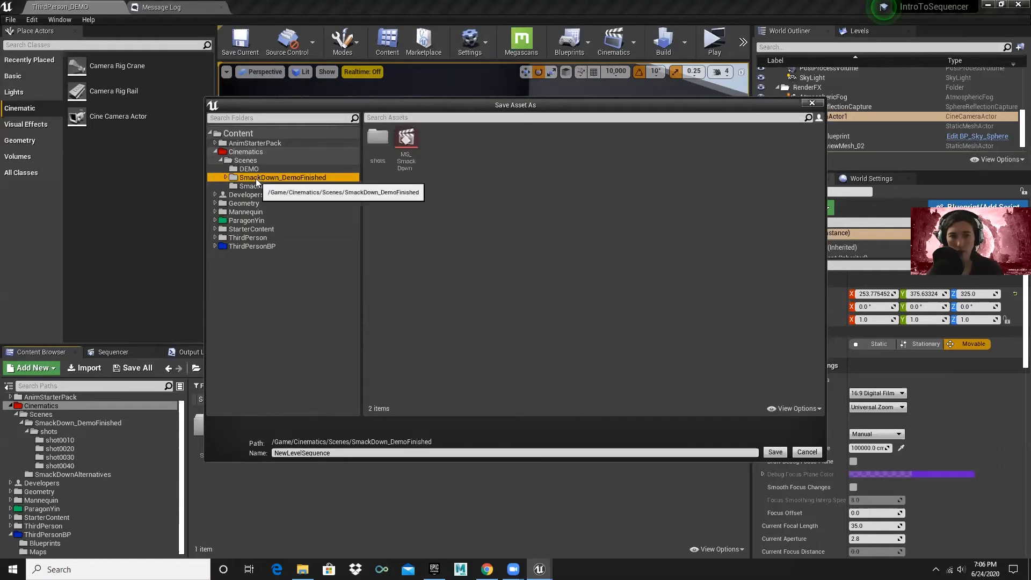
{"action": "left_click", "coordinate": [264, 169]}
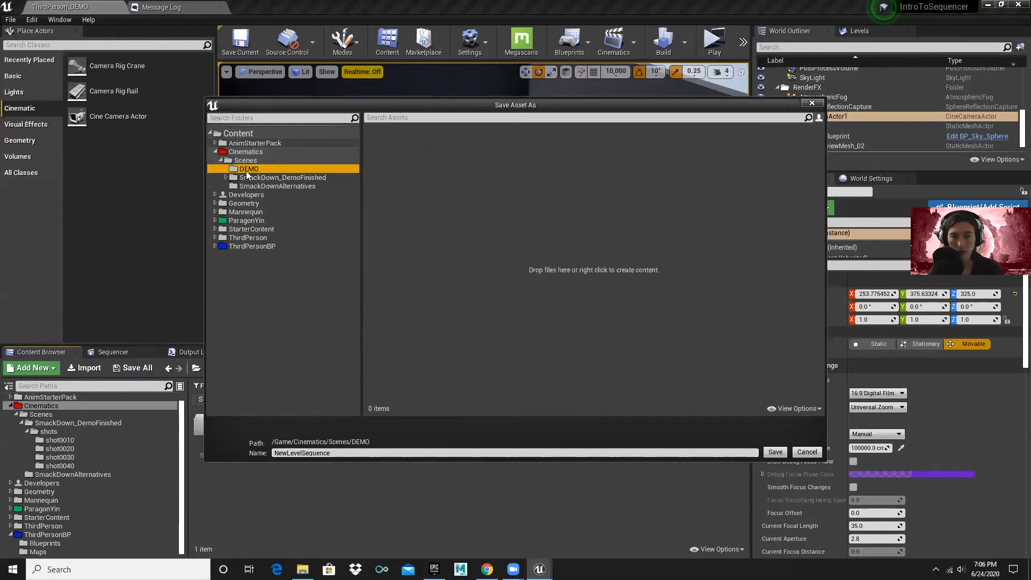
{"action": "left_click", "coordinate": [329, 453]}
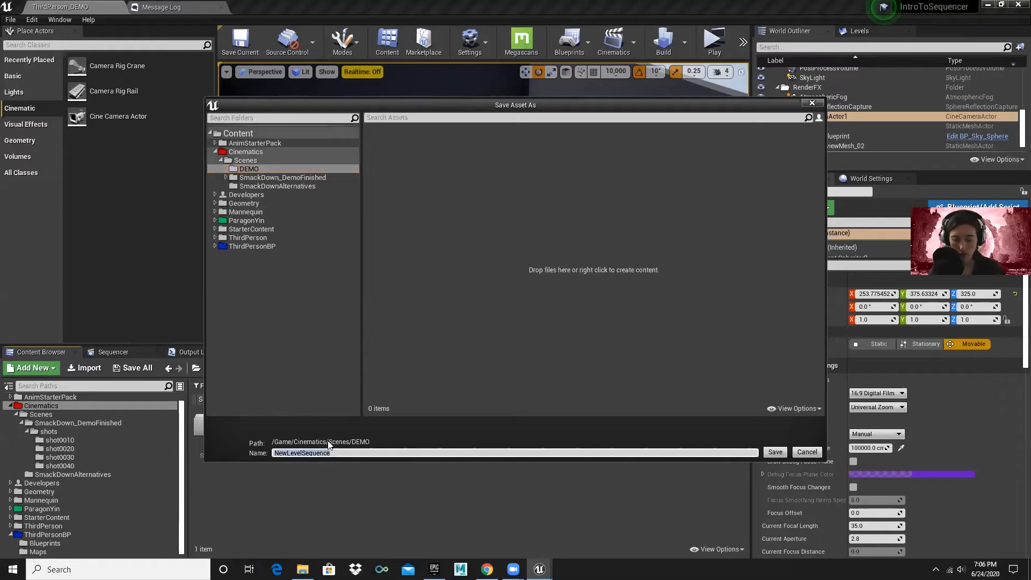
{"action": "type", "text": "MS_DEMO"}
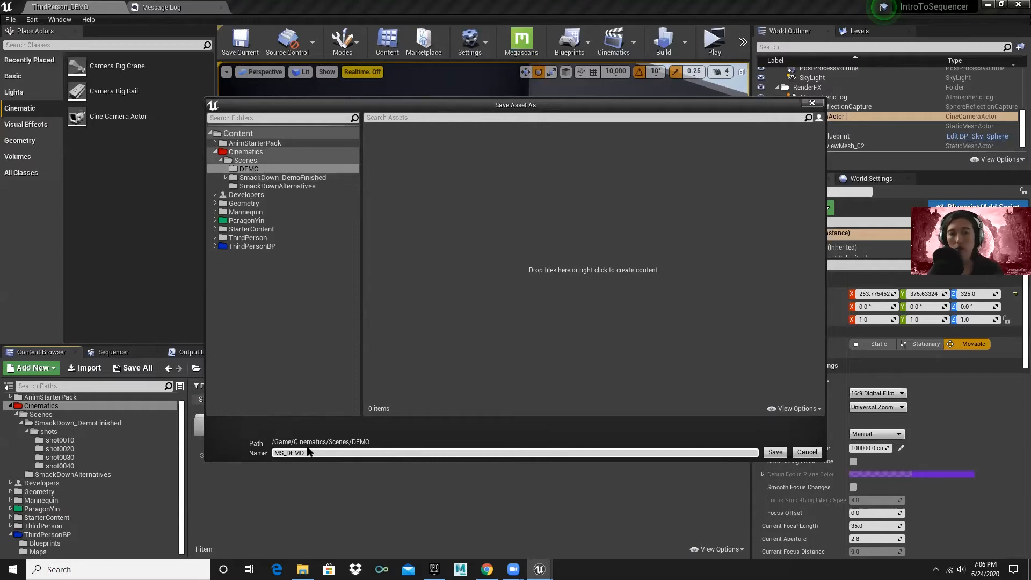
{"action": "left_click_drag", "start_coordinate": [312, 452], "coordinate": [261, 453]}
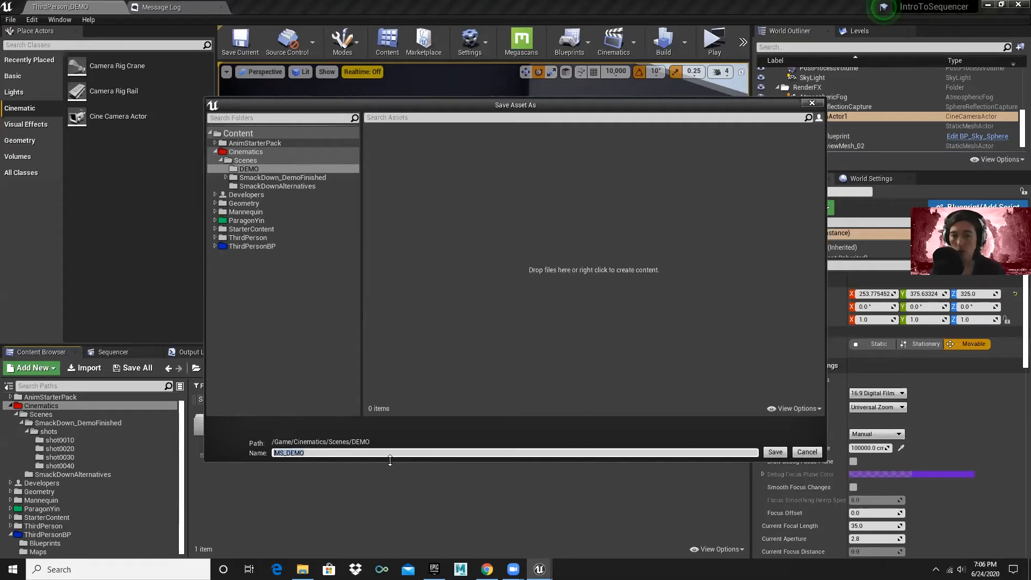
{"action": "left_click", "coordinate": [775, 451]}
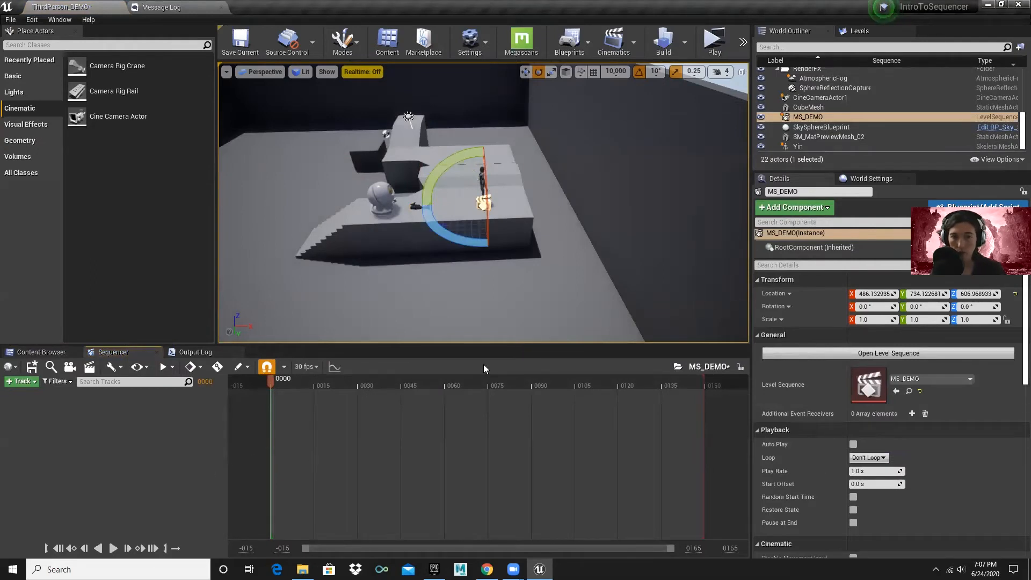
- Switch to the Google Slides presentation to view the Add Shots Track slide, and return to Unreal Engine
{"action": "key", "text": "alt+Tab"}
{"action": "scroll", "coordinate": [42, 425], "scroll_direction": "down", "scroll_amount": 2}
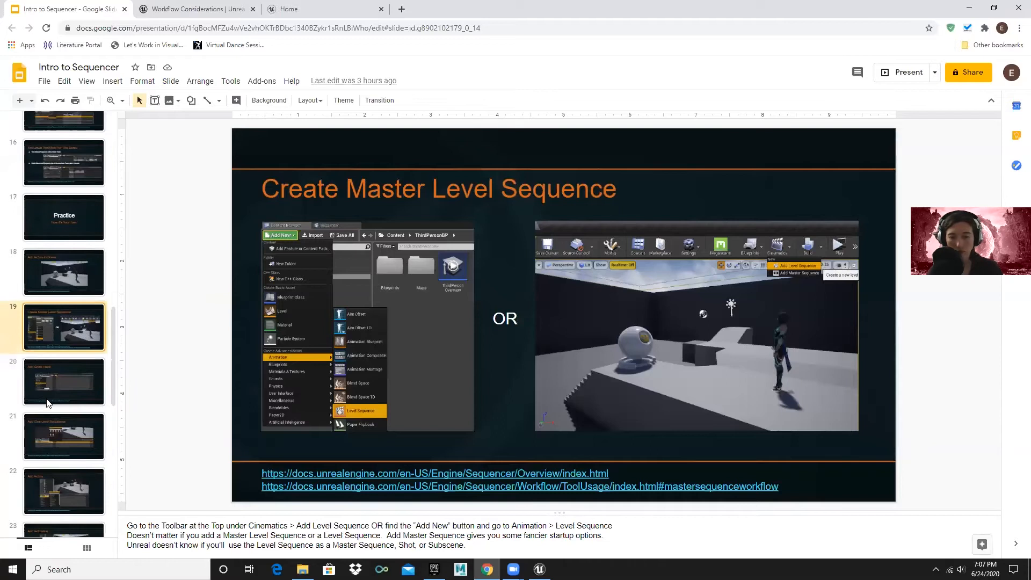
{"action": "left_click", "coordinate": [49, 404]}
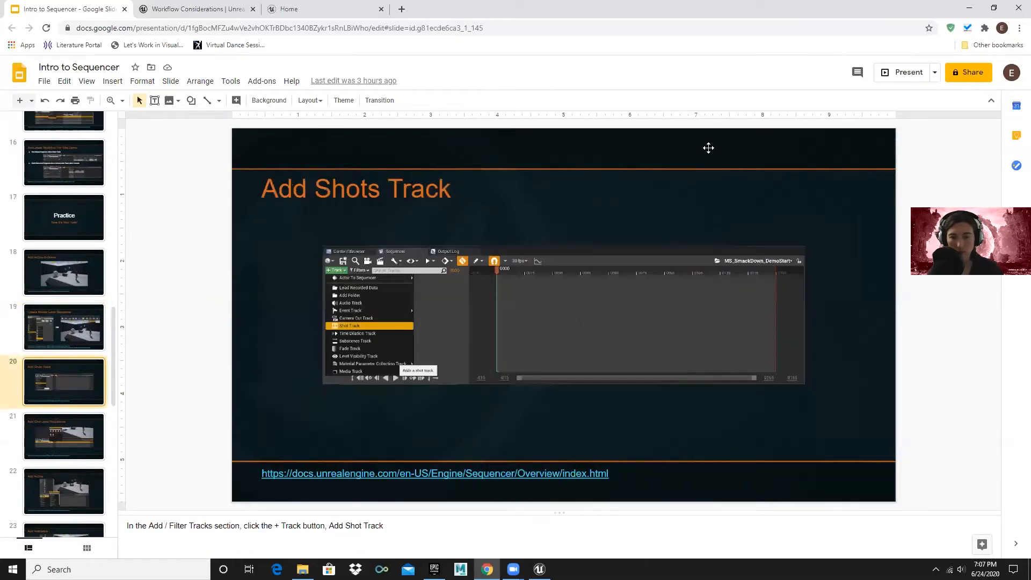
{"action": "key", "text": "alt+Tab"}
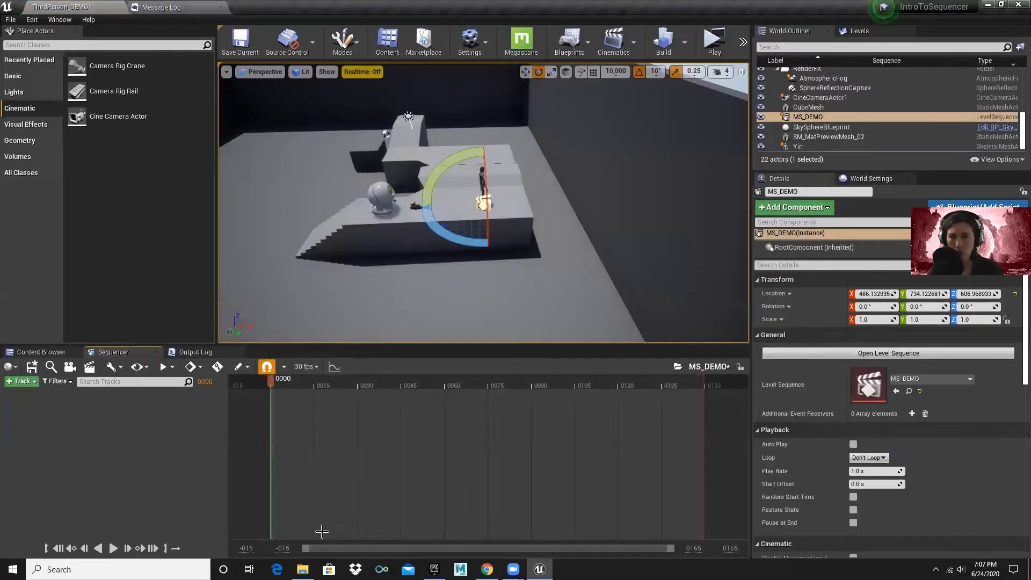
- Add a Shot Track to MS_DEMO and insert a new shot saved as shot0010_01 in DEMO/shots/shot0010
{"action": "left_click", "coordinate": [22, 383]}
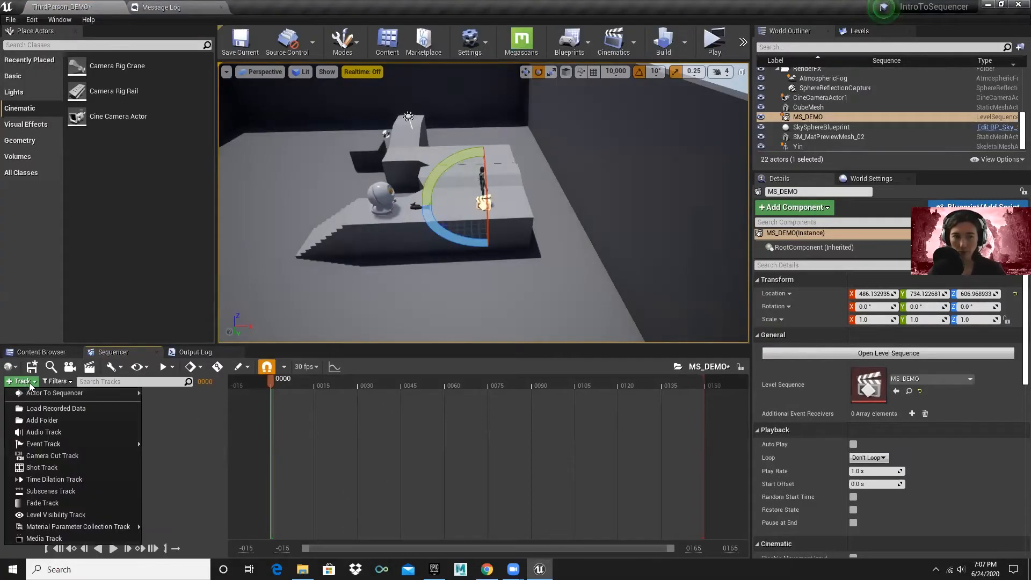
{"action": "left_click", "coordinate": [63, 466]}
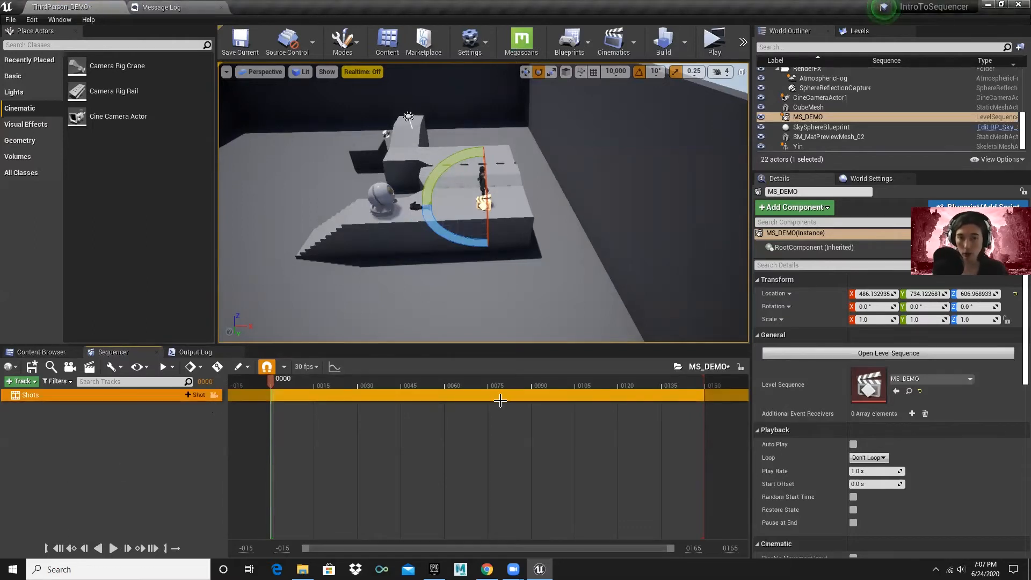
{"action": "left_click", "coordinate": [194, 395]}
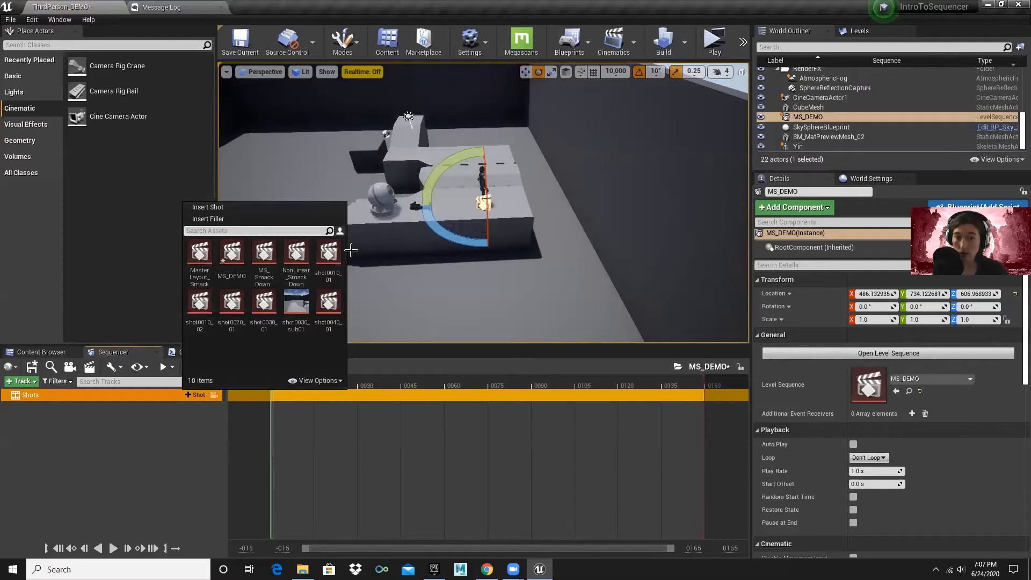
{"action": "left_click", "coordinate": [247, 208]}
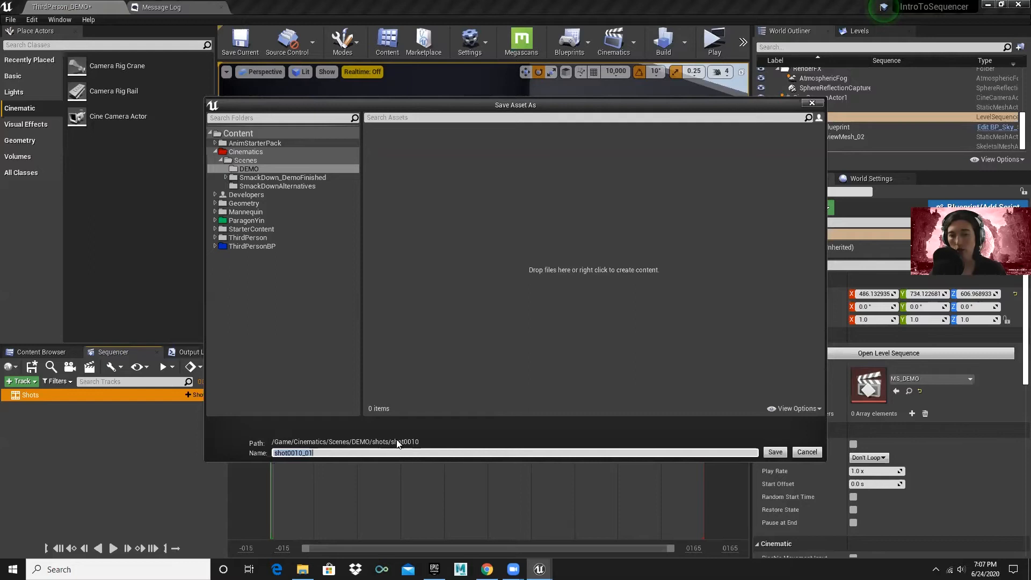
{"action": "left_click", "coordinate": [319, 456]}
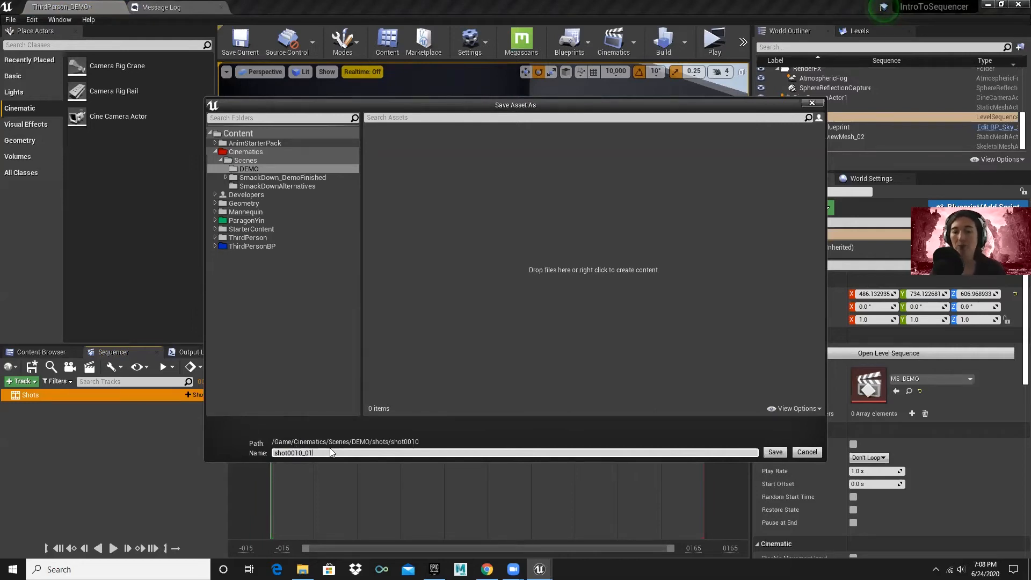
{"action": "left_click_drag", "start_coordinate": [316, 454], "coordinate": [307, 453]}
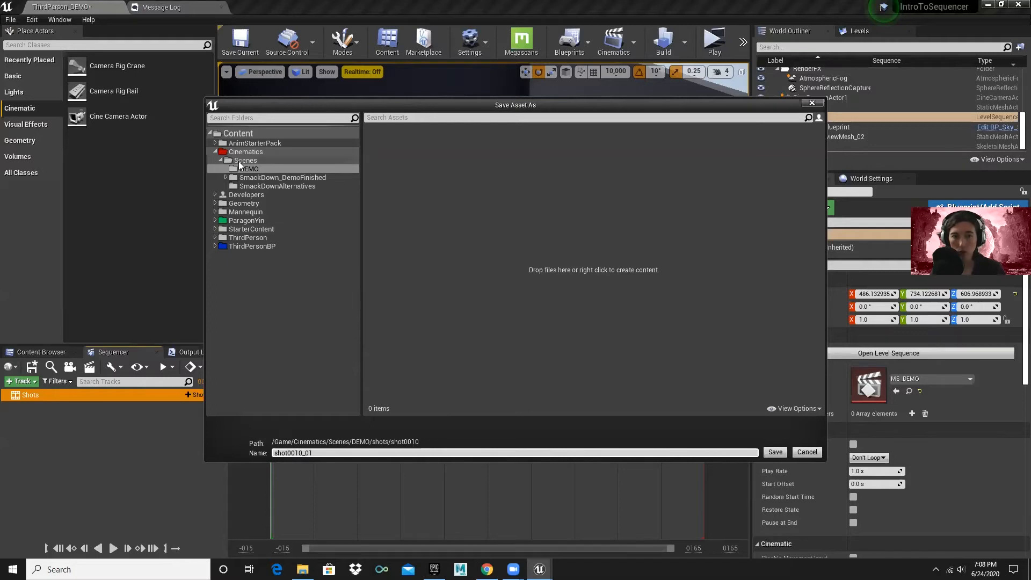
{"action": "left_click", "coordinate": [776, 454]}
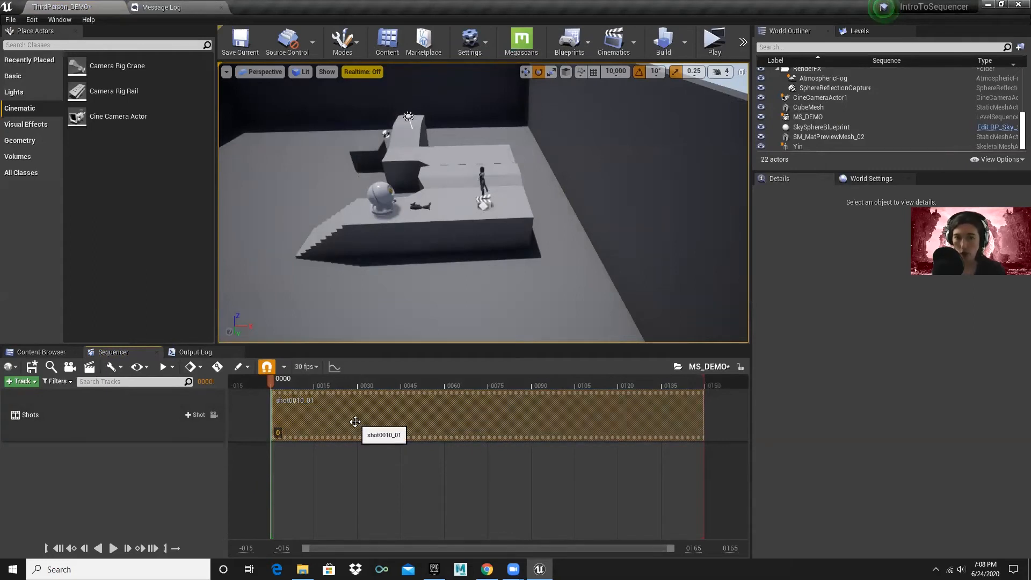
- Switch to Google Slides to view the Add Shot Level Sequences and Add Actors slides, and return to Unreal Engine
{"action": "key", "text": "alt+Tab"}
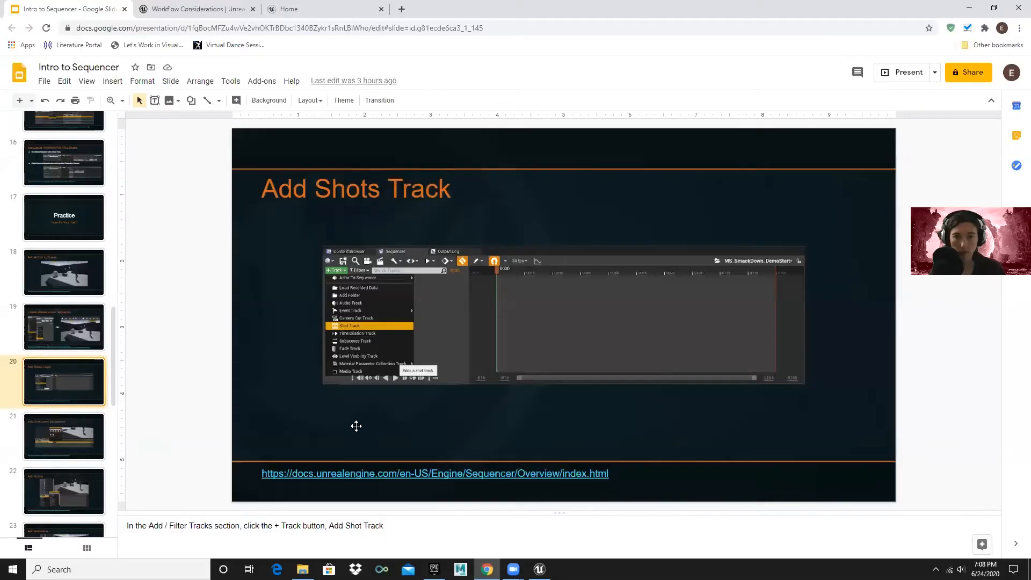
{"action": "left_click", "coordinate": [85, 436]}
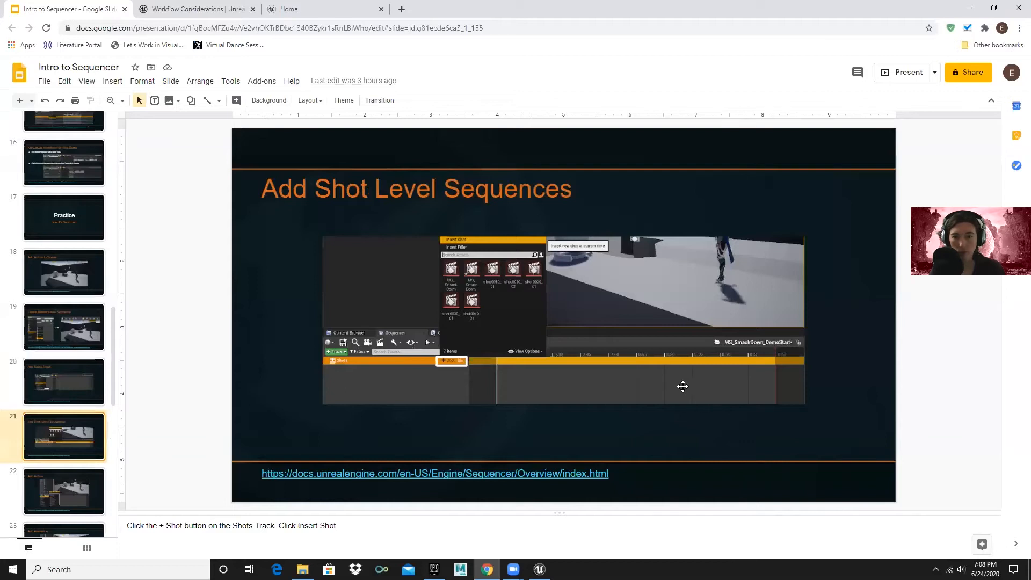
{"action": "key", "text": "Down"}
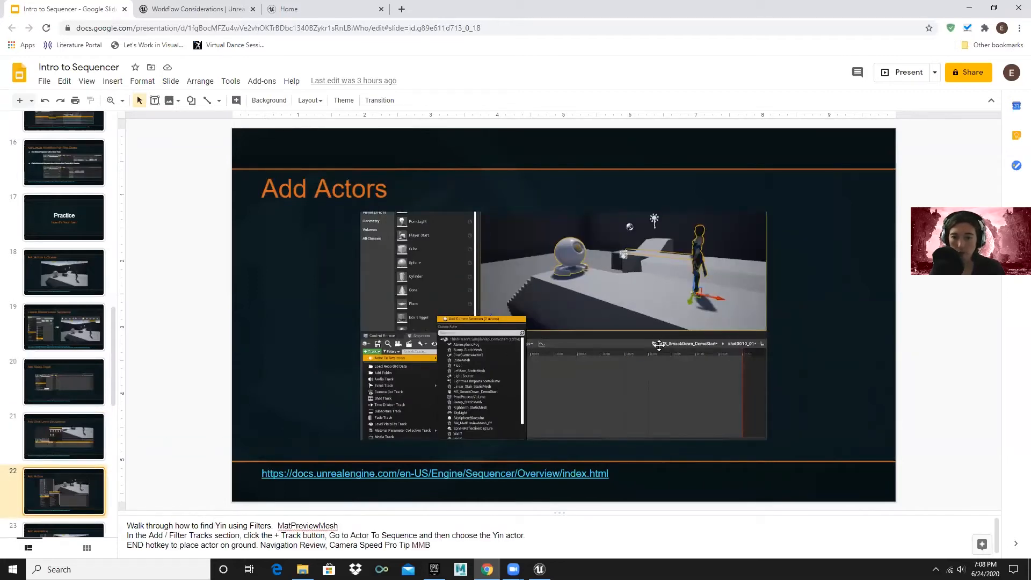
{"action": "key", "text": "alt+Tab"}
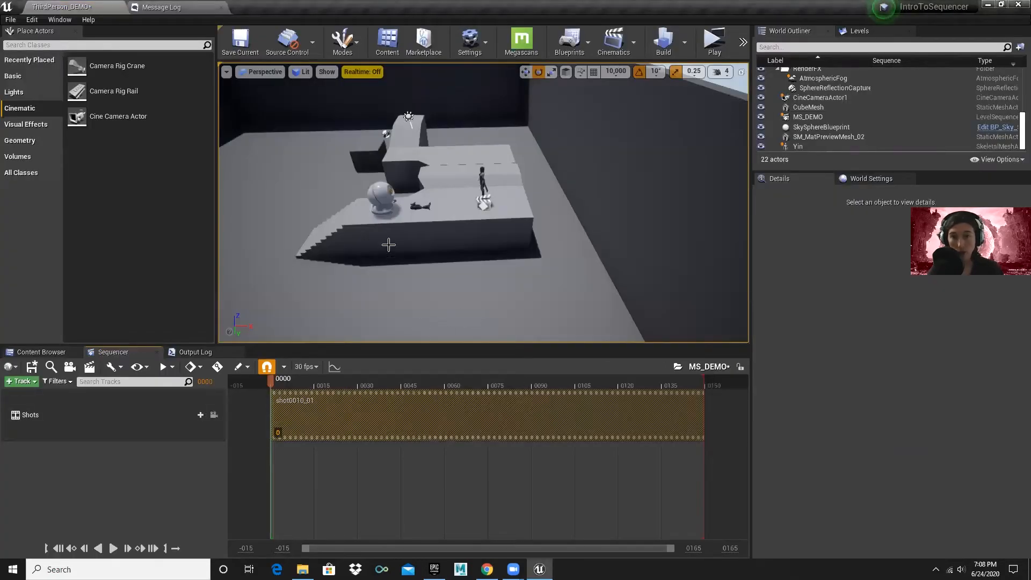
- Open the shot0010_01 sequence from the Shots track, and return to the MS_DEMO master sequence
{"action": "double_click", "coordinate": [386, 409]}
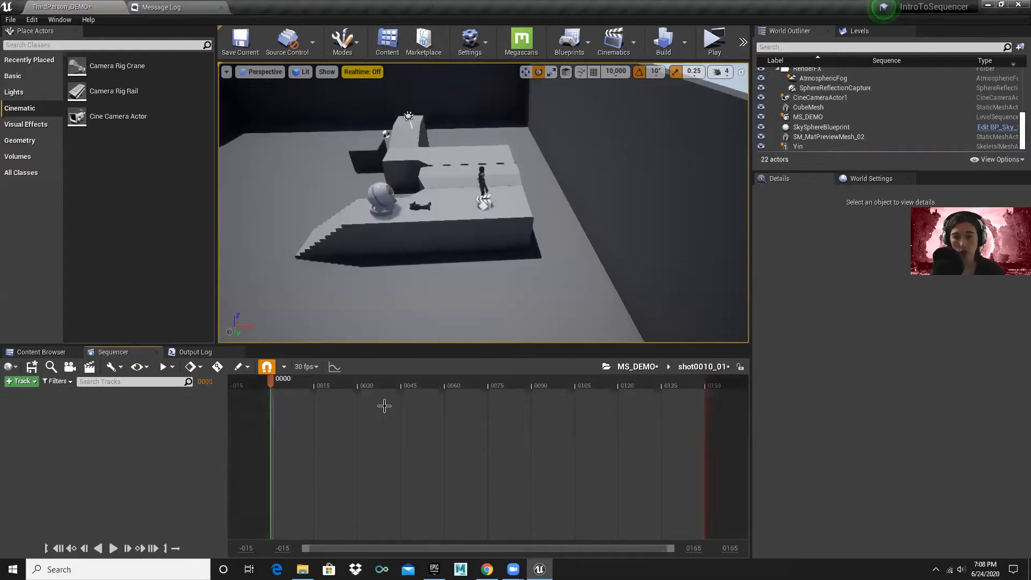
{"action": "left_click", "coordinate": [624, 367]}
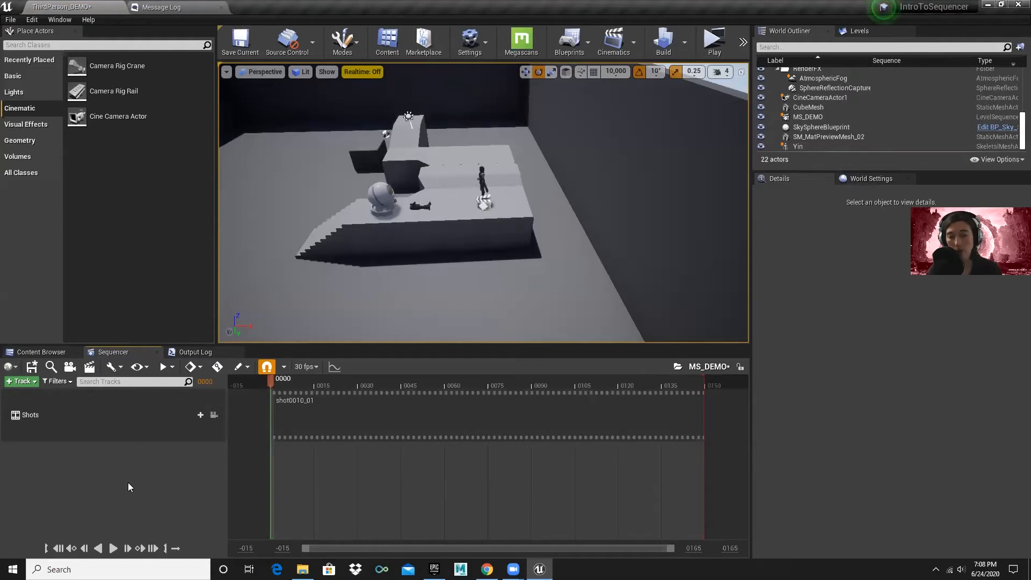
- Select SM_MatPreviewMesh_02 and Yin one after the other in the viewport, and open shot0010_01 from the Shots track
{"action": "left_click", "coordinate": [381, 198]}
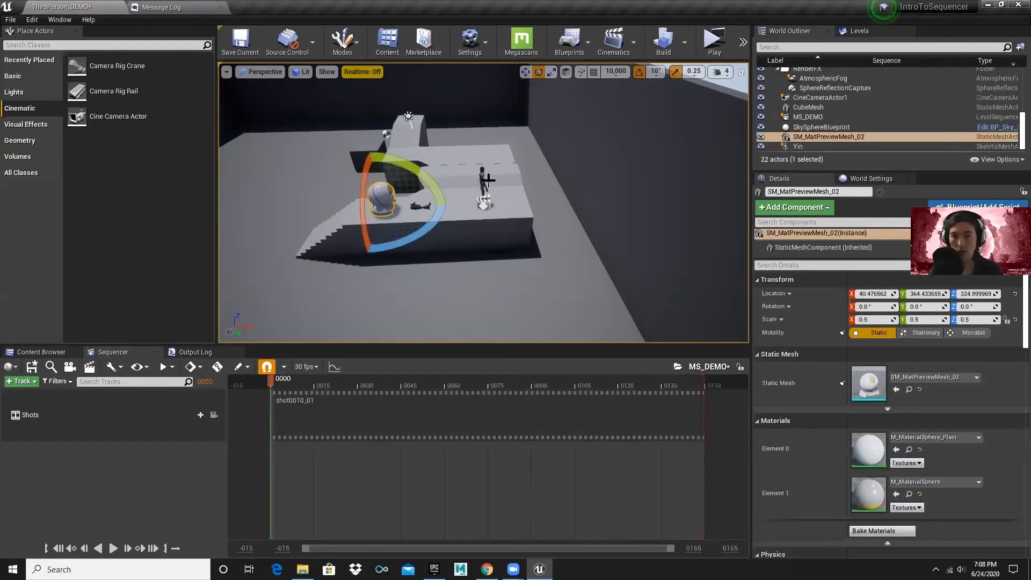
{"action": "left_click", "coordinate": [481, 177]}
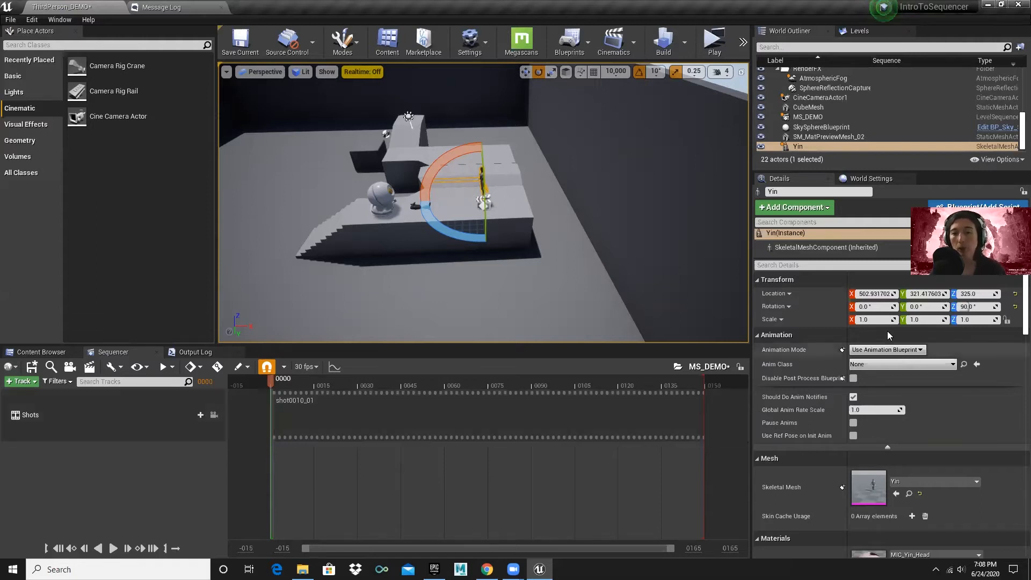
{"action": "double_click", "coordinate": [454, 417]}
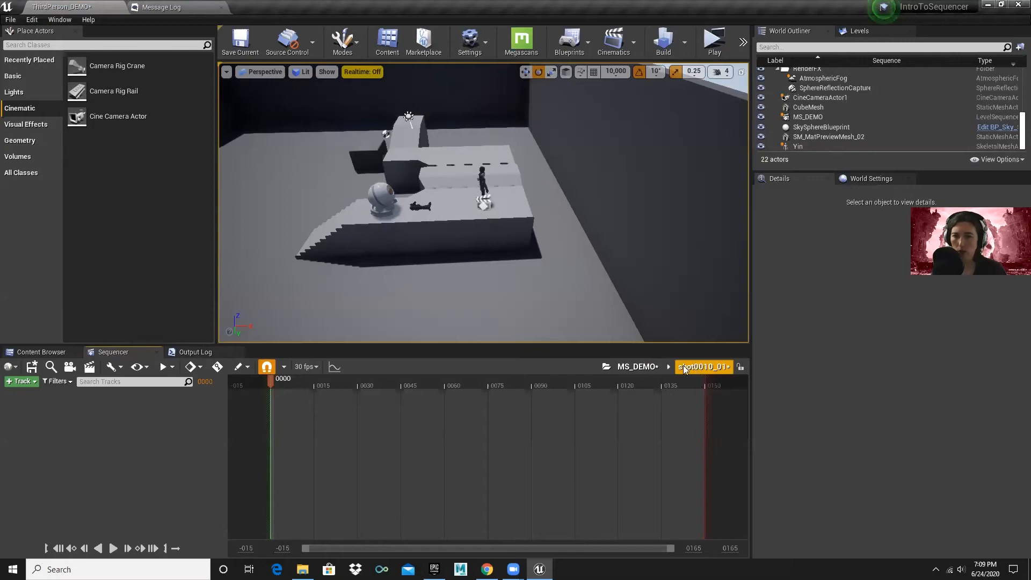
- Select SM_MatPreviewMesh_02 and Yin together, add the current selection to shot0010_01, and undo the addition
{"action": "left_click", "coordinate": [383, 197]}
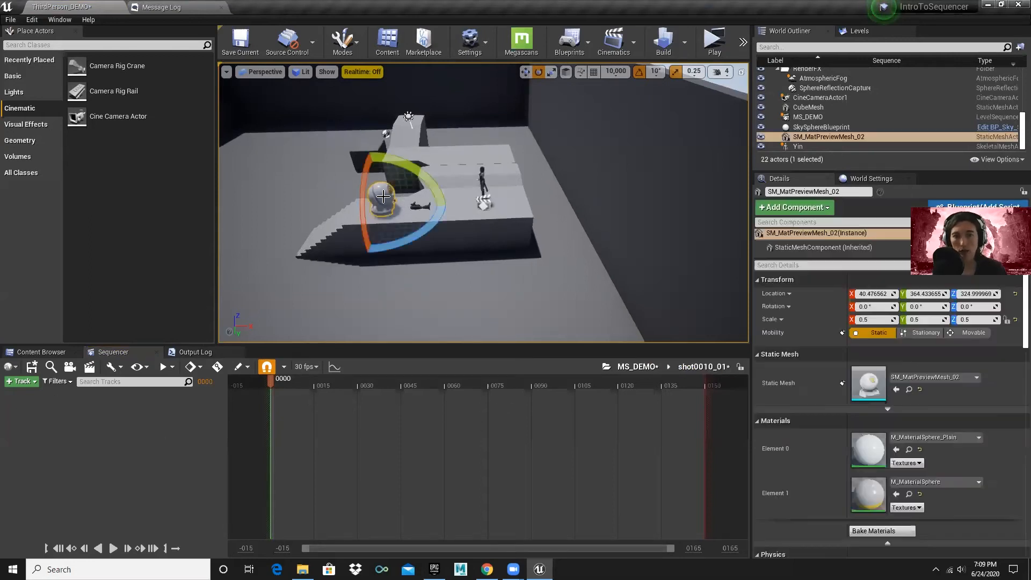
{"action": "left_click", "coordinate": [481, 174], "text": "ctrl"}
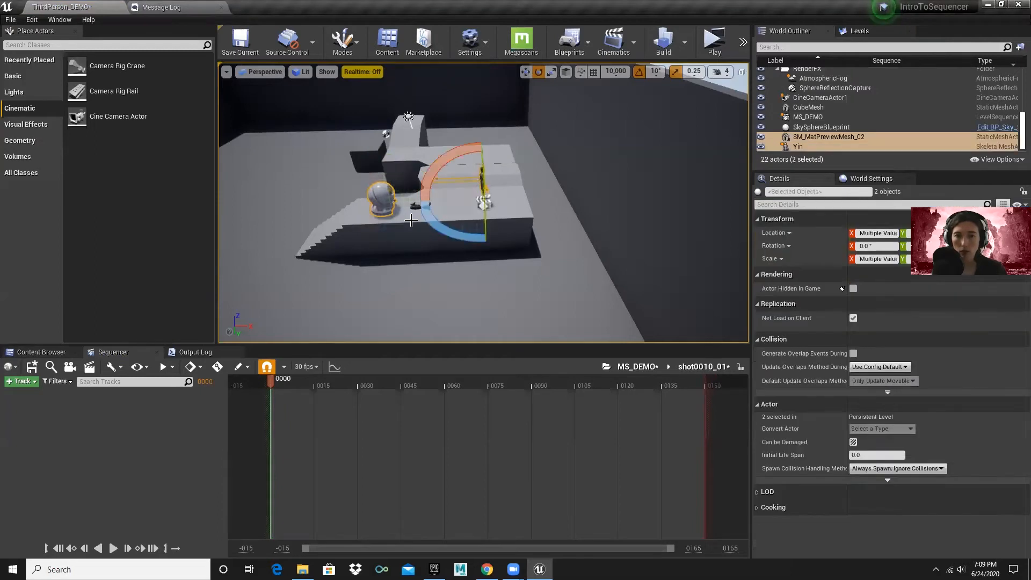
{"action": "left_click", "coordinate": [16, 383]}
{"action": "mouse_move", "coordinate": [22, 393]}
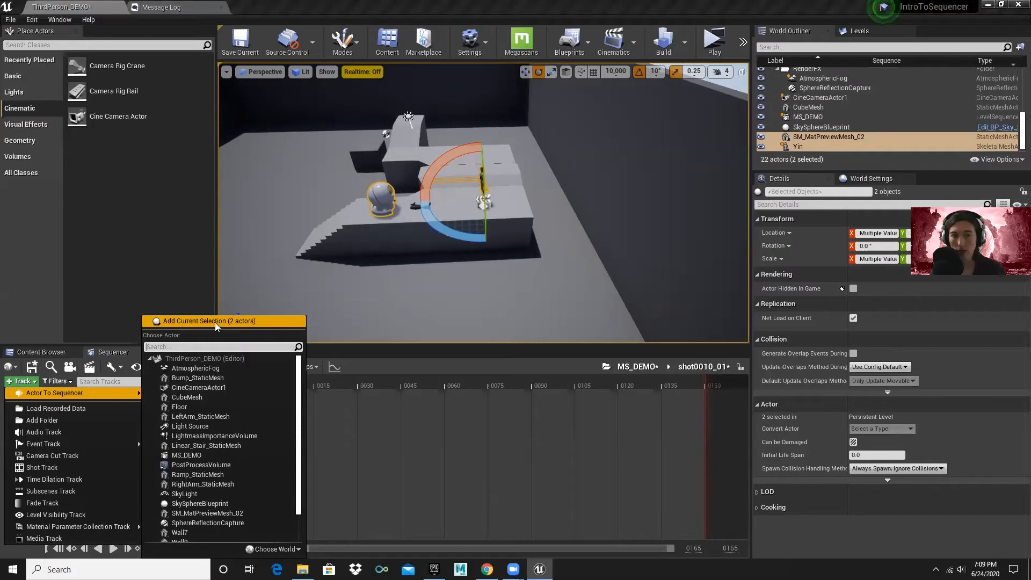
{"action": "left_click", "coordinate": [272, 320]}
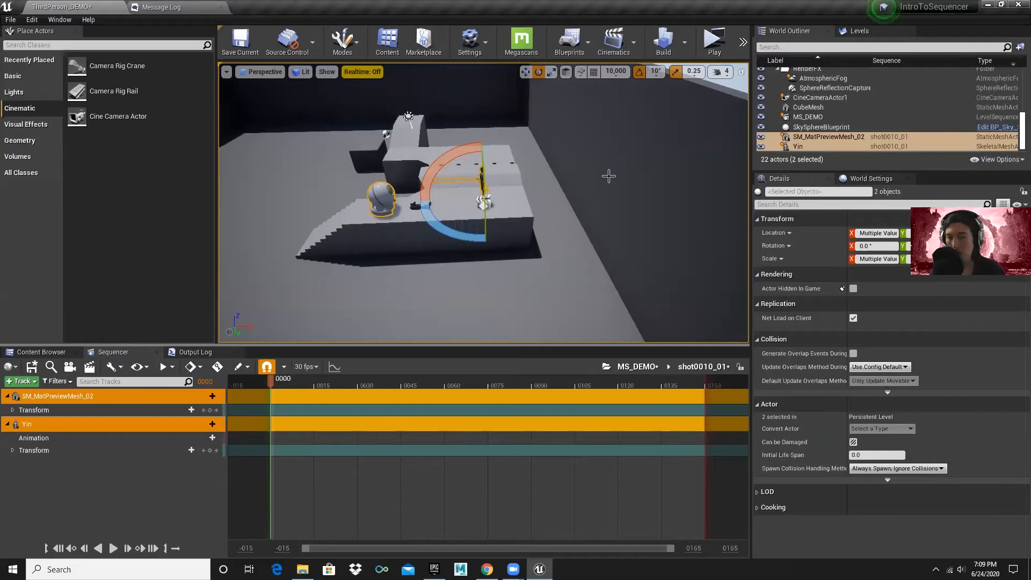
{"action": "key", "text": "ctrl+z"}
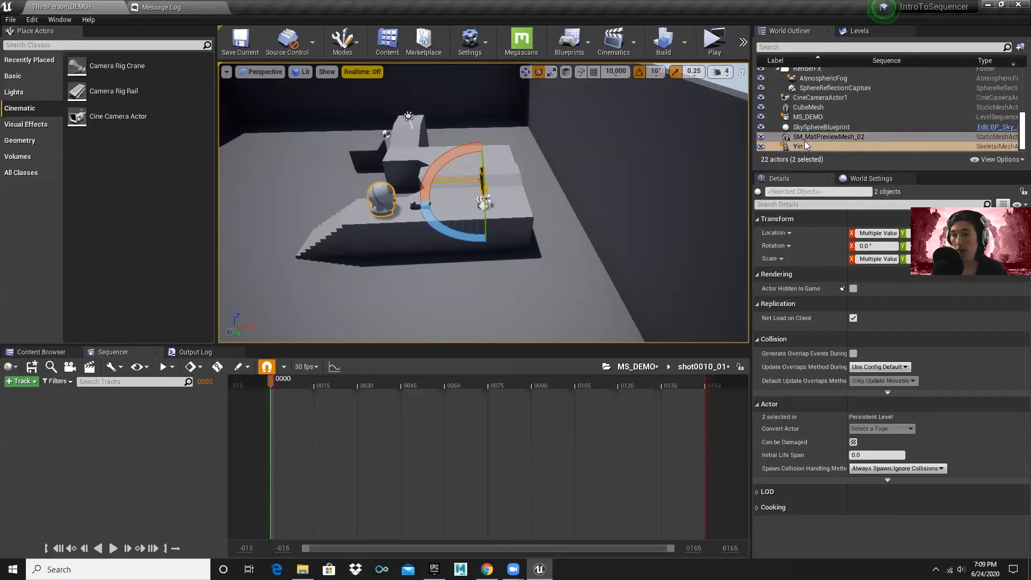
- Bring both selected actors from the World Outliner into shot0010_01's track list, and undo the addition
{"action": "left_click_drag", "start_coordinate": [809, 137], "coordinate": [130, 428]}
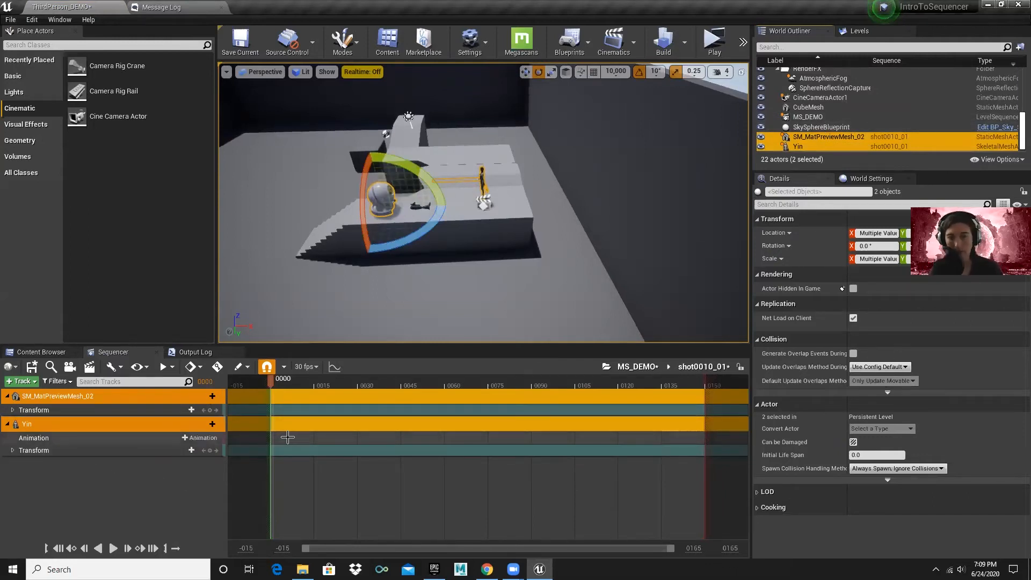
{"action": "key", "text": "ctrl+z"}
- Add SM_MatPreviewMesh_02 to shot0010_01 as the current selection, and add Yin by choosing it from the actor list
{"action": "left_click", "coordinate": [368, 204]}
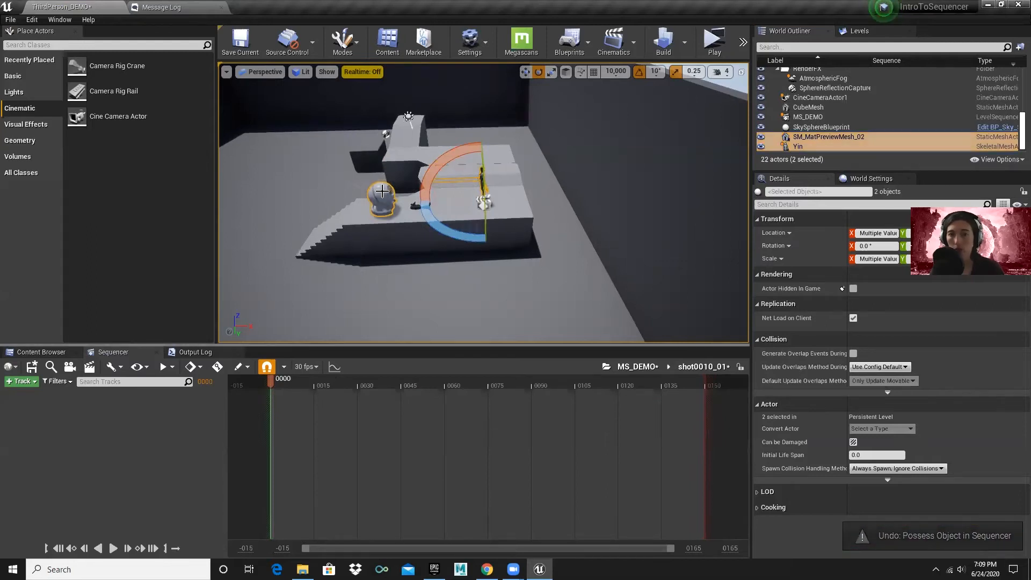
{"action": "left_click", "coordinate": [21, 382]}
{"action": "mouse_move", "coordinate": [82, 391]}
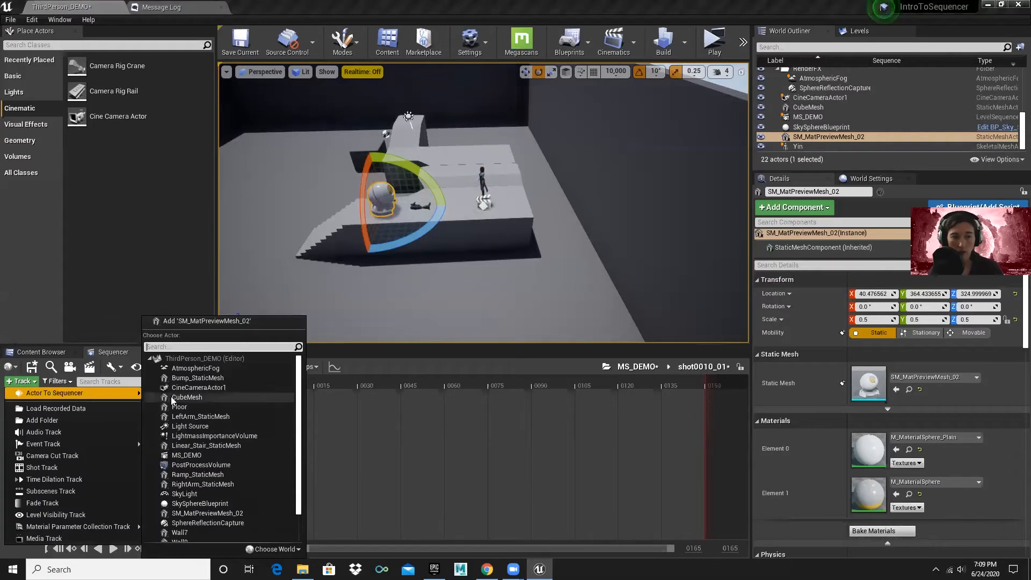
{"action": "left_click", "coordinate": [193, 321]}
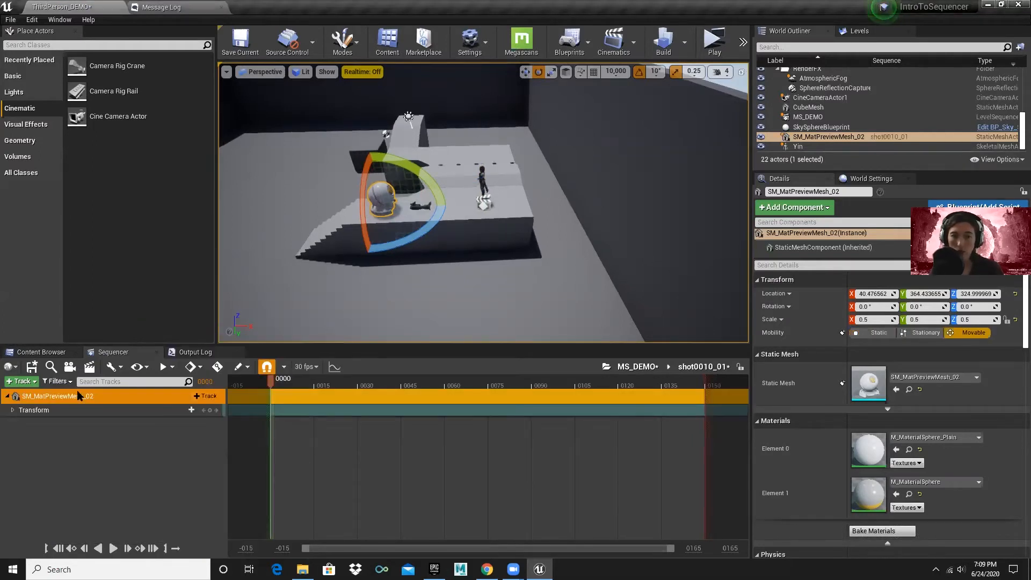
{"action": "left_click", "coordinate": [23, 382]}
{"action": "mouse_move", "coordinate": [62, 394]}
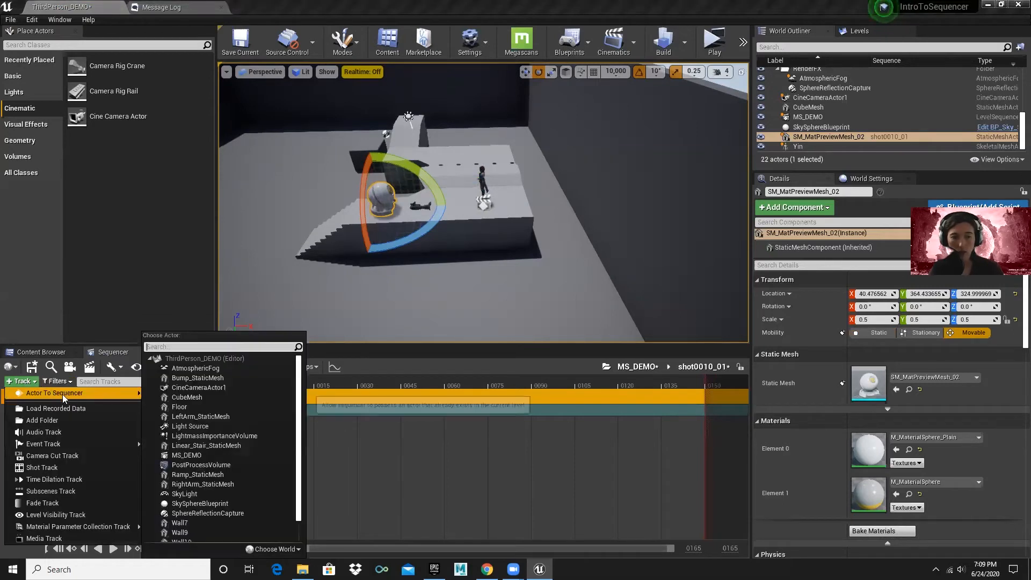
{"action": "scroll", "coordinate": [219, 412], "scroll_direction": "down", "scroll_amount": 2}
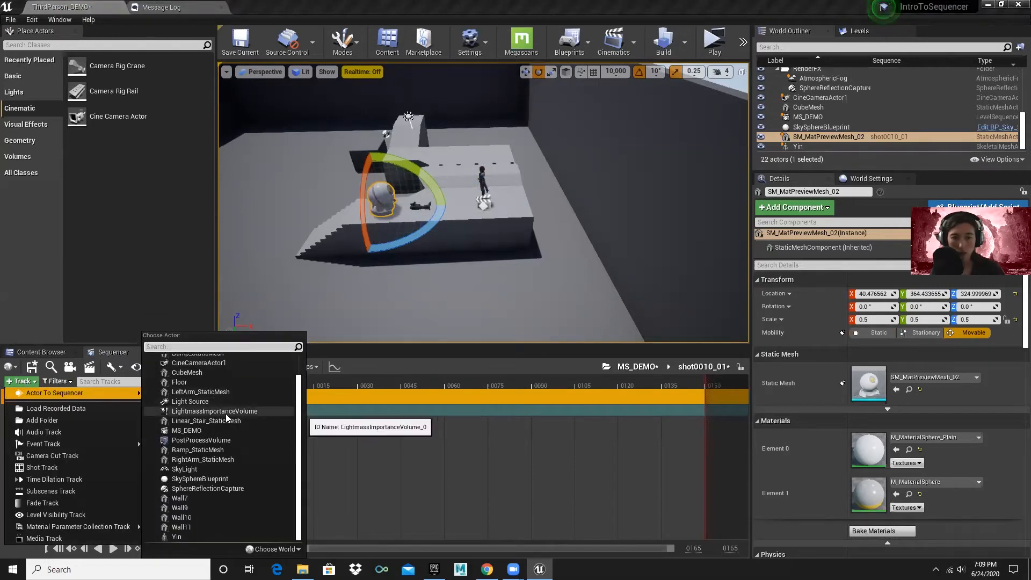
{"action": "left_click", "coordinate": [208, 538]}
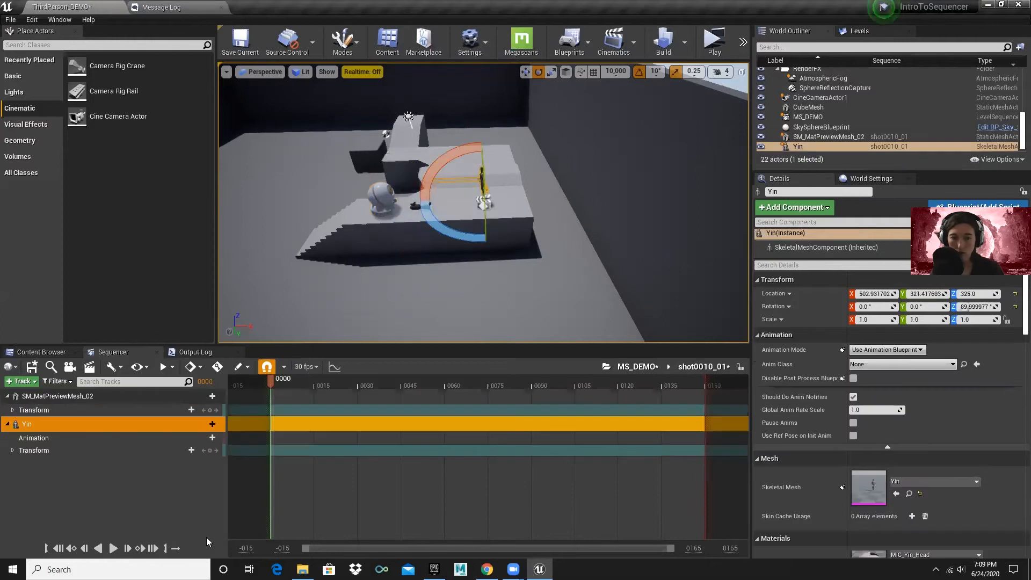
- Delete the Yin and SM_MatPreviewMesh_02 tracks from shot0010_01
{"action": "left_click", "coordinate": [47, 394]}
{"action": "left_click", "coordinate": [59, 424]}
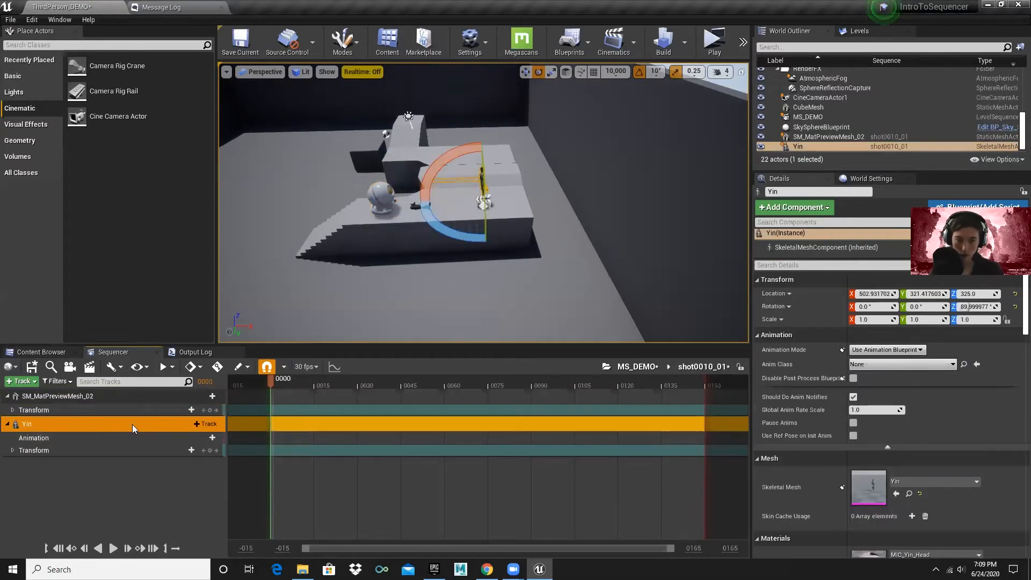
{"action": "key", "text": "Delete"}
{"action": "left_click", "coordinate": [107, 393]}
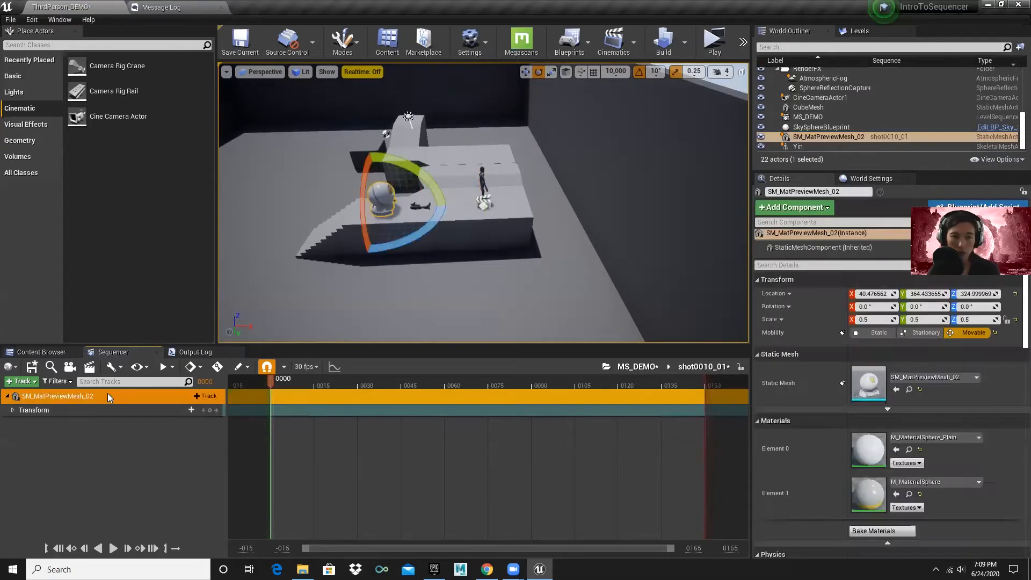
{"action": "key", "text": "Delete"}
- Select SM_MatPreviewMesh_02 and Yin in the viewport and add both actors to shot0010_01 in one operation
{"action": "left_click", "coordinate": [379, 198]}
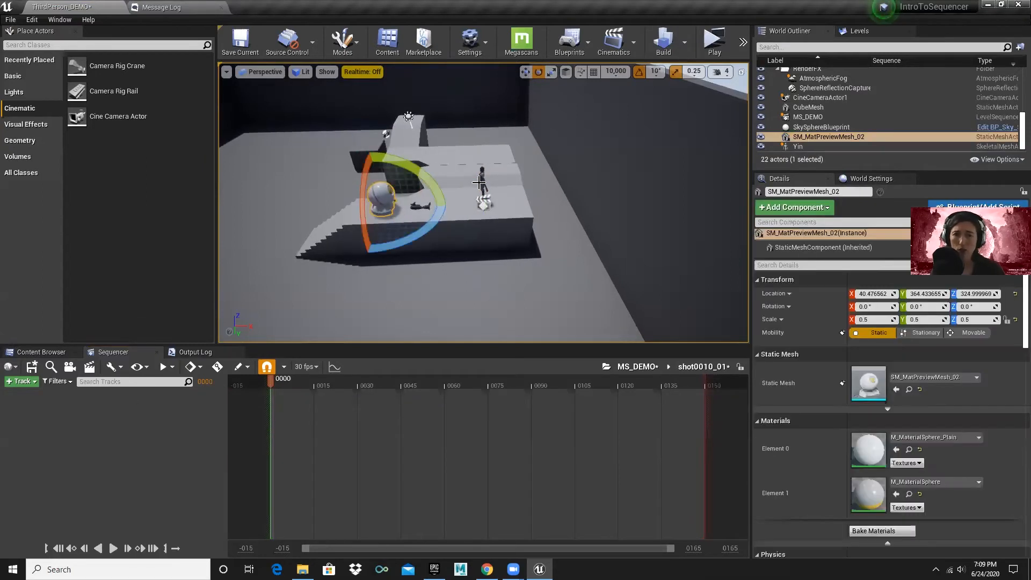
{"action": "left_click", "coordinate": [481, 177], "text": "ctrl"}
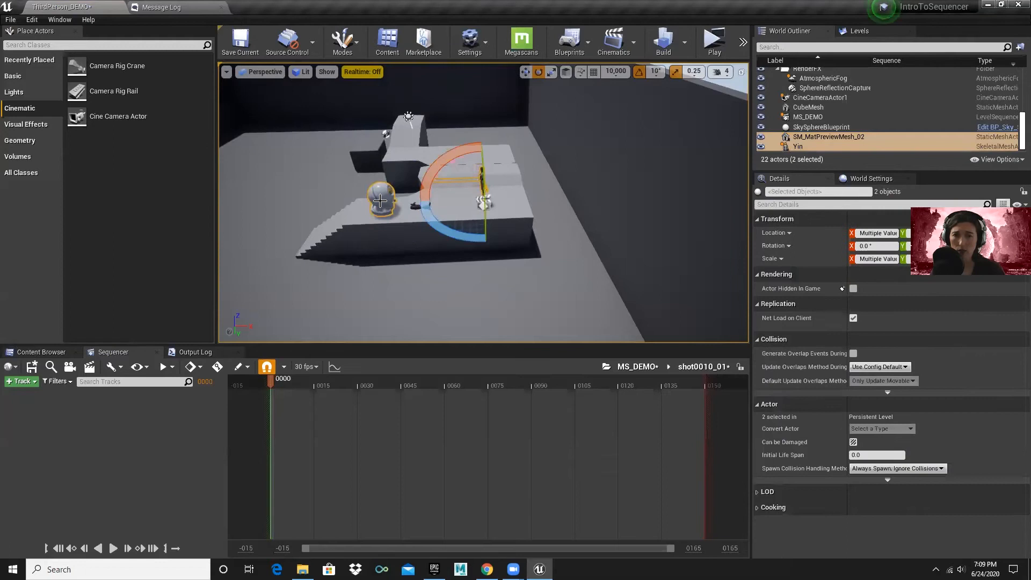
{"action": "left_click", "coordinate": [22, 382]}
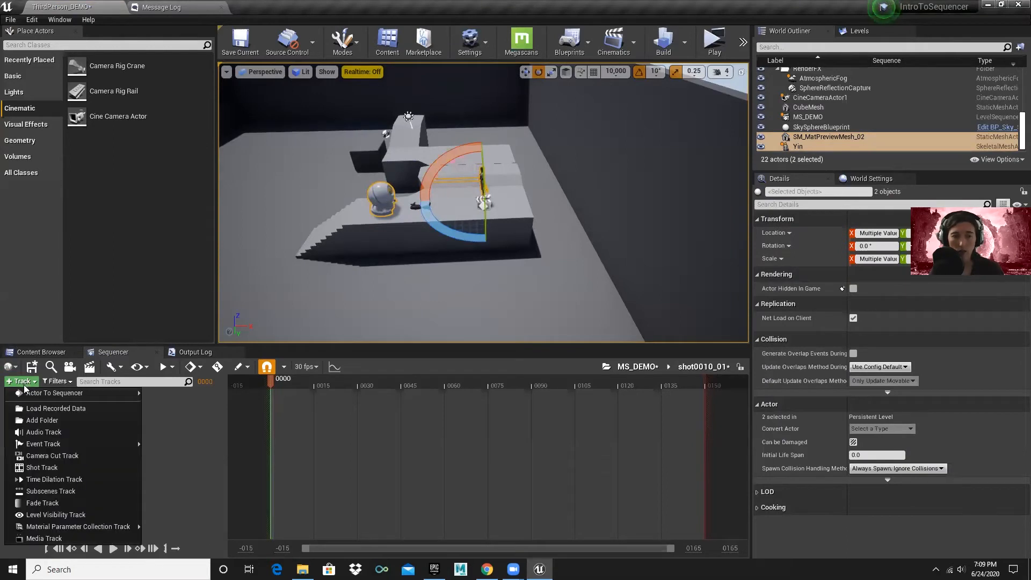
{"action": "mouse_move", "coordinate": [52, 394]}
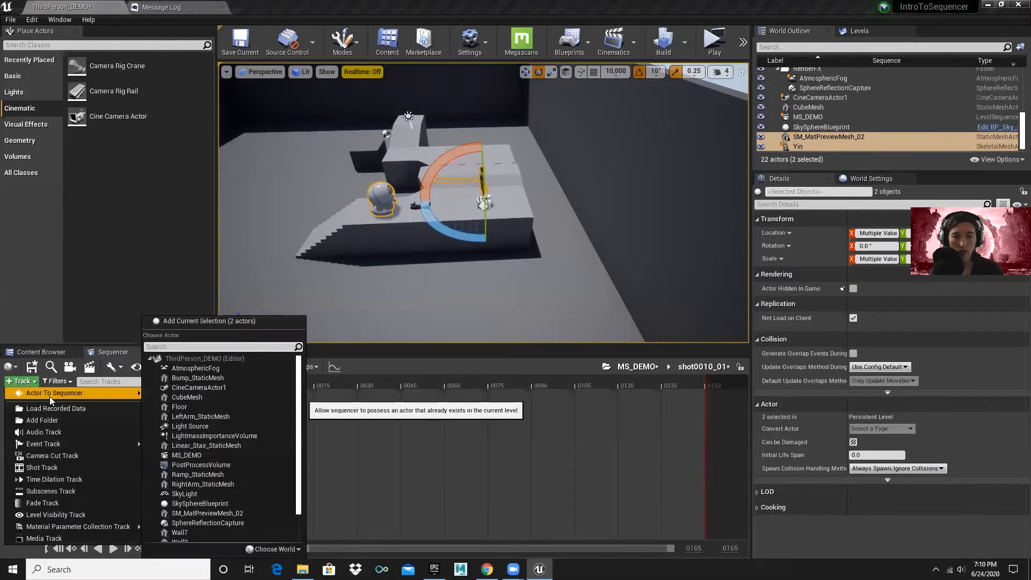
{"action": "left_click", "coordinate": [215, 321]}
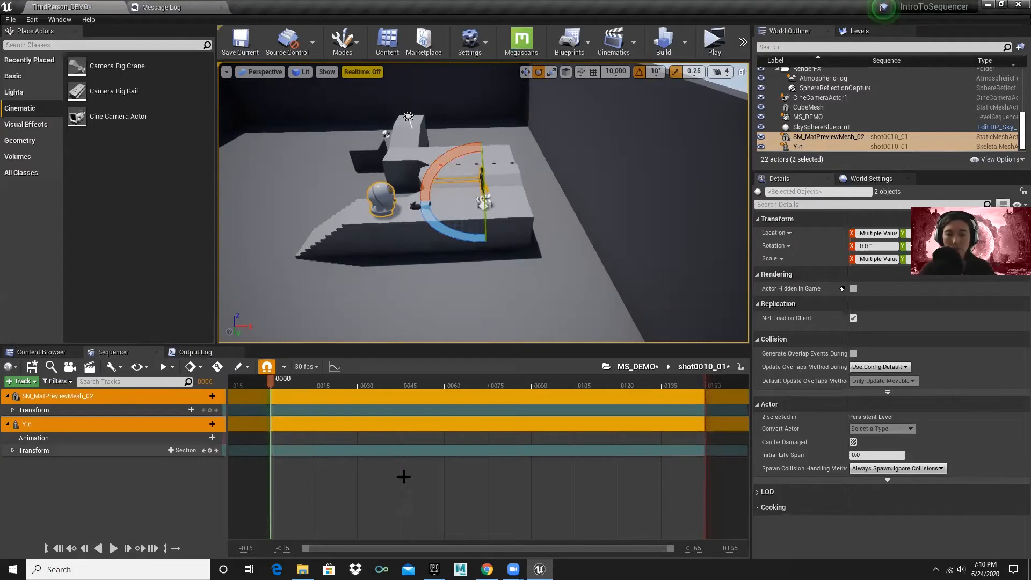
- Switch to Google Slides to view the Add Animation slide, and return to Unreal Engine
{"action": "key", "text": "alt+Tab"}
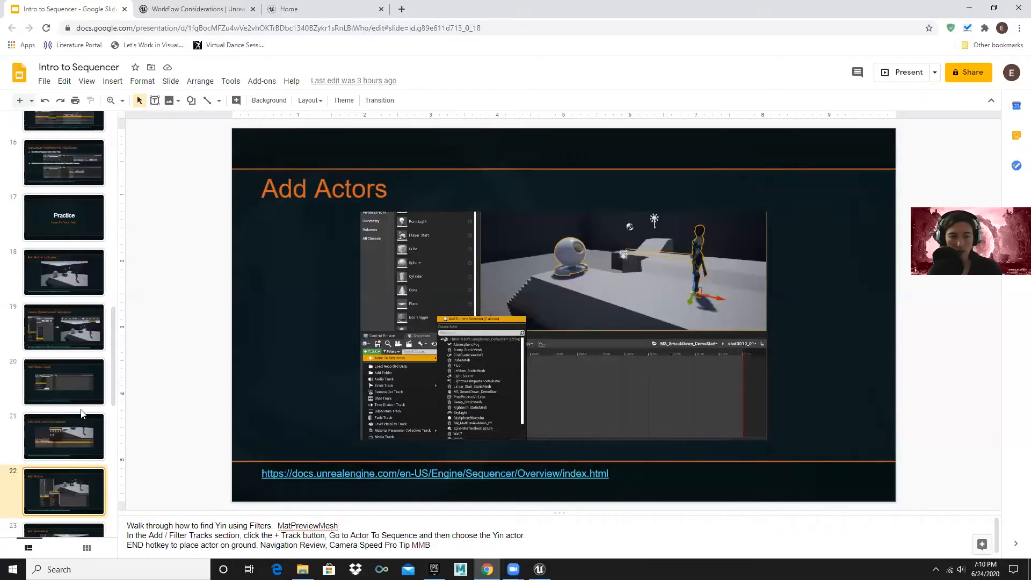
{"action": "scroll", "coordinate": [82, 412], "scroll_direction": "down", "scroll_amount": 3}
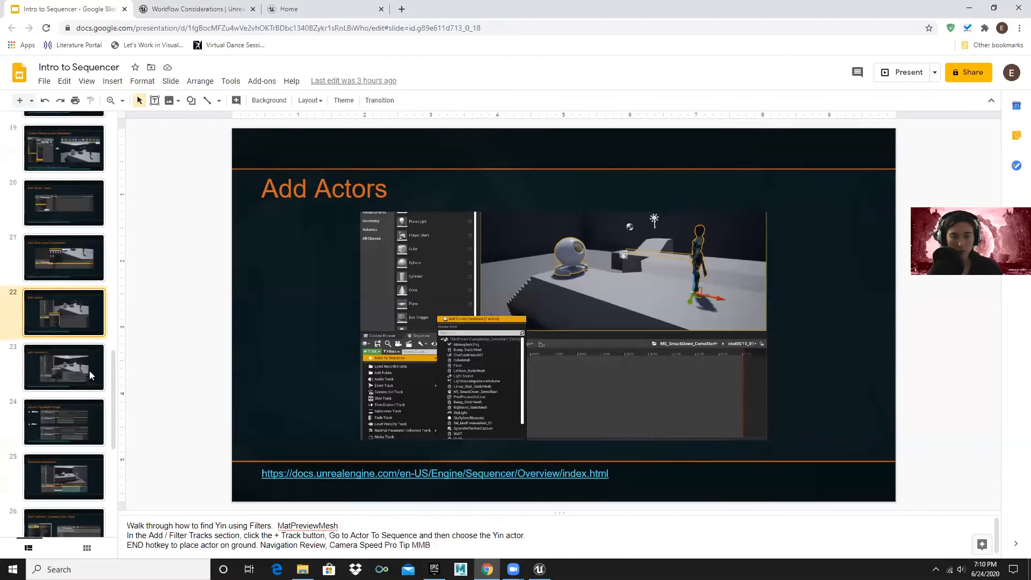
{"action": "left_click", "coordinate": [85, 389]}
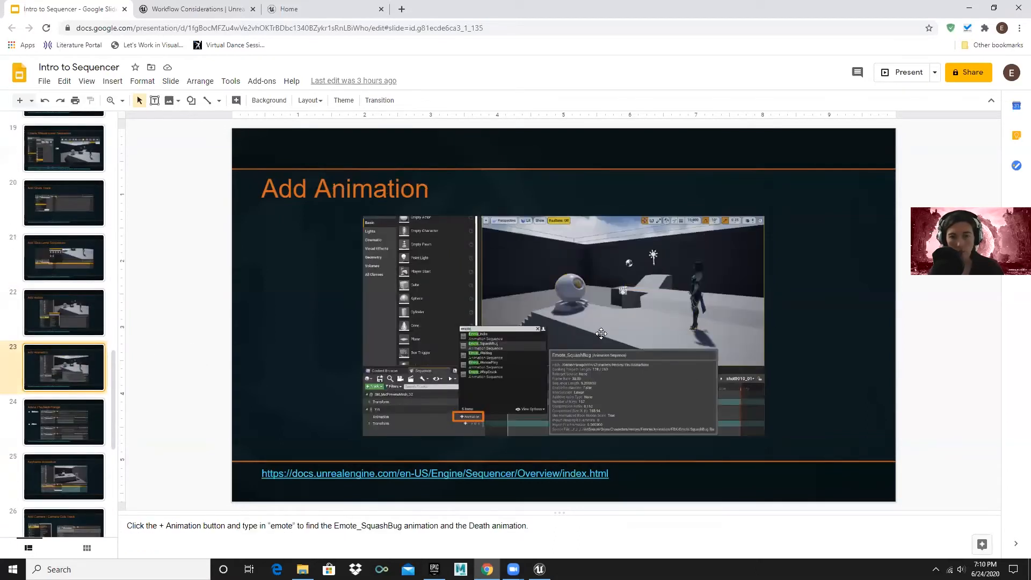
{"action": "key", "text": "alt+Tab"}
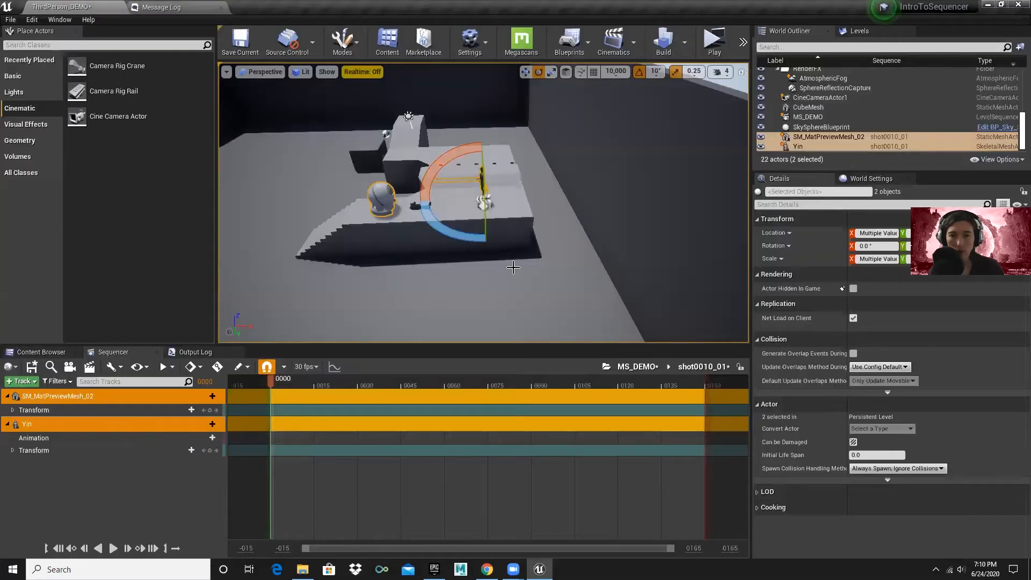
- Select CineCameraActor1 in the viewport, recheck the Add Animation slide in Google Slides, and return to Unreal Engine
{"action": "left_click", "coordinate": [92, 489]}
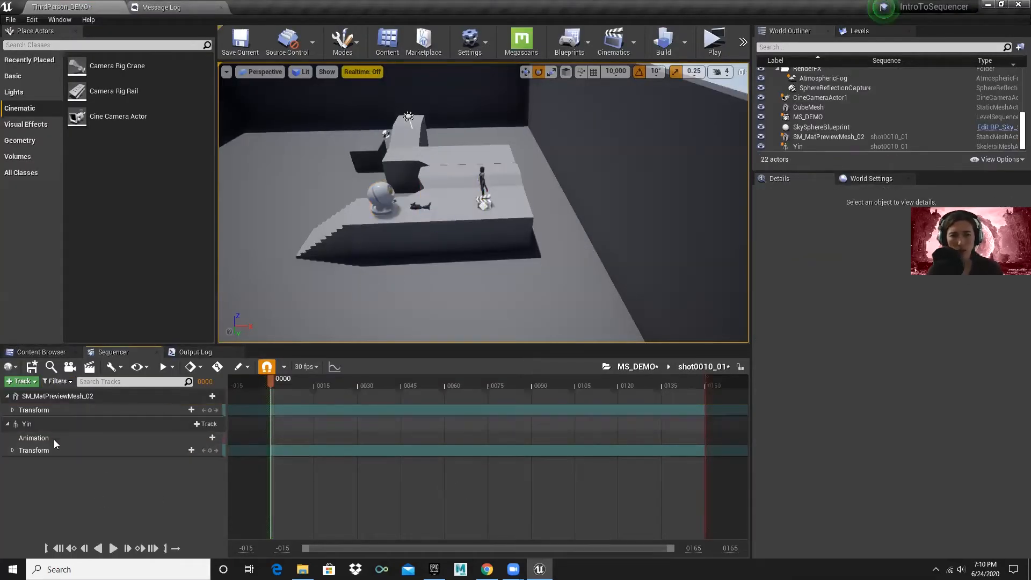
{"action": "left_click", "coordinate": [416, 206]}
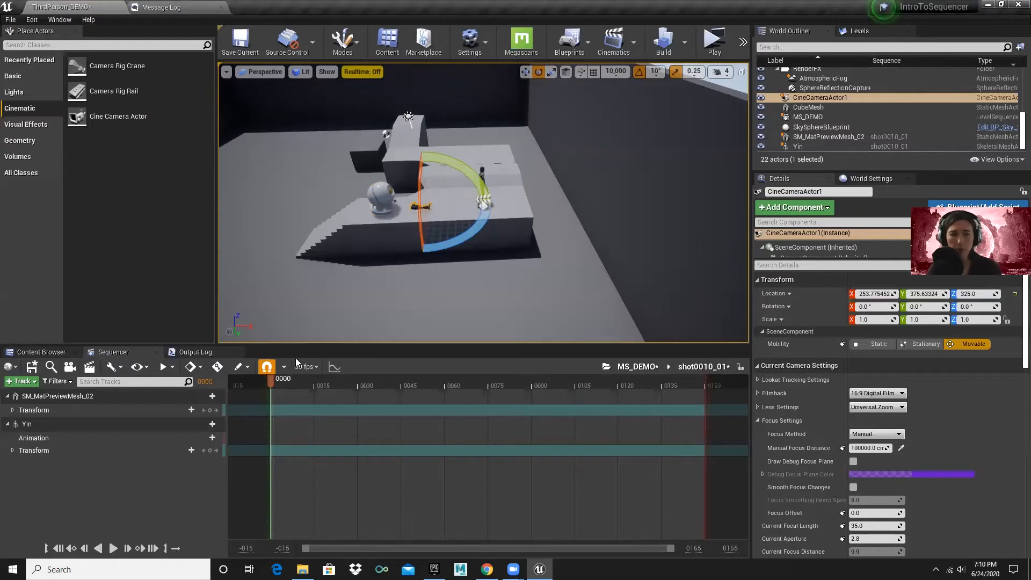
{"action": "key", "text": "alt+Tab"}
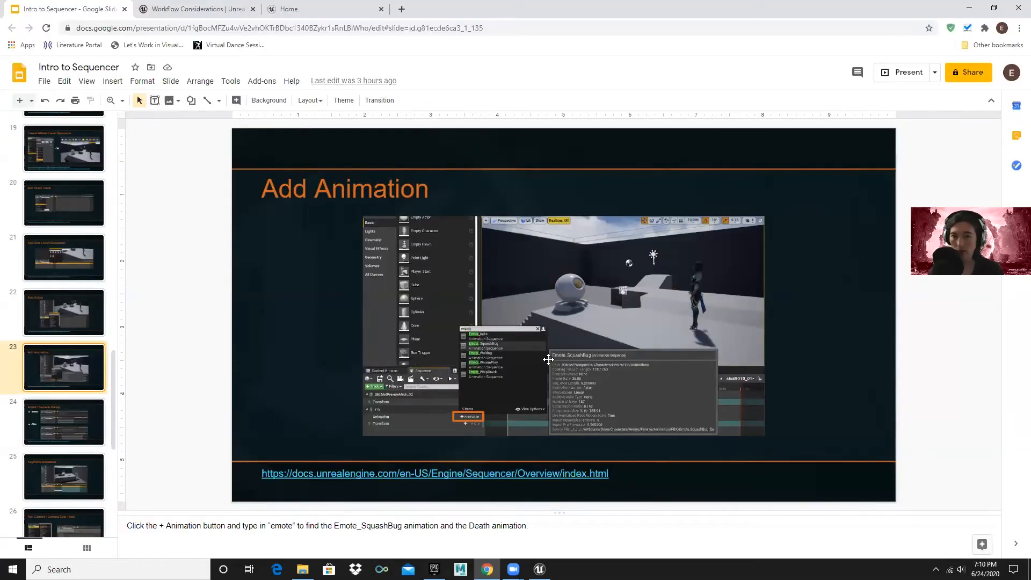
{"action": "key", "text": "alt+Tab"}
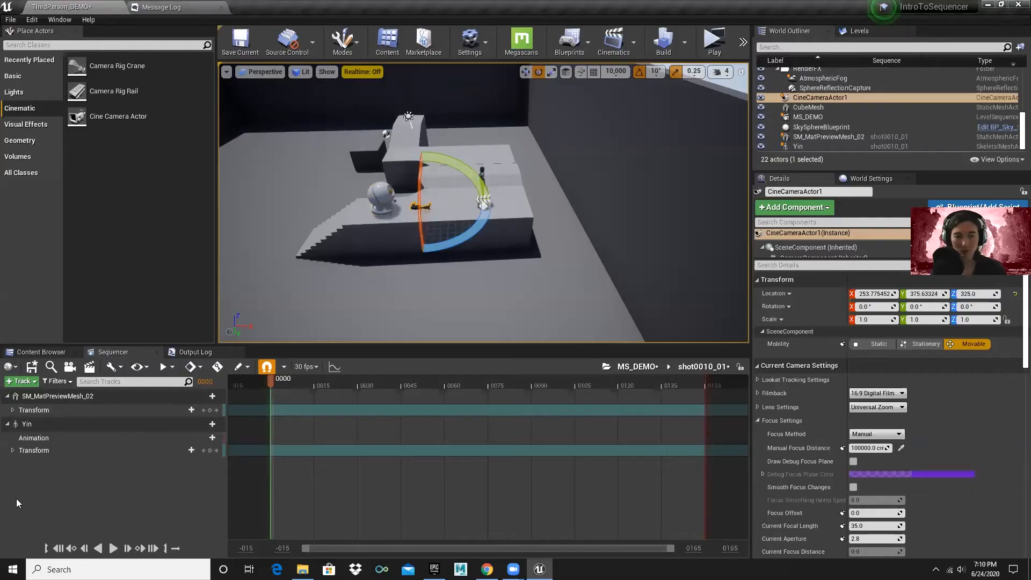
- Search for "emote" among Yin's animations and add Emote_SquashBug to Yin's Animation track
{"action": "left_click", "coordinate": [41, 425]}
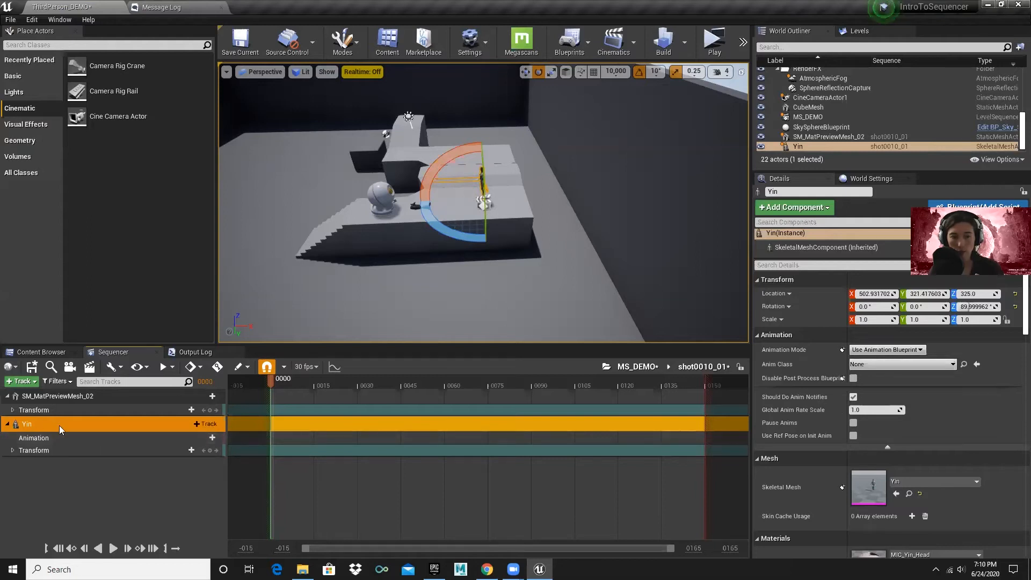
{"action": "left_click", "coordinate": [192, 439]}
{"action": "type", "text": "emote"}
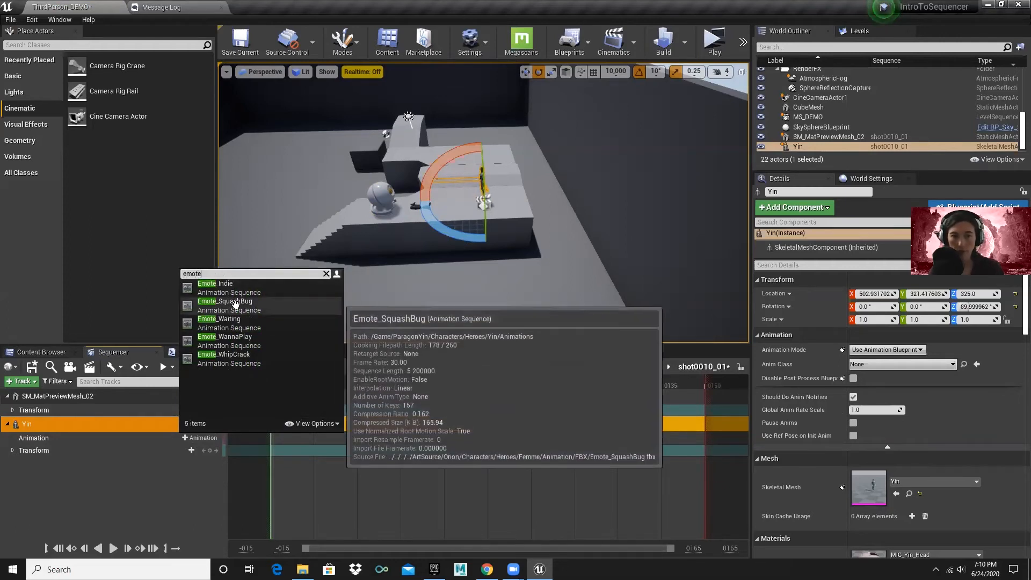
{"action": "left_click", "coordinate": [300, 305]}
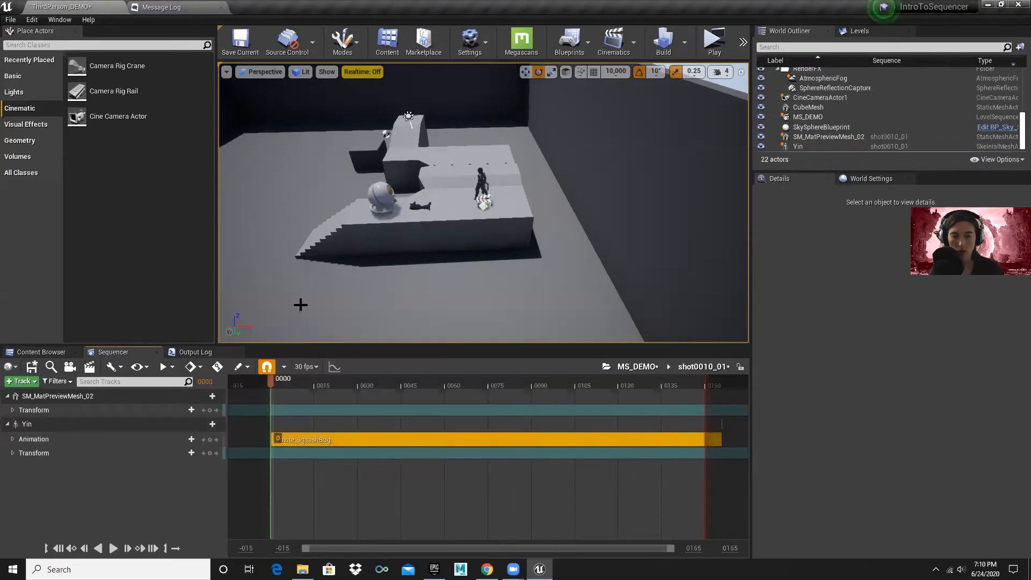
- Place the playhead at frame 34, shift the Emote_SquashBug section to start there, and move it back to frame 0
{"action": "left_click_drag", "start_coordinate": [272, 379], "coordinate": [369, 396]}
{"action": "left_click_drag", "start_coordinate": [401, 439], "coordinate": [502, 436]}
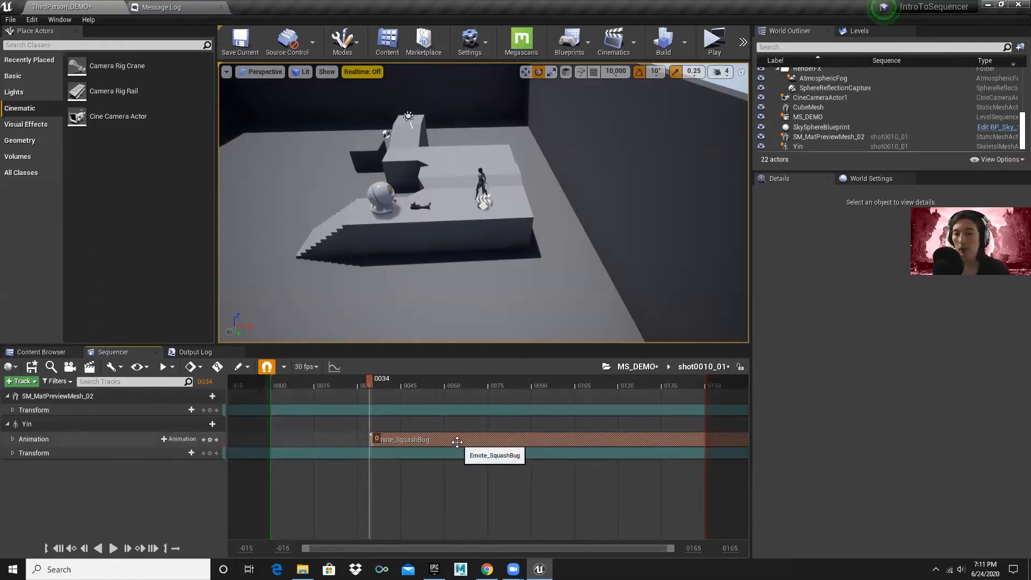
{"action": "left_click_drag", "start_coordinate": [454, 438], "coordinate": [360, 430]}
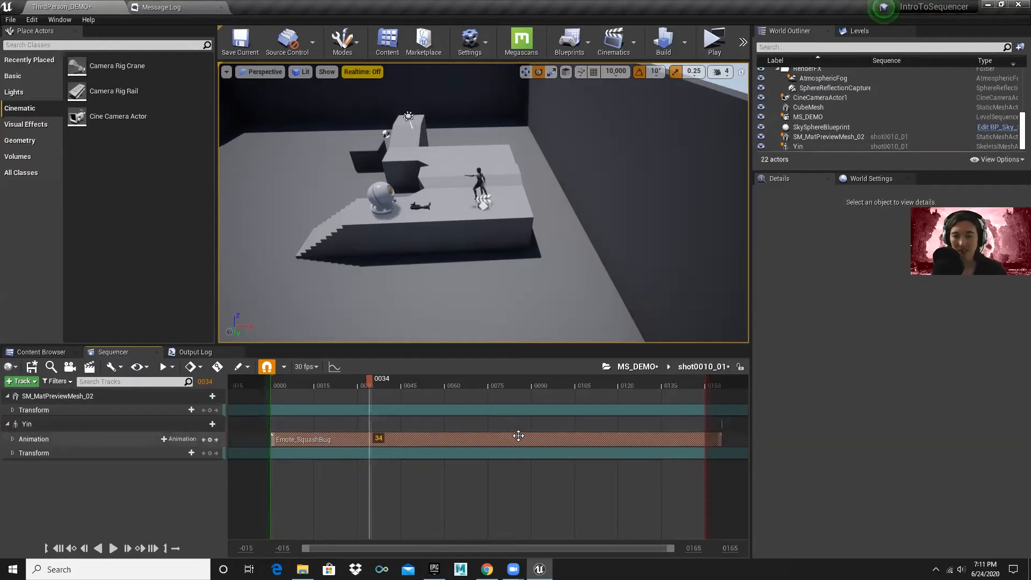
- Switch to Google Slides to view the Sequencer Hotkeys slide, and return to Unreal Engine
{"action": "left_click", "coordinate": [366, 380]}
{"action": "key", "text": "alt+Tab"}
{"action": "scroll", "coordinate": [54, 376], "scroll_direction": "down", "scroll_amount": 1}
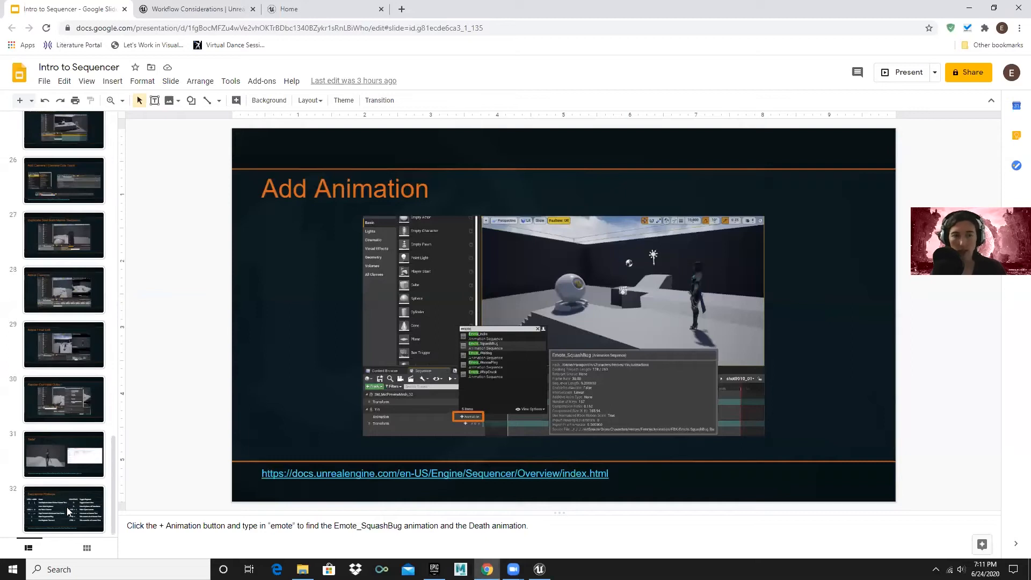
{"action": "left_click", "coordinate": [68, 513]}
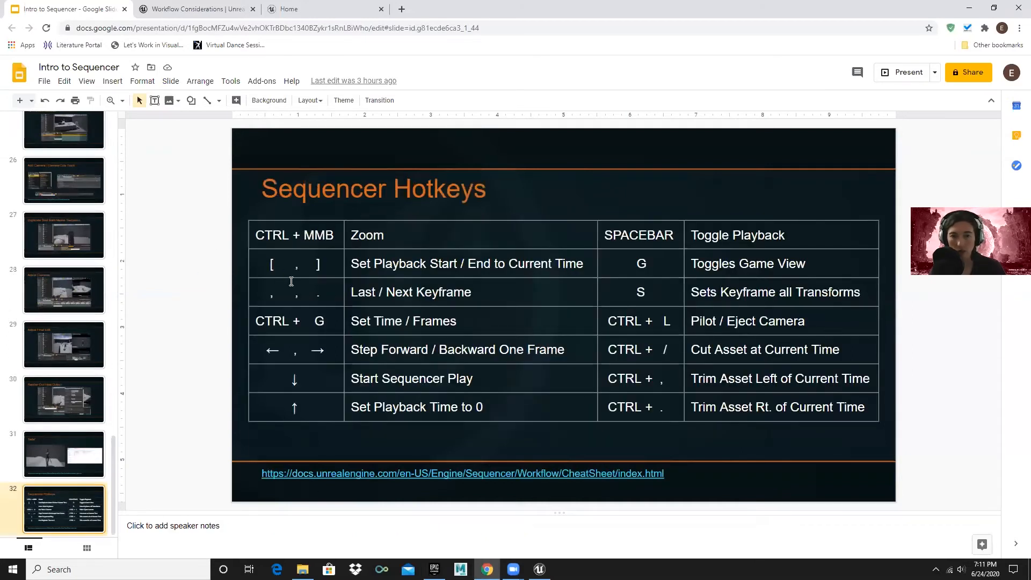
{"action": "left_click", "coordinate": [276, 295]}
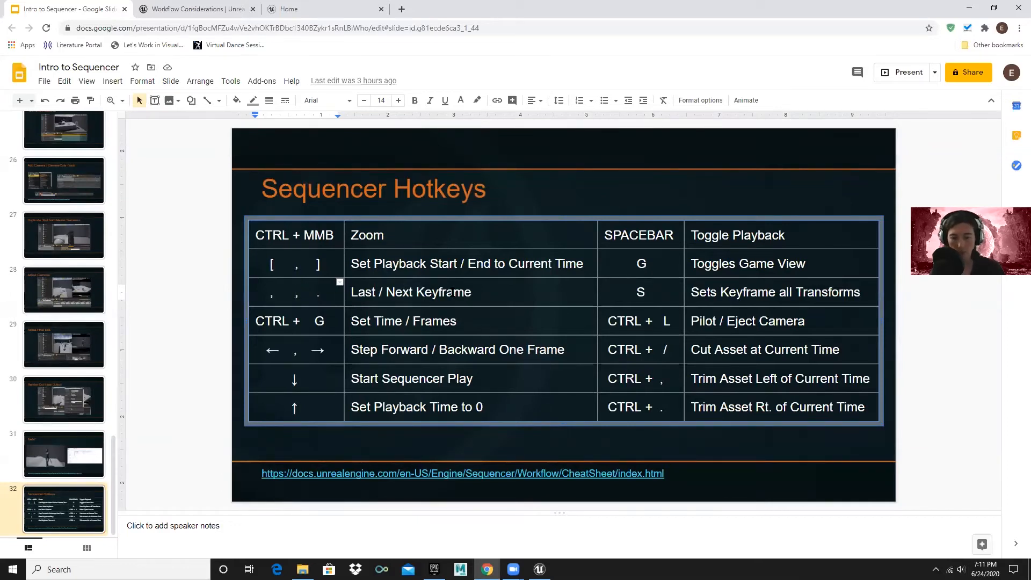
{"action": "key", "text": "alt+Tab"}
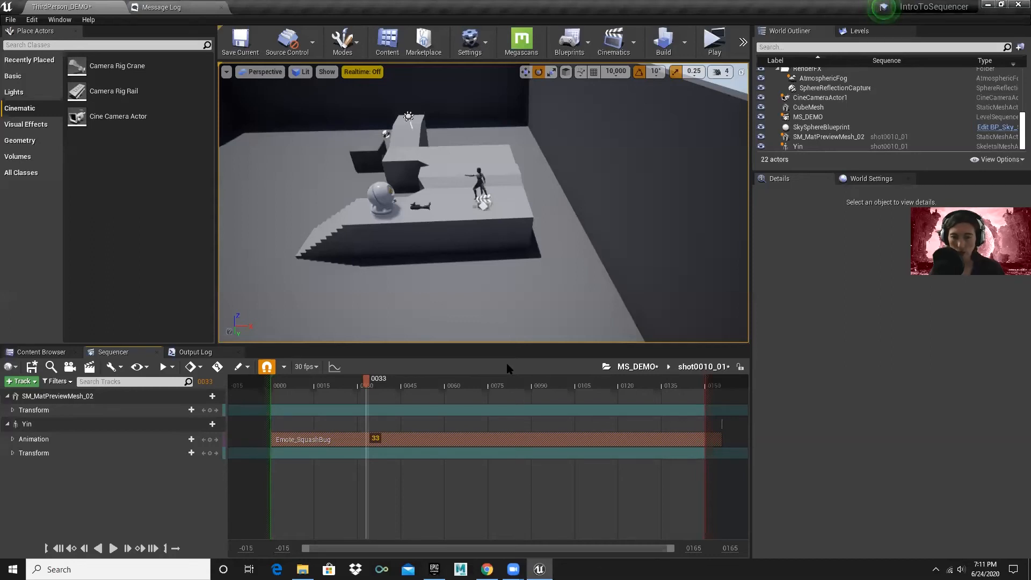
- Move the playhead to the end of Emote_SquashBug and add the Death animation to Yin's Animation track there
{"action": "key", "text": "Up"}
{"action": "key", "text": "Down"}
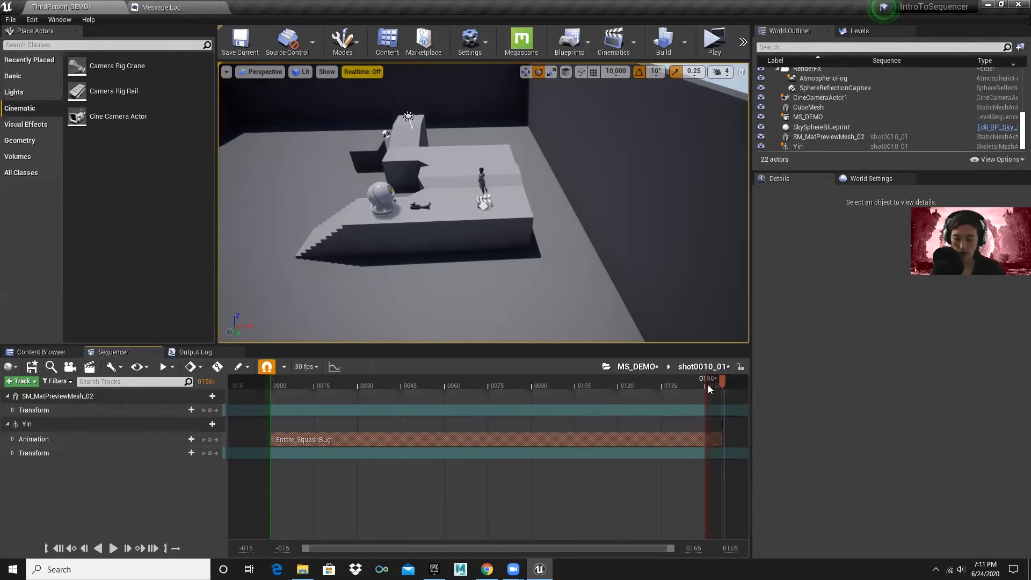
{"action": "key", "text": "Up"}
{"action": "key", "text": "ctrl+Up"}
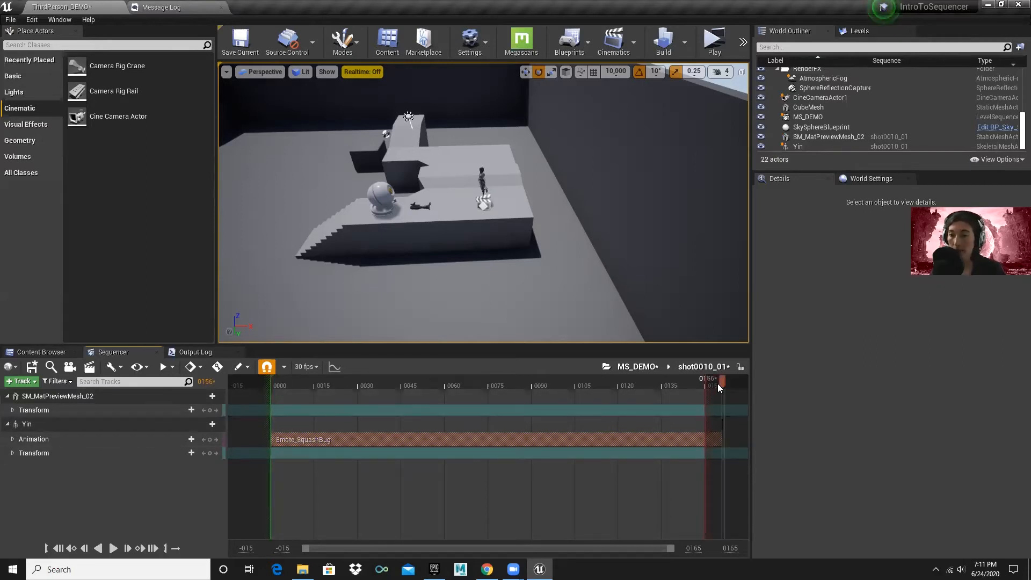
{"action": "left_click", "coordinate": [179, 438]}
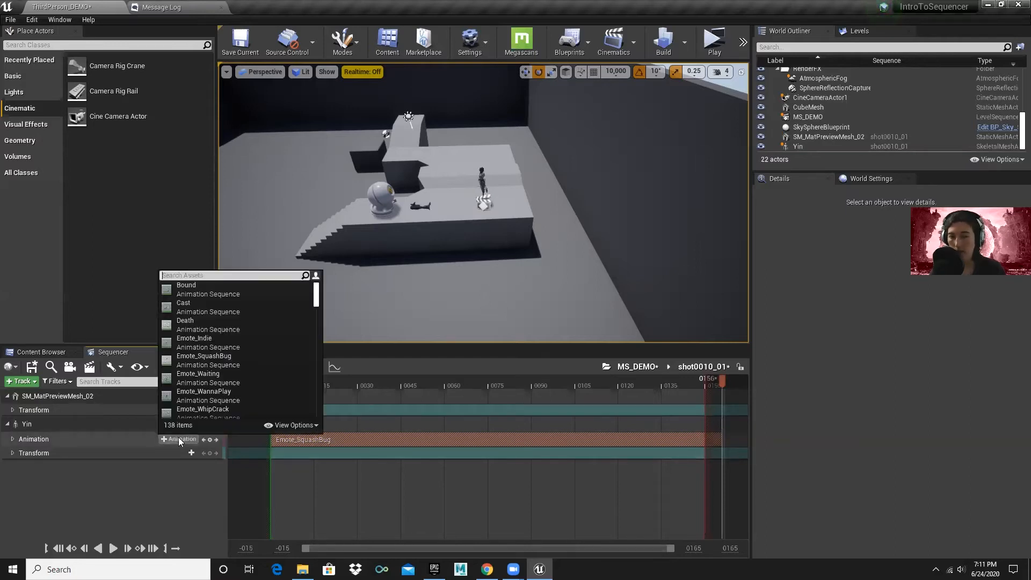
{"action": "left_click", "coordinate": [200, 323]}
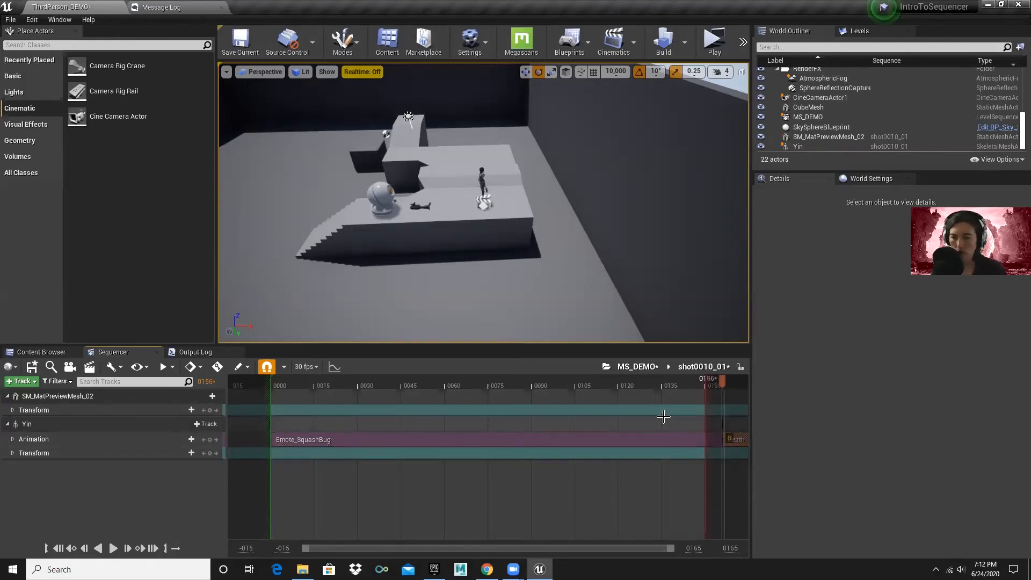
- Examine the shot0010_01 timeline at several zoom levels until Emote_SquashBug and Death both fit in view
{"action": "scroll", "coordinate": [663, 416], "scroll_direction": "down", "scroll_amount": 5, "text": "ctrl"}
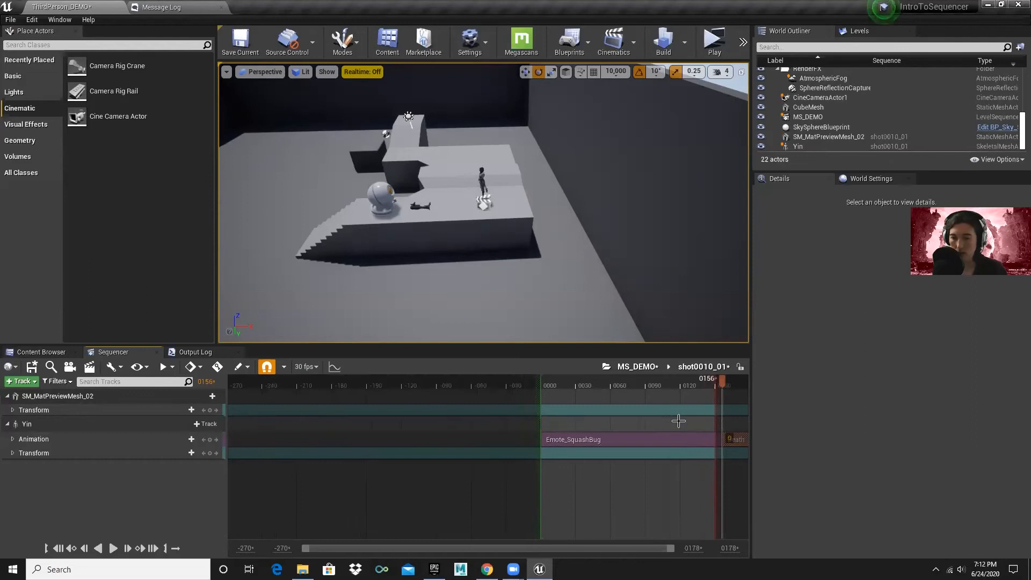
{"action": "scroll", "coordinate": [555, 416], "scroll_direction": "down", "scroll_amount": 3, "text": "shift"}
{"action": "scroll", "coordinate": [555, 418], "scroll_direction": "up", "scroll_amount": 3, "text": "shift"}
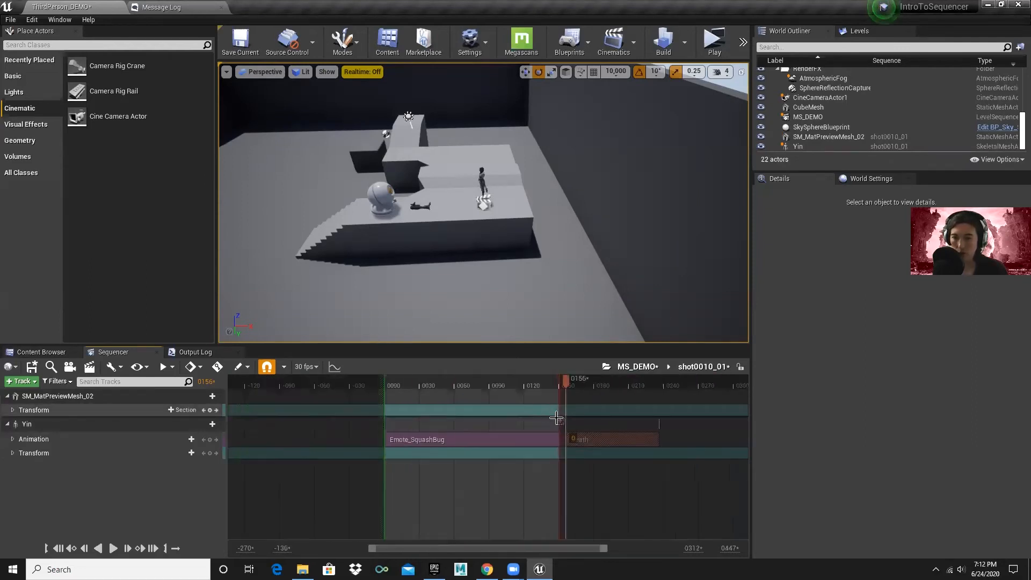
{"action": "scroll", "coordinate": [555, 418], "scroll_direction": "down", "scroll_amount": 1, "text": "shift"}
{"action": "scroll", "coordinate": [526, 420], "scroll_direction": "up", "scroll_amount": 3, "text": "shift"}
{"action": "scroll", "coordinate": [524, 418], "scroll_direction": "down", "scroll_amount": 3, "text": "shift"}
{"action": "scroll", "coordinate": [521, 418], "scroll_direction": "up", "scroll_amount": 1, "text": "shift"}
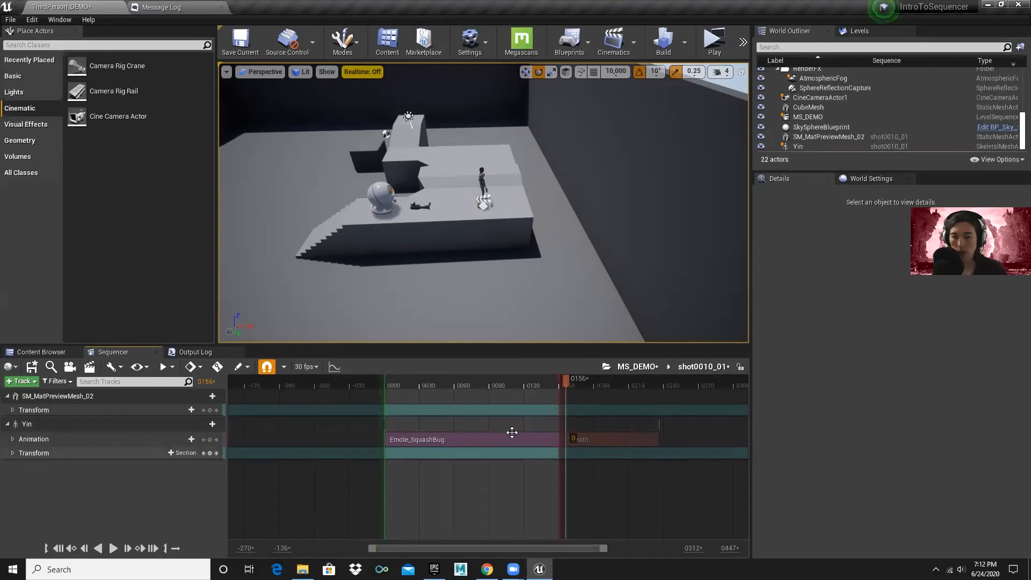
{"action": "mouse_move", "coordinate": [482, 547]}
{"action": "left_mouse_down"}
{"action": "mouse_move", "coordinate": [527, 545]}
{"action": "mouse_move", "coordinate": [455, 546]}
{"action": "mouse_move", "coordinate": [484, 544]}
{"action": "left_mouse_up"}
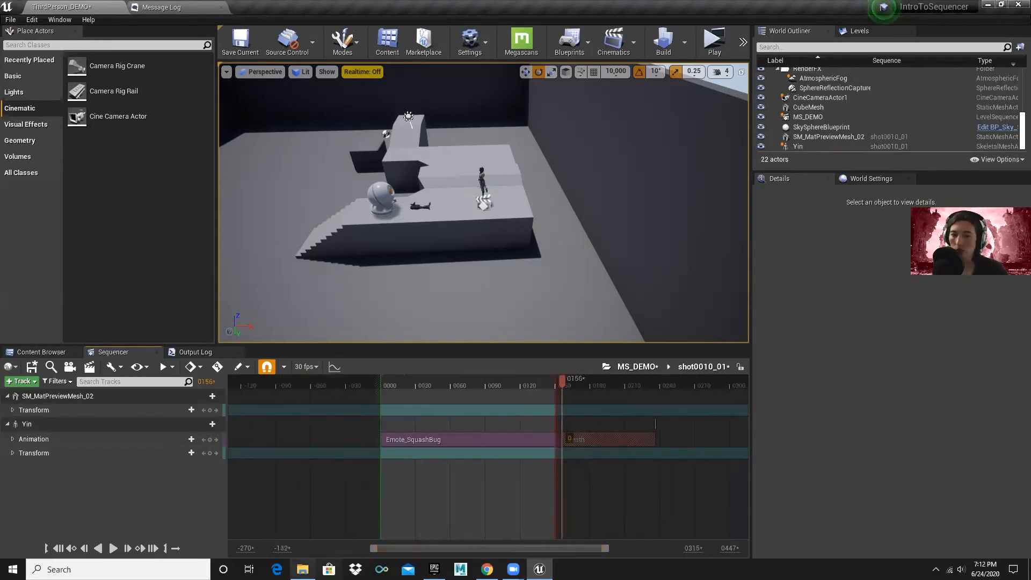
{"action": "mouse_move", "coordinate": [381, 549]}
{"action": "left_mouse_down"}
{"action": "mouse_move", "coordinate": [417, 546]}
{"action": "mouse_move", "coordinate": [366, 544]}
{"action": "mouse_move", "coordinate": [394, 543]}
{"action": "left_mouse_up"}
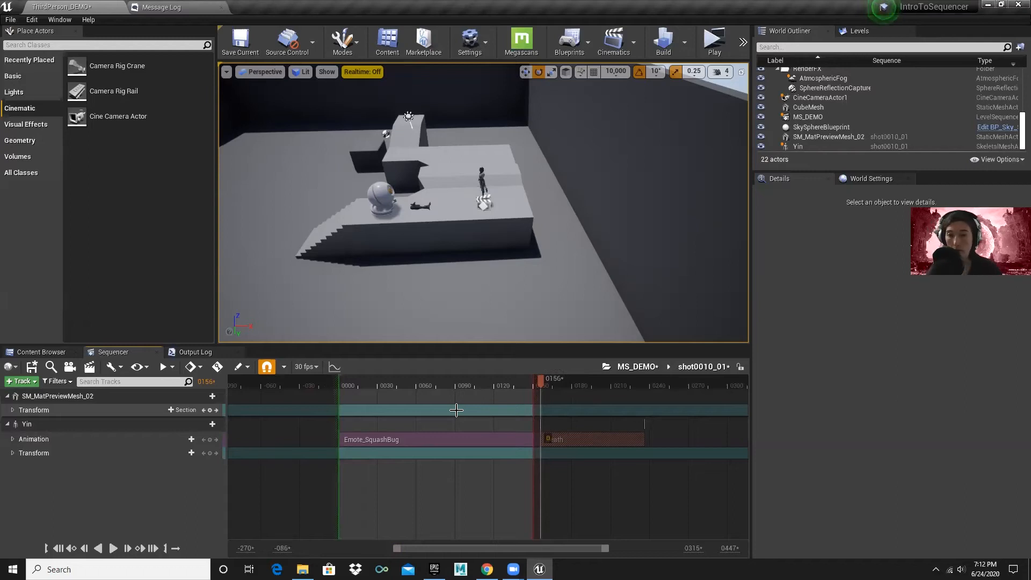
{"action": "key", "text": "Home"}
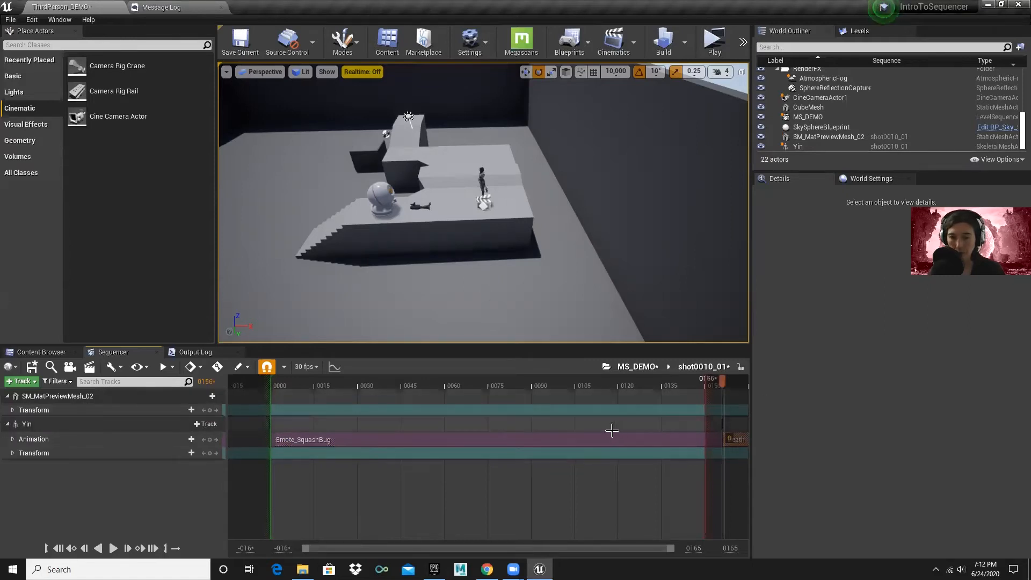
{"action": "scroll", "coordinate": [615, 421], "scroll_direction": "down", "scroll_amount": 2, "text": "ctrl"}
{"action": "scroll", "coordinate": [637, 410], "scroll_direction": "up", "scroll_amount": 2, "text": "ctrl"}
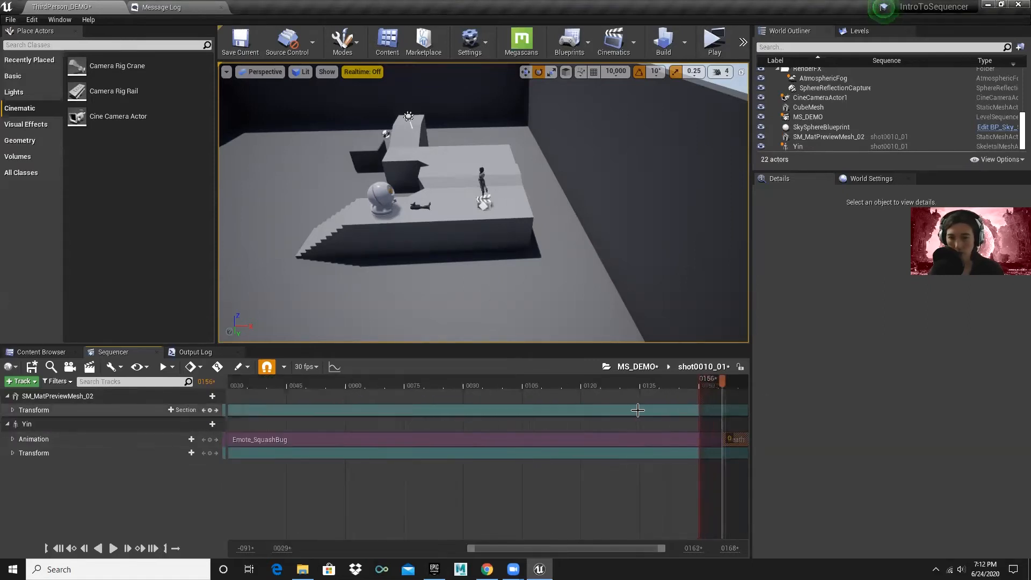
{"action": "scroll", "coordinate": [637, 409], "scroll_direction": "down", "scroll_amount": 3, "text": "ctrl"}
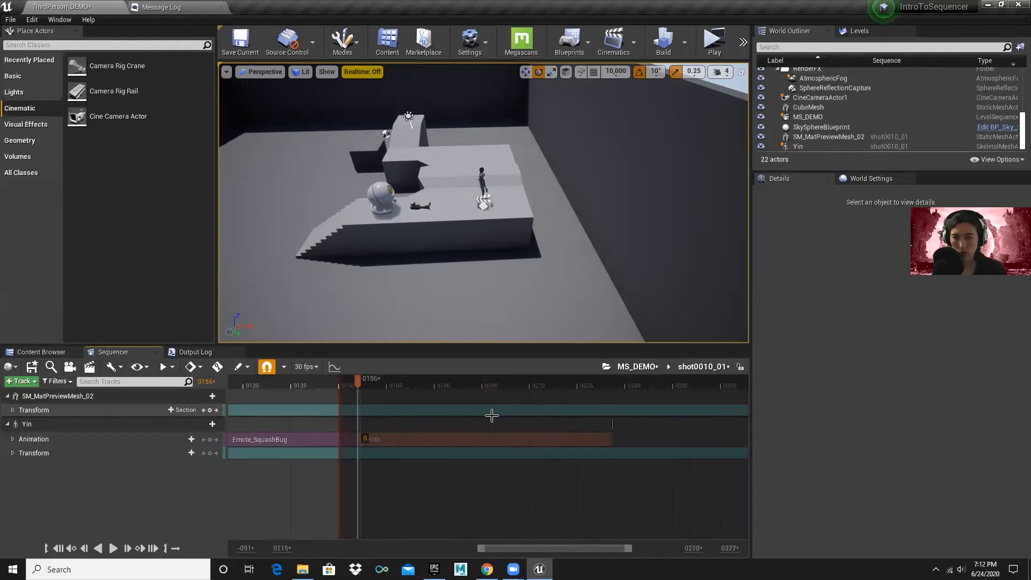
{"action": "left_click_drag", "start_coordinate": [513, 550], "coordinate": [429, 542]}
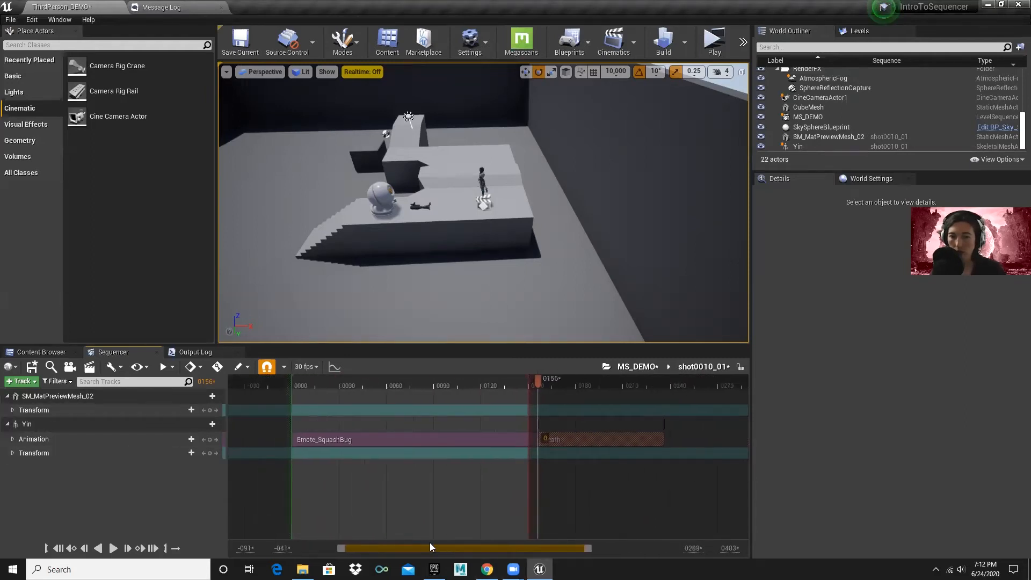
- Scrub shot0010_01 to frame 99, return to the MS_DEMO master sequence, and place the playhead at the shot's end, frame 150
{"action": "left_click", "coordinate": [313, 380]}
{"action": "mouse_move", "coordinate": [314, 380]}
{"action": "left_mouse_down"}
{"action": "mouse_move", "coordinate": [564, 383]}
{"action": "mouse_move", "coordinate": [447, 380]}
{"action": "left_mouse_up"}
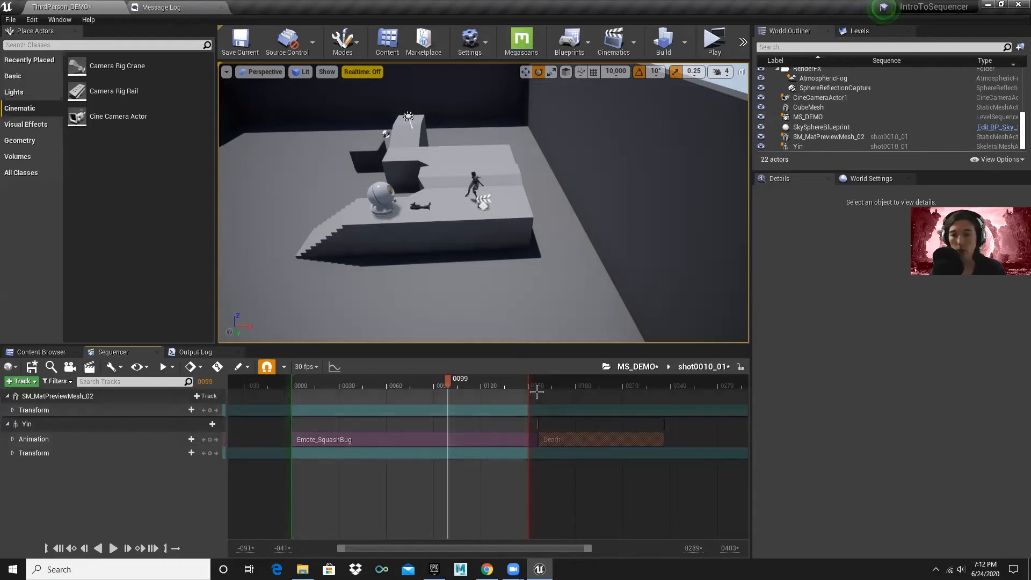
{"action": "left_click", "coordinate": [637, 366]}
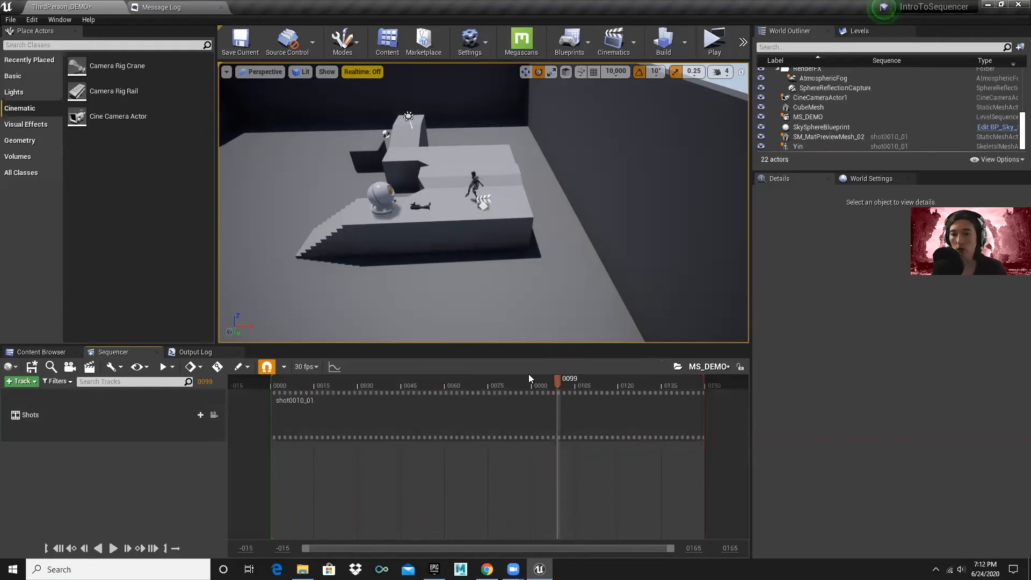
{"action": "left_click_drag", "start_coordinate": [561, 381], "coordinate": [517, 382]}
{"action": "left_click", "coordinate": [532, 400]}
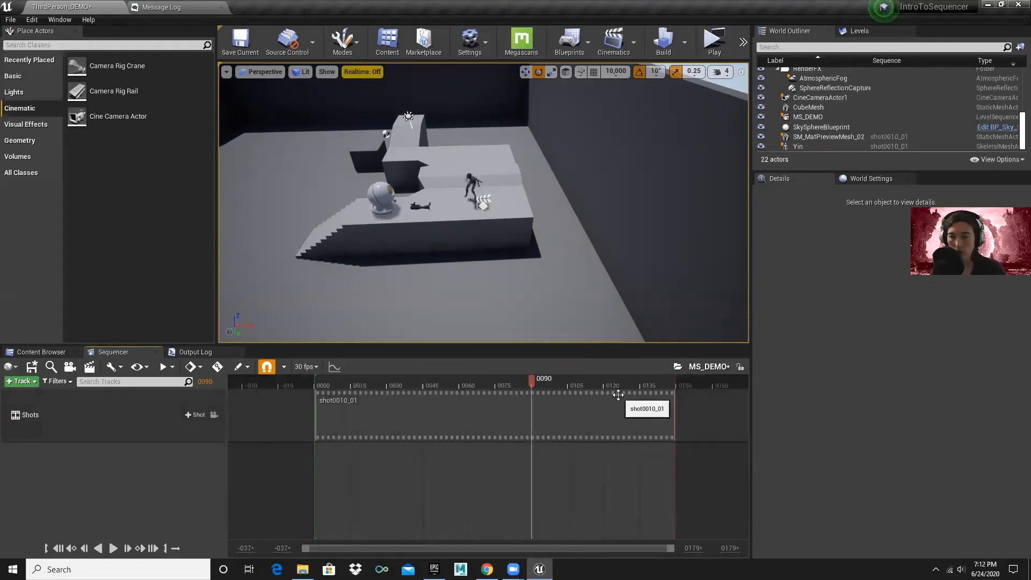
{"action": "scroll", "coordinate": [617, 396], "scroll_direction": "down", "scroll_amount": 5, "text": "ctrl"}
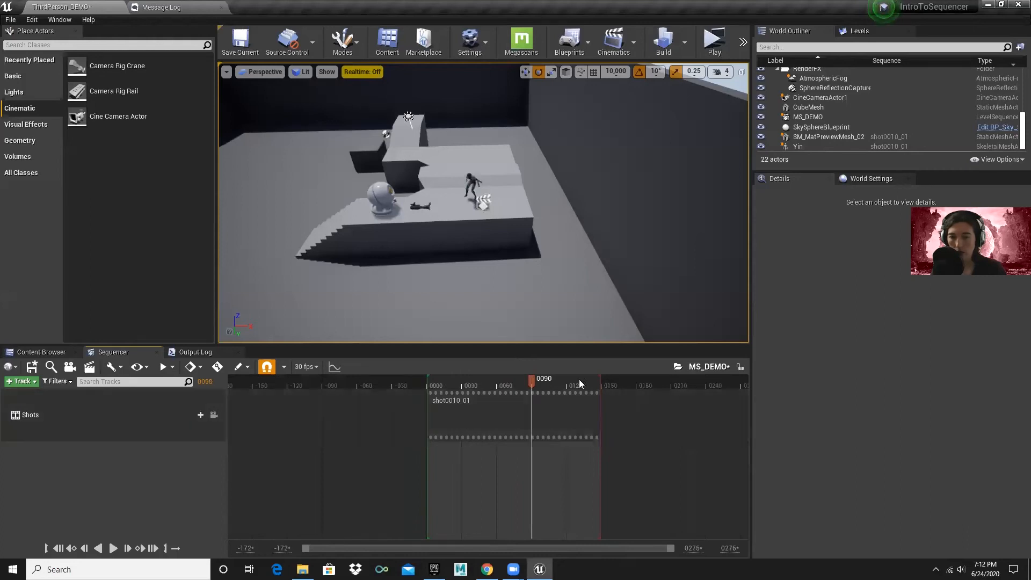
{"action": "key", "text": "ctrl+Up"}
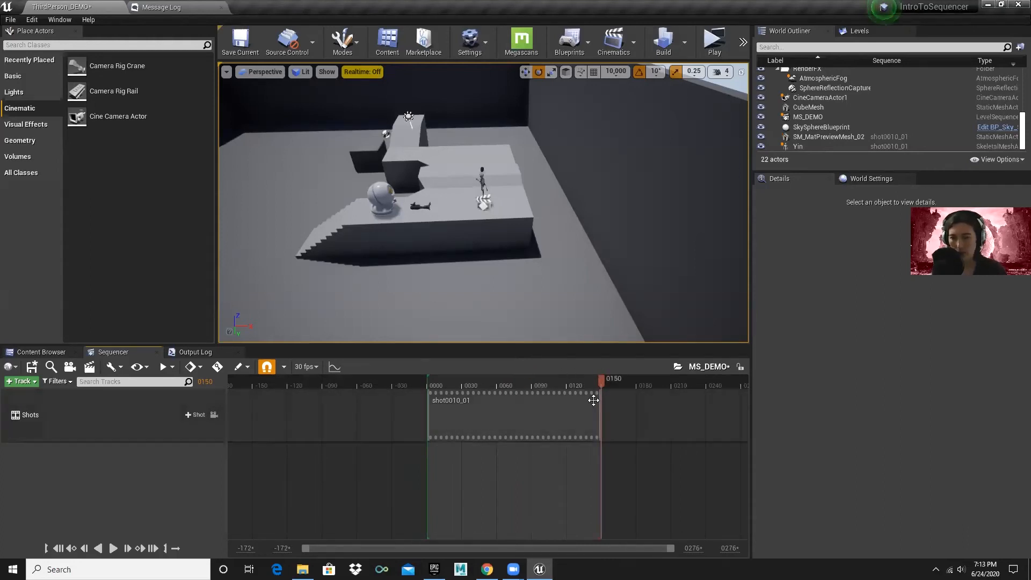
- Reopen shot0010_01, advance the playhead to the end of the Death section at frame 236, and go back to MS_DEMO
{"action": "double_click", "coordinate": [553, 406]}
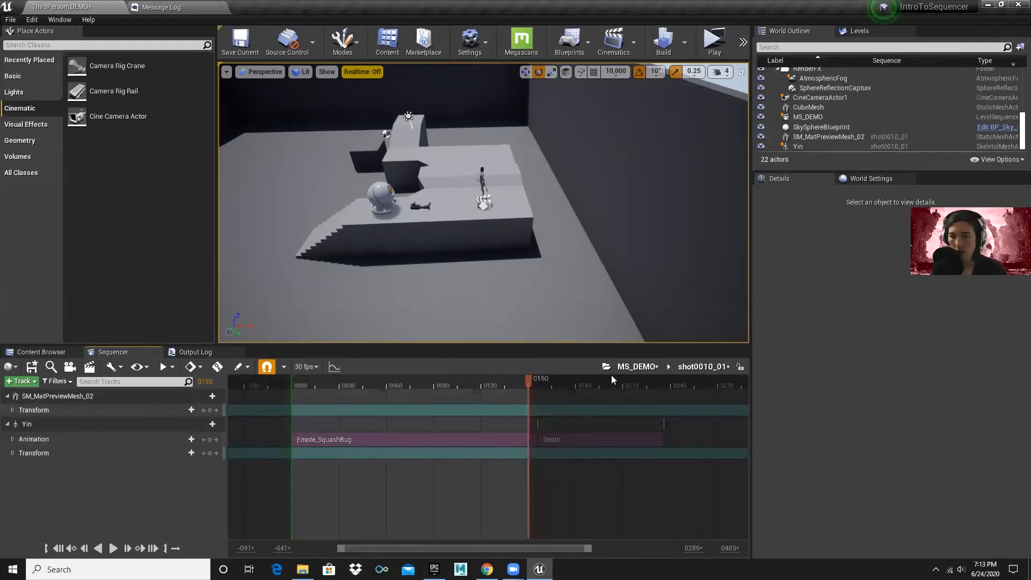
{"action": "key", "text": "period"}
{"action": "key", "text": "period"}
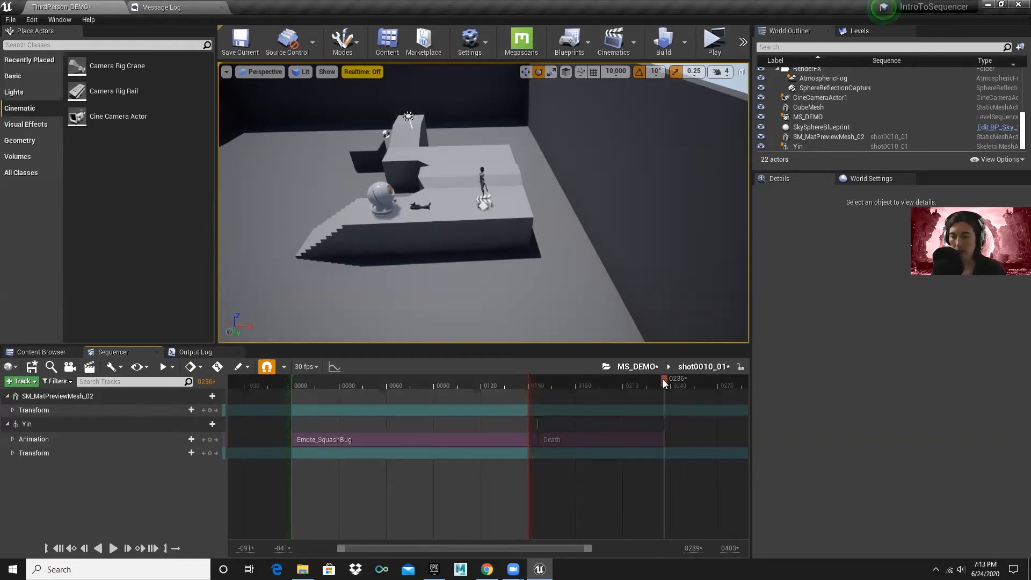
{"action": "left_click", "coordinate": [637, 367]}
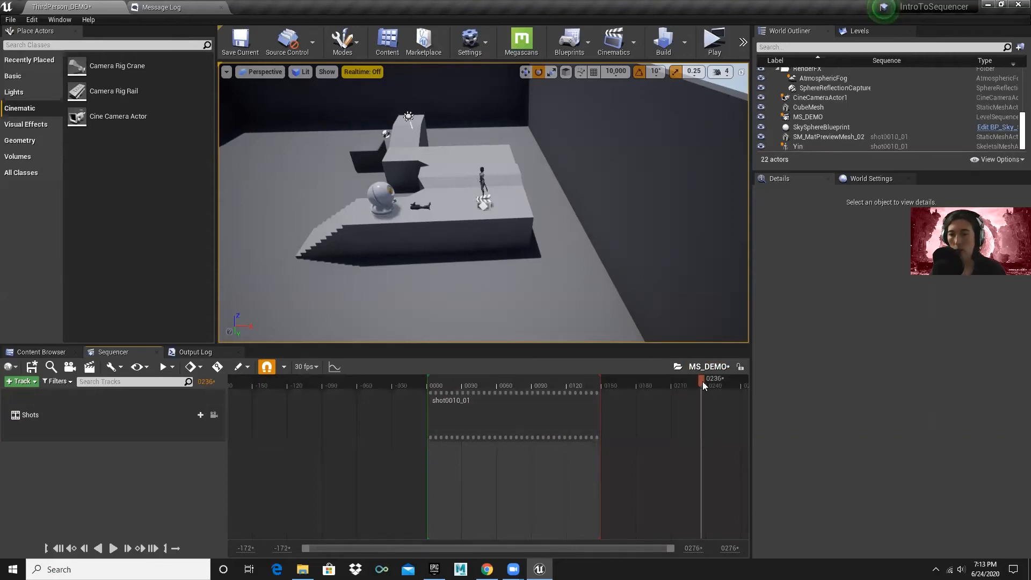
- Check the Sequencer Hotkeys slide in Google Slides, return to Unreal Engine, and set MS_DEMO's playback end to the playhead at frame 236
{"action": "key", "text": "alt+Tab"}
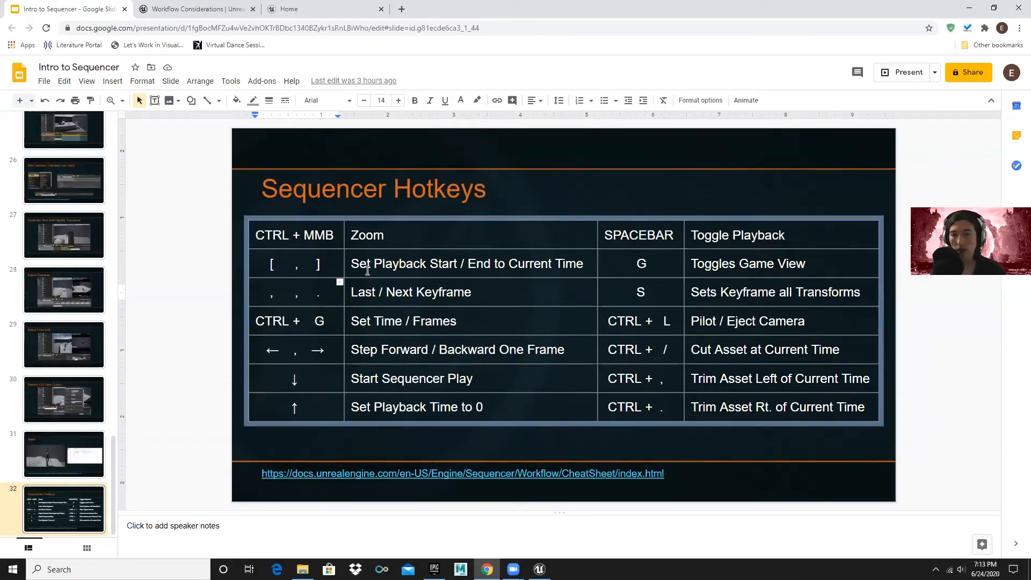
{"action": "key", "text": "alt+Tab"}
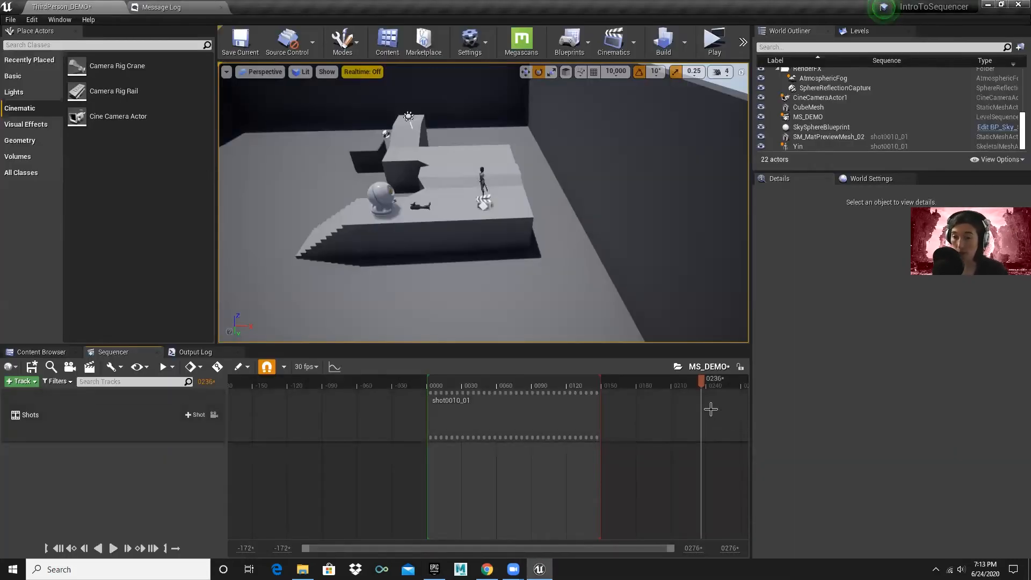
{"action": "key", "text": "]"}
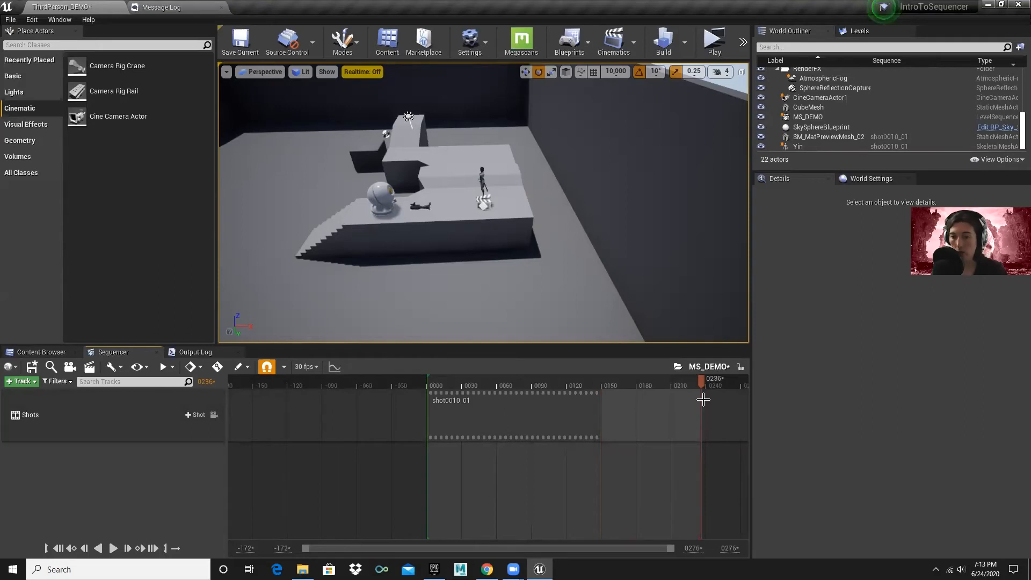
{"action": "key", "text": "ctrl+z"}
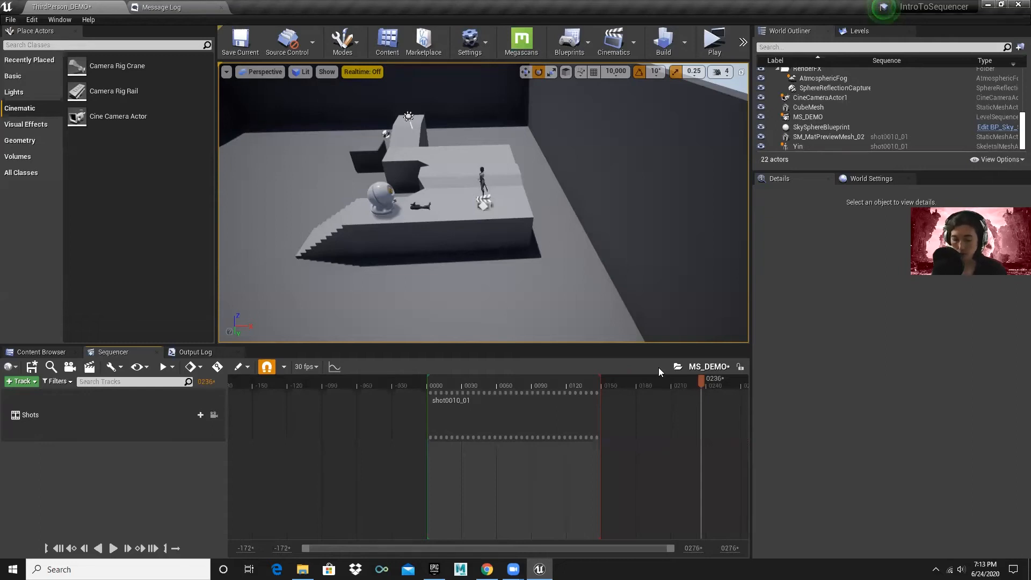
{"action": "key", "text": "ctrl+y"}
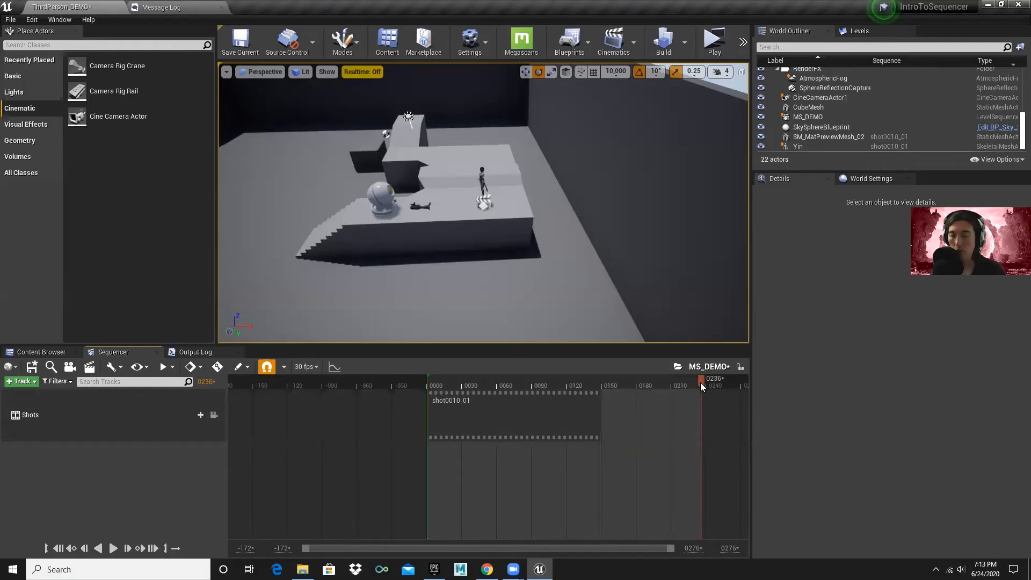
- Extend the end of the shot0010_01 section in MS_DEMO to the playhead at frame 236
{"action": "left_click", "coordinate": [591, 409]}
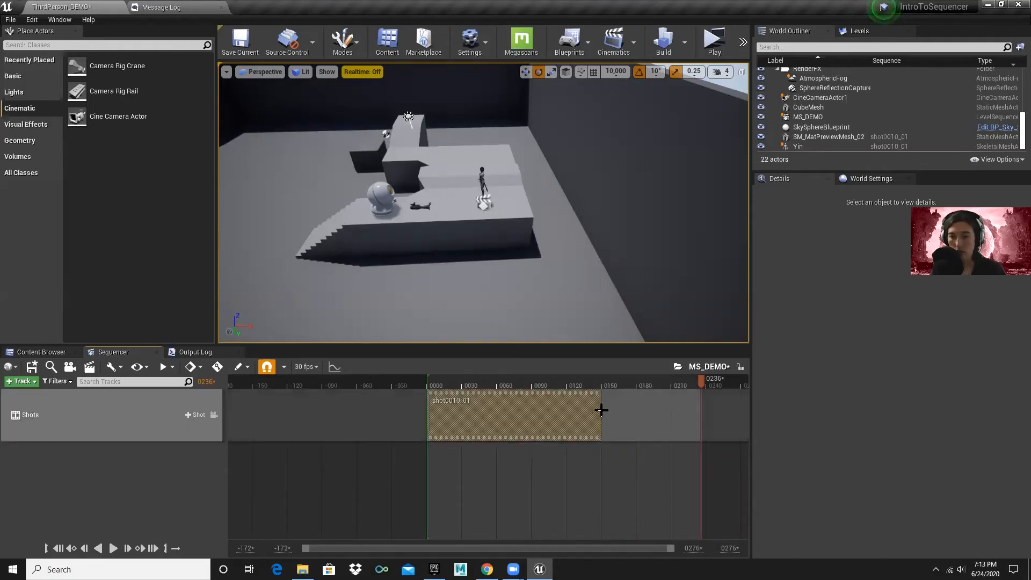
{"action": "left_click_drag", "start_coordinate": [601, 414], "coordinate": [700, 414]}
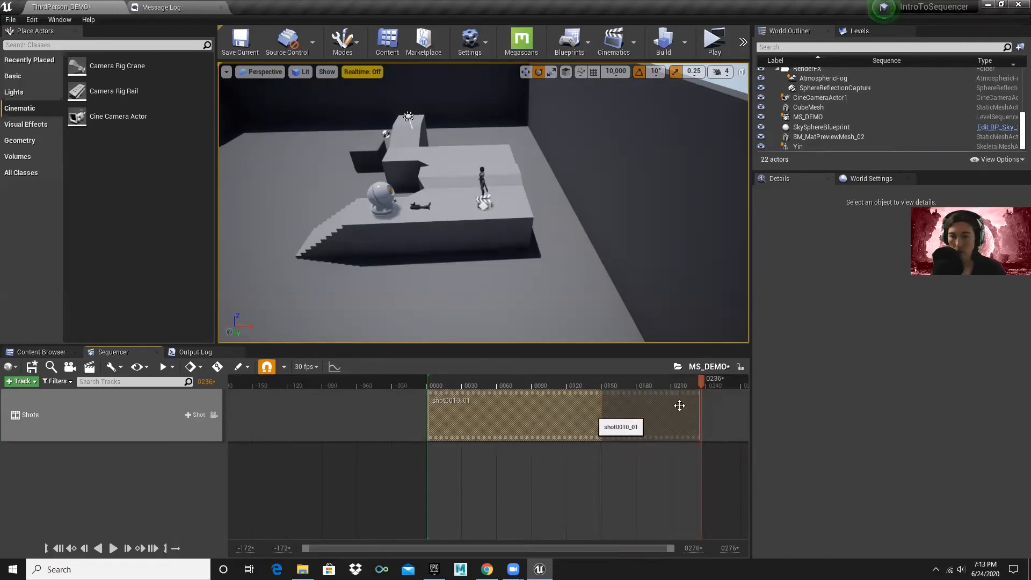
- Open shot0010_01 and extend its playback end to the end of the Death section at frame 236
{"action": "double_click", "coordinate": [557, 404]}
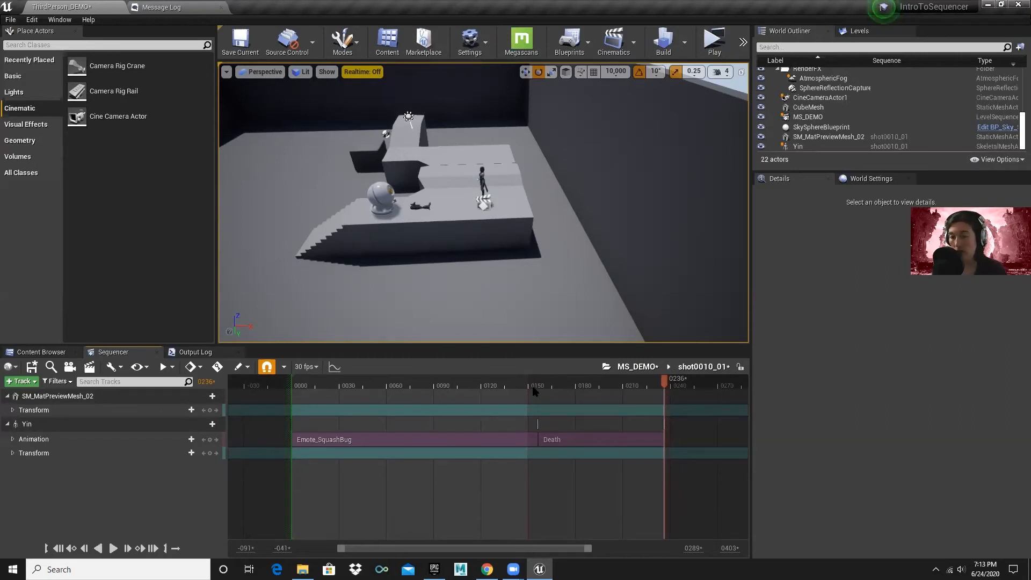
{"action": "left_click_drag", "start_coordinate": [528, 380], "coordinate": [660, 377]}
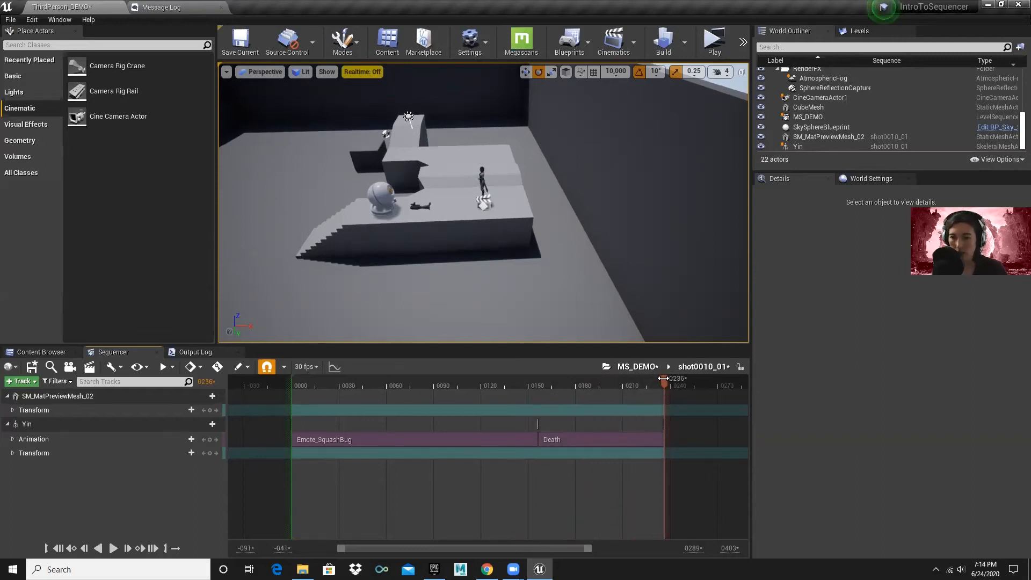
{"action": "scroll", "coordinate": [664, 380], "scroll_direction": "up", "scroll_amount": 15, "text": "ctrl"}
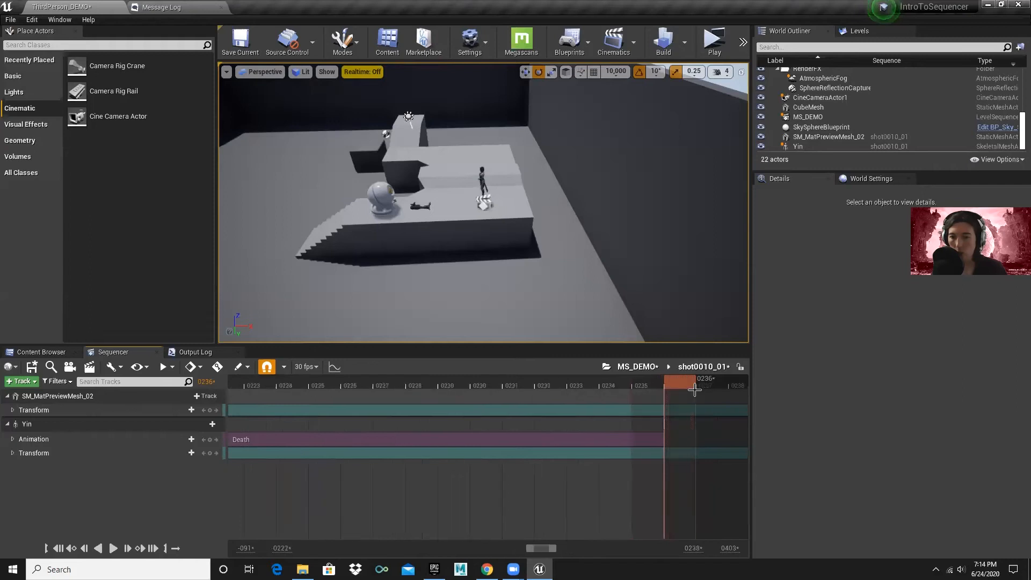
- Check the full range of shot0010_01 with both Yin animations, go back to MS_DEMO, and reopen shot0010_01
{"action": "scroll", "coordinate": [695, 390], "scroll_direction": "up", "scroll_amount": 5, "text": "ctrl"}
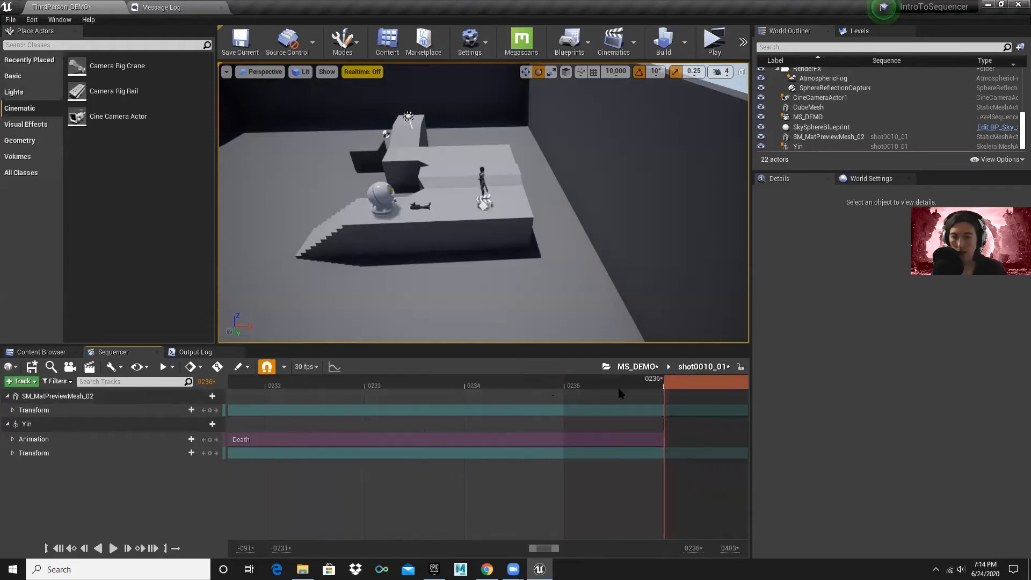
{"action": "scroll", "coordinate": [597, 382], "scroll_direction": "down", "scroll_amount": 2, "text": "ctrl"}
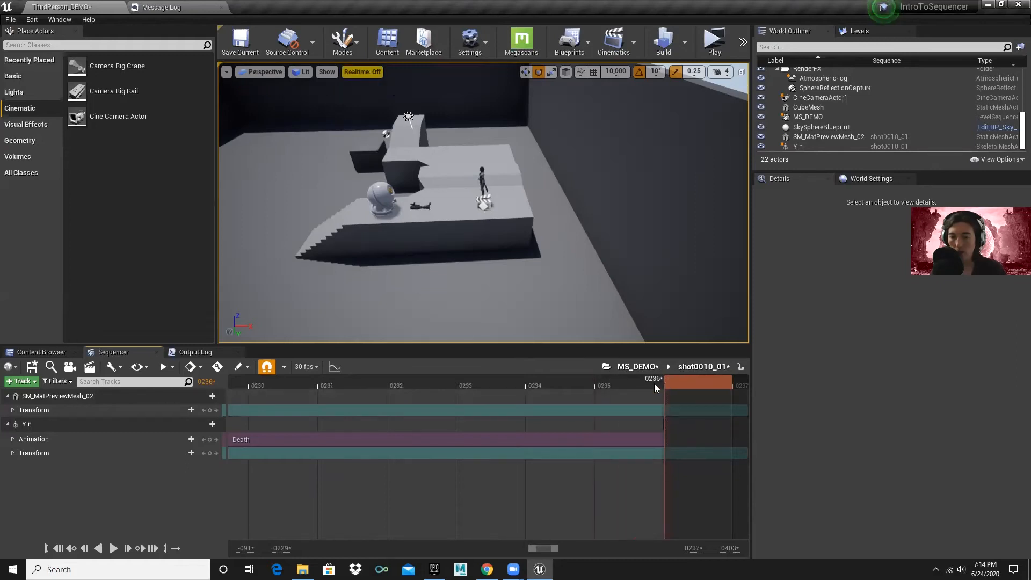
{"action": "scroll", "coordinate": [527, 414], "scroll_direction": "down", "scroll_amount": 8, "text": "ctrl"}
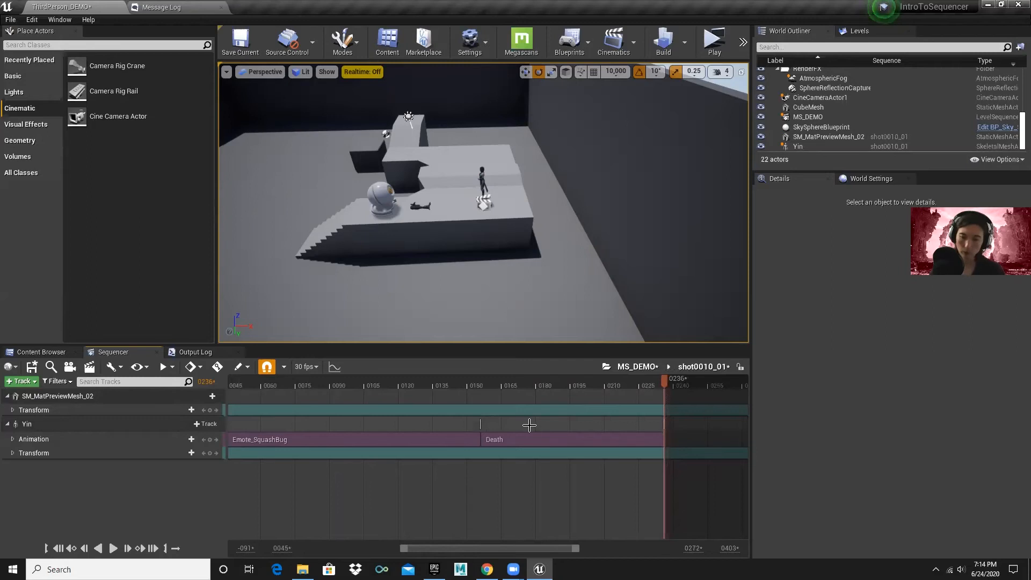
{"action": "scroll", "coordinate": [529, 425], "scroll_direction": "down", "scroll_amount": 2, "text": "ctrl"}
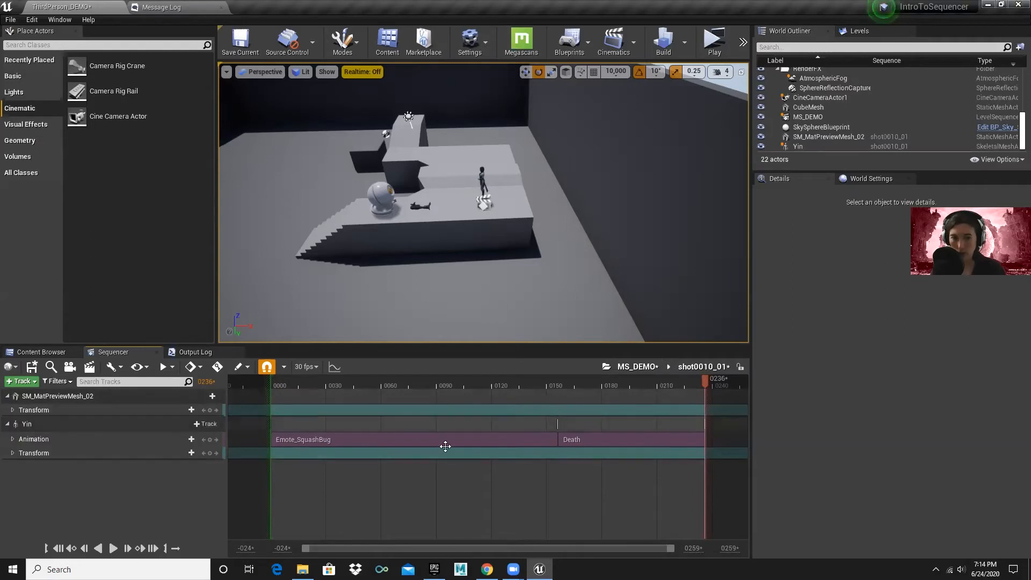
{"action": "left_click", "coordinate": [641, 370]}
{"action": "double_click", "coordinate": [573, 409]}
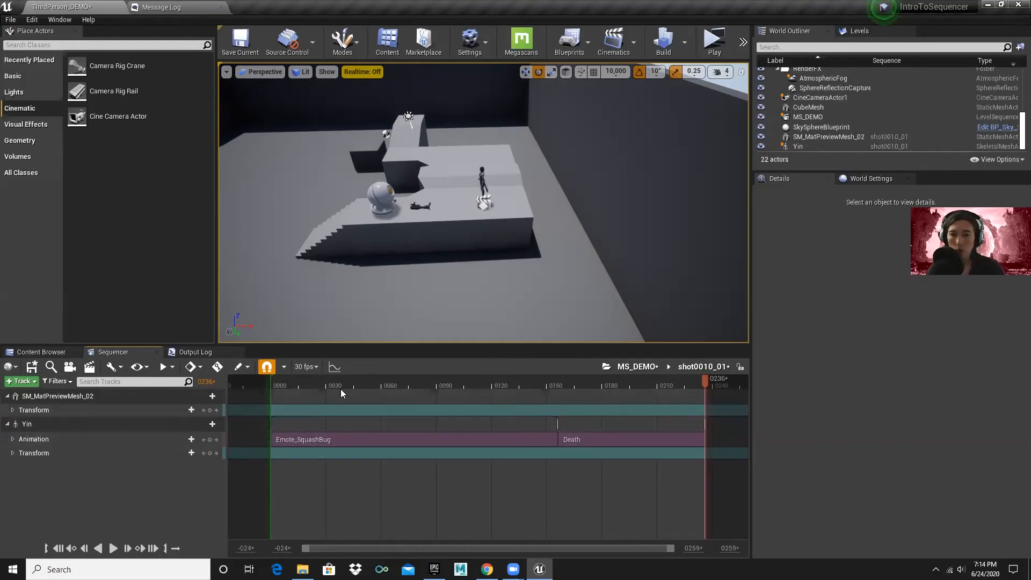
- Bring the viewport closer to Yin and play shot0010_01 from frame 0 into the Death animation, stopping at frame 217
{"action": "left_click", "coordinate": [445, 386]}
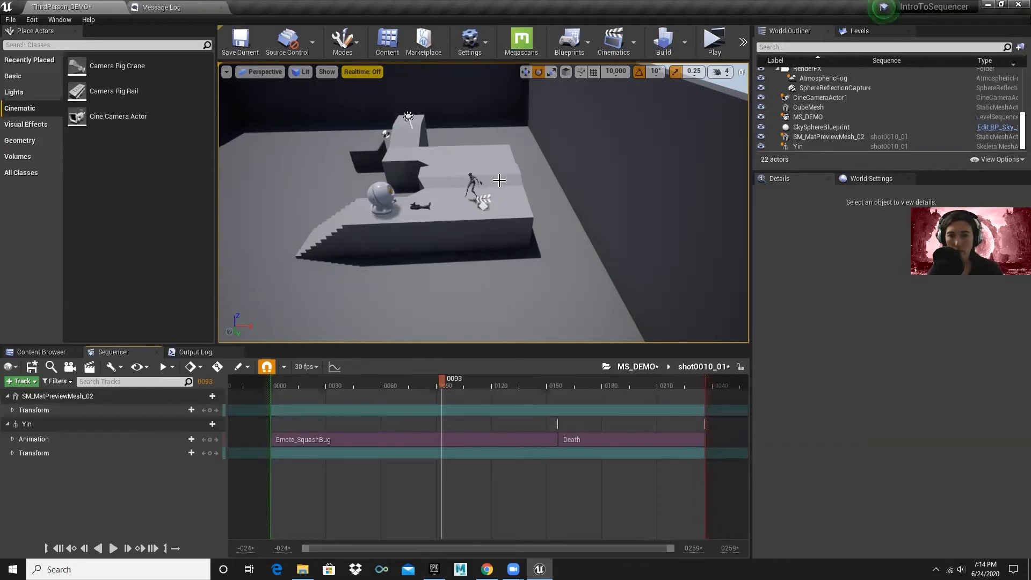
{"action": "scroll", "coordinate": [428, 193], "scroll_direction": "up", "scroll_amount": 3}
{"action": "right_click_drag", "start_coordinate": [408, 185], "coordinate": [399, 179]}
{"action": "scroll", "coordinate": [408, 185], "scroll_direction": "up", "scroll_amount": 3}
{"action": "left_click_drag", "start_coordinate": [442, 382], "coordinate": [407, 381]}
{"action": "key", "text": "Up"}
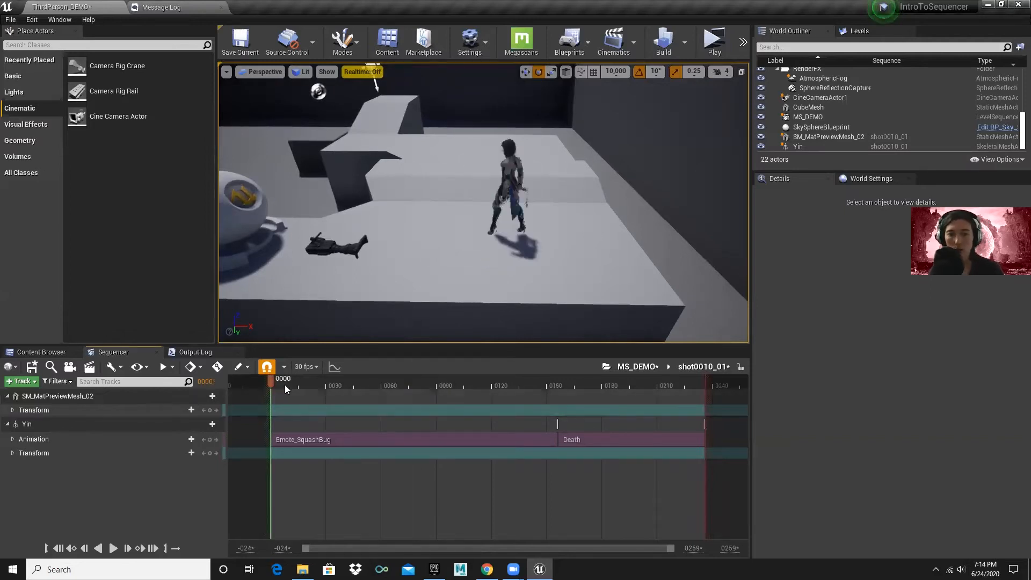
{"action": "key", "text": "space"}
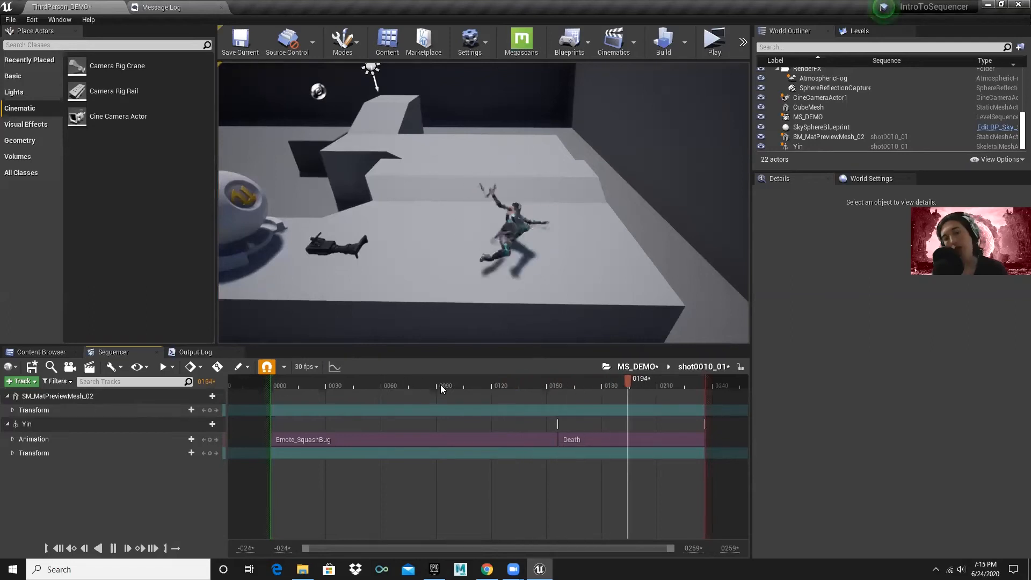
{"action": "key", "text": "space"}
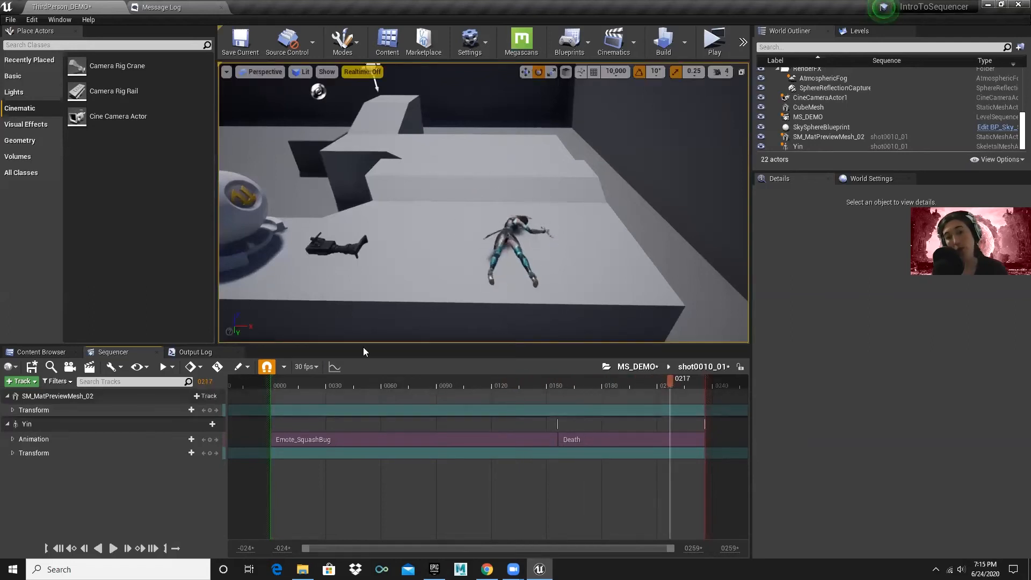
- Select SM_MatPreviewMesh_02 in the level, expand its Transform and Location channels, and move the playhead to frame 54
{"action": "left_click", "coordinate": [278, 263]}
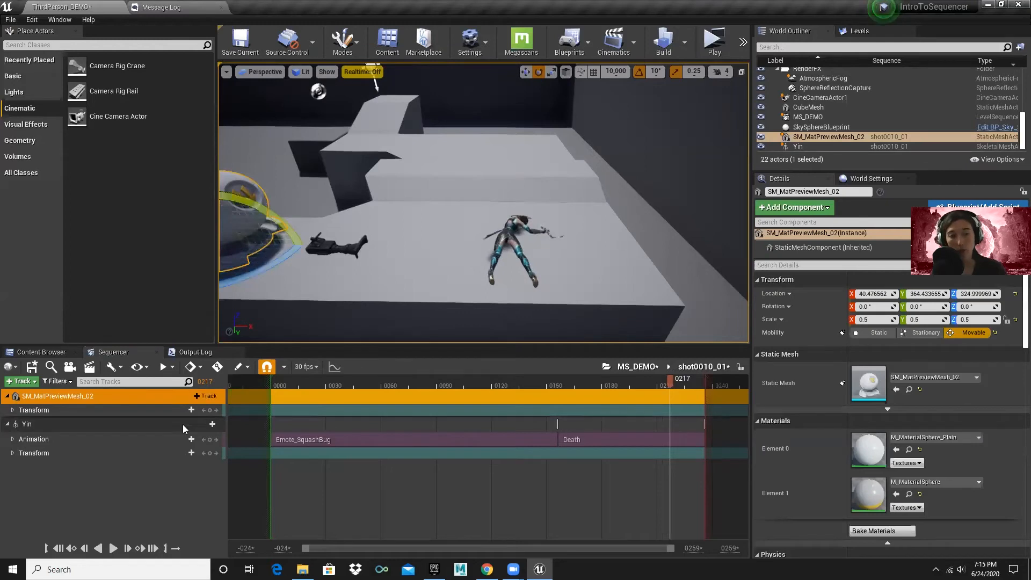
{"action": "left_click", "coordinate": [13, 410]}
{"action": "left_click", "coordinate": [12, 411]}
{"action": "left_click", "coordinate": [12, 411]}
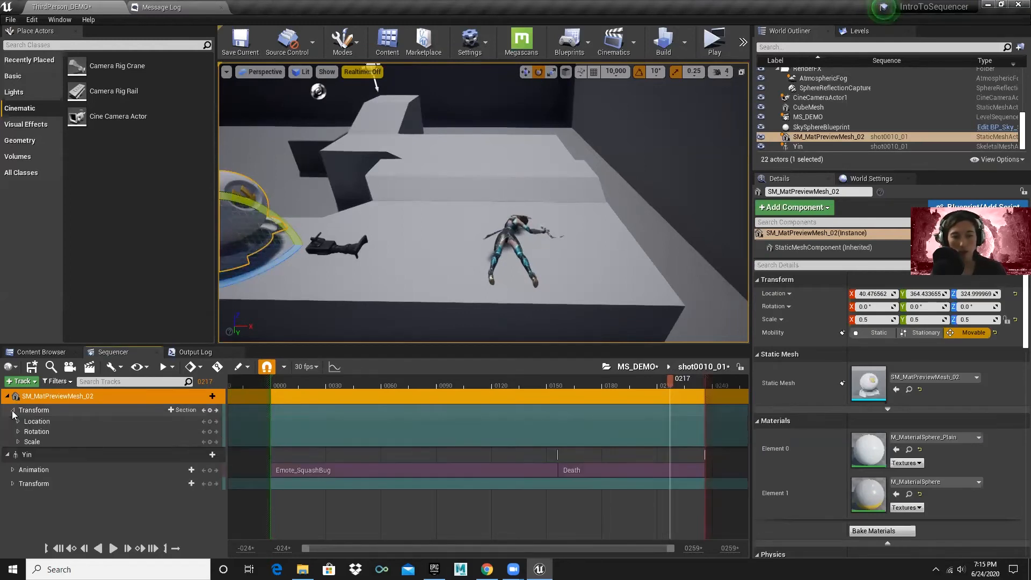
{"action": "left_click", "coordinate": [371, 387]}
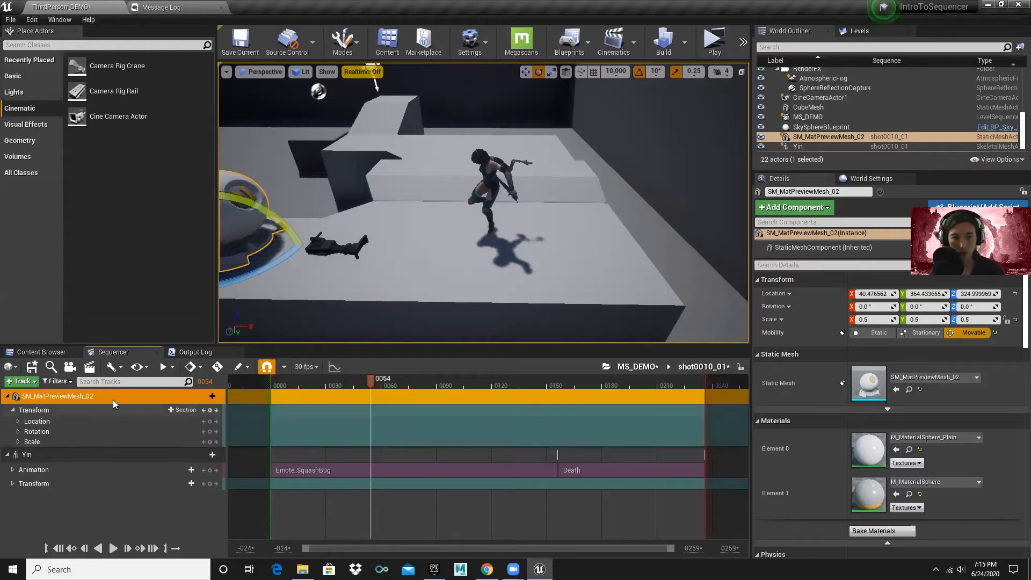
{"action": "left_click", "coordinate": [18, 422]}
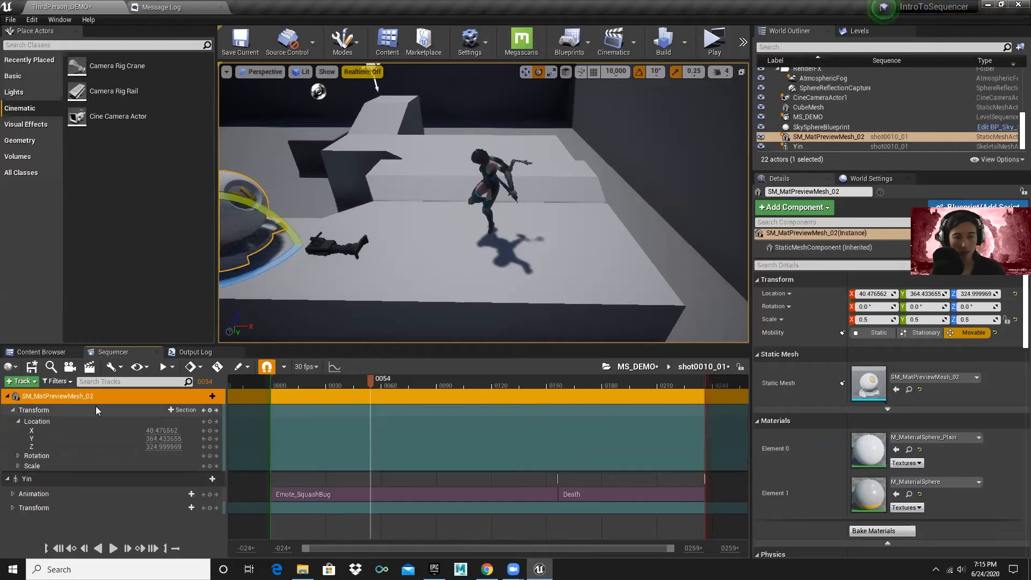
- Key the full transform of SM_MatPreviewMesh_02 at frame 55 and advance the playhead to frame 59
{"action": "left_click", "coordinate": [373, 382]}
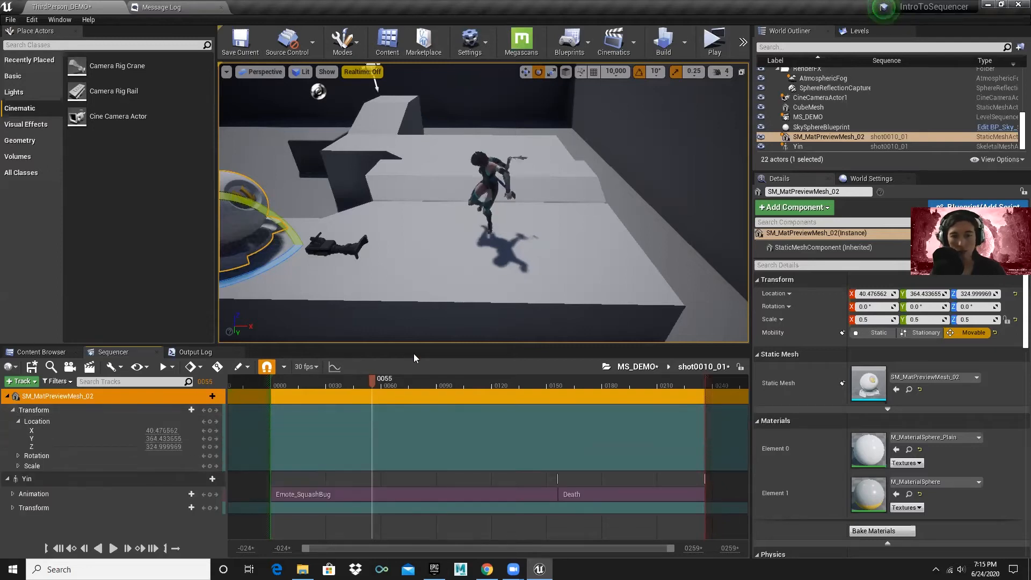
{"action": "left_click_drag", "start_coordinate": [414, 237], "coordinate": [454, 223]}
{"action": "right_click_drag", "start_coordinate": [454, 223], "coordinate": [463, 224]}
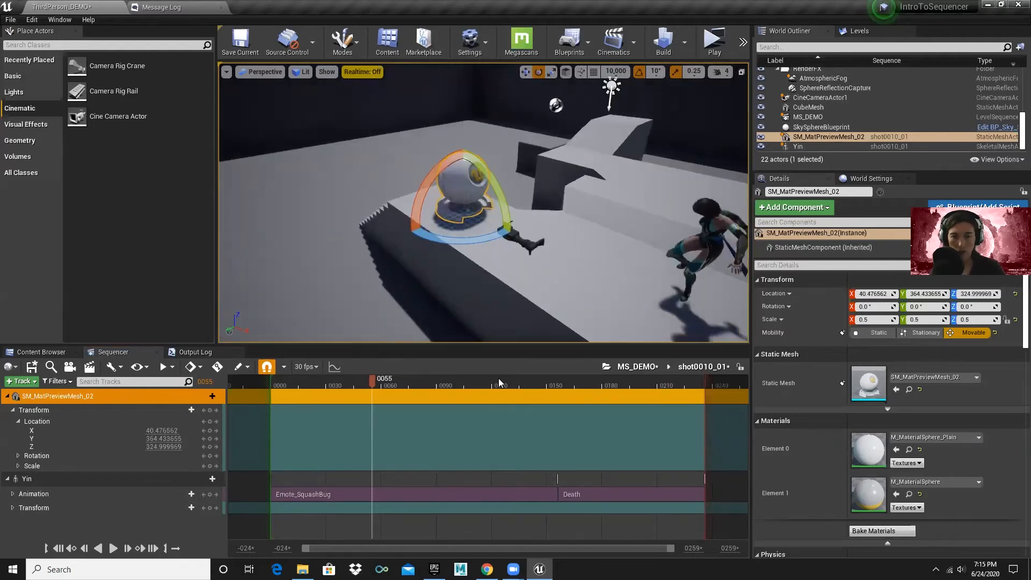
{"action": "key", "text": "s"}
{"action": "mouse_move", "coordinate": [372, 381]}
{"action": "left_mouse_down"}
{"action": "mouse_move", "coordinate": [435, 384]}
{"action": "mouse_move", "coordinate": [380, 381]}
{"action": "left_mouse_up"}
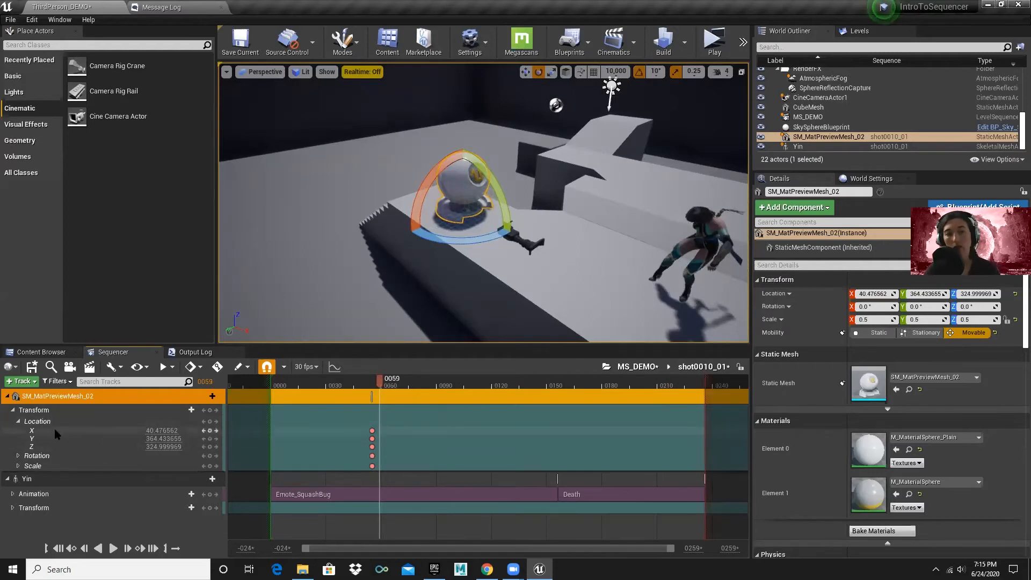
- Add keyframes for all transforms of SM_MatPreviewMesh_02 at frame 70
{"action": "left_click", "coordinate": [17, 465]}
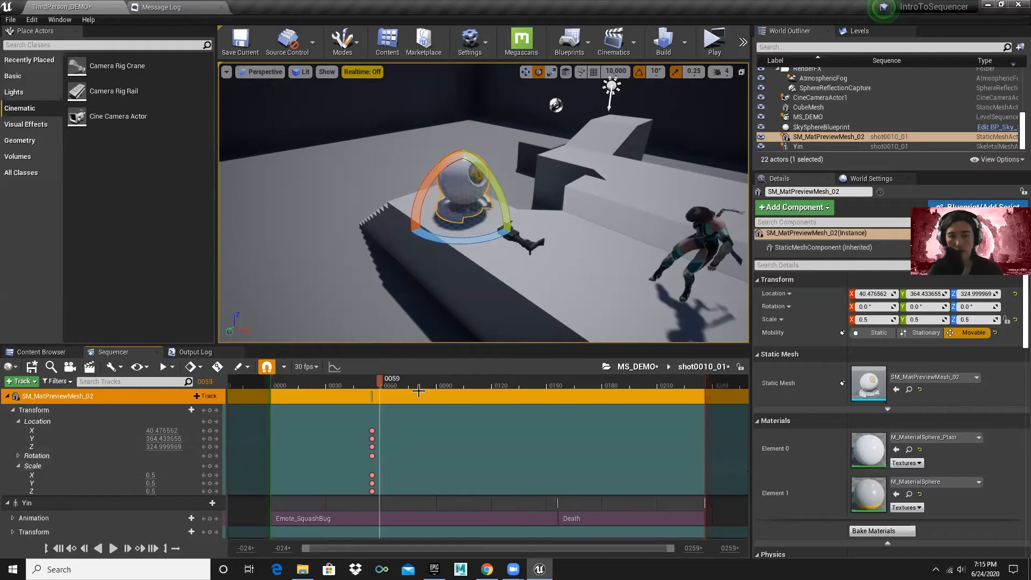
{"action": "left_click_drag", "start_coordinate": [380, 382], "coordinate": [399, 382]}
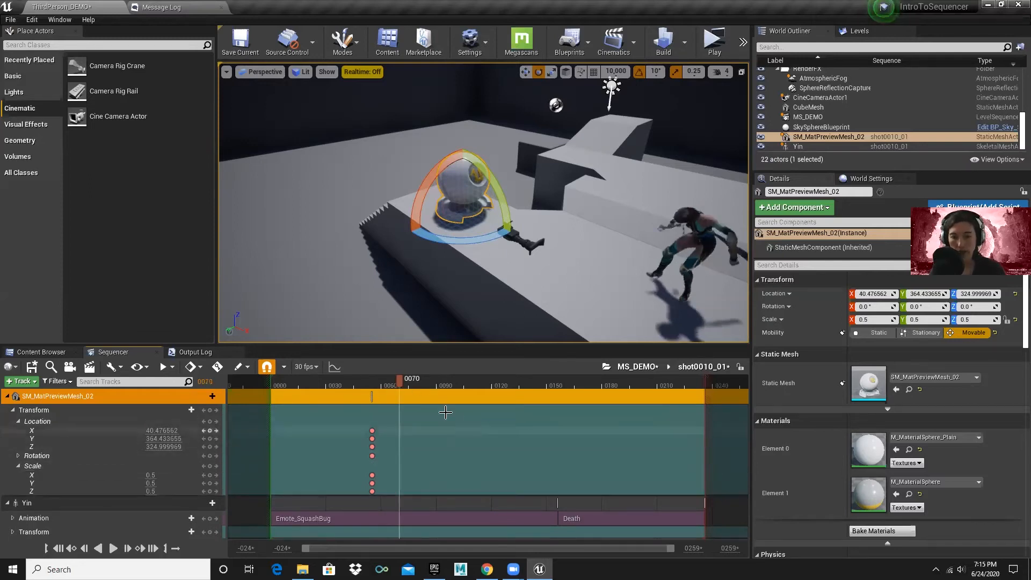
{"action": "key", "text": "s"}
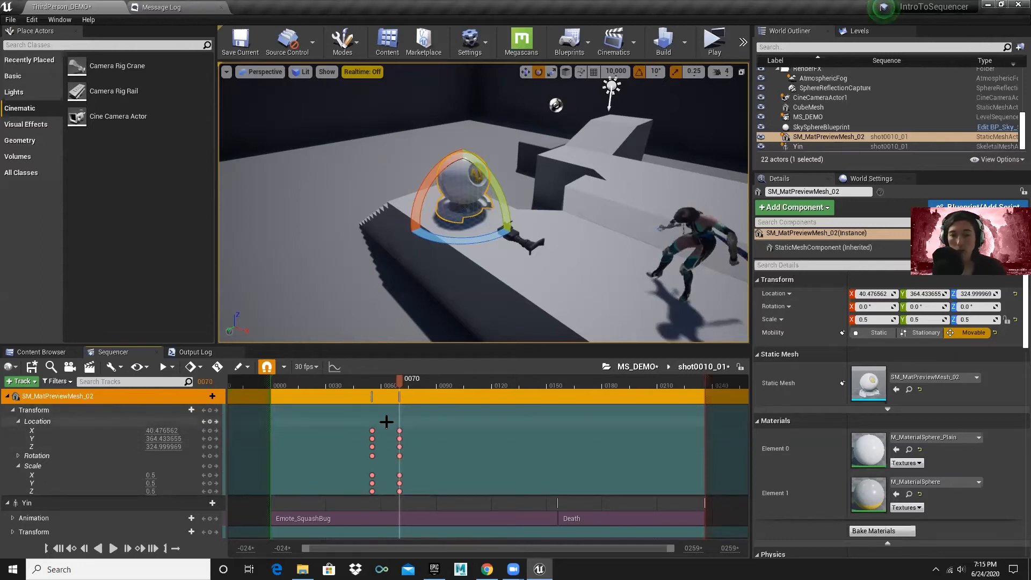
- Delete all transform keyframes of SM_MatPreviewMesh_02
{"action": "left_click_drag", "start_coordinate": [359, 419], "coordinate": [409, 491]}
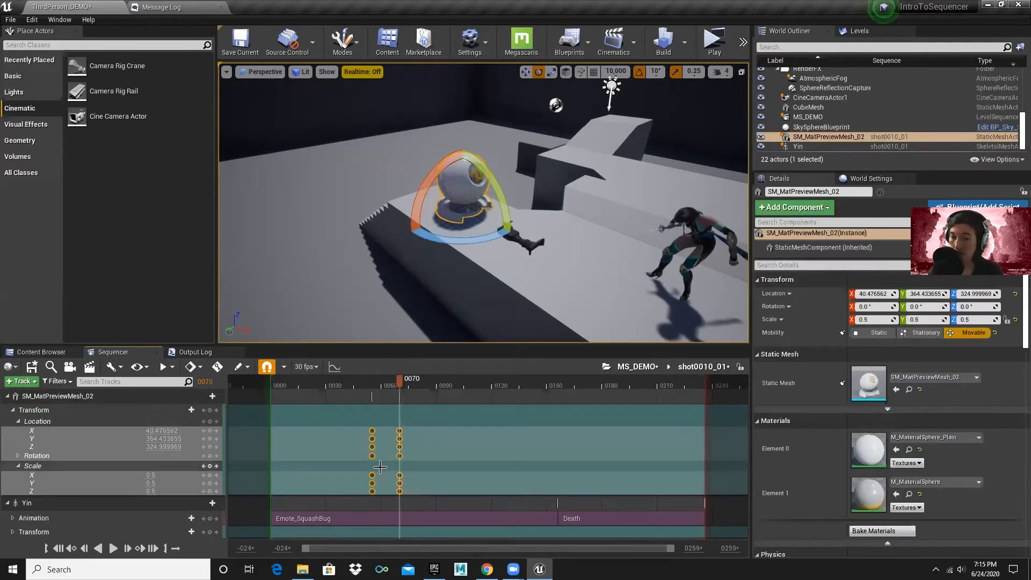
{"action": "key", "text": "Delete"}
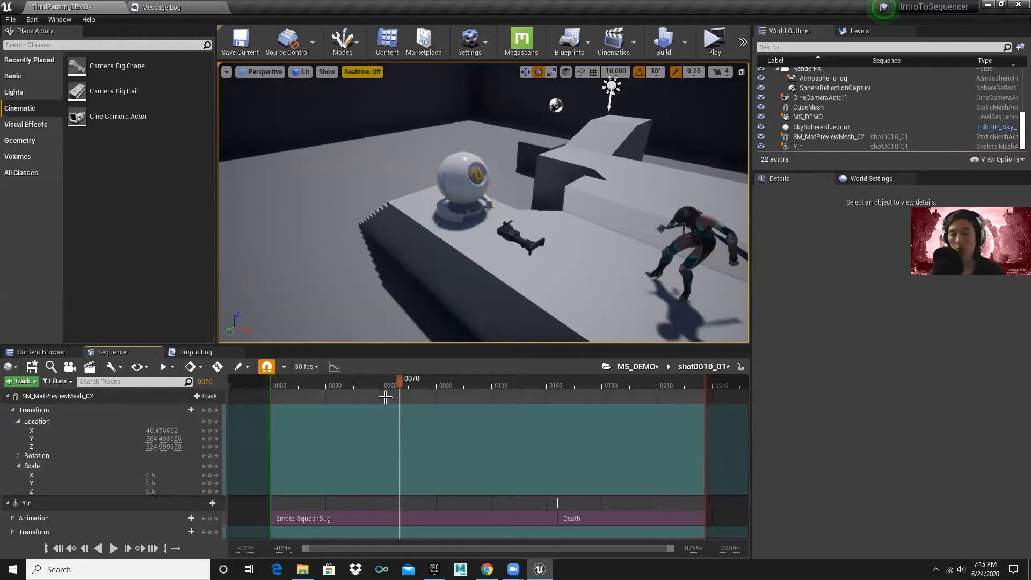
- Key the location and rotation of SM_MatPreviewMesh_02 at frame 150 and expand its rotation channels
{"action": "left_click_drag", "start_coordinate": [365, 382], "coordinate": [532, 377]}
{"action": "left_click", "coordinate": [217, 367]}
{"action": "left_click", "coordinate": [218, 367]}
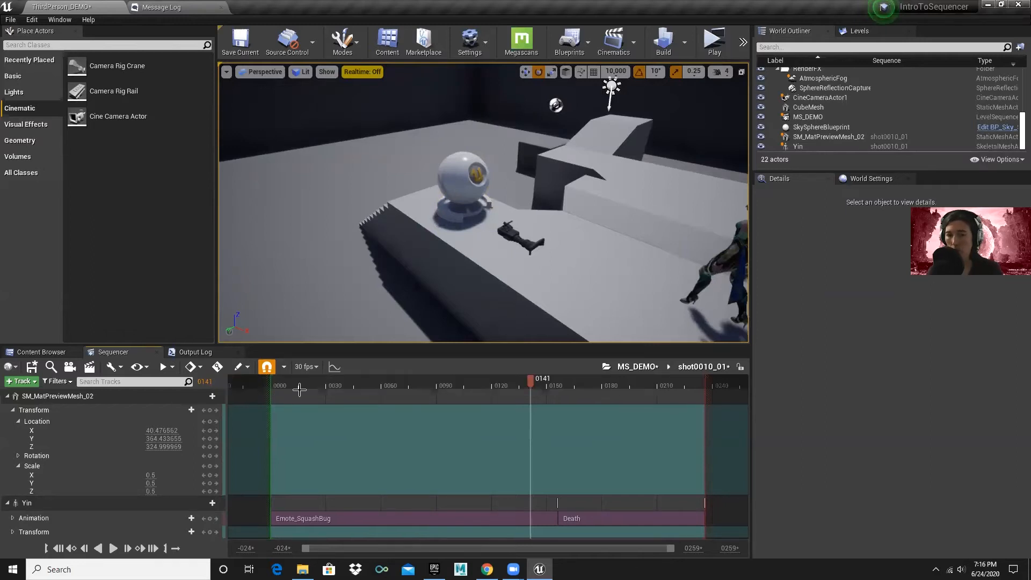
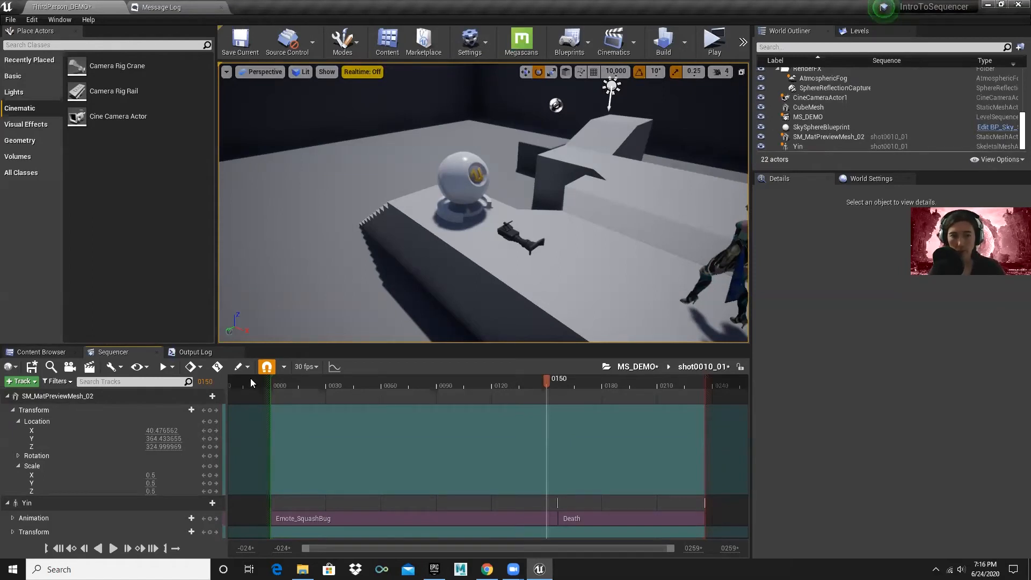
{"action": "left_click", "coordinate": [209, 422]}
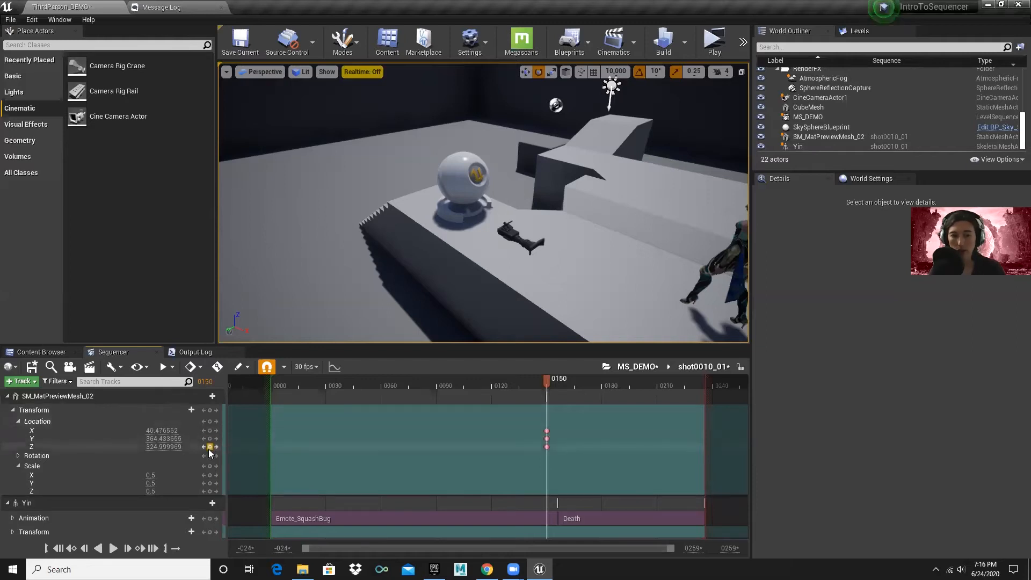
{"action": "left_click", "coordinate": [210, 456]}
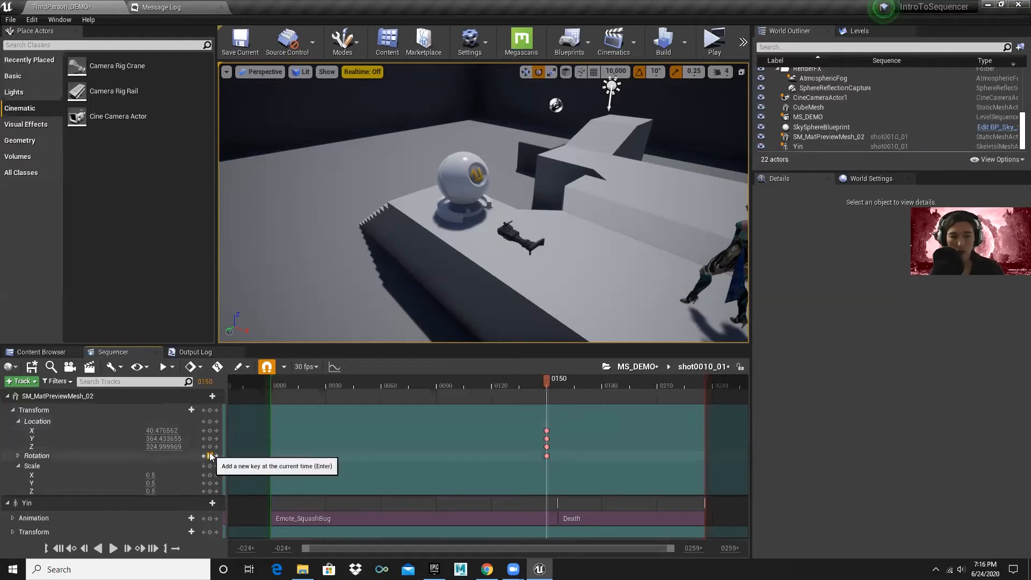
{"action": "left_click", "coordinate": [18, 456]}
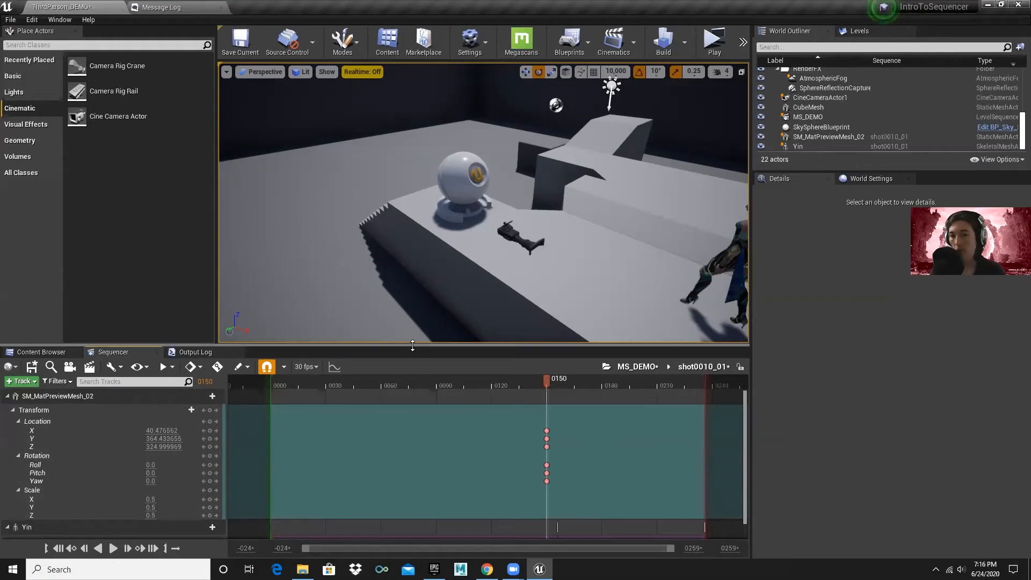
- At frame 175, move SM_MatPreviewMesh_02 along X to about 820.7 and key its location
{"action": "left_click", "coordinate": [210, 382]}
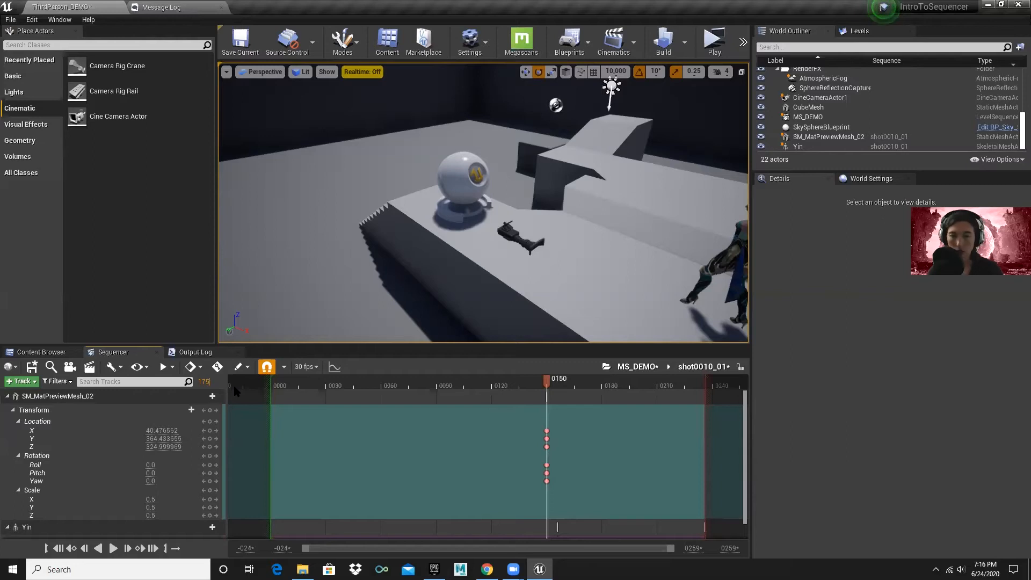
{"action": "key", "text": "Return"}
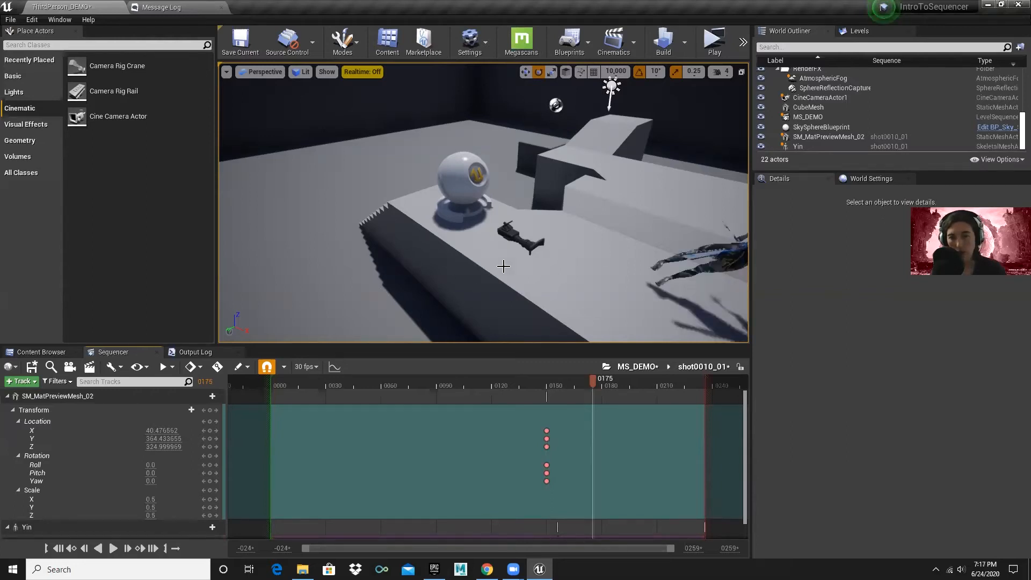
{"action": "left_click_drag", "start_coordinate": [456, 264], "coordinate": [611, 250], "text": "alt"}
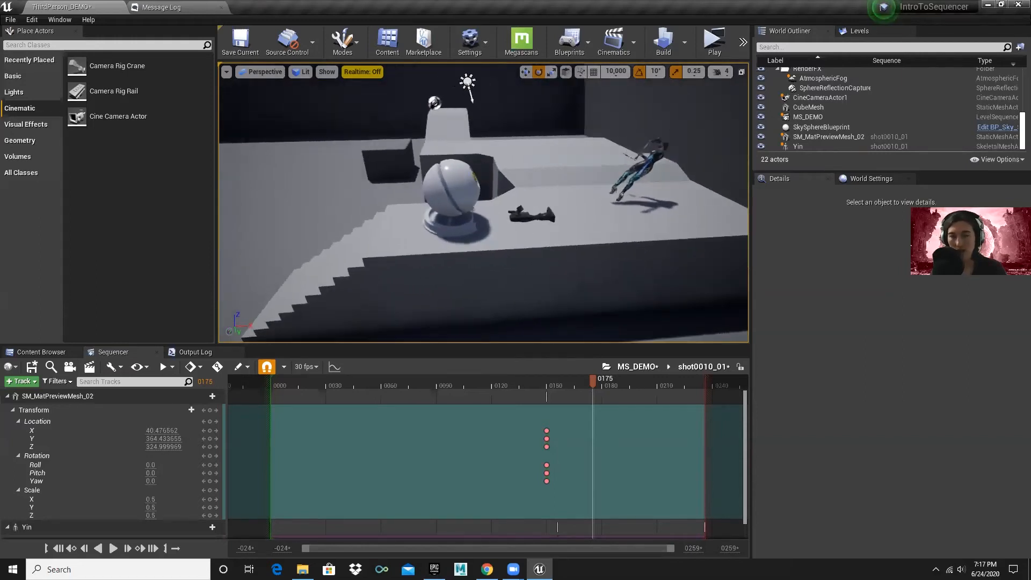
{"action": "left_click_drag", "start_coordinate": [617, 194], "coordinate": [655, 197], "text": "alt"}
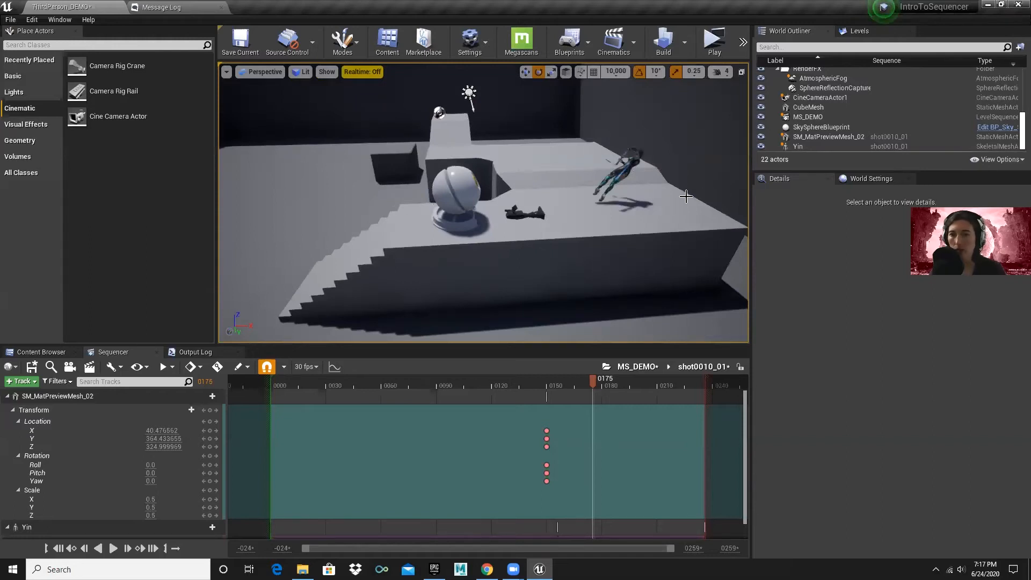
{"action": "left_click", "coordinate": [457, 193]}
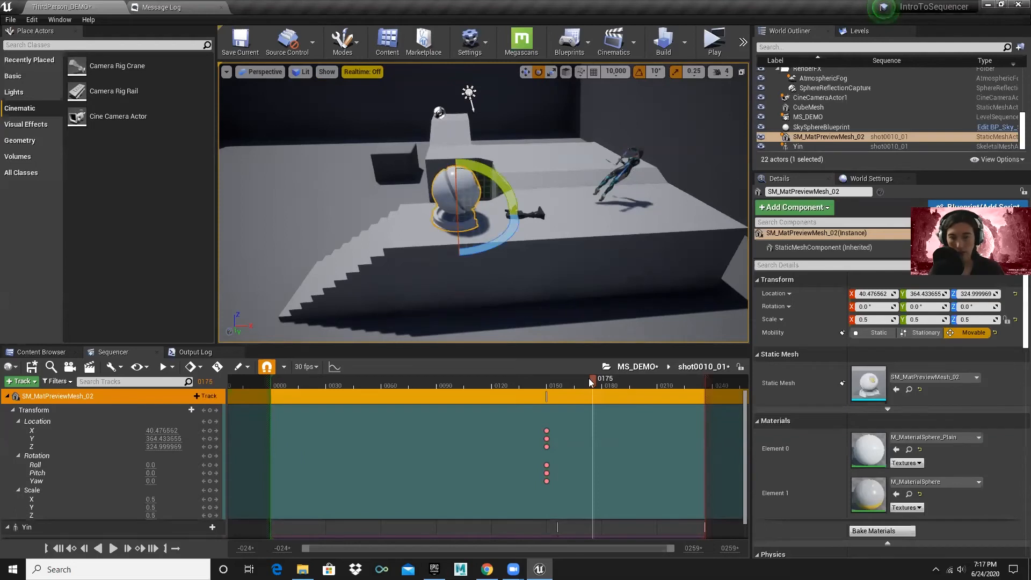
{"action": "key", "text": "w"}
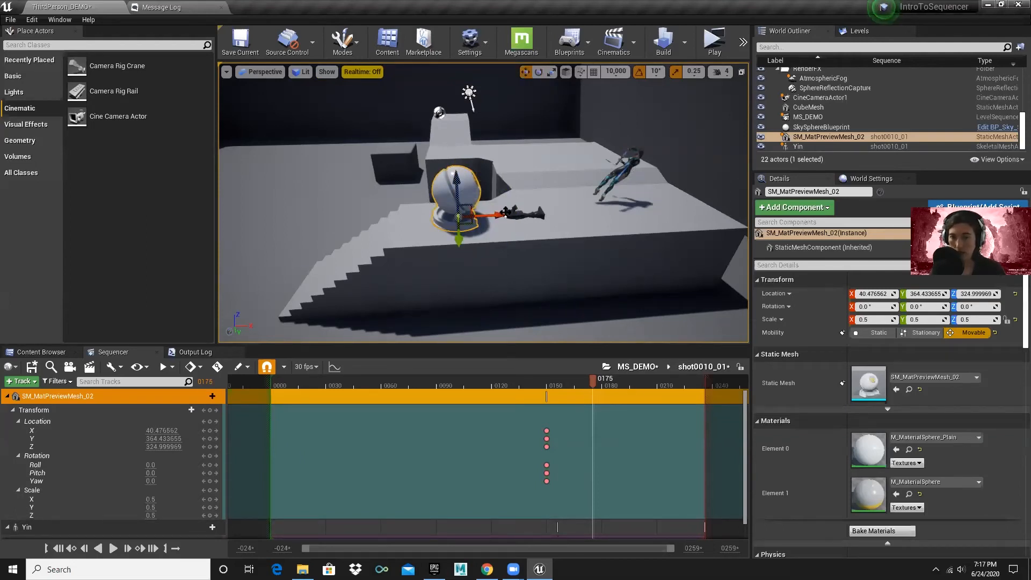
{"action": "left_click_drag", "start_coordinate": [500, 214], "coordinate": [736, 215]}
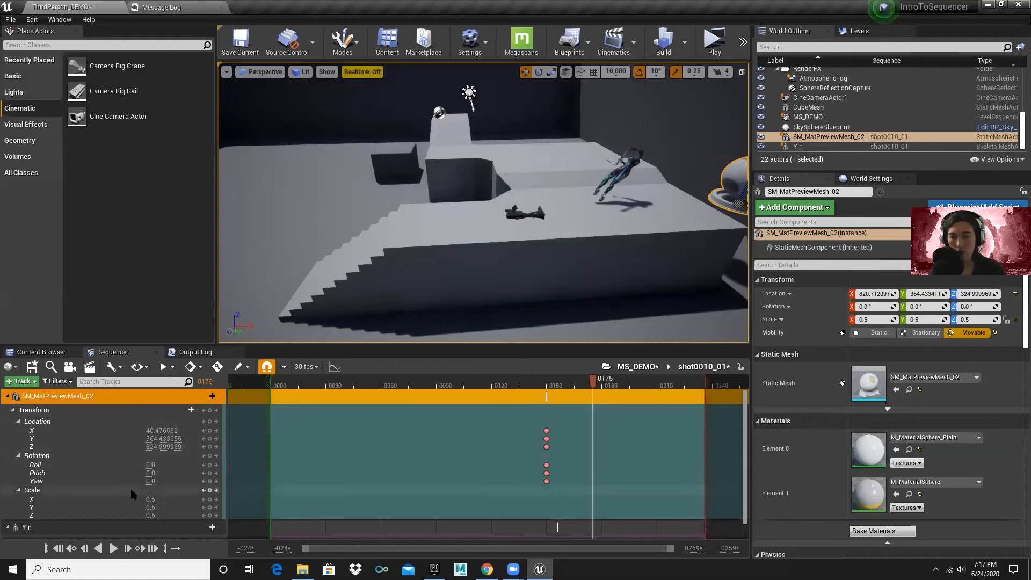
{"action": "left_click", "coordinate": [210, 422]}
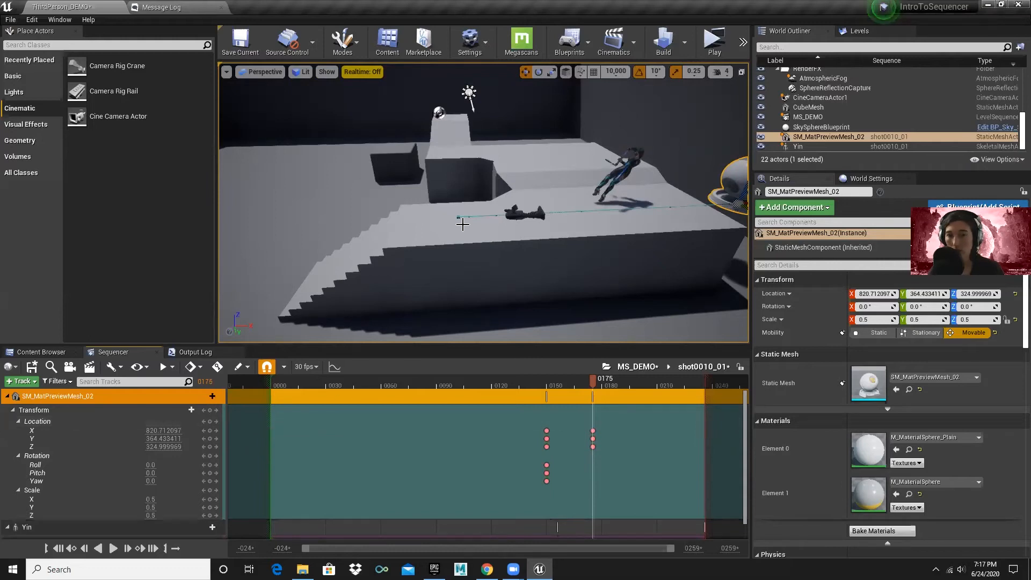
- Preview the mesh's movement back at frame 160, return to the keyframe at frame 175 and examine the mesh up close
{"action": "left_click_drag", "start_coordinate": [593, 381], "coordinate": [566, 380]}
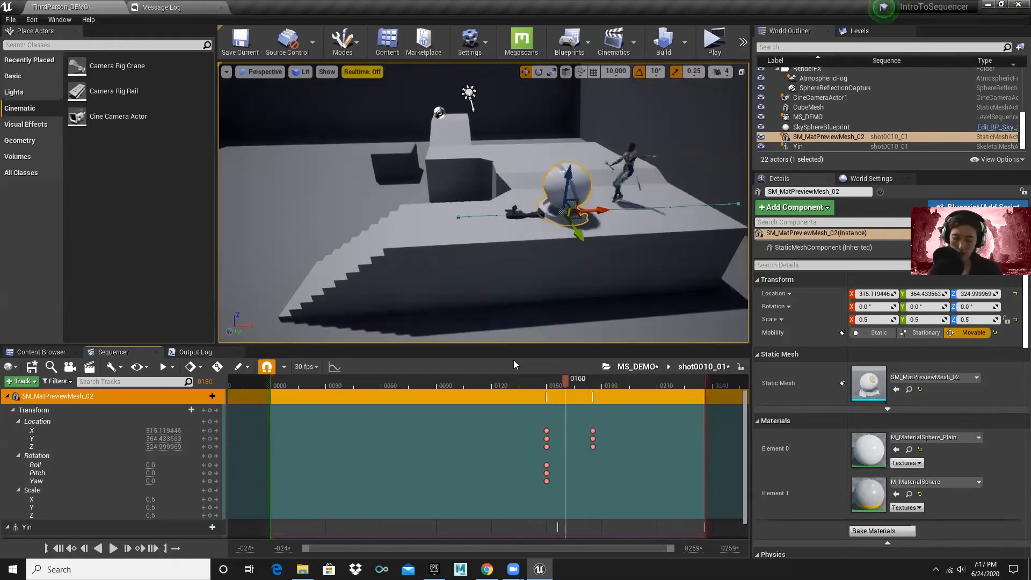
{"action": "key", "text": "period"}
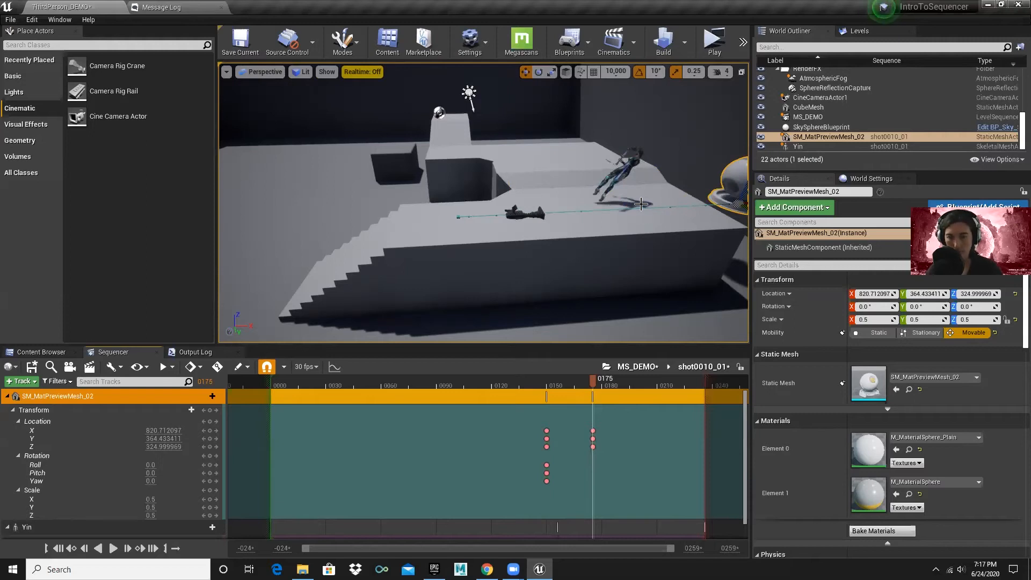
{"action": "key", "text": "f"}
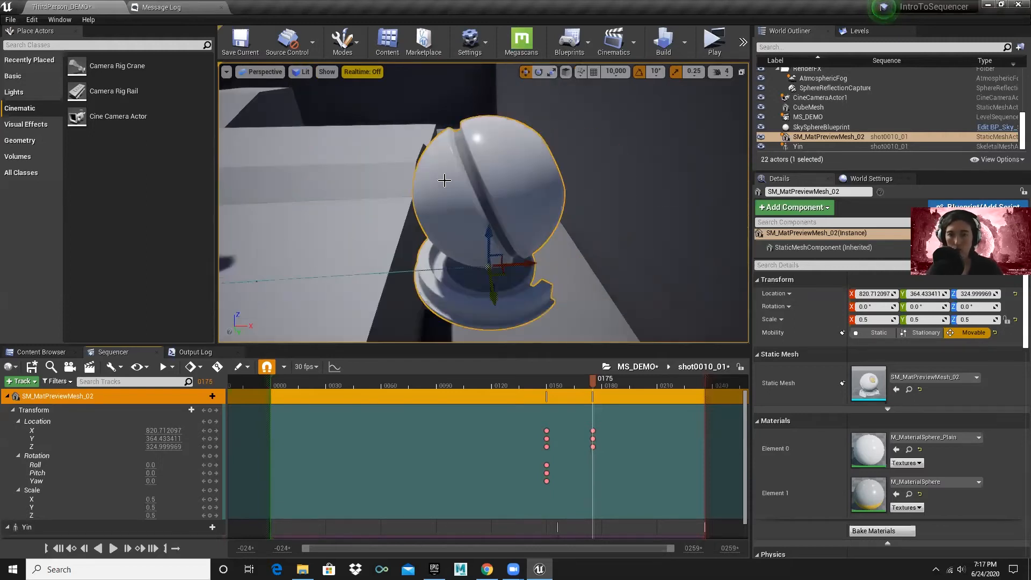
{"action": "scroll", "coordinate": [667, 197], "scroll_direction": "down", "scroll_amount": 3}
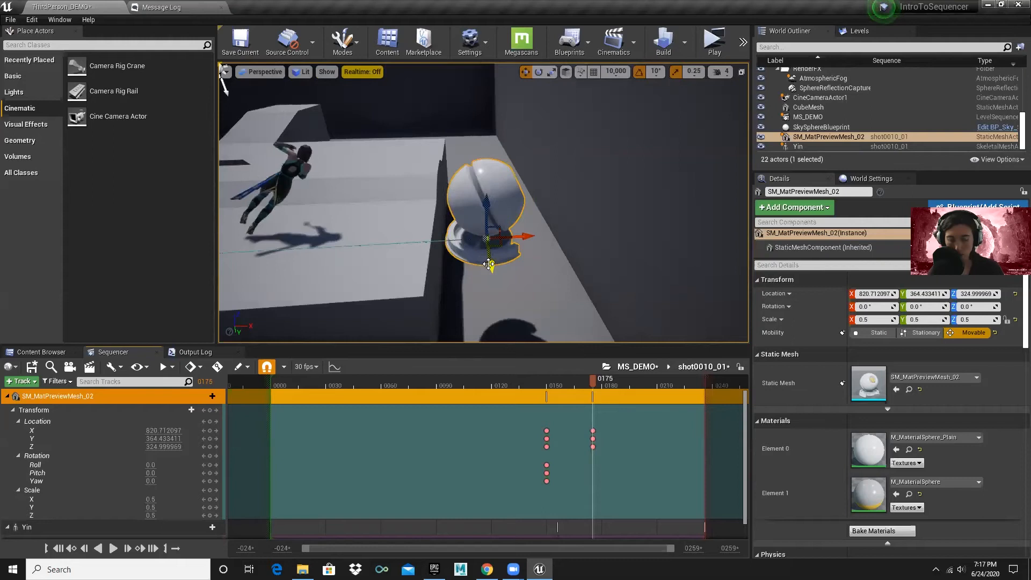
{"action": "left_click_drag", "start_coordinate": [466, 283], "coordinate": [469, 244], "text": "alt"}
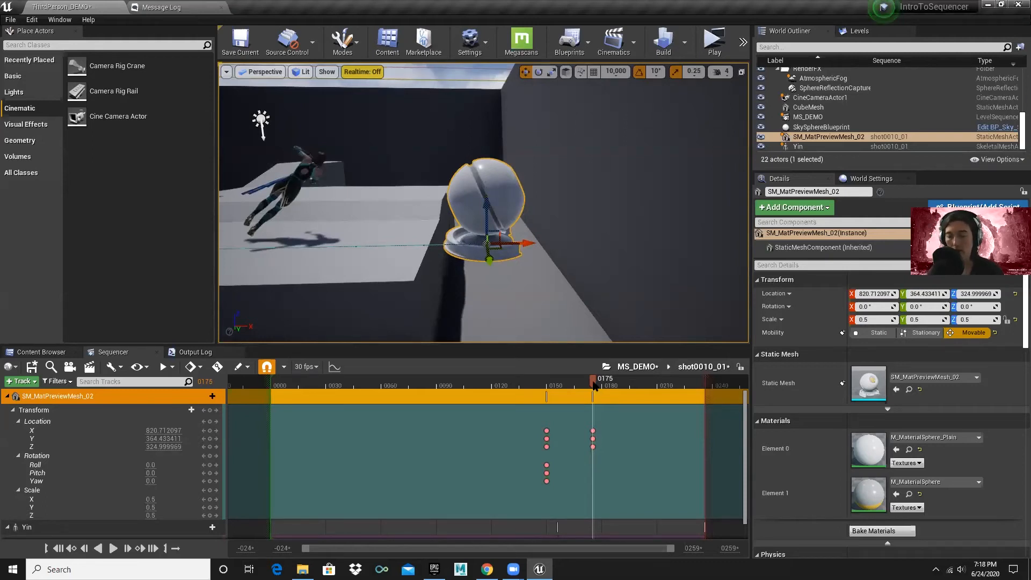
{"action": "left_click_drag", "start_coordinate": [595, 384], "coordinate": [593, 385]}
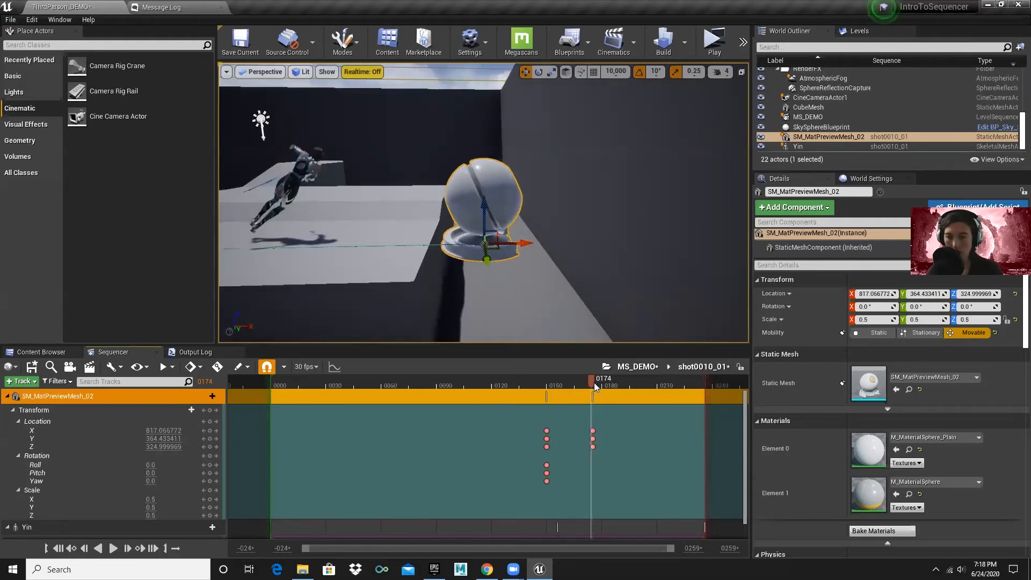
{"action": "left_click", "coordinate": [594, 382]}
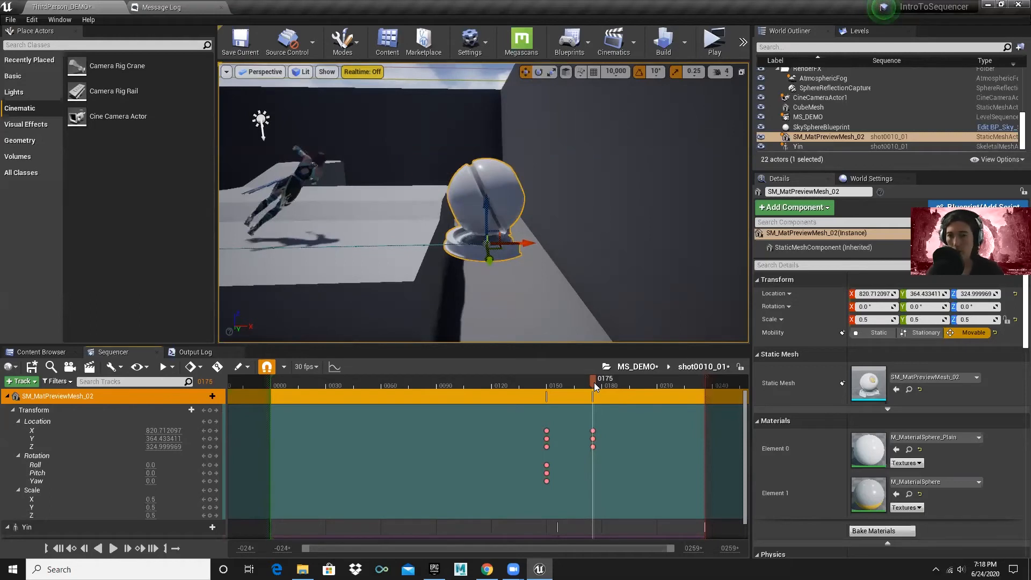
- Switch to the Google Slides presentation to review the Sequencer Hotkeys slide, and return to Unreal Editor
{"action": "key", "text": "alt+Tab"}
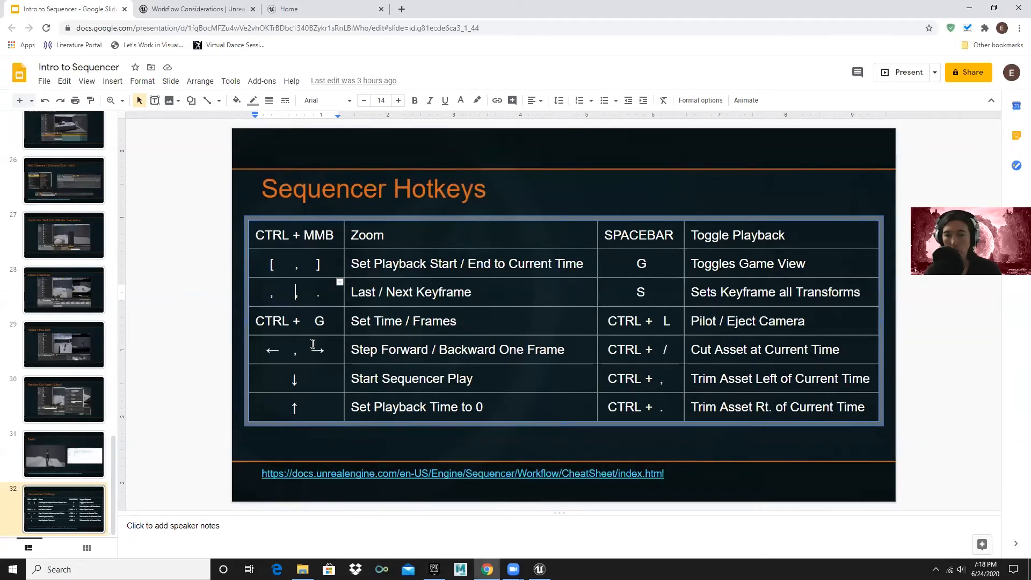
{"action": "key", "text": "alt+Tab"}
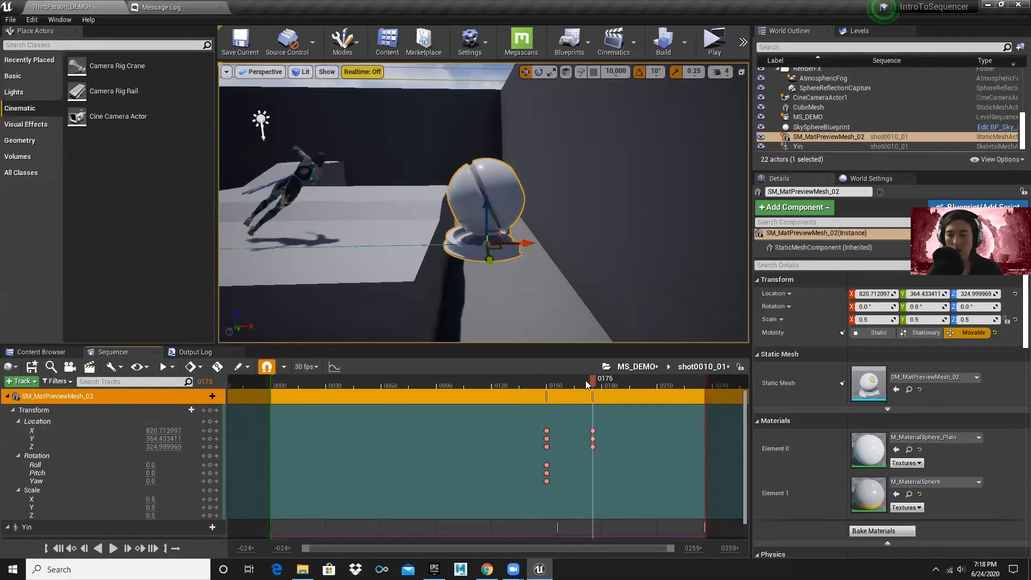
- At frame 179, lower SM_MatPreviewMesh_02 to about Z -32.2 and key its location
{"action": "key", "text": "Right"}
{"action": "key", "text": "Right"}
{"action": "key", "text": "Right"}
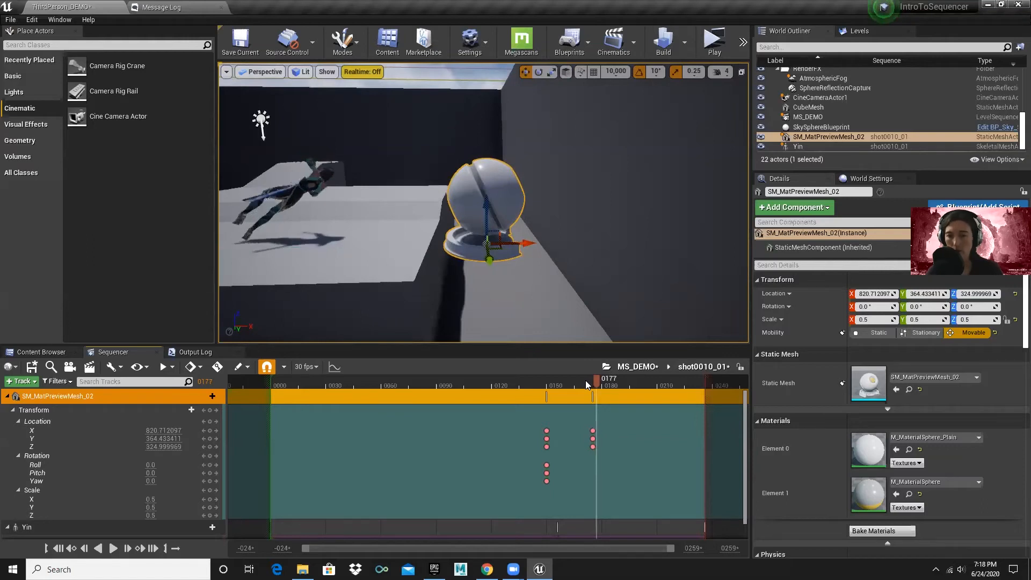
{"action": "key", "text": "Right"}
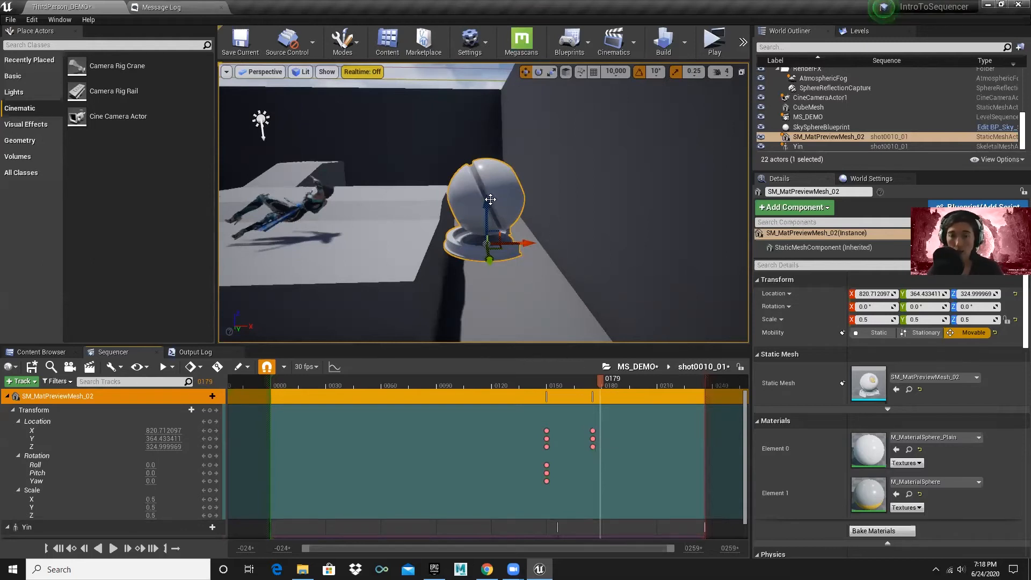
{"action": "left_click_drag", "start_coordinate": [490, 199], "coordinate": [486, 341]}
{"action": "right_click_drag", "start_coordinate": [471, 192], "coordinate": [473, 249]}
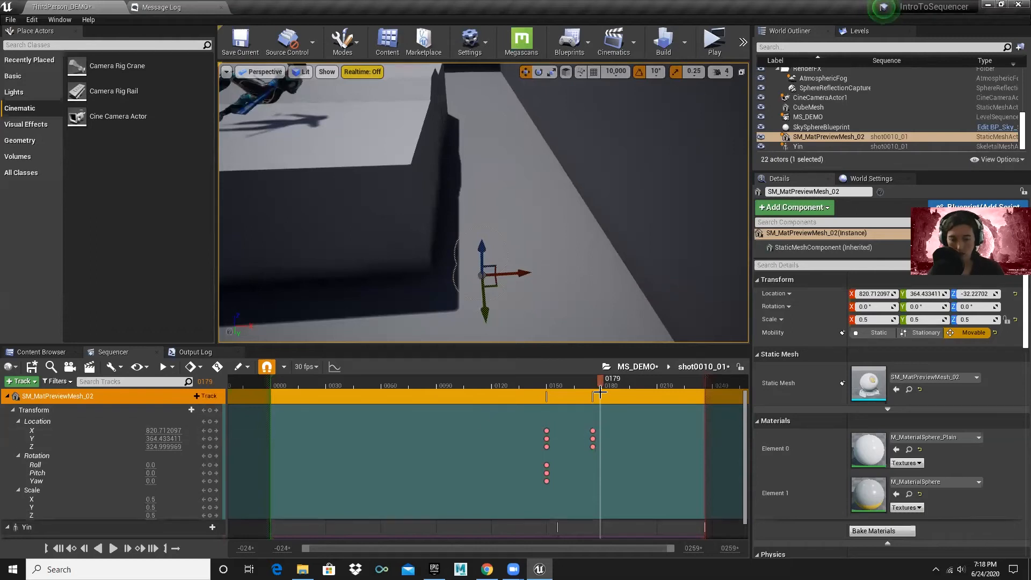
{"action": "left_click", "coordinate": [210, 421]}
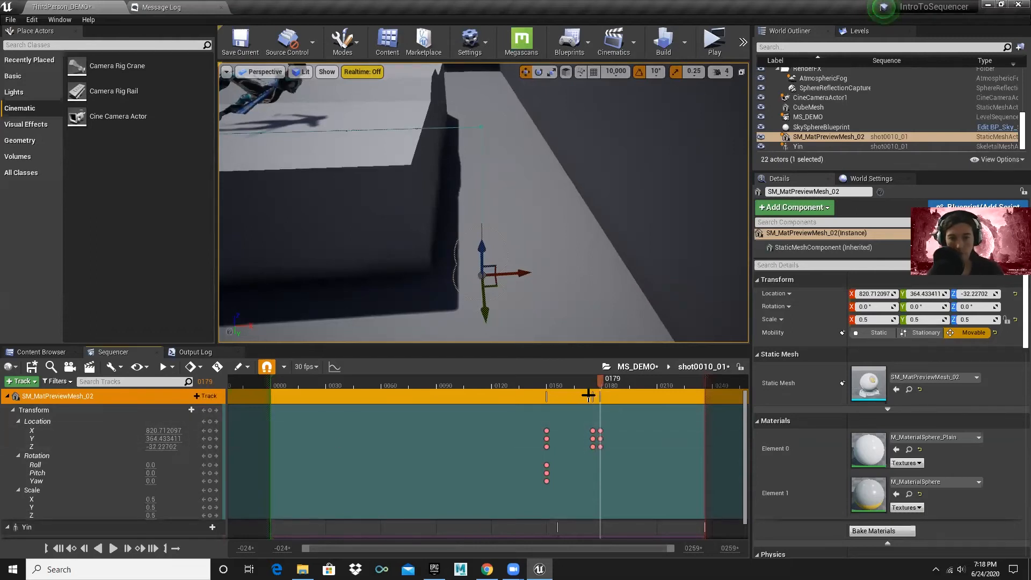
- Scrub back to frame 161 and undo the location keys added at frame 179
{"action": "left_click_drag", "start_coordinate": [600, 383], "coordinate": [567, 384]}
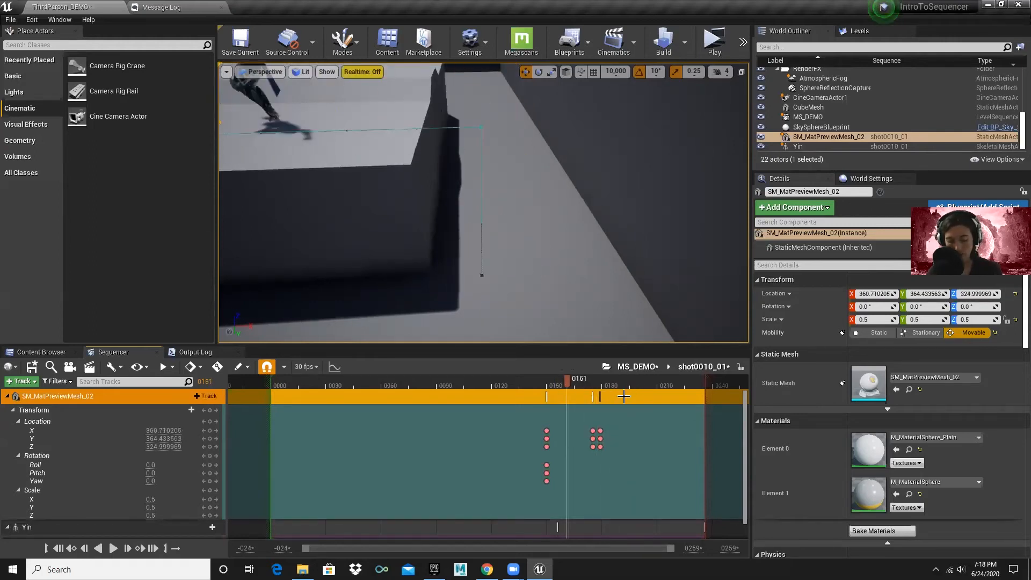
{"action": "key", "text": "ctrl+z"}
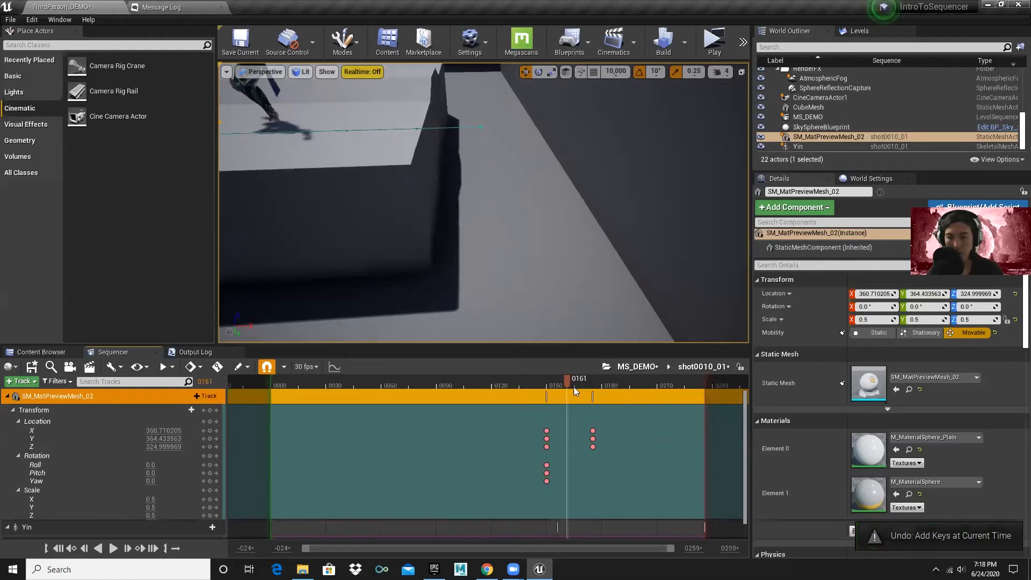
- At frame 179, enable auto-keying and lower SM_MatPreviewMesh_02 to about Z -33.6 so its drop is keyed
{"action": "left_click", "coordinate": [215, 380]}
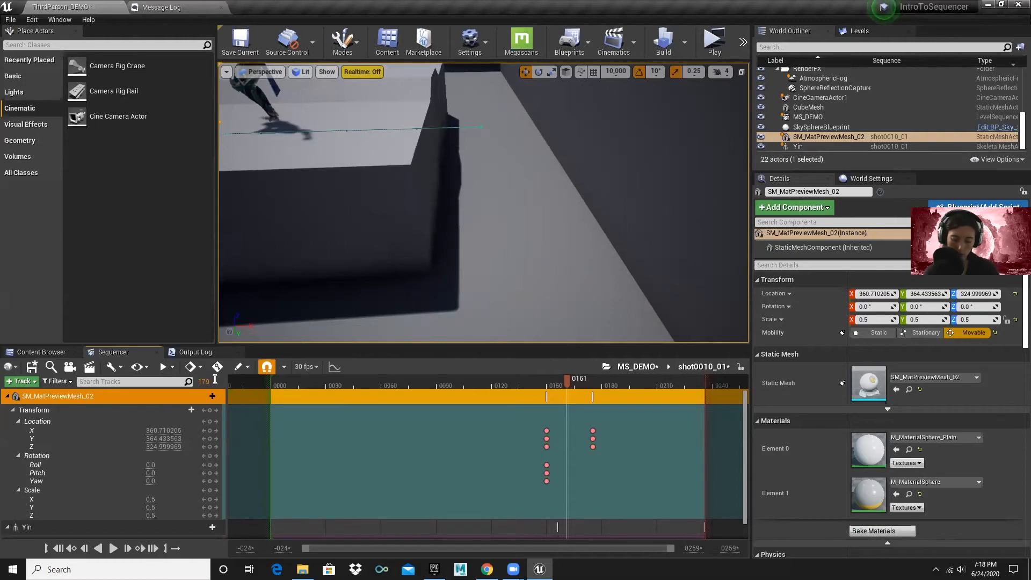
{"action": "type", "text": "179"}
{"action": "key", "text": "Return"}
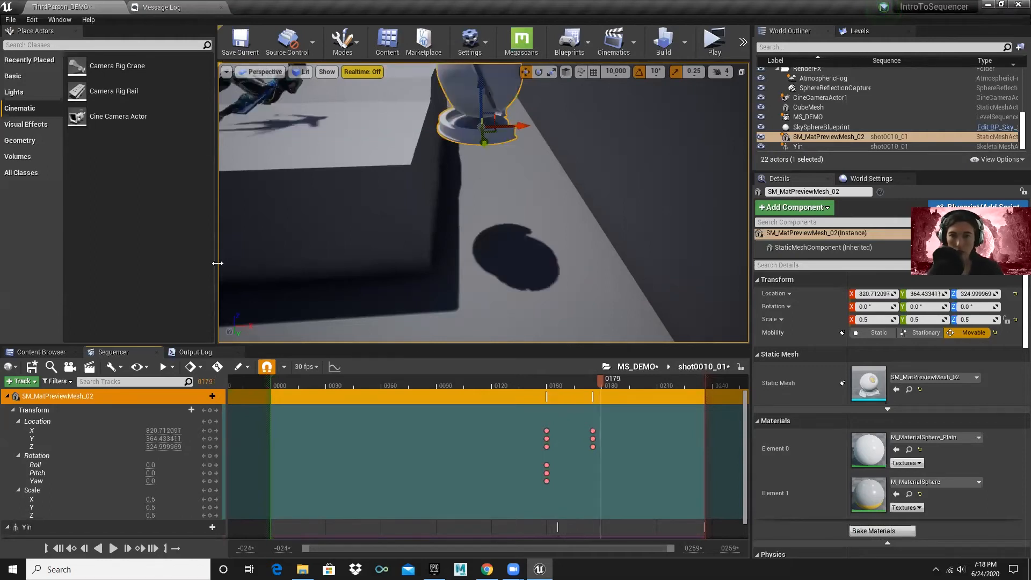
{"action": "left_click", "coordinate": [218, 368]}
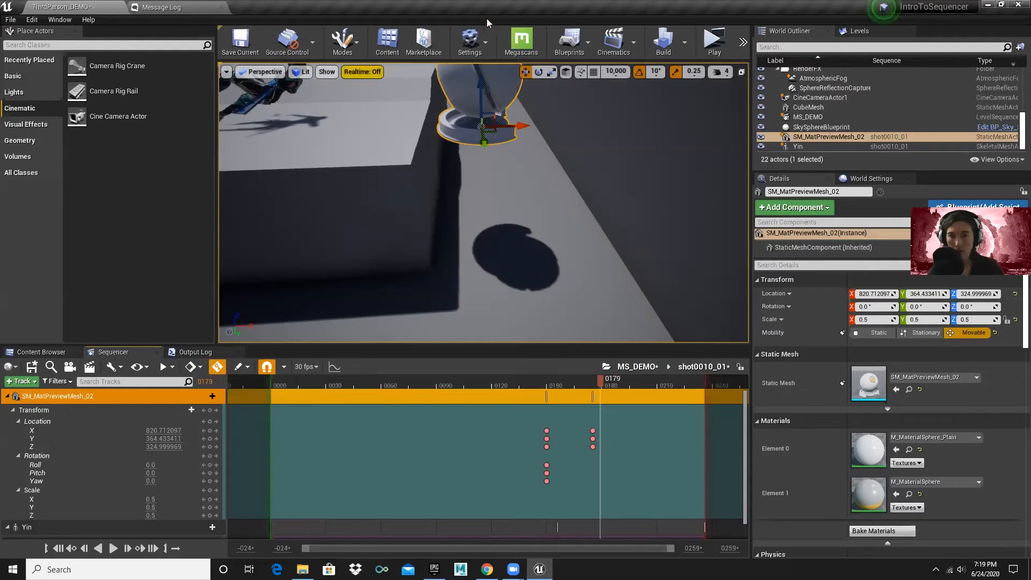
{"action": "left_click_drag", "start_coordinate": [483, 87], "coordinate": [490, 258]}
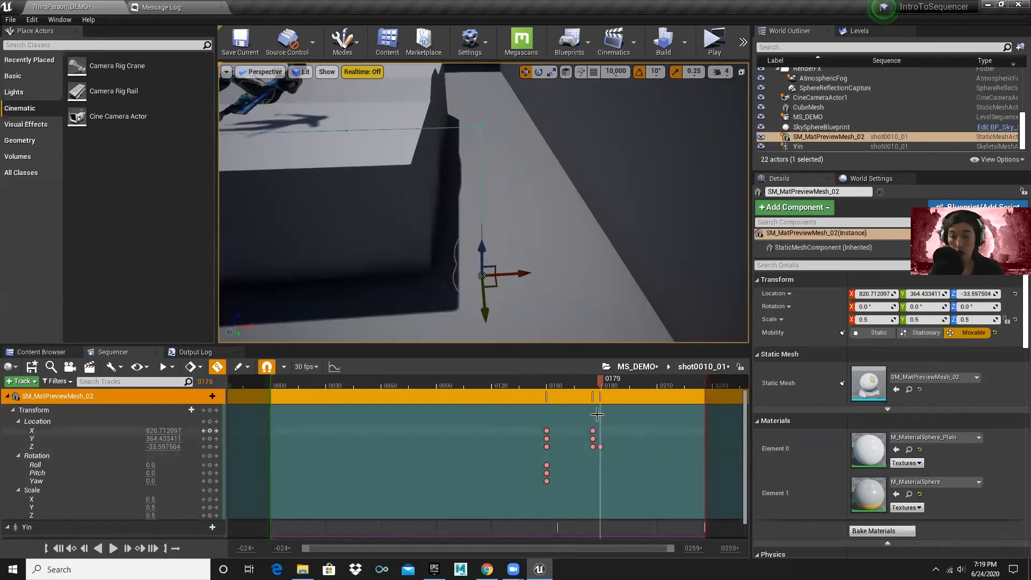
- Play back the mesh's slide and drop past frame 175 and scrub back to frame 157
{"action": "left_click_drag", "start_coordinate": [591, 381], "coordinate": [522, 382]}
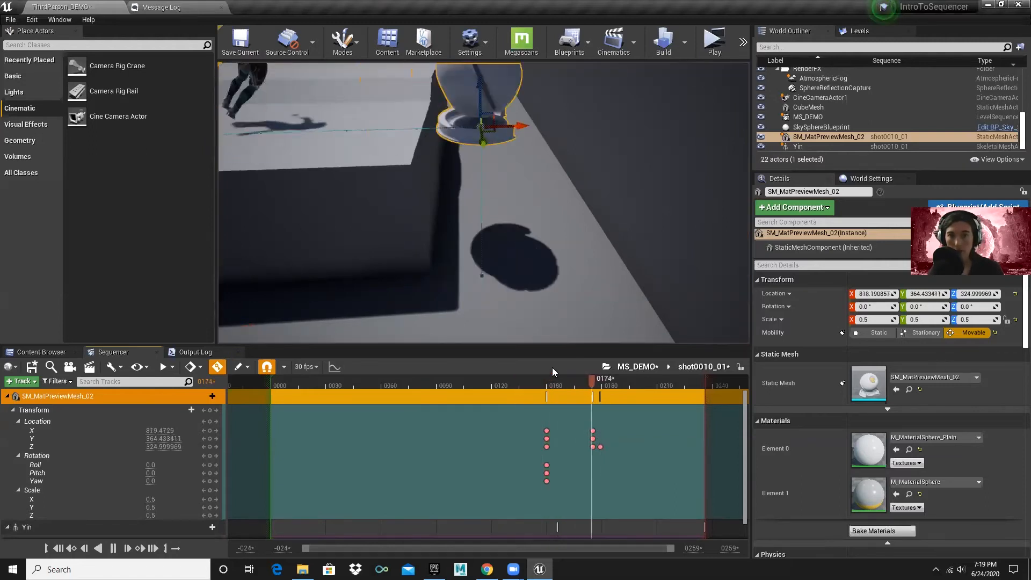
{"action": "key", "text": "space"}
{"action": "left_click_drag", "start_coordinate": [629, 383], "coordinate": [559, 381]}
{"action": "scroll", "coordinate": [445, 148], "scroll_direction": "down", "scroll_amount": 2}
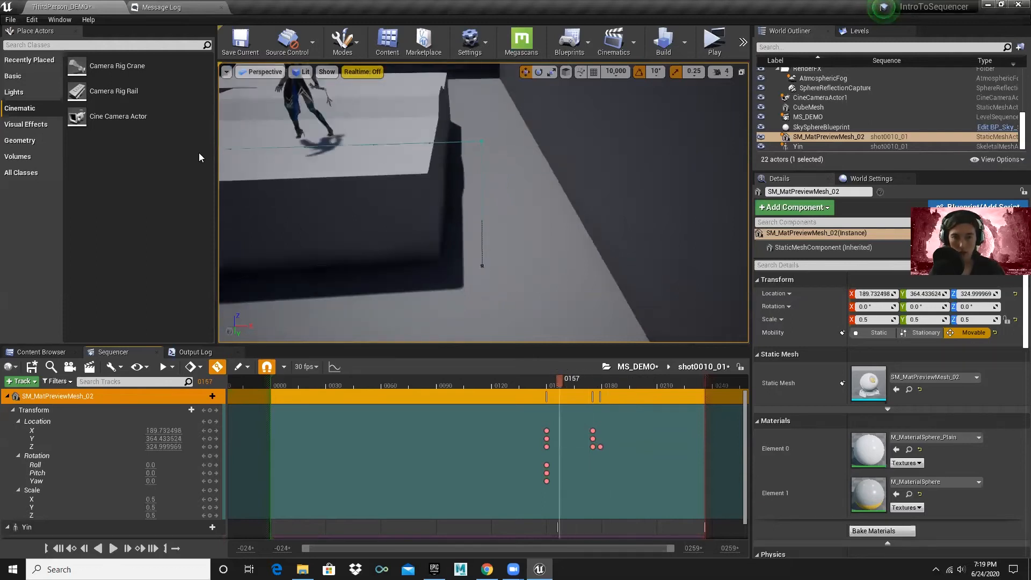
- Switch the viewport to game view with the whole platform in frame and scrub to frame 163
{"action": "scroll", "coordinate": [318, 173], "scroll_direction": "down", "scroll_amount": 6}
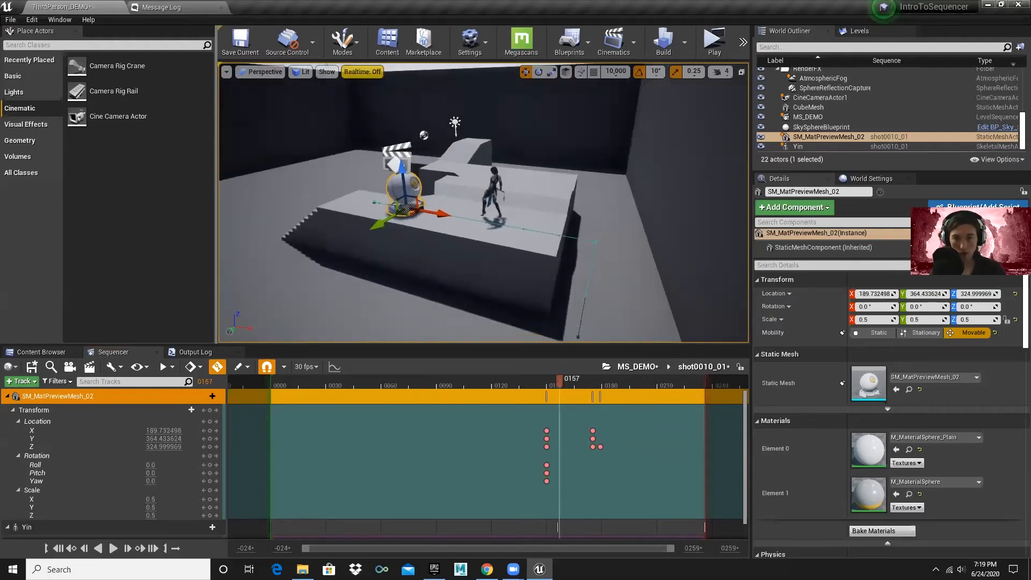
{"action": "scroll", "coordinate": [446, 203], "scroll_direction": "down", "scroll_amount": 1}
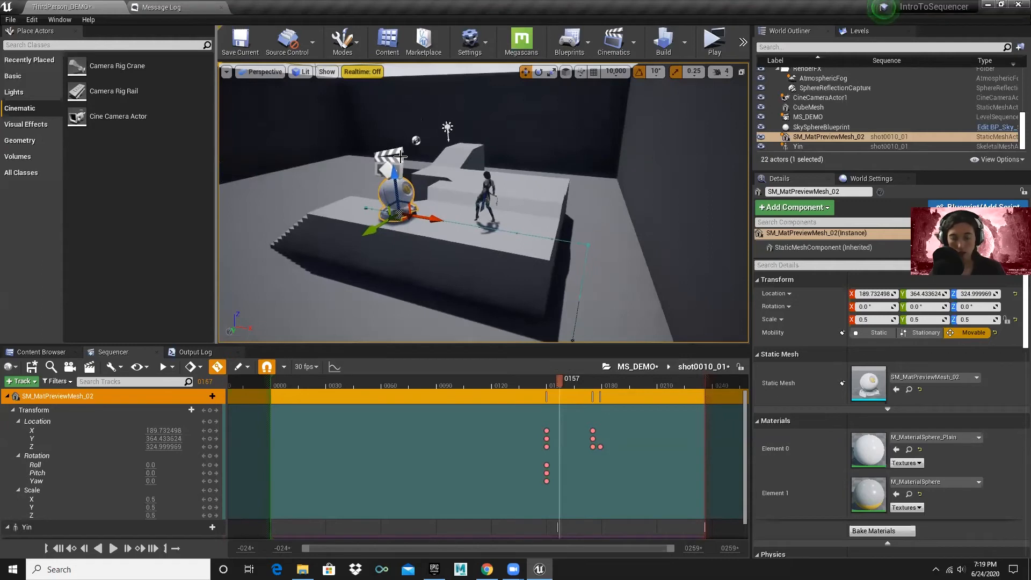
{"action": "key", "text": "g"}
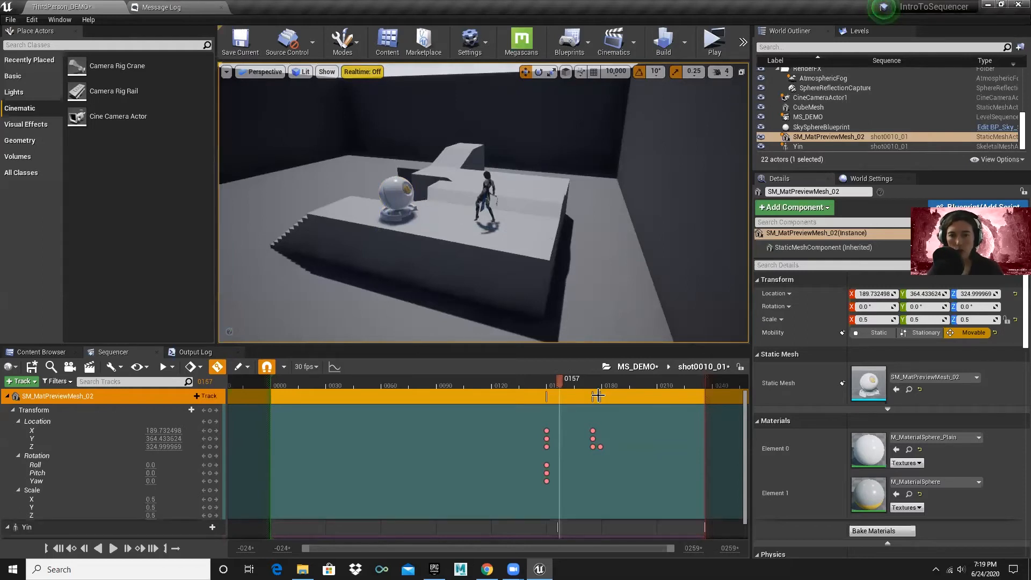
{"action": "mouse_move", "coordinate": [558, 381]}
{"action": "left_mouse_down"}
{"action": "mouse_move", "coordinate": [538, 377]}
{"action": "mouse_move", "coordinate": [571, 386]}
{"action": "left_mouse_up"}
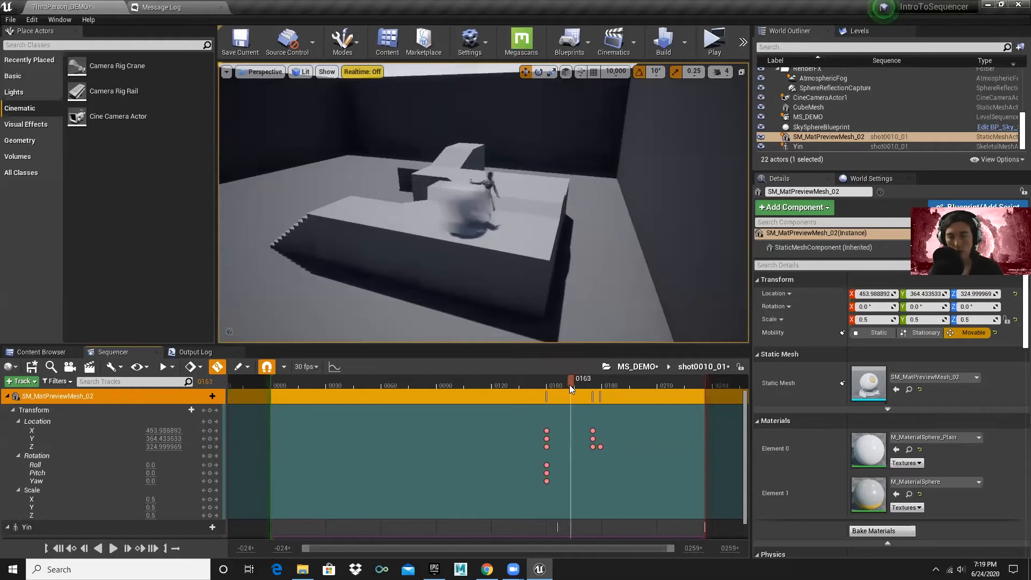
- Play the mesh's slide from about frame 150 and inspect its motion frame by frame between frames 161 and 163
{"action": "right_click_drag", "start_coordinate": [380, 202], "coordinate": [381, 258]}
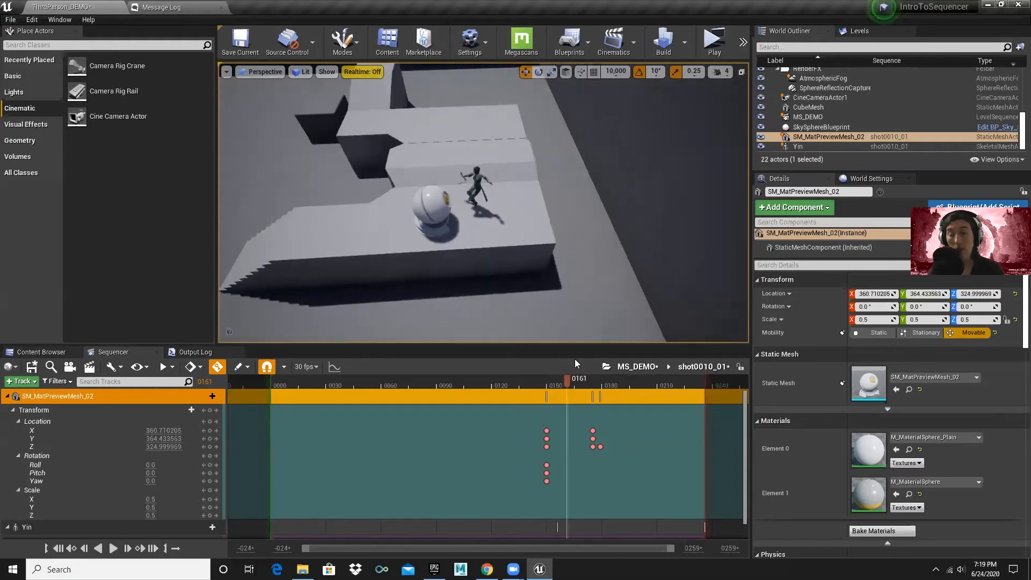
{"action": "left_click_drag", "start_coordinate": [567, 382], "coordinate": [546, 376]}
{"action": "key", "text": "space"}
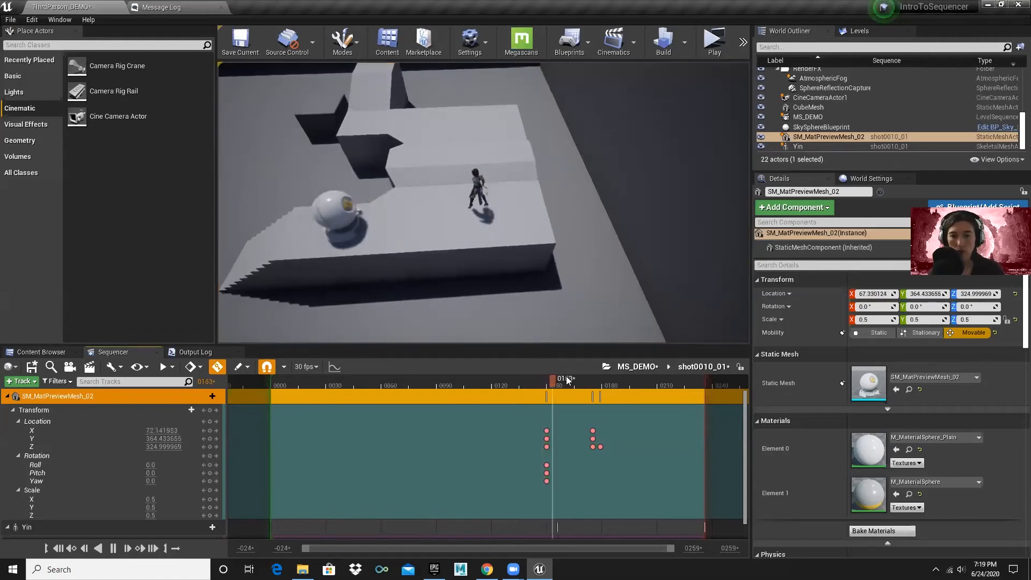
{"action": "mouse_move", "coordinate": [578, 378]}
{"action": "left_mouse_down"}
{"action": "mouse_move", "coordinate": [552, 378]}
{"action": "mouse_move", "coordinate": [567, 376]}
{"action": "left_mouse_up"}
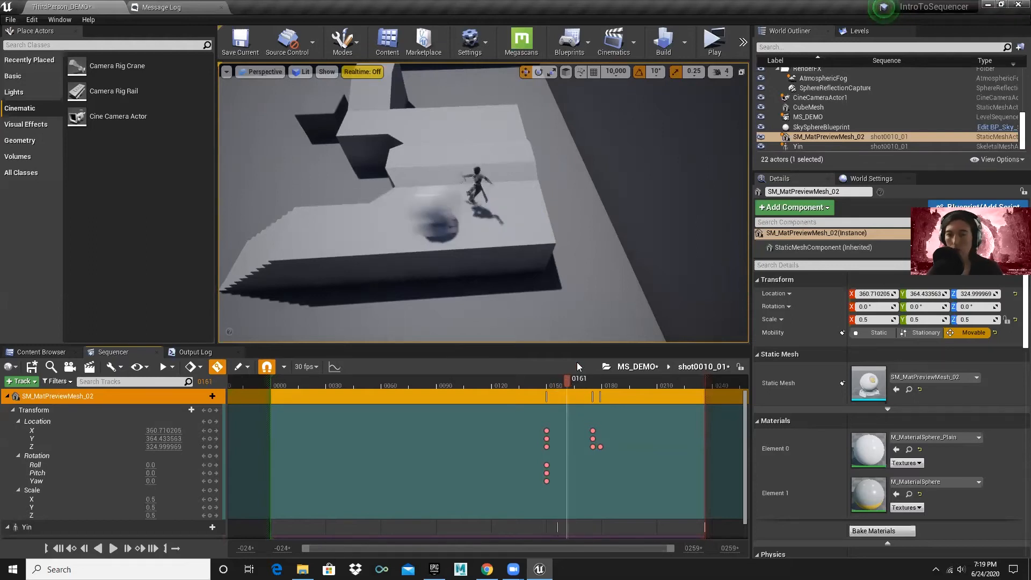
{"action": "key", "text": "Right"}
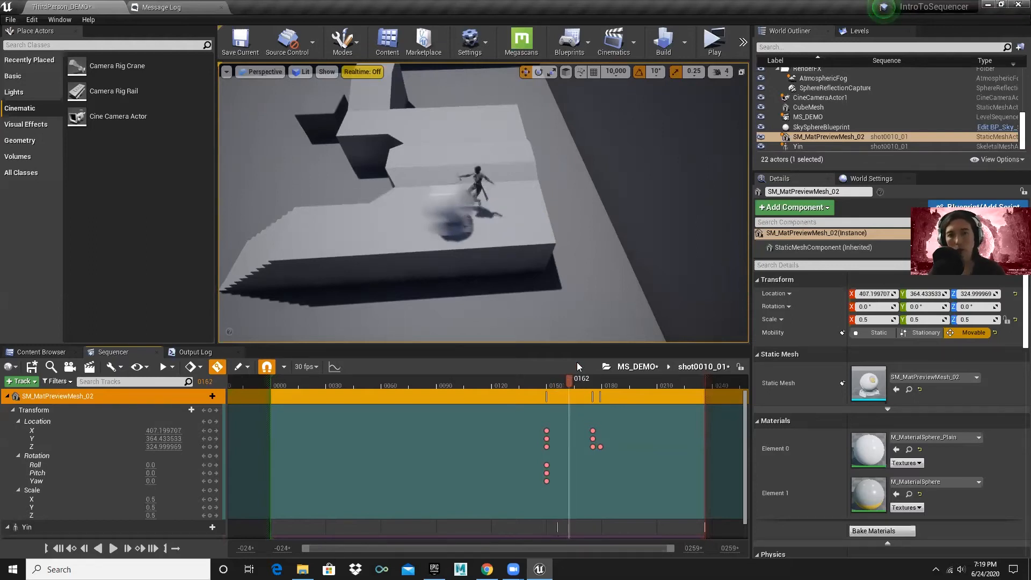
{"action": "key", "text": "Right"}
{"action": "left_click_drag", "start_coordinate": [432, 224], "coordinate": [625, 338], "text": "alt"}
{"action": "left_click_drag", "start_coordinate": [571, 382], "coordinate": [566, 327]}
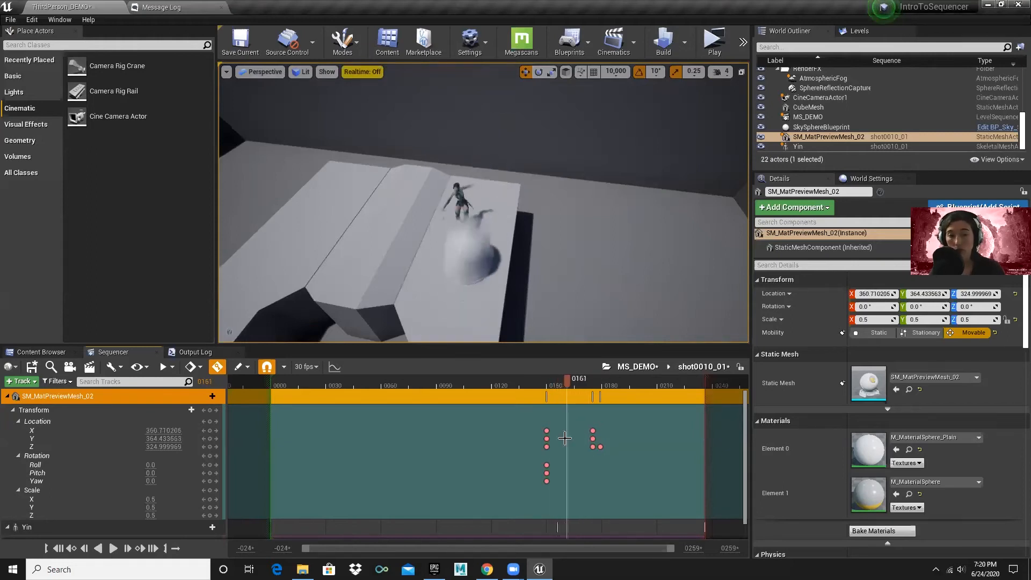
- Go to the Location X keyframe at frame 175 and select the mesh beside the platform edge
{"action": "left_click", "coordinate": [591, 430]}
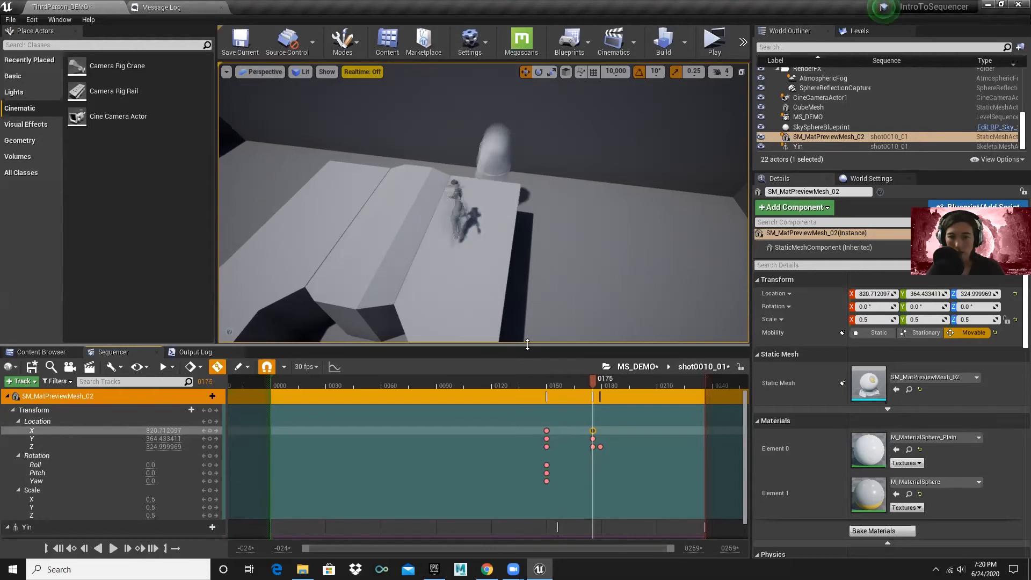
{"action": "left_click_drag", "start_coordinate": [642, 226], "coordinate": [559, 195], "text": "alt"}
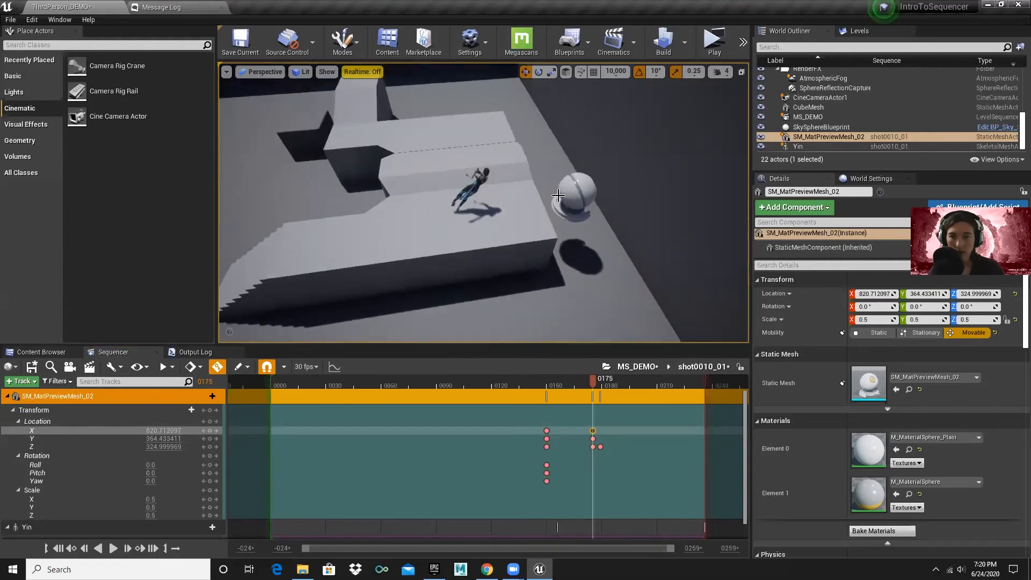
{"action": "left_click", "coordinate": [575, 196]}
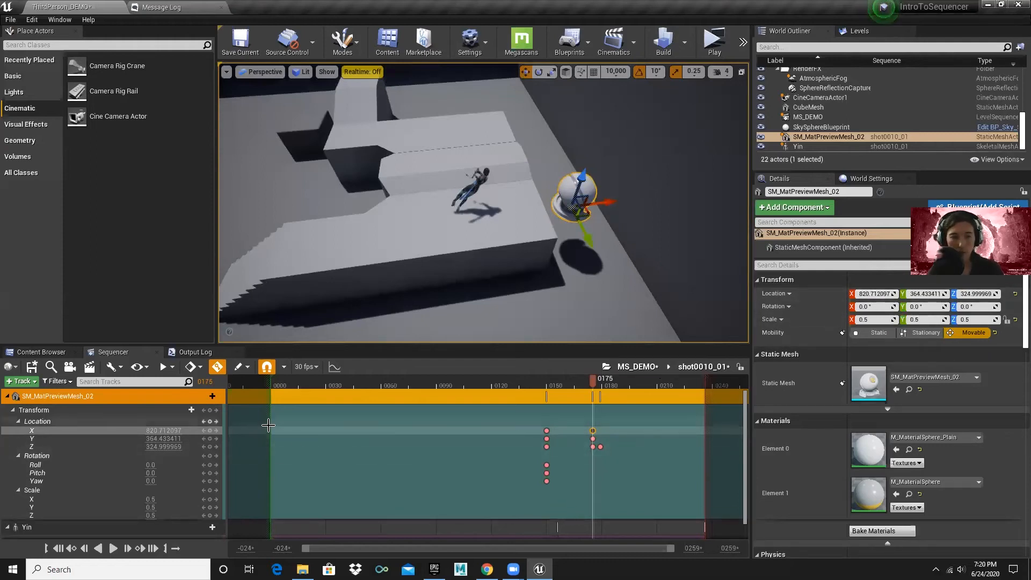
- Open the curve editor and isolate the Location X curve of SM_MatPreviewMesh_02
{"action": "left_click", "coordinate": [334, 367]}
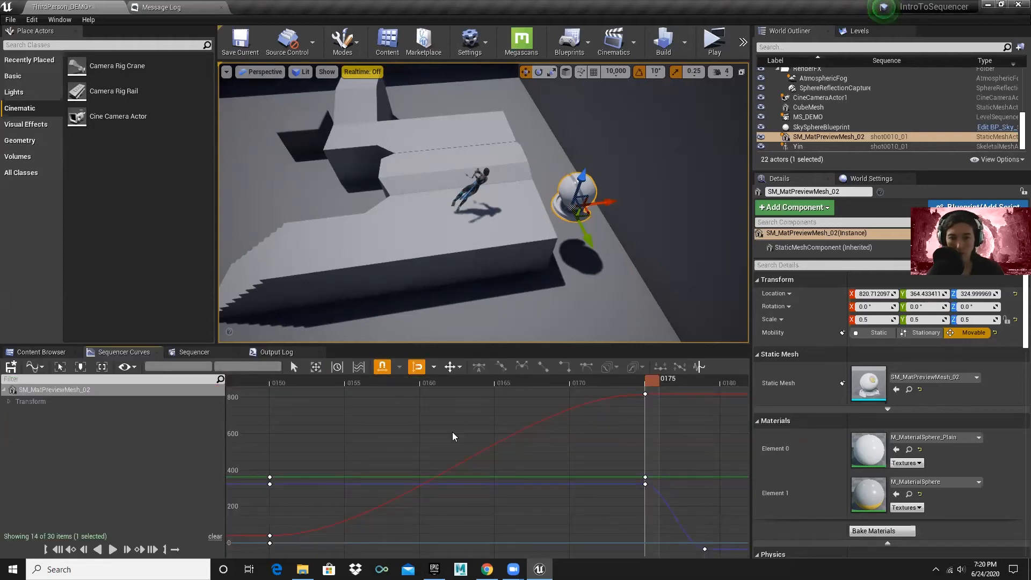
{"action": "left_click", "coordinate": [9, 402]}
{"action": "left_click", "coordinate": [14, 413]}
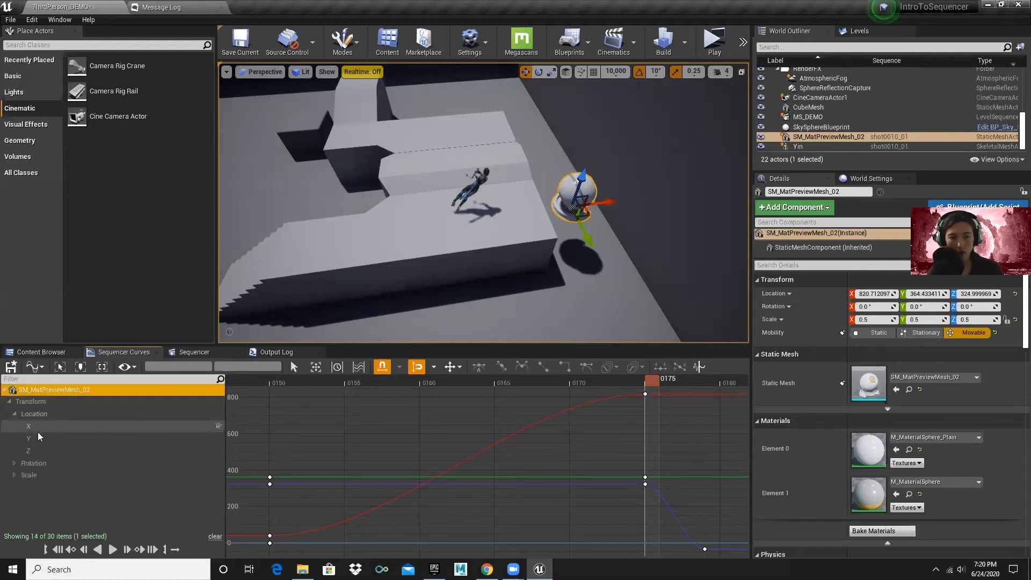
{"action": "left_click", "coordinate": [38, 427]}
{"action": "scroll", "coordinate": [585, 421], "scroll_direction": "down", "scroll_amount": 1}
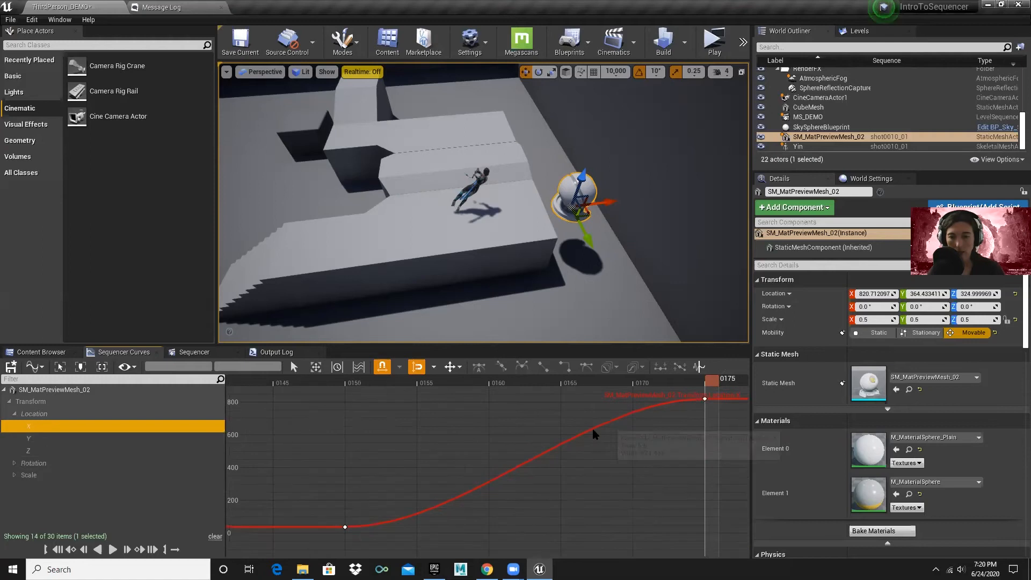
- Try reshaping the entry tangent of the Location X key at frame 175, and undo the change
{"action": "left_click_drag", "start_coordinate": [671, 389], "coordinate": [705, 416]}
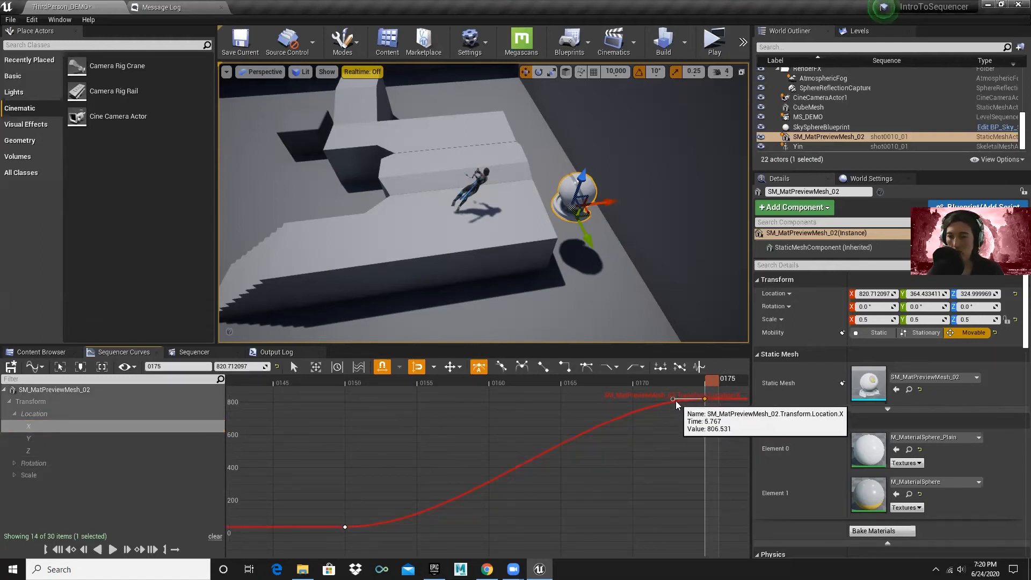
{"action": "mouse_move", "coordinate": [674, 401]}
{"action": "left_mouse_down"}
{"action": "mouse_move", "coordinate": [679, 436]}
{"action": "mouse_move", "coordinate": [677, 400]}
{"action": "left_mouse_up"}
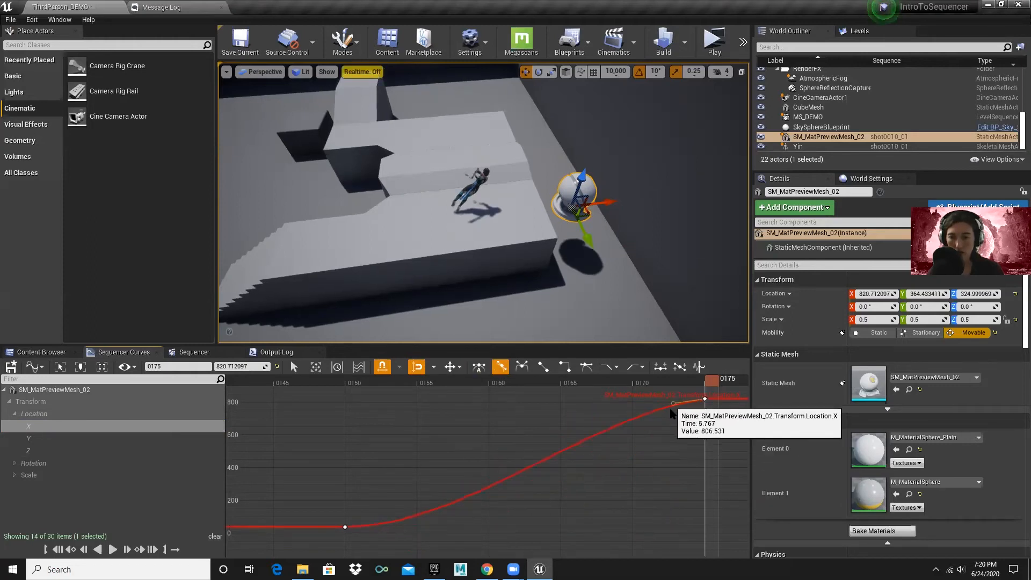
{"action": "key", "text": "ctrl+z"}
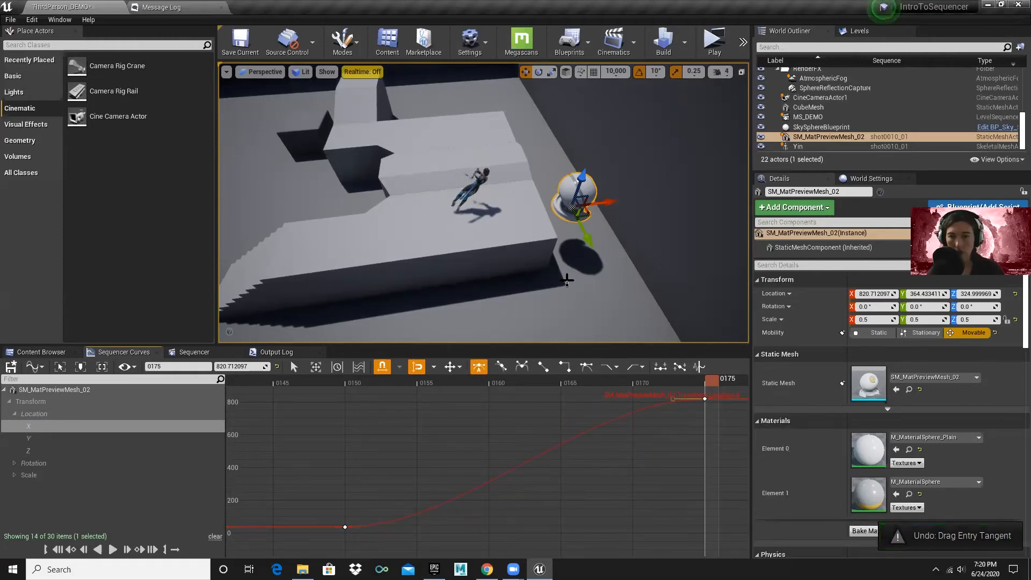
- Move to frame 158, try pulling the exit tangent of the Location X key at frame 150, and undo it
{"action": "left_click", "coordinate": [464, 381]}
{"action": "left_click", "coordinate": [348, 530]}
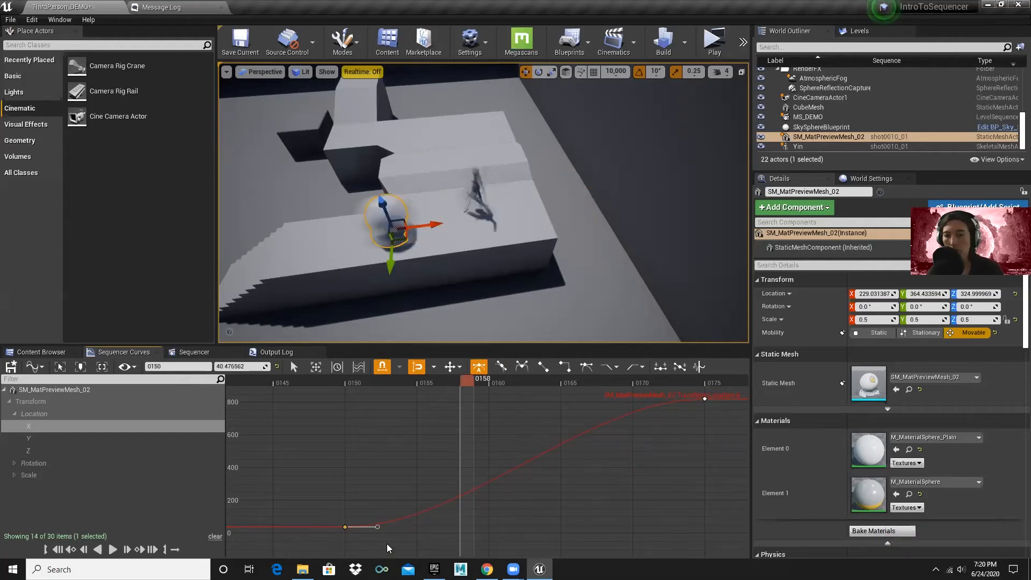
{"action": "left_click_drag", "start_coordinate": [377, 529], "coordinate": [465, 453]}
{"action": "key", "text": "ctrl+z"}
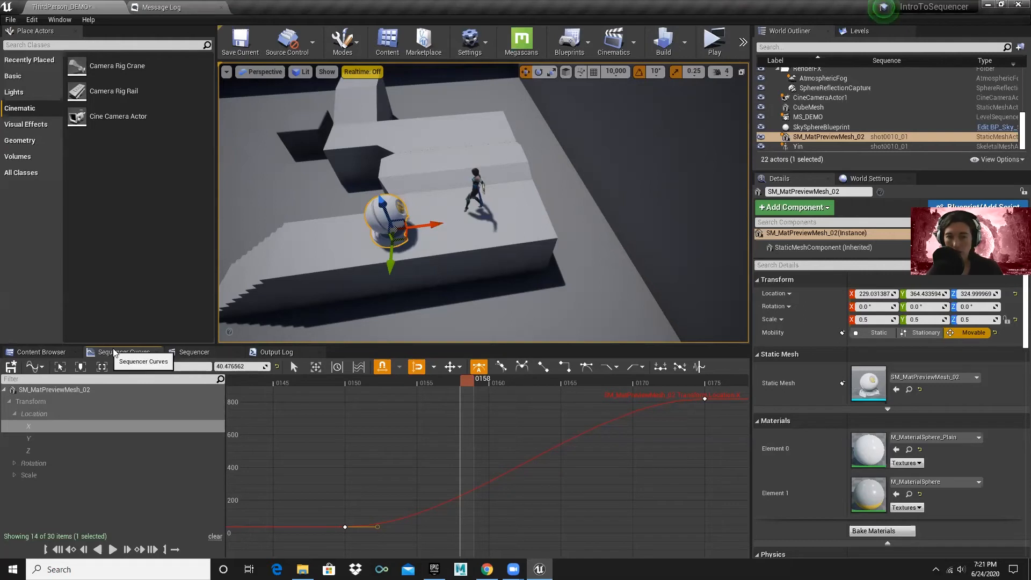
- Compare the curve editor with the Sequencer timeline, return to the timeline and scrub back to frame 97
{"action": "left_click", "coordinate": [197, 355]}
{"action": "left_click", "coordinate": [123, 353]}
{"action": "left_click", "coordinate": [197, 353]}
{"action": "left_click", "coordinate": [123, 352]}
{"action": "left_click", "coordinate": [193, 353]}
{"action": "left_click", "coordinate": [146, 353]}
{"action": "left_click", "coordinate": [194, 353]}
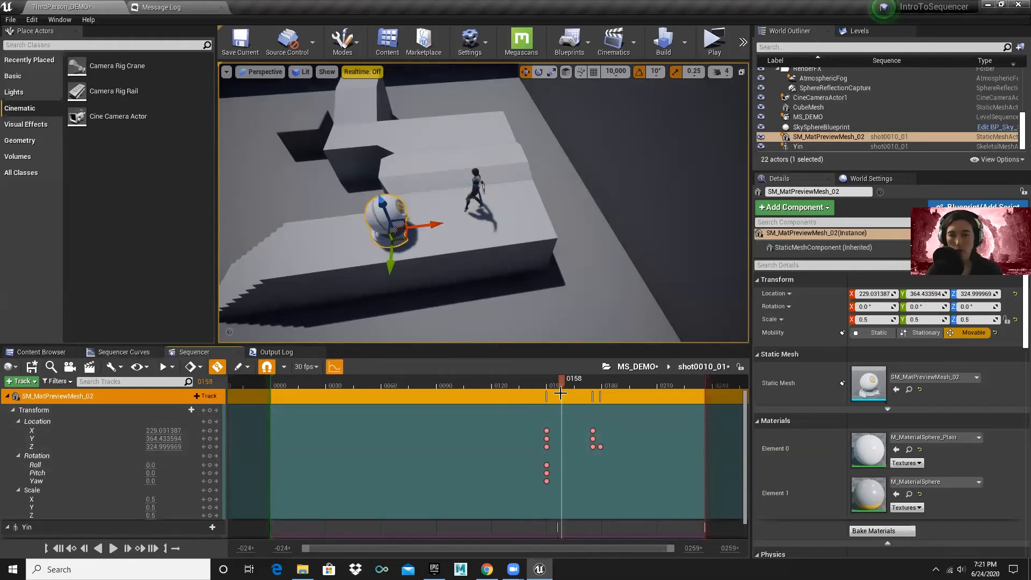
{"action": "left_click", "coordinate": [460, 384]}
{"action": "left_click_drag", "start_coordinate": [459, 384], "coordinate": [453, 415]}
- Switch to the Google Slides presentation, review the slides from Adjust Playback Range through Keyframe Animation, and return to Unreal Editor
{"action": "key", "text": "alt+Tab"}
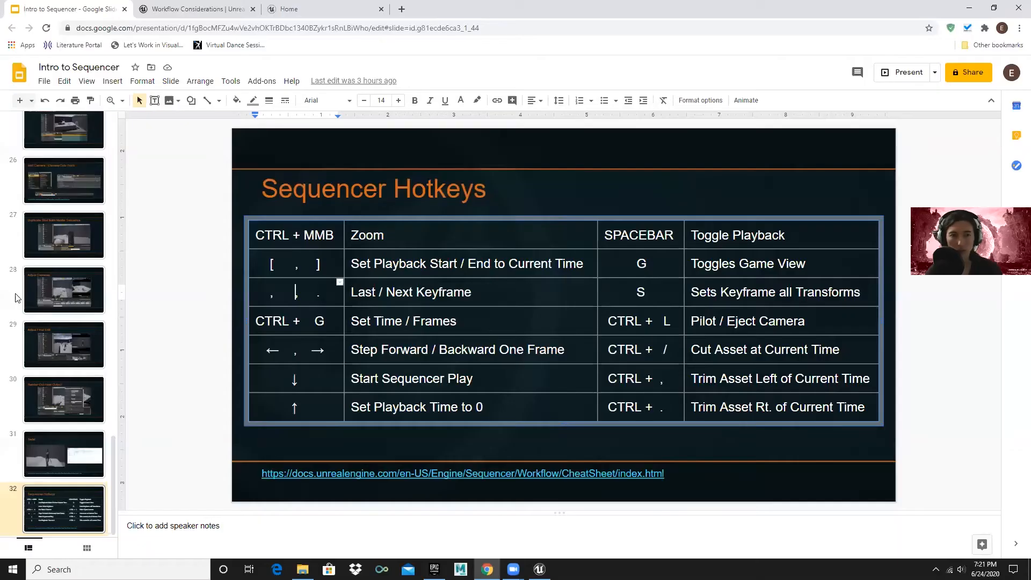
{"action": "scroll", "coordinate": [63, 261], "scroll_direction": "up", "scroll_amount": 5}
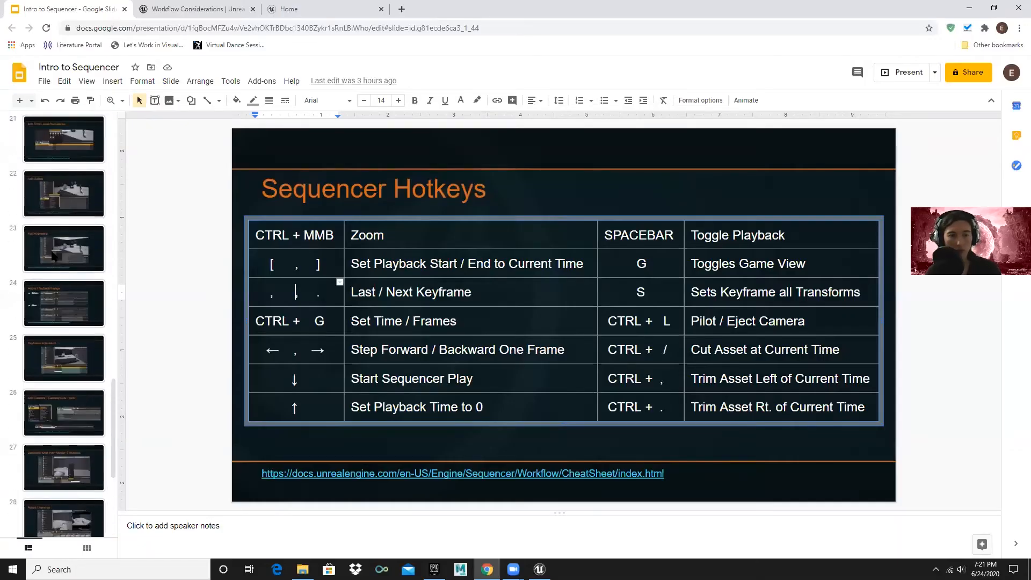
{"action": "left_click", "coordinate": [55, 256]}
{"action": "left_click", "coordinate": [71, 314]}
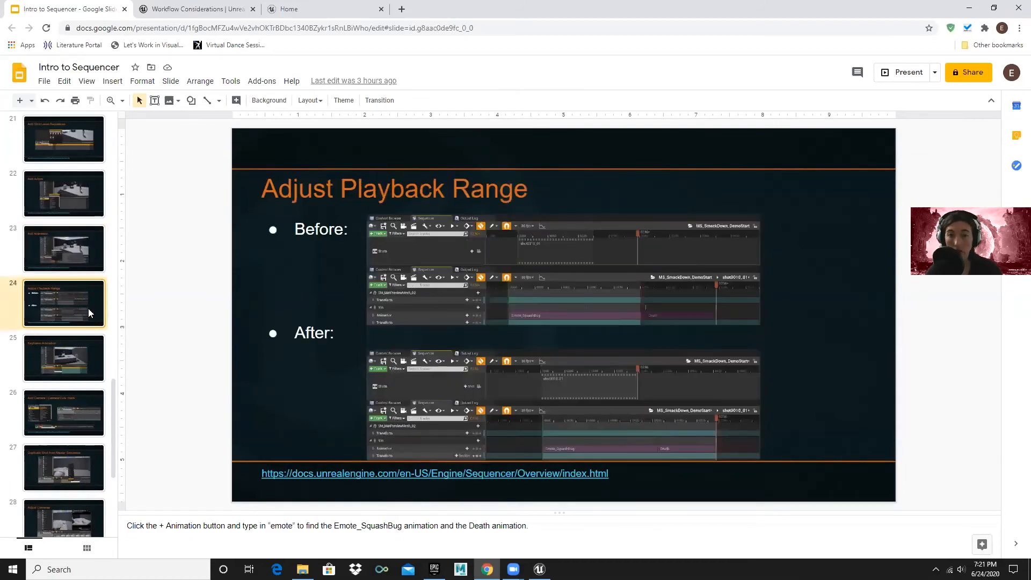
{"action": "left_click", "coordinate": [61, 370]}
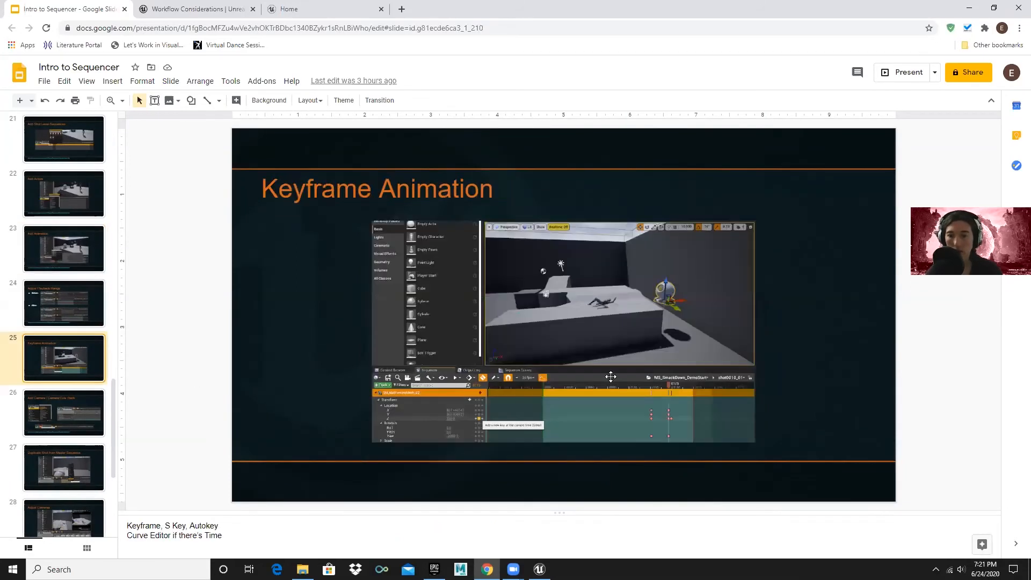
{"action": "left_click", "coordinate": [74, 431]}
{"action": "key", "text": "alt+Tab"}
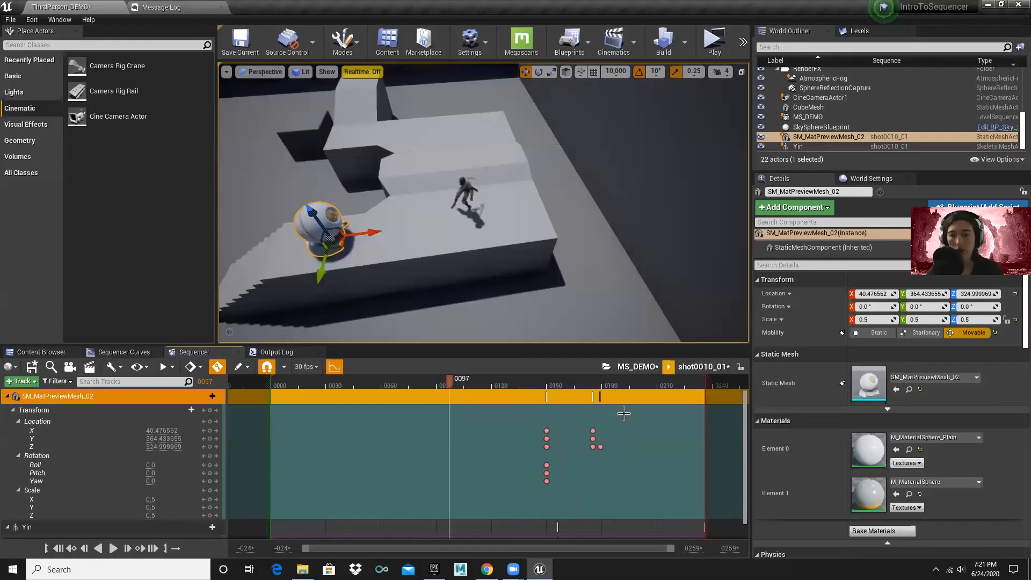
- Select Yin's Death animation section and play the shot from frame 97 to frame 184
{"action": "scroll", "coordinate": [623, 430], "scroll_direction": "down", "scroll_amount": 2}
{"action": "left_click", "coordinate": [636, 516]}
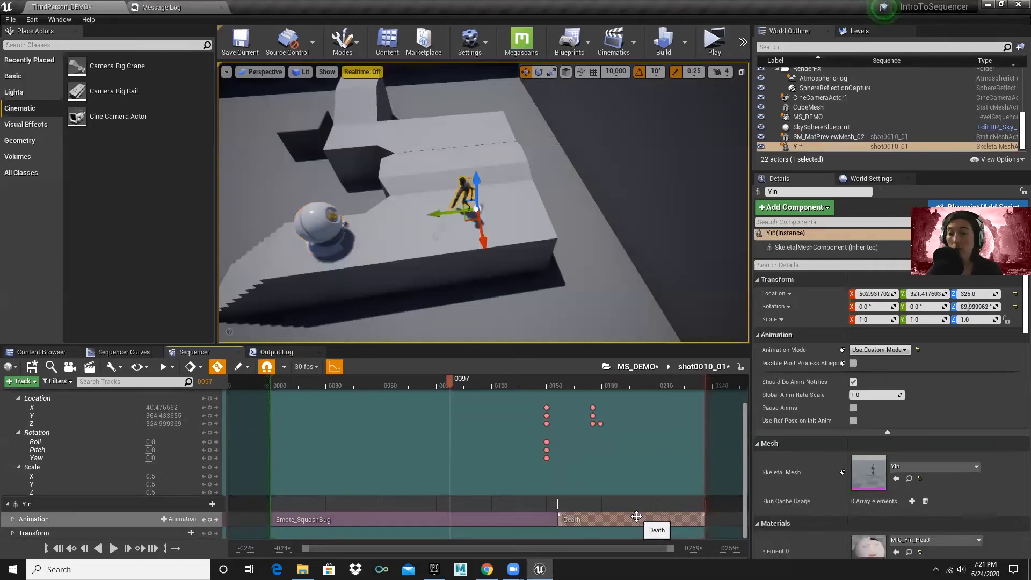
{"action": "key", "text": "space"}
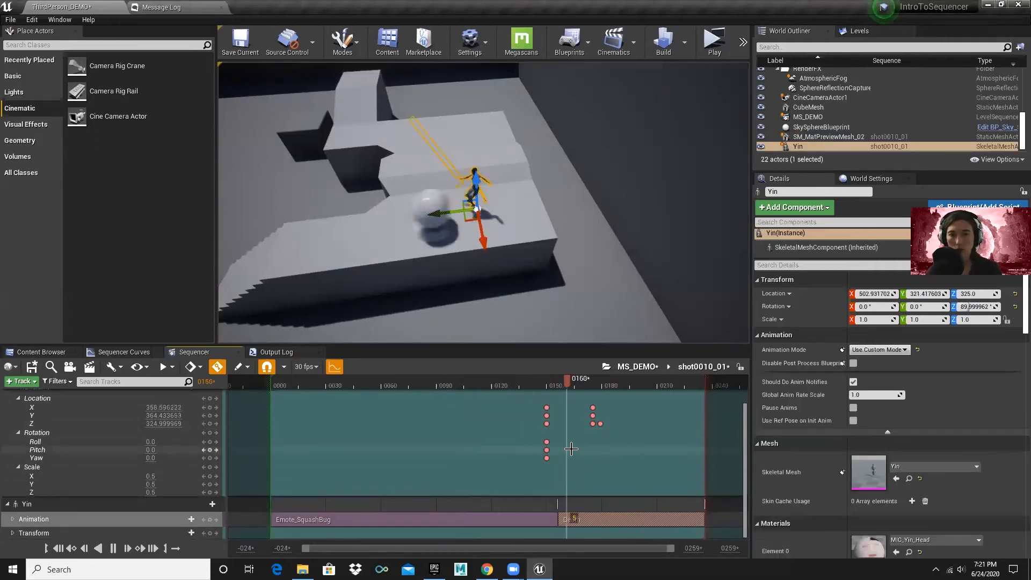
{"action": "key", "text": "space"}
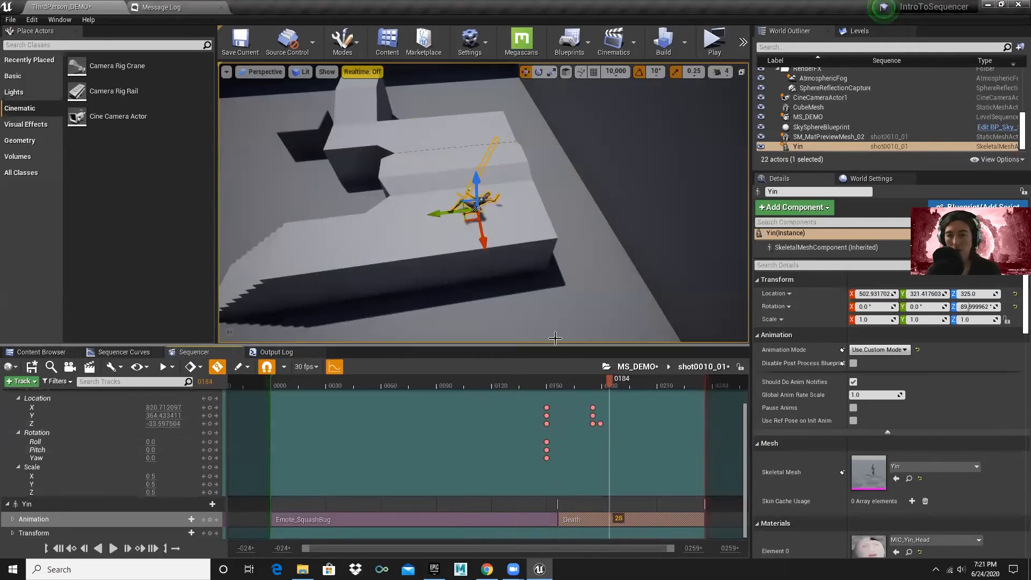
- Set the play rate of Yin's Death animation section to 1.5
{"action": "right_click", "coordinate": [600, 520]}
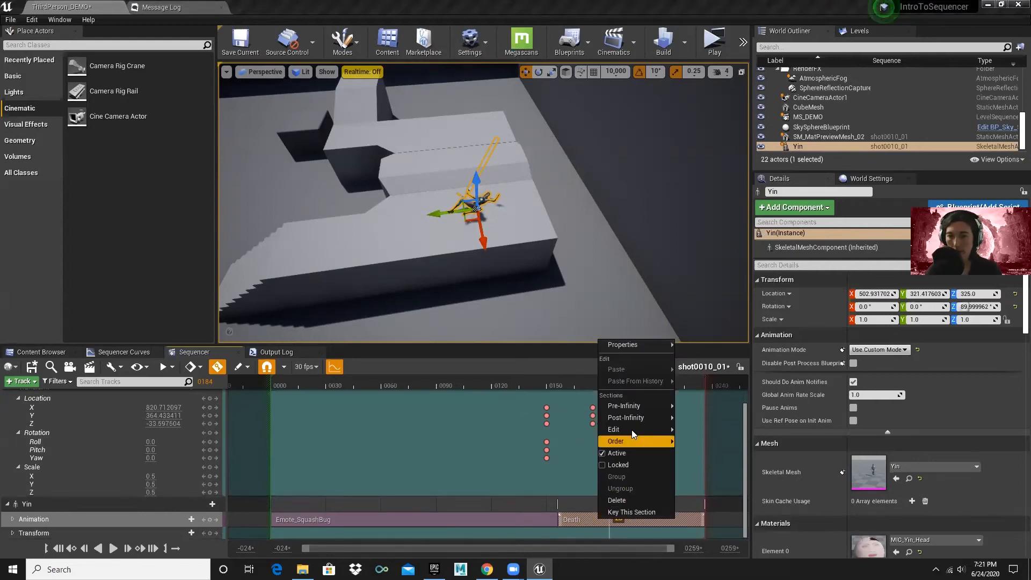
{"action": "mouse_move", "coordinate": [637, 345]}
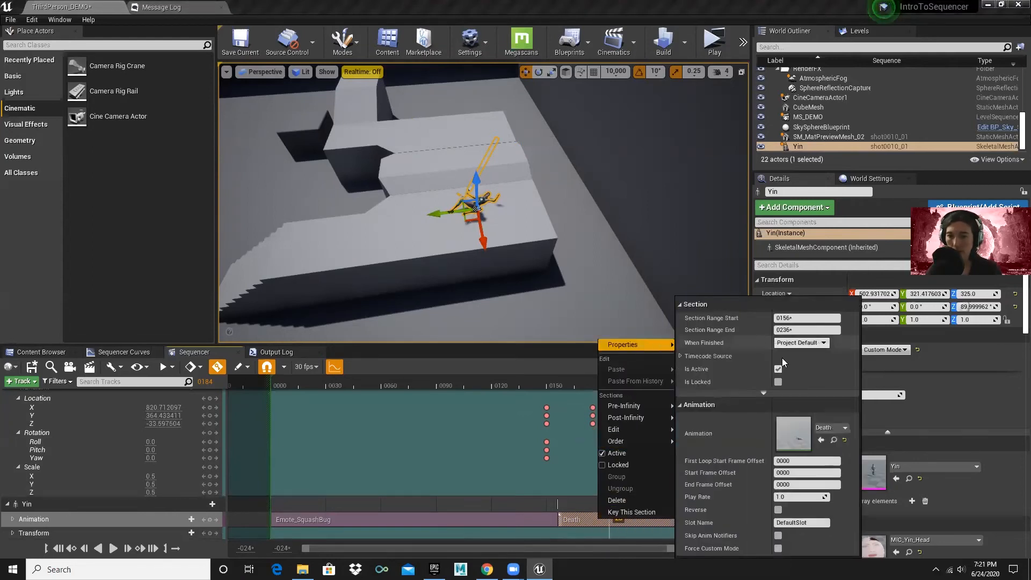
{"action": "left_click", "coordinate": [798, 497]}
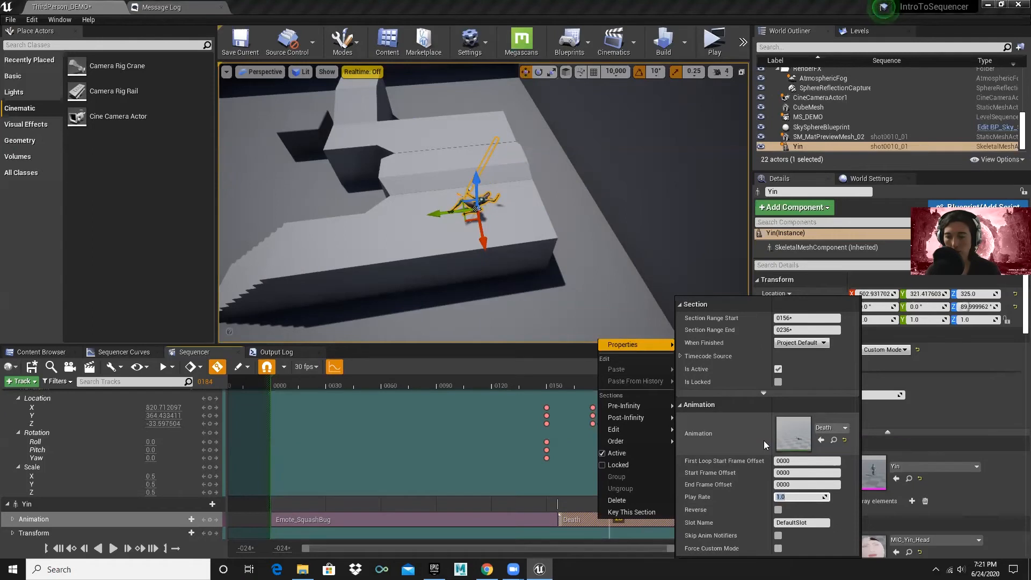
{"action": "type", "text": "1.5"}
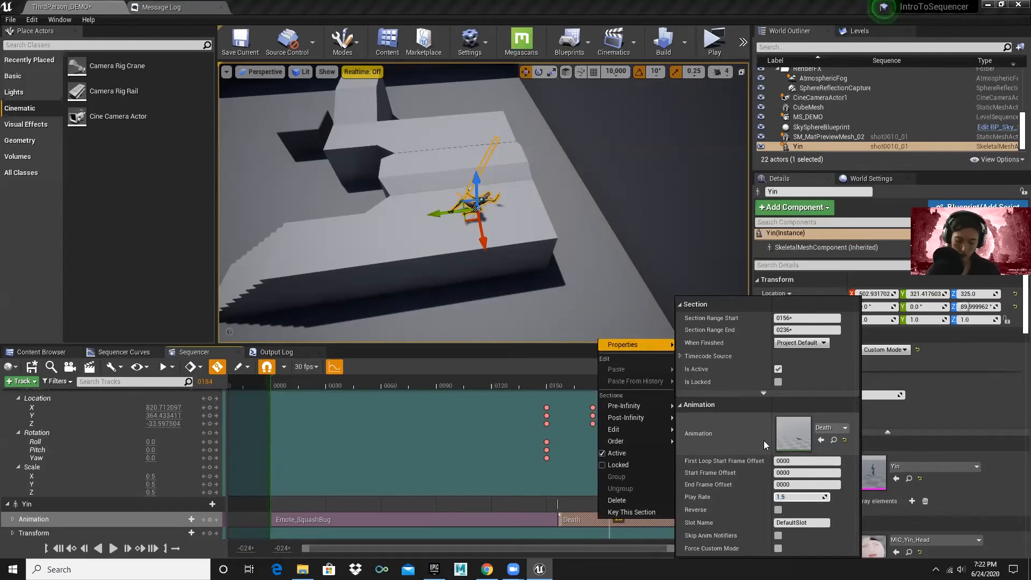
{"action": "key", "text": "Return"}
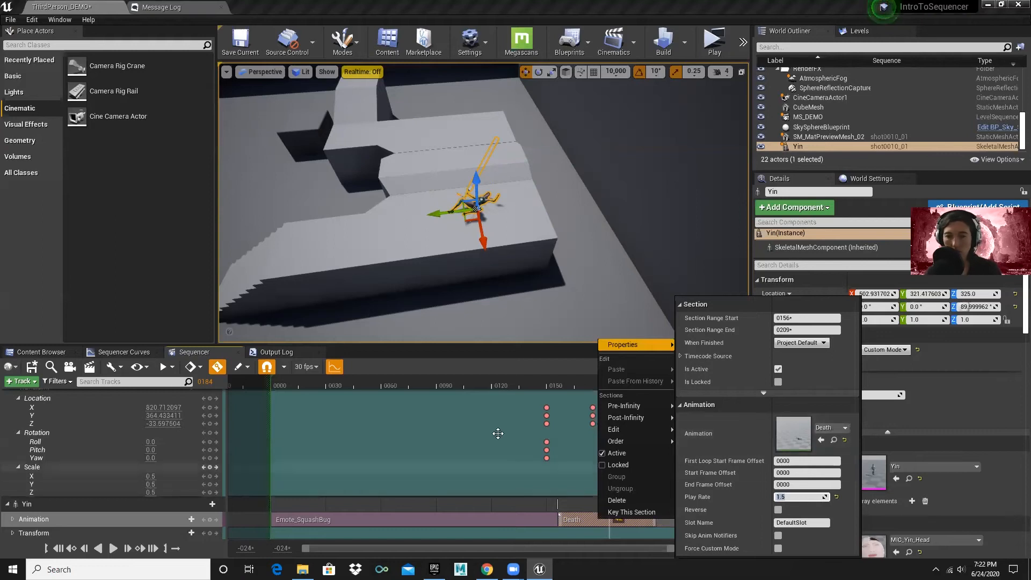
- Play the shot from frame 134, then scrub between frames 162 and 190 from another angle to check the Death timing against the sliding mesh
{"action": "left_click", "coordinate": [500, 381]}
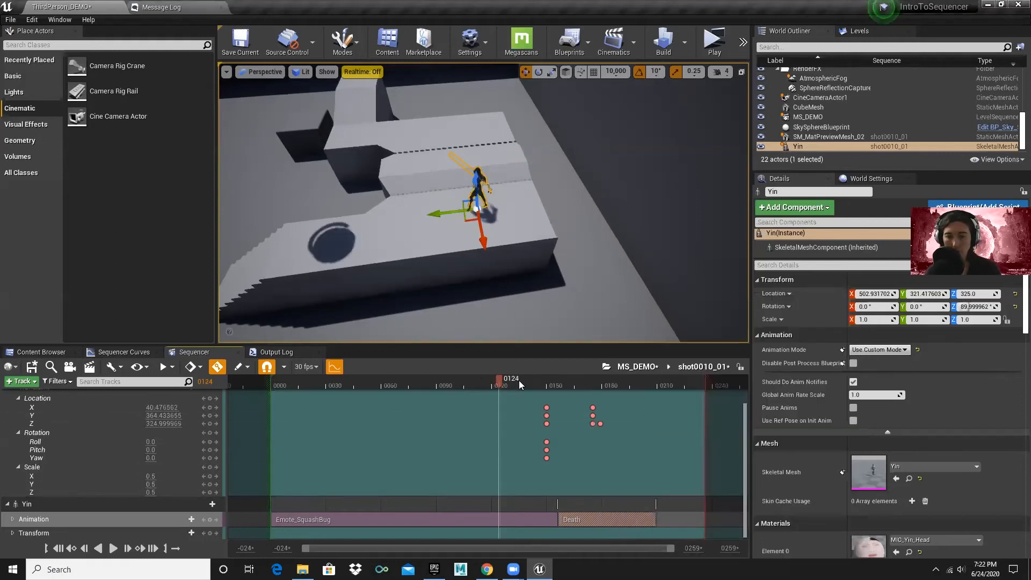
{"action": "left_click", "coordinate": [519, 384]}
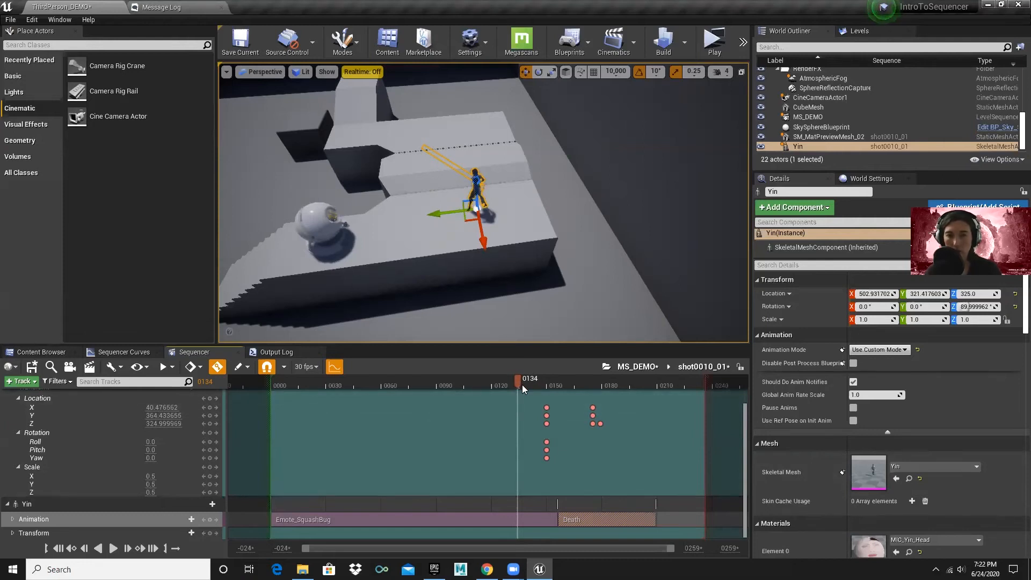
{"action": "key", "text": "space"}
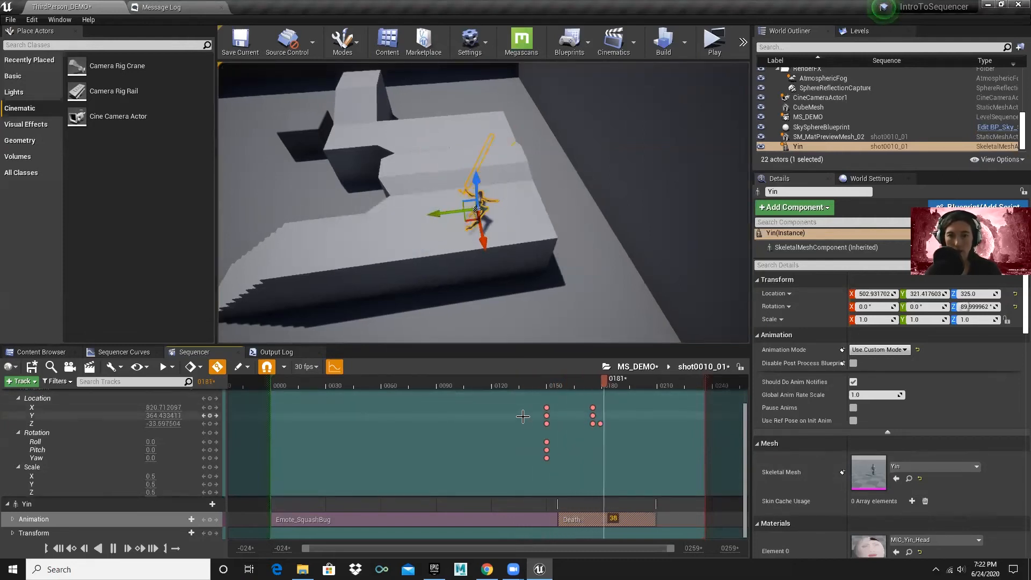
{"action": "key", "text": "space"}
{"action": "left_click_drag", "start_coordinate": [619, 378], "coordinate": [569, 385]}
{"action": "left_click_drag", "start_coordinate": [434, 214], "coordinate": [543, 215], "text": "alt"}
{"action": "left_click_drag", "start_coordinate": [432, 222], "coordinate": [397, 256], "text": "alt"}
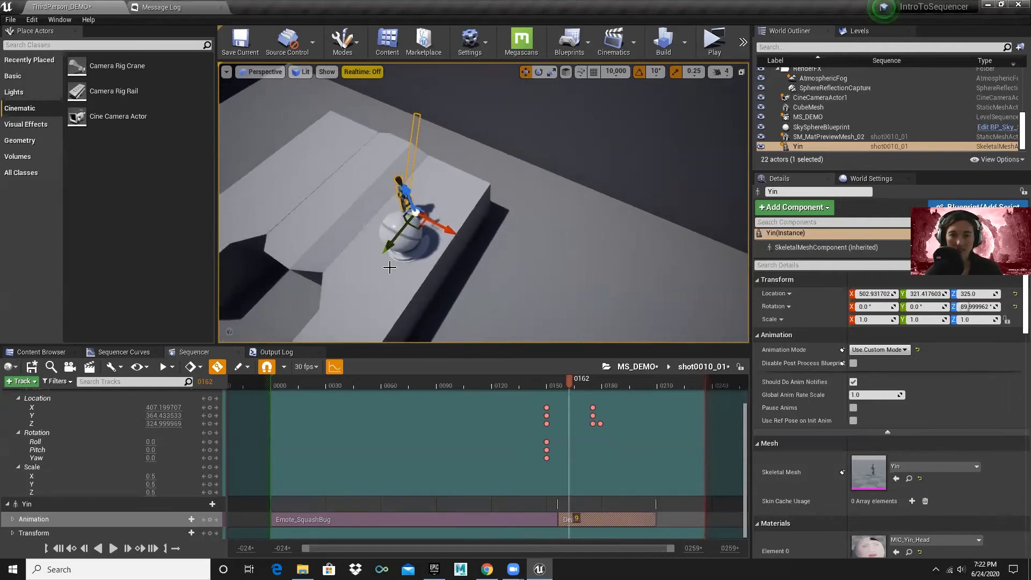
{"action": "mouse_move", "coordinate": [570, 378]}
{"action": "left_mouse_down"}
{"action": "mouse_move", "coordinate": [580, 383]}
{"action": "mouse_move", "coordinate": [565, 385]}
{"action": "mouse_move", "coordinate": [583, 381]}
{"action": "left_mouse_up"}
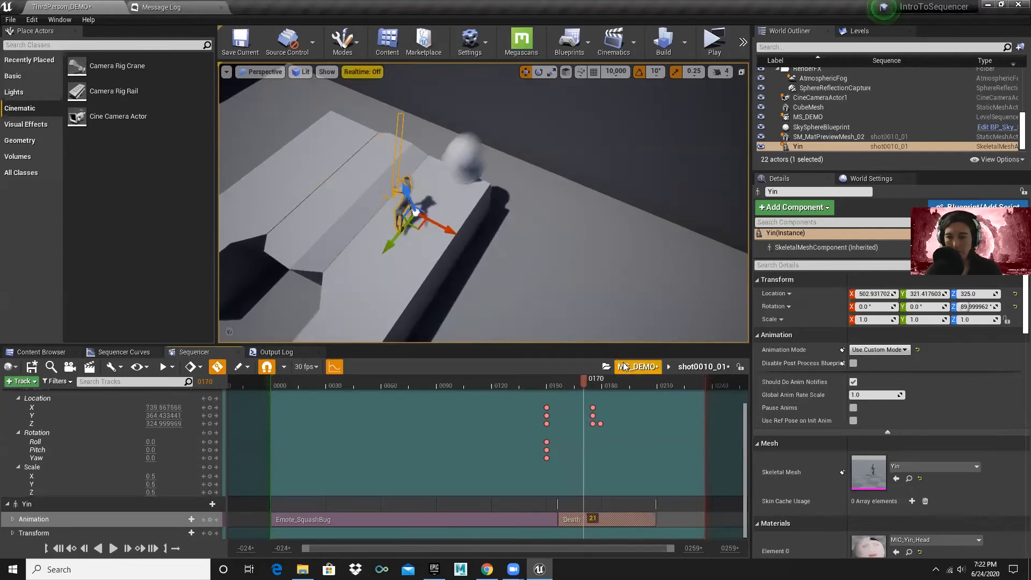
{"action": "left_click", "coordinate": [621, 382]}
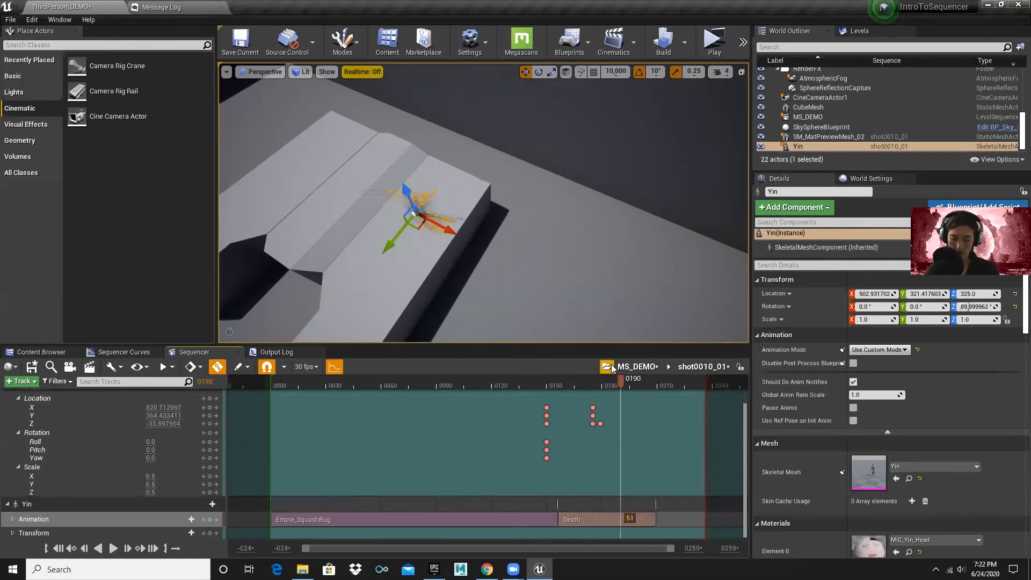
- Move to the end of the Death section at frame 209, set MS_DEMO's playback end there and trim shot0010_01 to match
{"action": "left_click", "coordinate": [657, 384]}
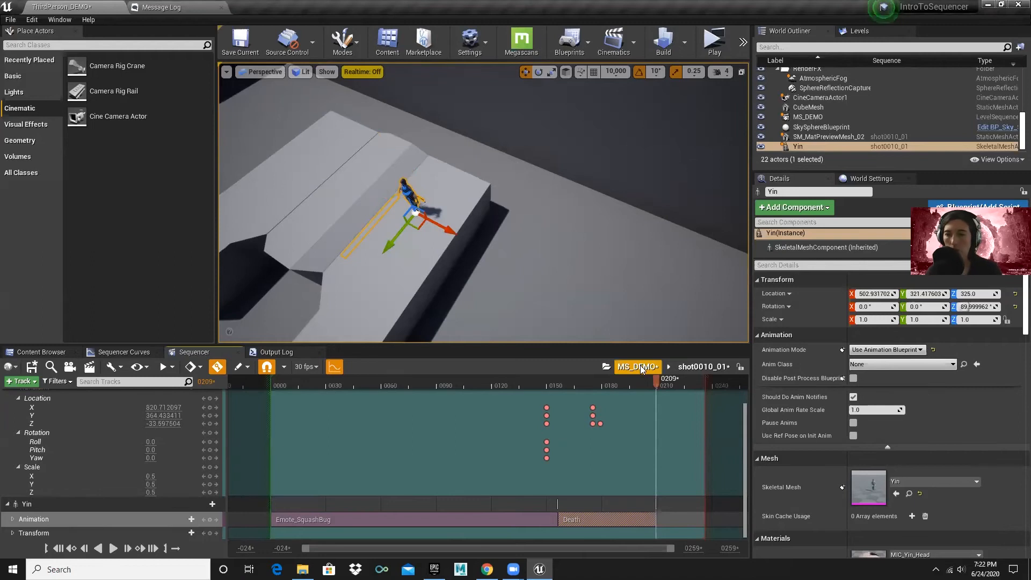
{"action": "left_click", "coordinate": [640, 366]}
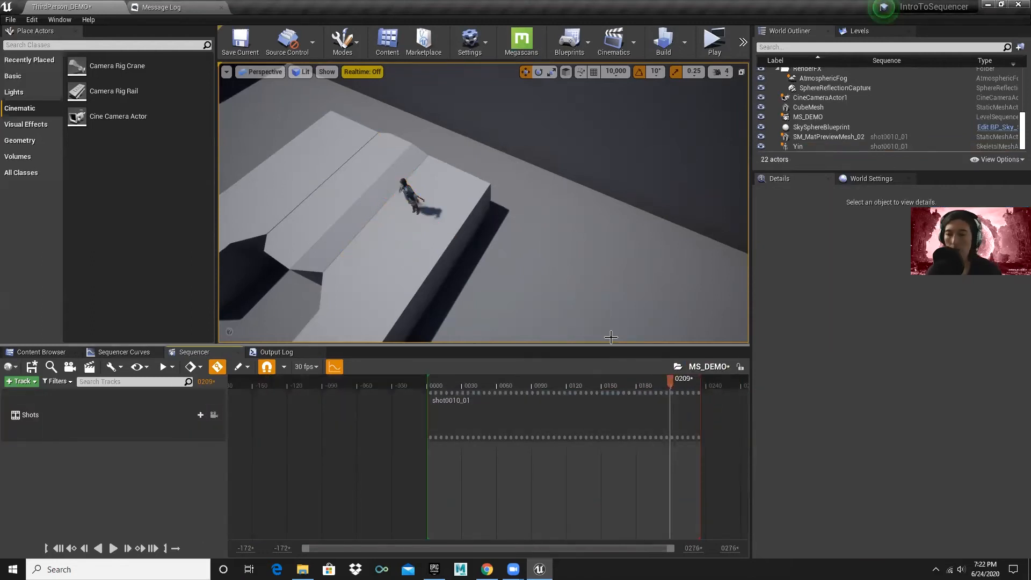
{"action": "key", "text": "bracketright"}
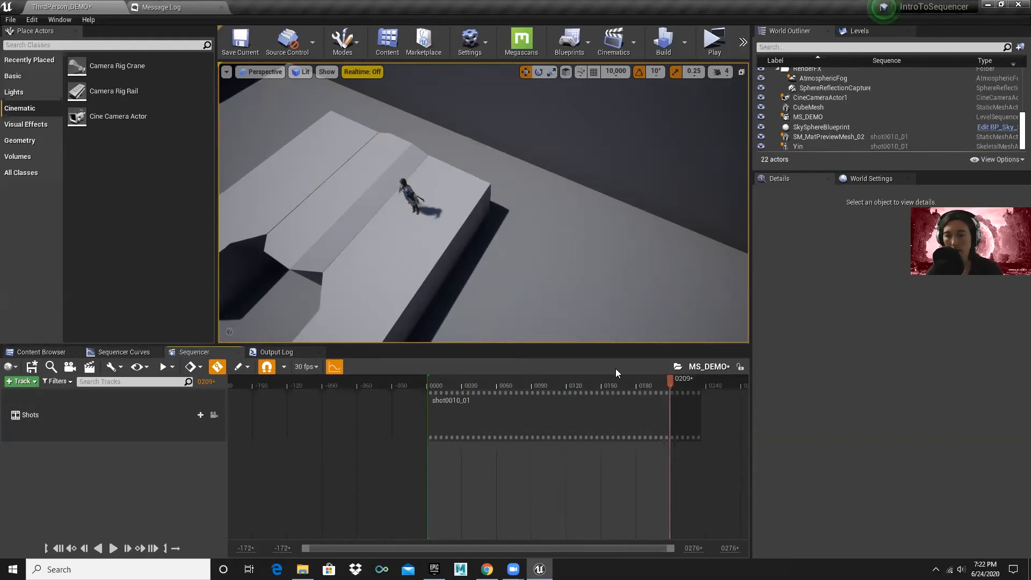
{"action": "mouse_move", "coordinate": [699, 408]}
{"action": "left_mouse_down"}
{"action": "mouse_move", "coordinate": [674, 411]}
{"action": "mouse_move", "coordinate": [668, 433]}
{"action": "left_mouse_up"}
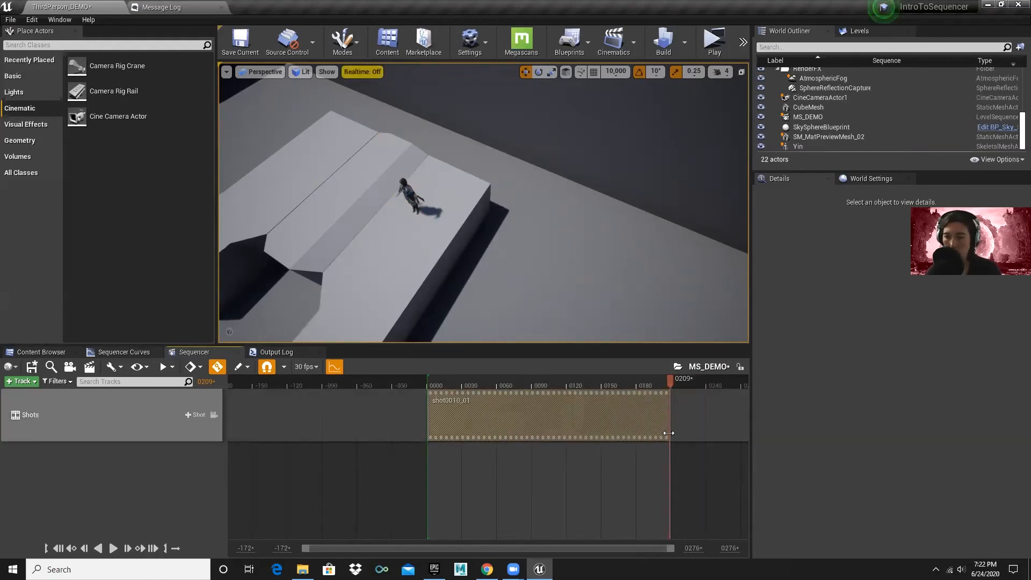
- Open shot0010_01 and set its playback end to frame 209, matching the end of the Death section
{"action": "double_click", "coordinate": [583, 411]}
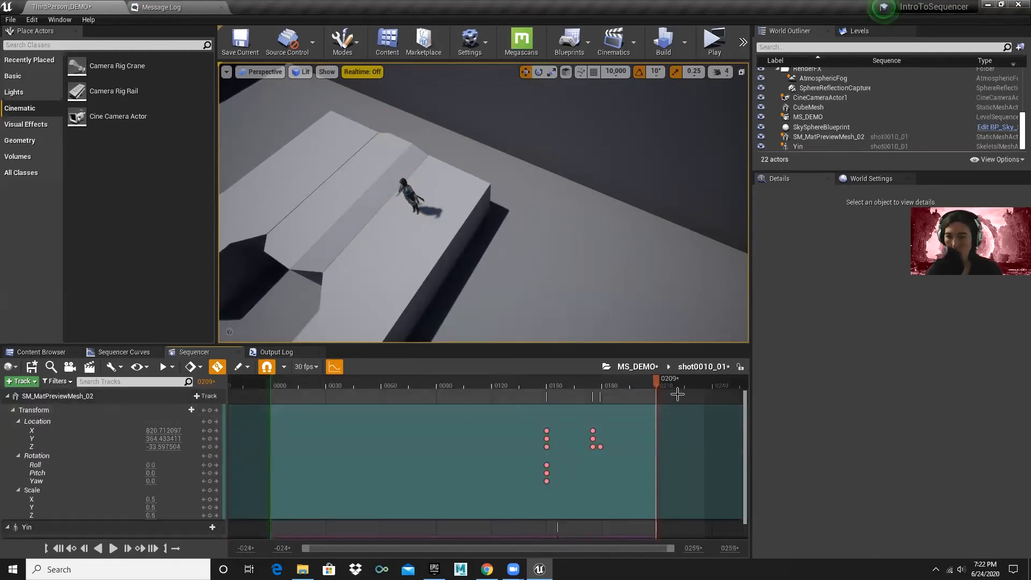
{"action": "left_click_drag", "start_coordinate": [701, 379], "coordinate": [652, 378]}
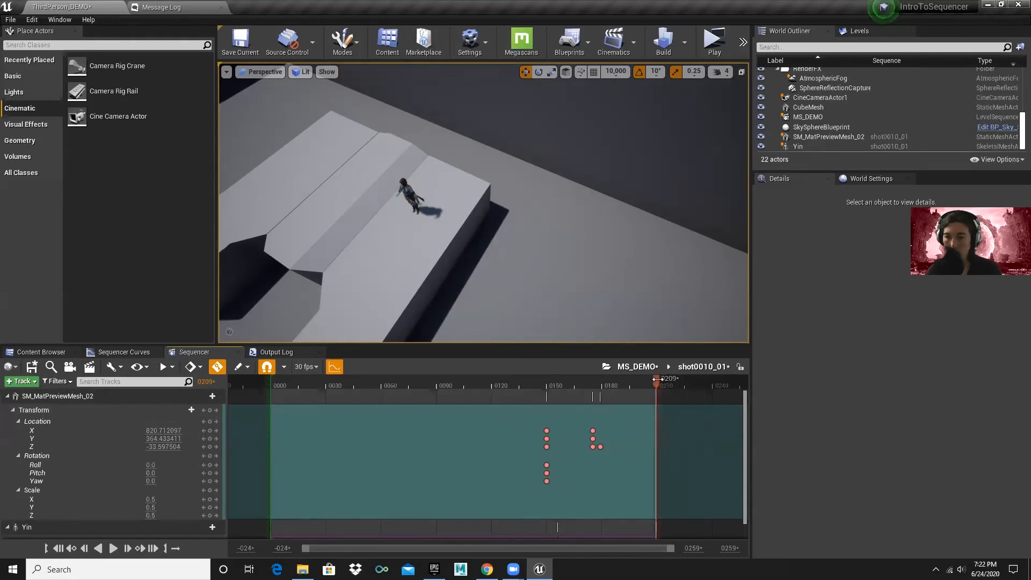
{"action": "scroll", "coordinate": [662, 390], "scroll_direction": "up", "scroll_amount": 15, "text": "ctrl"}
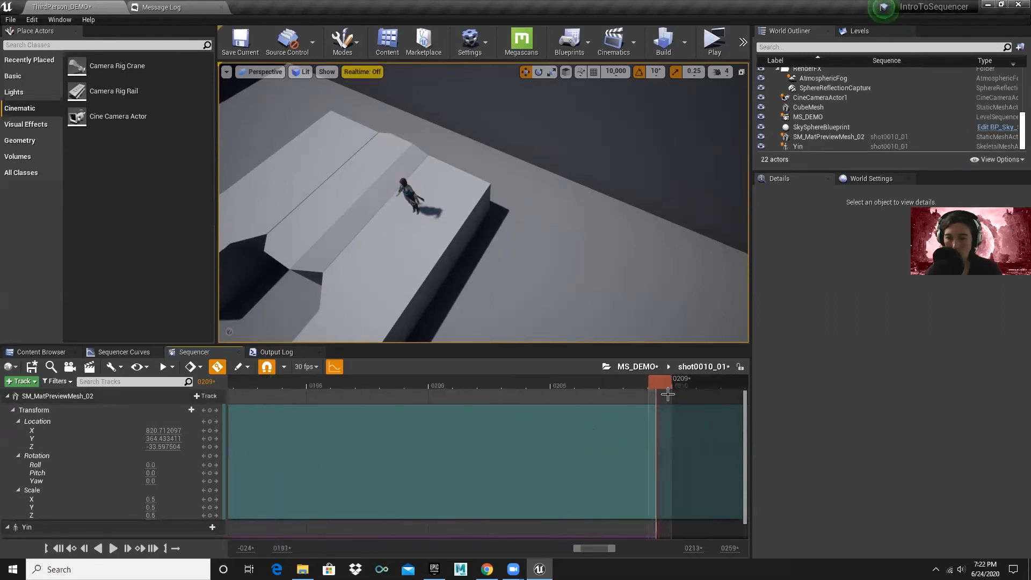
{"action": "scroll", "coordinate": [681, 404], "scroll_direction": "down", "scroll_amount": 3, "text": "ctrl"}
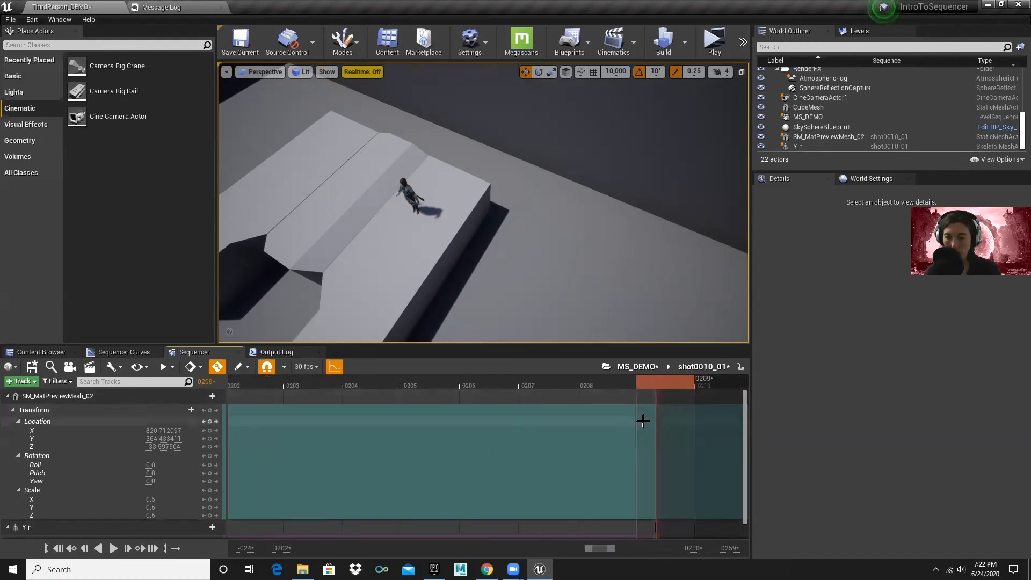
{"action": "scroll", "coordinate": [668, 407], "scroll_direction": "down", "scroll_amount": 3, "text": "ctrl"}
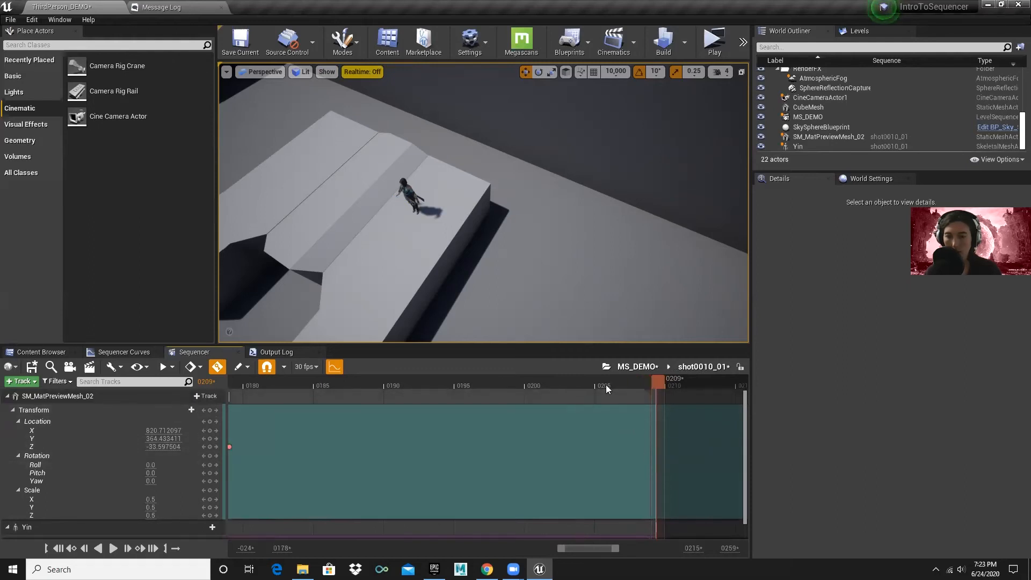
{"action": "scroll", "coordinate": [429, 422], "scroll_direction": "down", "scroll_amount": 8, "text": "ctrl"}
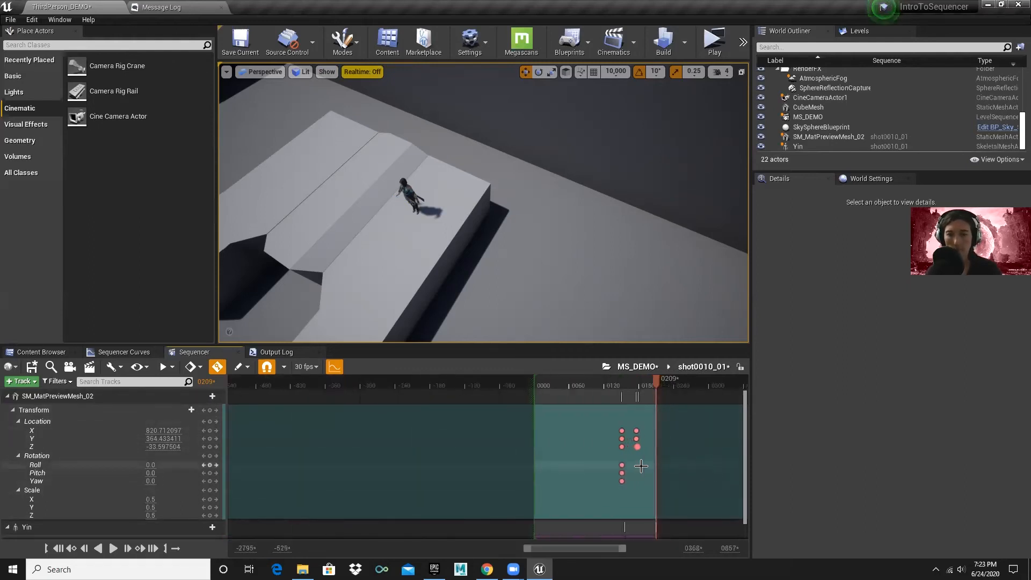
{"action": "scroll", "coordinate": [641, 466], "scroll_direction": "up", "scroll_amount": 5, "text": "ctrl"}
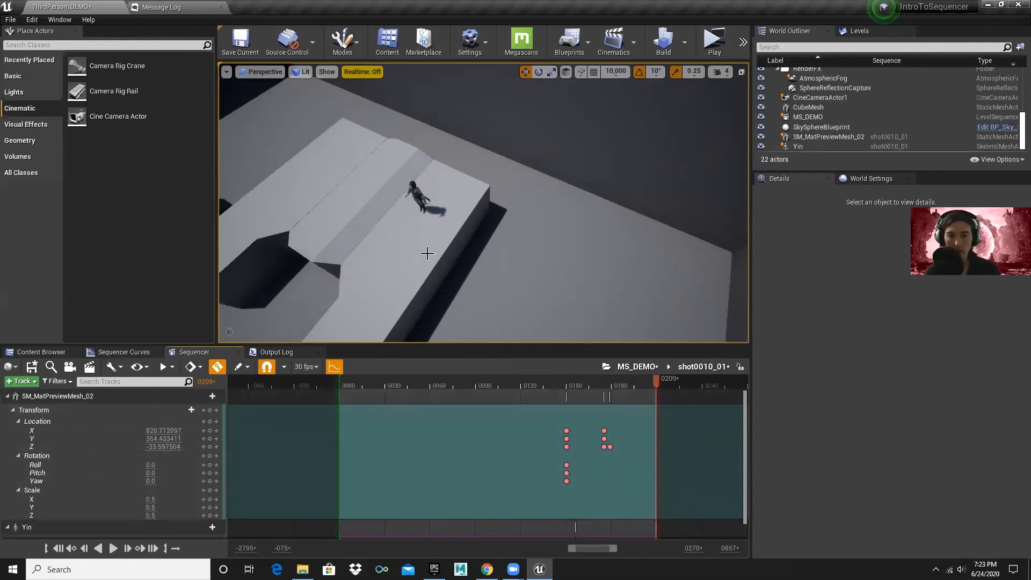
{"action": "scroll", "coordinate": [427, 253], "scroll_direction": "down", "scroll_amount": 5}
{"action": "scroll", "coordinate": [428, 292], "scroll_direction": "up", "scroll_amount": 3}
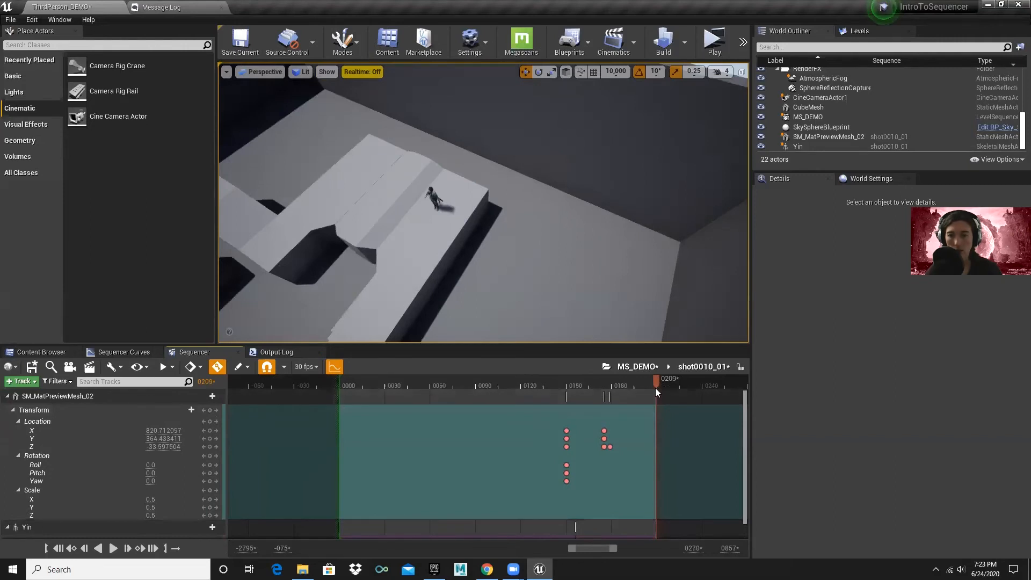
- Select SM_MatPreviewMesh_02, go to its keys at frame 175 and key the Yaw rotation at -2000
{"action": "left_click_drag", "start_coordinate": [655, 388], "coordinate": [473, 385]}
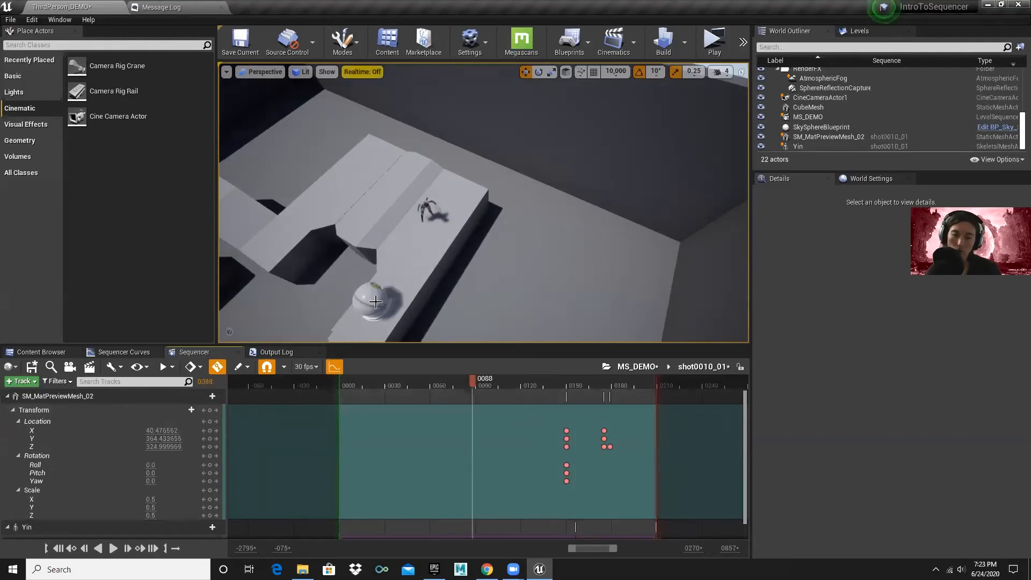
{"action": "left_click", "coordinate": [376, 302]}
{"action": "key", "text": "f"}
{"action": "left_click_drag", "start_coordinate": [537, 193], "coordinate": [636, 187], "text": "alt"}
{"action": "scroll", "coordinate": [637, 188], "scroll_direction": "down", "scroll_amount": 5}
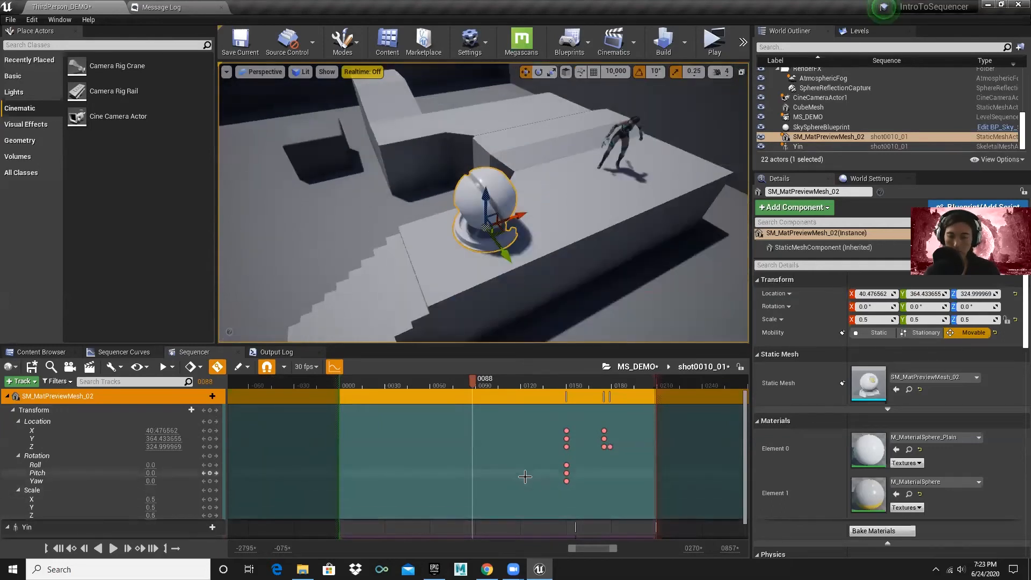
{"action": "key", "text": "period"}
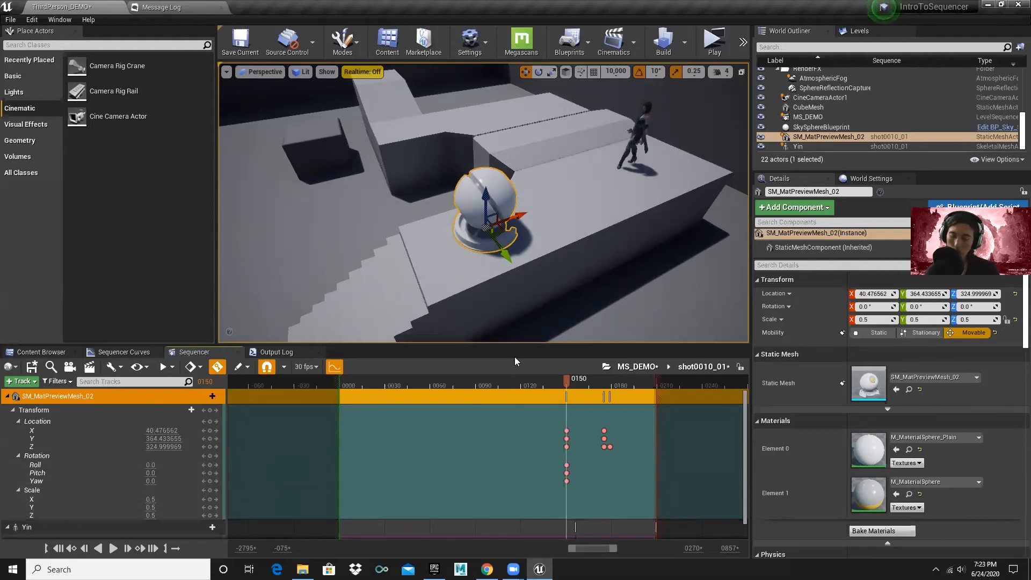
{"action": "key", "text": "period"}
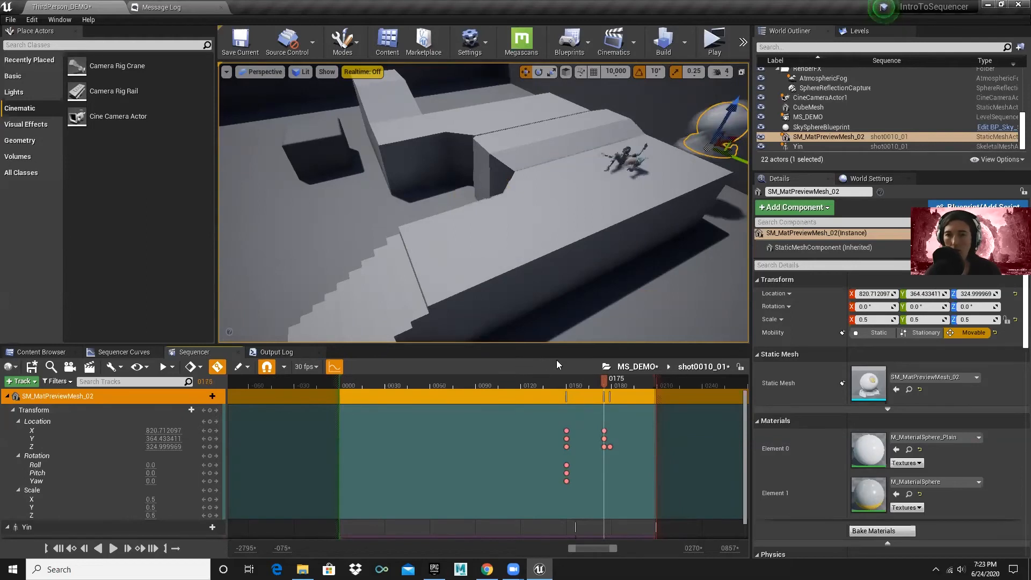
{"action": "left_click", "coordinate": [158, 480]}
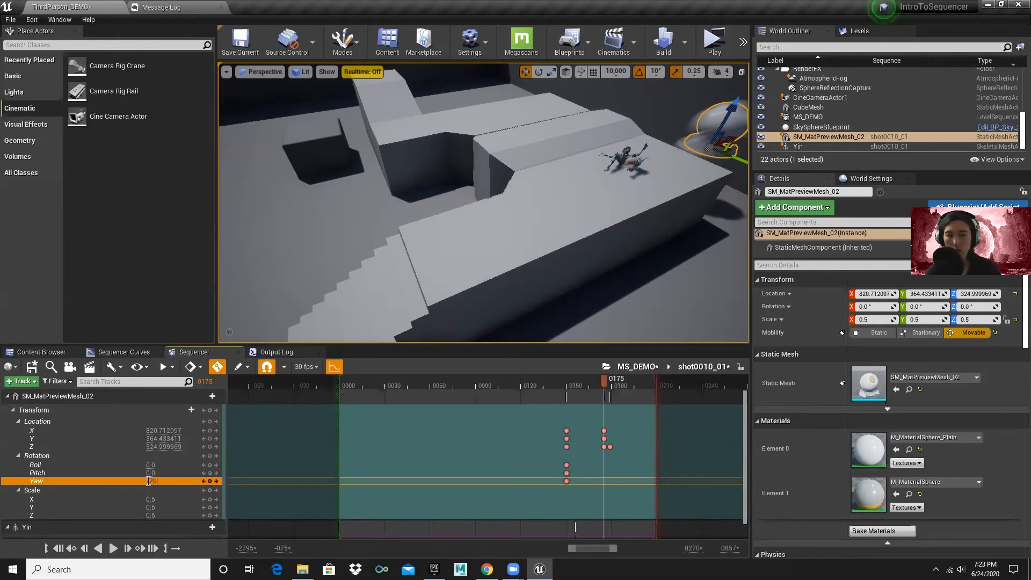
{"action": "key", "text": "Return"}
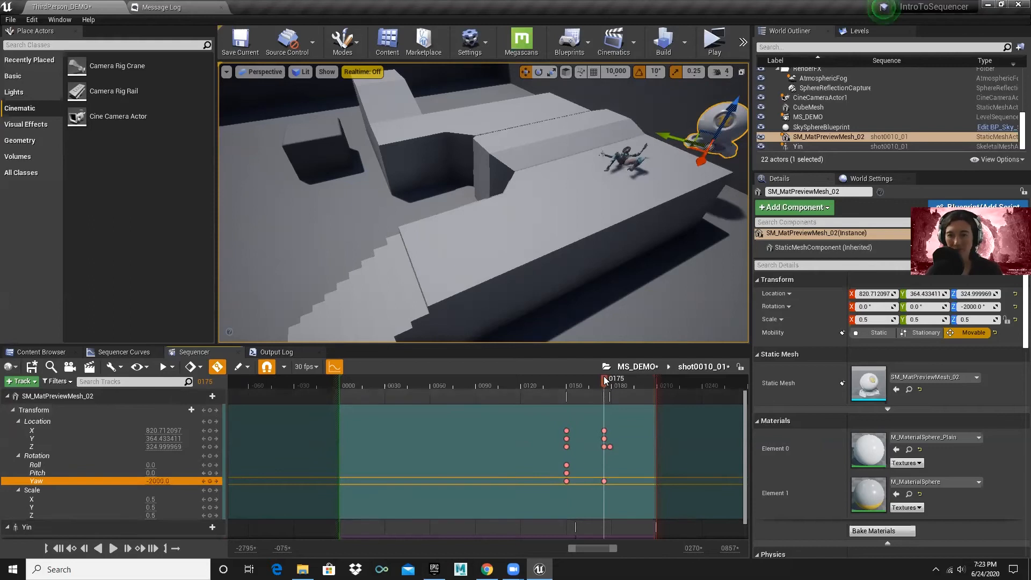
- Play the shot from frame 138 to check the mesh's spin, and save all levels and assets
{"action": "left_click_drag", "start_coordinate": [604, 379], "coordinate": [545, 376]}
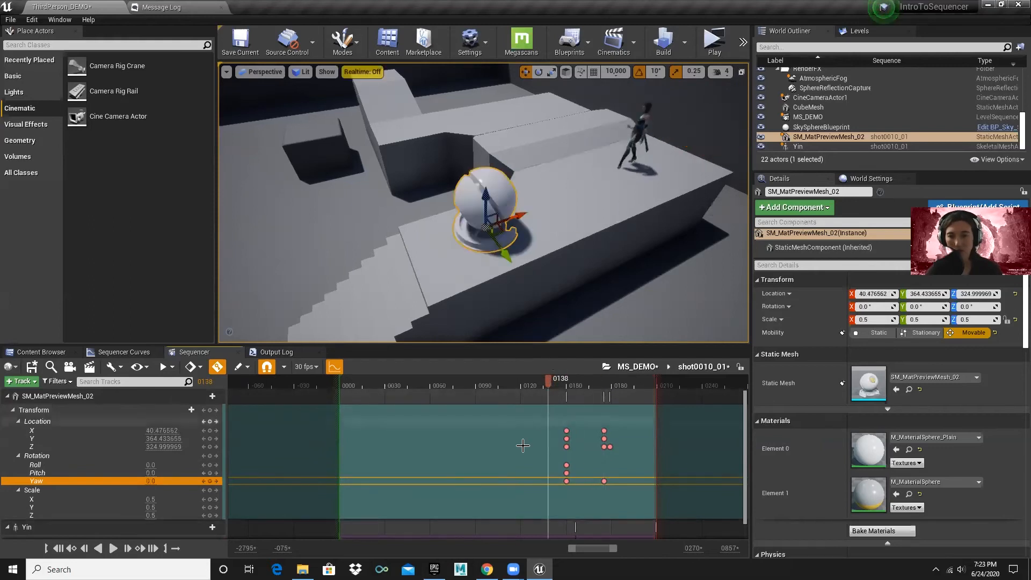
{"action": "key", "text": "space"}
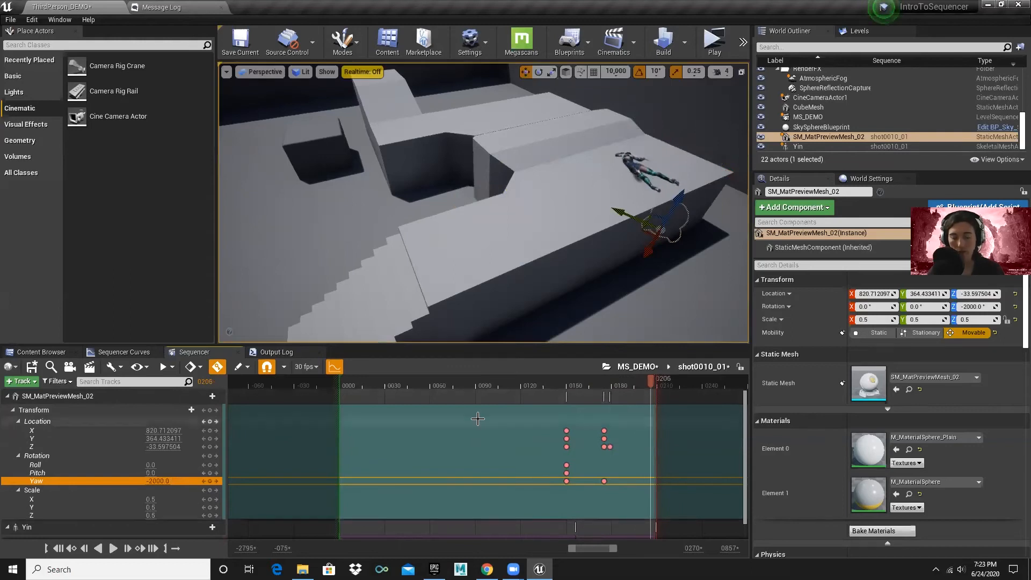
{"action": "left_click", "coordinate": [10, 19]}
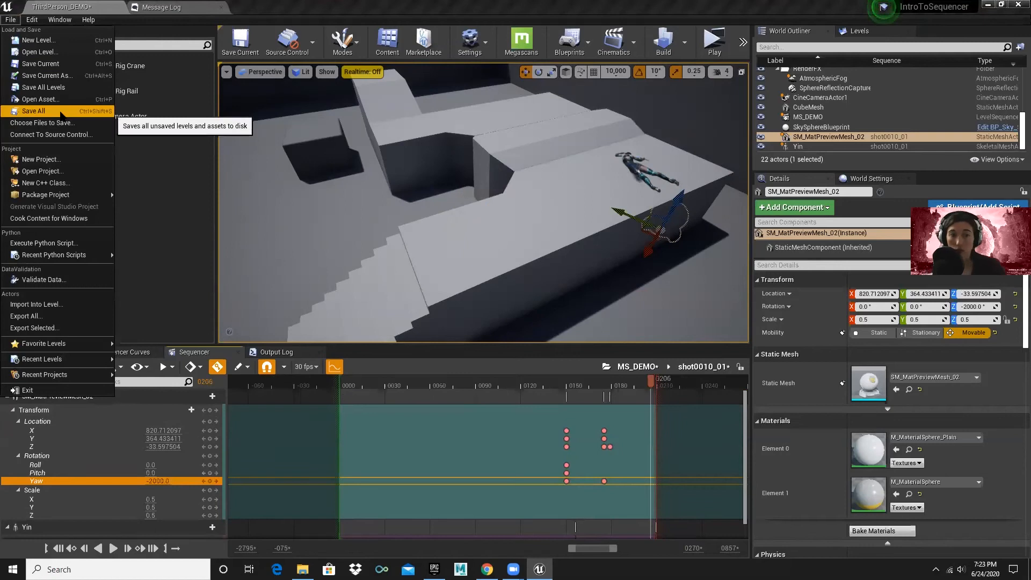
{"action": "left_click", "coordinate": [60, 112]}
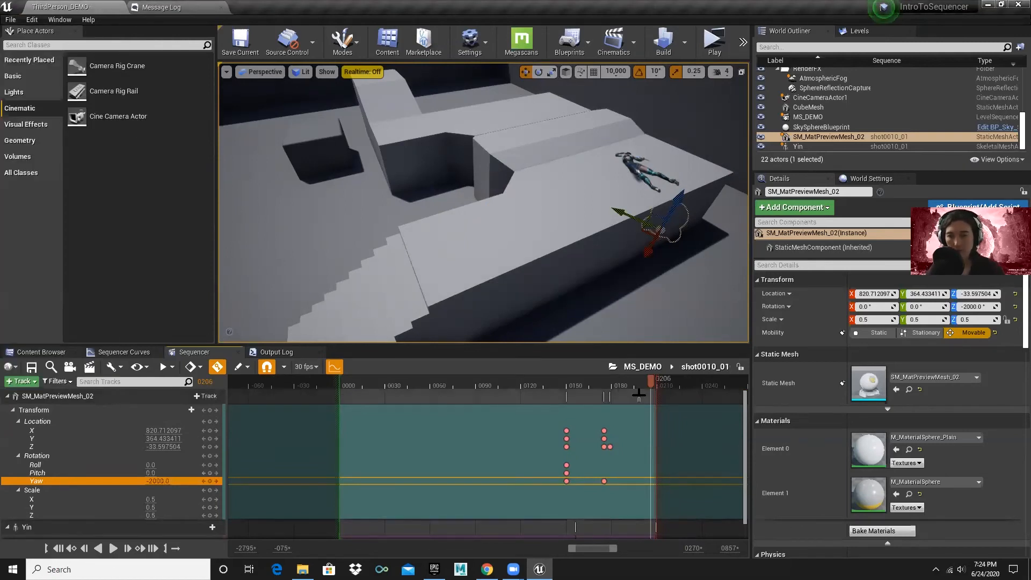
- Move to frame 55 of shot0010_01 and add CineCameraActor1 to the shot's sequence
{"action": "left_click_drag", "start_coordinate": [651, 382], "coordinate": [423, 384]}
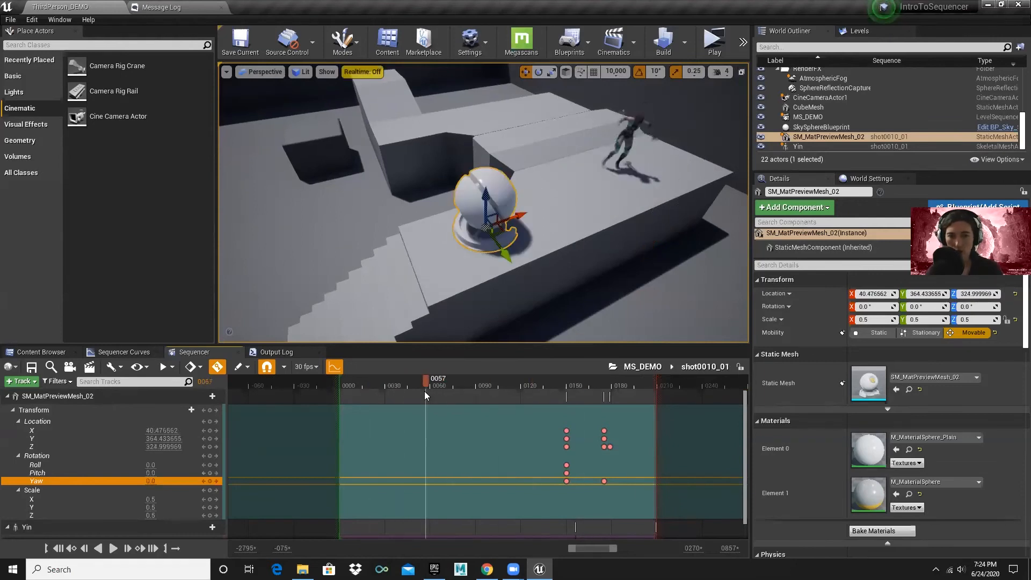
{"action": "scroll", "coordinate": [589, 205], "scroll_direction": "down", "scroll_amount": 1}
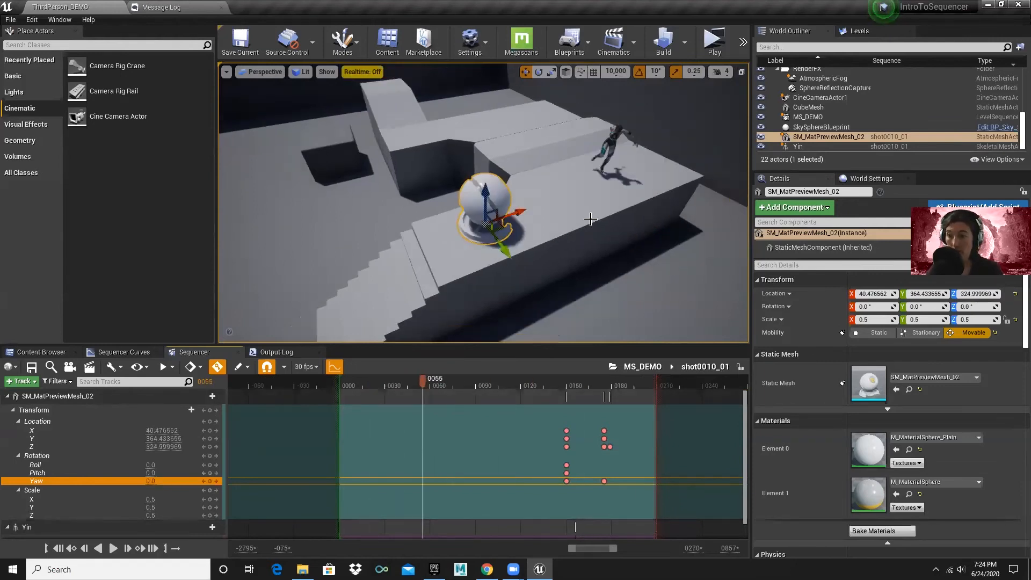
{"action": "scroll", "coordinate": [66, 455], "scroll_direction": "down", "scroll_amount": 1}
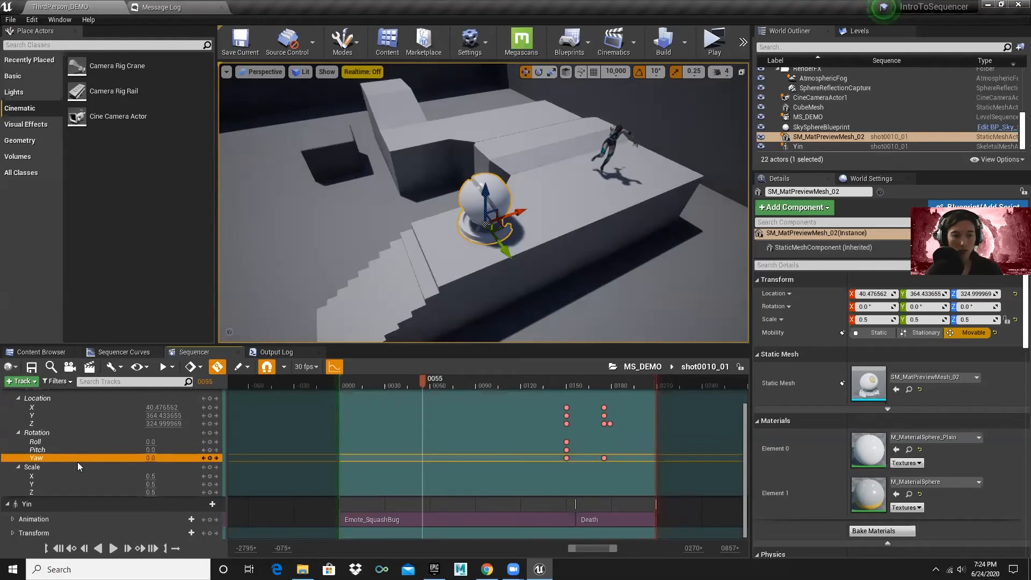
{"action": "scroll", "coordinate": [86, 466], "scroll_direction": "up", "scroll_amount": 1}
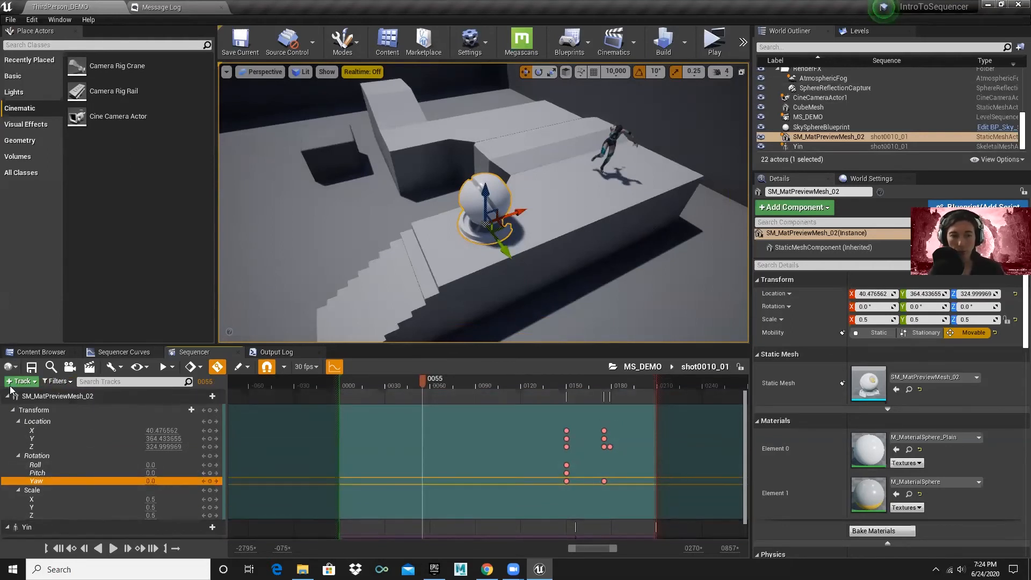
{"action": "left_click", "coordinate": [835, 99]}
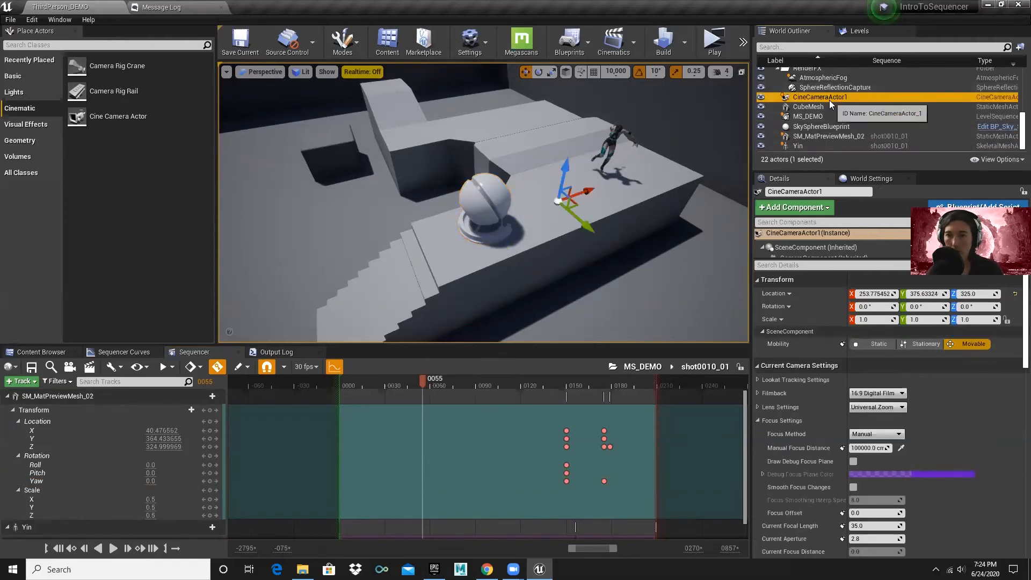
{"action": "left_click_drag", "start_coordinate": [827, 96], "coordinate": [60, 414]}
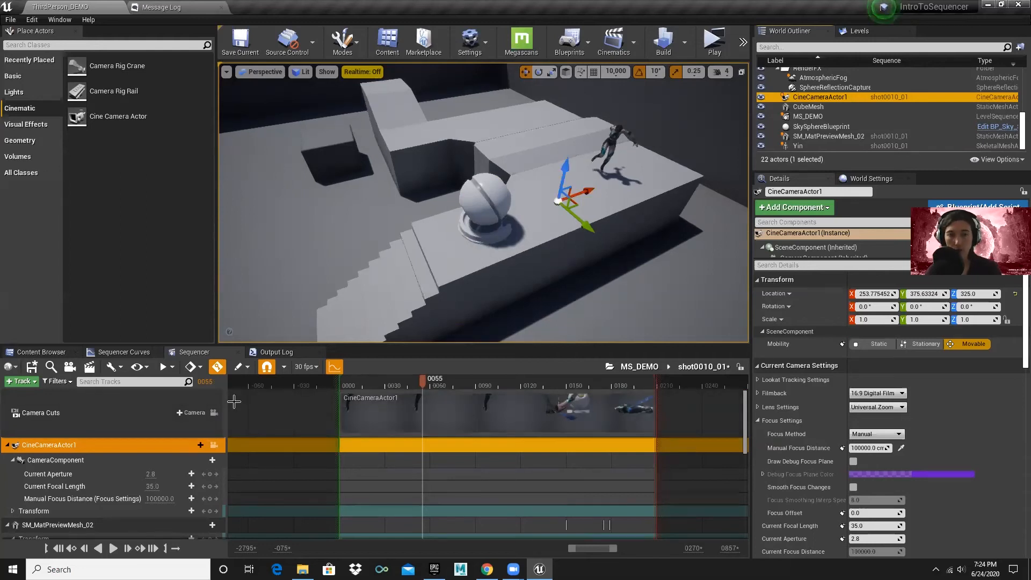
- Restore the two-viewport layout, switch the second viewport to Default Viewport and back to Cinematic Viewport
{"action": "left_click", "coordinate": [742, 75]}
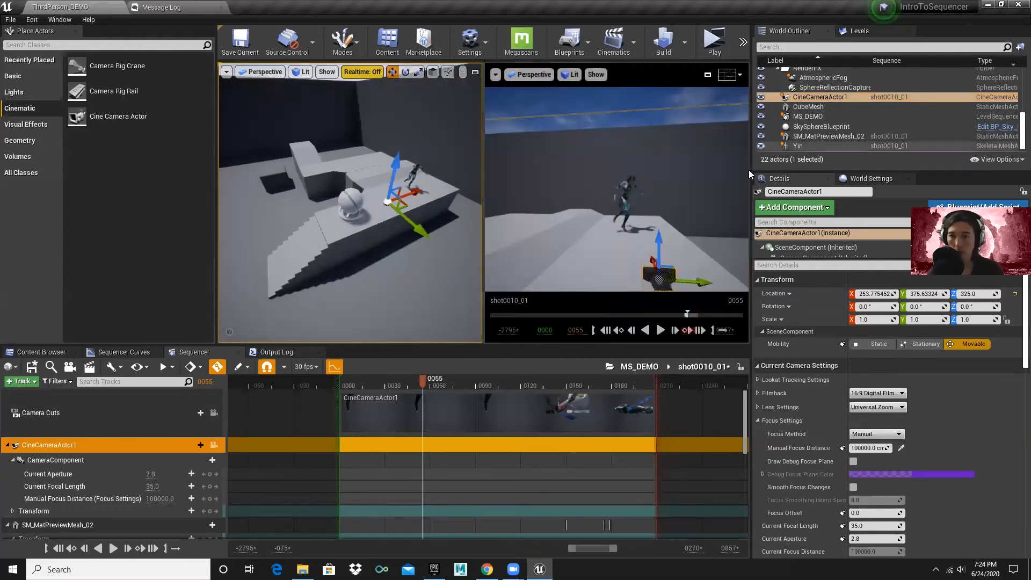
{"action": "left_click", "coordinate": [528, 76]}
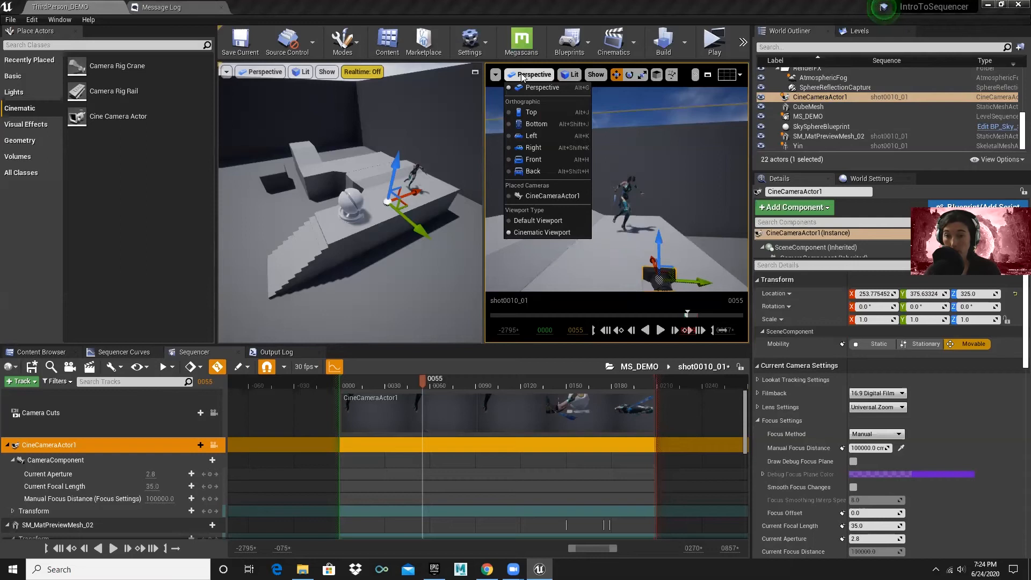
{"action": "left_click", "coordinate": [539, 219]}
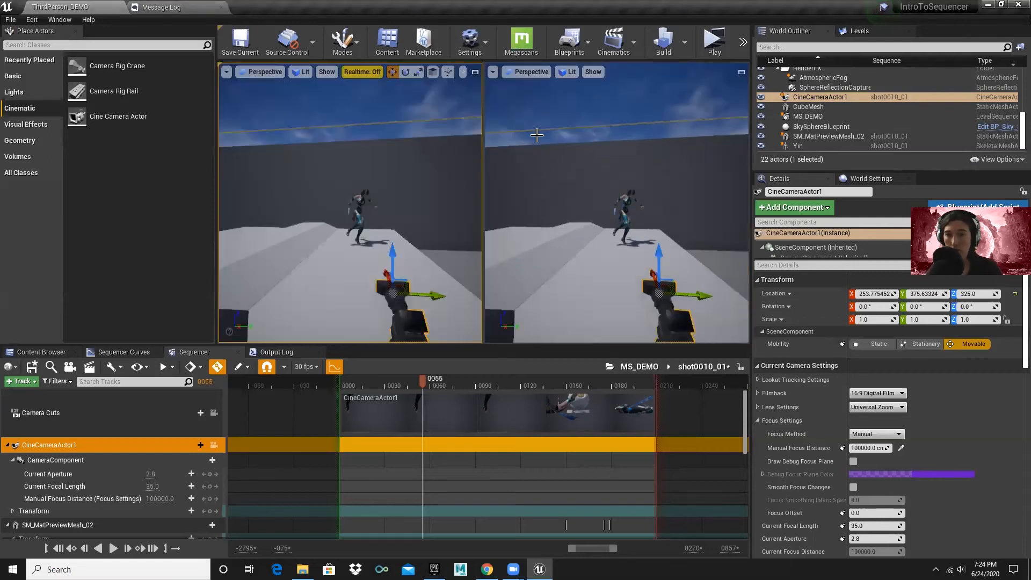
{"action": "left_click", "coordinate": [534, 78]}
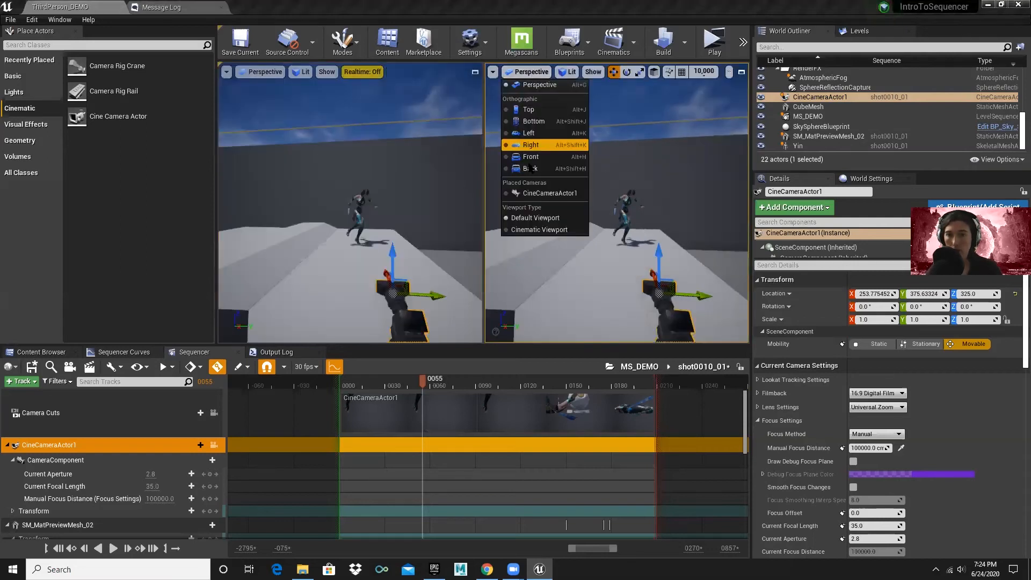
{"action": "left_click", "coordinate": [540, 230]}
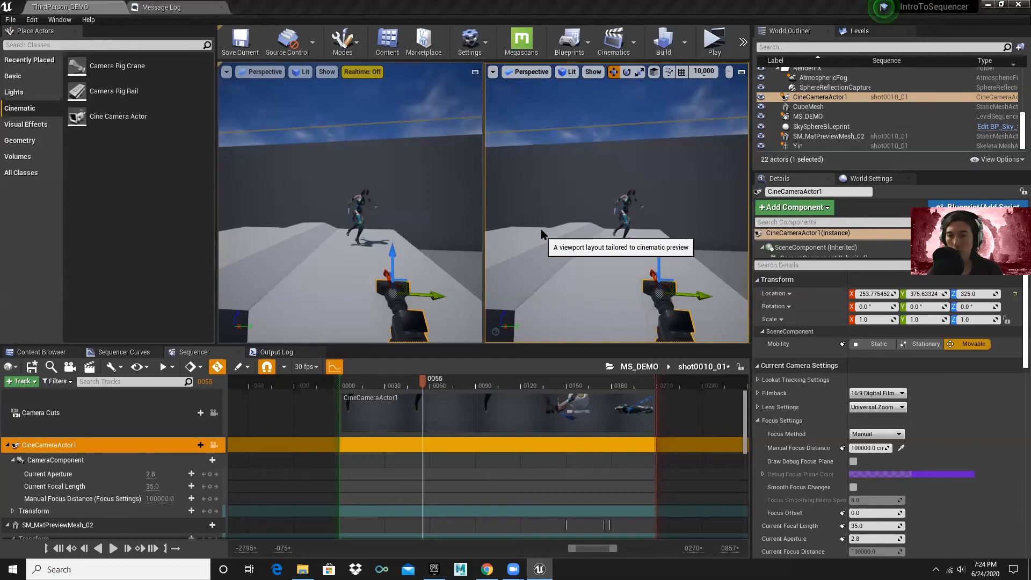
- Try looking through CineCameraActor1 in the second viewport, and reset that viewport to an unpiloted Cinematic Viewport
{"action": "left_click", "coordinate": [526, 76]}
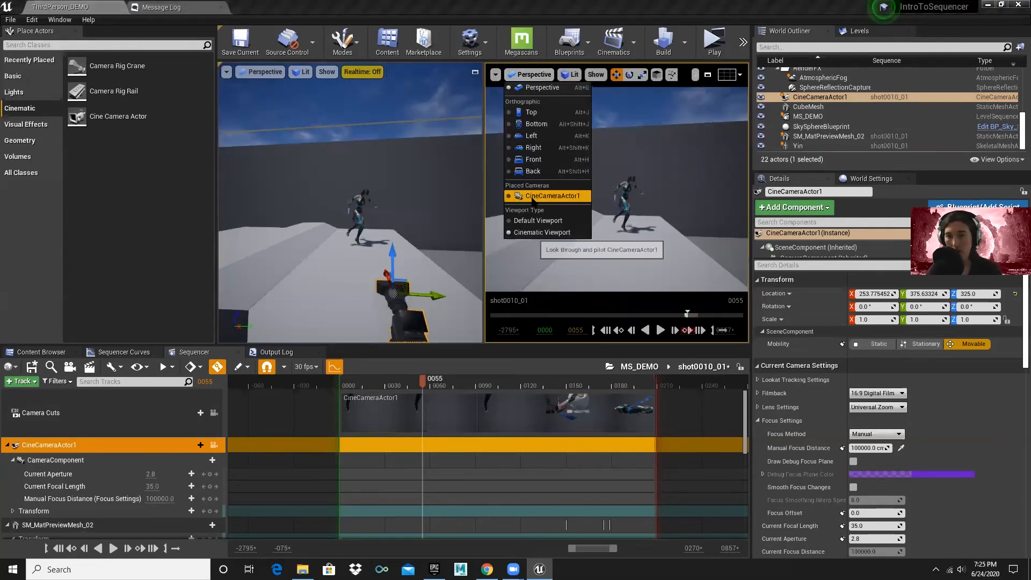
{"action": "left_click", "coordinate": [532, 197]}
{"action": "left_click", "coordinate": [532, 75]}
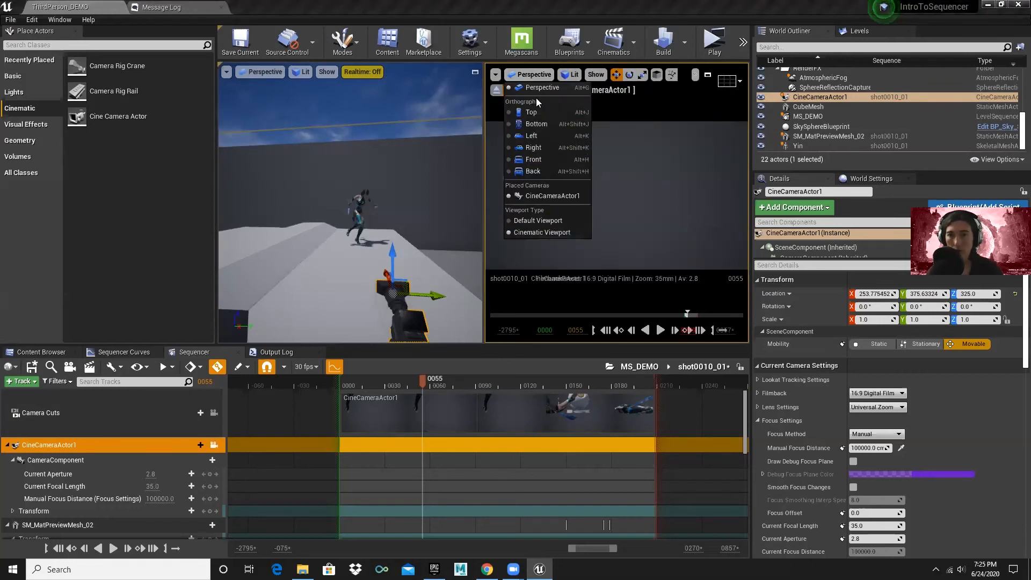
{"action": "left_click", "coordinate": [540, 219]}
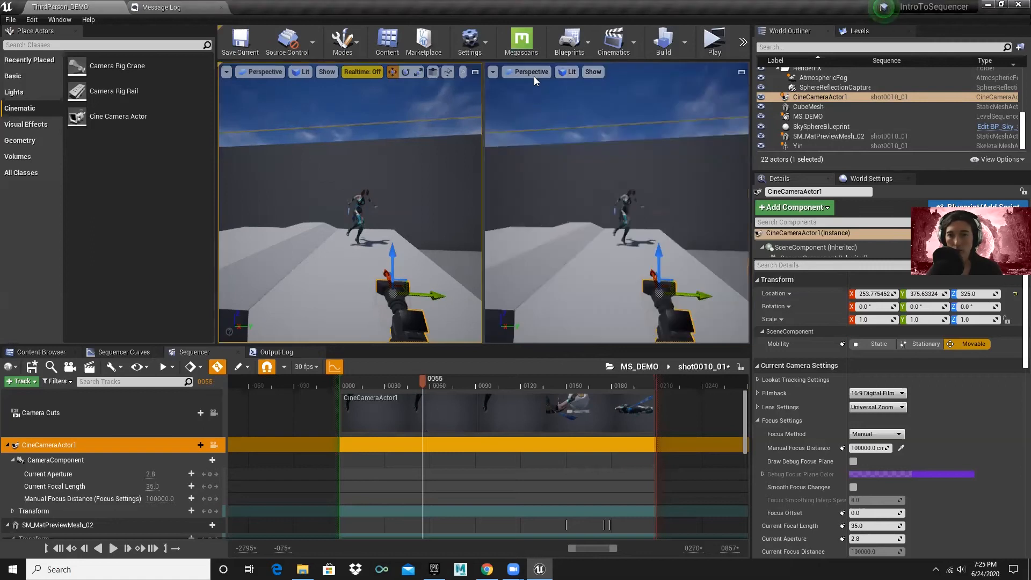
{"action": "left_click", "coordinate": [533, 76]}
{"action": "left_click", "coordinate": [542, 230]}
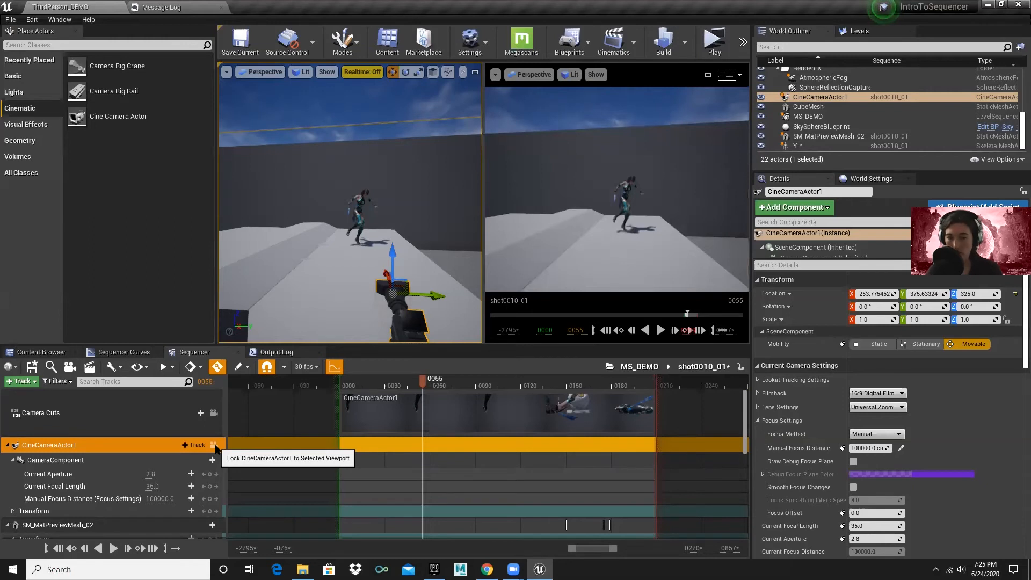
- Lock CineCameraActor1 to the cinematic viewport and pilot it to frame Yin on the platform
{"action": "left_click", "coordinate": [214, 445]}
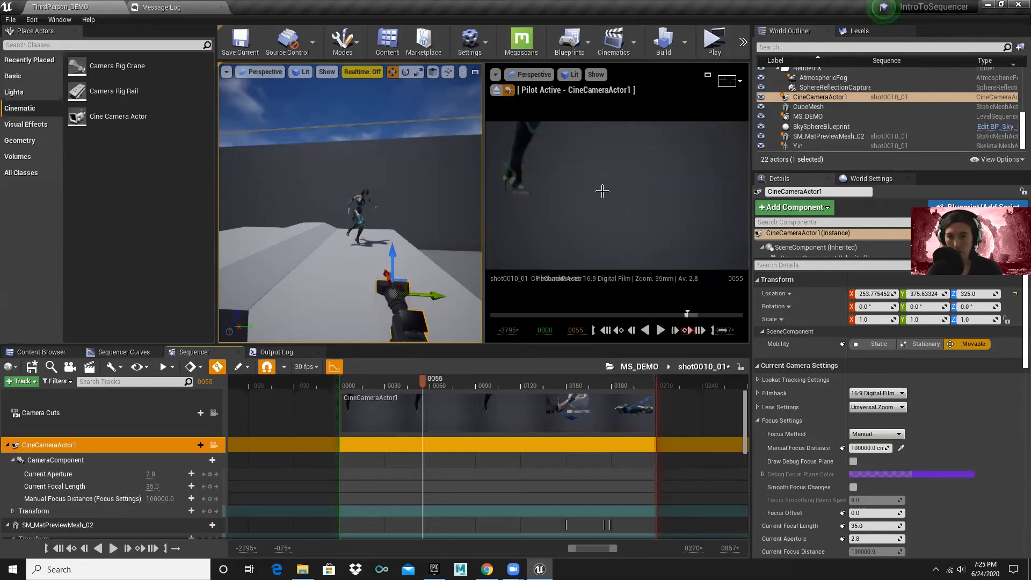
{"action": "right_click_drag", "start_coordinate": [600, 220], "coordinate": [677, 215]}
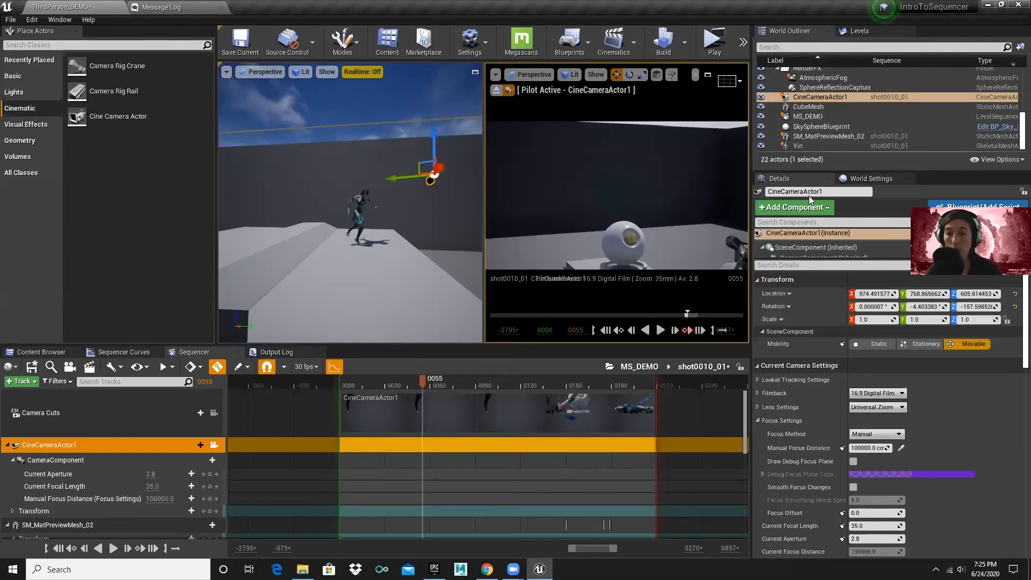
{"action": "left_click_drag", "start_coordinate": [593, 200], "coordinate": [717, 206], "text": "alt"}
{"action": "left_click_drag", "start_coordinate": [643, 206], "coordinate": [612, 170], "text": "alt"}
{"action": "right_click_drag", "start_coordinate": [612, 171], "coordinate": [639, 158], "text": "alt"}
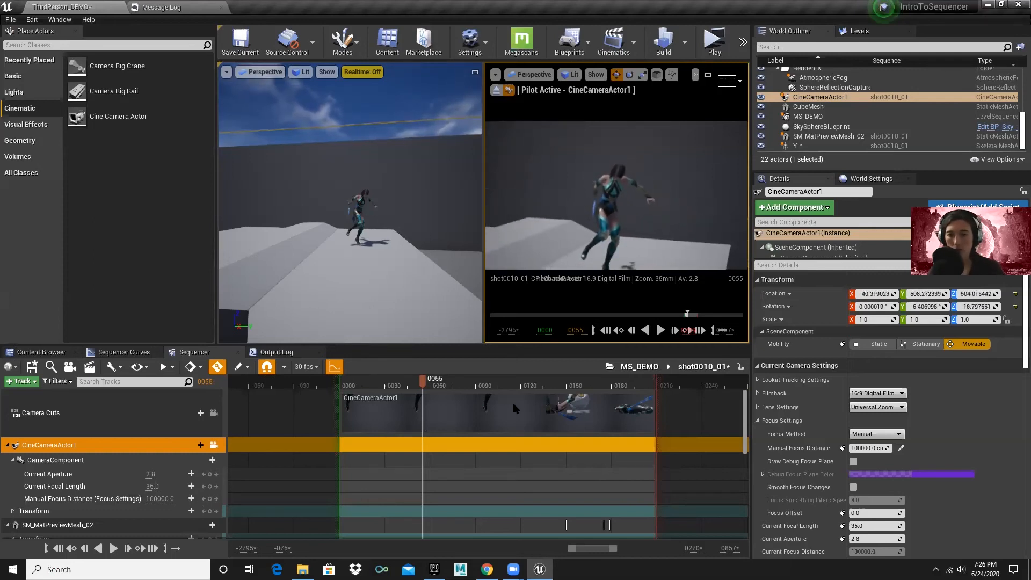
- Move to frame 31 and reposition CineCameraActor1 to about X -73, Y 391, Z 504, facing Yin
{"action": "left_click_drag", "start_coordinate": [420, 382], "coordinate": [389, 381]}
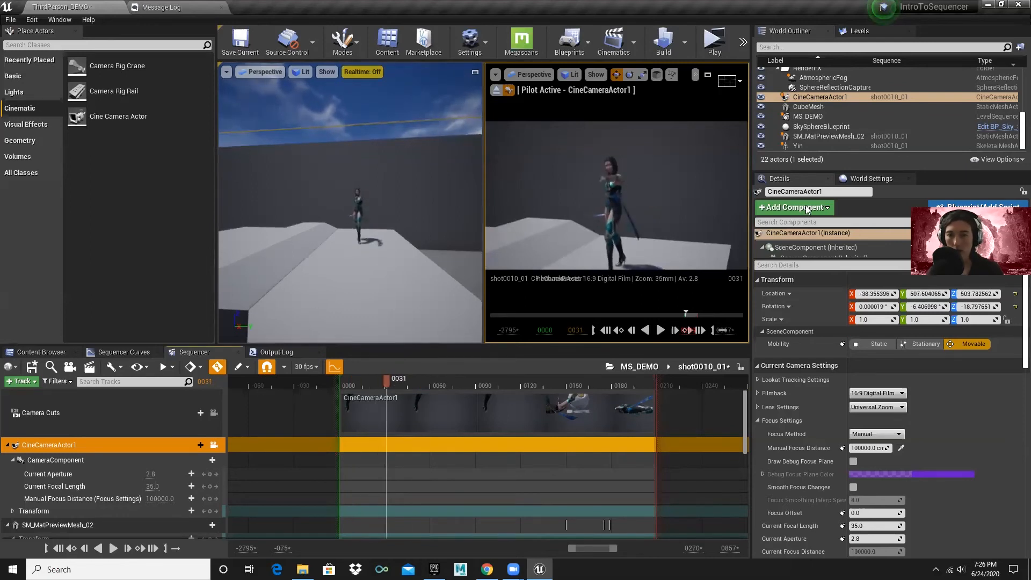
{"action": "right_click_drag", "start_coordinate": [582, 212], "coordinate": [582, 213]}
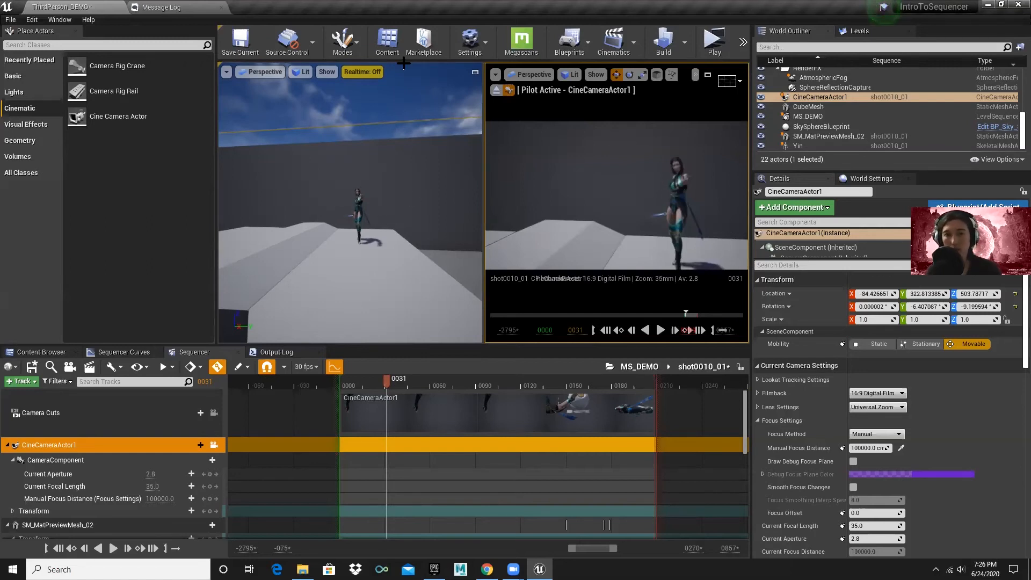
{"action": "right_click_drag", "start_coordinate": [405, 197], "coordinate": [394, 197]}
{"action": "right_click_drag", "start_coordinate": [343, 133], "coordinate": [343, 133]}
{"action": "right_click_drag", "start_coordinate": [364, 267], "coordinate": [364, 267]}
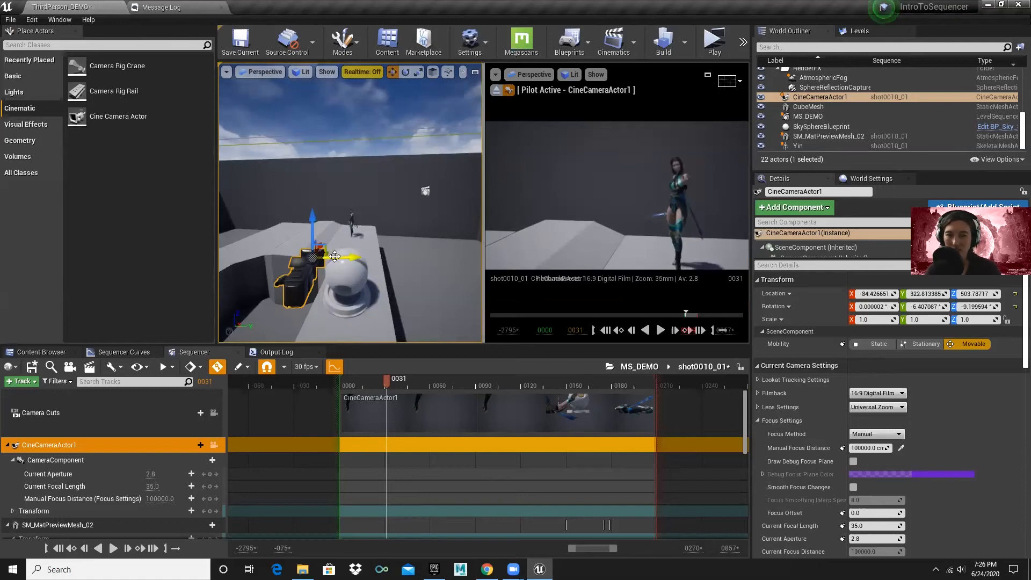
{"action": "left_click_drag", "start_coordinate": [351, 256], "coordinate": [389, 254]}
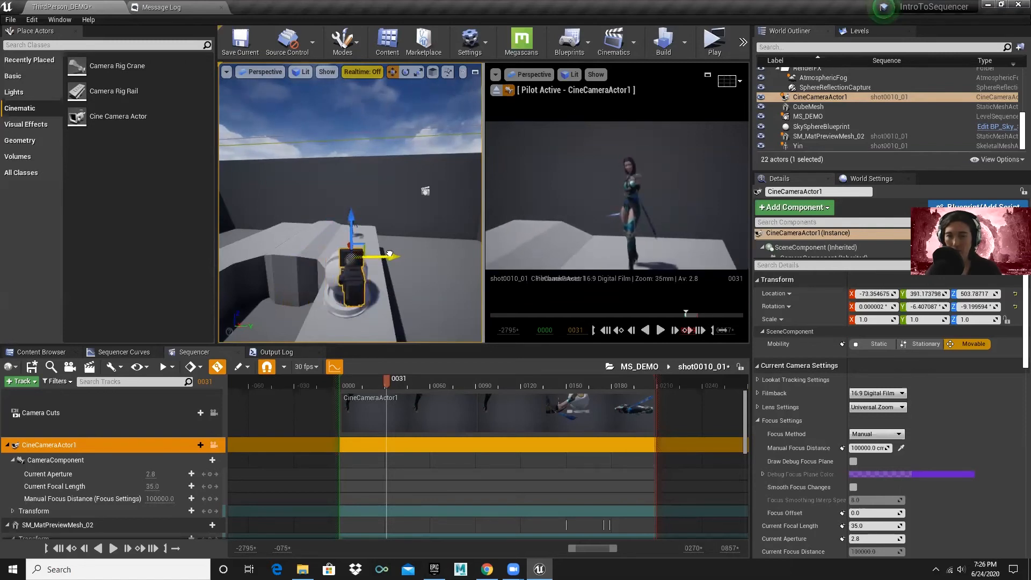
- Dolly CineCameraActor1 closer to Yin and shift it sideways to about X 117, Y 373, Z 482
{"action": "scroll", "coordinate": [675, 200], "scroll_direction": "up", "scroll_amount": 2}
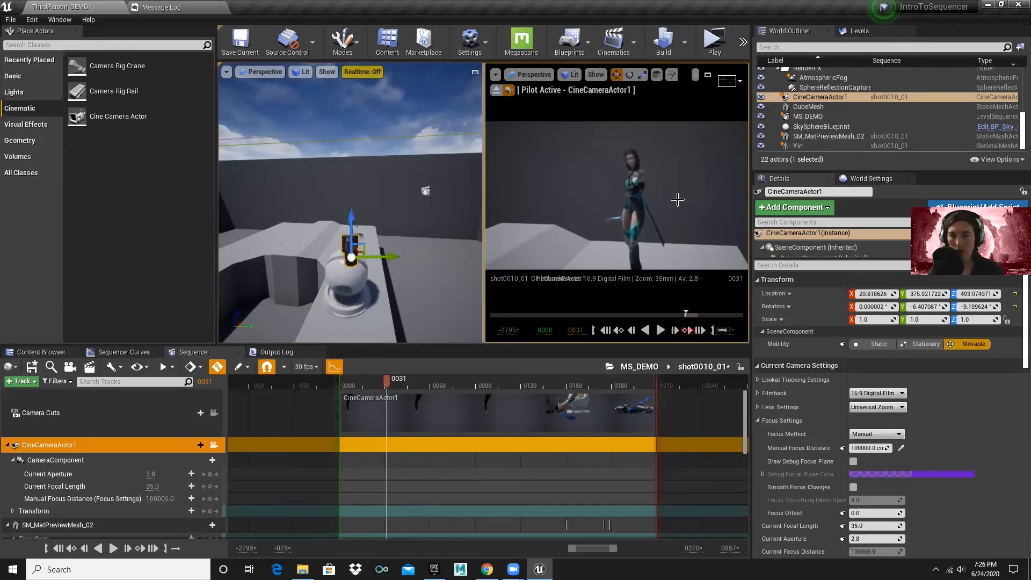
{"action": "scroll", "coordinate": [687, 203], "scroll_direction": "up", "scroll_amount": 3}
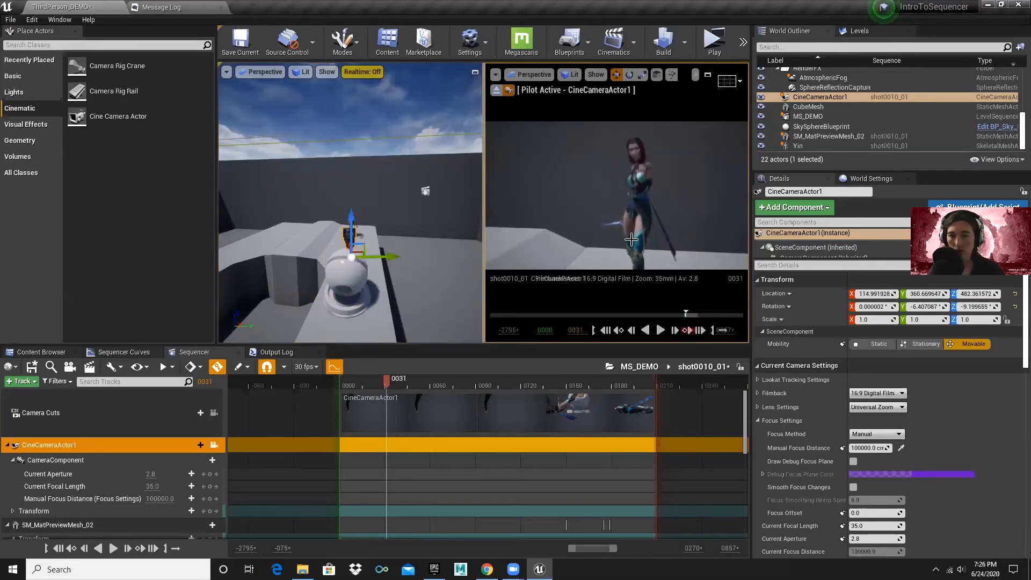
{"action": "left_click_drag", "start_coordinate": [394, 256], "coordinate": [404, 242]}
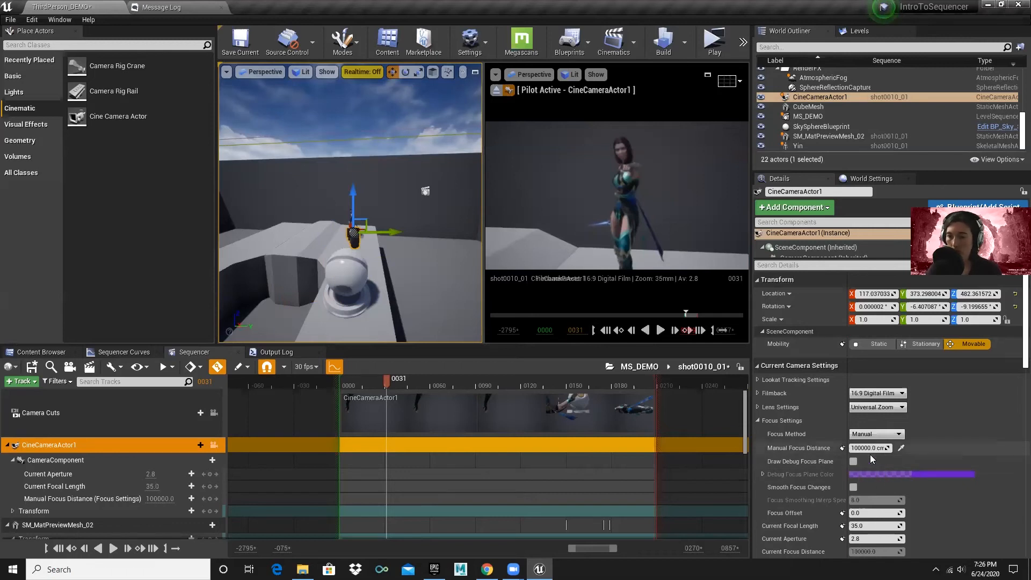
- Set CineCameraActor1's Manual Focus Distance by sampling the depth at Yin in the perspective viewport, reorienting that view to pick her accurately
{"action": "left_click", "coordinate": [902, 449]}
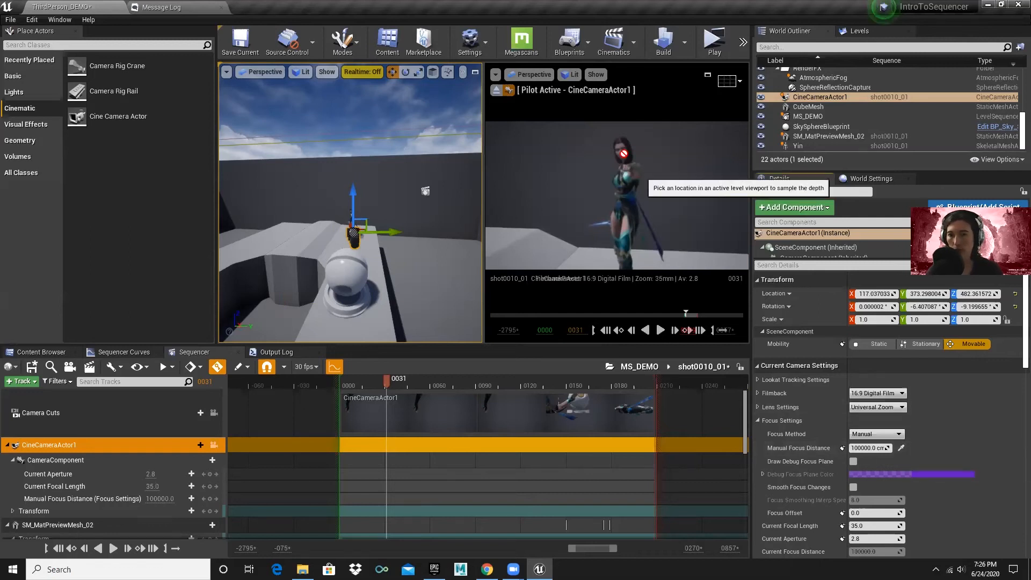
{"action": "left_click", "coordinate": [356, 215]}
{"action": "right_click_drag", "start_coordinate": [419, 230], "coordinate": [385, 230]}
{"action": "key", "text": "d"}
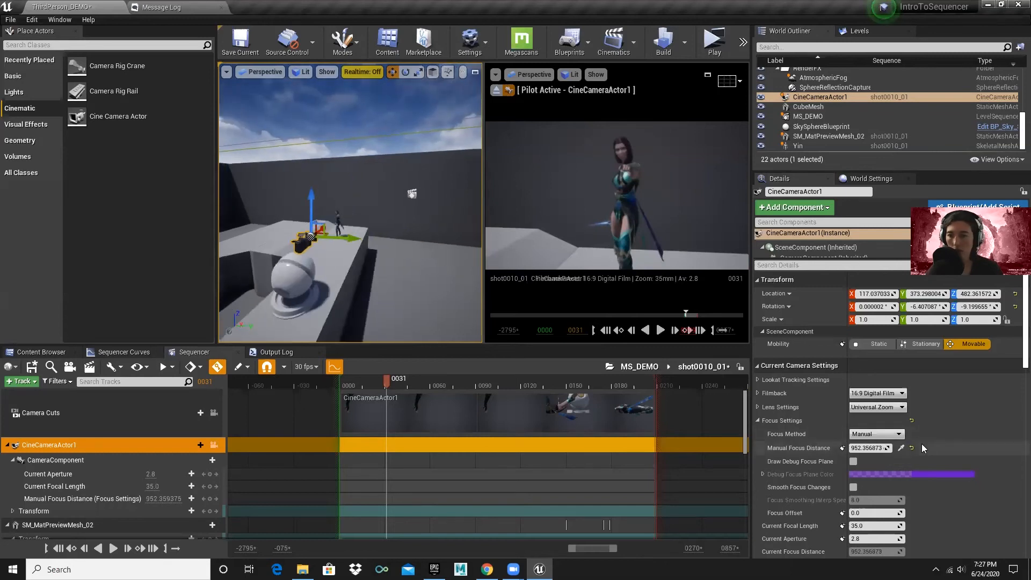
{"action": "left_click", "coordinate": [901, 449]}
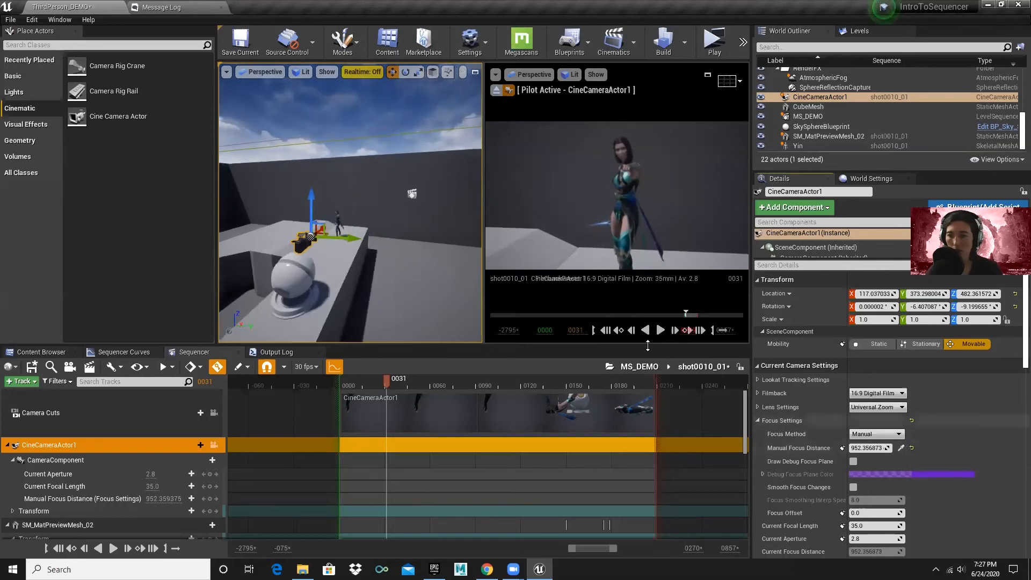
{"action": "left_click", "coordinate": [339, 215]}
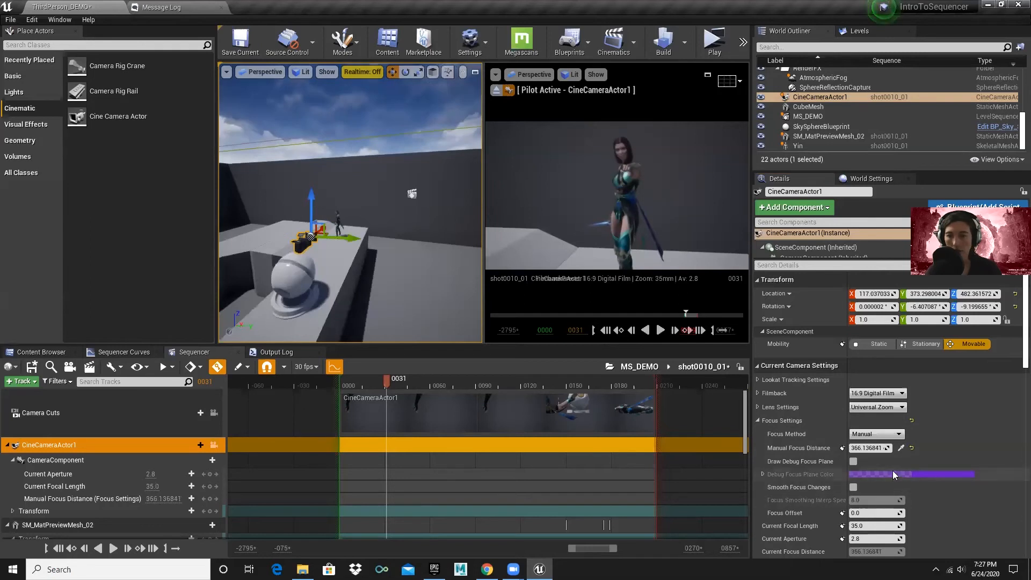
- Set the Manual Focus Distance to about 443 with the debug focus plane drawn only while adjusting, and save the sequence
{"action": "left_click", "coordinate": [853, 462]}
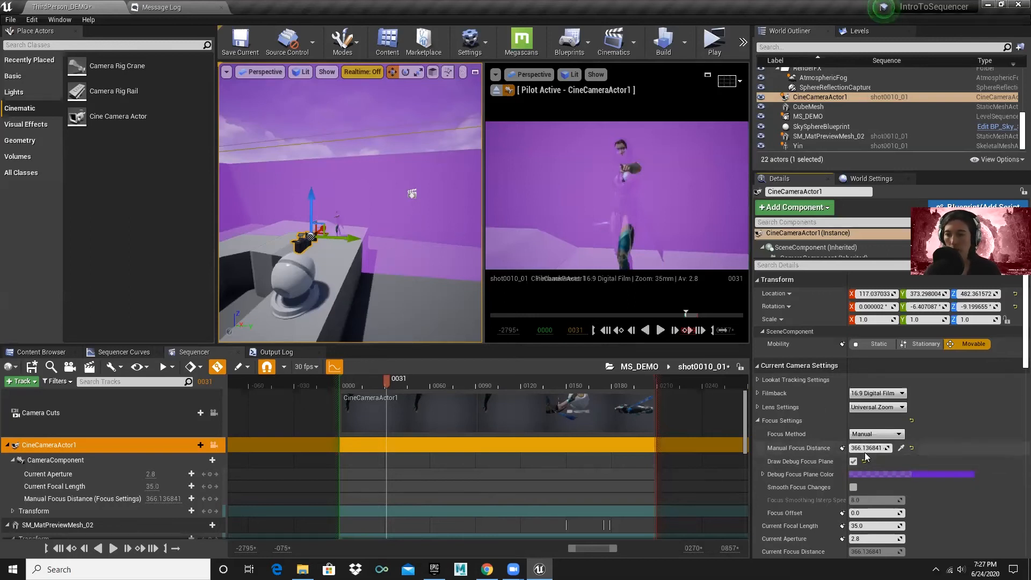
{"action": "left_click_drag", "start_coordinate": [860, 449], "coordinate": [906, 450]}
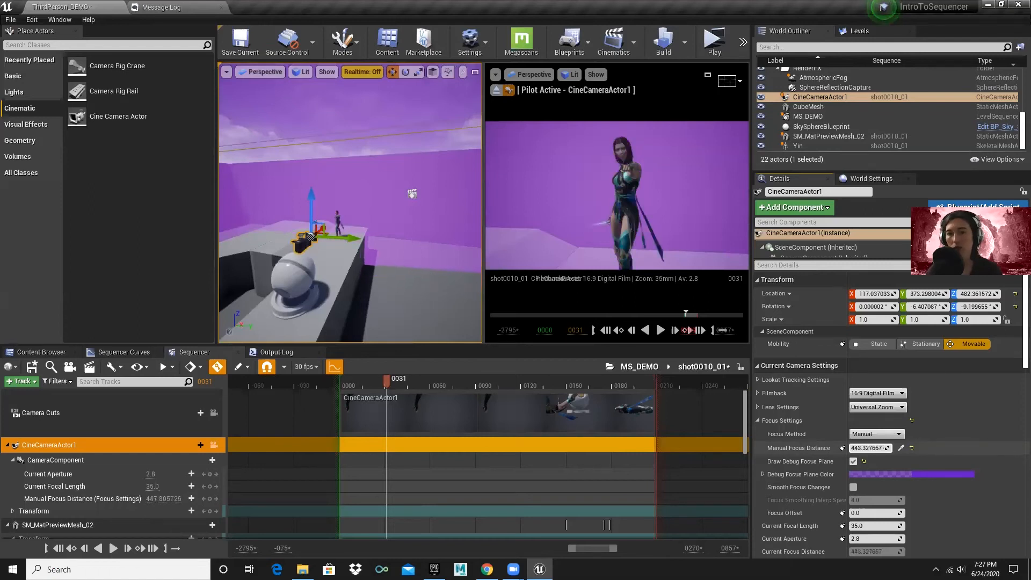
{"action": "left_click", "coordinate": [853, 462]}
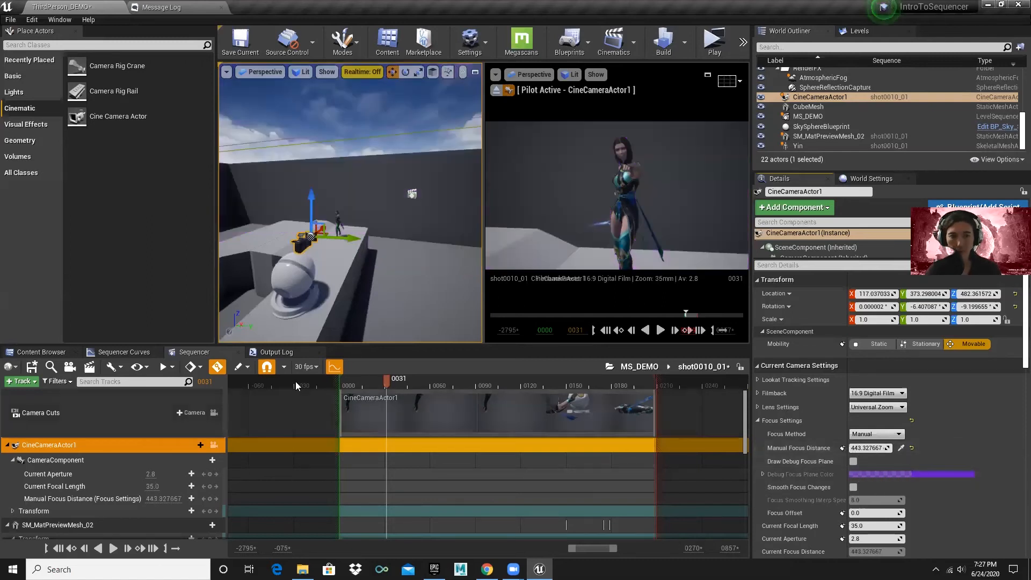
{"action": "left_click", "coordinate": [32, 367]}
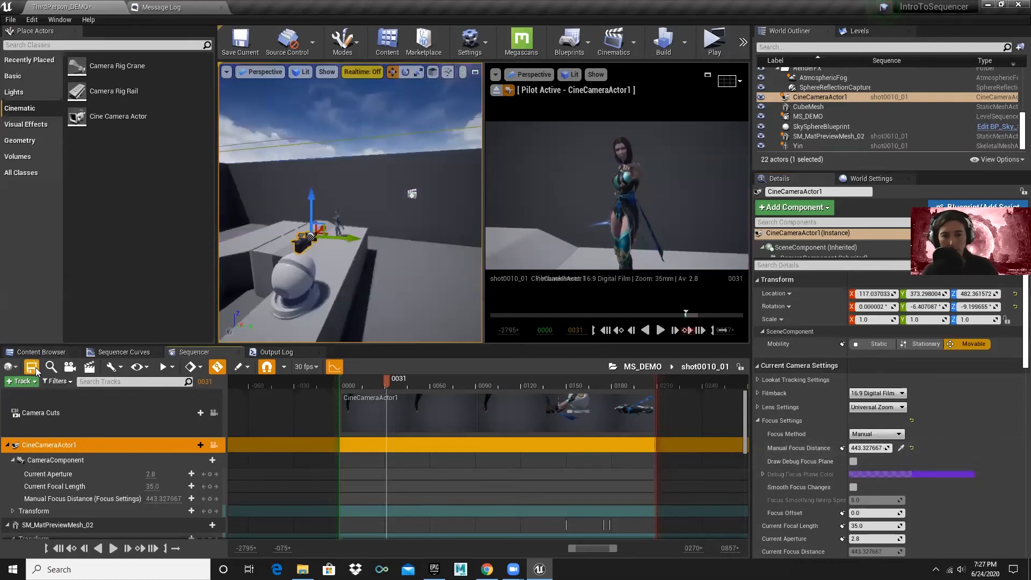
- In the MS_DEMO master sequence, duplicate shot0010_01 as shot0020_01, saved in a new shot0020 folder under DEMO/shots
{"action": "left_click", "coordinate": [642, 368]}
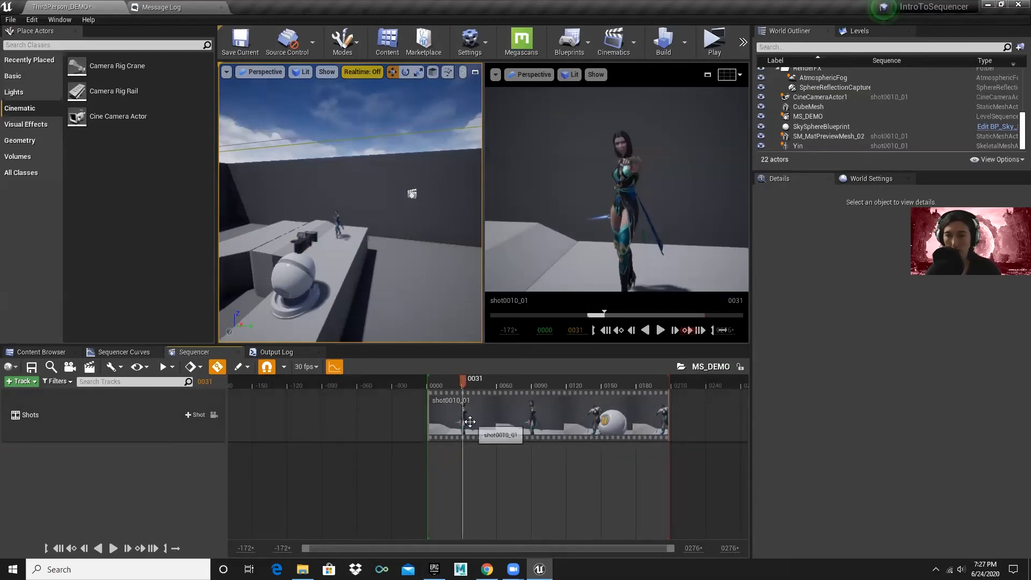
{"action": "right_click", "coordinate": [489, 415]}
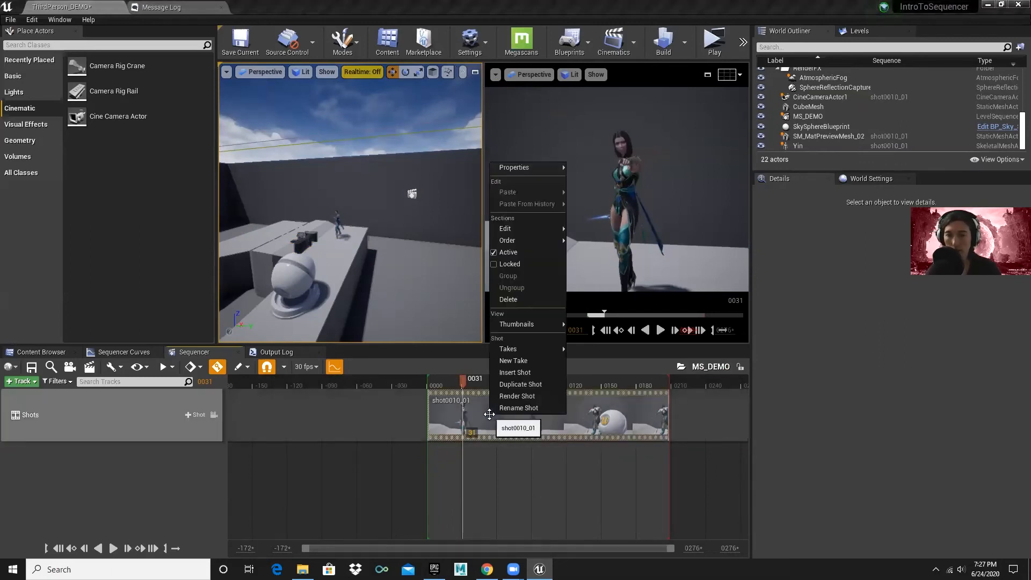
{"action": "left_click", "coordinate": [527, 387]}
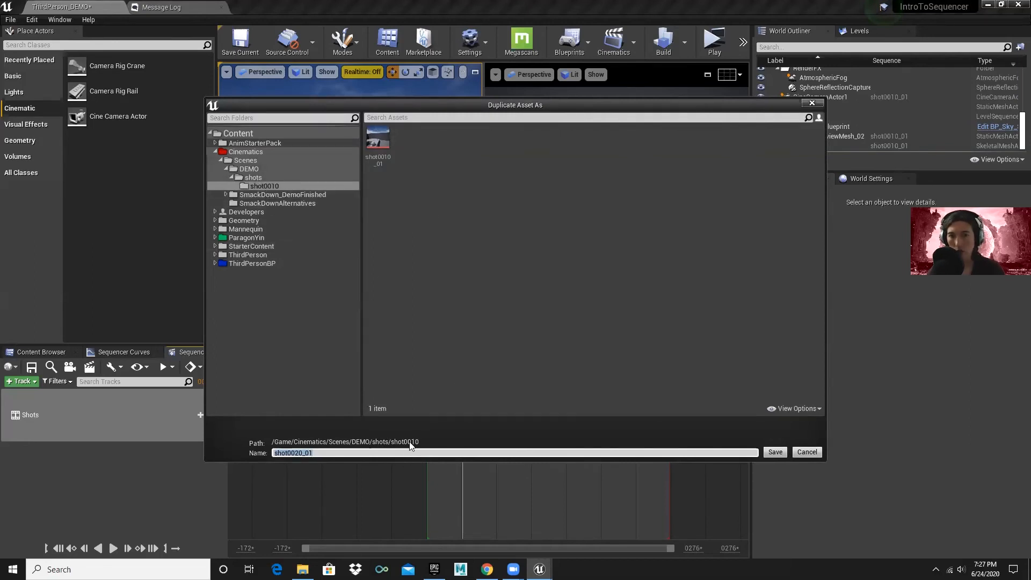
{"action": "left_click", "coordinate": [253, 178]}
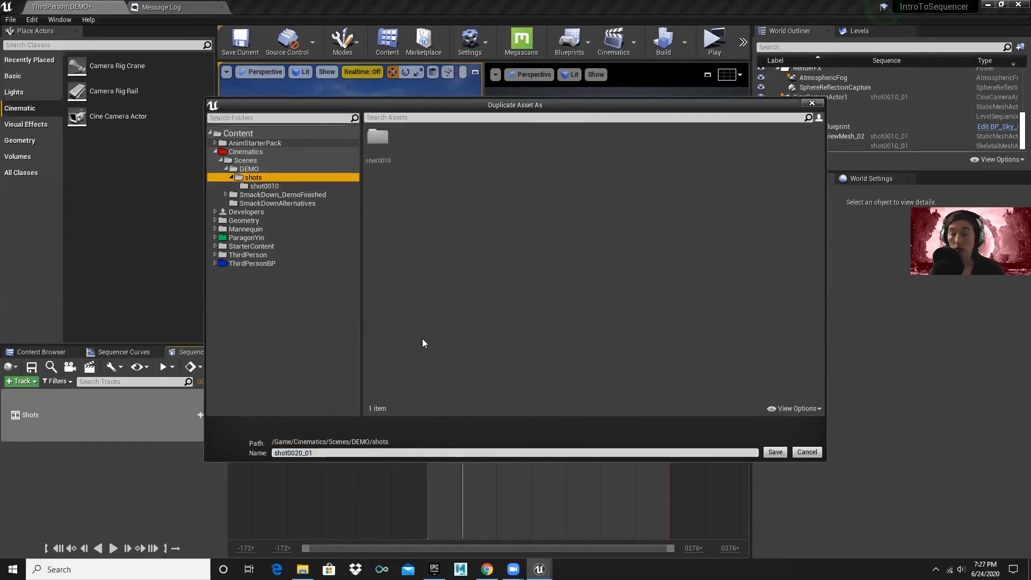
{"action": "right_click", "coordinate": [239, 178]}
{"action": "left_click", "coordinate": [284, 197]}
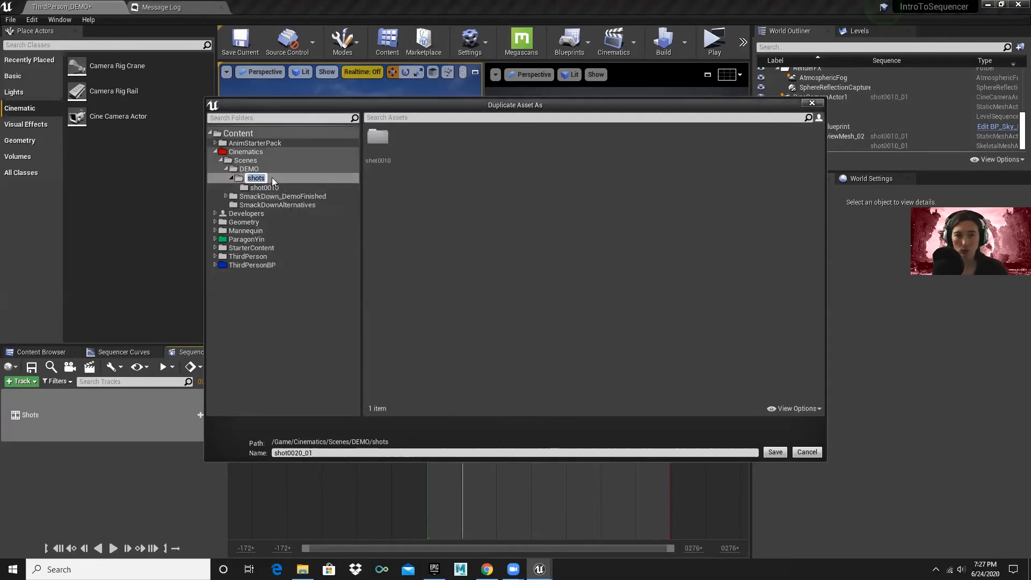
{"action": "left_click", "coordinate": [264, 188]}
{"action": "right_click", "coordinate": [252, 177]}
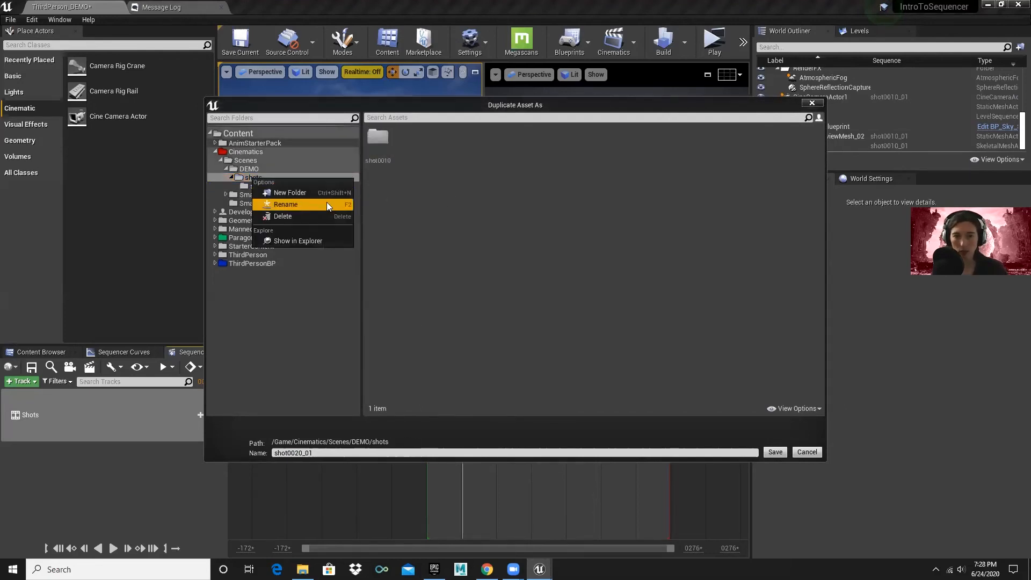
{"action": "left_click", "coordinate": [308, 194]}
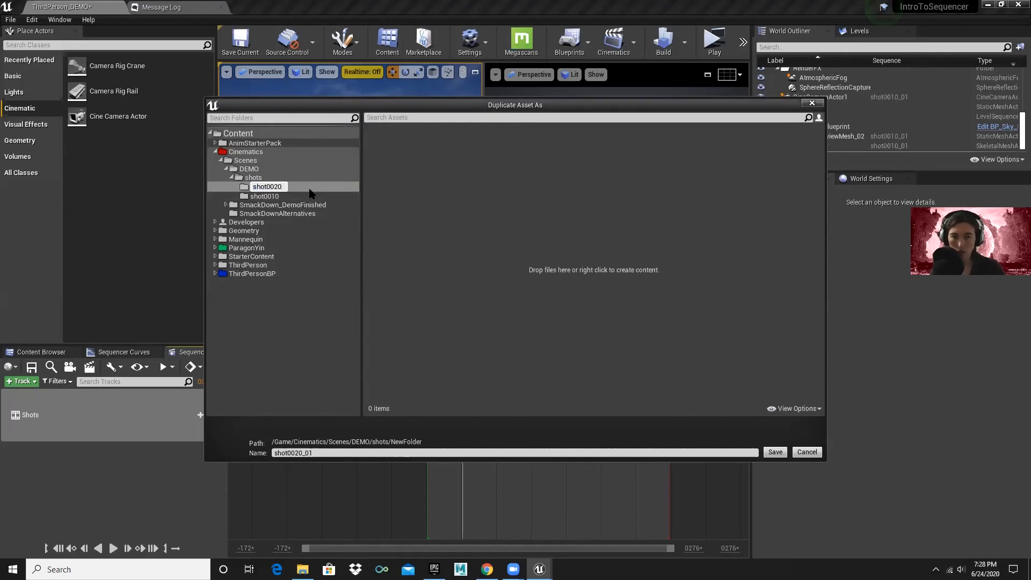
{"action": "key", "text": "Return"}
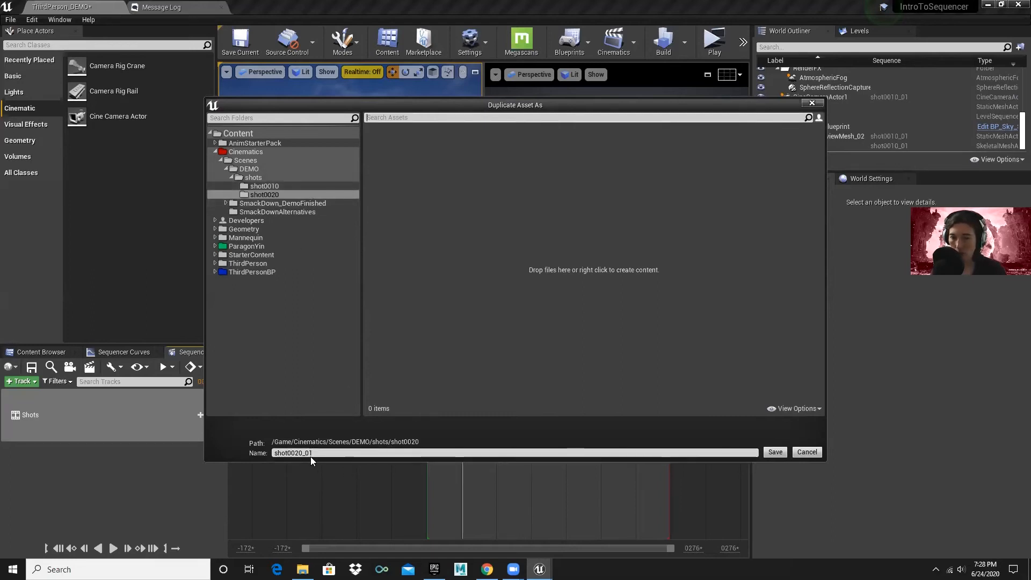
{"action": "double_click", "coordinate": [297, 454]}
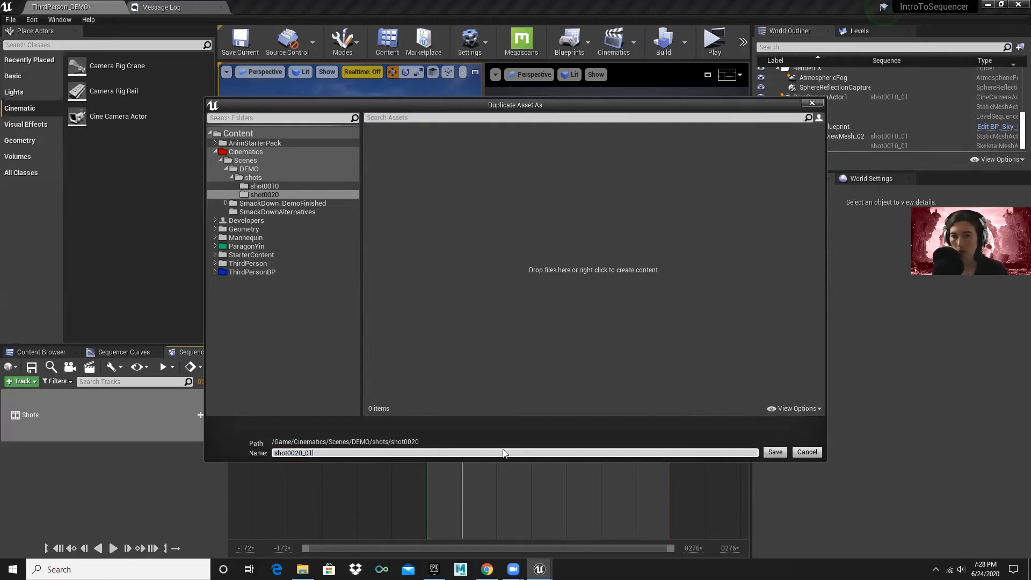
{"action": "left_click", "coordinate": [775, 453]}
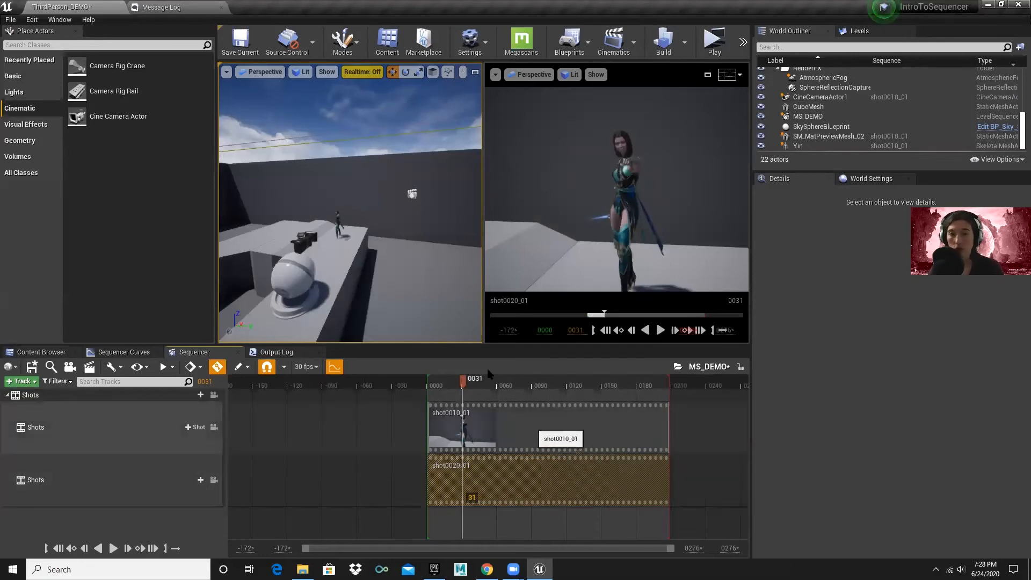
- In shot0020_01, move CineCameraActor1 to about X 144, Y 612, Z 491, framing Yin full-body from the side at frame 61
{"action": "double_click", "coordinate": [543, 479]}
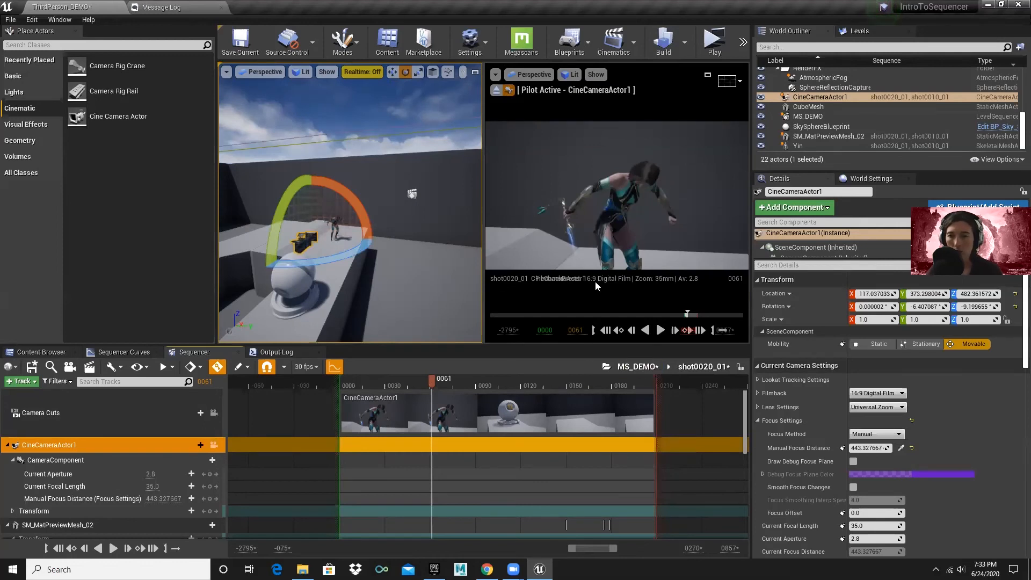
{"action": "right_click_drag", "start_coordinate": [595, 281], "coordinate": [594, 319]}
{"action": "key", "text": "s"}
{"action": "key", "text": "w"}
{"action": "right_click_drag", "start_coordinate": [593, 319], "coordinate": [543, 314]}
{"action": "mouse_move", "coordinate": [633, 236]}
{"action": "right_mouse_down"}
{"action": "mouse_move", "coordinate": [619, 234]}
{"action": "mouse_move", "coordinate": [633, 236]}
{"action": "right_mouse_up"}
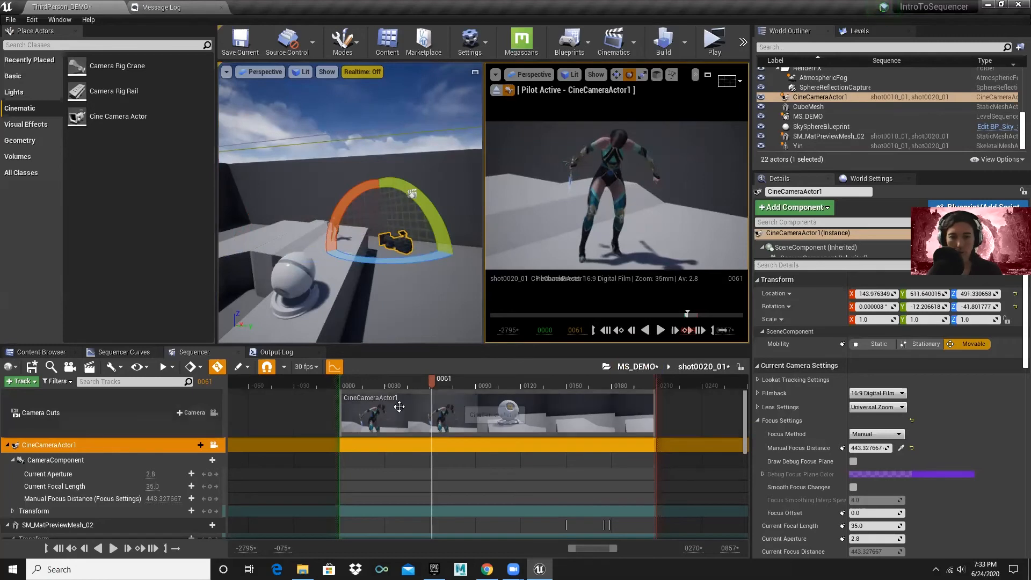
- Return to MS_DEMO, trim the end of shot0010_01 to about frame 58, and play across the cut
{"action": "left_click", "coordinate": [648, 367]}
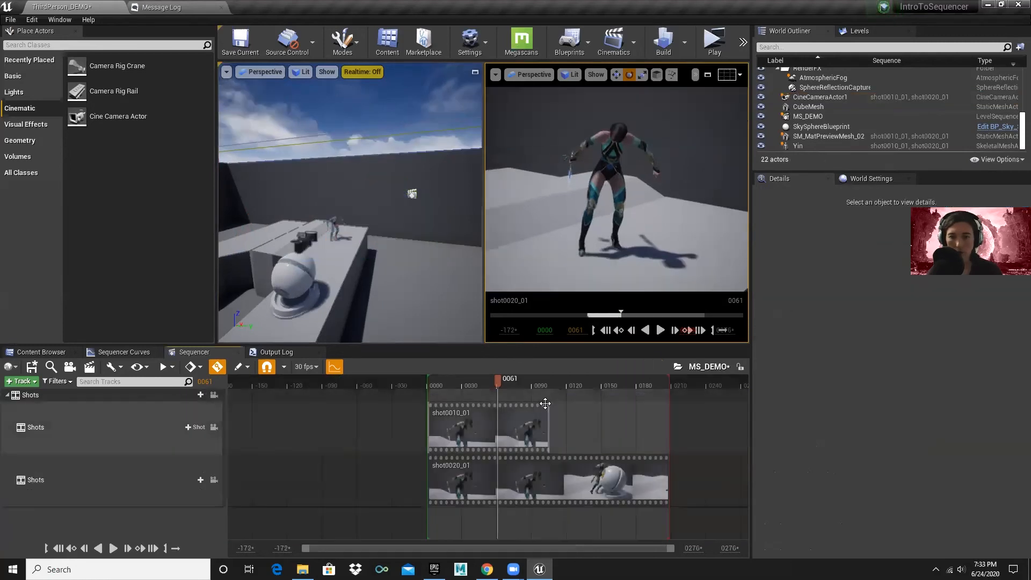
{"action": "mouse_move", "coordinate": [500, 383]}
{"action": "left_mouse_down"}
{"action": "mouse_move", "coordinate": [453, 380]}
{"action": "mouse_move", "coordinate": [511, 383]}
{"action": "mouse_move", "coordinate": [474, 382]}
{"action": "mouse_move", "coordinate": [494, 376]}
{"action": "left_mouse_up"}
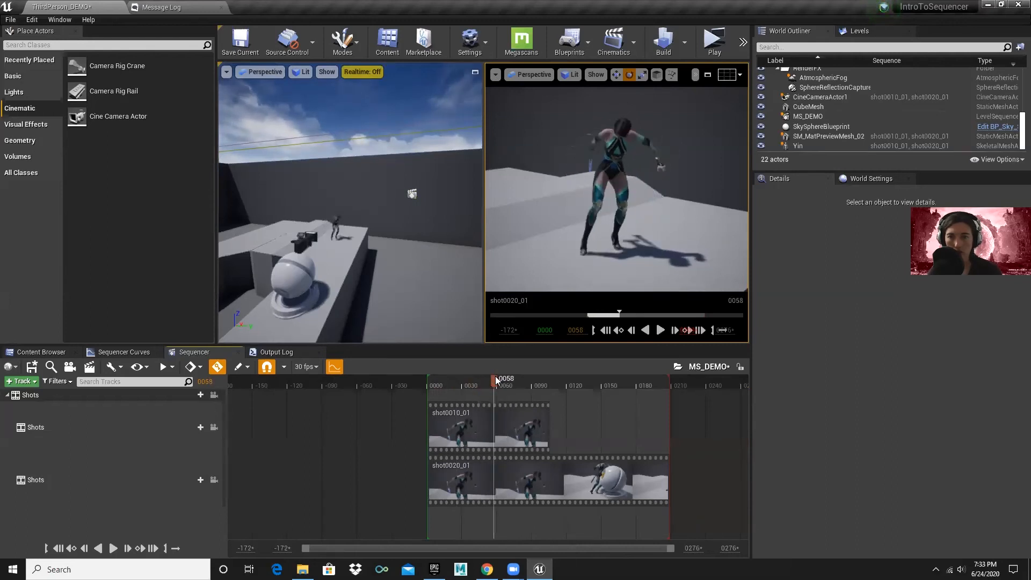
{"action": "left_click_drag", "start_coordinate": [524, 424], "coordinate": [494, 424]}
{"action": "left_click_drag", "start_coordinate": [495, 383], "coordinate": [465, 387]}
{"action": "key", "text": "space"}
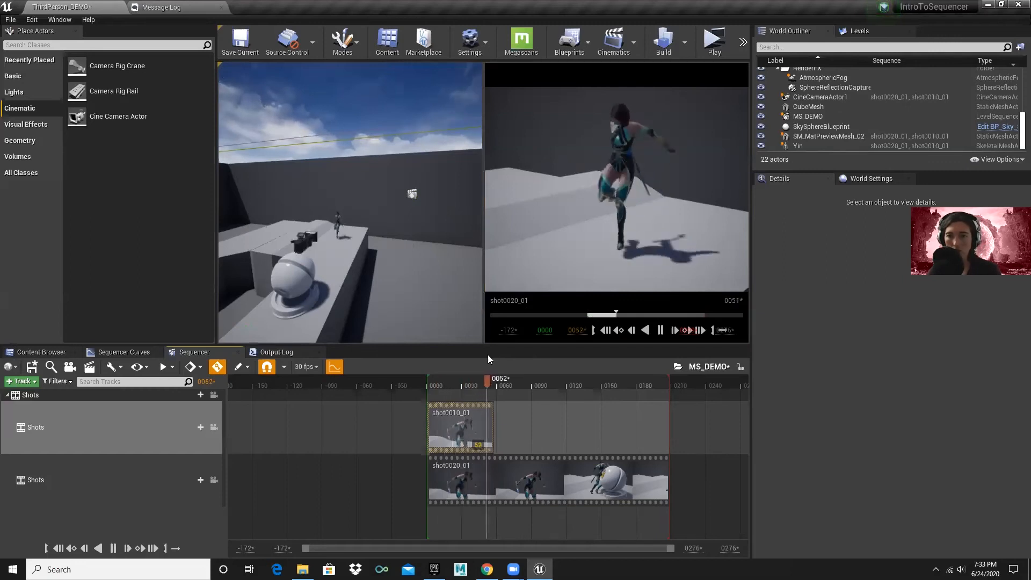
{"action": "key", "text": "space"}
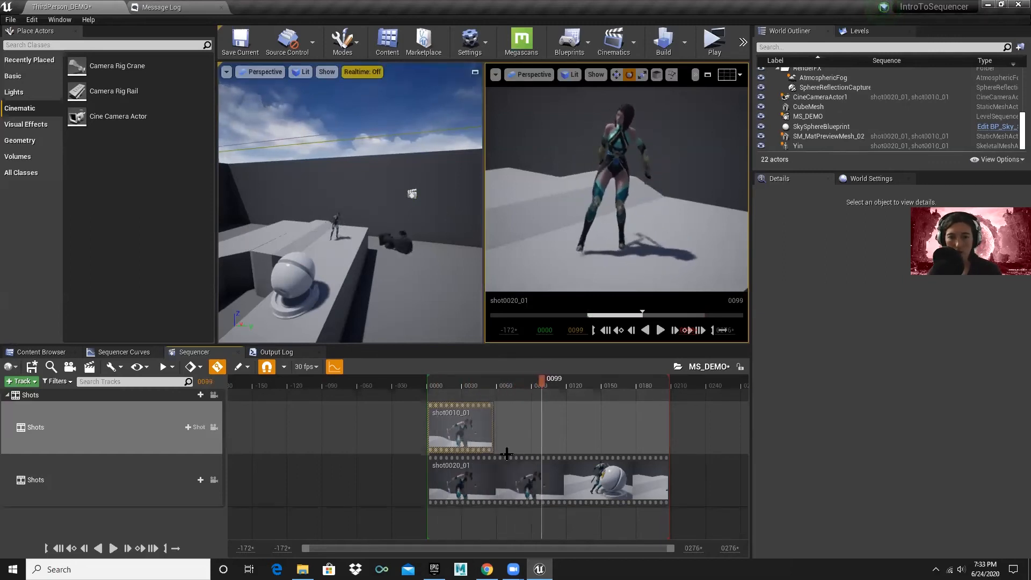
- Lock the viewport to the parent Shots track's cameras and play back the cut from shot0010_01 to shot0020_01
{"action": "left_click", "coordinate": [234, 401]}
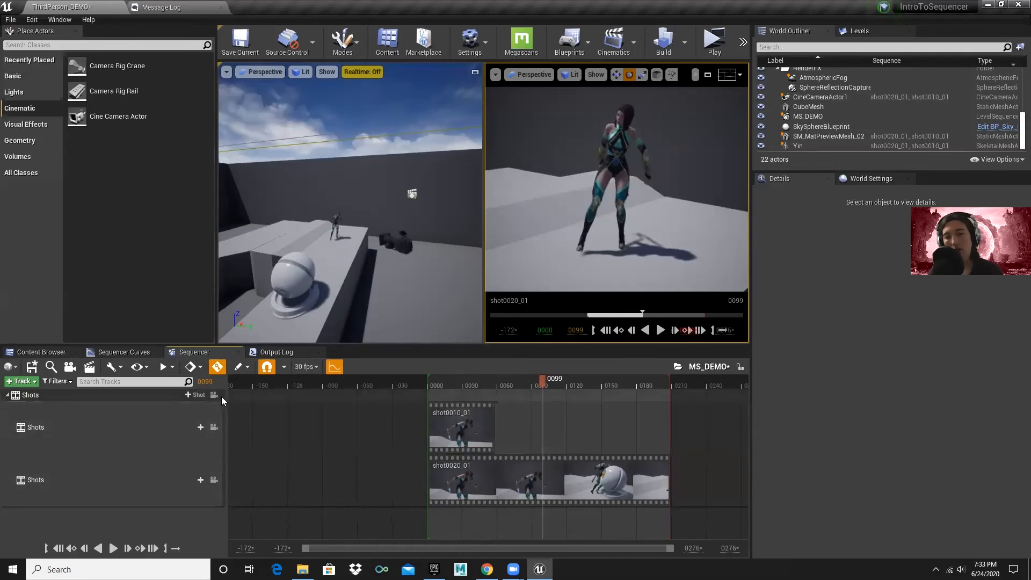
{"action": "left_click", "coordinate": [215, 396]}
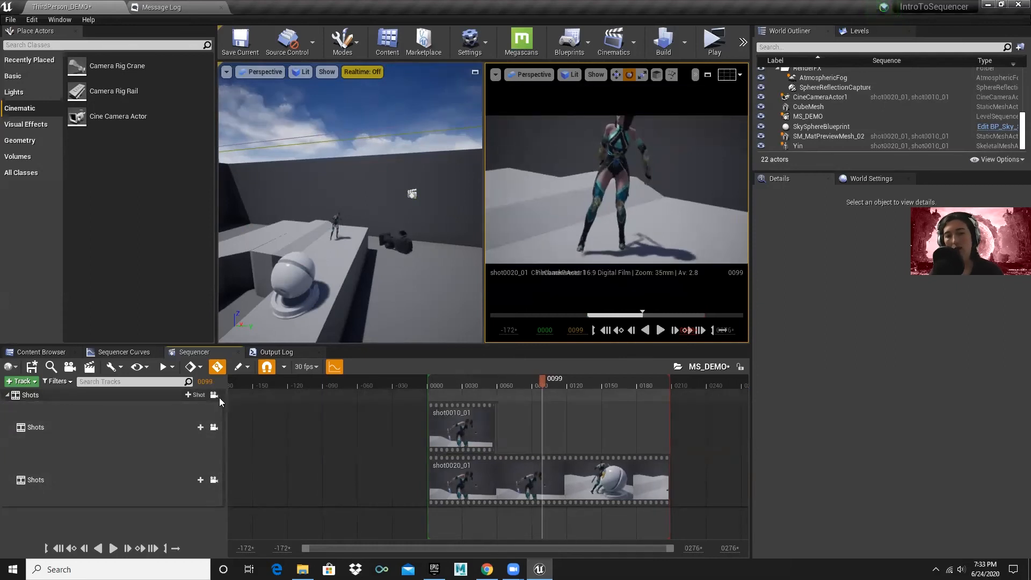
{"action": "left_click", "coordinate": [478, 385]}
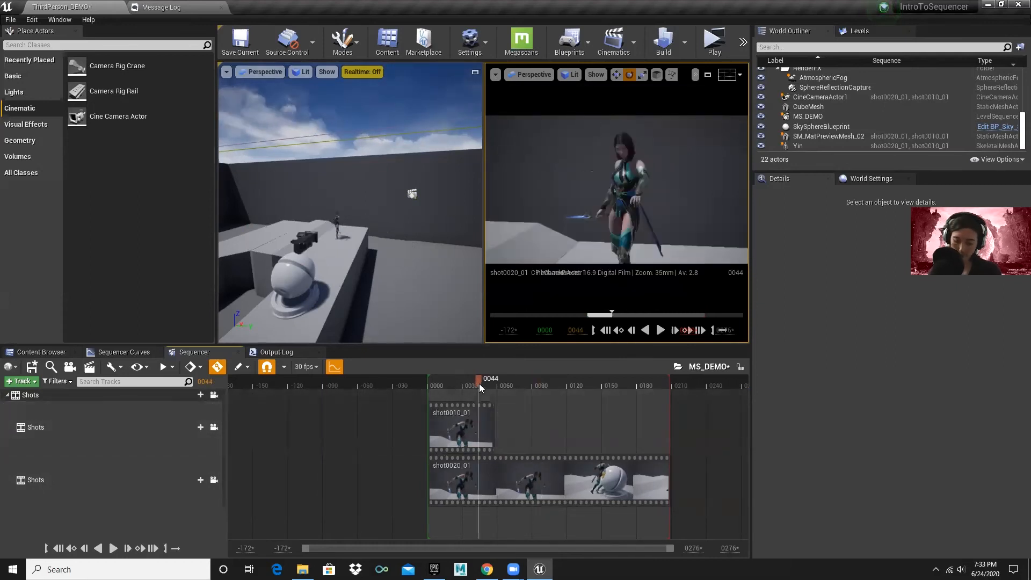
{"action": "left_click", "coordinate": [459, 382]}
{"action": "key", "text": "space"}
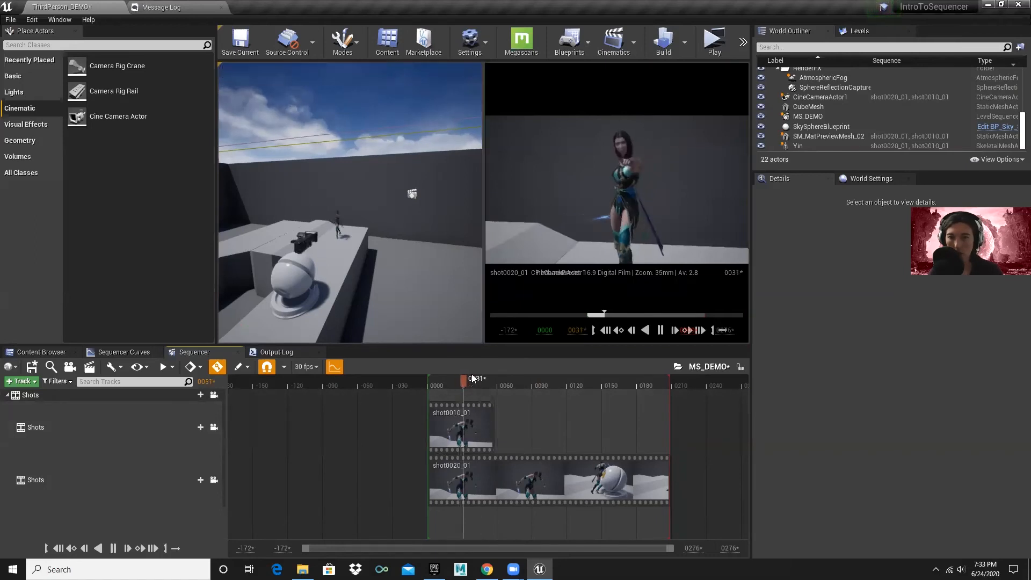
{"action": "key", "text": "space"}
{"action": "left_click_drag", "start_coordinate": [483, 377], "coordinate": [453, 382]}
{"action": "key", "text": "space"}
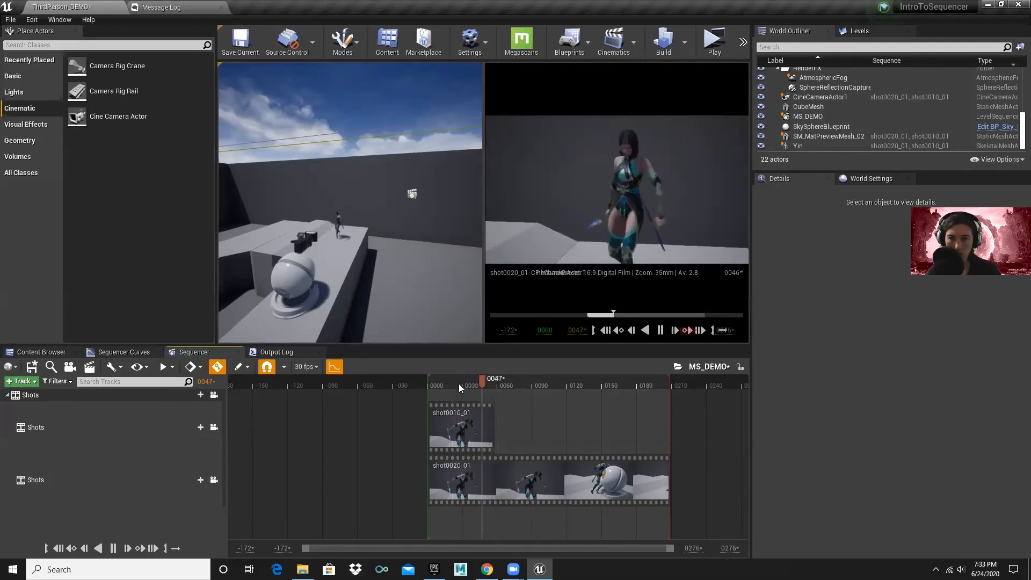
{"action": "key", "text": "space"}
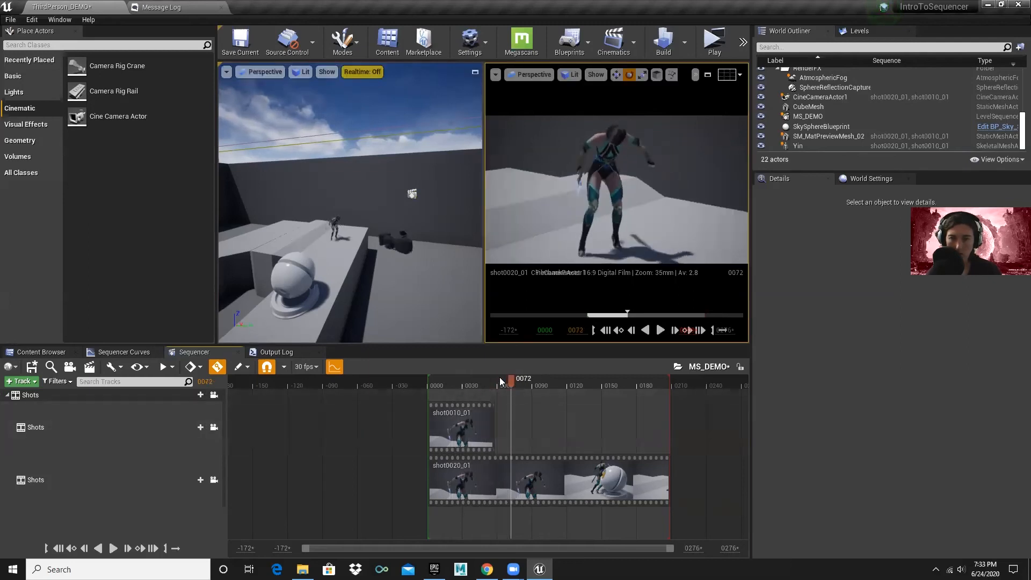
- Trim the end of shot0010_01 further to about frame 50 and play back the cut to check its timing
{"action": "mouse_move", "coordinate": [500, 402]}
{"action": "left_mouse_down"}
{"action": "mouse_move", "coordinate": [485, 403]}
{"action": "mouse_move", "coordinate": [466, 371]}
{"action": "left_mouse_up"}
{"action": "key", "text": "space"}
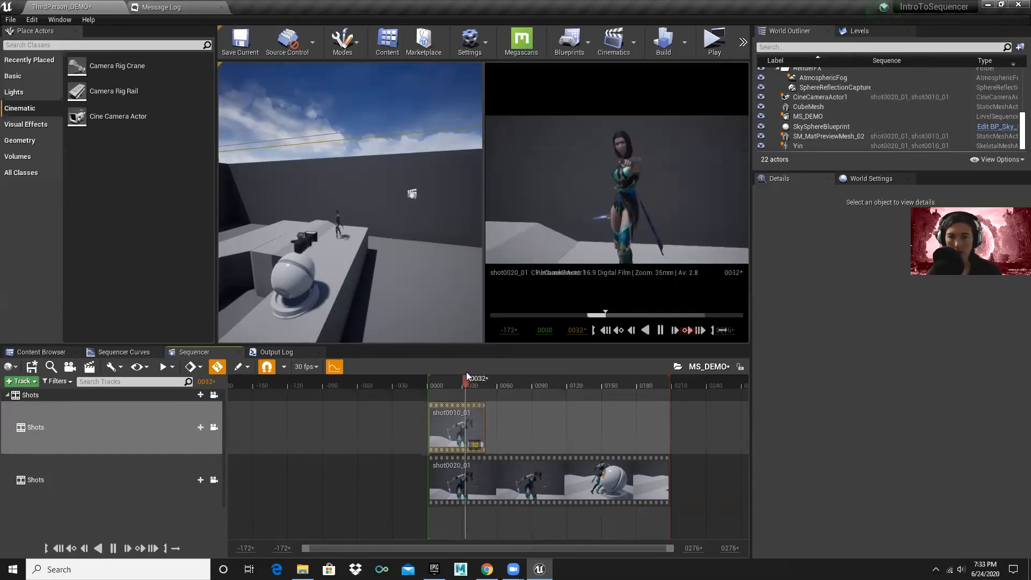
{"action": "key", "text": "space"}
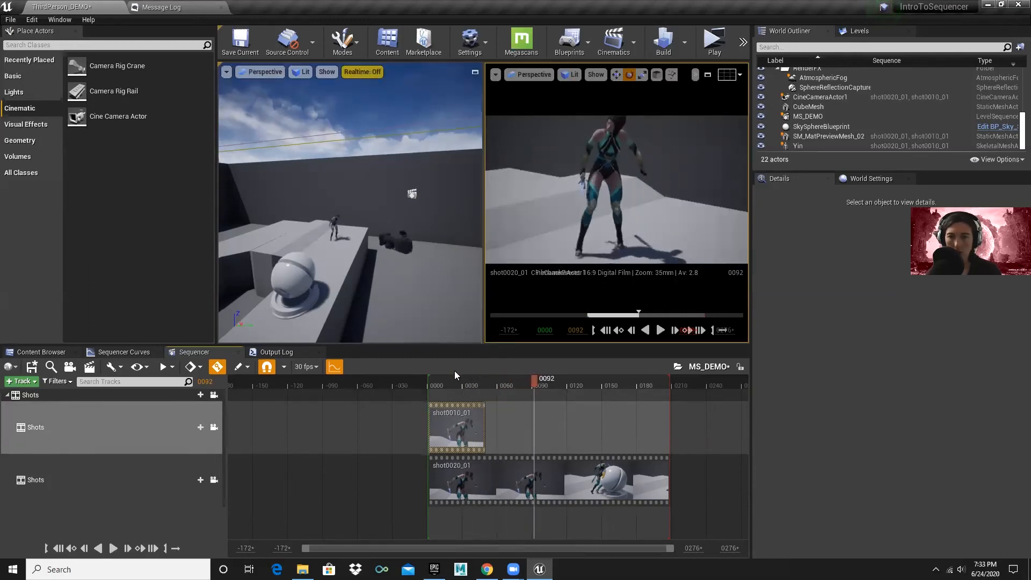
{"action": "left_click", "coordinate": [453, 382]}
{"action": "key", "text": "space"}
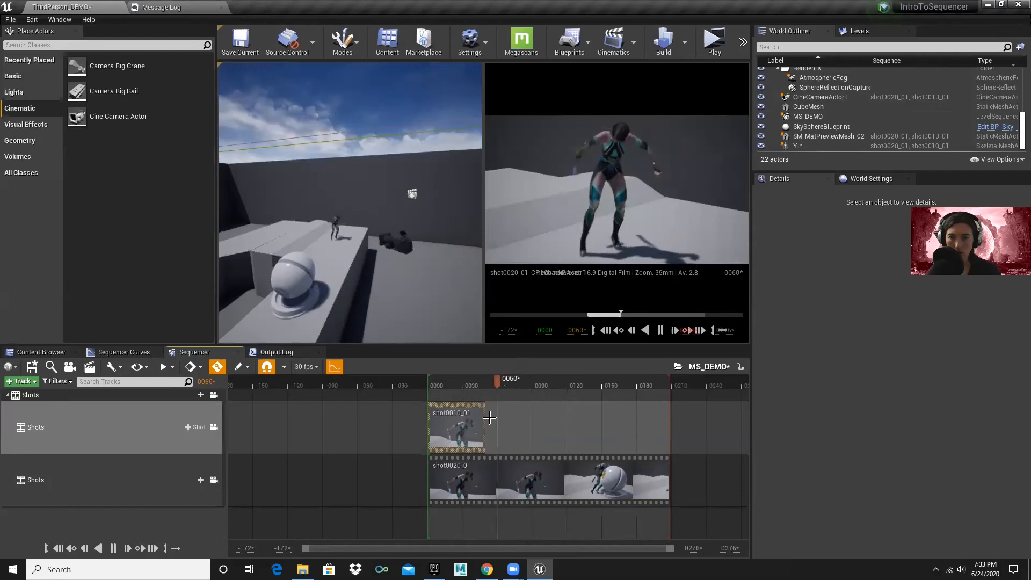
{"action": "key", "text": "space"}
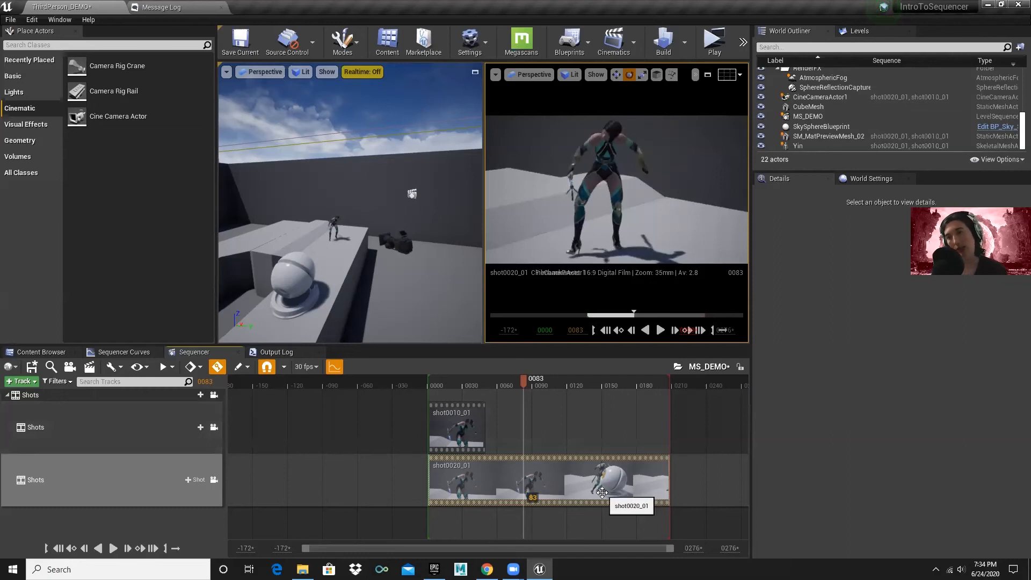
- Duplicate shot0020_01 as shot0030_01, saved in a new shot0030 folder under DEMO/shots
{"action": "right_click", "coordinate": [447, 472]}
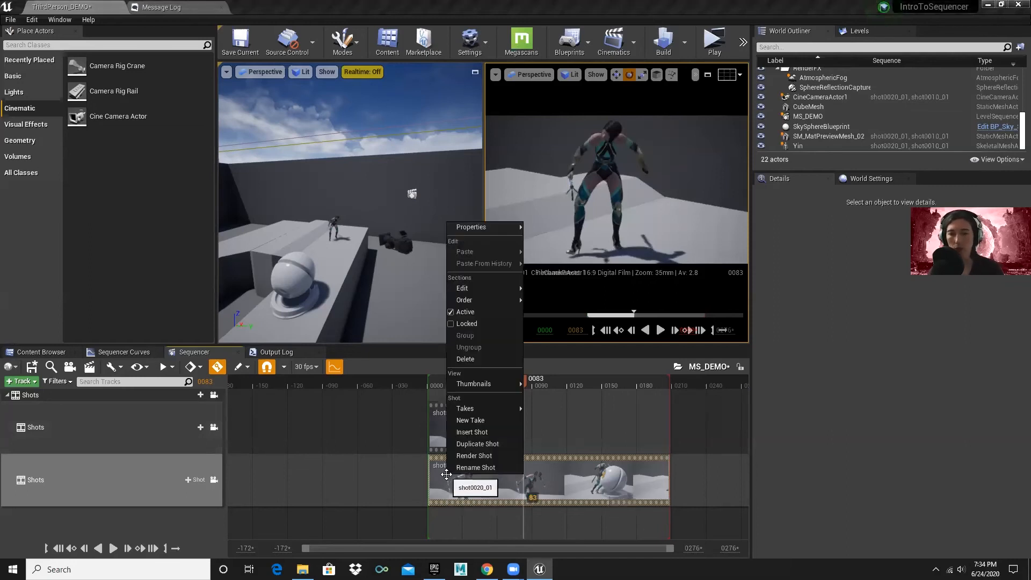
{"action": "left_click", "coordinate": [488, 444]}
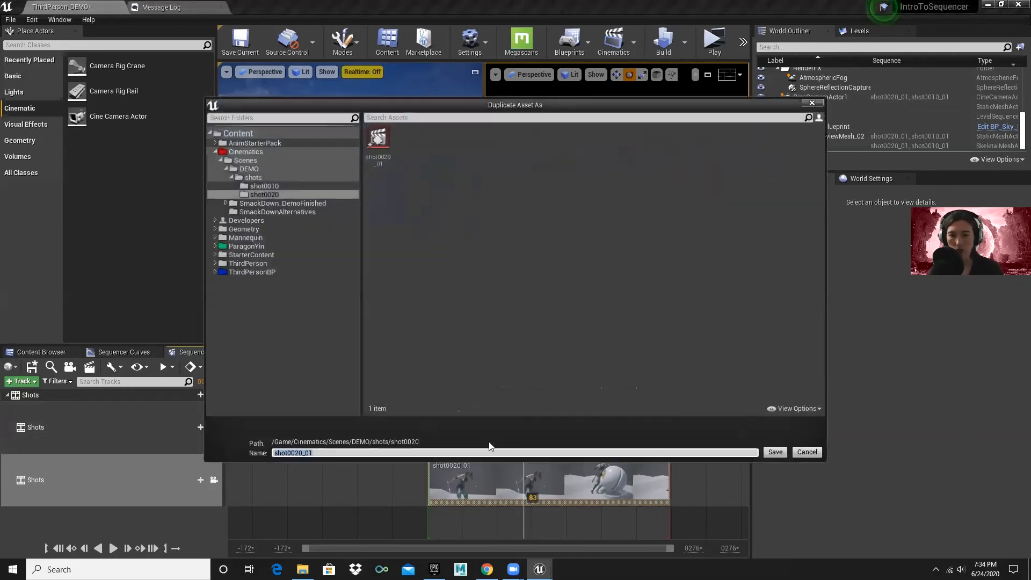
{"action": "left_click", "coordinate": [252, 178]}
{"action": "right_click", "coordinate": [255, 178]}
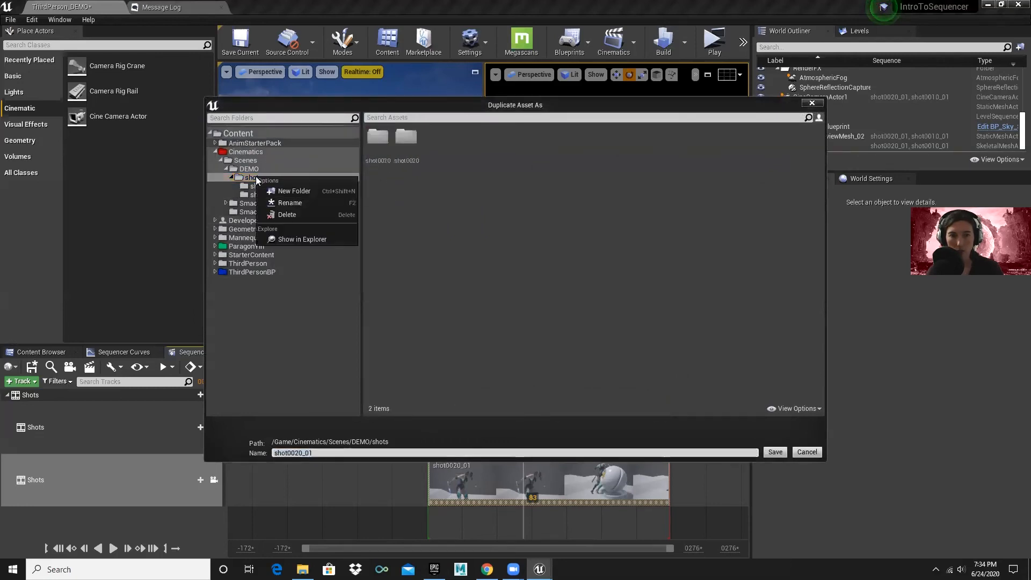
{"action": "left_click", "coordinate": [296, 191]}
{"action": "type", "text": "shot"}
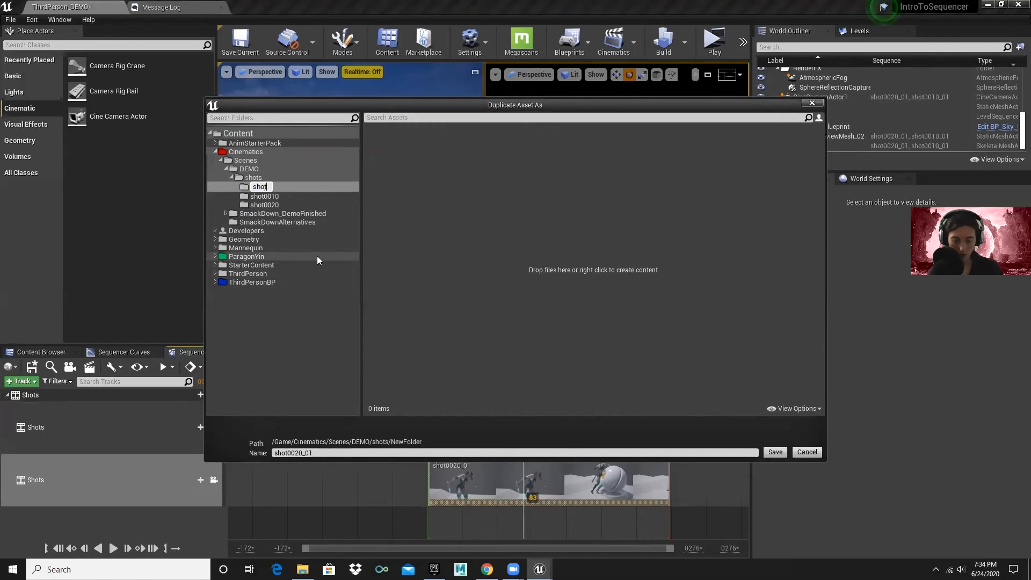
{"action": "type", "text": "0030"}
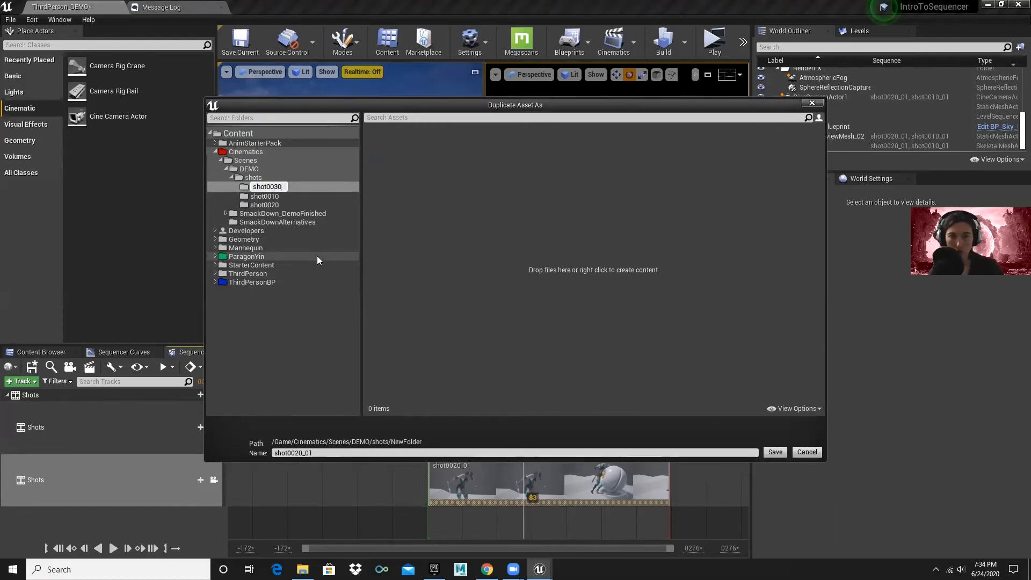
{"action": "key", "text": "Return"}
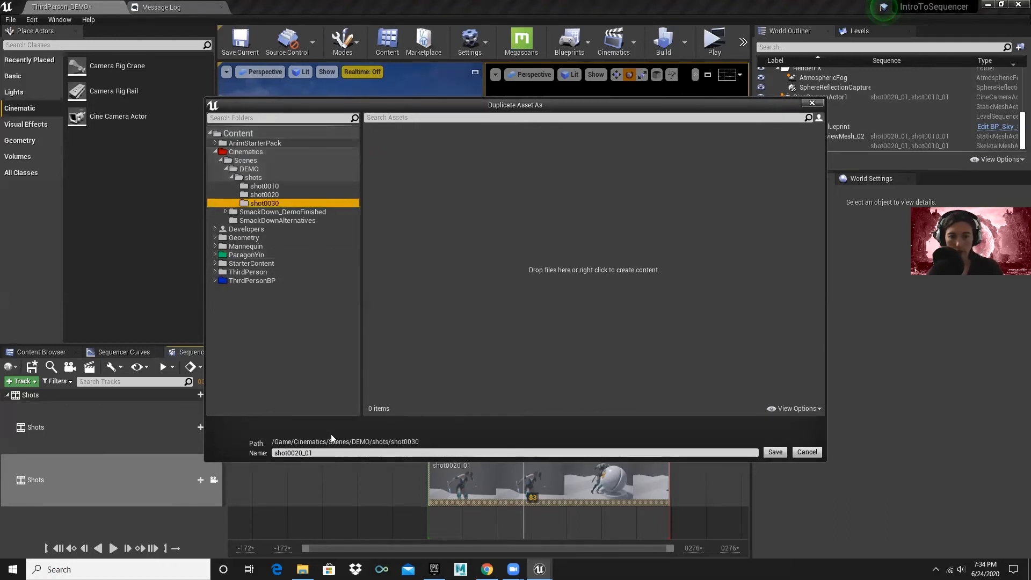
{"action": "left_click", "coordinate": [296, 452]}
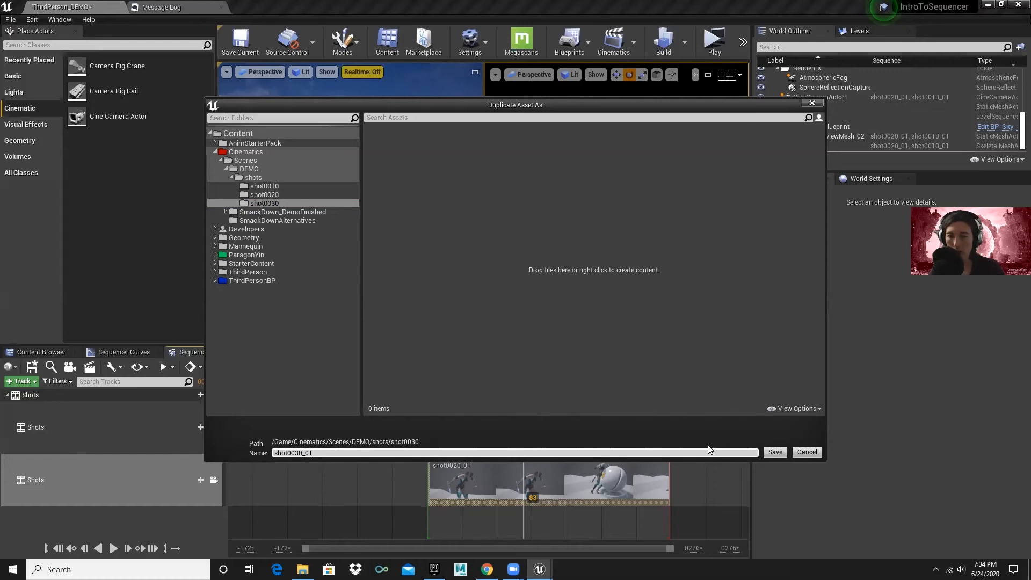
{"action": "left_click", "coordinate": [774, 451]}
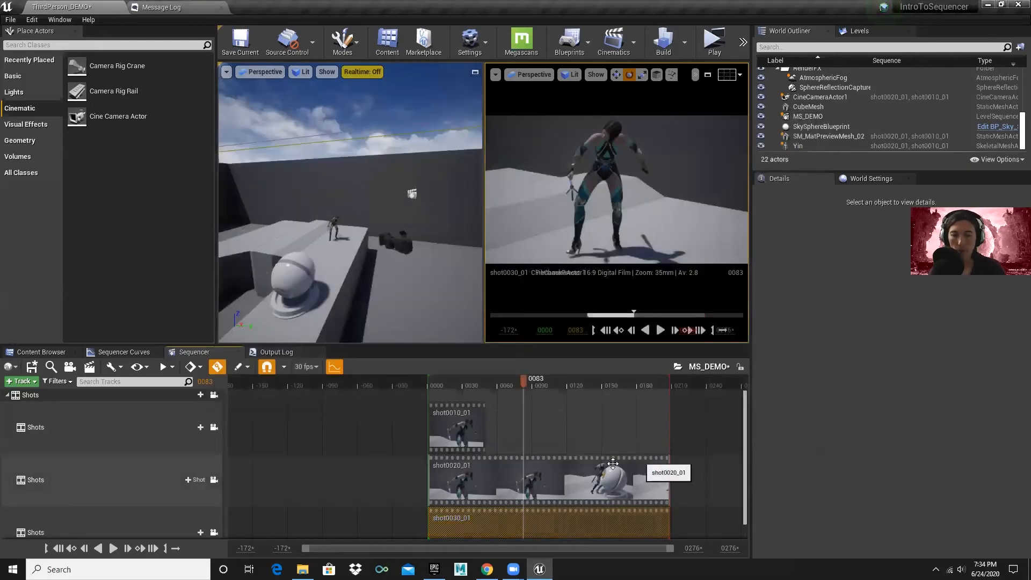
{"action": "scroll", "coordinate": [591, 472], "scroll_direction": "down", "scroll_amount": 1}
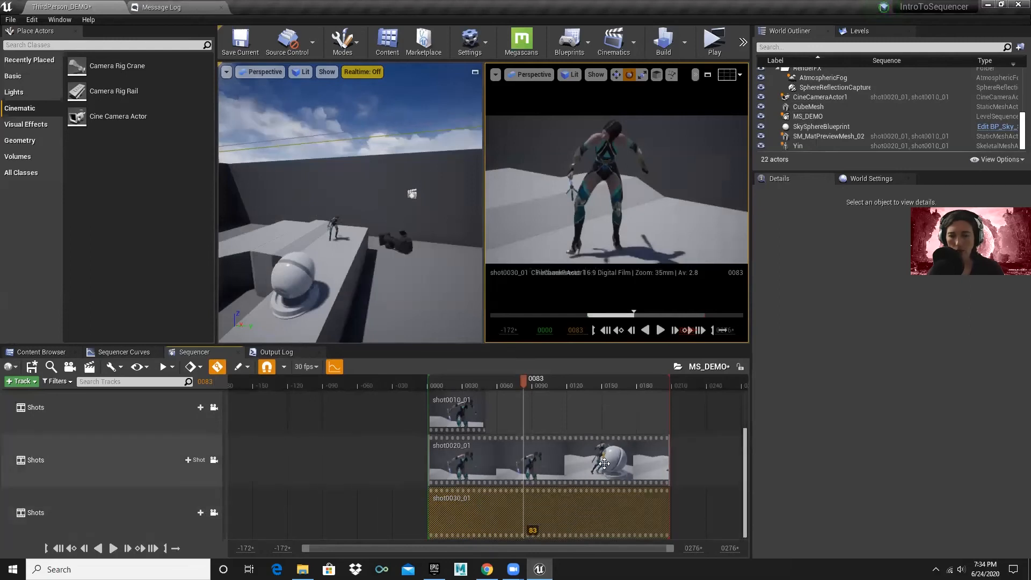
- Open shot0030_01, pilot CineCameraActor1 in the viewport and reframe it on the SM_MatPreviewMesh_02 sphere
{"action": "double_click", "coordinate": [575, 511]}
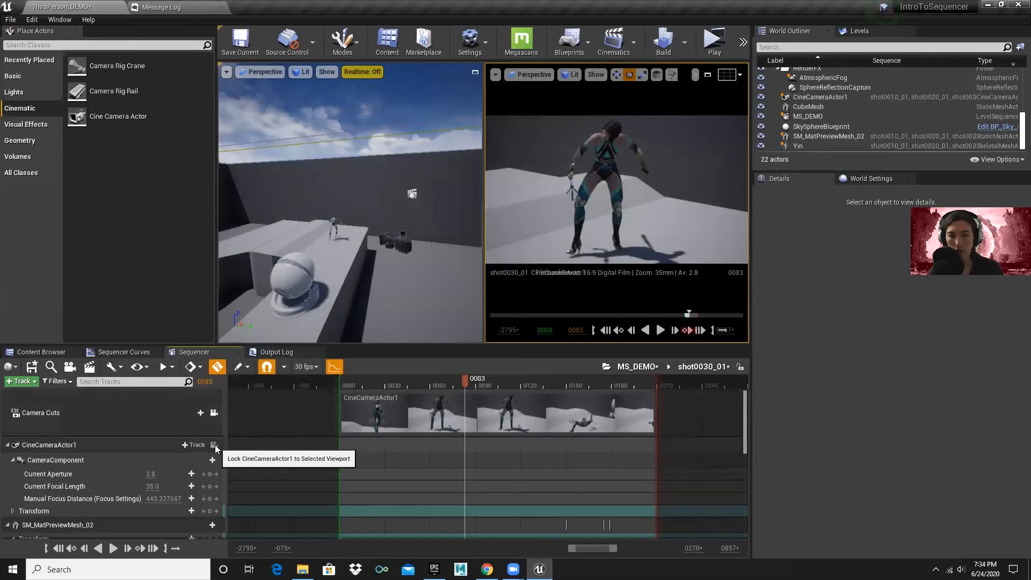
{"action": "left_click", "coordinate": [214, 445]}
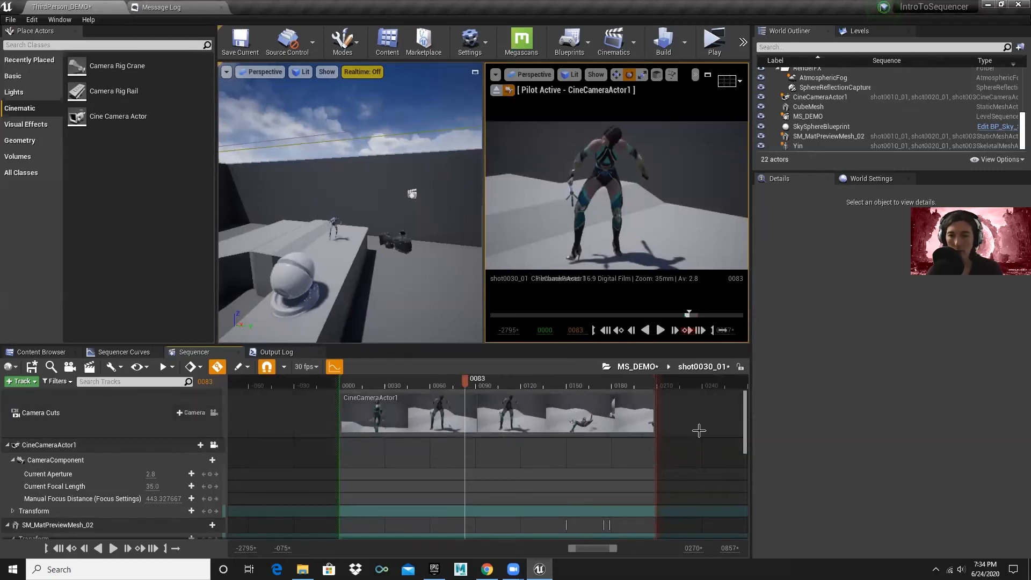
{"action": "left_click", "coordinate": [400, 240]}
{"action": "right_click_drag", "start_coordinate": [627, 208], "coordinate": [665, 204]}
{"action": "key", "text": "w"}
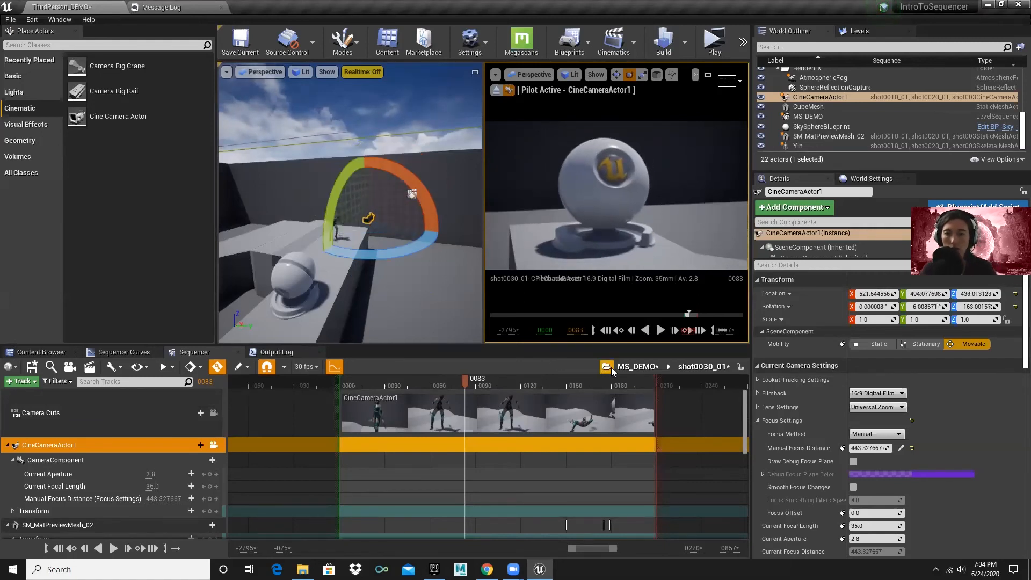
- Return to MS_DEMO and trim shot0020_01 to start where shot0010_01 ends and finish at about frame 95
{"action": "left_click", "coordinate": [636, 367]}
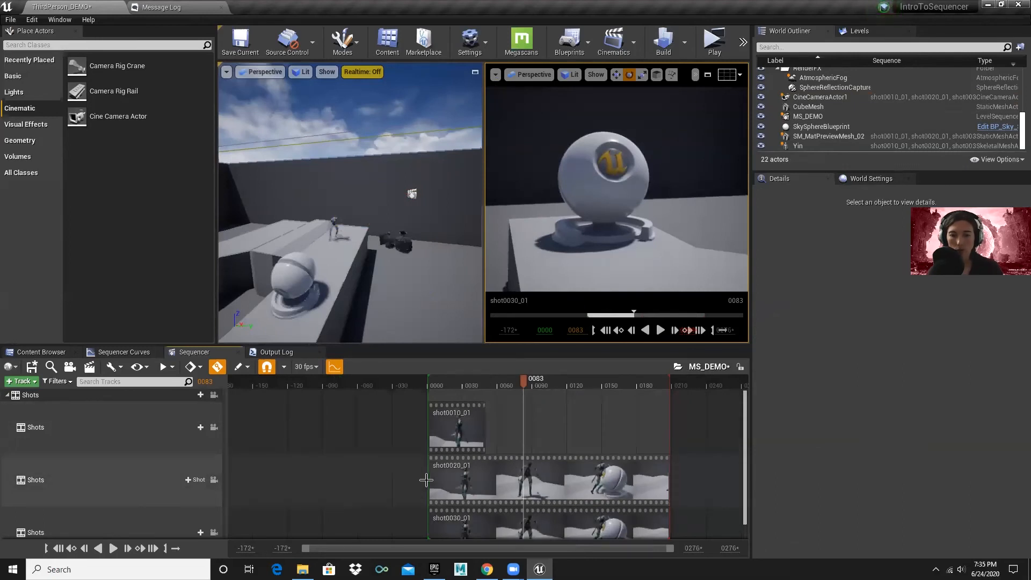
{"action": "left_click_drag", "start_coordinate": [426, 479], "coordinate": [486, 480]}
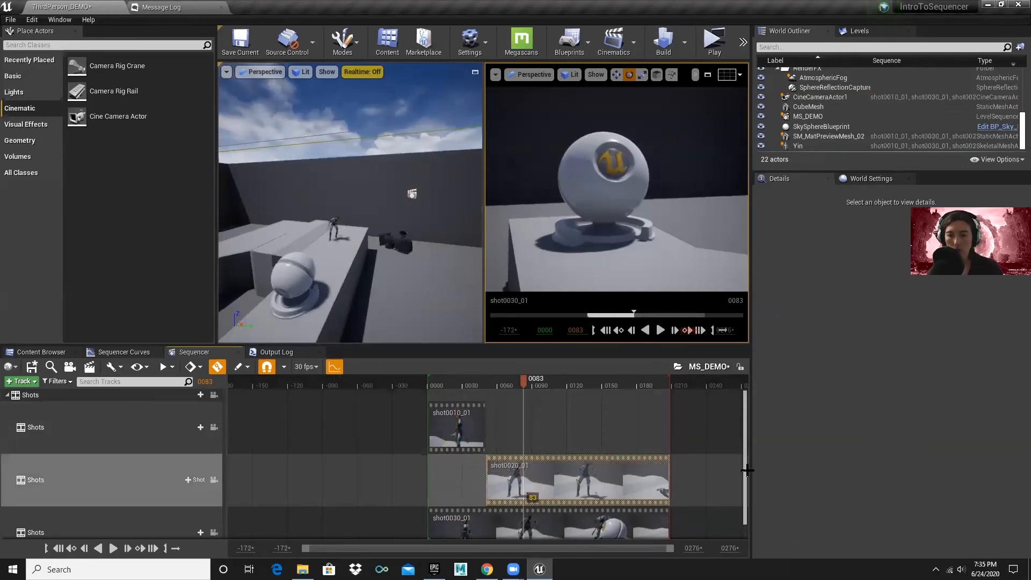
{"action": "left_click_drag", "start_coordinate": [669, 475], "coordinate": [538, 476]}
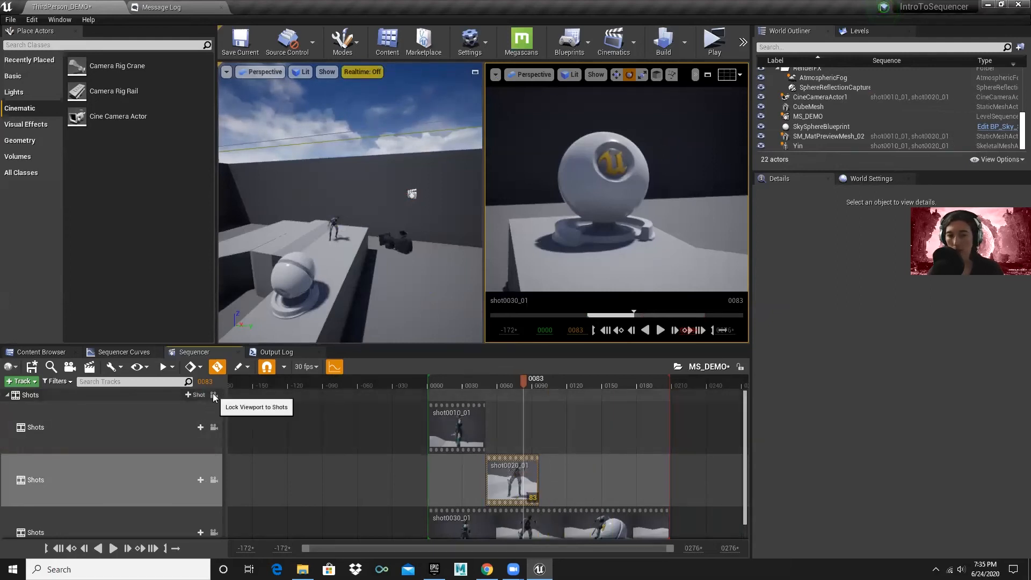
- Lock the viewport to the parent Shots track's cameras and scrub MS_DEMO to frame 88
{"action": "left_click", "coordinate": [213, 396]}
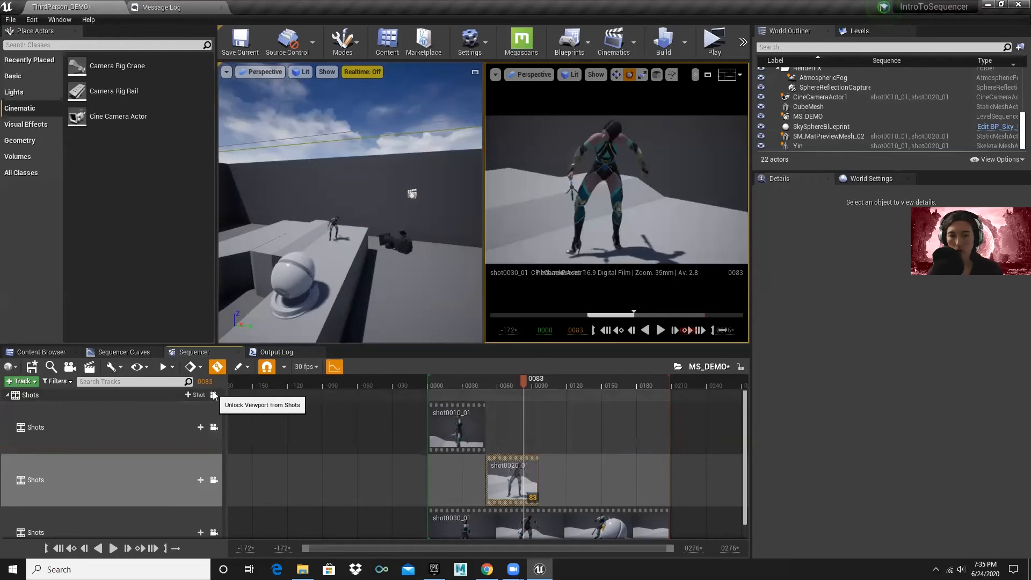
{"action": "left_click", "coordinate": [213, 396]}
{"action": "left_click", "coordinate": [213, 395]}
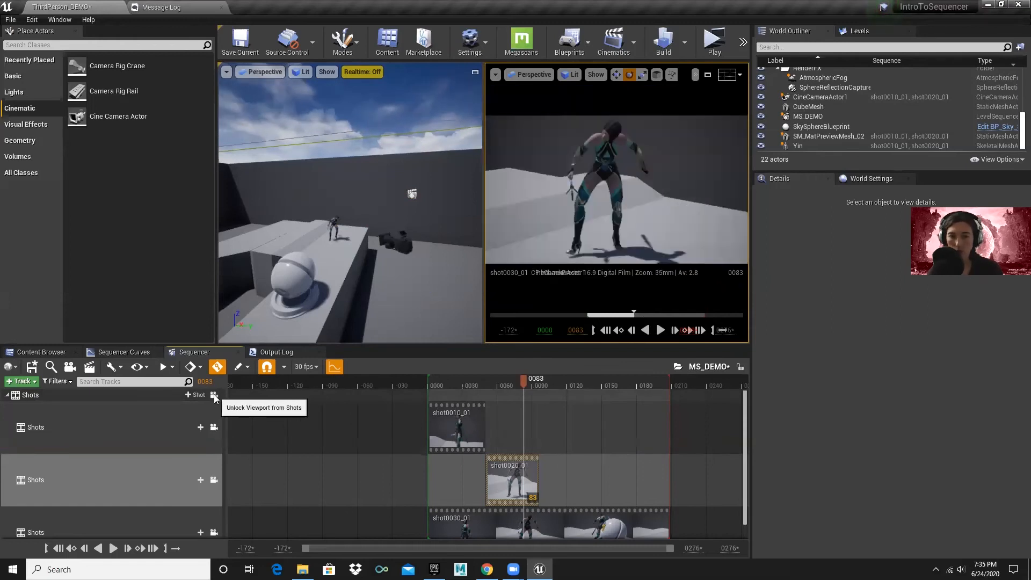
{"action": "mouse_move", "coordinate": [525, 377]}
{"action": "left_mouse_down"}
{"action": "mouse_move", "coordinate": [477, 372]}
{"action": "mouse_move", "coordinate": [579, 379]}
{"action": "mouse_move", "coordinate": [517, 370]}
{"action": "mouse_move", "coordinate": [555, 373]}
{"action": "mouse_move", "coordinate": [529, 373]}
{"action": "left_mouse_up"}
{"action": "scroll", "coordinate": [627, 445], "scroll_direction": "down", "scroll_amount": 1}
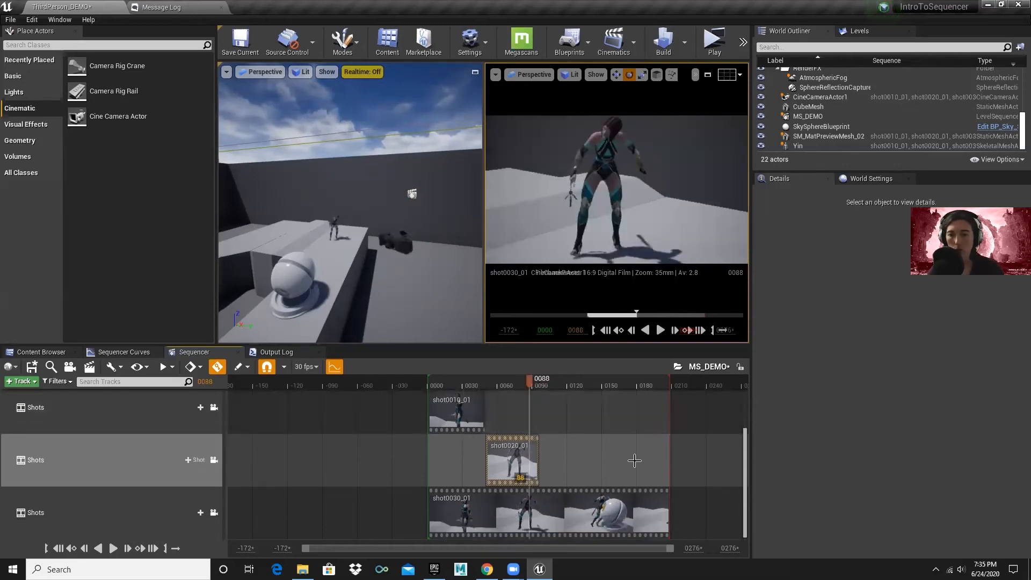
- Duplicate shot0030_01 as shot0040_01, saved in a new shot0040 folder under DEMO/shots
{"action": "left_click", "coordinate": [623, 502]}
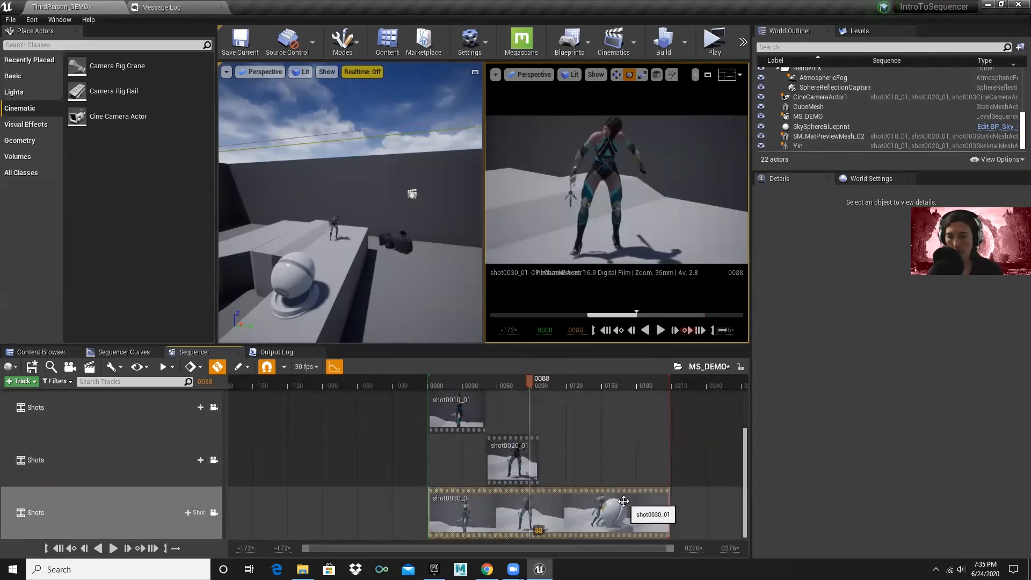
{"action": "right_click", "coordinate": [624, 501]}
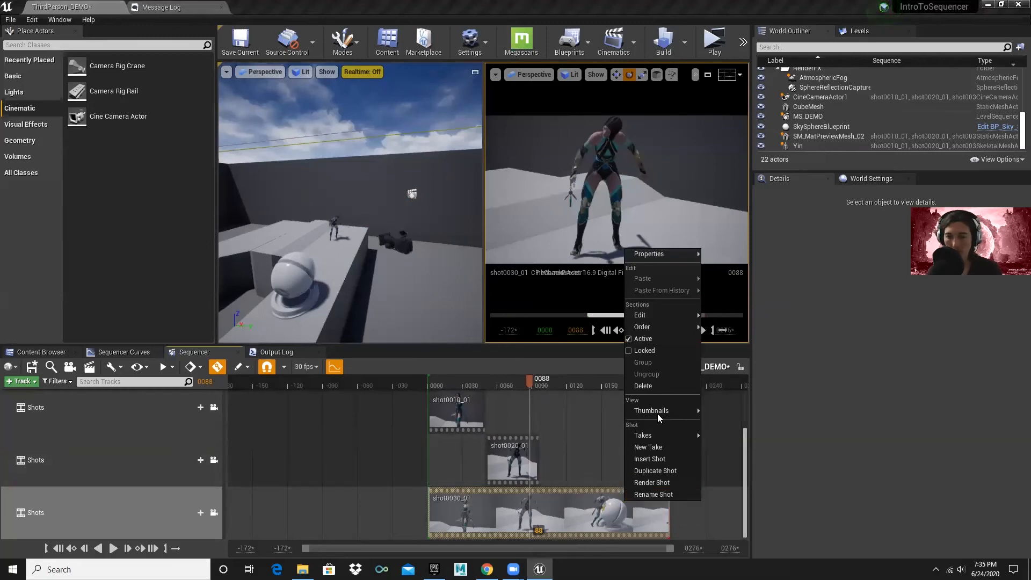
{"action": "mouse_move", "coordinate": [670, 438]}
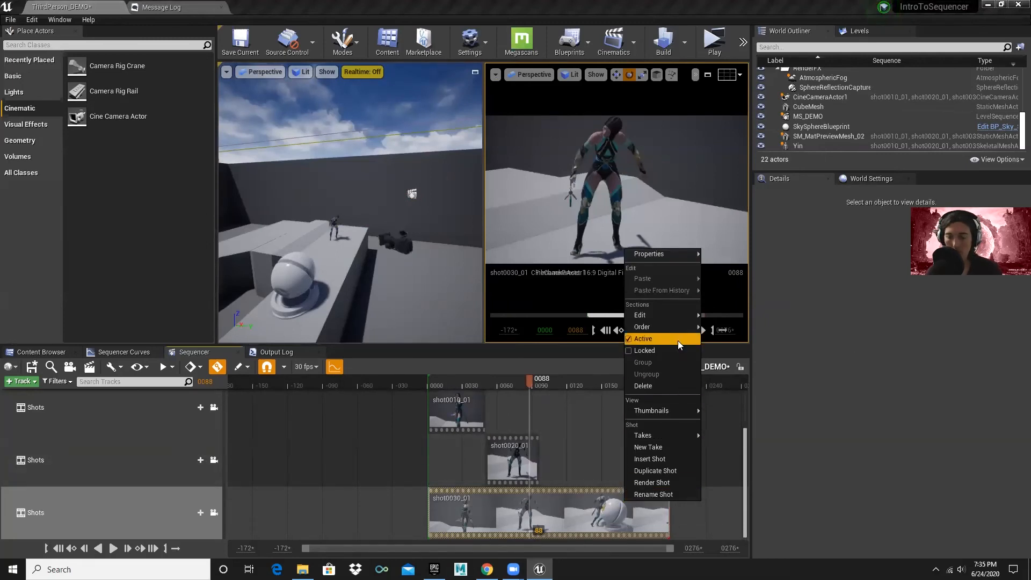
{"action": "left_click", "coordinate": [670, 473]}
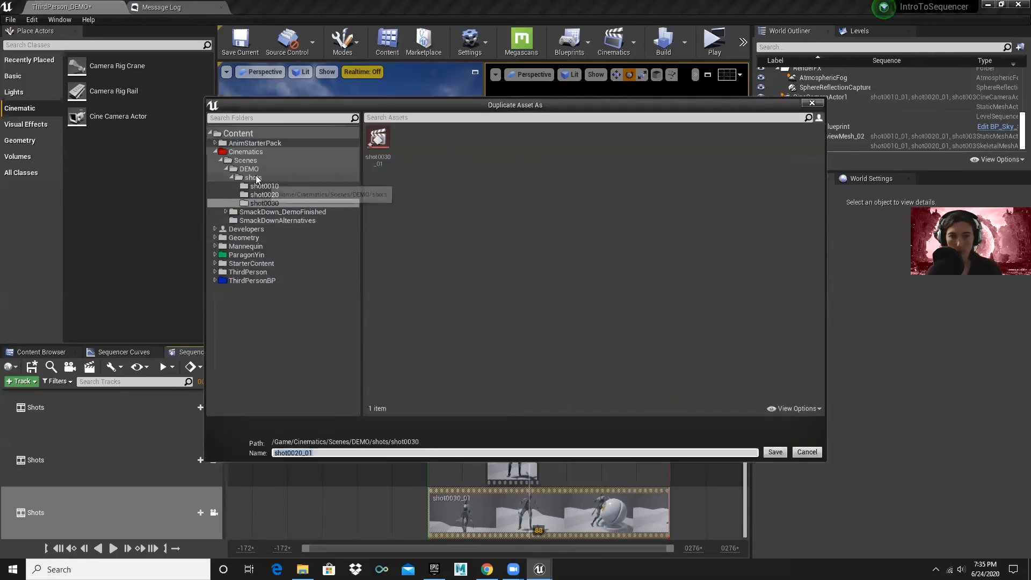
{"action": "left_click", "coordinate": [256, 177]}
{"action": "right_click", "coordinate": [257, 177]}
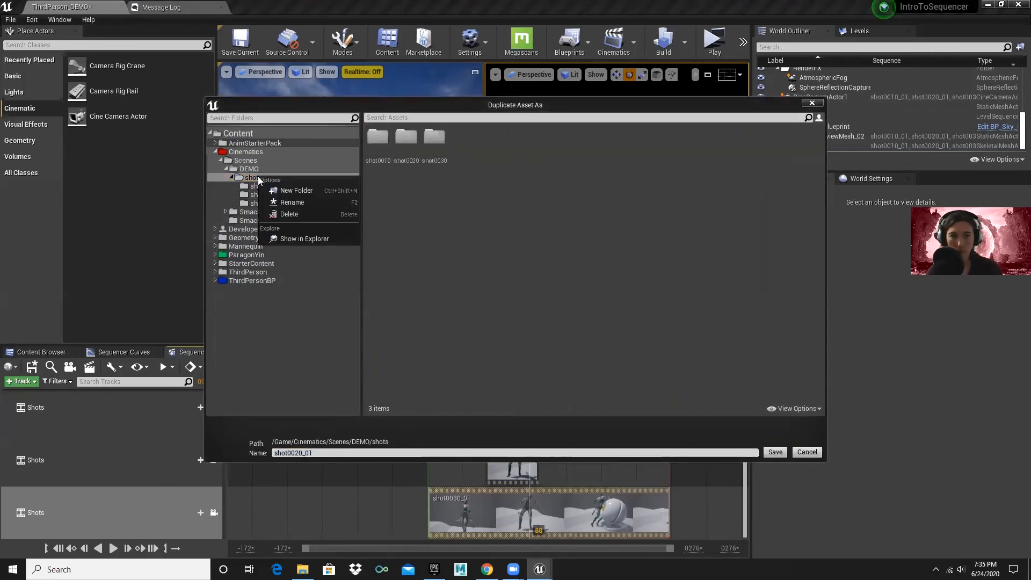
{"action": "left_click", "coordinate": [335, 194]}
{"action": "type", "text": "shot0040"}
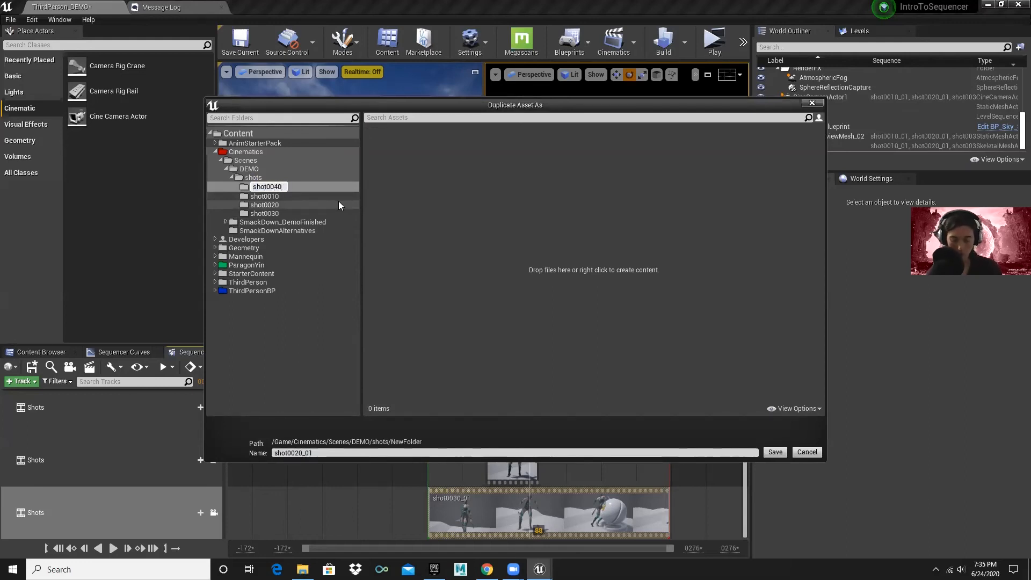
{"action": "key", "text": "Return"}
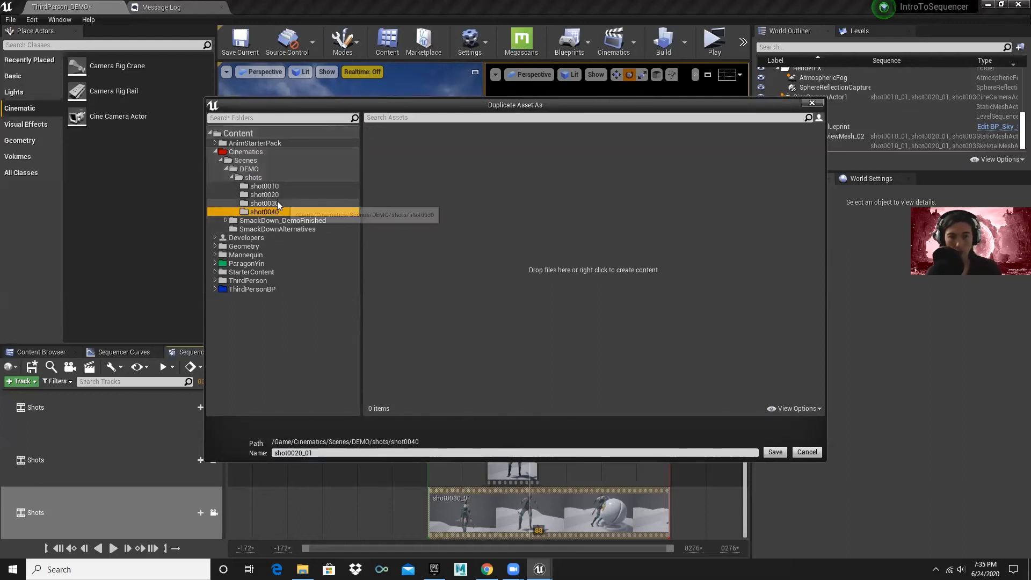
{"action": "left_click", "coordinate": [308, 452]}
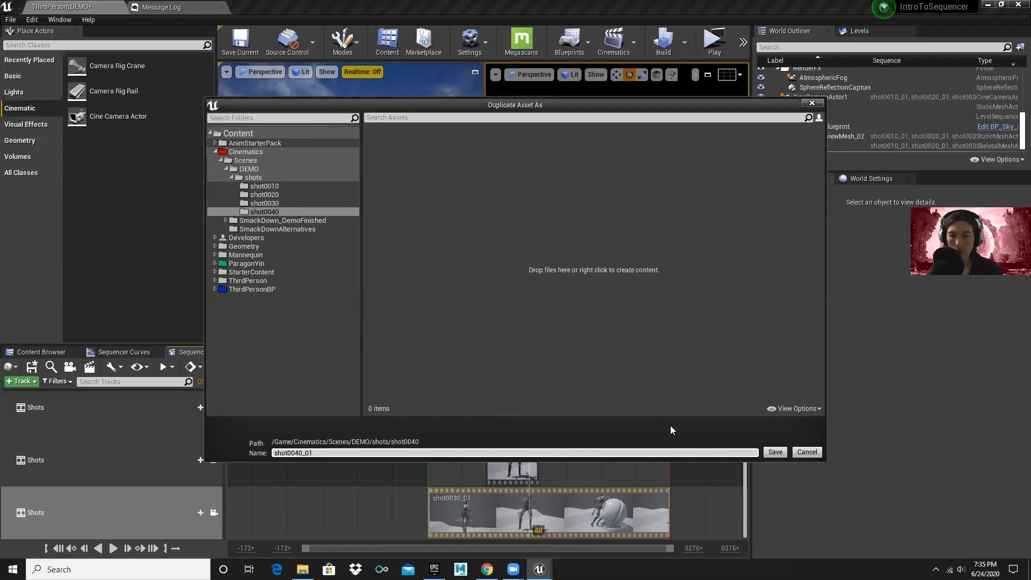
{"action": "left_click", "coordinate": [775, 452]}
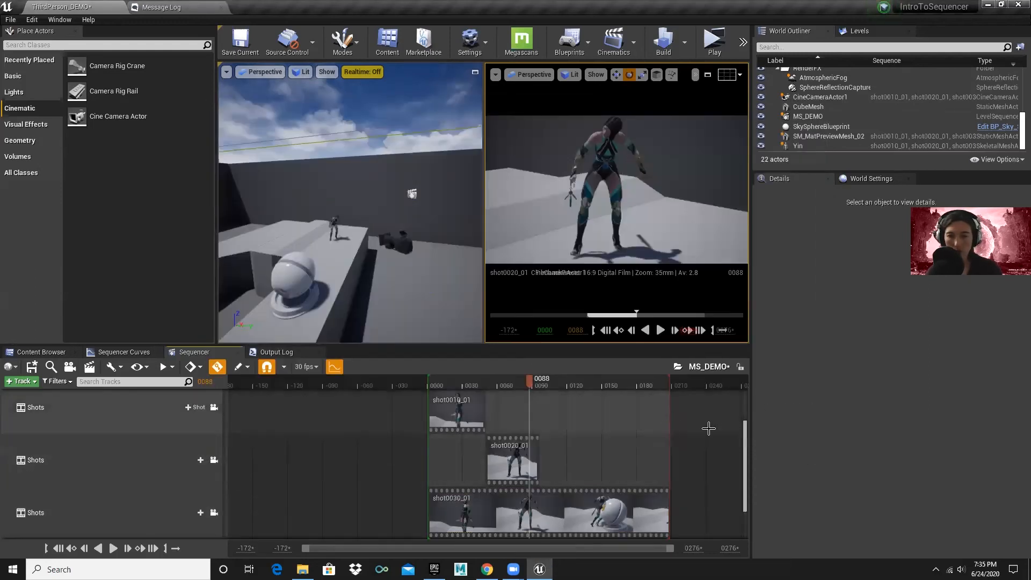
- Trim shot0030_01 to start where shot0020_01 ends and finish at about frame 165, checking the action at frame 140
{"action": "scroll", "coordinate": [618, 478], "scroll_direction": "down", "scroll_amount": 1}
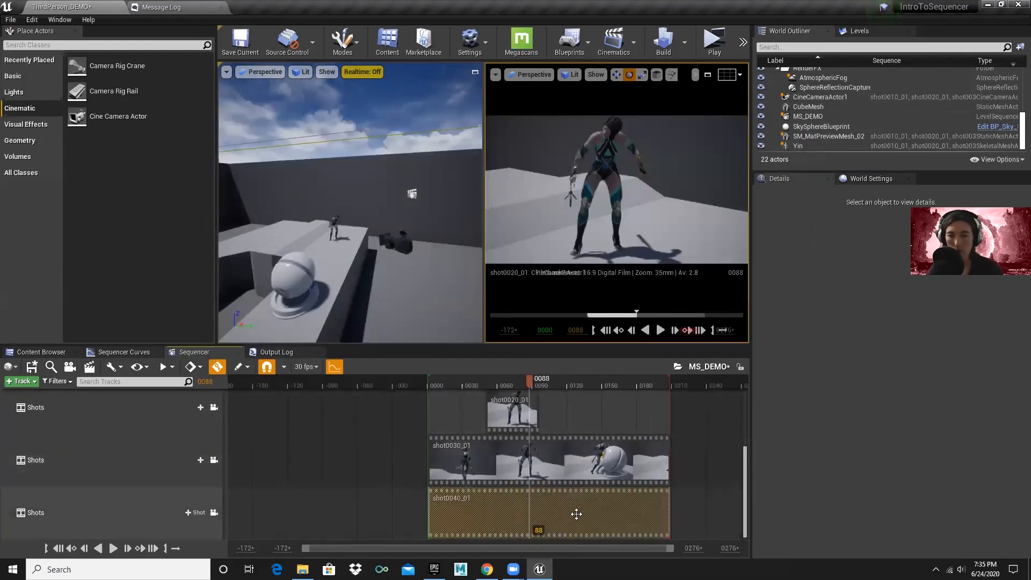
{"action": "left_click_drag", "start_coordinate": [428, 451], "coordinate": [540, 454]}
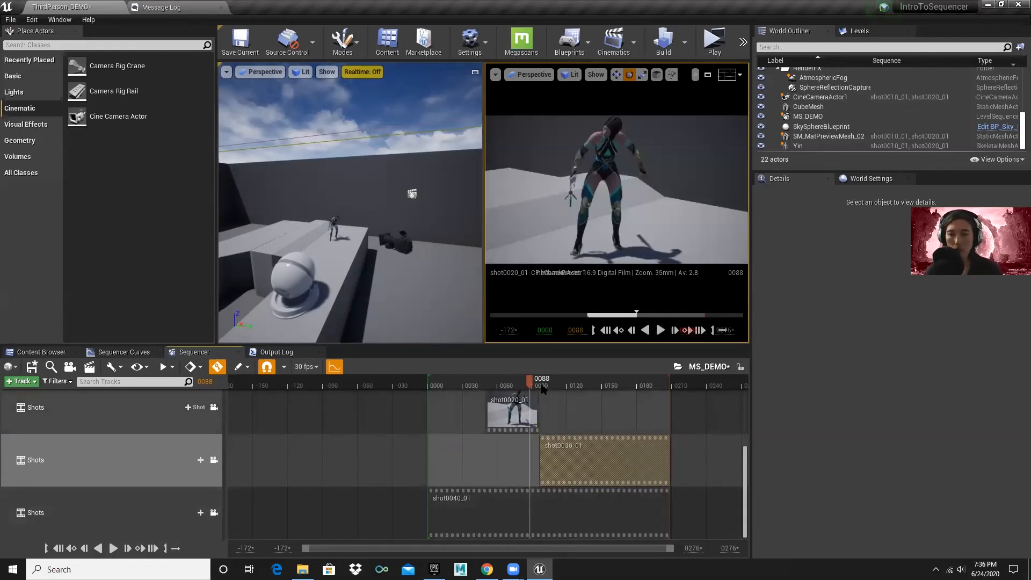
{"action": "left_click_drag", "start_coordinate": [528, 383], "coordinate": [590, 389]}
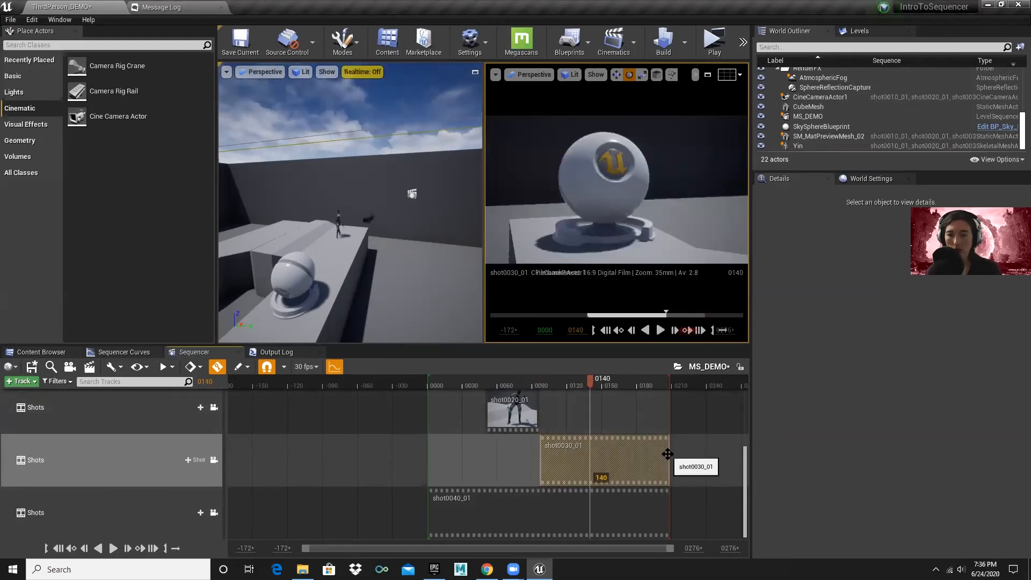
{"action": "left_click_drag", "start_coordinate": [670, 450], "coordinate": [619, 451]}
- Open shot0040_01, lock CineCameraActor1 to the viewport and select the camera in the level
{"action": "left_click", "coordinate": [645, 501]}
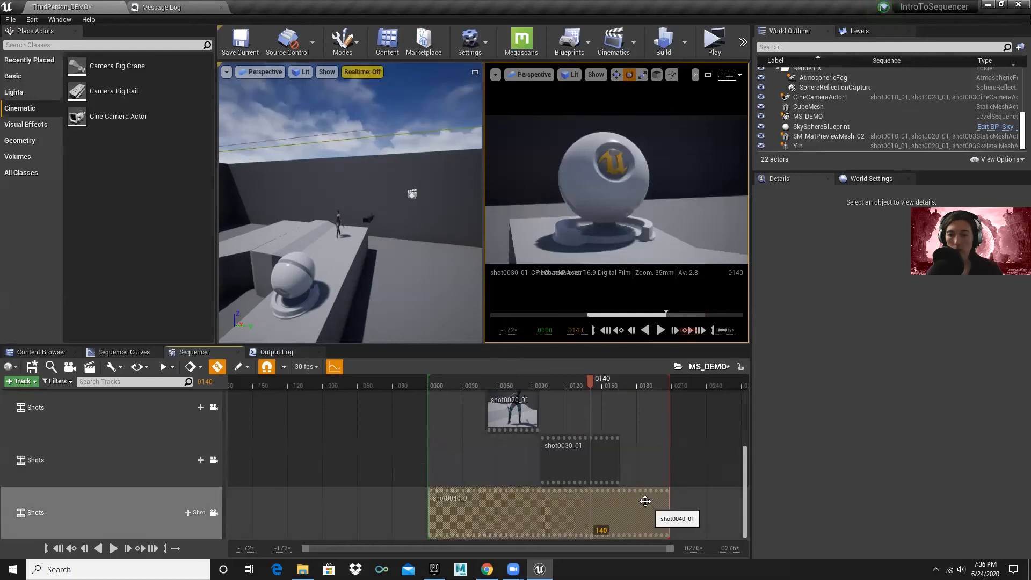
{"action": "double_click", "coordinate": [468, 515]}
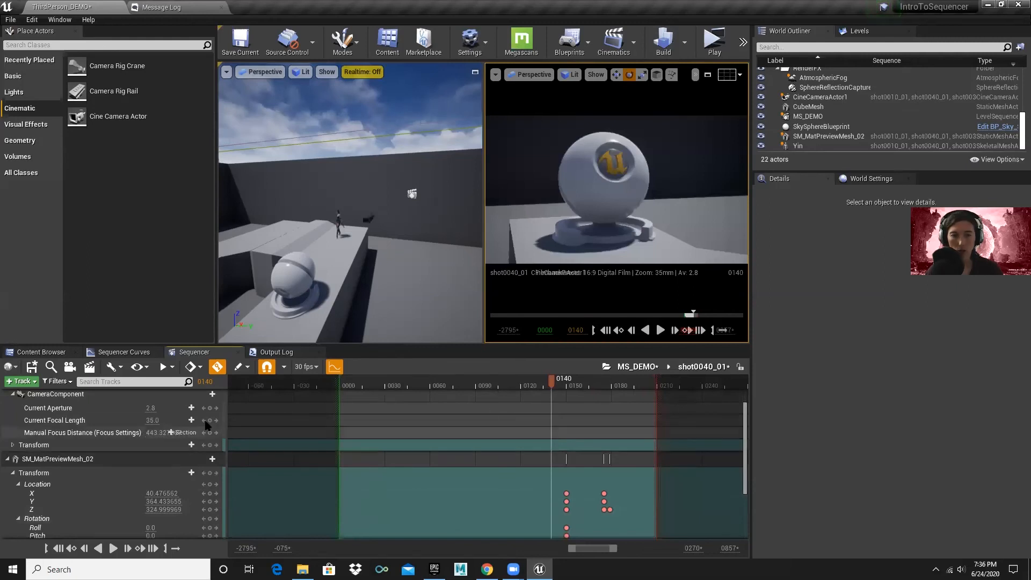
{"action": "scroll", "coordinate": [205, 426], "scroll_direction": "up", "scroll_amount": 3}
{"action": "left_click", "coordinate": [214, 445]}
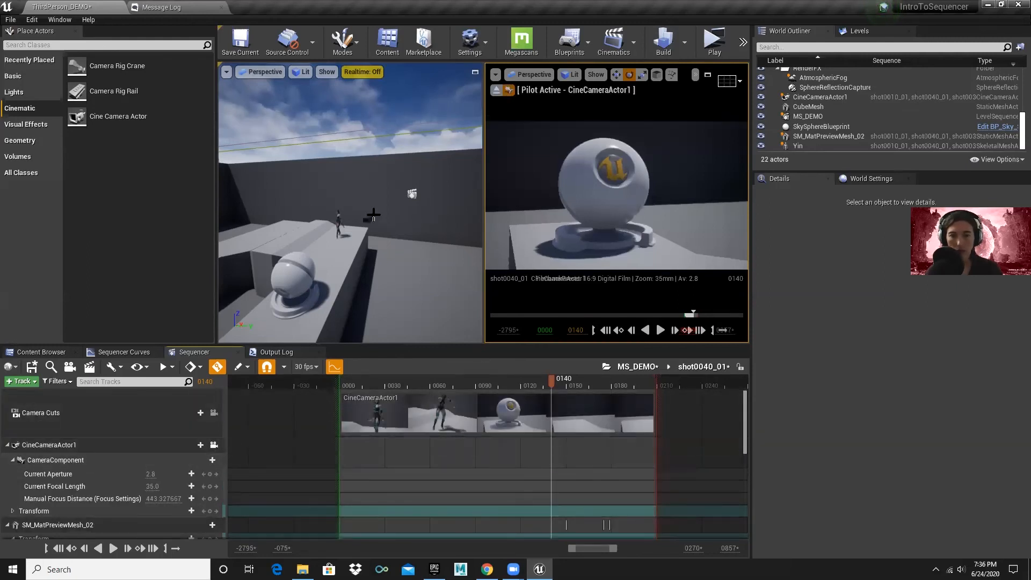
{"action": "left_click", "coordinate": [372, 217]}
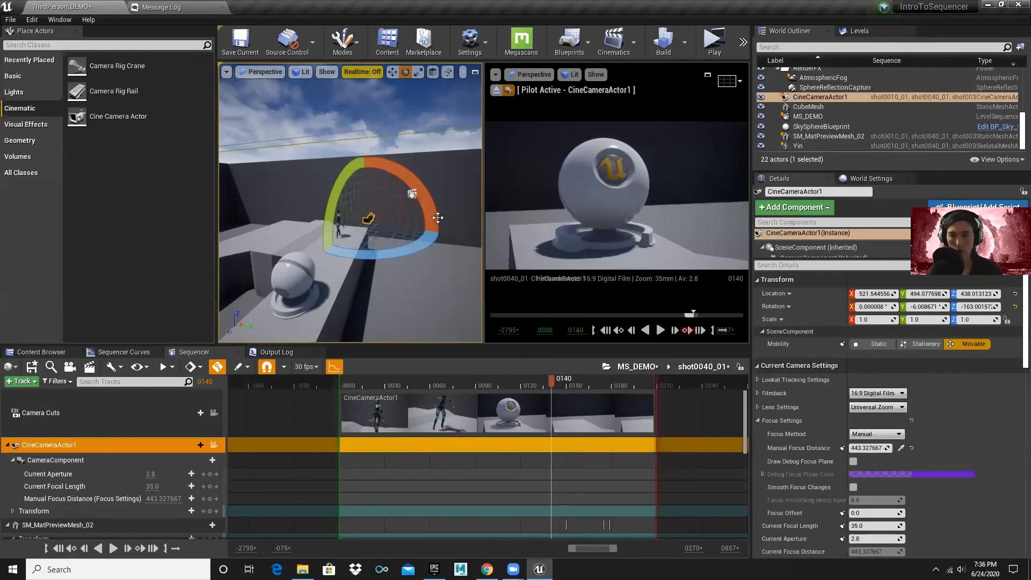
- Swing the piloted CineCameraActor1 around and pull it back into a wide, high-angle view of Yin on the platform
{"action": "mouse_move", "coordinate": [541, 203]}
{"action": "left_mouse_down", "text": "alt"}
{"action": "mouse_move", "coordinate": [747, 210]}
{"action": "mouse_move", "coordinate": [555, 200]}
{"action": "left_mouse_up", "text": "alt"}
{"action": "scroll", "coordinate": [531, 193], "scroll_direction": "down", "scroll_amount": 3}
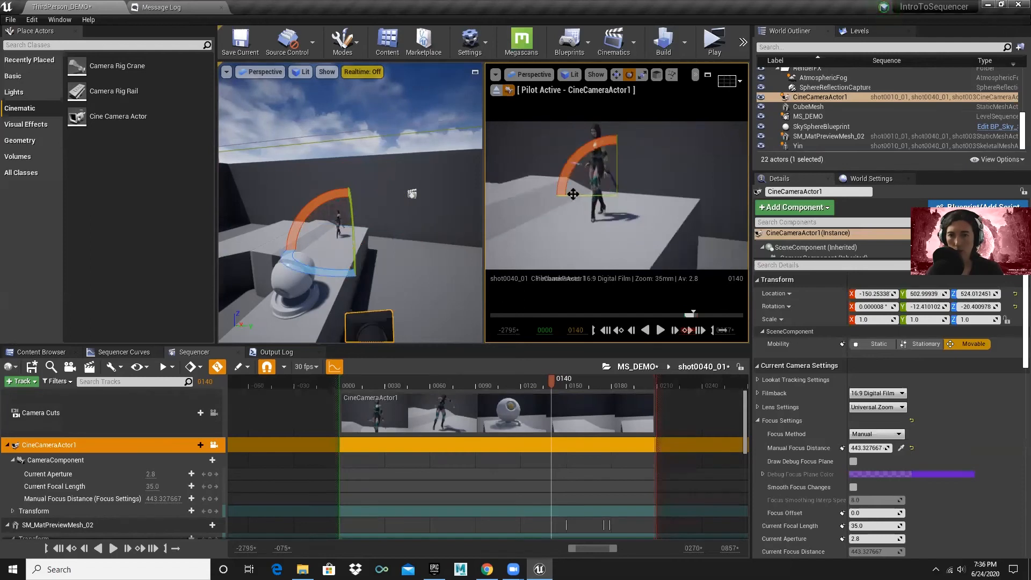
{"action": "scroll", "coordinate": [573, 194], "scroll_direction": "down", "scroll_amount": 2}
{"action": "scroll", "coordinate": [574, 194], "scroll_direction": "up", "scroll_amount": 1}
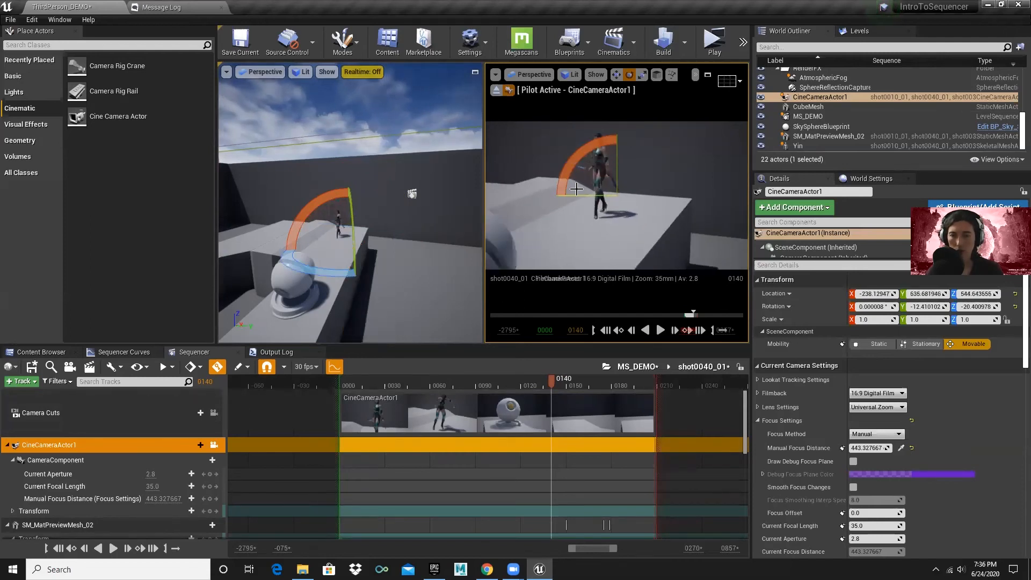
{"action": "left_click_drag", "start_coordinate": [579, 210], "coordinate": [579, 231], "text": "alt"}
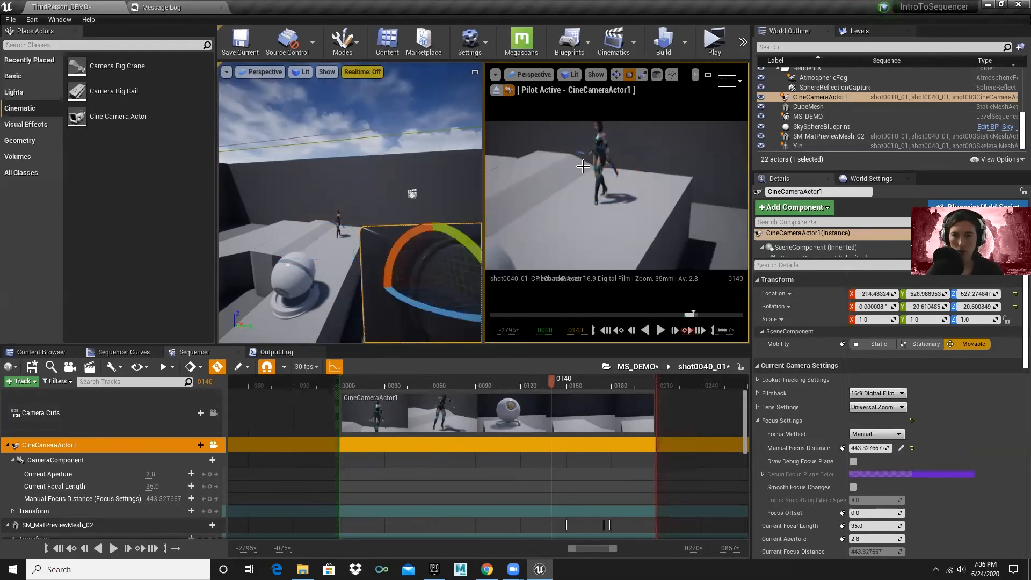
- Raise CineCameraActor1 to a Z location of about 698 so all of Yin fits in the frame
{"action": "key", "text": "f"}
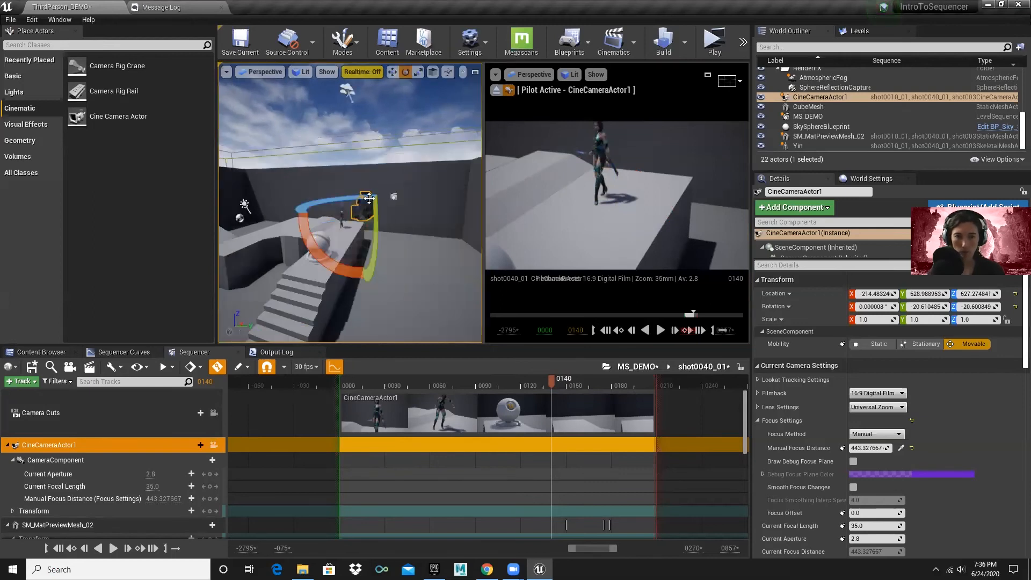
{"action": "scroll", "coordinate": [369, 199], "scroll_direction": "down", "scroll_amount": 1}
{"action": "key", "text": "w"}
{"action": "left_click_drag", "start_coordinate": [356, 180], "coordinate": [357, 174]}
{"action": "middle_click_drag", "start_coordinate": [596, 262], "coordinate": [597, 262]}
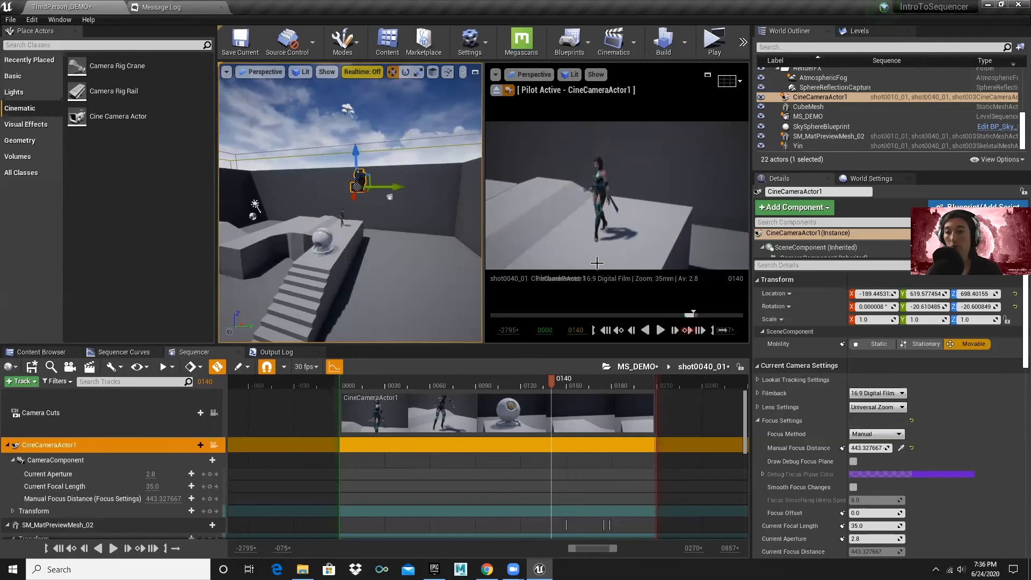
- Return to MS_DEMO, lock the viewport to the parent Shots track and play the whole sequence from frame 0
{"action": "left_click", "coordinate": [637, 367]}
{"action": "scroll", "coordinate": [591, 456], "scroll_direction": "down", "scroll_amount": 3}
{"action": "left_click_drag", "start_coordinate": [592, 382], "coordinate": [507, 379]}
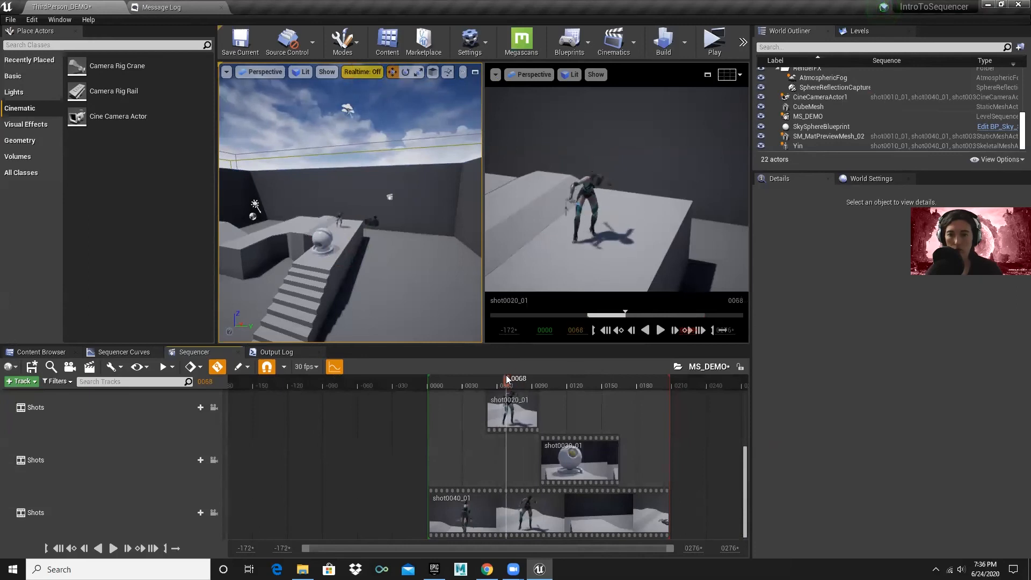
{"action": "scroll", "coordinate": [161, 406], "scroll_direction": "up", "scroll_amount": 3}
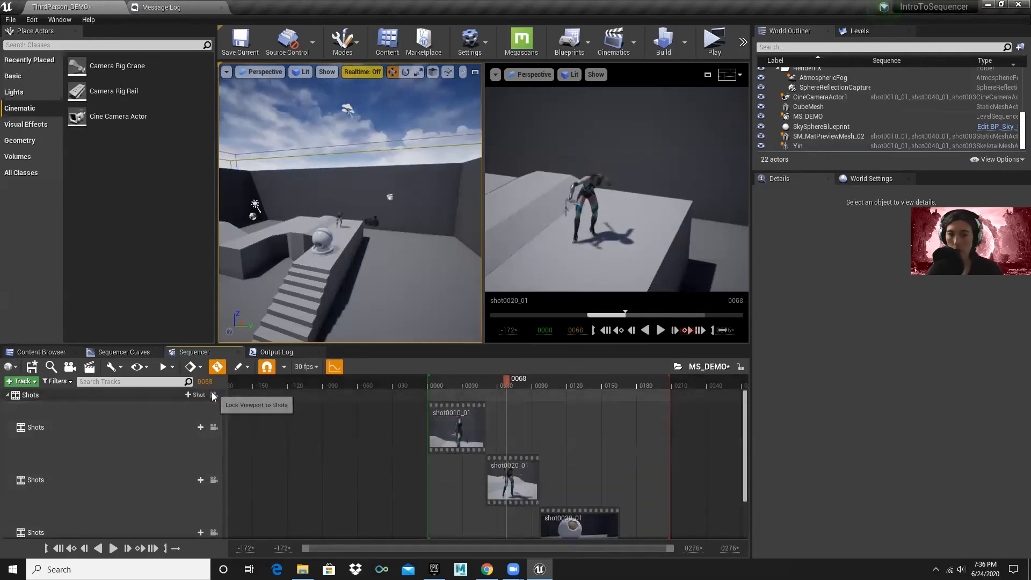
{"action": "left_click", "coordinate": [214, 395]}
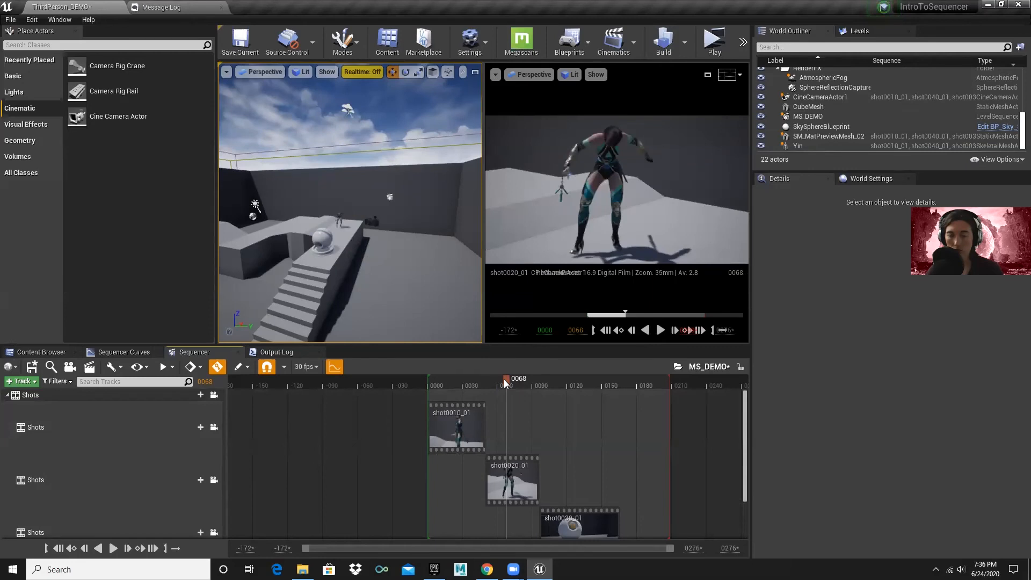
{"action": "left_click_drag", "start_coordinate": [505, 383], "coordinate": [492, 380]}
{"action": "key", "text": "Up"}
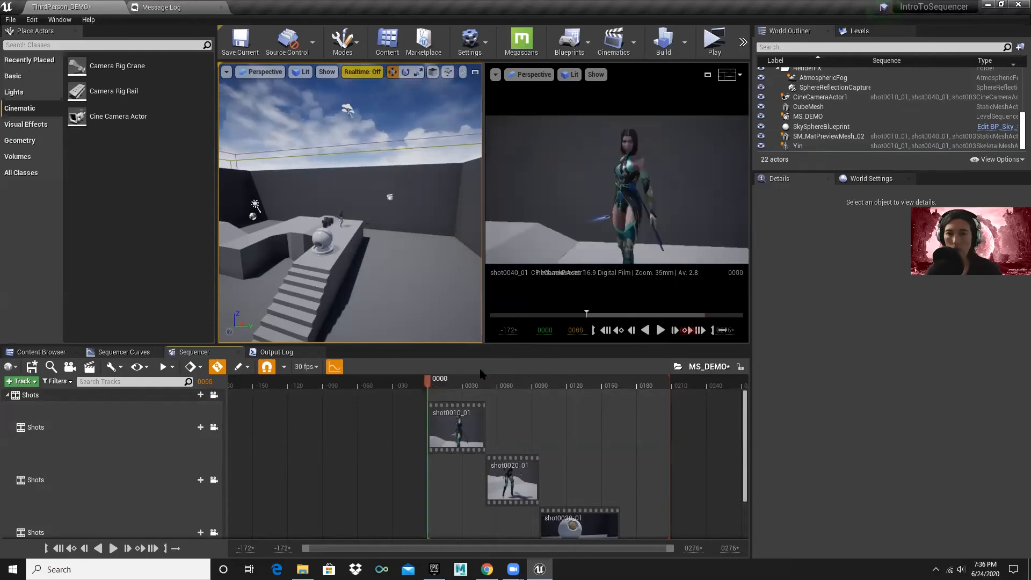
{"action": "key", "text": "space"}
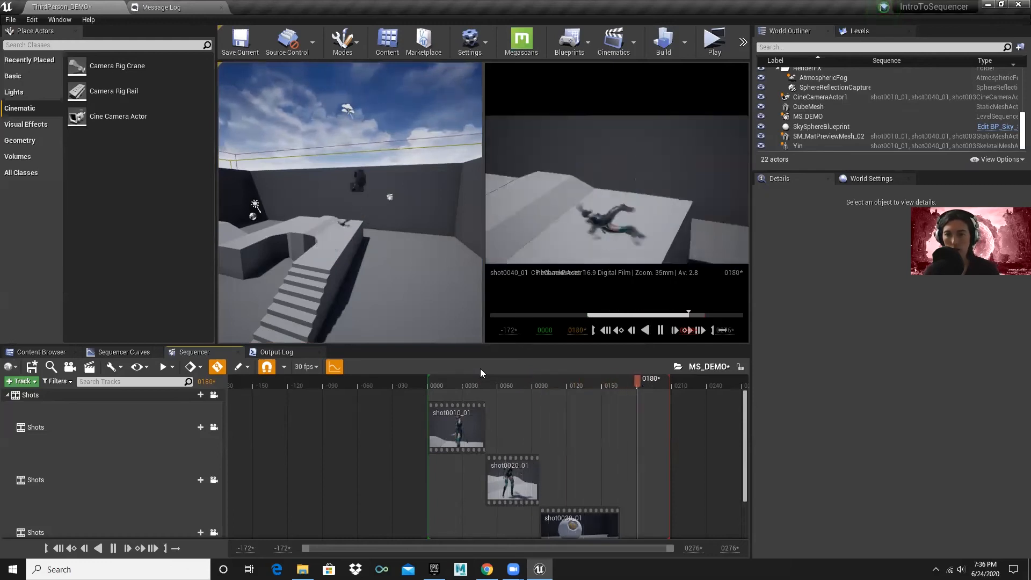
- Trim the end of shot0030_01 to frame 160 and play the cut into shot0040_01 from frame 127
{"action": "left_click", "coordinate": [639, 383]}
{"action": "left_click_drag", "start_coordinate": [639, 383], "coordinate": [615, 391]}
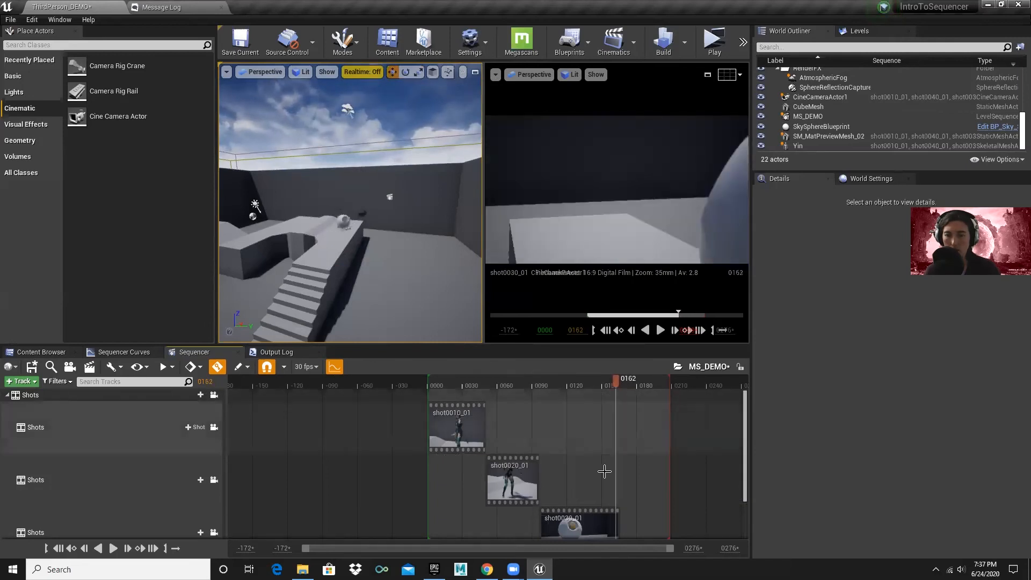
{"action": "scroll", "coordinate": [627, 460], "scroll_direction": "down", "scroll_amount": 2}
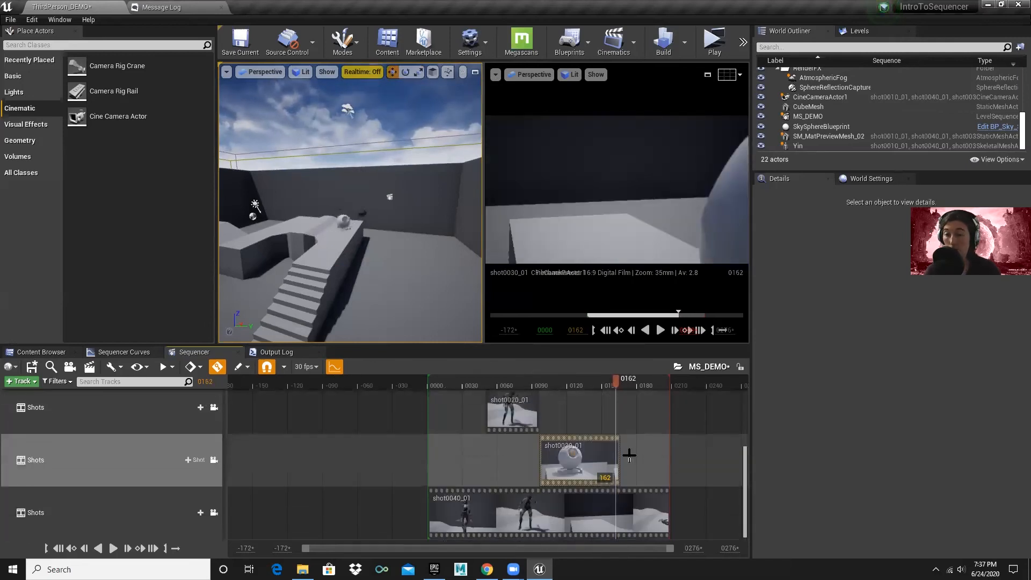
{"action": "left_click_drag", "start_coordinate": [619, 458], "coordinate": [615, 458]}
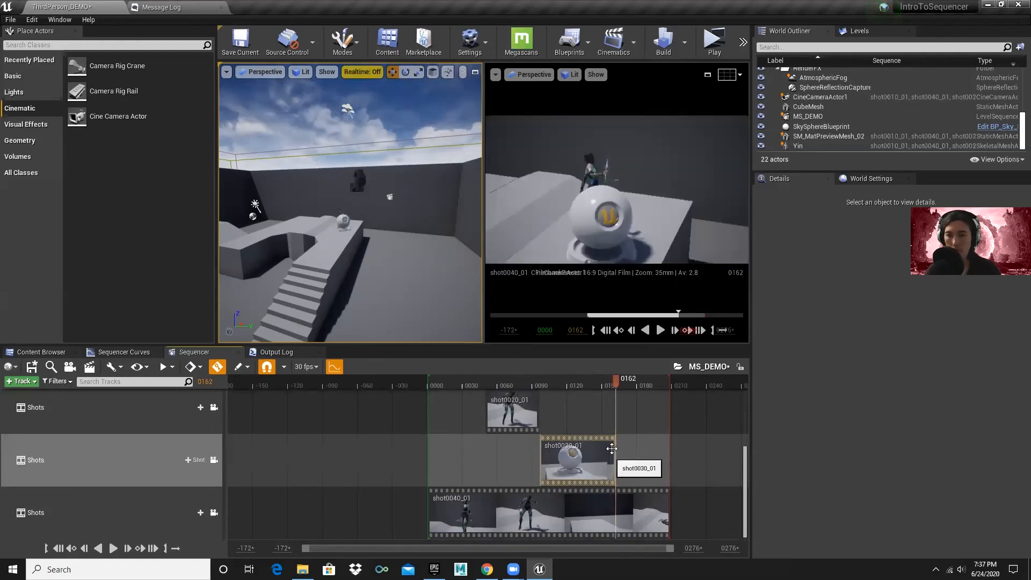
{"action": "left_click_drag", "start_coordinate": [601, 384], "coordinate": [614, 386]}
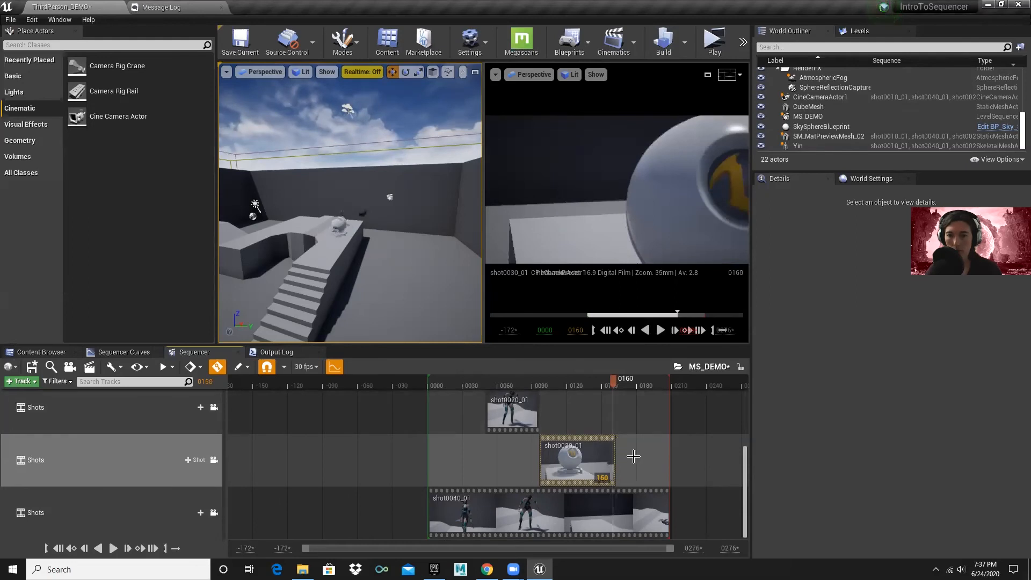
{"action": "scroll", "coordinate": [627, 462], "scroll_direction": "up", "scroll_amount": 2}
{"action": "scroll", "coordinate": [632, 522], "scroll_direction": "down", "scroll_amount": 1, "text": "ctrl"}
{"action": "scroll", "coordinate": [632, 523], "scroll_direction": "up", "scroll_amount": 5, "text": "ctrl"}
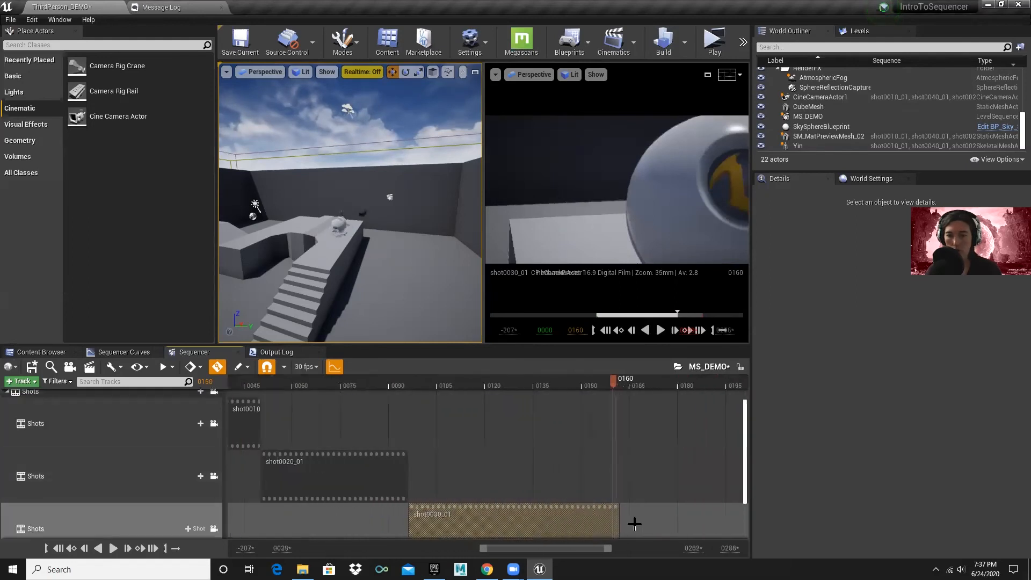
{"action": "left_click_drag", "start_coordinate": [620, 521], "coordinate": [612, 521]}
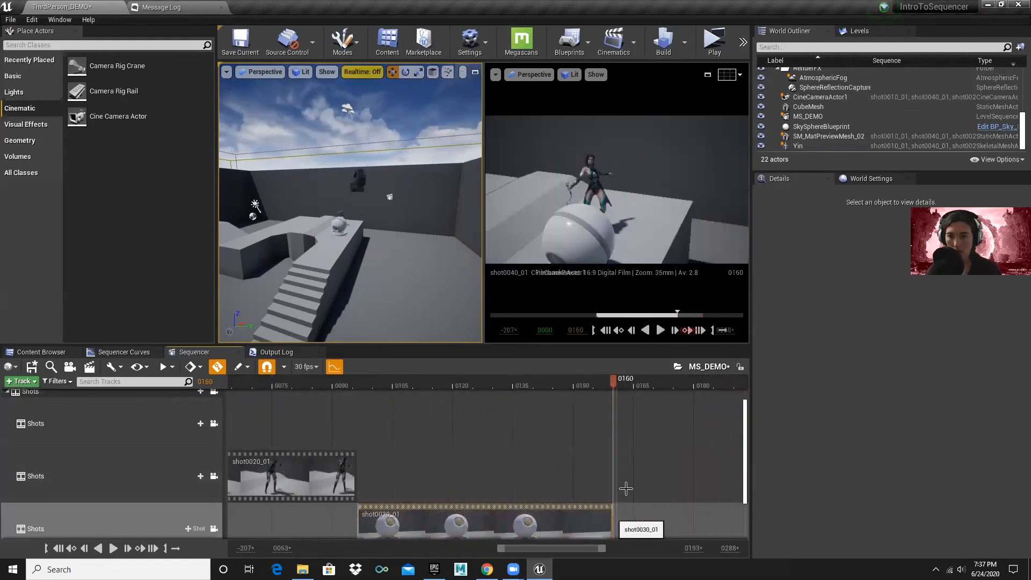
{"action": "left_click_drag", "start_coordinate": [614, 381], "coordinate": [493, 415]}
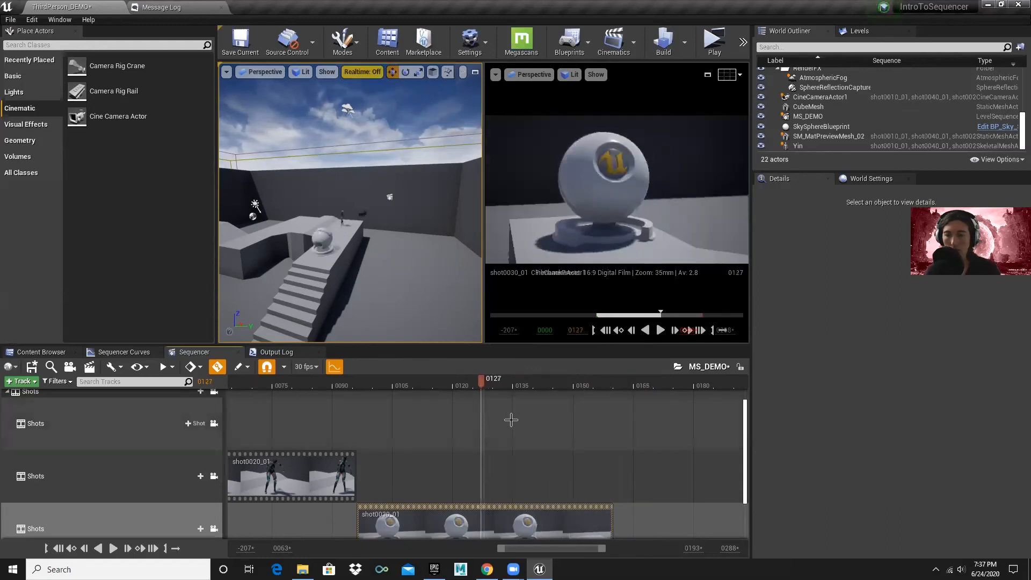
{"action": "key", "text": "space"}
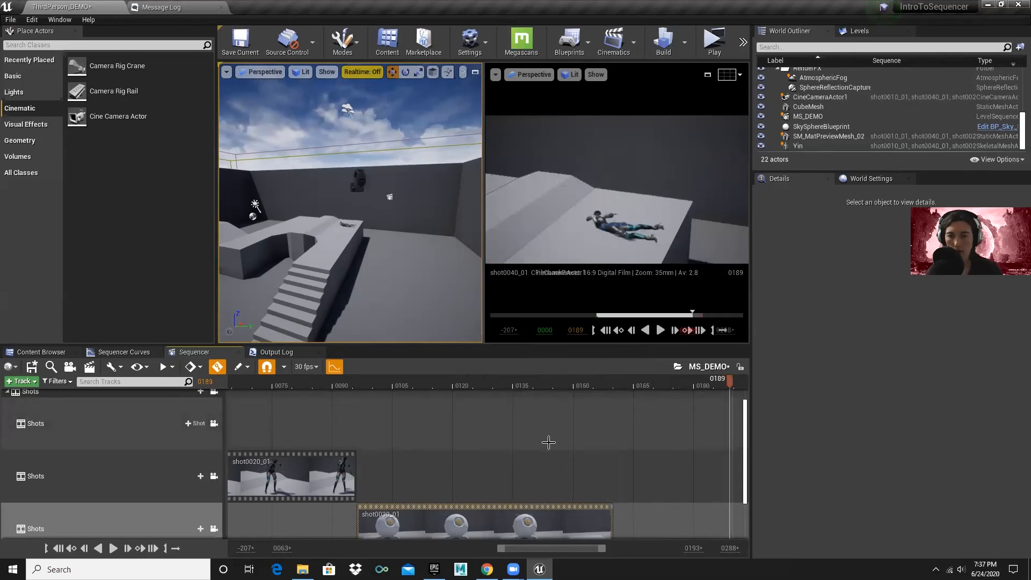
- Move shot0020_01 and shot0030_01 up into the first Shots row, in sequence after shot0010_01
{"action": "scroll", "coordinate": [523, 458], "scroll_direction": "down", "scroll_amount": 5, "text": "ctrl"}
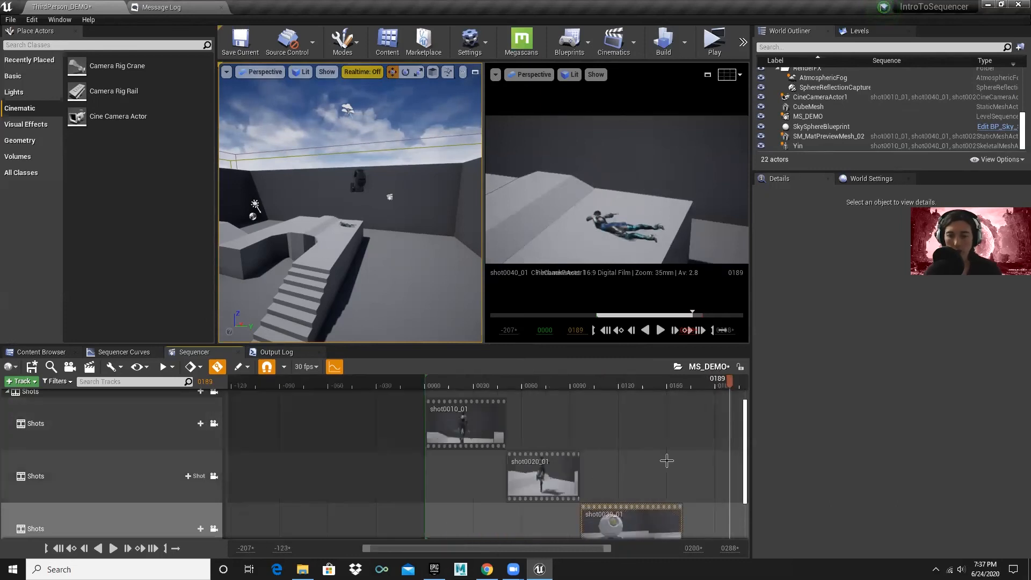
{"action": "left_click_drag", "start_coordinate": [746, 485], "coordinate": [767, 460]}
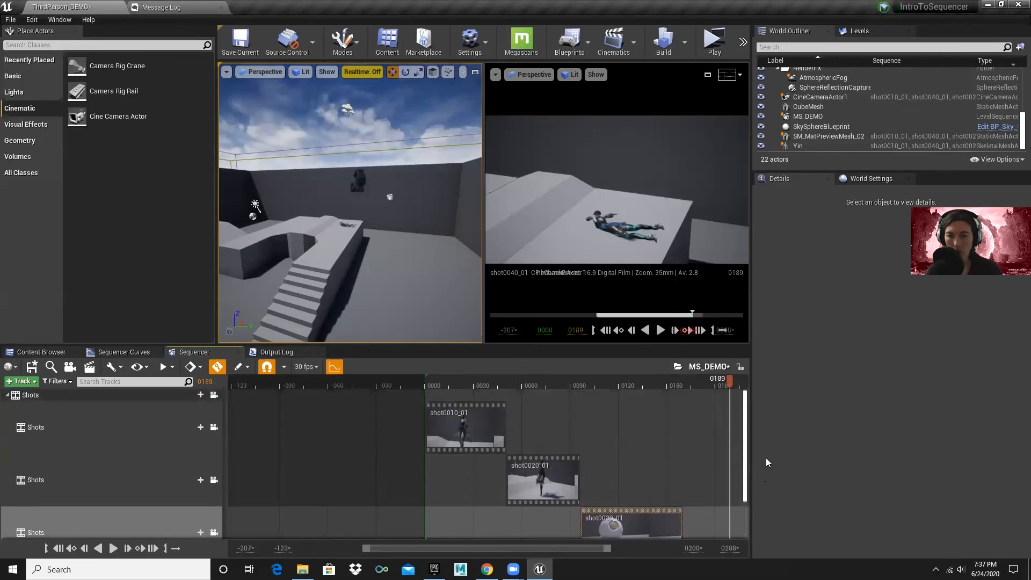
{"action": "left_click", "coordinate": [537, 480]}
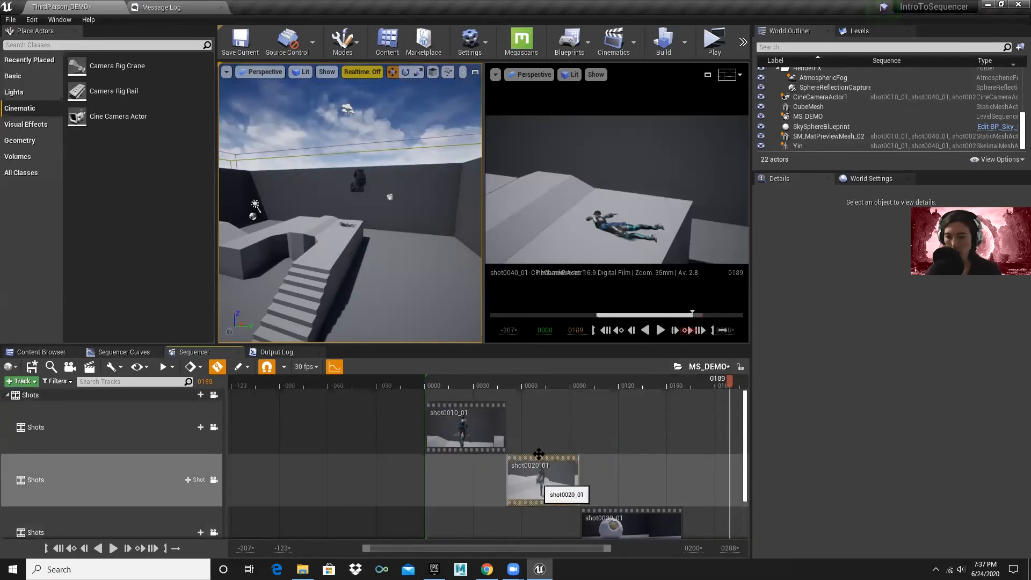
{"action": "left_click_drag", "start_coordinate": [539, 454], "coordinate": [538, 416]}
{"action": "left_click_drag", "start_coordinate": [631, 518], "coordinate": [650, 476]}
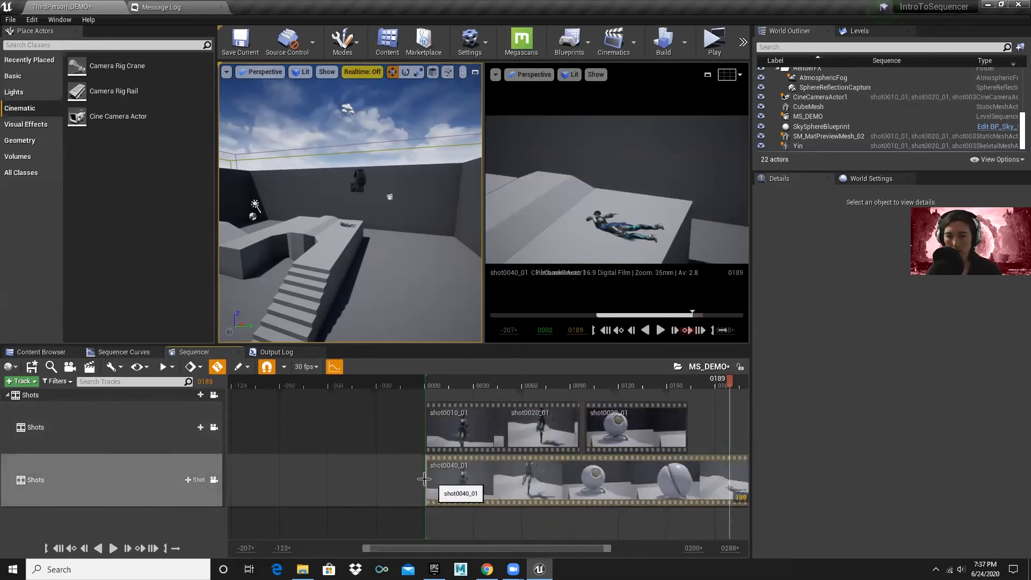
- Trim the start of shot0040_01 to the start of shot0030_01 and set the current time to frame 163
{"action": "left_click_drag", "start_coordinate": [426, 480], "coordinate": [587, 489]}
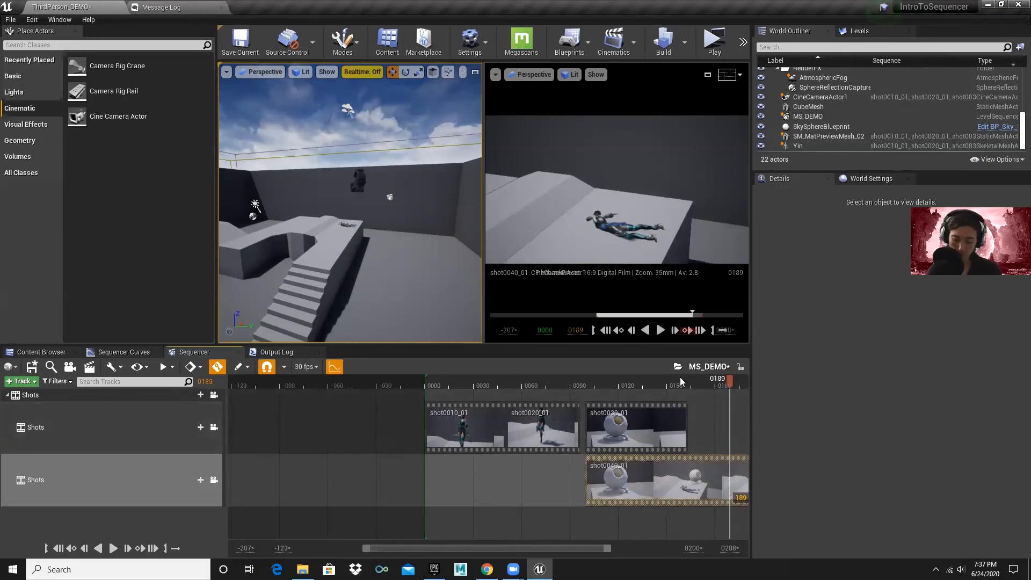
{"action": "key", "text": "period"}
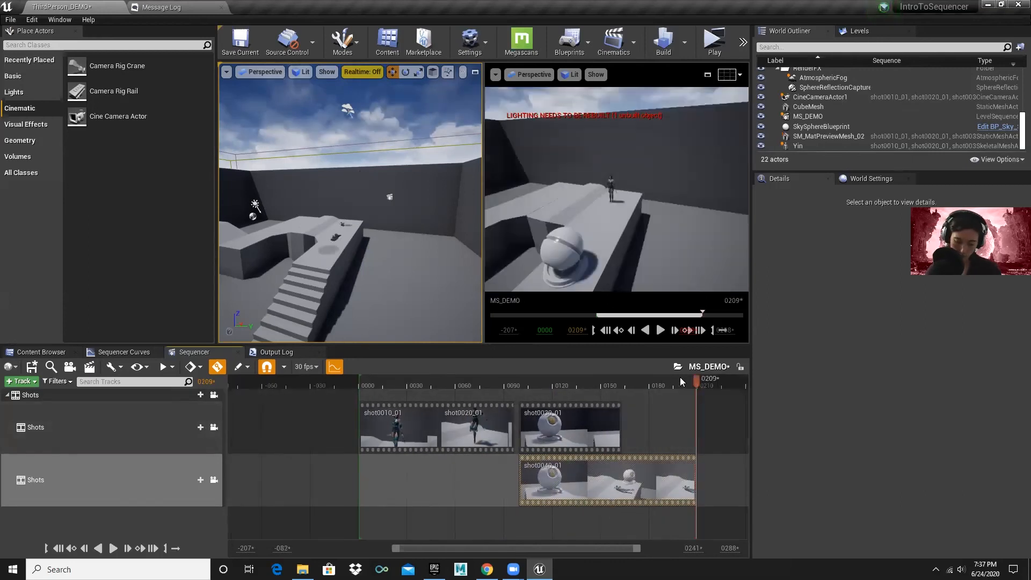
{"action": "key", "text": "comma"}
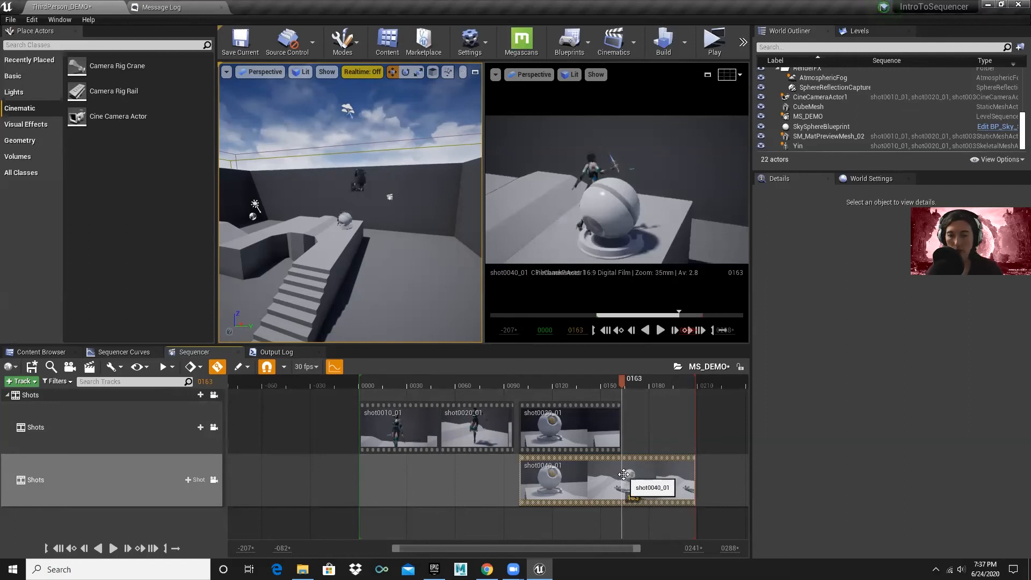
- Switch to the Intro to Sequencer slides in Chrome and look up the hotkey for cutting an asset at the current time
{"action": "left_click", "coordinate": [487, 569]}
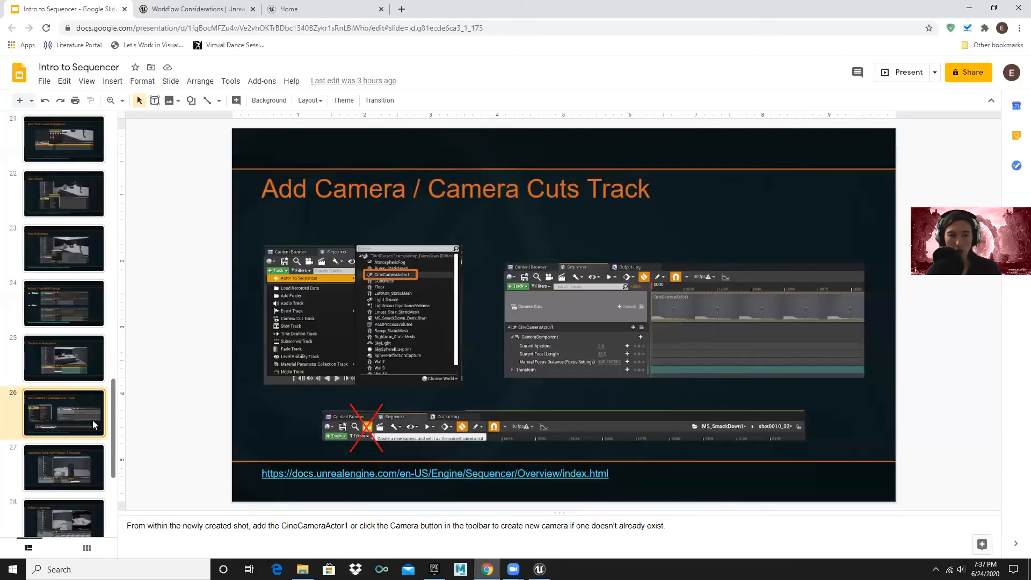
{"action": "scroll", "coordinate": [80, 441], "scroll_direction": "down", "scroll_amount": 4}
{"action": "left_click", "coordinate": [53, 502]}
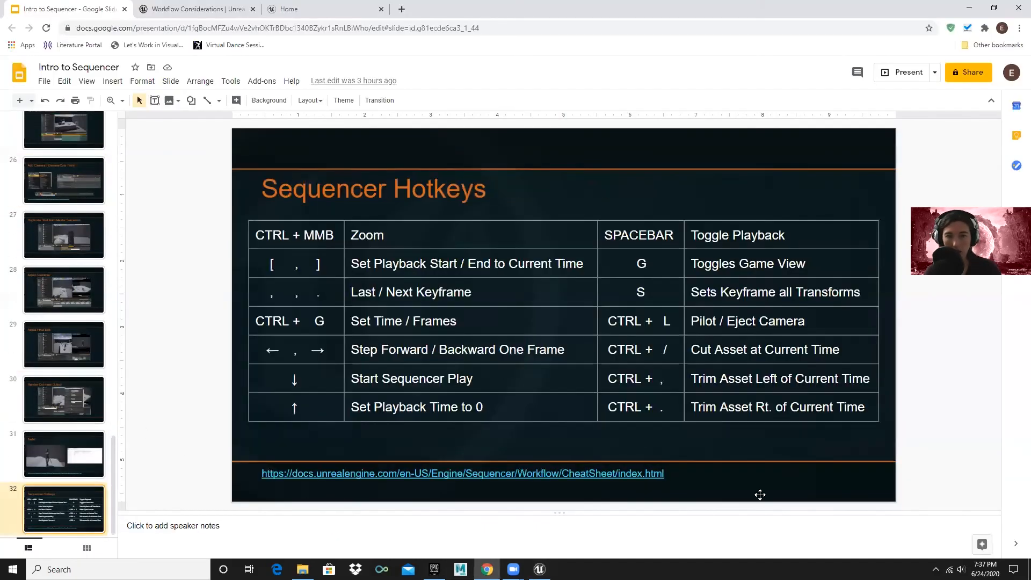
{"action": "left_click", "coordinate": [724, 350]}
- Return to Unreal Editor and split shot0040_01 at frame 163
{"action": "key", "text": "alt+Tab"}
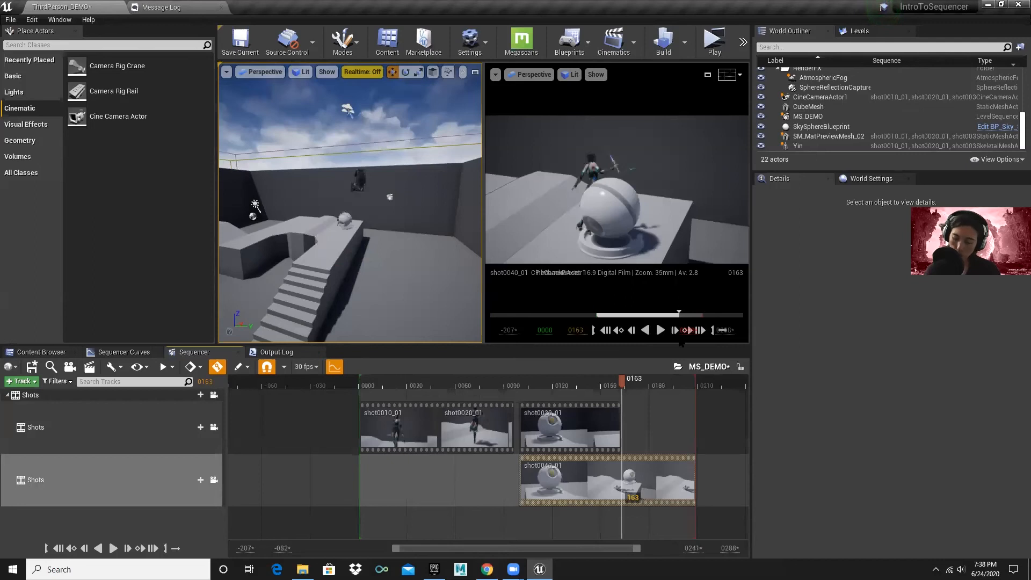
{"action": "key", "text": "ctrl+slash"}
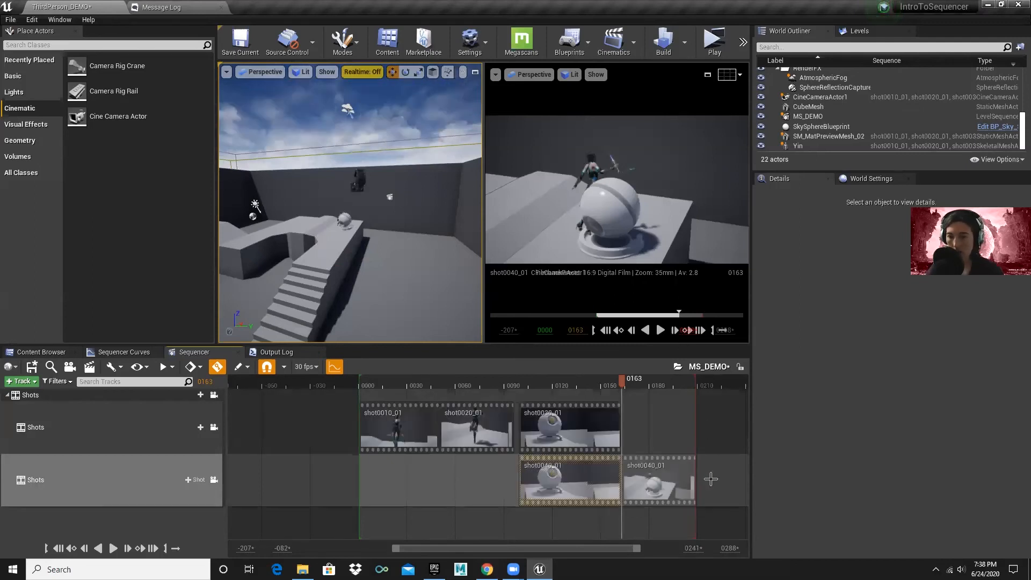
{"action": "right_click", "coordinate": [576, 478]}
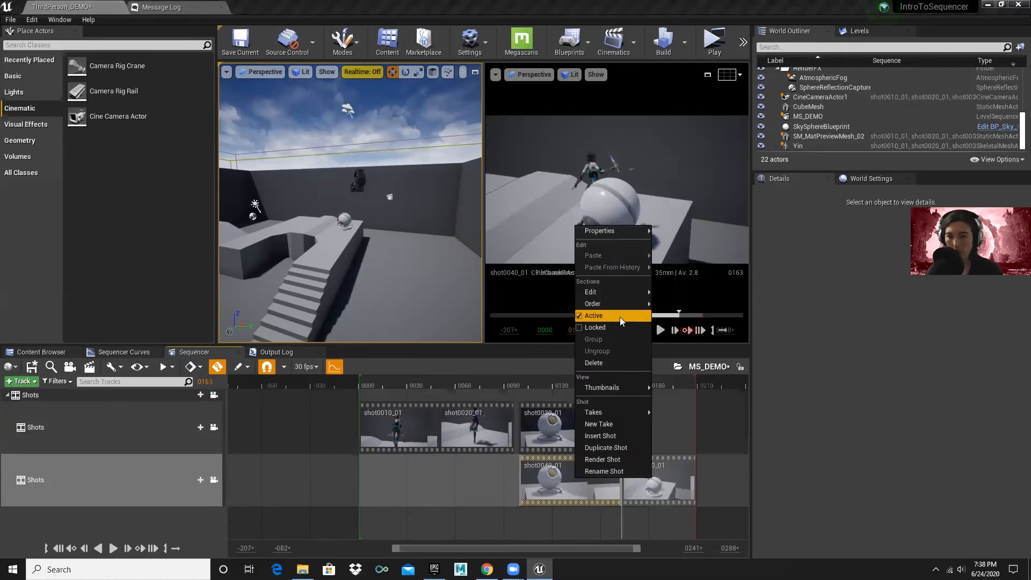
{"action": "mouse_move", "coordinate": [634, 231]}
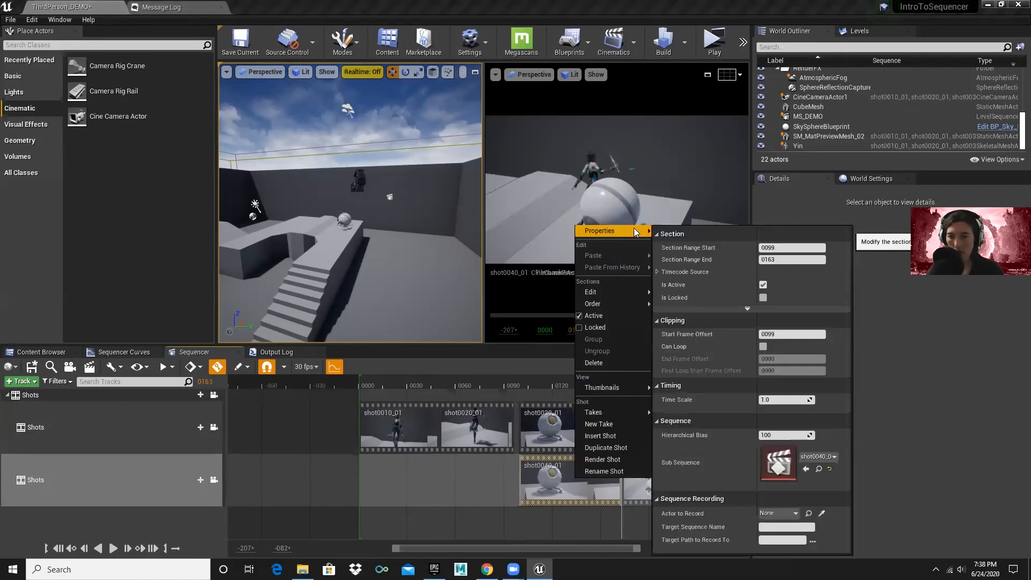
{"action": "left_click", "coordinate": [606, 447]}
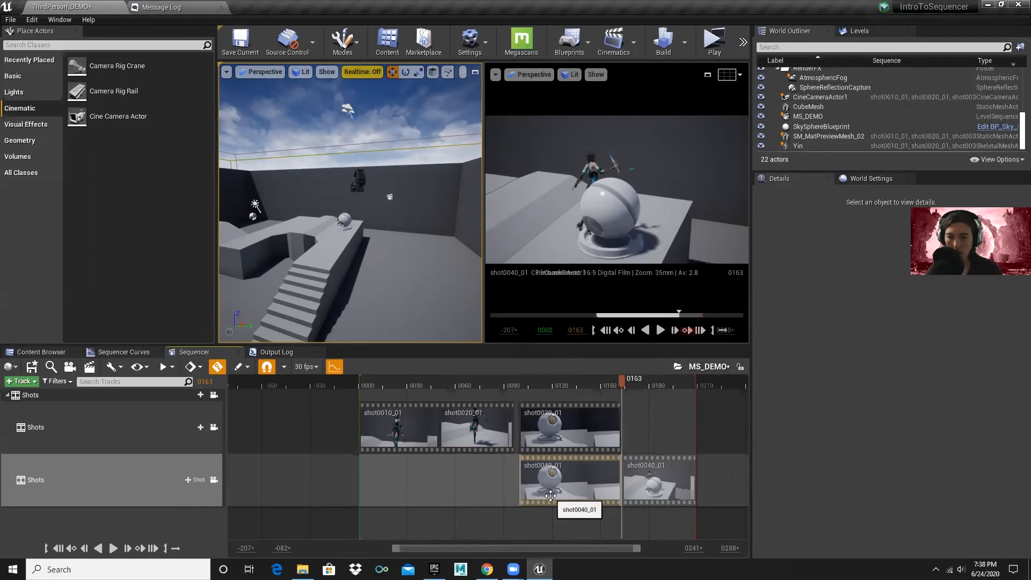
{"action": "right_click", "coordinate": [551, 482]}
{"action": "mouse_move", "coordinate": [588, 422]}
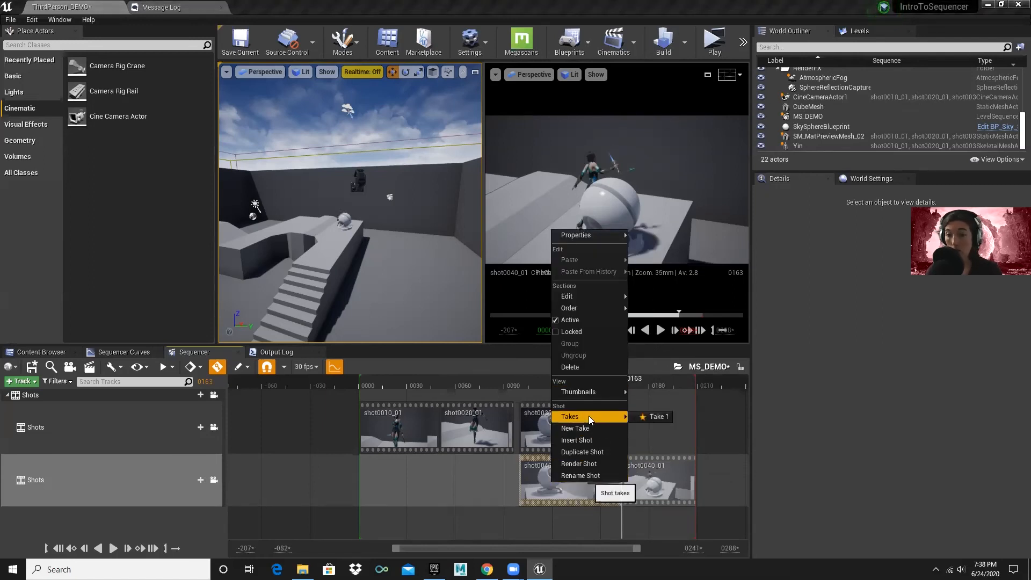
{"action": "left_click", "coordinate": [504, 485]}
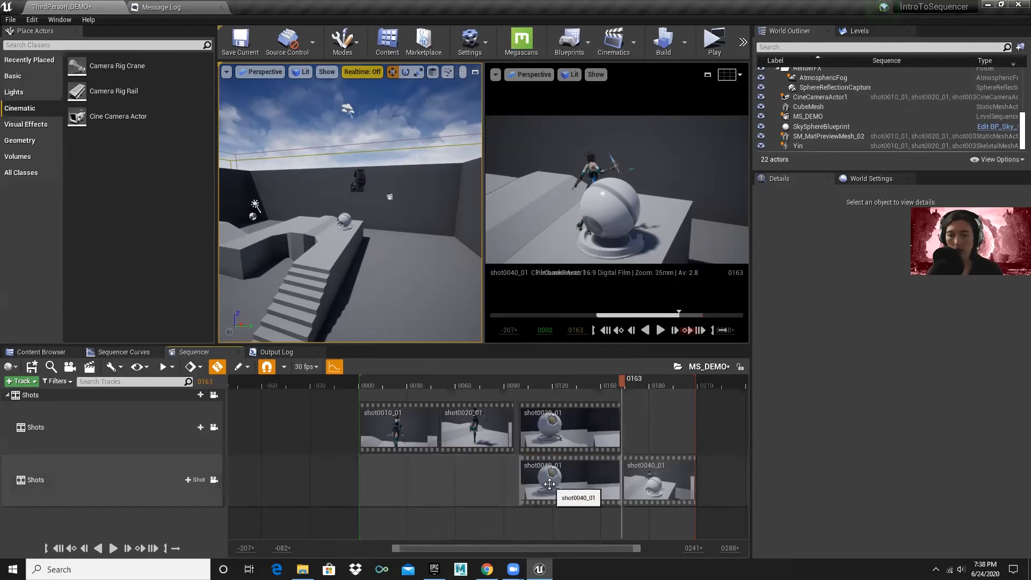
- Delete the leading piece of shot0040_01 and move the remaining piece up into the first Shots row after shot0030_01
{"action": "left_click", "coordinate": [549, 485]}
{"action": "left_click_drag", "start_coordinate": [544, 472], "coordinate": [641, 447]}
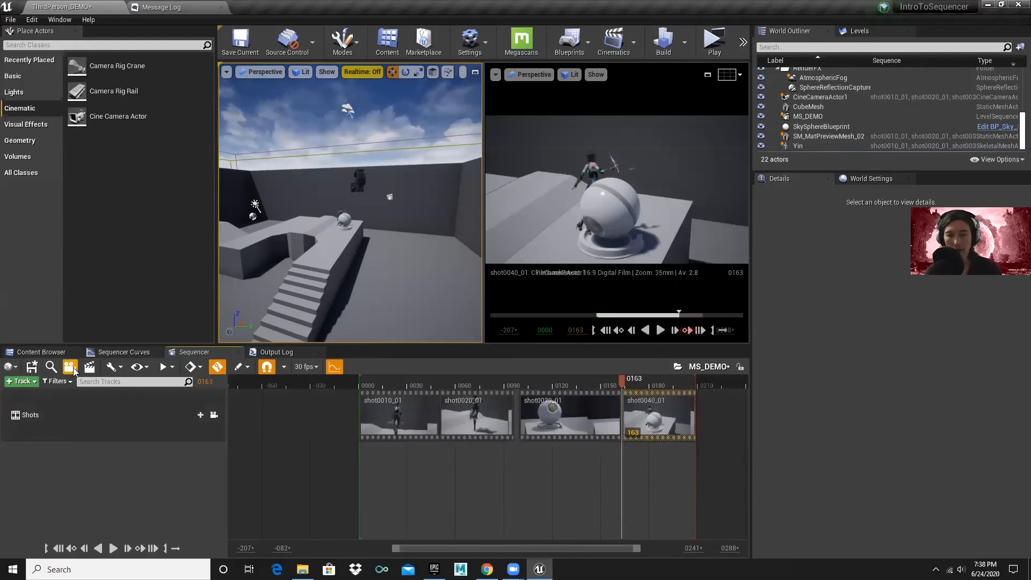
- Save MS_DEMO together with the modified shot0020_01, shot0030_01 and shot0040_01 level sequences
{"action": "left_click", "coordinate": [31, 368]}
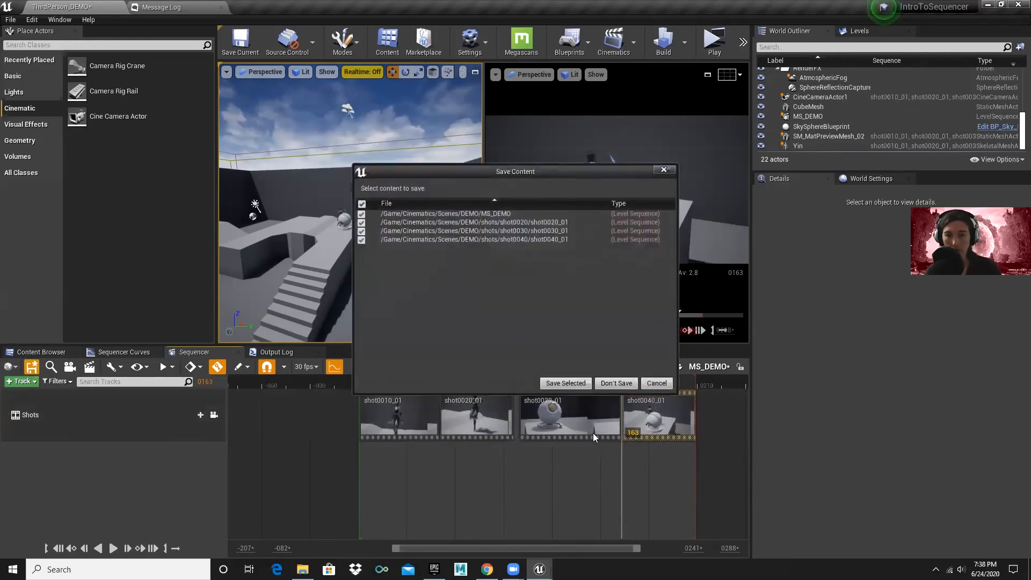
{"action": "left_click", "coordinate": [573, 382]}
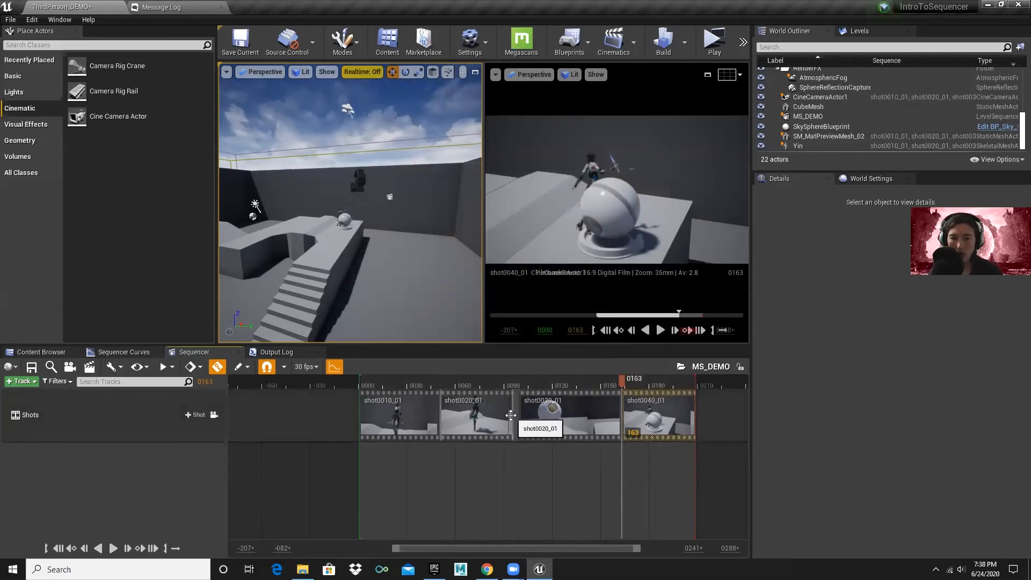
- Extend the end of shot0020_01 to the start of shot0030_01 to close the gap, and play the sequence
{"action": "left_click", "coordinate": [515, 385]}
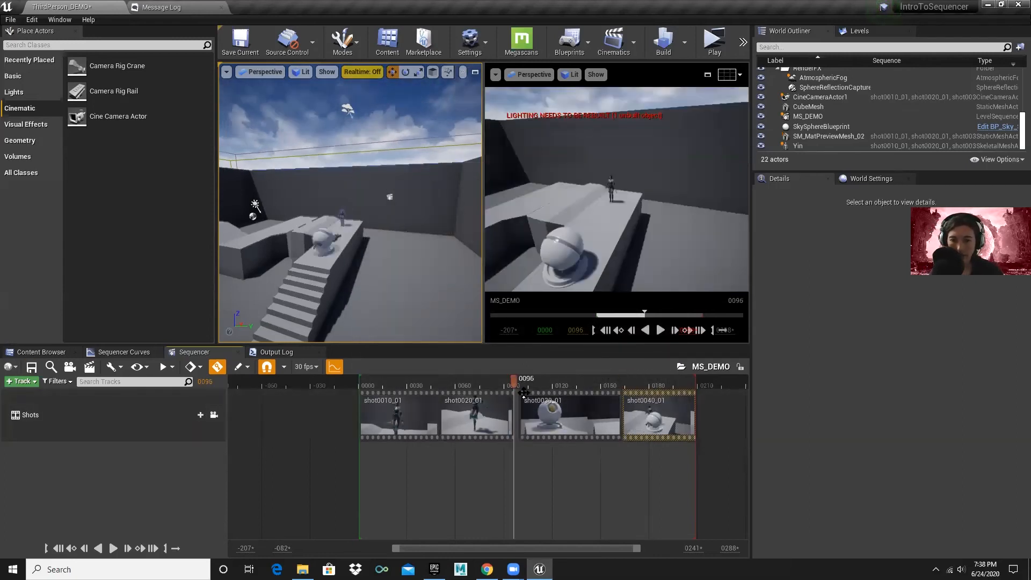
{"action": "scroll", "coordinate": [532, 412], "scroll_direction": "up", "scroll_amount": 8, "text": "ctrl"}
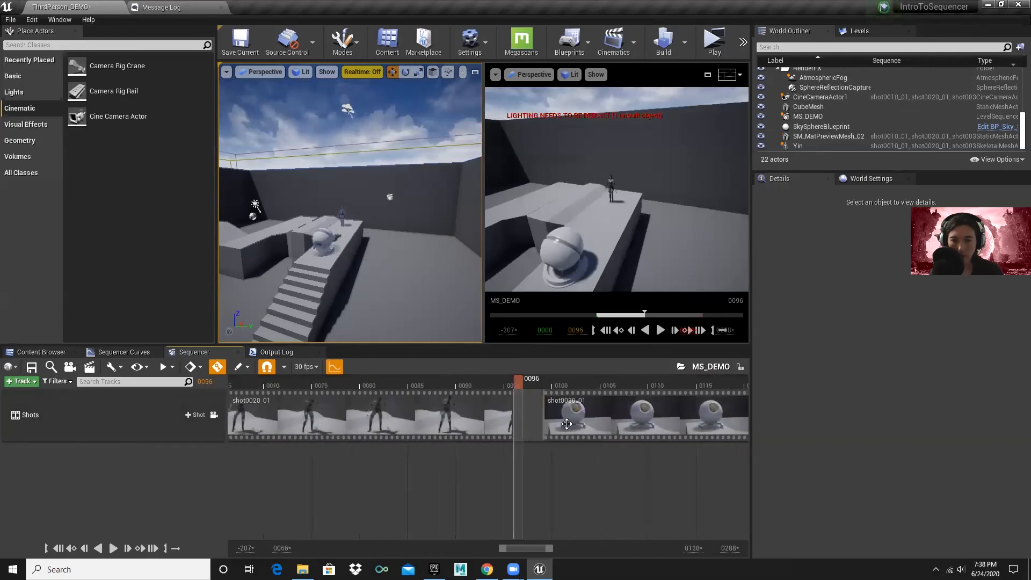
{"action": "left_click", "coordinate": [472, 422]}
{"action": "left_click_drag", "start_coordinate": [513, 410], "coordinate": [400, 382]}
{"action": "key", "text": "space"}
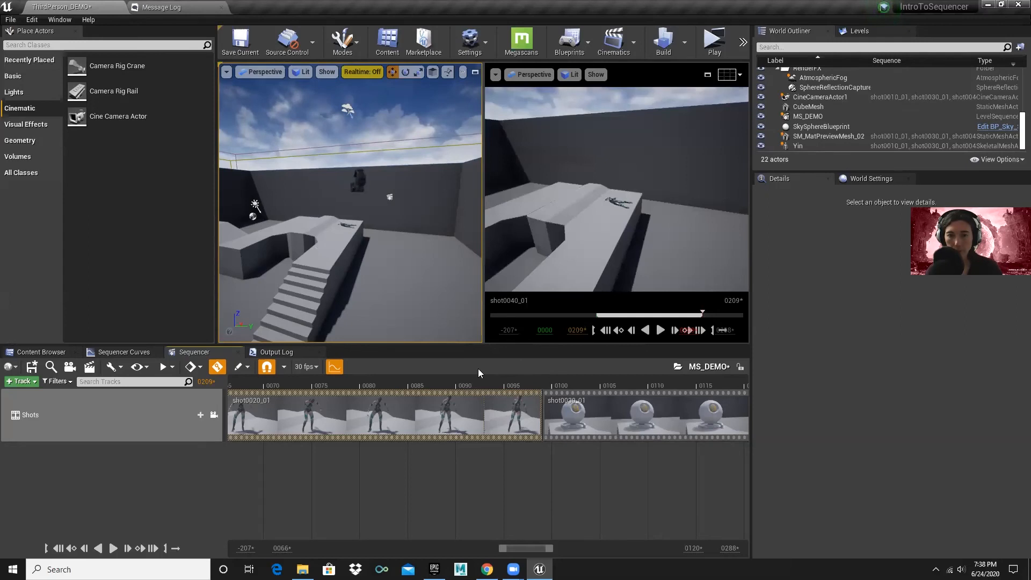
- Review the Add Camera / Camera Cuts Track slide in Chrome, and return to Unreal Editor to show shot0030_01 in Sequencer
{"action": "scroll", "coordinate": [492, 374], "scroll_direction": "down", "scroll_amount": 6}
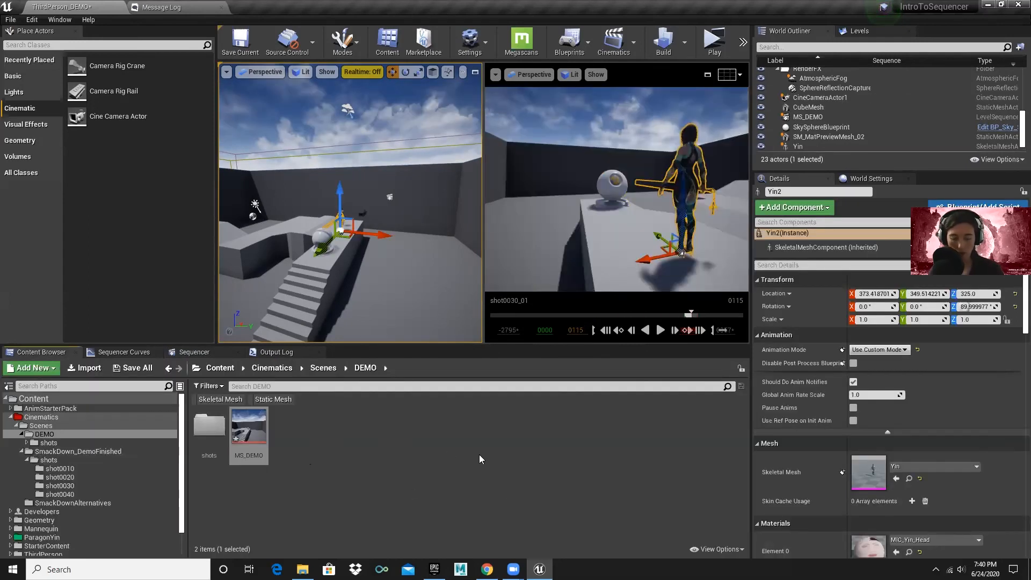
{"action": "key", "text": "alt+Tab"}
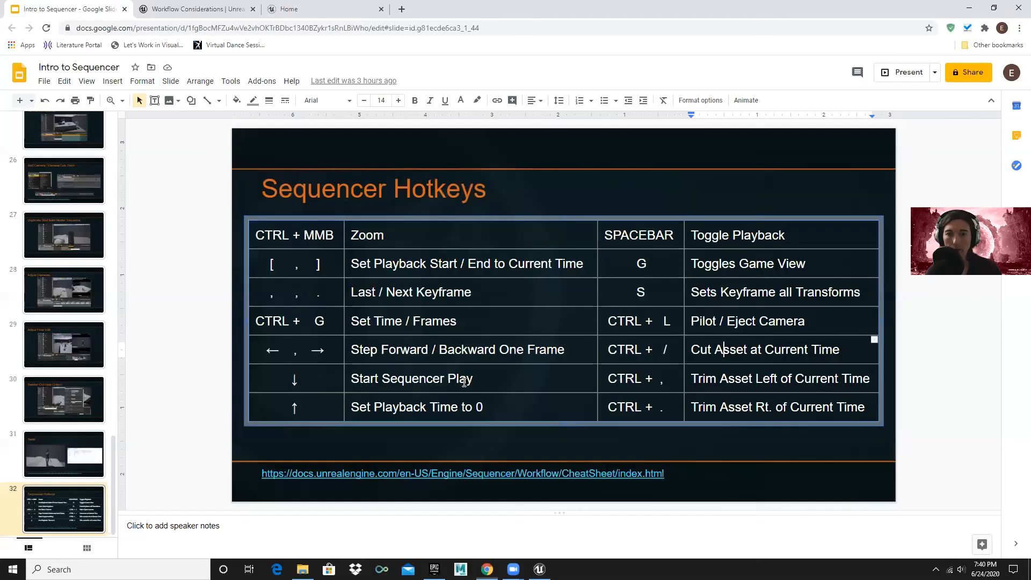
{"action": "left_click", "coordinate": [49, 181]}
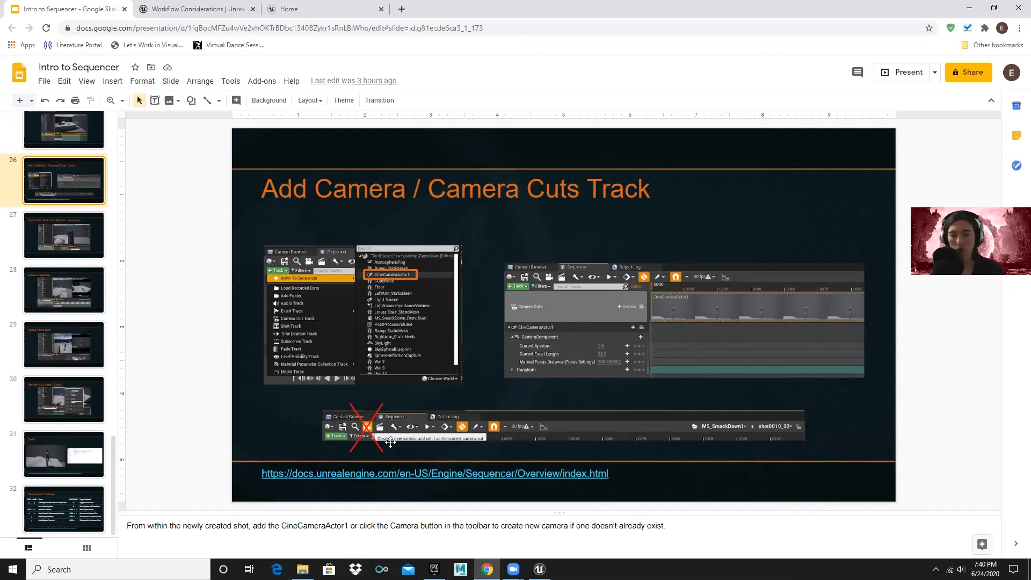
{"action": "key", "text": "alt+Tab"}
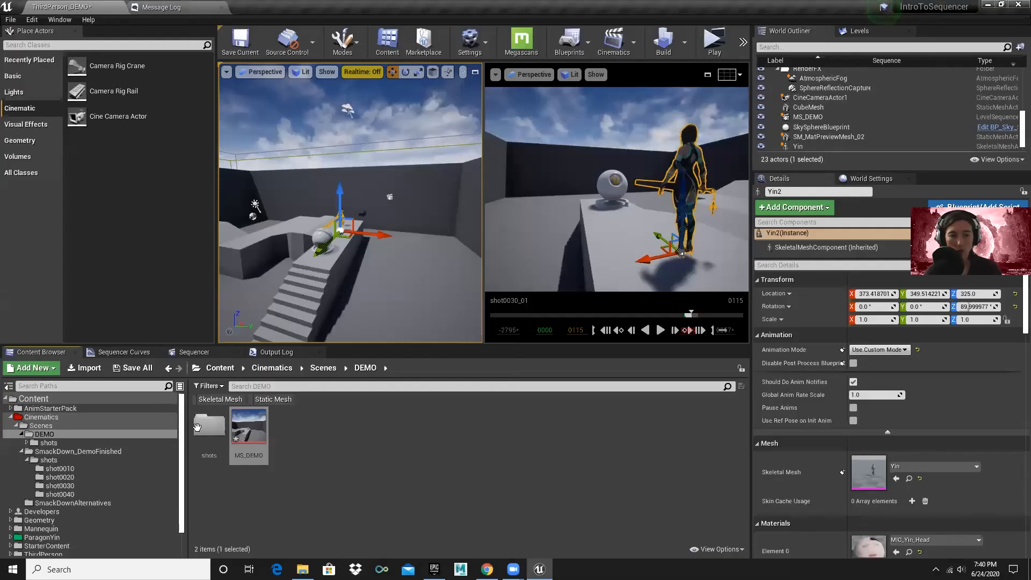
{"action": "left_click", "coordinate": [194, 352]}
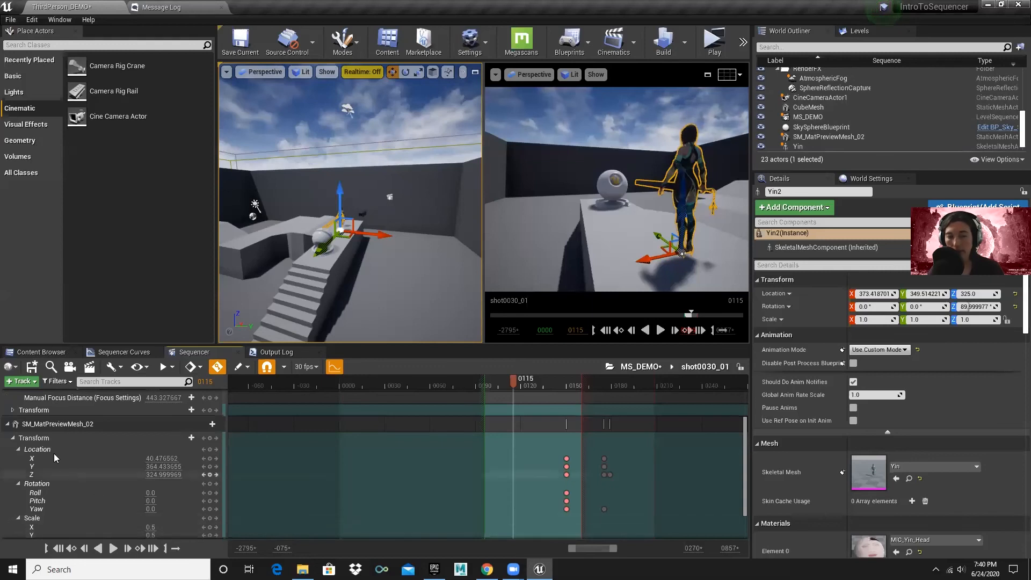
{"action": "left_click", "coordinate": [21, 382]}
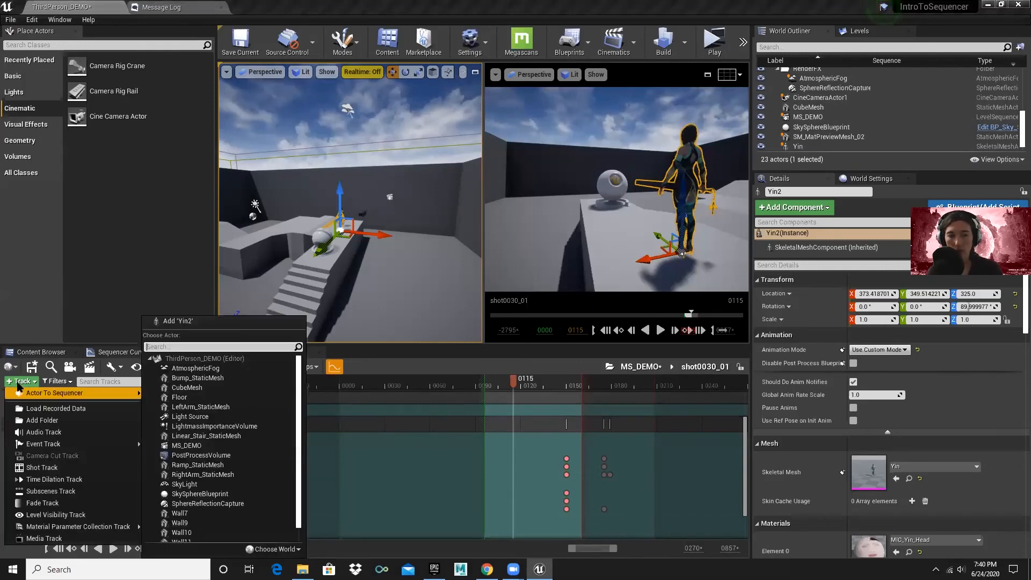
{"action": "left_click", "coordinate": [17, 381]}
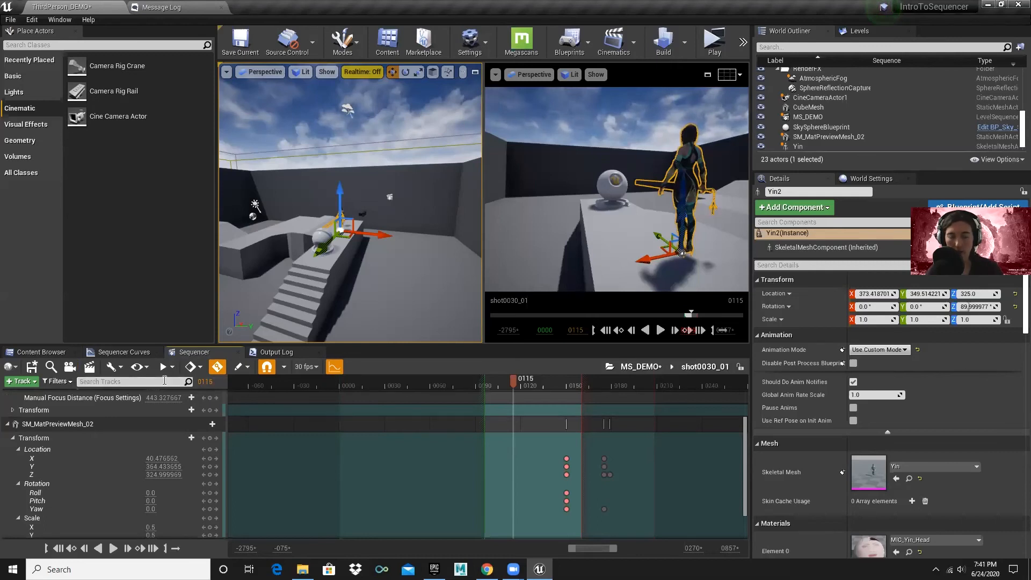
{"action": "key", "text": "alt+Tab"}
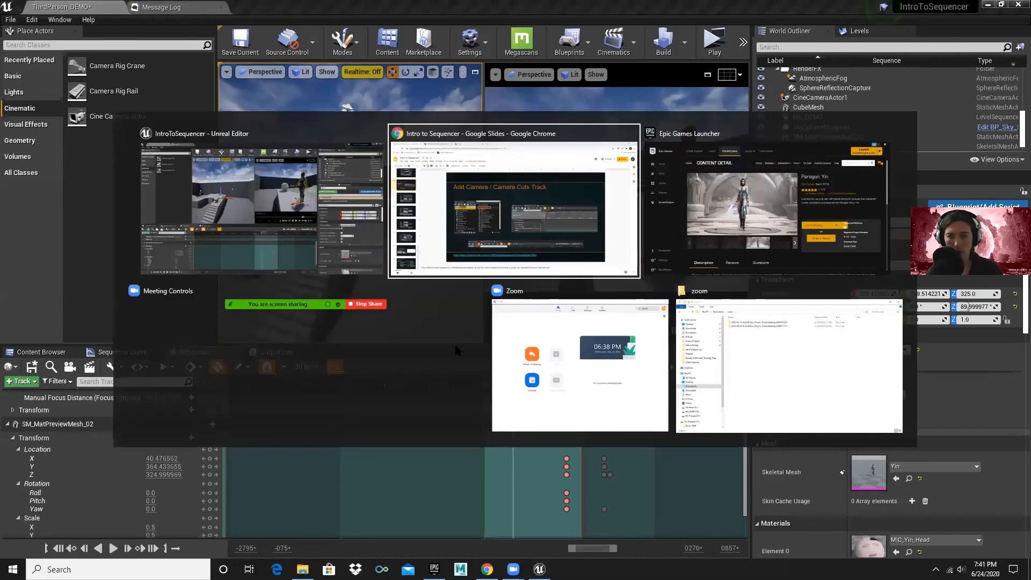
{"action": "key", "text": "alt+Tab"}
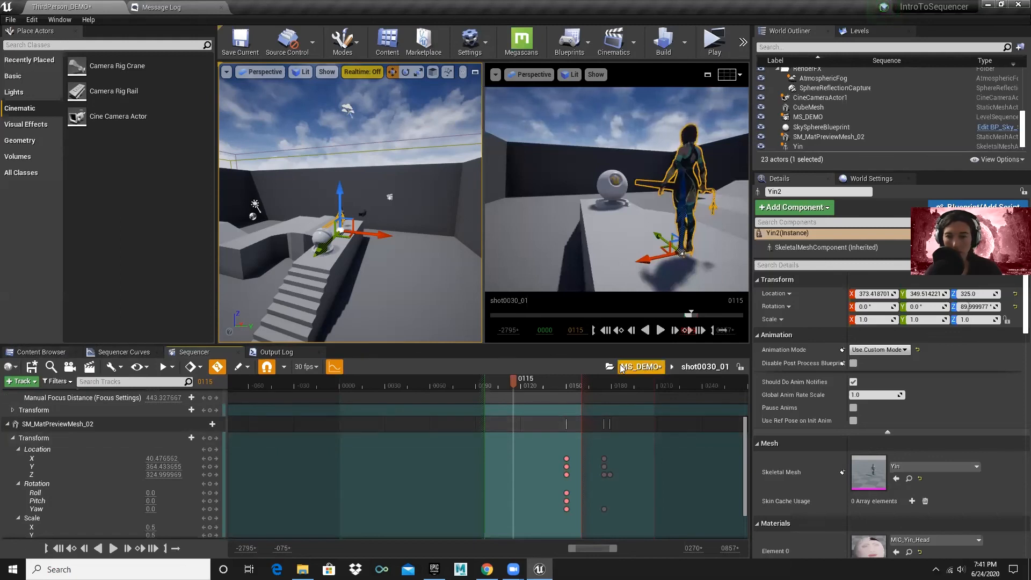
- Return to the MS_DEMO master sequence, play its shots through to the end, and save it
{"action": "left_click", "coordinate": [639, 366]}
{"action": "left_click_drag", "start_coordinate": [636, 385], "coordinate": [547, 383]}
{"action": "key", "text": "space"}
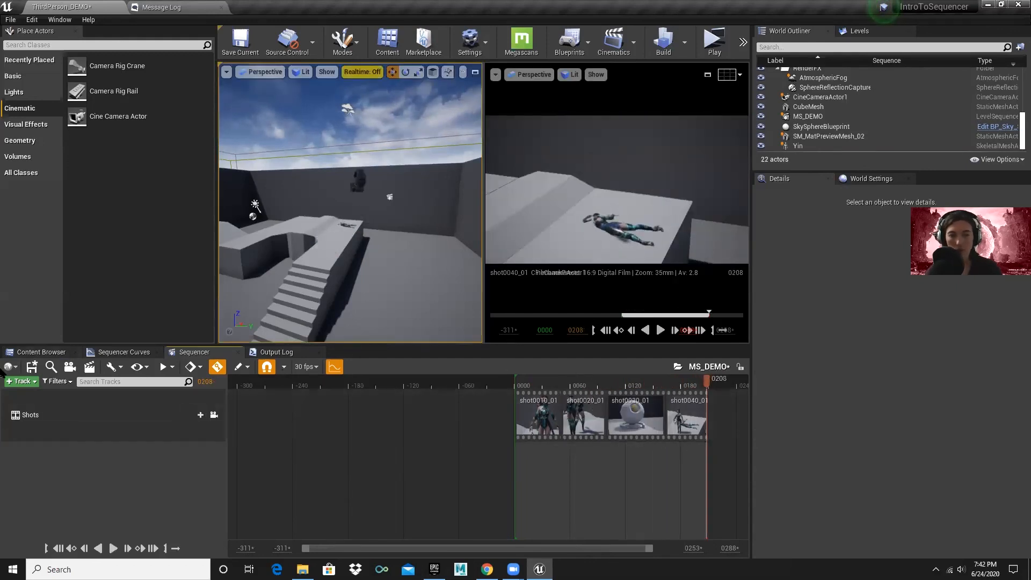
{"action": "left_click", "coordinate": [32, 366]}
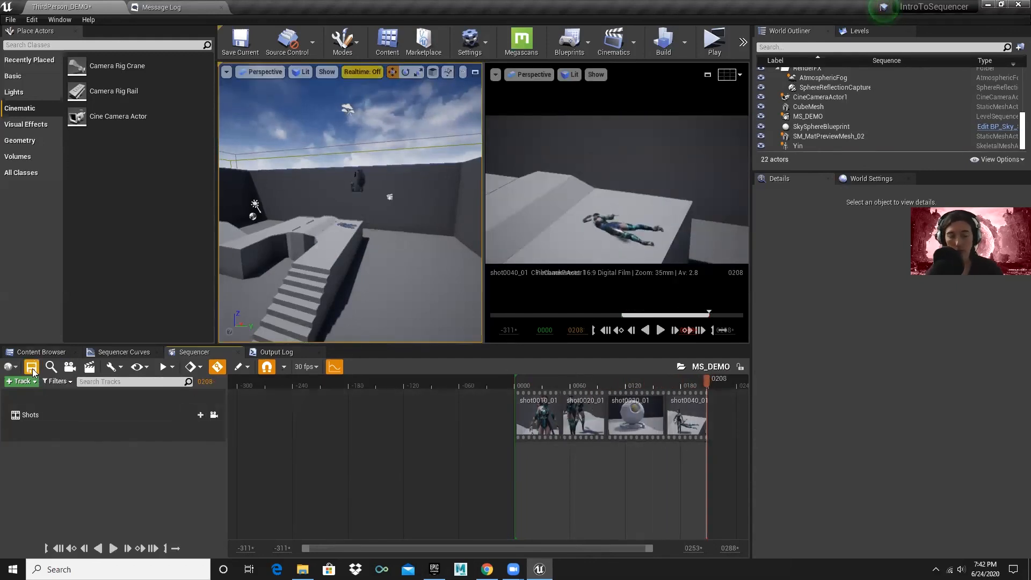
- Render MS_DEMO as a 1280 x 720 Video Sequence (avi) without audio, saving the ThirdPerson_DEMO level and its built data
{"action": "left_click", "coordinate": [90, 369]}
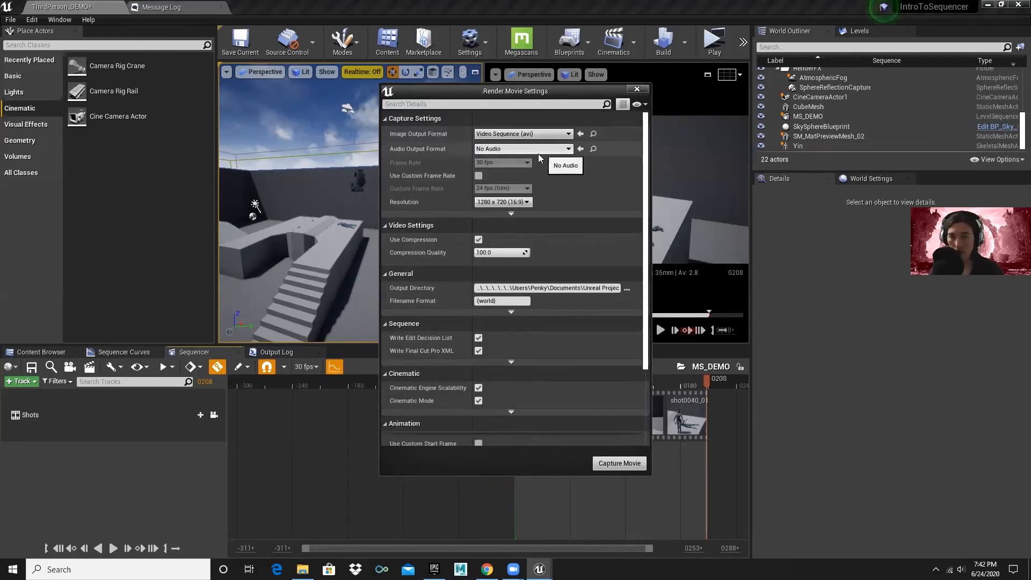
{"action": "left_click", "coordinate": [502, 203]}
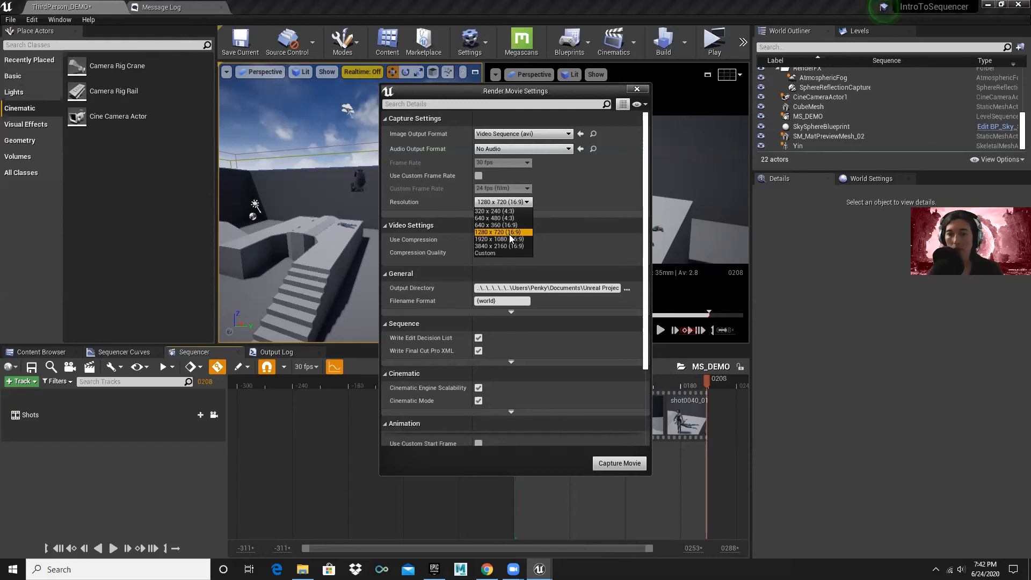
{"action": "left_click", "coordinate": [553, 205]}
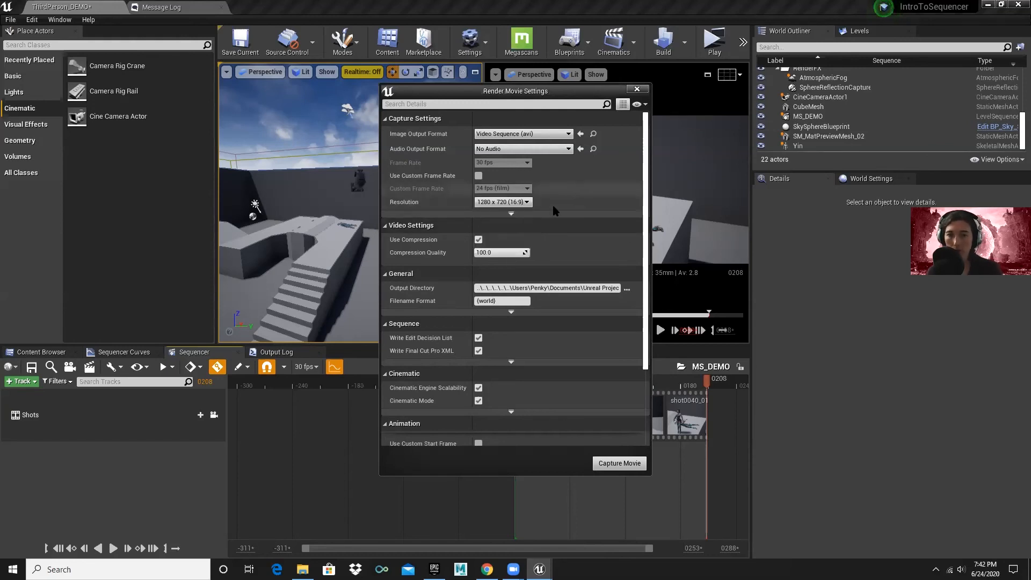
{"action": "left_click", "coordinate": [483, 253]}
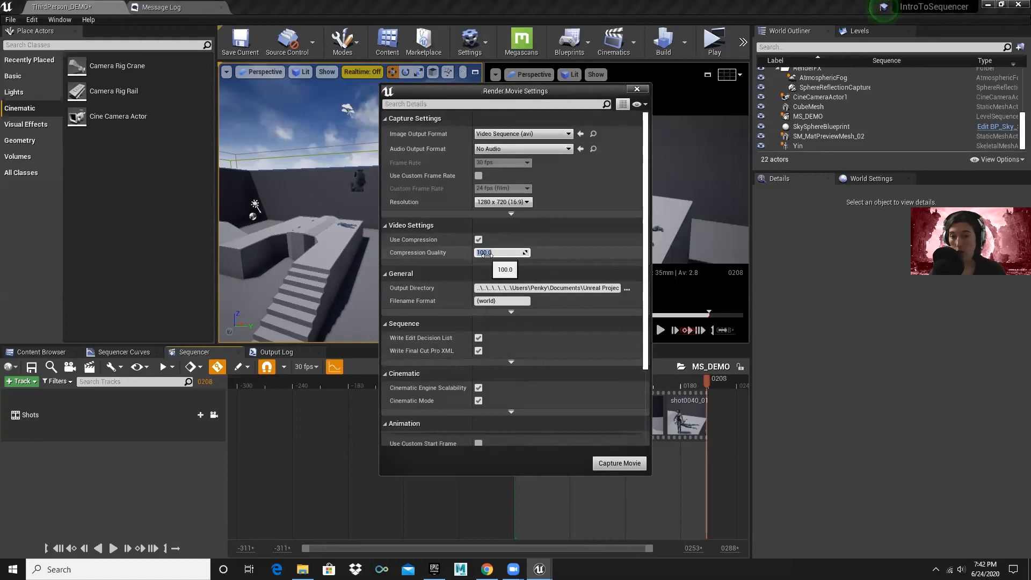
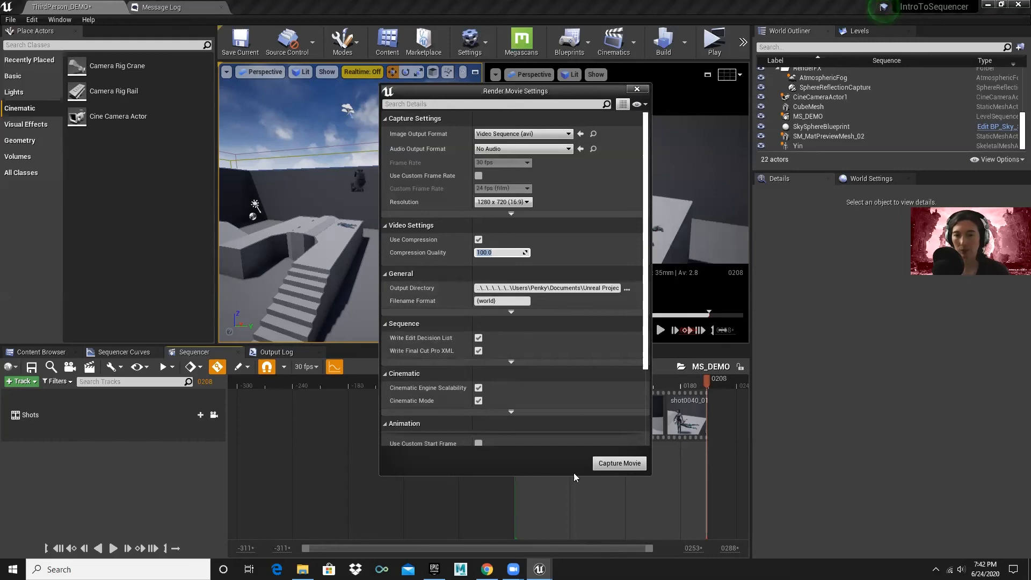
{"action": "left_click", "coordinate": [617, 465]}
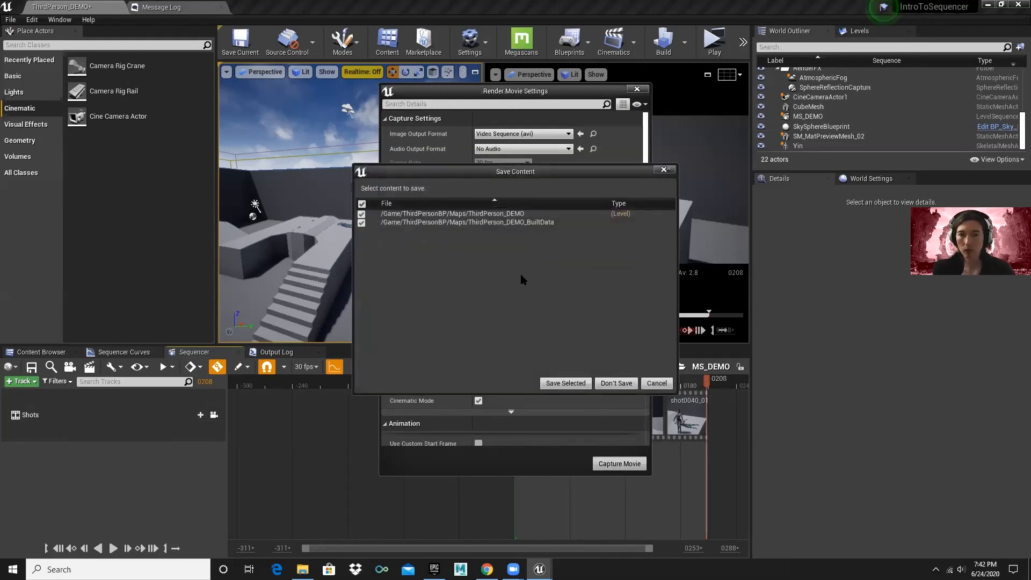
{"action": "left_click", "coordinate": [546, 382]}
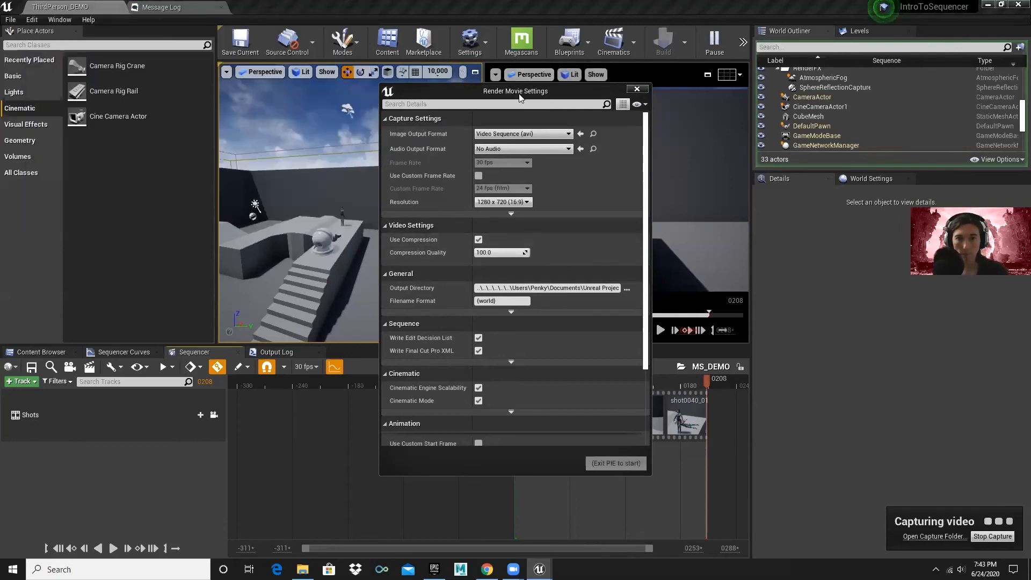
- Open the capture folder, watch the rendered ThirdPerson_DEMO video, and return to Unreal Editor
{"action": "left_click_drag", "start_coordinate": [519, 97], "coordinate": [568, 96]}
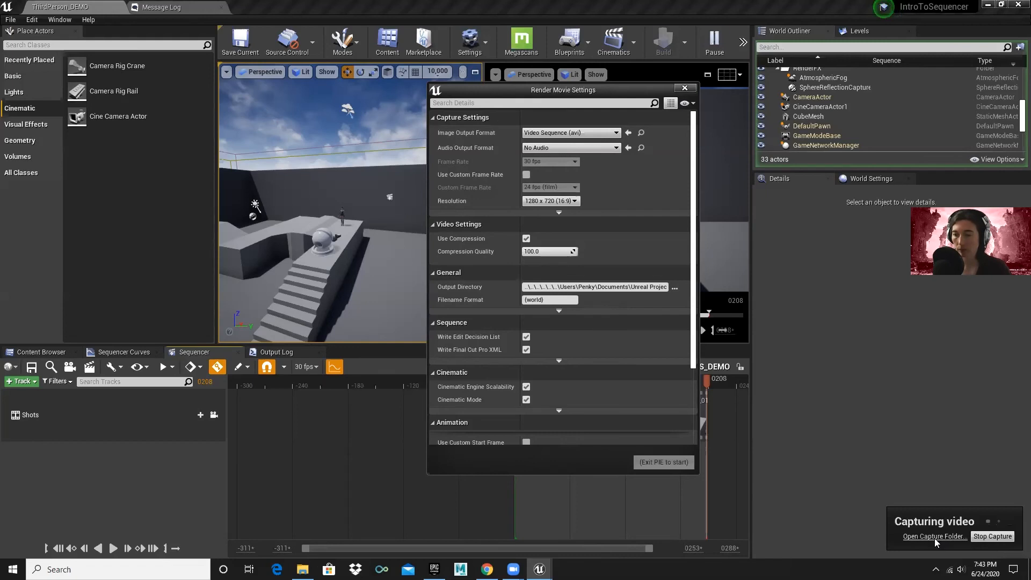
{"action": "left_click", "coordinate": [981, 539]}
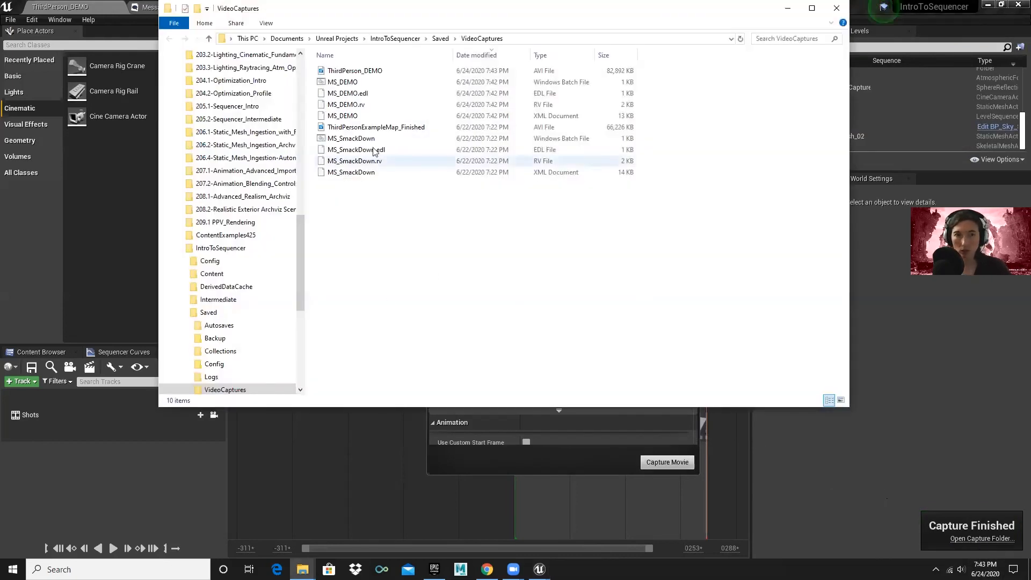
{"action": "double_click", "coordinate": [353, 71]}
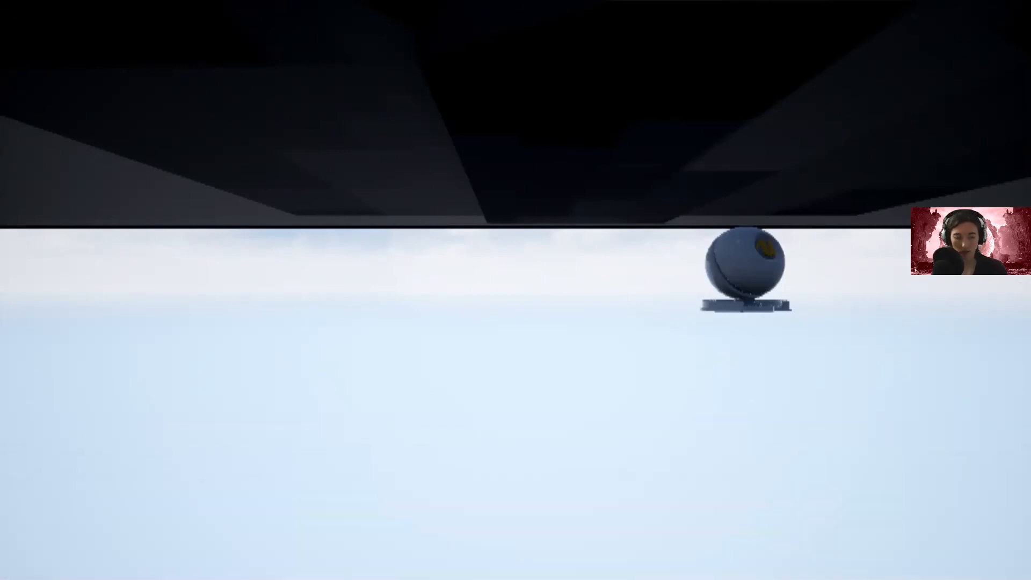
{"action": "key", "text": "alt+F4"}
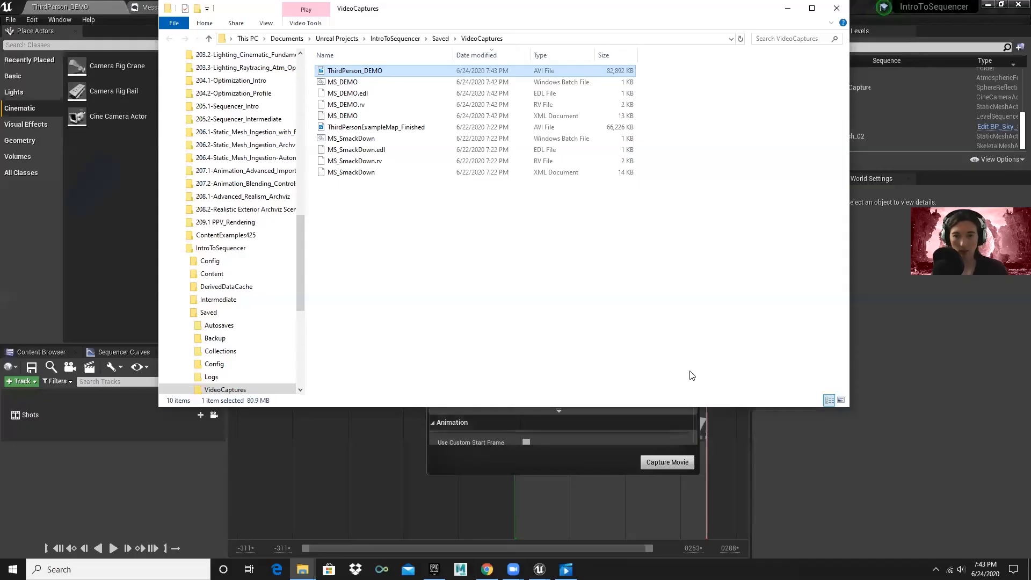
{"action": "left_click", "coordinate": [788, 8]}
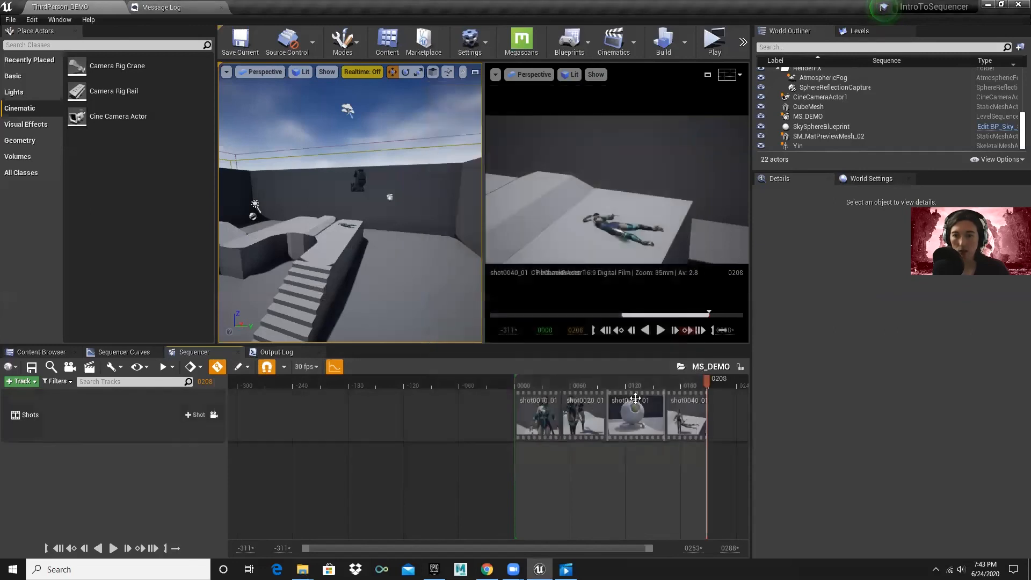
- Open shot0040_01 and examine where its Camera Cuts section ends relative to the playback end, scrubbing to frame 209
{"action": "scroll", "coordinate": [729, 405], "scroll_direction": "up", "scroll_amount": 5, "text": "ctrl"}
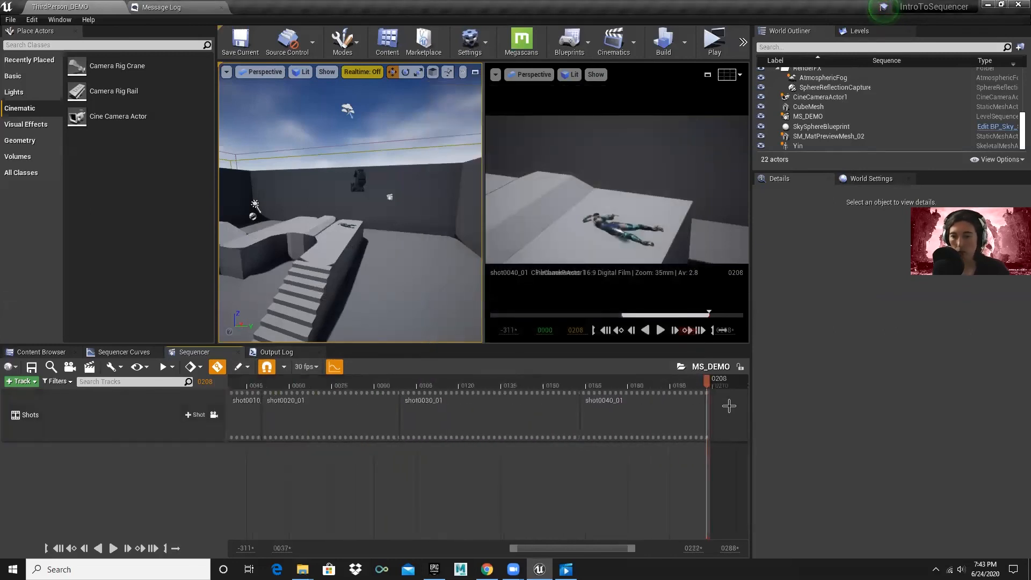
{"action": "scroll", "coordinate": [729, 405], "scroll_direction": "up", "scroll_amount": 4, "text": "ctrl"}
{"action": "scroll", "coordinate": [729, 409], "scroll_direction": "up", "scroll_amount": 5, "text": "ctrl"}
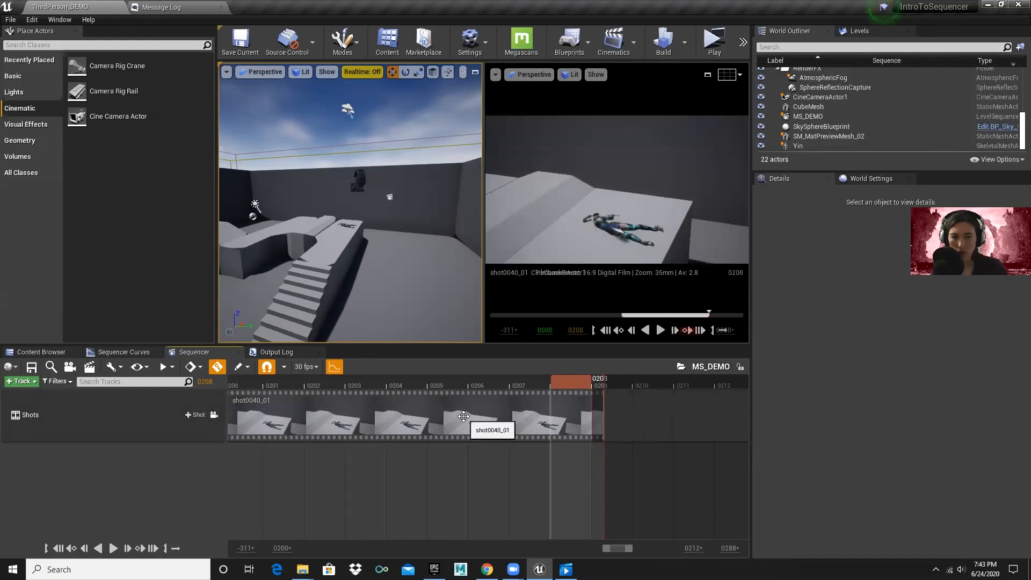
{"action": "double_click", "coordinate": [460, 421]}
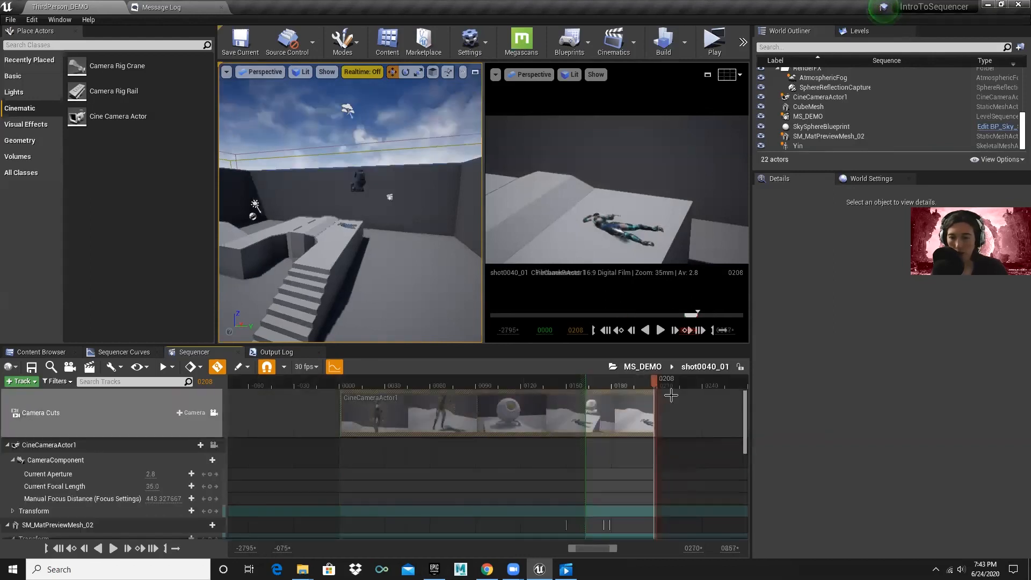
{"action": "scroll", "coordinate": [664, 405], "scroll_direction": "up", "scroll_amount": 10, "text": "ctrl"}
{"action": "scroll", "coordinate": [680, 403], "scroll_direction": "up", "scroll_amount": 3, "text": "ctrl"}
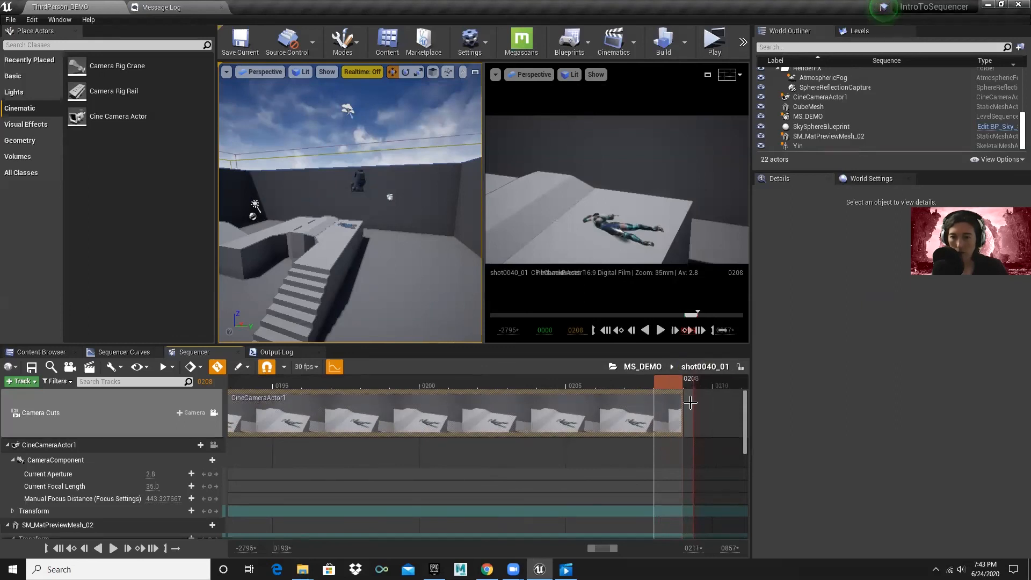
{"action": "left_click_drag", "start_coordinate": [673, 384], "coordinate": [592, 381]}
{"action": "left_click_drag", "start_coordinate": [699, 390], "coordinate": [589, 389]}
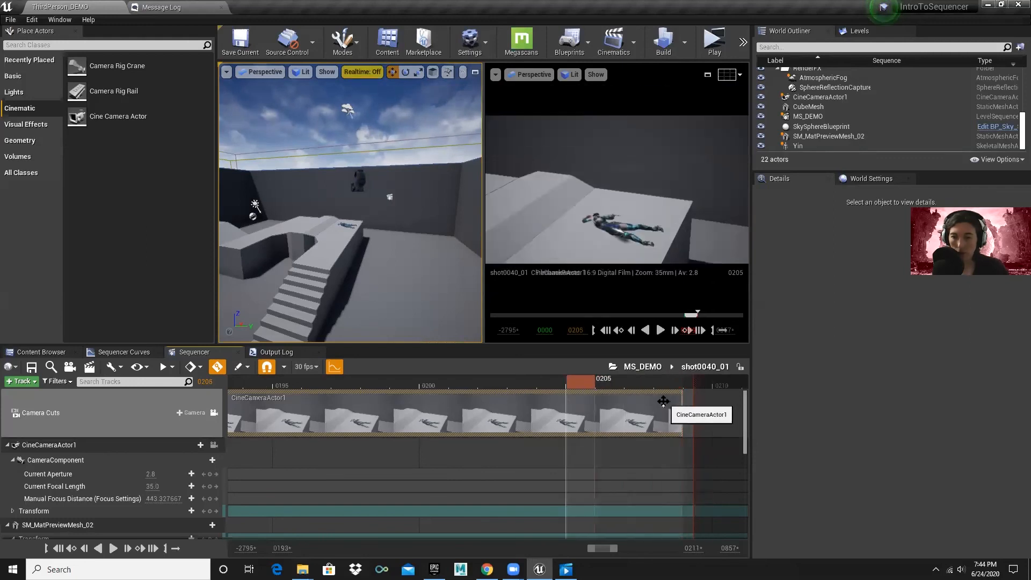
{"action": "left_click_drag", "start_coordinate": [678, 412], "coordinate": [702, 382]}
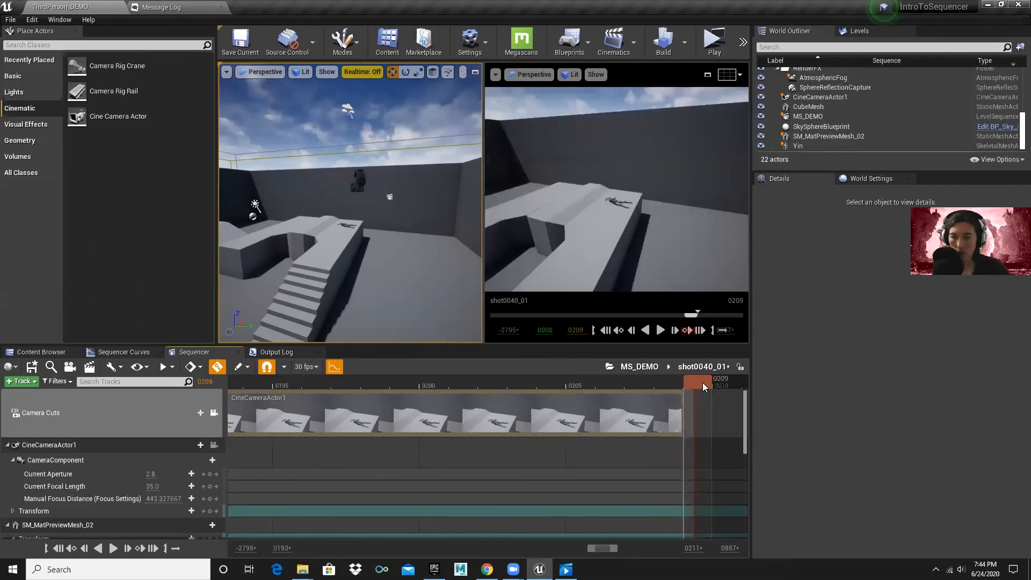
- In MS_DEMO, move the playback end back to frame 209 and trim the end of shot0040_01 to match
{"action": "left_click", "coordinate": [636, 366]}
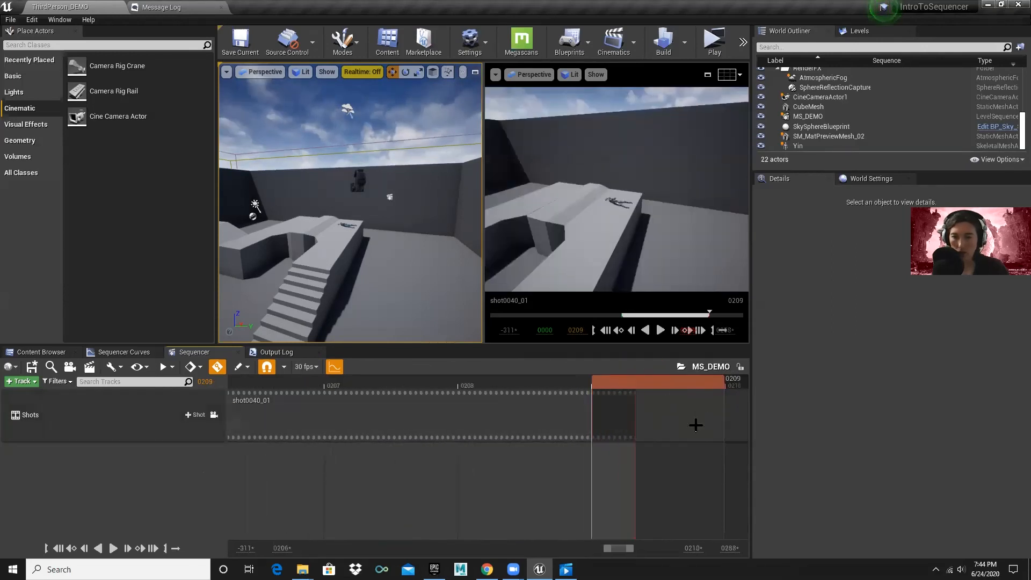
{"action": "scroll", "coordinate": [635, 395], "scroll_direction": "up", "scroll_amount": 2}
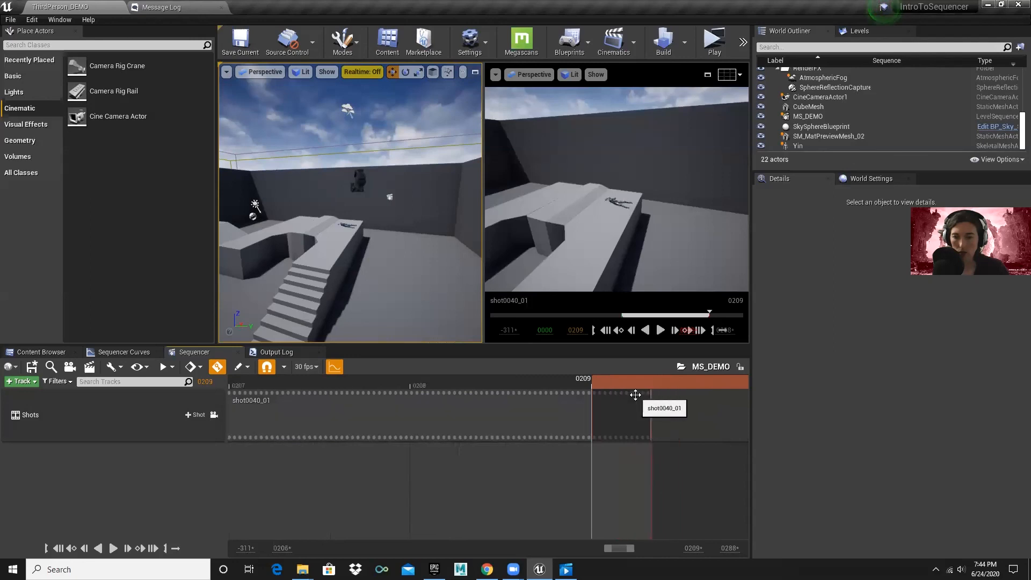
{"action": "left_click", "coordinate": [598, 381]}
{"action": "left_click_drag", "start_coordinate": [599, 381], "coordinate": [627, 400]}
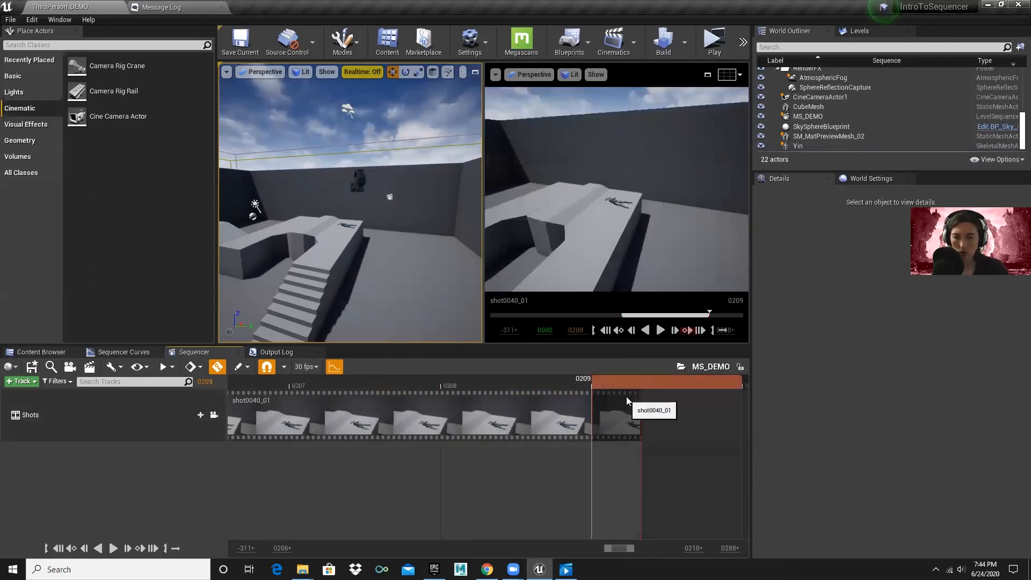
{"action": "key", "text": "Left"}
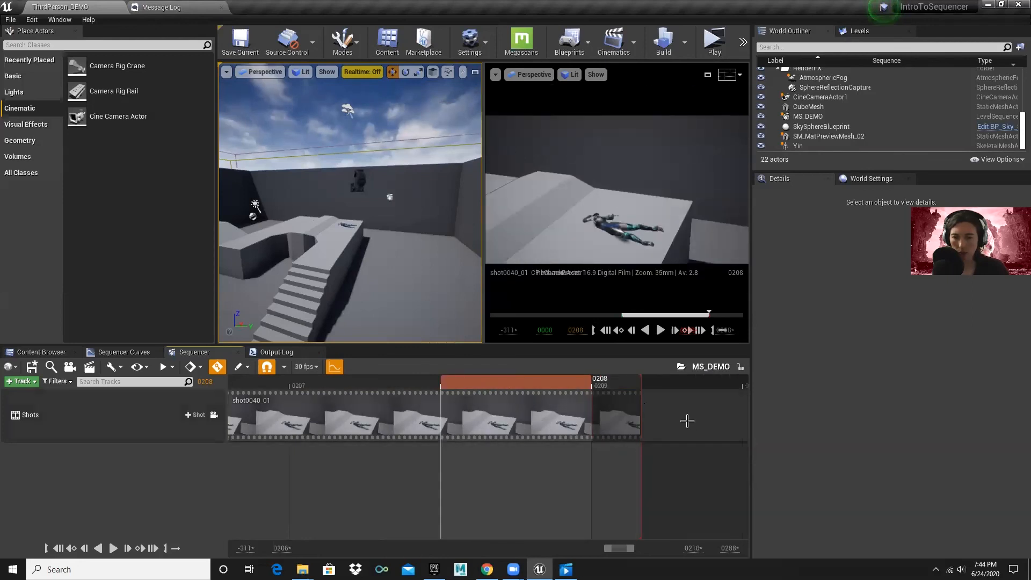
{"action": "left_click_drag", "start_coordinate": [640, 382], "coordinate": [594, 385]}
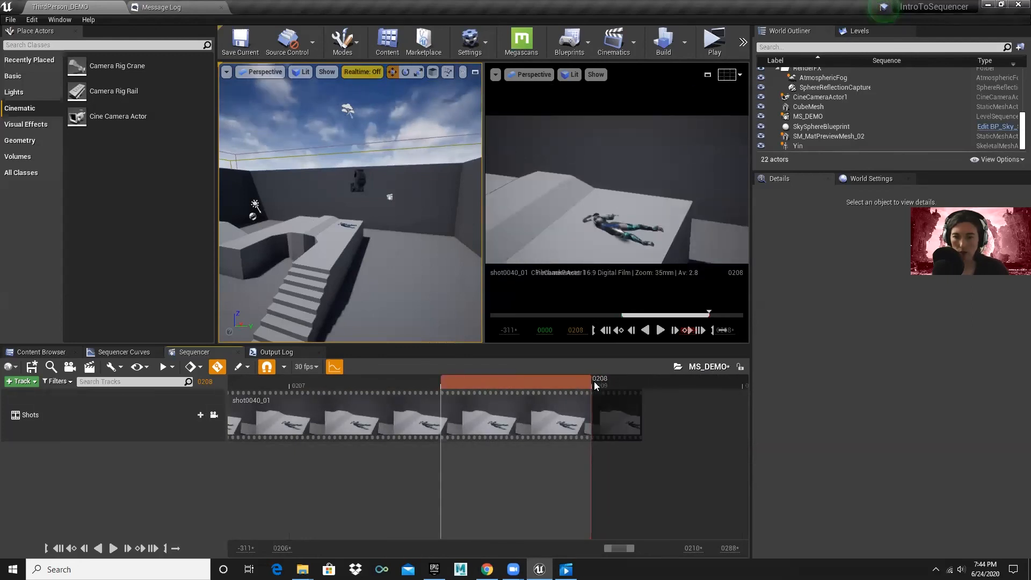
{"action": "left_click_drag", "start_coordinate": [641, 411], "coordinate": [591, 412]}
- Play the last frames of shot0040_01 in MS_DEMO to check the trimmed ending
{"action": "mouse_move", "coordinate": [465, 387]}
{"action": "left_mouse_down"}
{"action": "mouse_move", "coordinate": [649, 386]}
{"action": "mouse_move", "coordinate": [333, 384]}
{"action": "mouse_move", "coordinate": [473, 386]}
{"action": "left_mouse_up"}
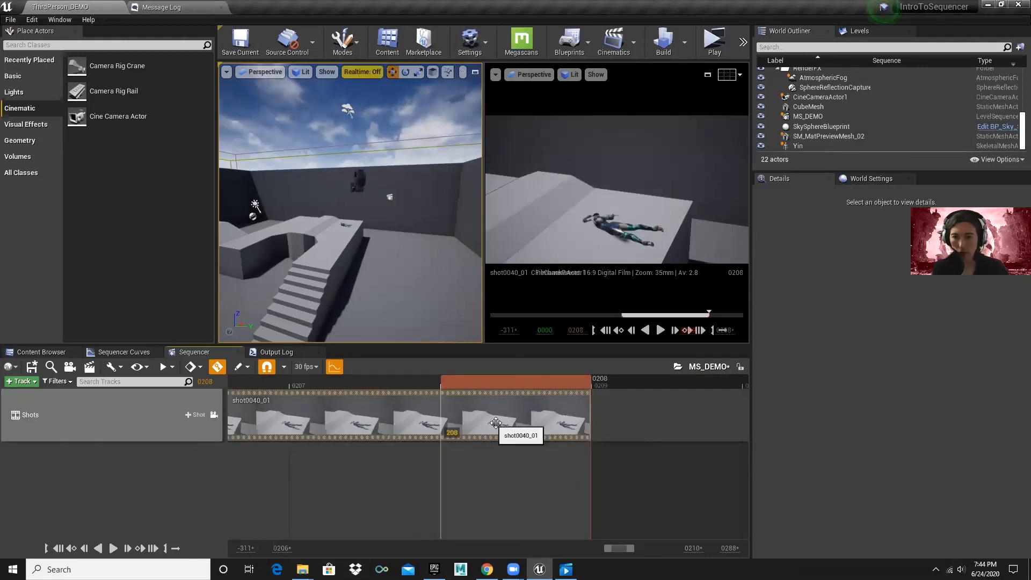
{"action": "scroll", "coordinate": [496, 422], "scroll_direction": "down", "scroll_amount": 5}
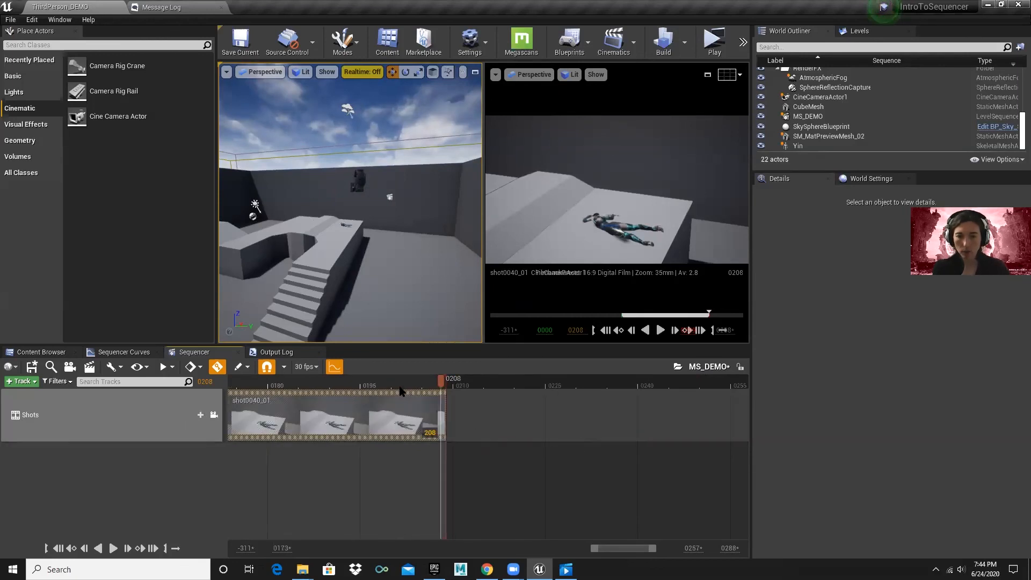
{"action": "left_click", "coordinate": [400, 387]}
{"action": "key", "text": "space"}
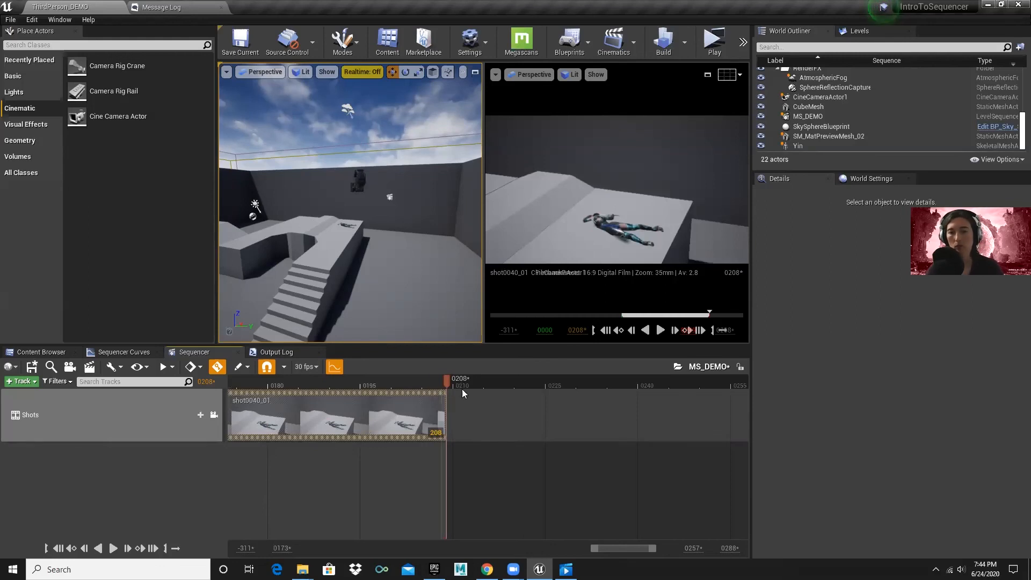
- Check the end of shot0040_01 up close and save all unsaved levels and assets
{"action": "scroll", "coordinate": [465, 394], "scroll_direction": "up", "scroll_amount": 5}
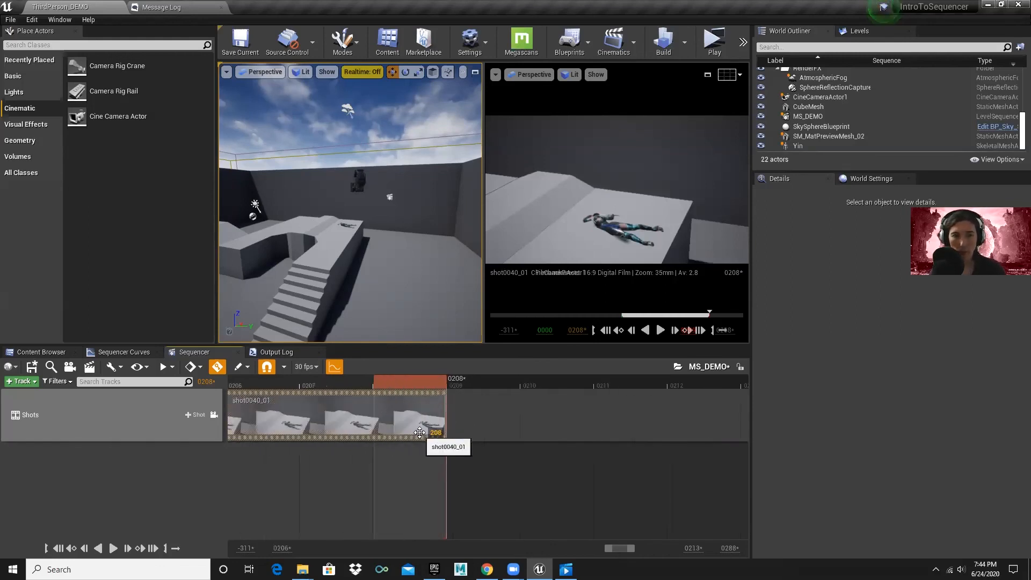
{"action": "left_click", "coordinate": [10, 19]}
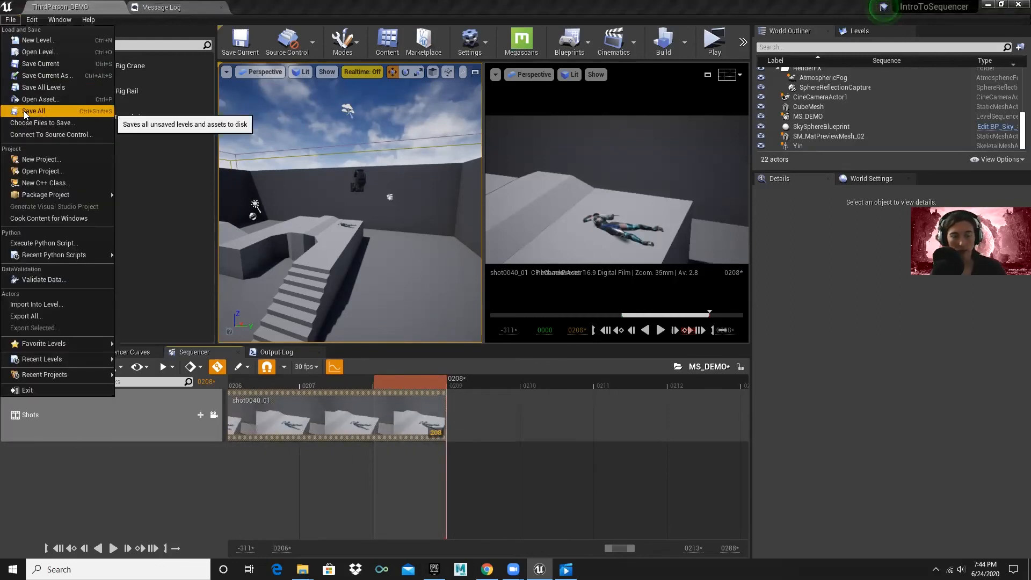
{"action": "left_click", "coordinate": [24, 111]}
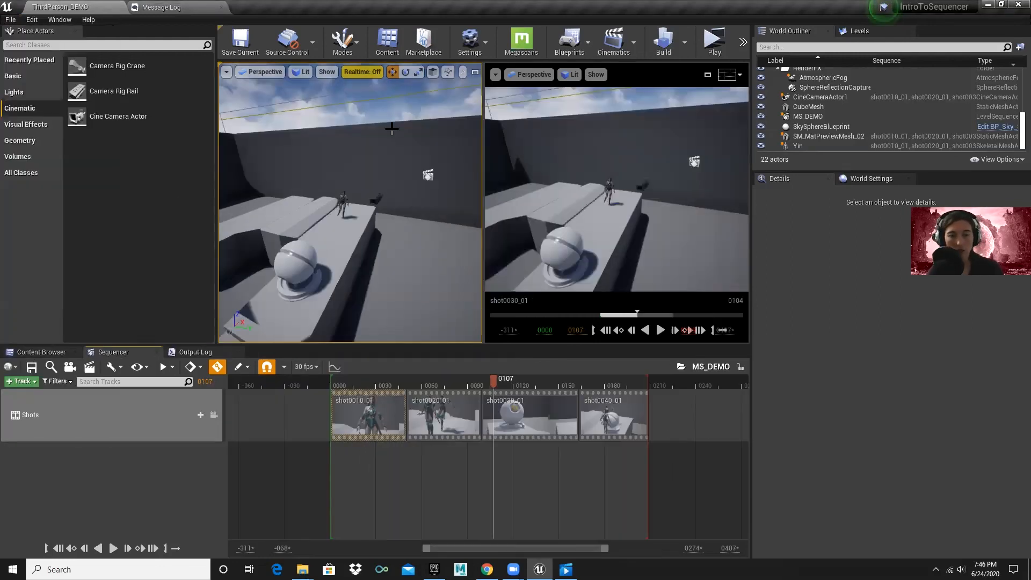
- Open the ThirdPersonExampleMap_Finished level from the Maps folder of ThirdPersonBP
{"action": "left_click", "coordinate": [23, 354]}
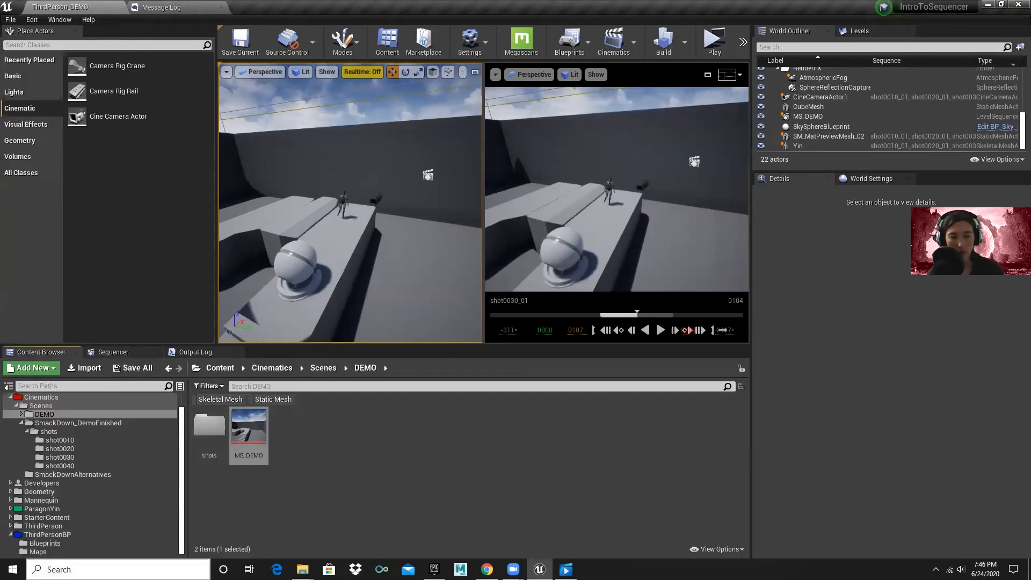
{"action": "left_click", "coordinate": [57, 551]}
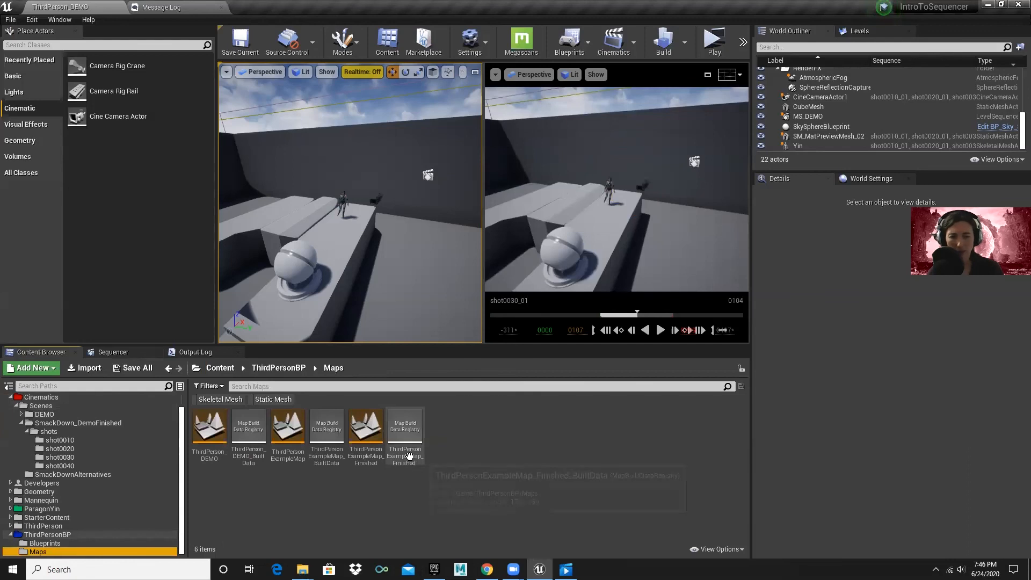
{"action": "double_click", "coordinate": [376, 426]}
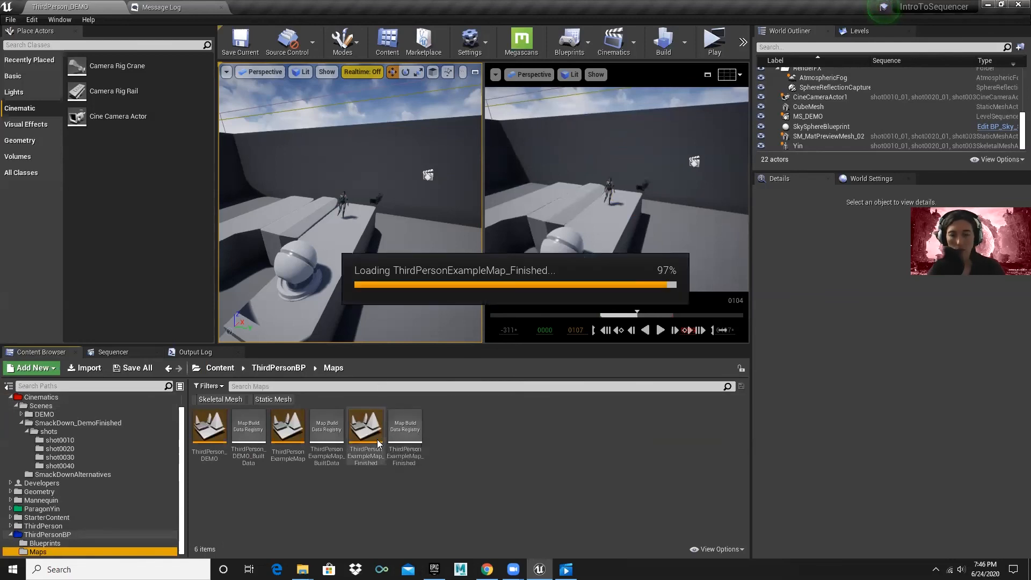
{"action": "left_click", "coordinate": [38, 353]}
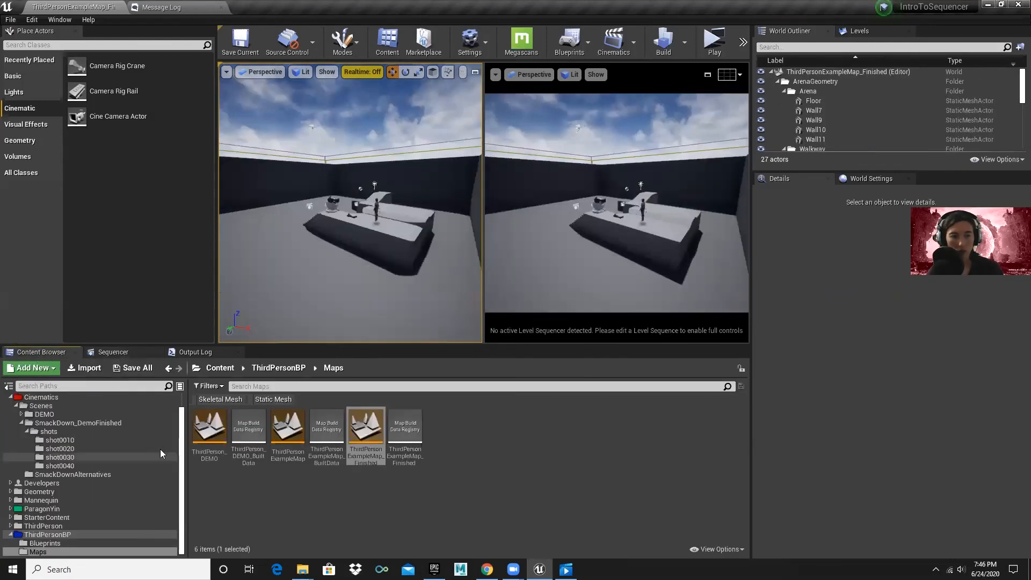
- Open the MS_SmackDown_Finished sequence from the SmackDown_DemoFinished scene folder
{"action": "left_click", "coordinate": [141, 424]}
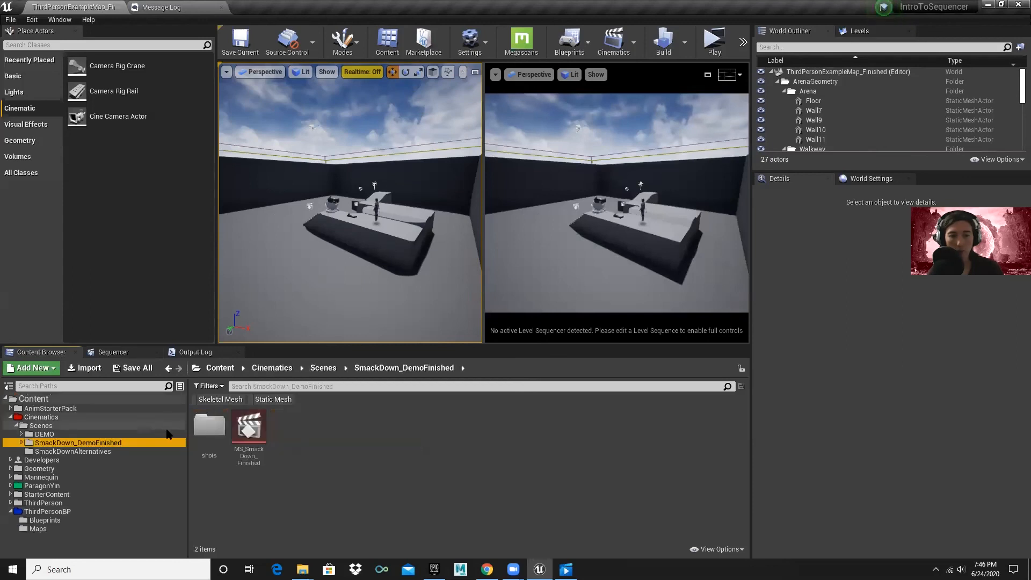
{"action": "double_click", "coordinate": [215, 427]}
{"action": "double_click", "coordinate": [215, 427]}
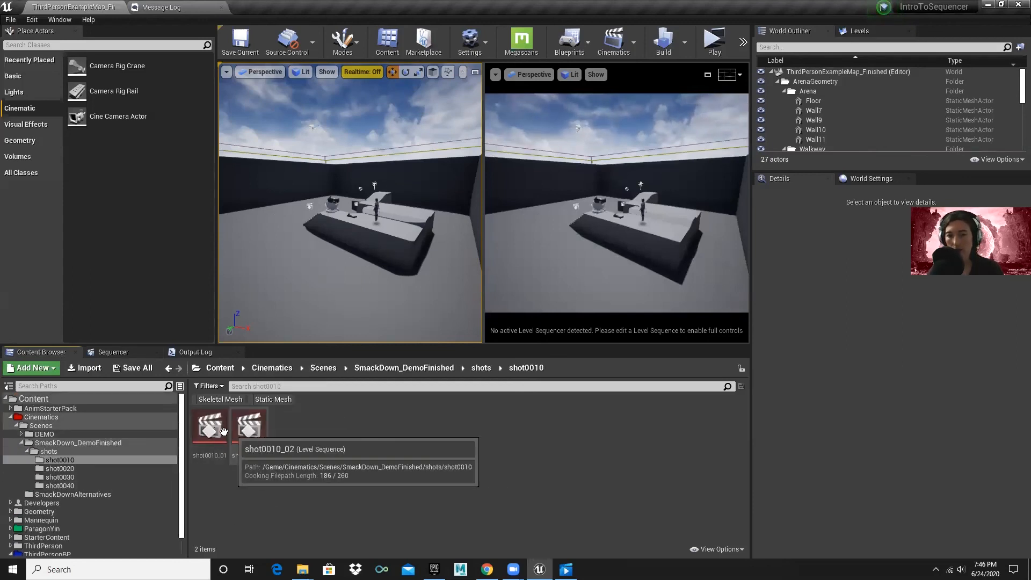
{"action": "left_click", "coordinate": [106, 444]}
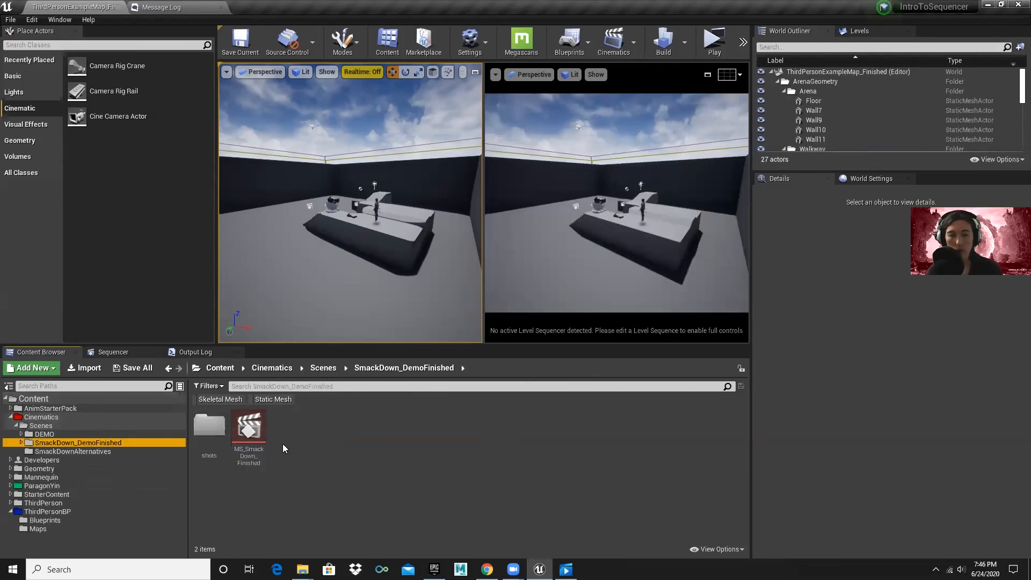
{"action": "double_click", "coordinate": [257, 437]}
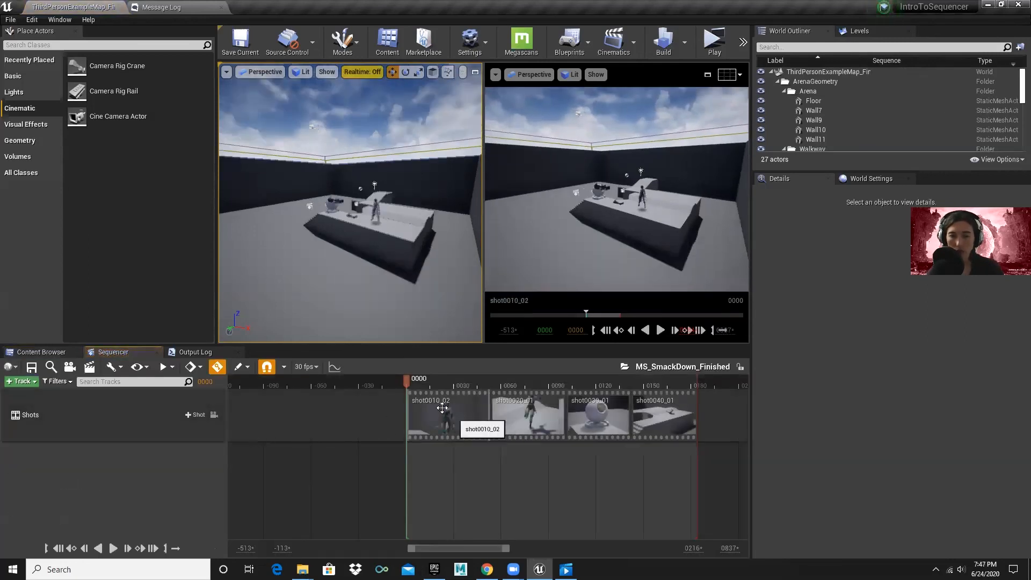
- Switch the first shot, shot0010_02, to Take 1 and play the sequence into the second shot
{"action": "left_click", "coordinate": [466, 430]}
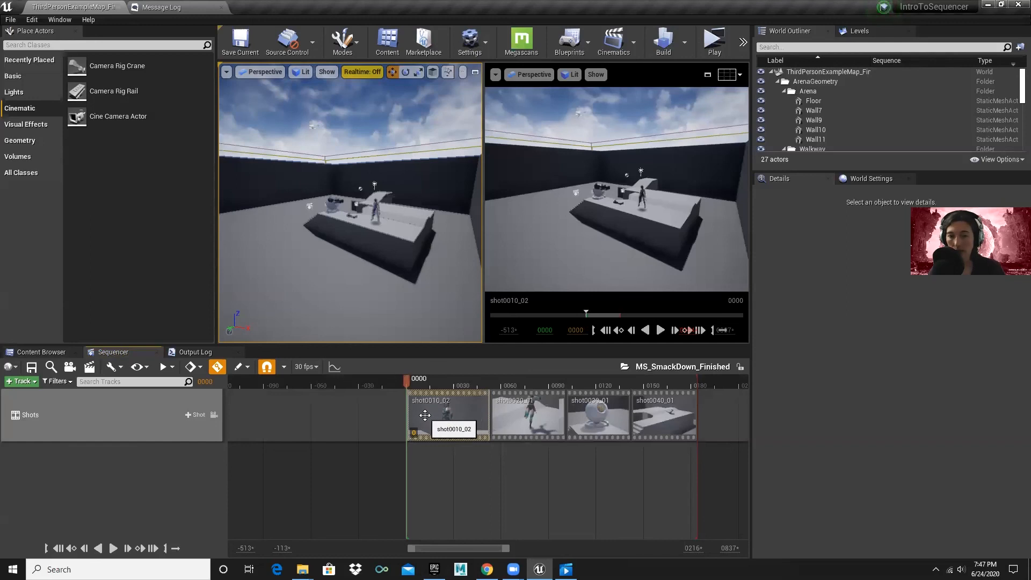
{"action": "right_click", "coordinate": [425, 415]}
{"action": "mouse_move", "coordinate": [478, 349]}
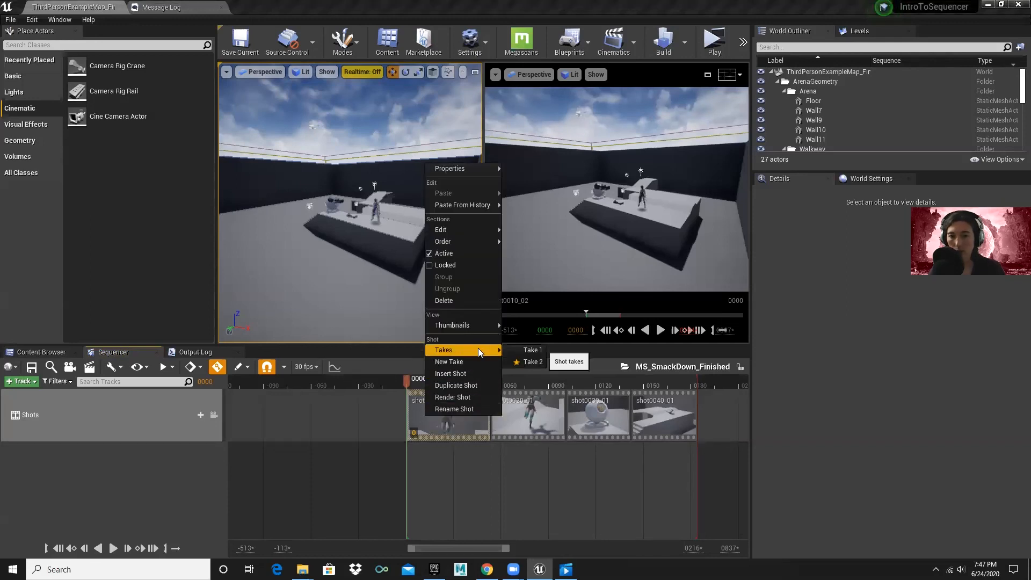
{"action": "left_click", "coordinate": [525, 351]}
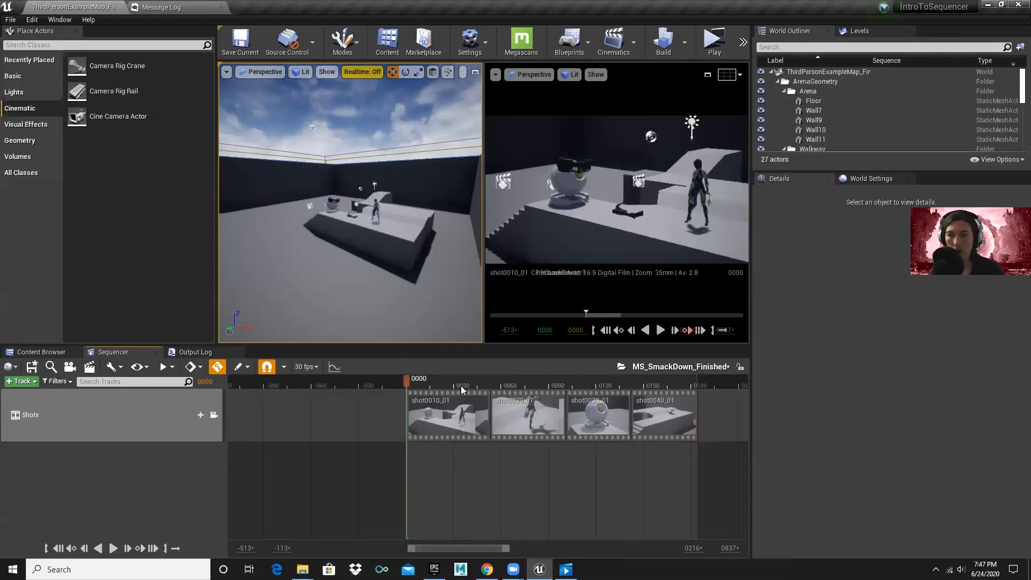
{"action": "key", "text": "space"}
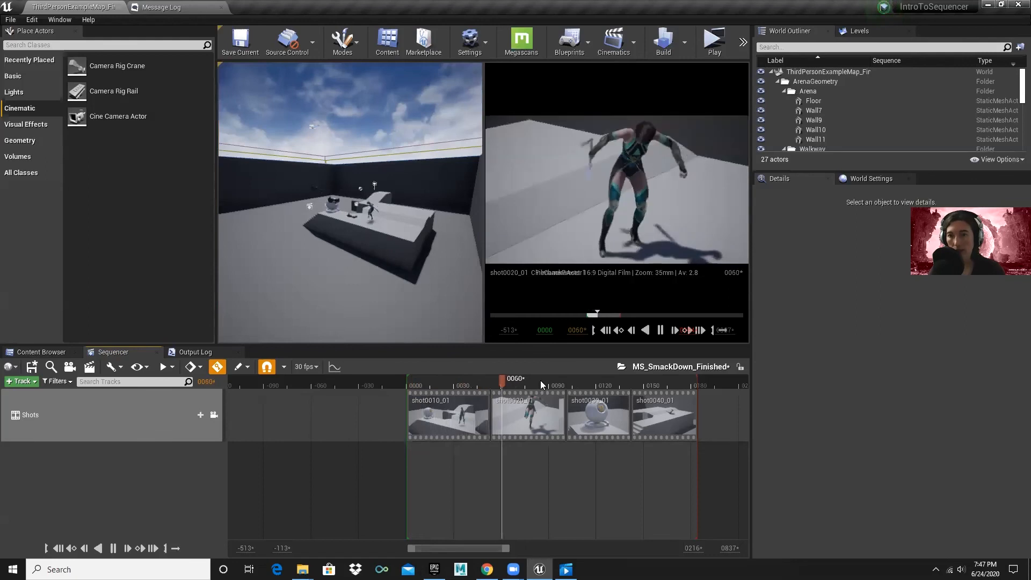
{"action": "left_click", "coordinate": [442, 384]}
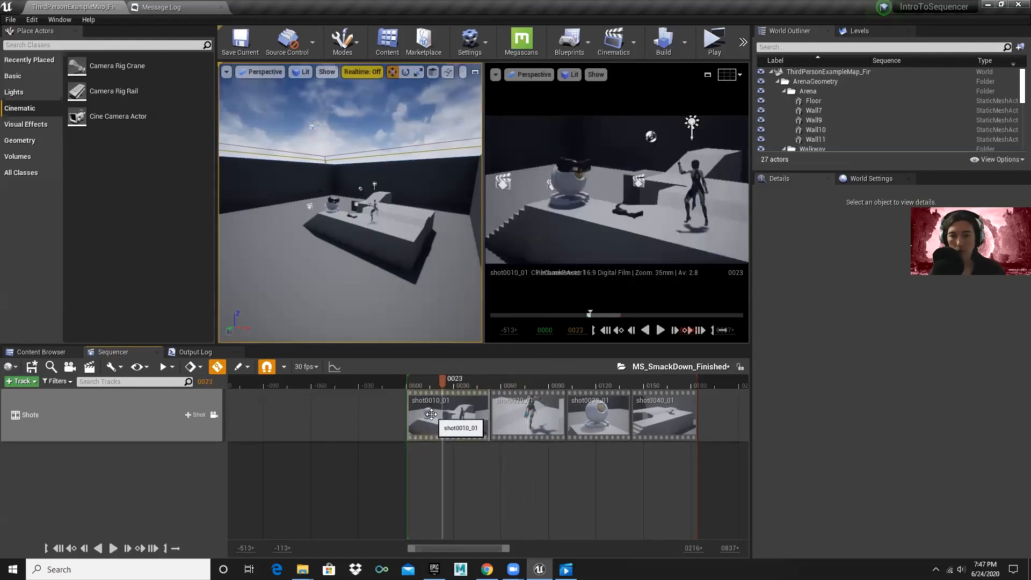
- Compare the first shot's takes by switching it to Take 2 and back to Take 1
{"action": "right_click", "coordinate": [431, 414]}
{"action": "mouse_move", "coordinate": [468, 349]}
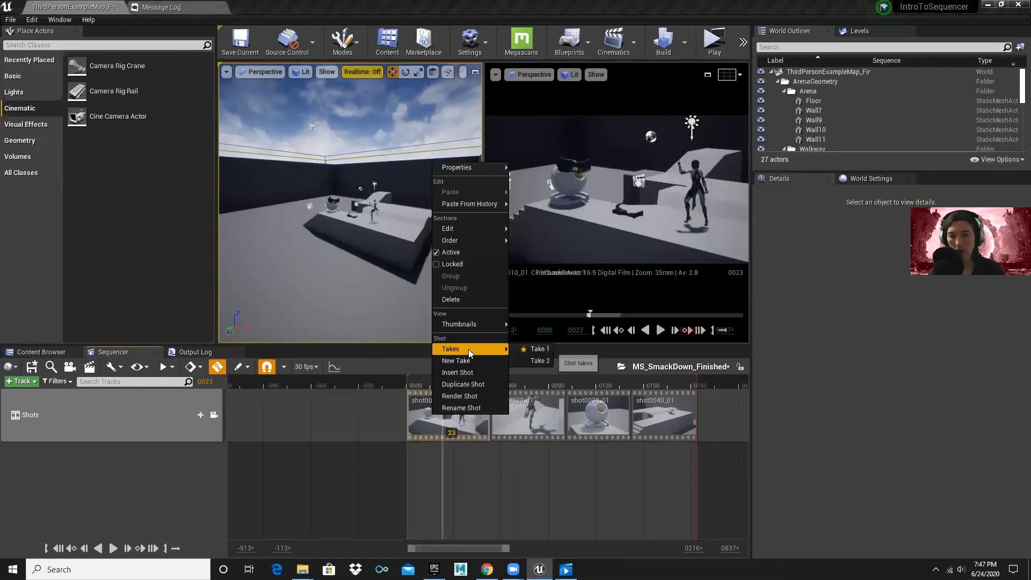
{"action": "left_click", "coordinate": [539, 361]}
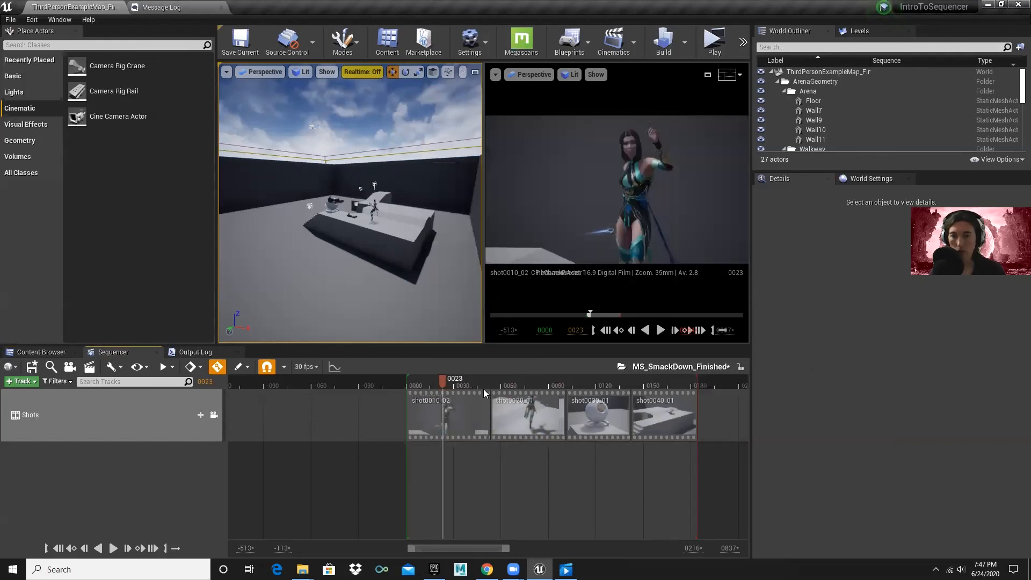
{"action": "right_click", "coordinate": [456, 408]}
{"action": "mouse_move", "coordinate": [472, 338]}
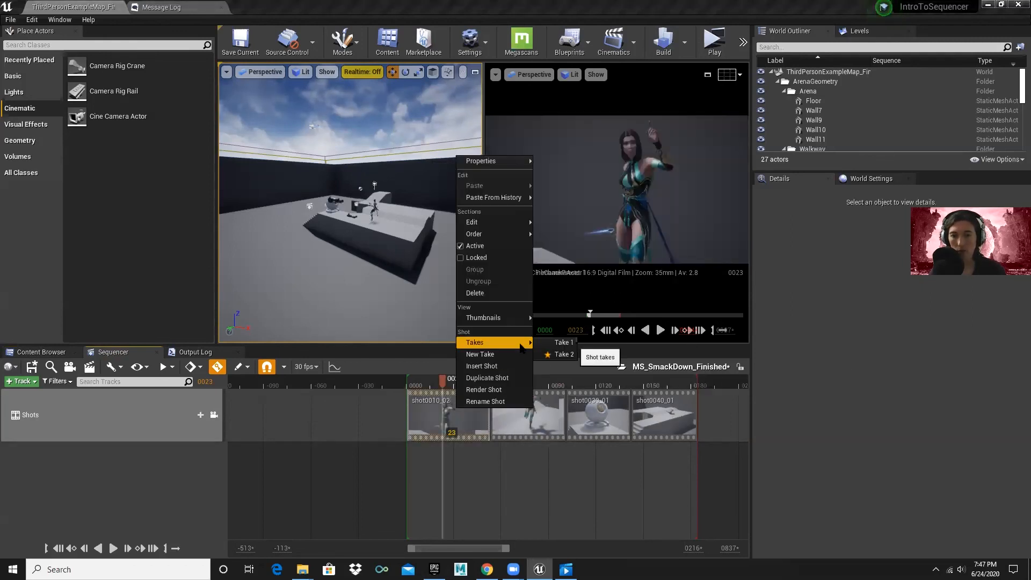
{"action": "left_click", "coordinate": [551, 343]}
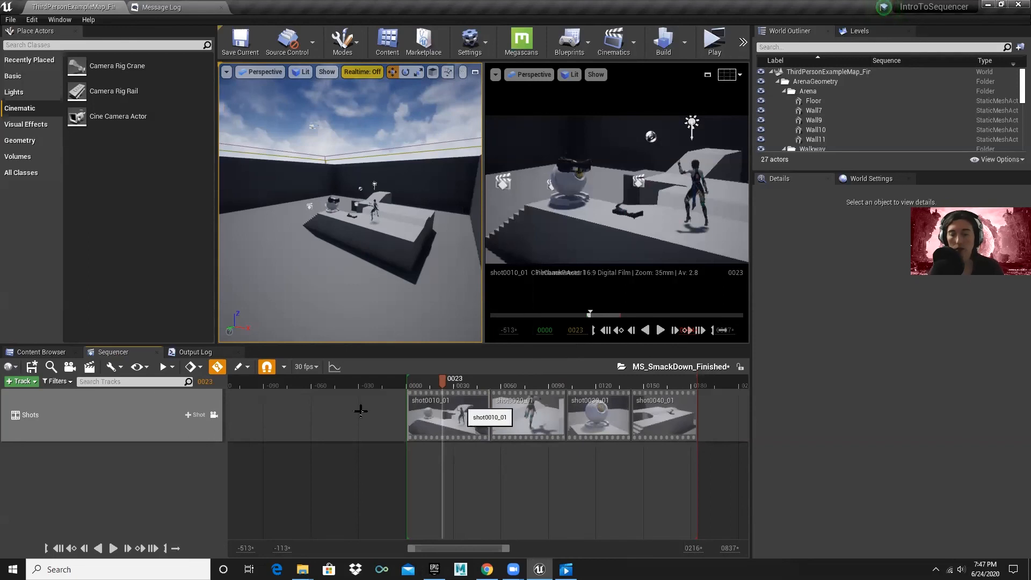
{"action": "left_click", "coordinate": [469, 408]}
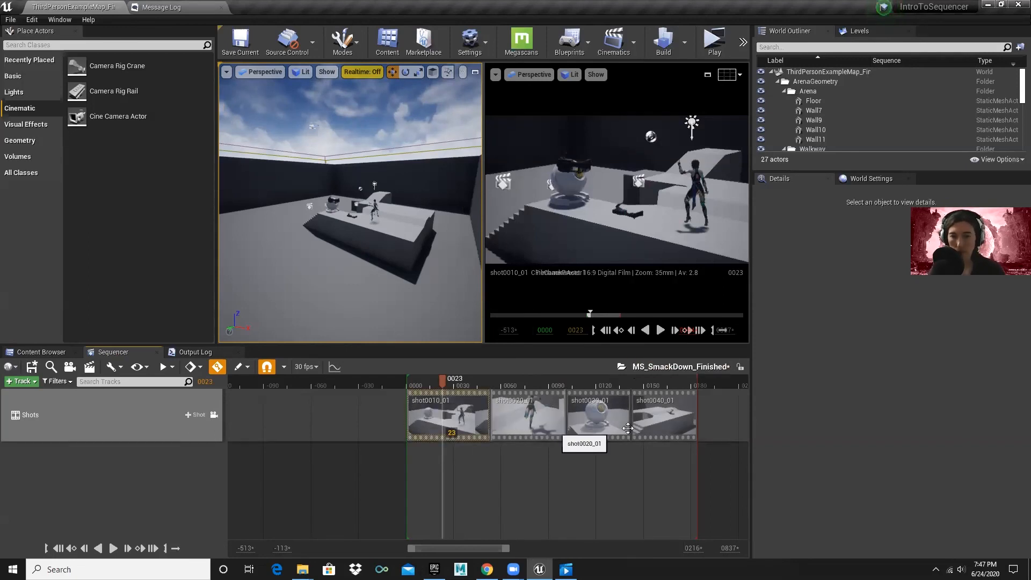
- Open shot0030_01 and its subscene shot0030_sub01, and select the first six yaw keys of SM_MatPreviewMesh_02
{"action": "left_click", "coordinate": [585, 413]}
{"action": "double_click", "coordinate": [585, 413]}
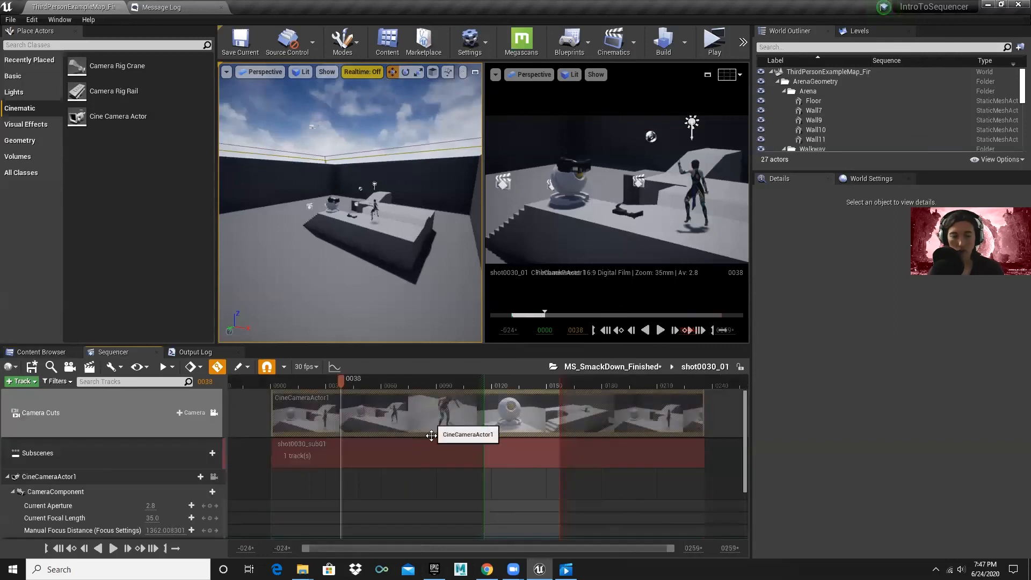
{"action": "double_click", "coordinate": [509, 450]}
{"action": "left_click_drag", "start_coordinate": [318, 470], "coordinate": [428, 505]}
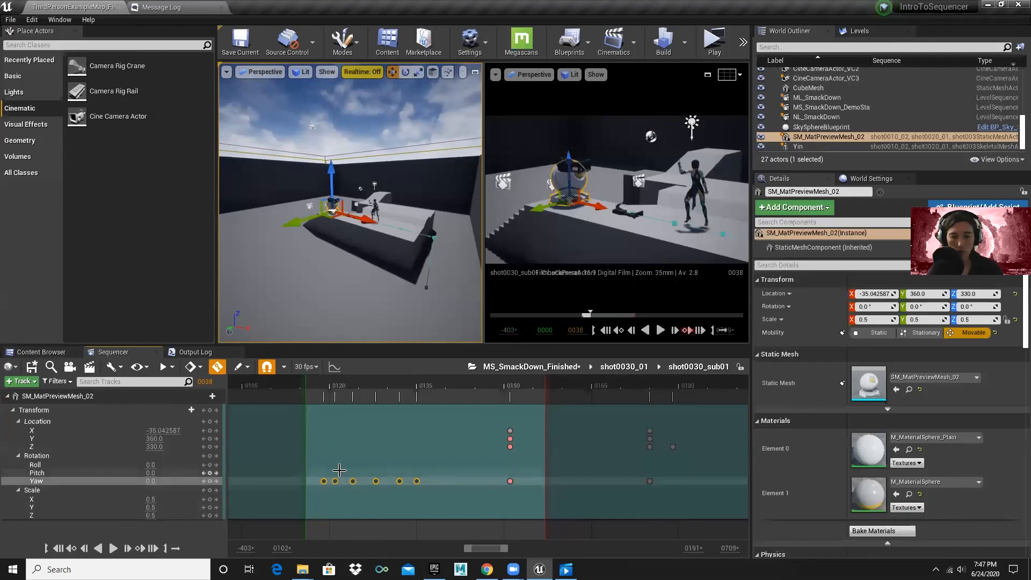
- Show the yaw rotation curve of SM_MatPreviewMesh_02 in the curve editor and frame its first six keys
{"action": "left_click", "coordinate": [335, 366]}
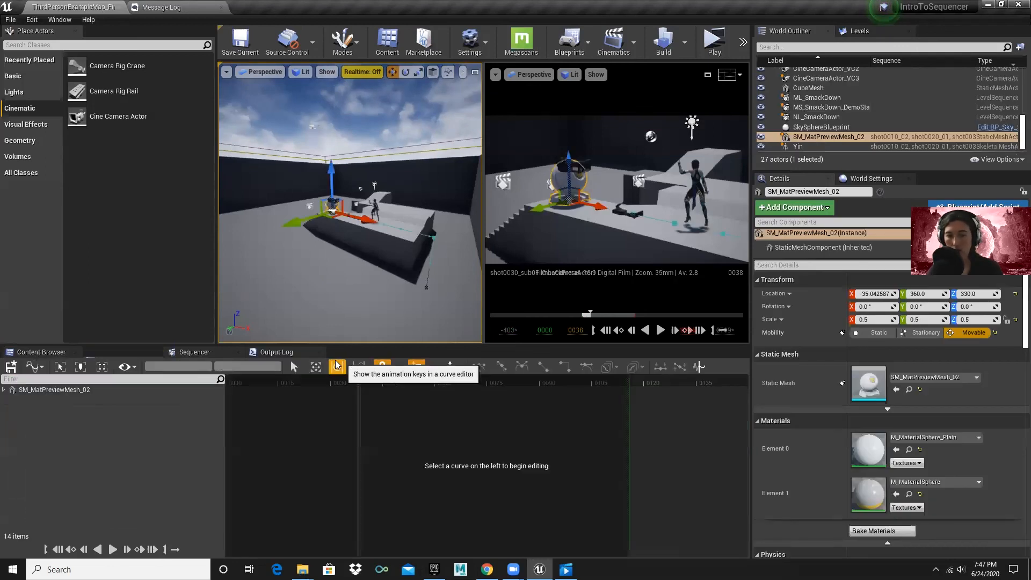
{"action": "left_click", "coordinate": [8, 401]}
{"action": "left_click", "coordinate": [14, 426]}
{"action": "left_click", "coordinate": [33, 460]}
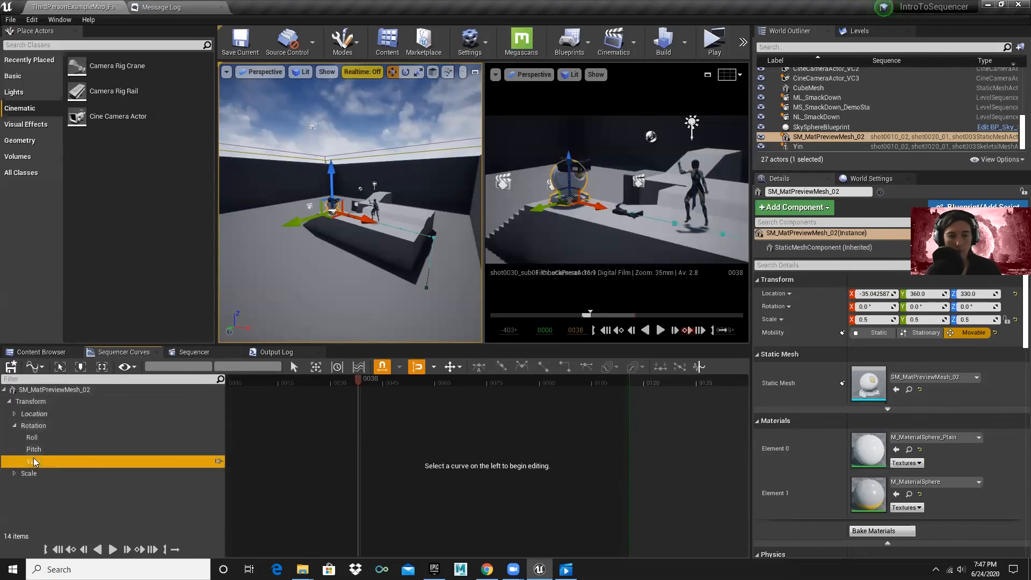
{"action": "left_click_drag", "start_coordinate": [441, 434], "coordinate": [308, 398]}
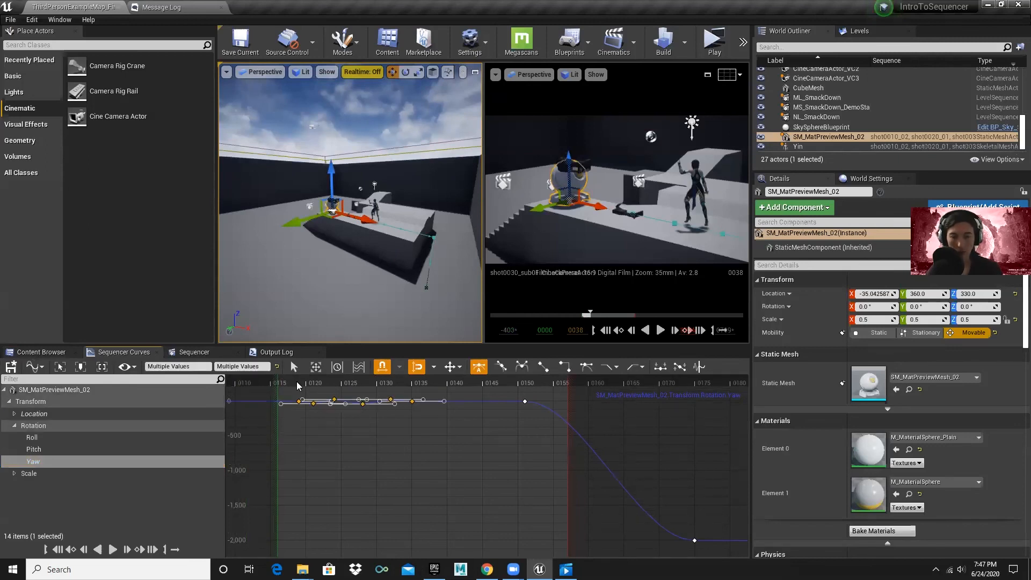
{"action": "key", "text": "f"}
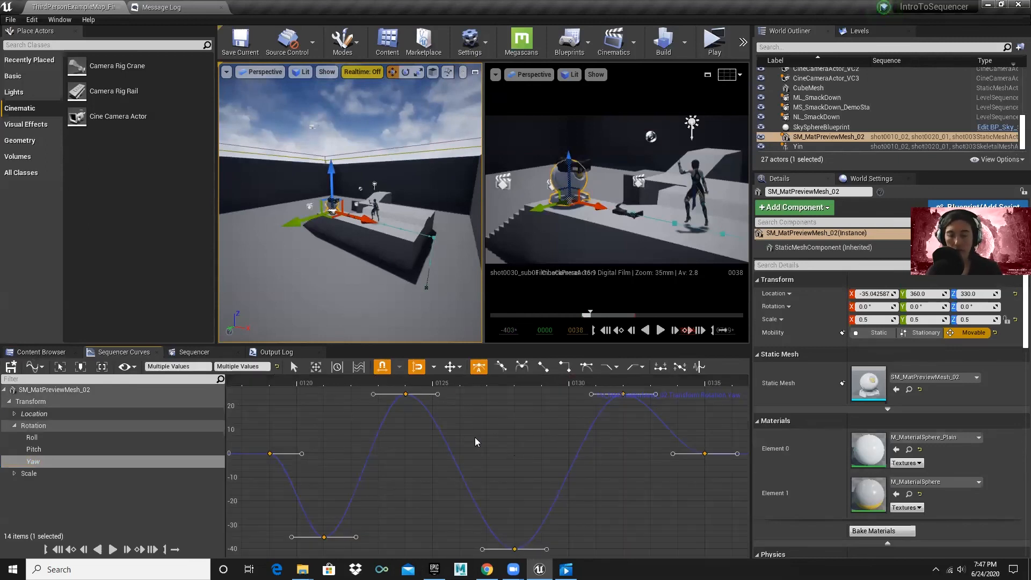
{"action": "scroll", "coordinate": [475, 437], "scroll_direction": "down", "scroll_amount": 3}
{"action": "left_click", "coordinate": [490, 450]}
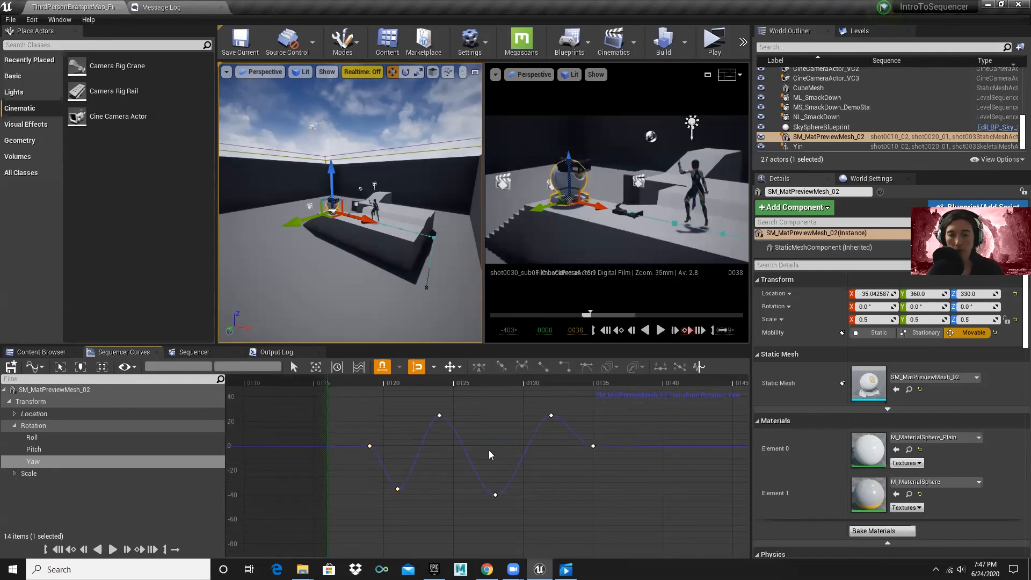
- Select the six oscillating yaw keys on the curve and set their interpolation to Linear
{"action": "scroll", "coordinate": [475, 436], "scroll_direction": "down", "scroll_amount": 1}
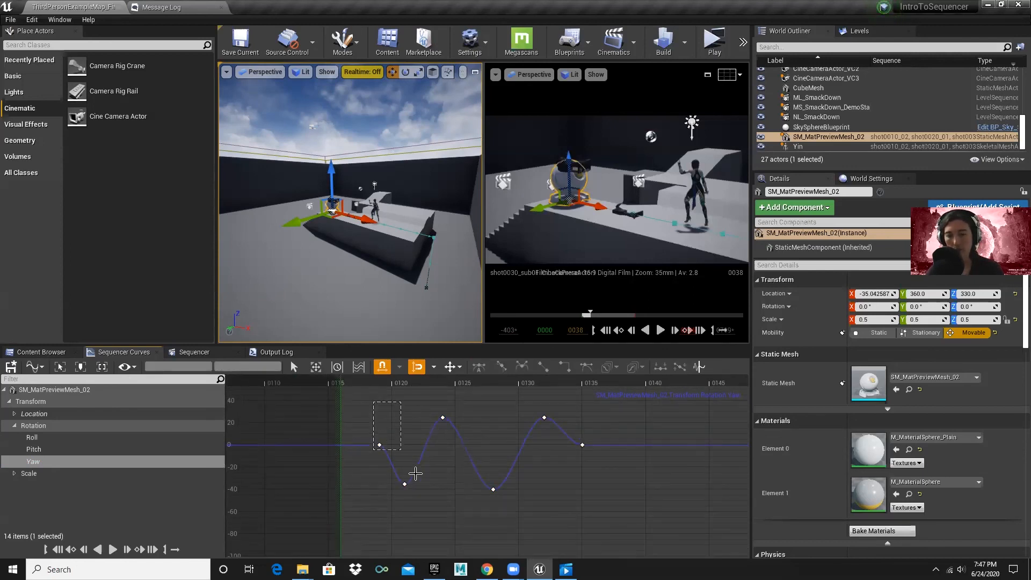
{"action": "left_click_drag", "start_coordinate": [615, 538], "coordinate": [602, 526]}
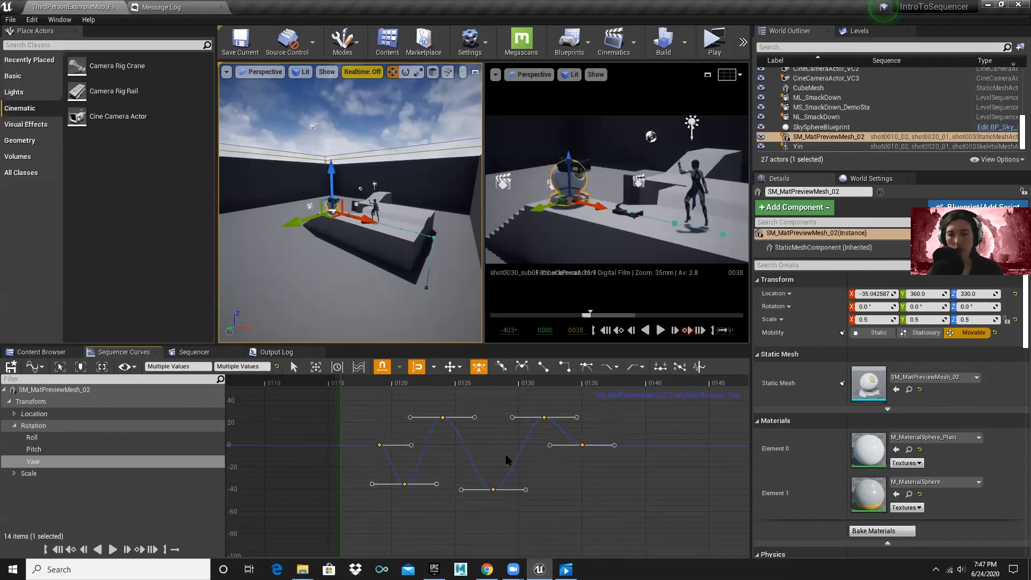
{"action": "right_click", "coordinate": [441, 421]}
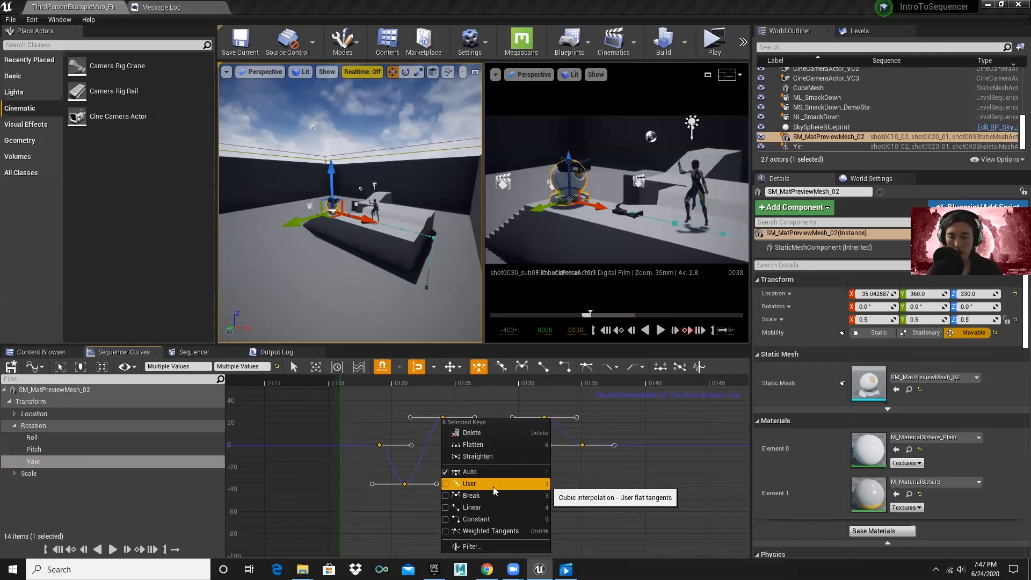
{"action": "left_click", "coordinate": [476, 508]}
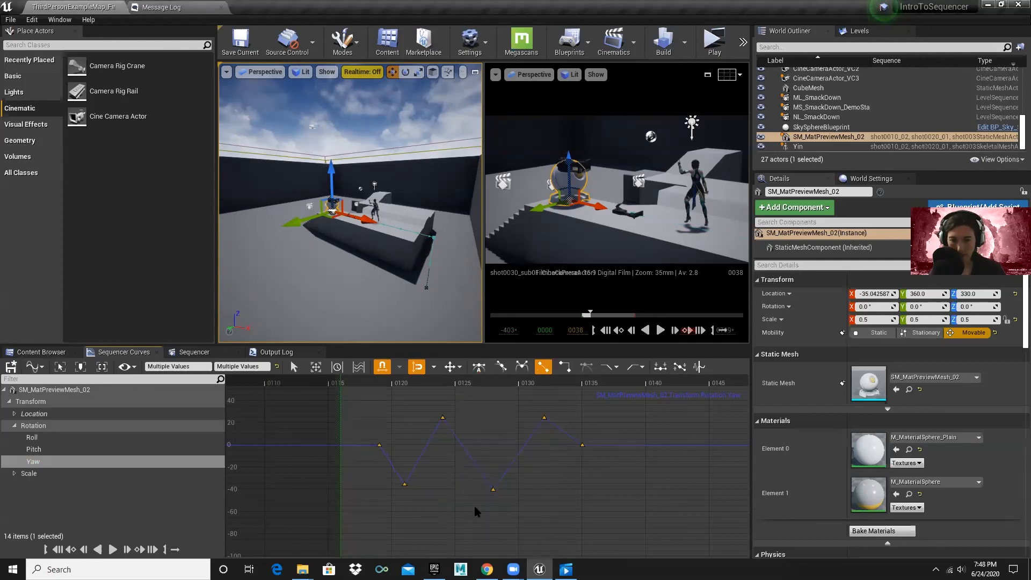
- Play and scrub through the yaw keys to check the preview mesh's shake with linear interpolation
{"action": "left_click", "coordinate": [348, 380]}
{"action": "key", "text": "space"}
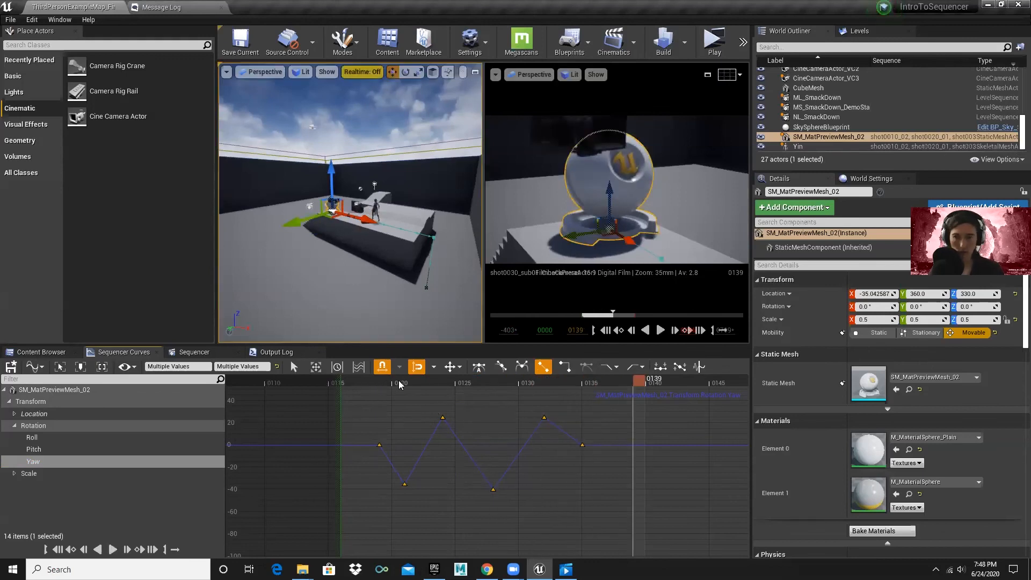
{"action": "left_click", "coordinate": [368, 381]}
{"action": "left_click_drag", "start_coordinate": [372, 382], "coordinate": [537, 382]}
{"action": "left_click_drag", "start_coordinate": [466, 386], "coordinate": [423, 400]}
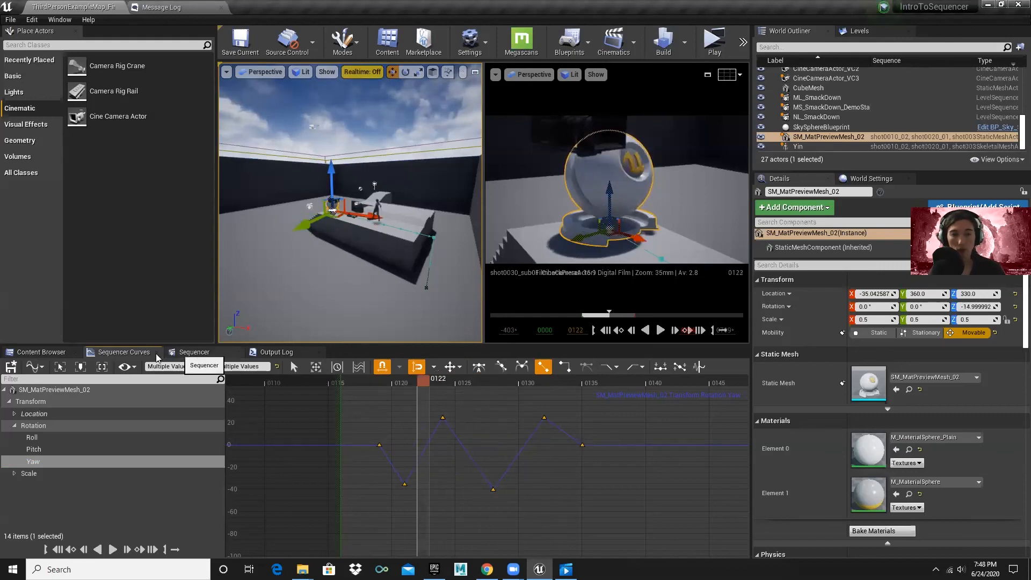
- In Sequencer, switch the six selected yaw keys to Cubic (Auto) interpolation and back to Linear
{"action": "left_click", "coordinate": [183, 351]}
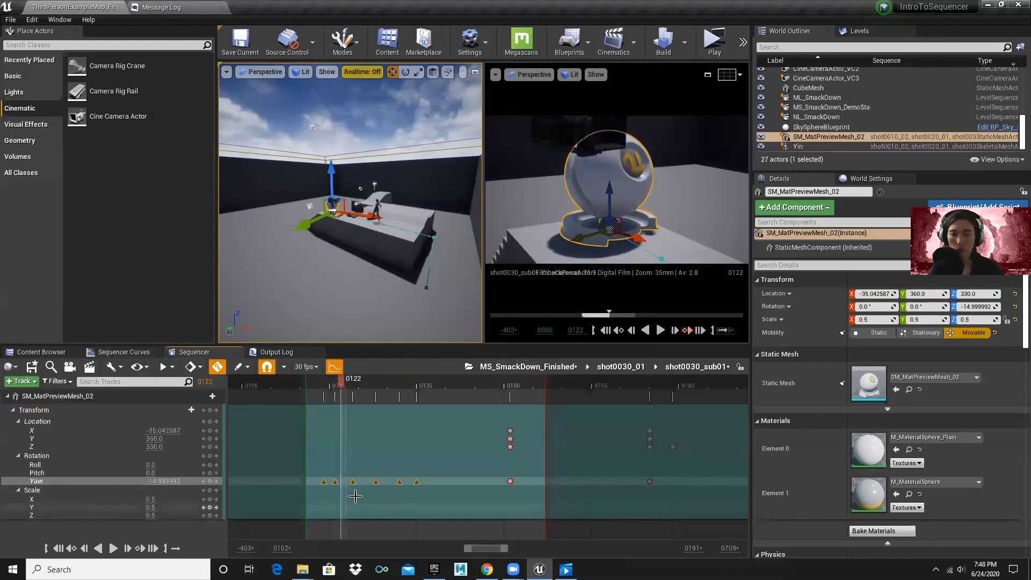
{"action": "right_click", "coordinate": [334, 481]}
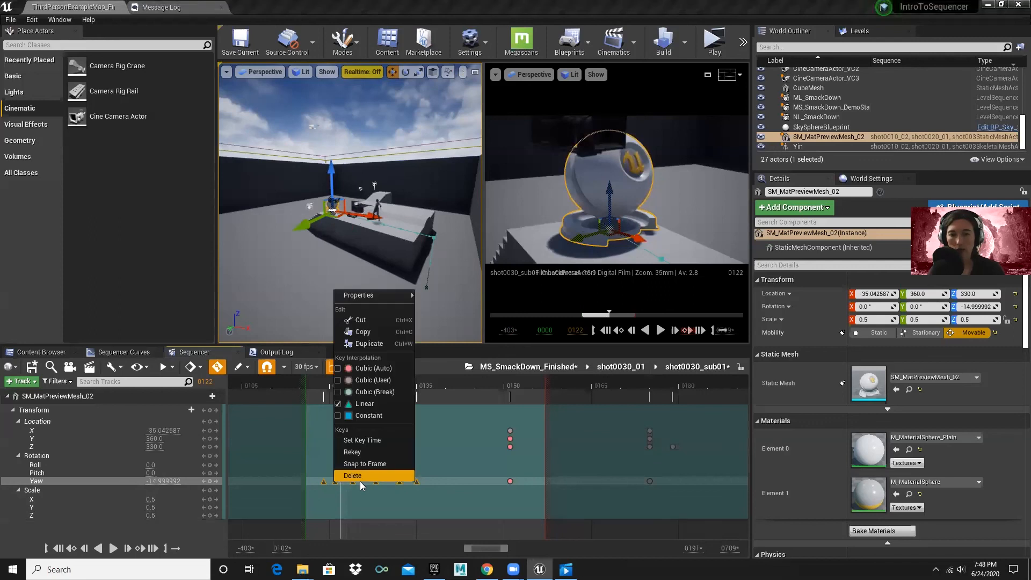
{"action": "left_click", "coordinate": [367, 369]}
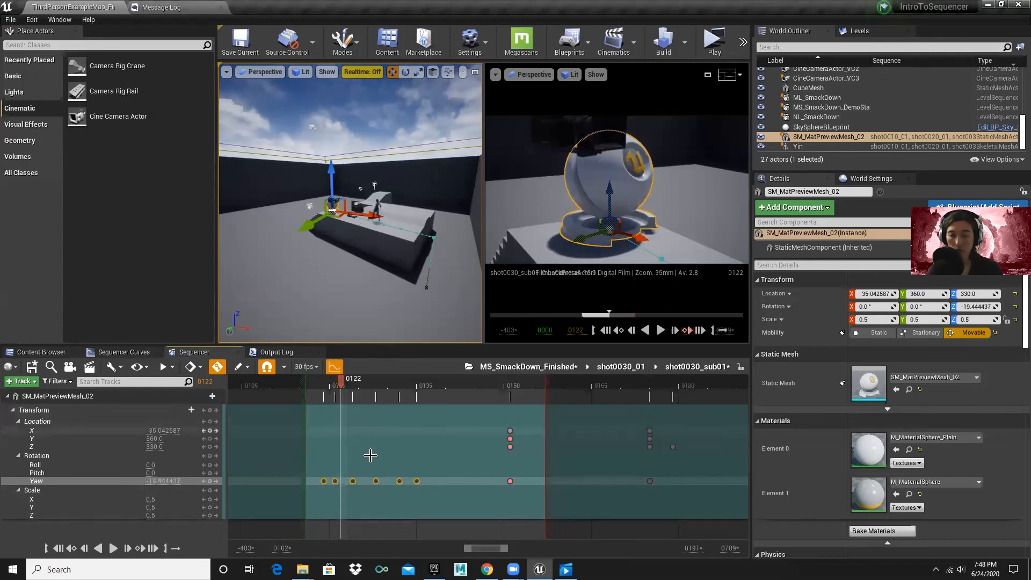
{"action": "right_click", "coordinate": [353, 480]}
{"action": "left_click", "coordinate": [391, 403]}
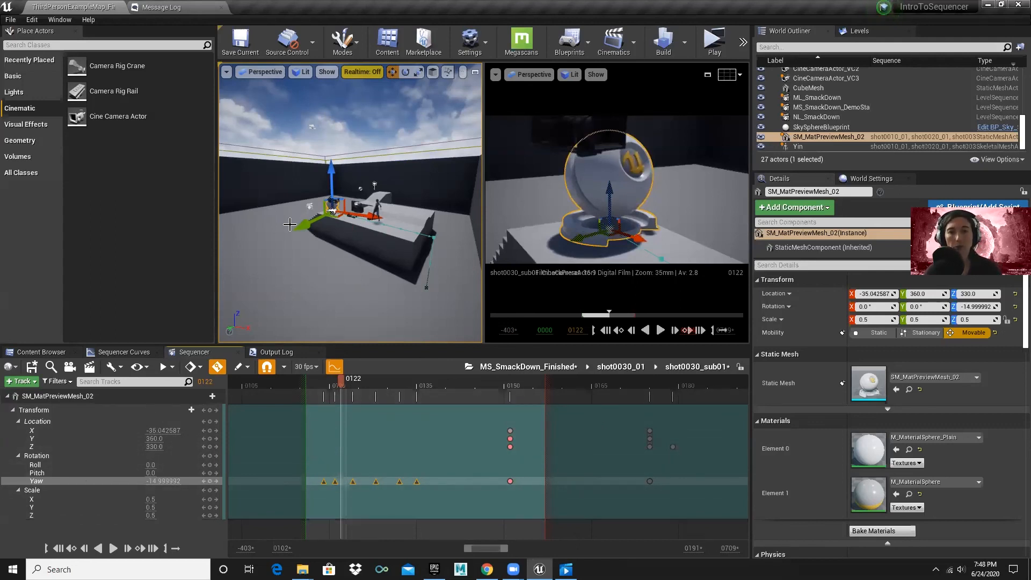
- Return to the MS_SmackDown_Finished sequence, move the playhead into the second shot and open shot0020_01
{"action": "scroll", "coordinate": [341, 195], "scroll_direction": "up", "scroll_amount": 5}
{"action": "mouse_move", "coordinate": [339, 204]}
{"action": "right_mouse_down"}
{"action": "mouse_move", "coordinate": [314, 206]}
{"action": "mouse_move", "coordinate": [336, 215]}
{"action": "right_mouse_up"}
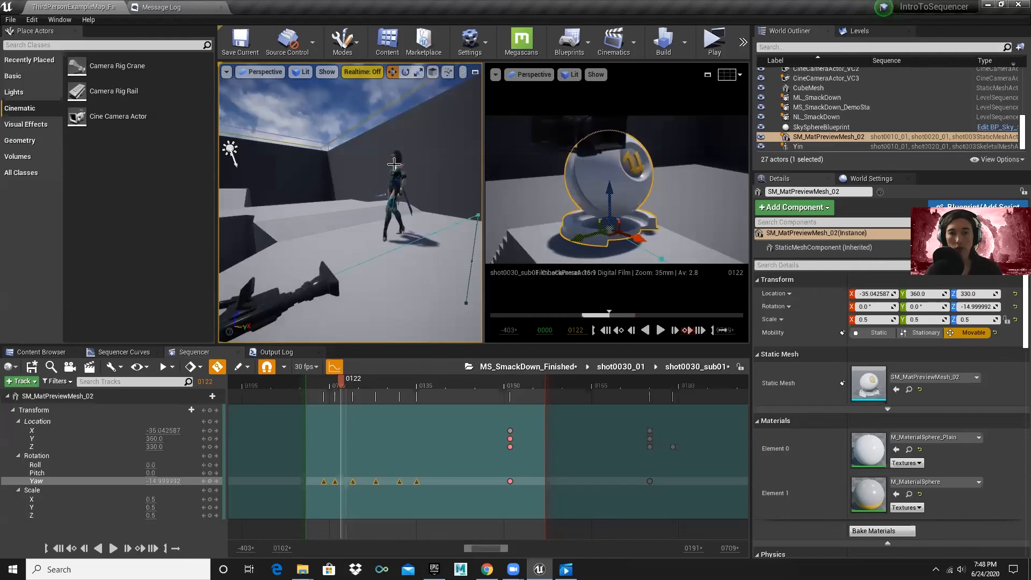
{"action": "left_click", "coordinate": [374, 222]}
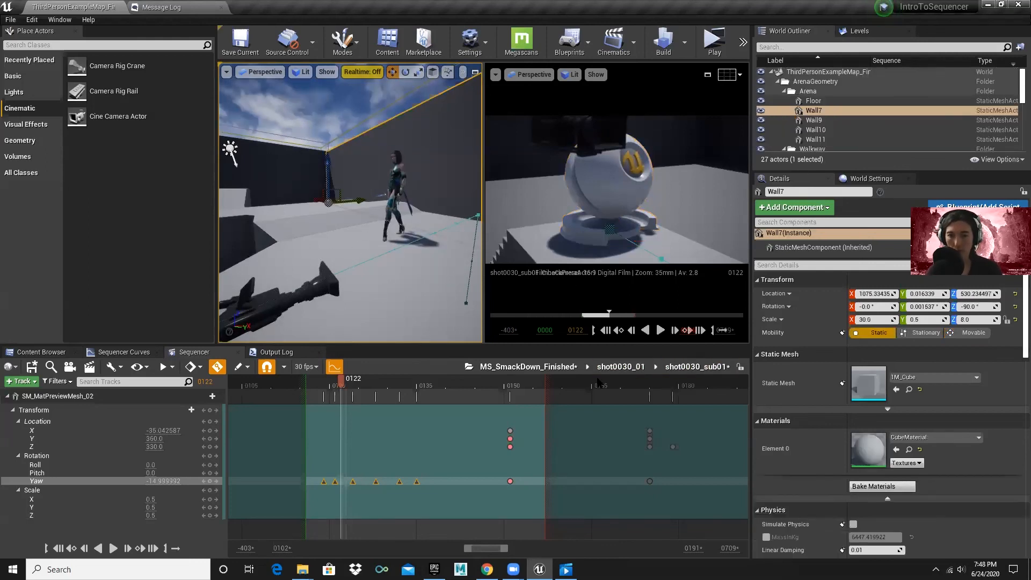
{"action": "left_click", "coordinate": [529, 369]}
{"action": "left_click_drag", "start_coordinate": [575, 379], "coordinate": [514, 381]}
{"action": "double_click", "coordinate": [529, 411]}
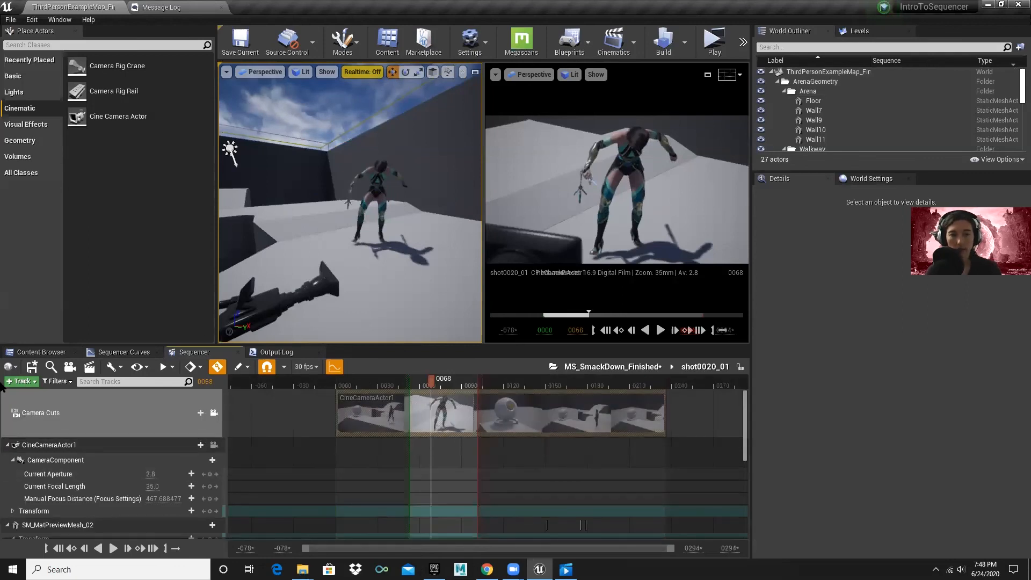
- Place a basic Cube actor on the platform floor at Yin's feet
{"action": "left_click", "coordinate": [32, 73]}
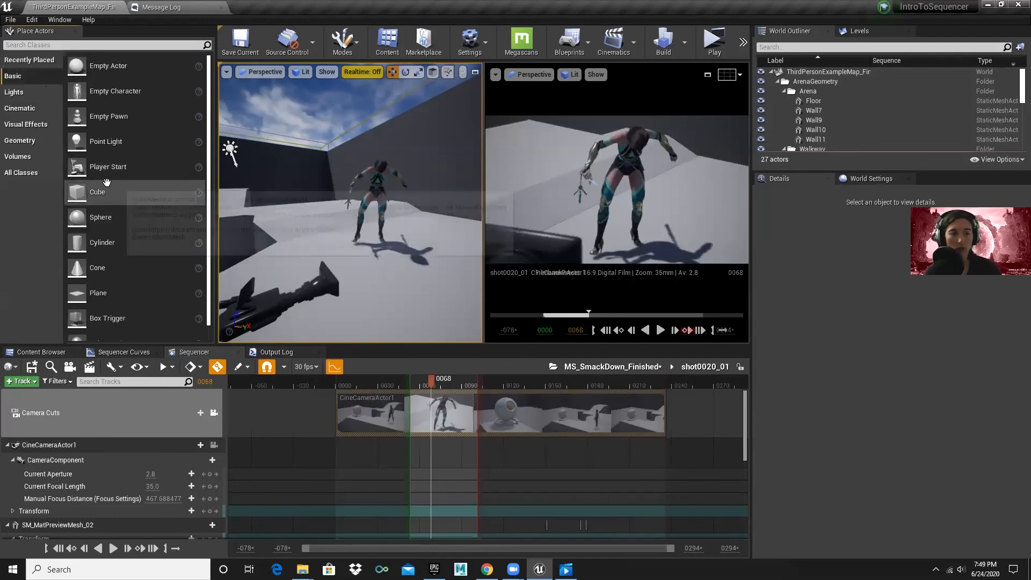
{"action": "left_click", "coordinate": [162, 195]}
{"action": "left_click_drag", "start_coordinate": [162, 194], "coordinate": [359, 249]}
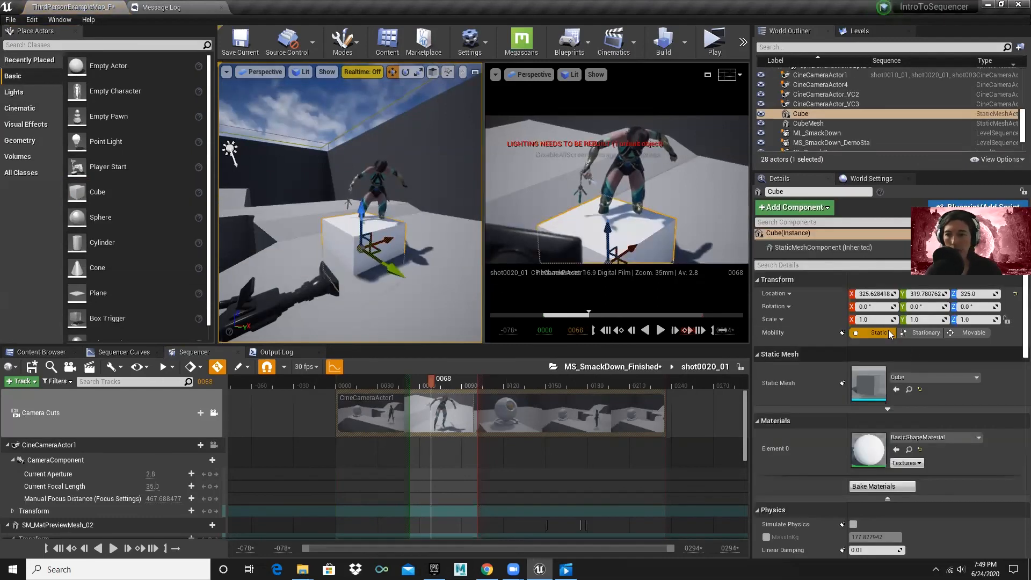
- Scale the cube to 0.1 on the X, Y and Z axes
{"action": "left_click", "coordinate": [884, 320]}
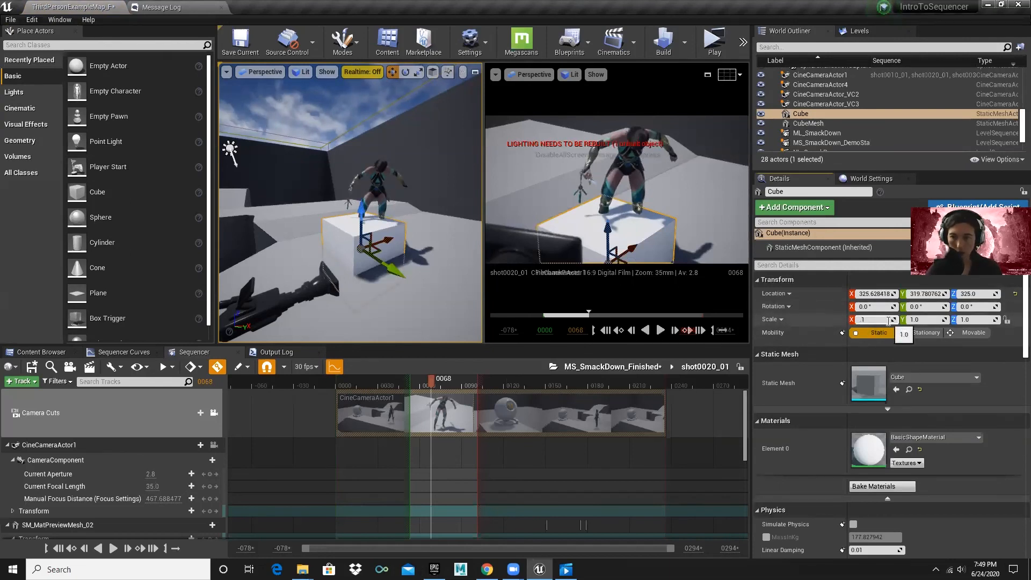
{"action": "key", "text": "Tab"}
{"action": "key", "text": "Tab"}
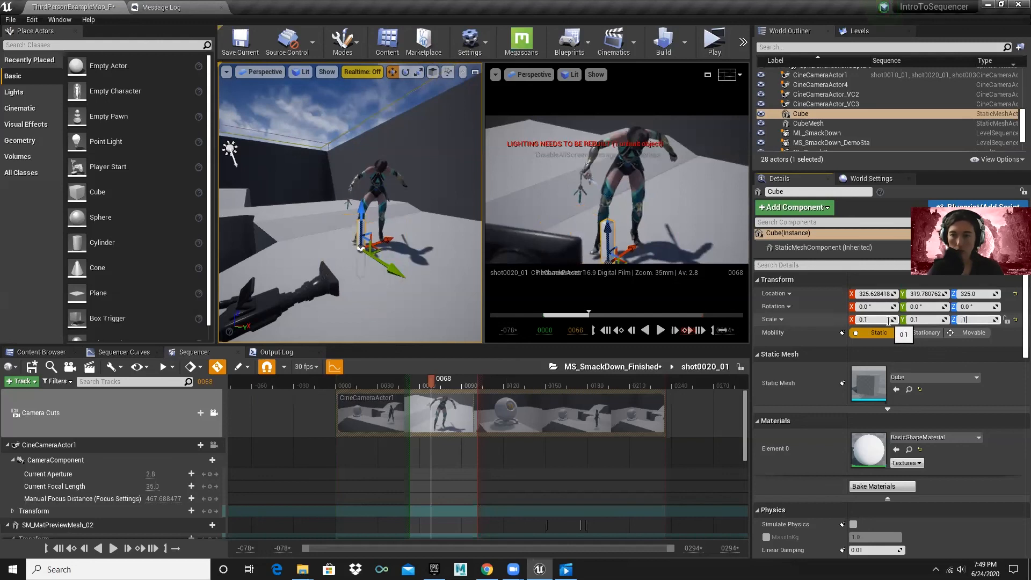
{"action": "type", "text": ".1"}
{"action": "key", "text": "Return"}
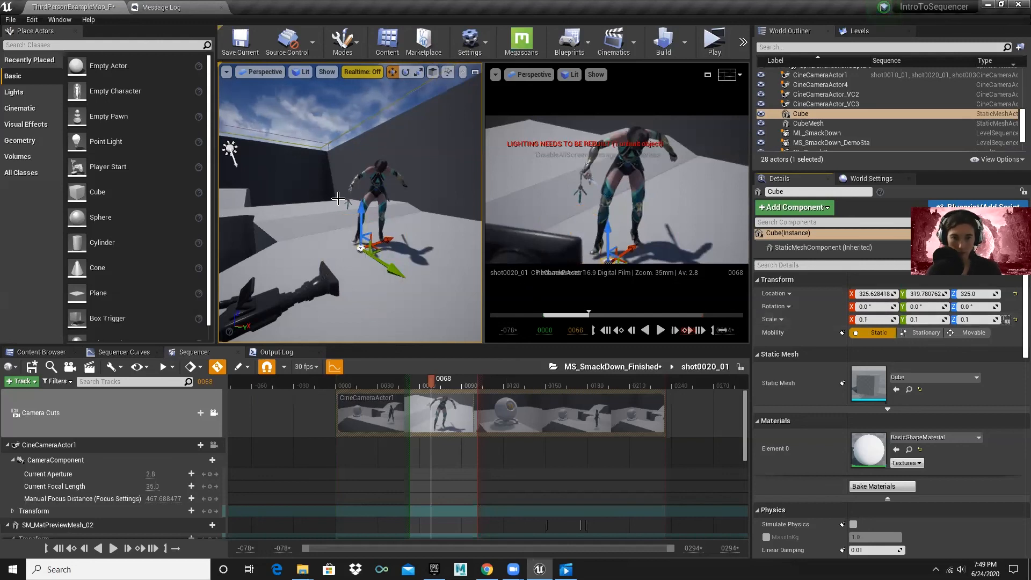
- Move the cube beside Yin's foot, to about Y 308.4 and Z 334.9
{"action": "scroll", "coordinate": [338, 199], "scroll_direction": "up", "scroll_amount": 3}
{"action": "left_click_drag", "start_coordinate": [368, 243], "coordinate": [369, 235]}
{"action": "left_click_drag", "start_coordinate": [405, 304], "coordinate": [393, 297]}
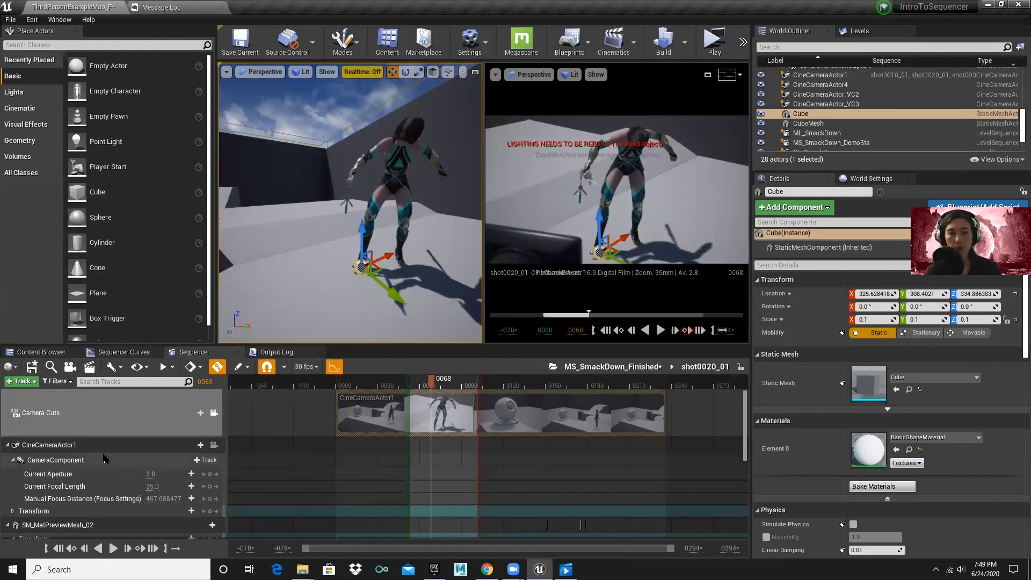
- Add the Cube actor to the shot0020_01 sequence and convert it to a spawnable
{"action": "left_click", "coordinate": [22, 381]}
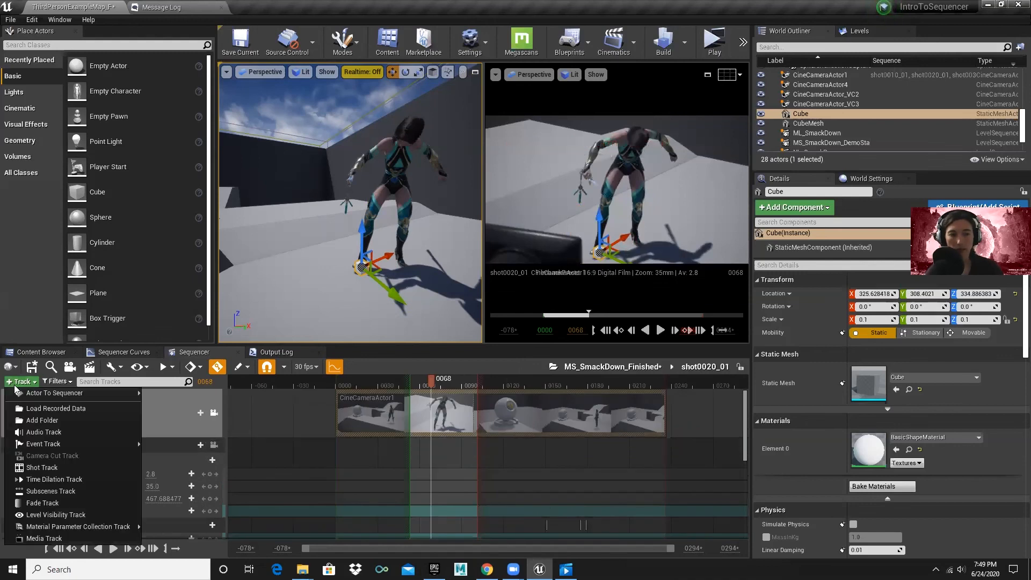
{"action": "mouse_move", "coordinate": [62, 397]}
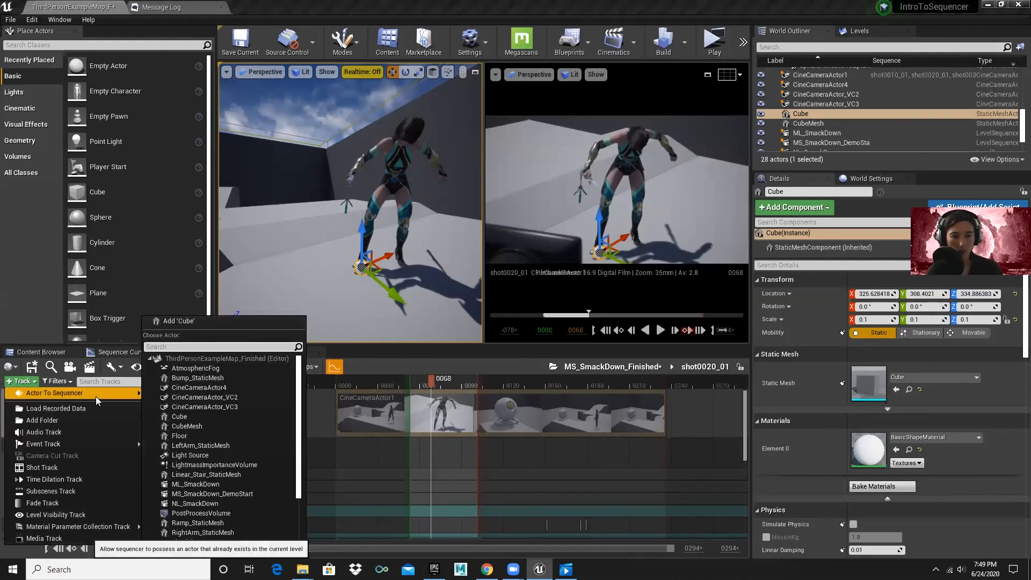
{"action": "left_click", "coordinate": [179, 321]}
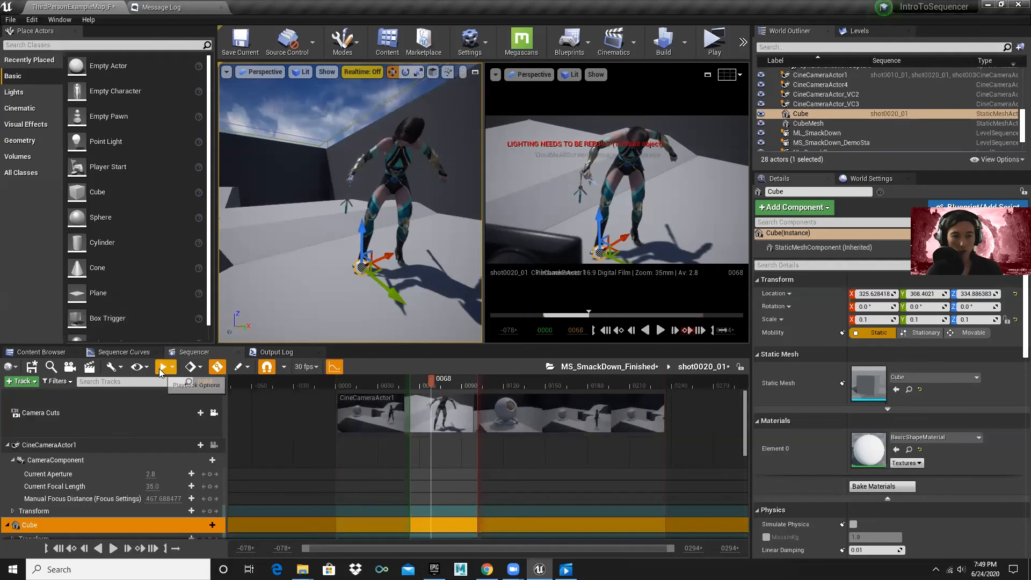
{"action": "scroll", "coordinate": [145, 443], "scroll_direction": "down", "scroll_amount": 2}
{"action": "right_click", "coordinate": [64, 470]}
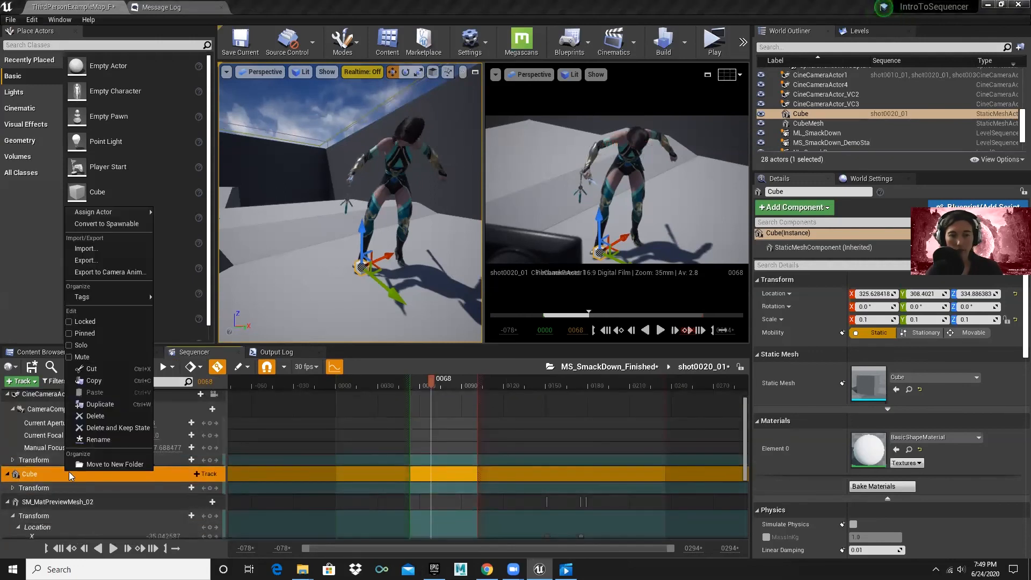
{"action": "left_click", "coordinate": [113, 226]}
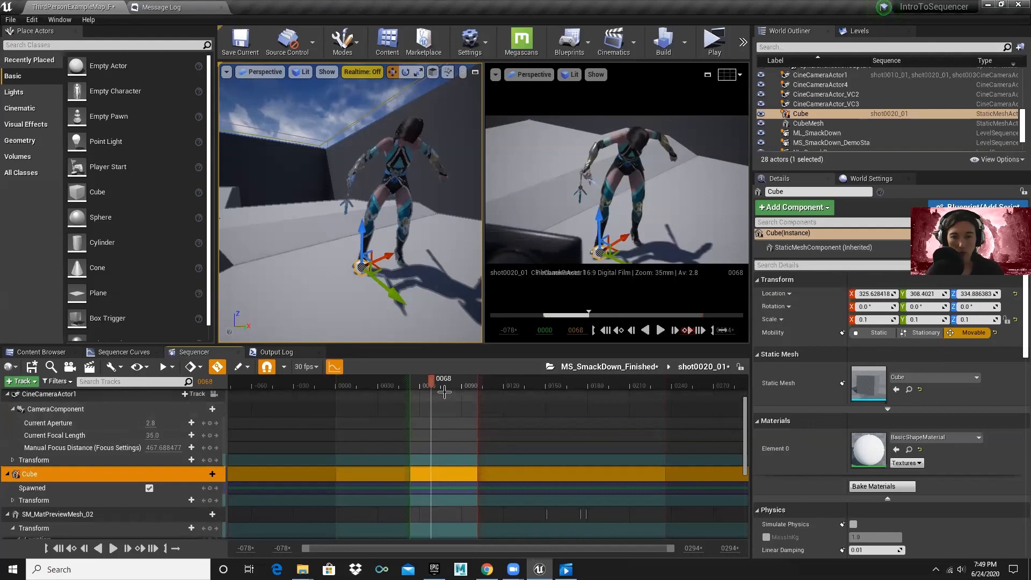
- Scrub inside and outside the shot0020_01 range to check when the spawnable cube exists in the level
{"action": "mouse_move", "coordinate": [430, 382]}
{"action": "left_mouse_down"}
{"action": "mouse_move", "coordinate": [392, 382]}
{"action": "mouse_move", "coordinate": [425, 382]}
{"action": "left_mouse_up"}
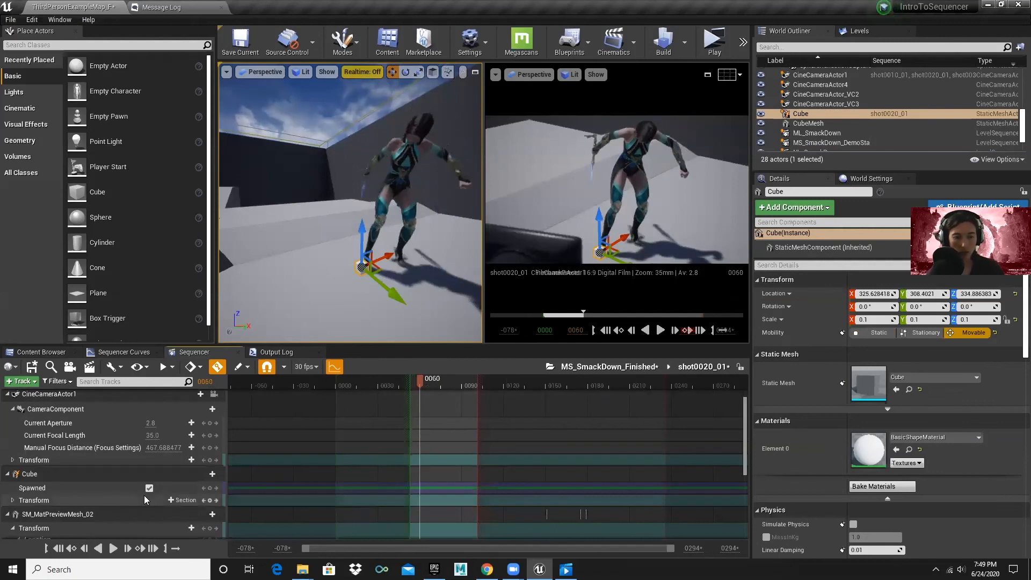
{"action": "scroll", "coordinate": [413, 442], "scroll_direction": "down", "scroll_amount": 3, "text": "ctrl"}
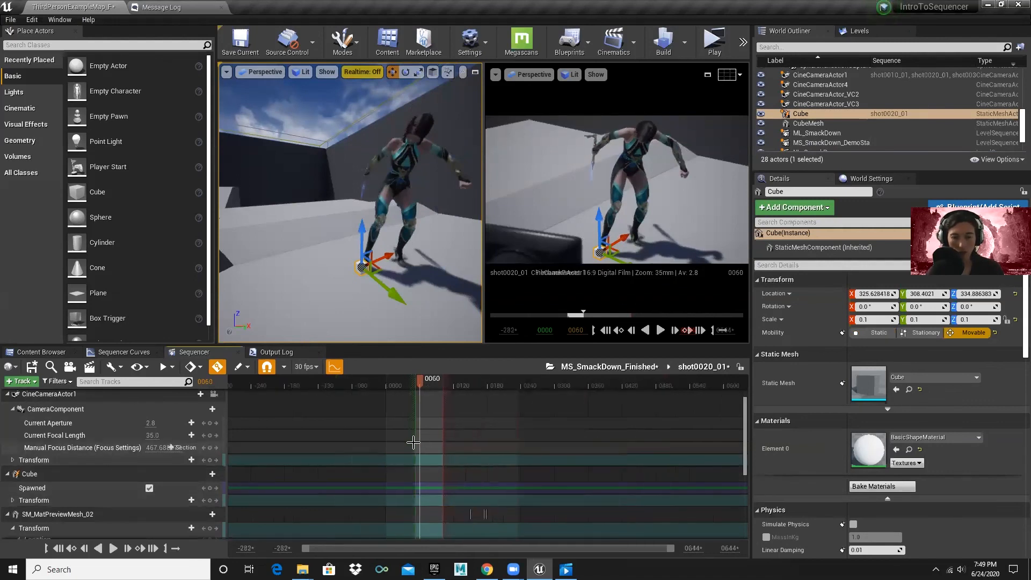
{"action": "scroll", "coordinate": [419, 447], "scroll_direction": "up", "scroll_amount": 3, "text": "ctrl"}
{"action": "left_click_drag", "start_coordinate": [378, 383], "coordinate": [421, 382]}
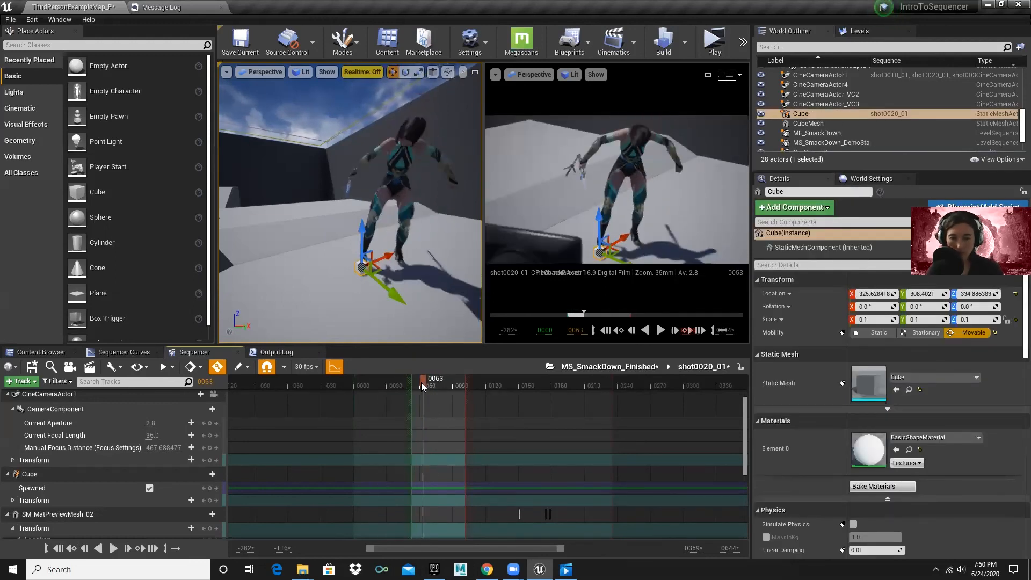
{"action": "key", "text": "Up"}
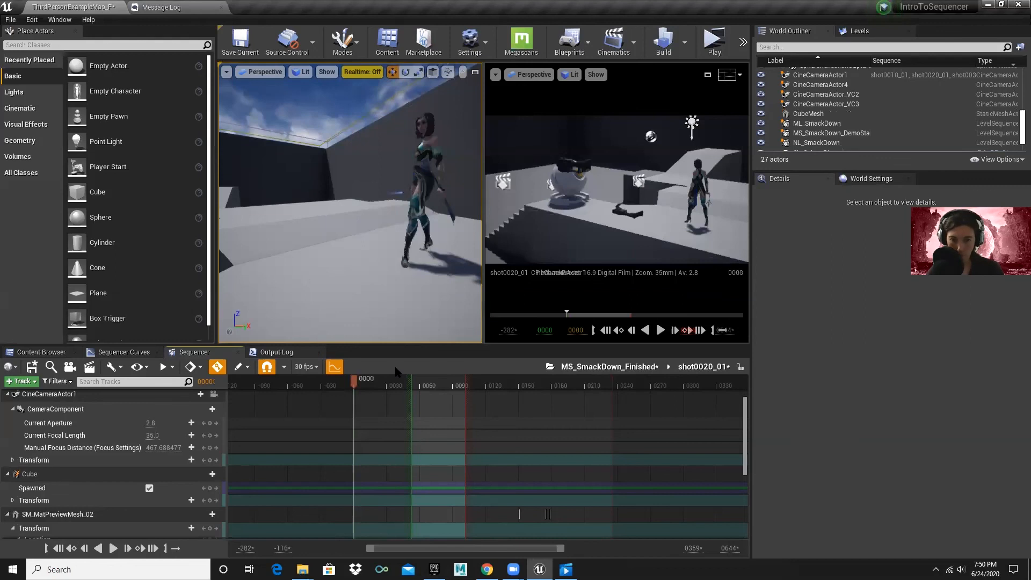
{"action": "left_click_drag", "start_coordinate": [354, 380], "coordinate": [444, 388]}
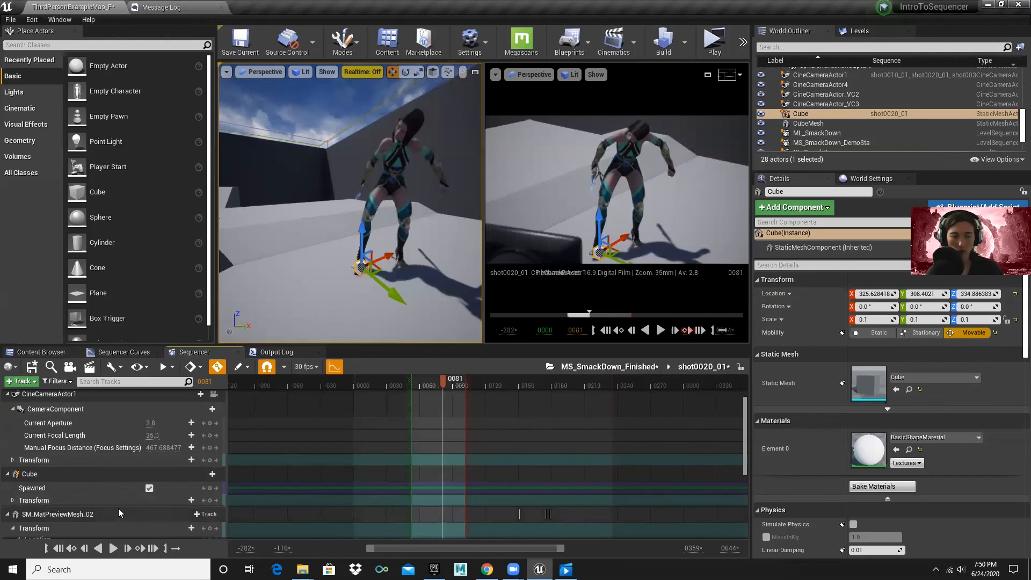
- Toggle the cube's Spawned state and key it off at frame 81
{"action": "left_click", "coordinate": [149, 487]}
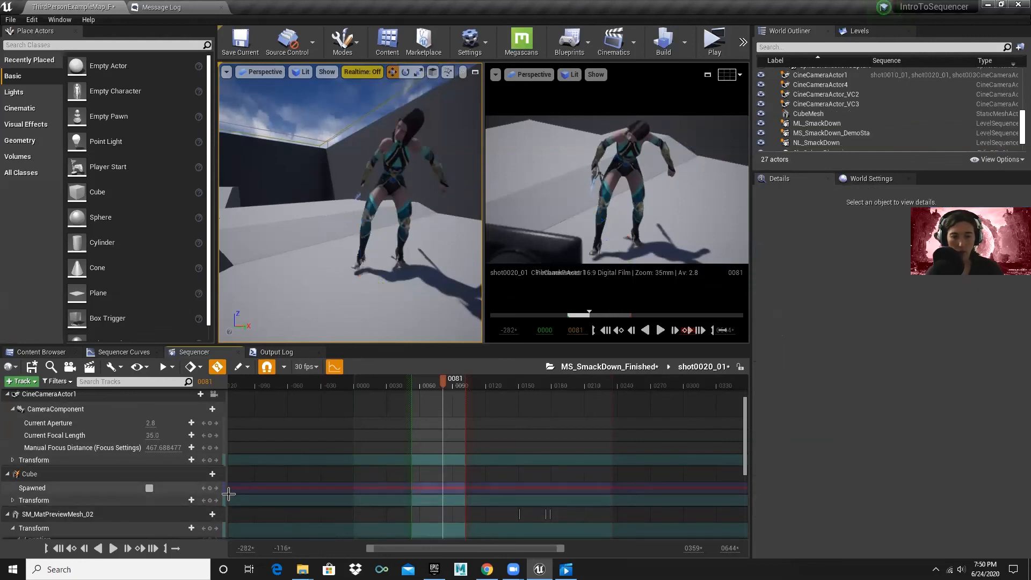
{"action": "left_click", "coordinate": [150, 488]}
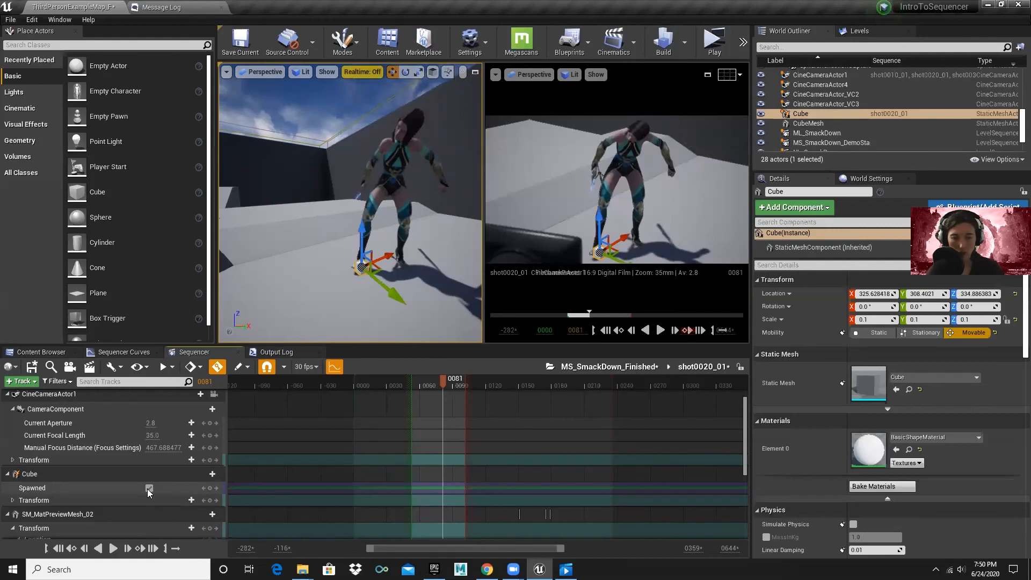
{"action": "left_click", "coordinate": [149, 488]}
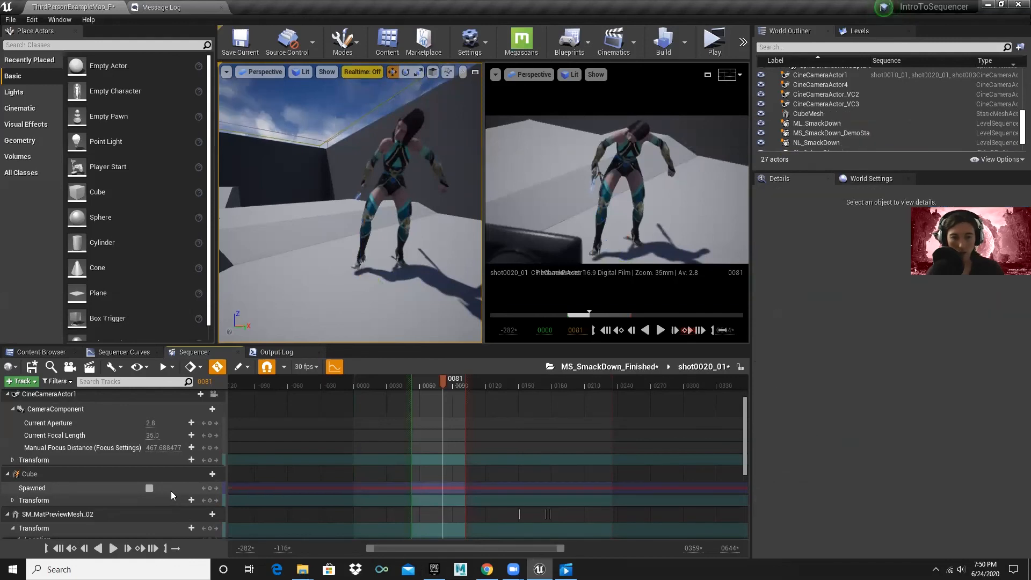
{"action": "left_click", "coordinate": [210, 488]}
- Key the cube's Spawned state on at frame 1 and scrub around the shot's start to check it
{"action": "left_click_drag", "start_coordinate": [443, 384], "coordinate": [355, 378]}
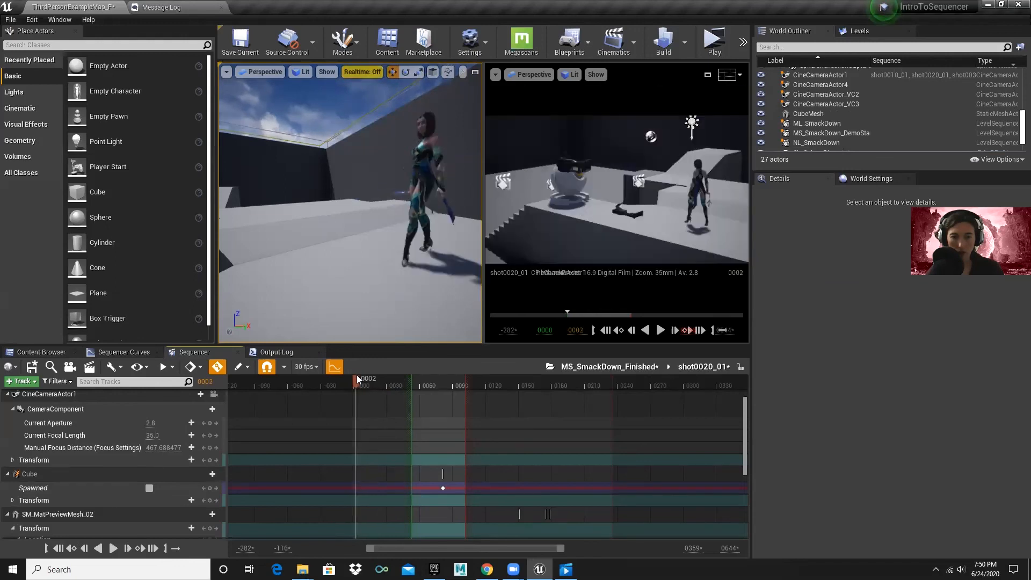
{"action": "left_click", "coordinate": [149, 488]}
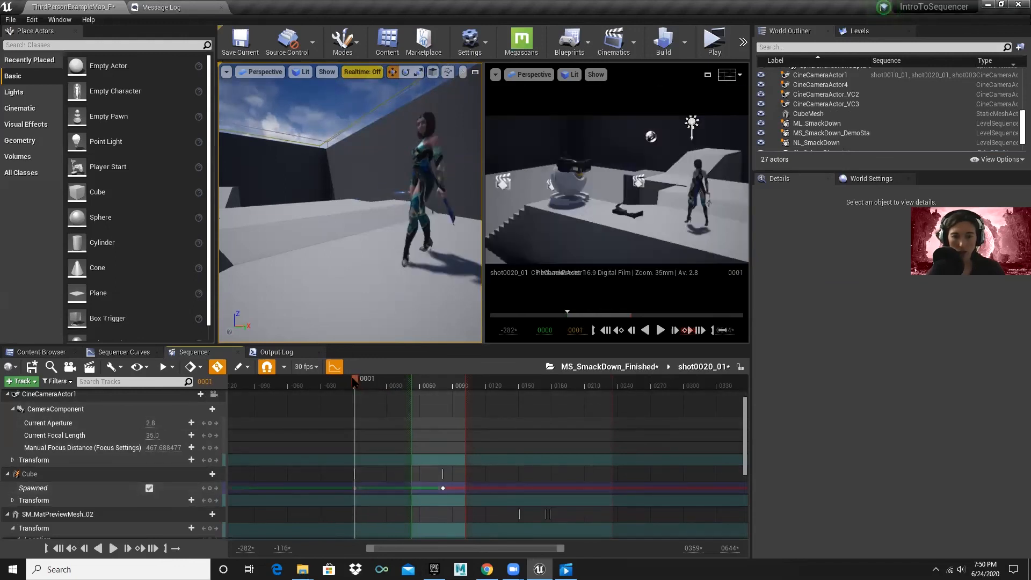
{"action": "left_click_drag", "start_coordinate": [358, 381], "coordinate": [413, 384]}
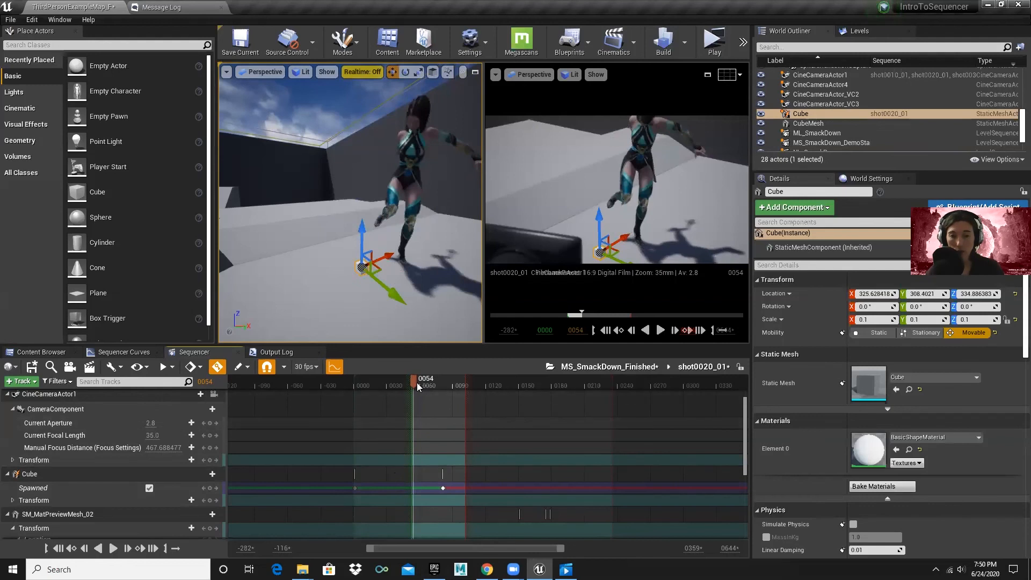
{"action": "left_click_drag", "start_coordinate": [414, 381], "coordinate": [404, 382]}
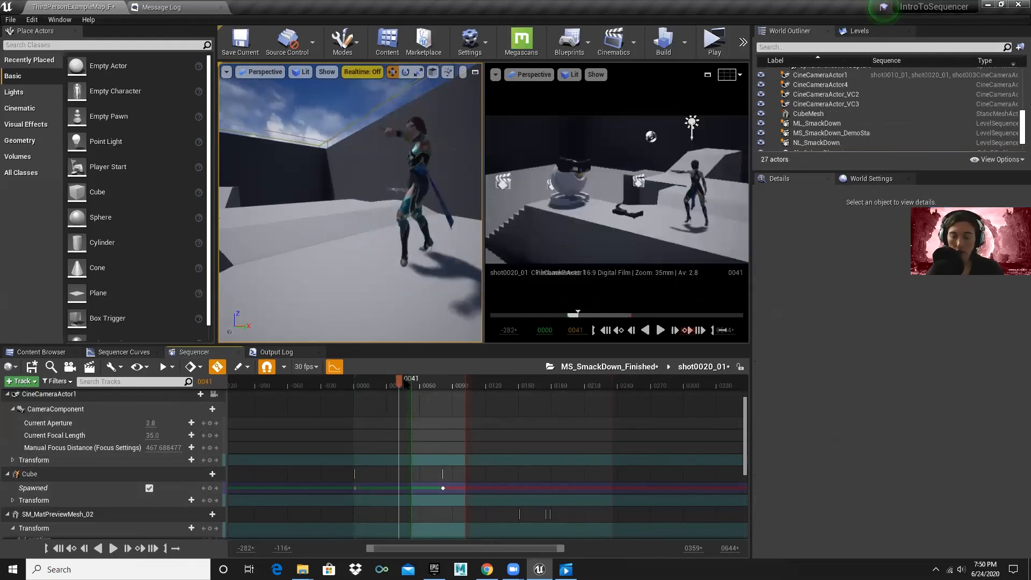
- Reopen shot0020_01 from MS_SmackDown_Finished and move the cube's first Spawned key to the start of the shot's range
{"action": "left_click", "coordinate": [599, 367]}
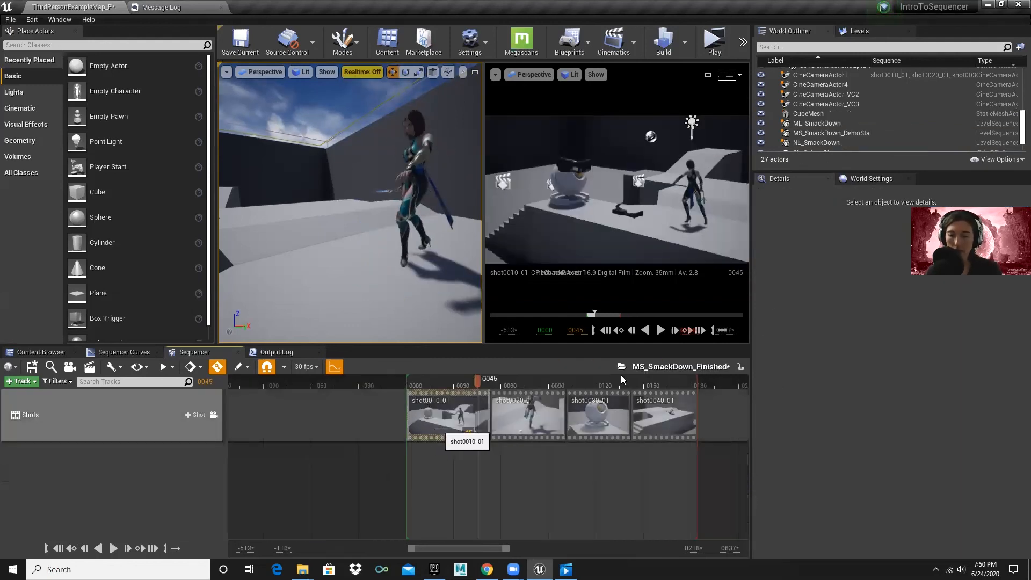
{"action": "double_click", "coordinate": [533, 401]}
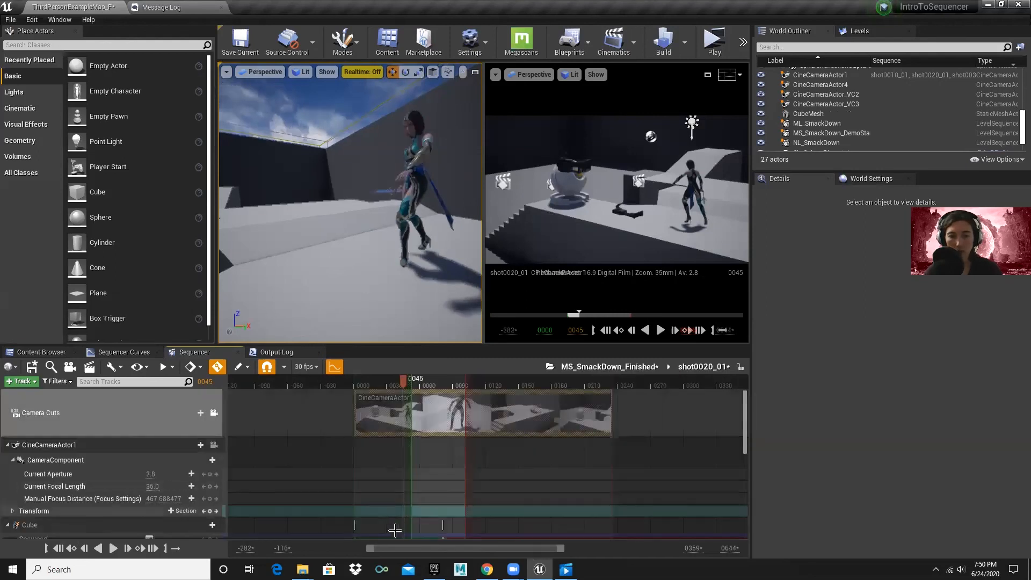
{"action": "scroll", "coordinate": [416, 405], "scroll_direction": "down", "scroll_amount": 3}
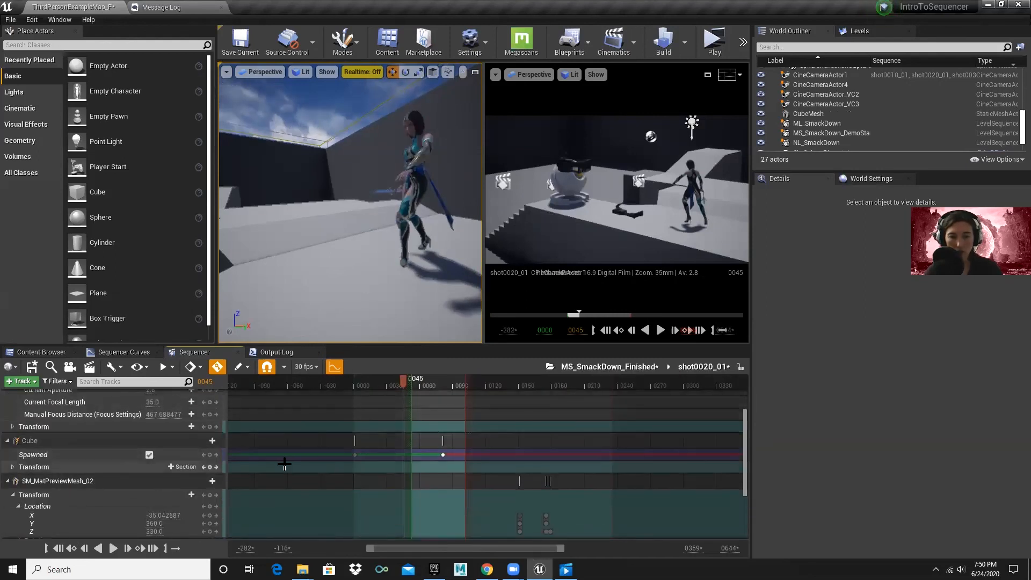
{"action": "left_click_drag", "start_coordinate": [355, 455], "coordinate": [412, 454]}
- Scrub shot0020_01 to frame 150, return to MS_SmackDown_Finished and scrub back through the shots to frame 41
{"action": "left_click_drag", "start_coordinate": [412, 379], "coordinate": [519, 407]}
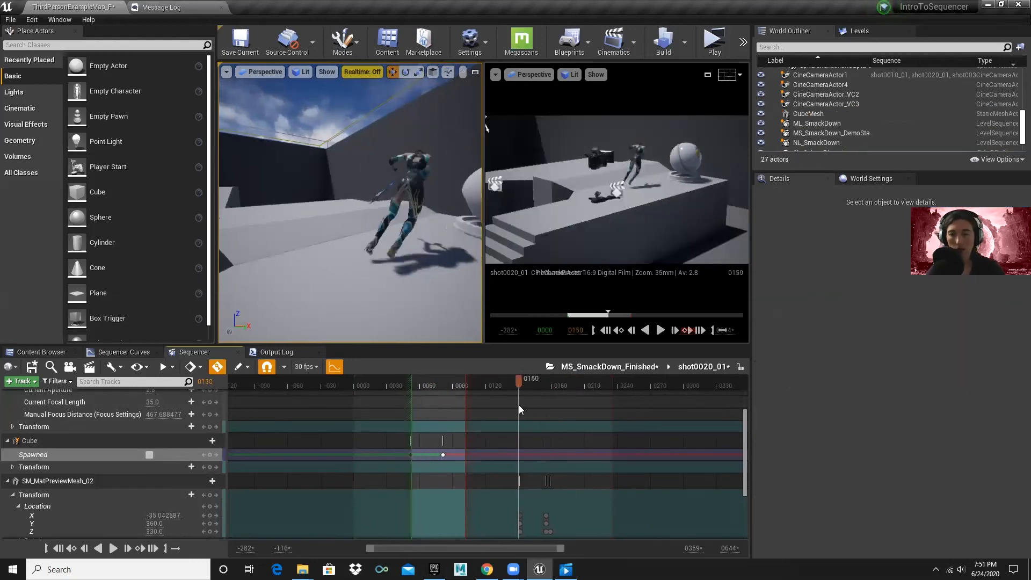
{"action": "left_click", "coordinate": [580, 371]}
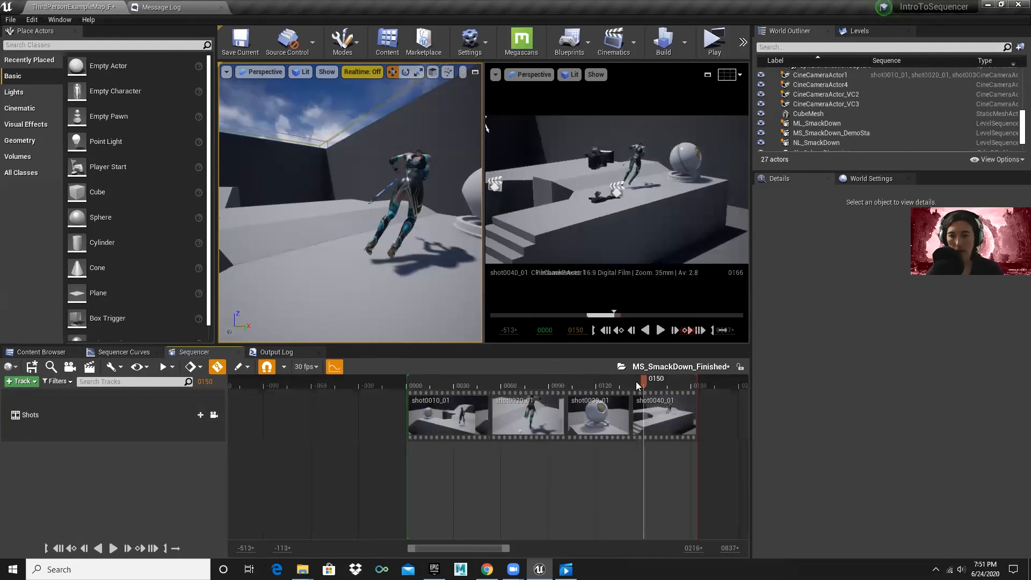
{"action": "left_click_drag", "start_coordinate": [640, 383], "coordinate": [474, 387]}
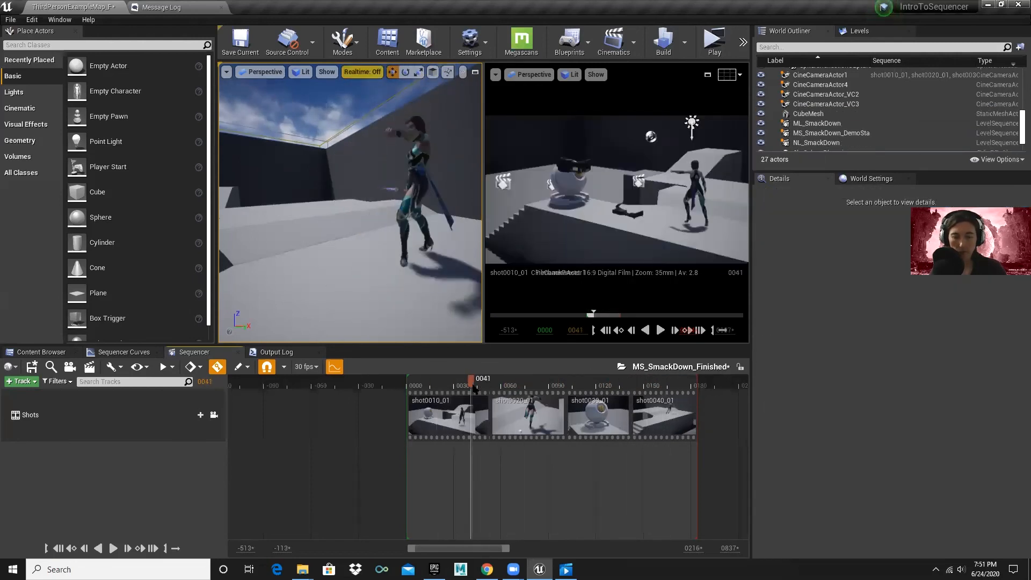
- Switch to Movies & TV, take the ThirdPerson_DEMO video out of full screen and close the player
{"action": "key", "text": "alt+Tab"}
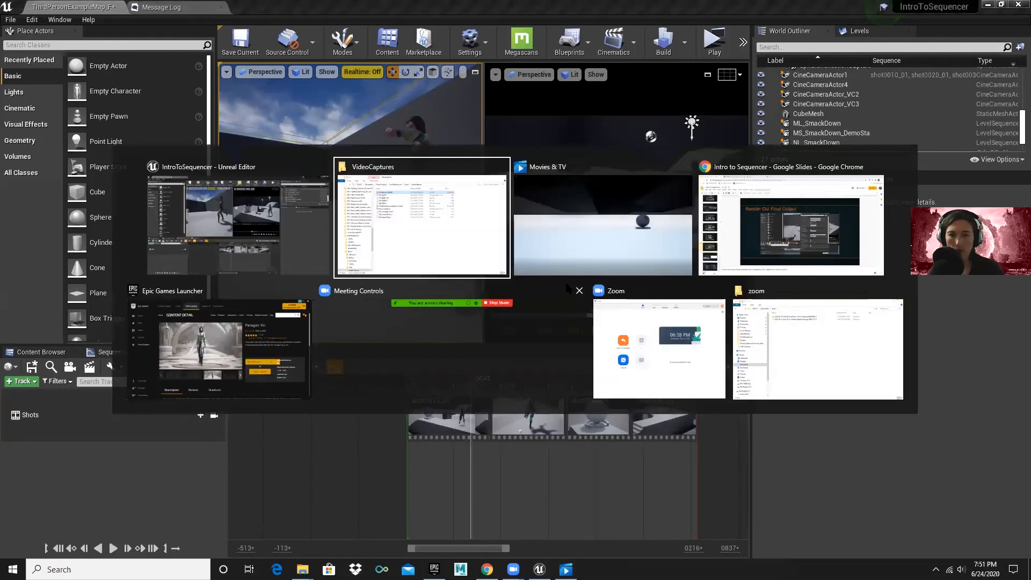
{"action": "left_click", "coordinate": [575, 240]}
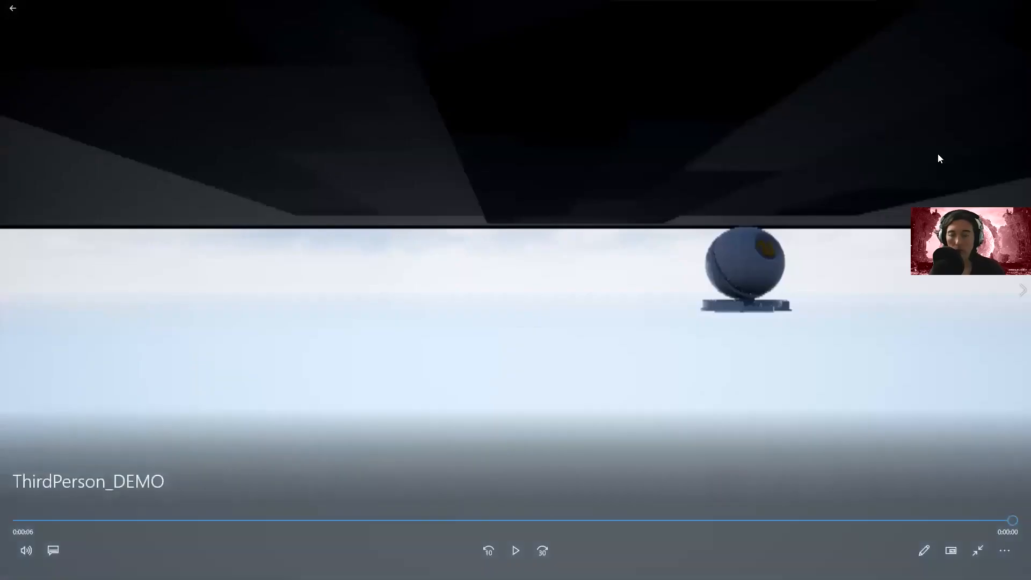
{"action": "left_click", "coordinate": [977, 551]}
{"action": "left_click", "coordinate": [1017, 6]}
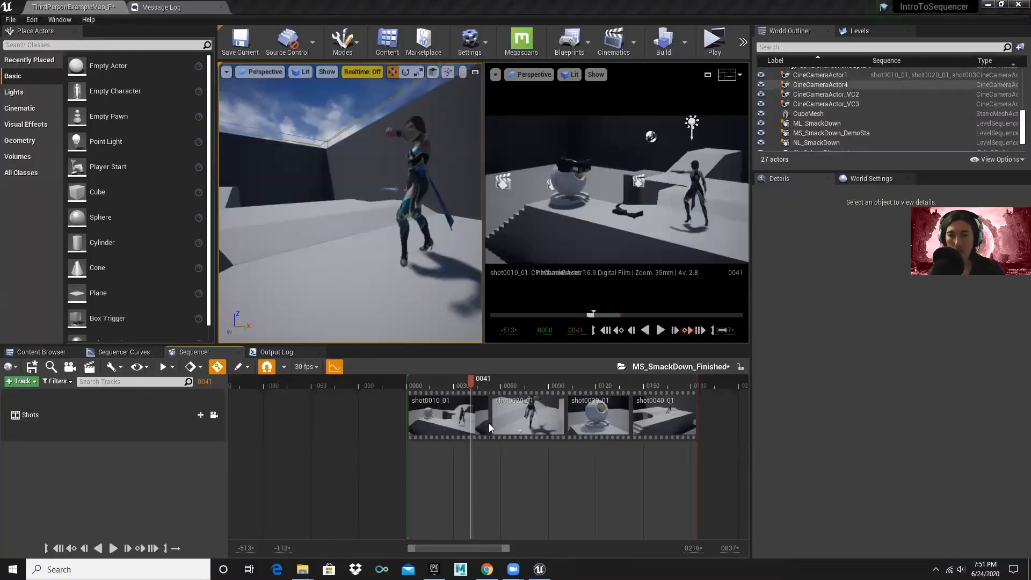
- Scrub MS_SmackDown_Finished to frame 68, then consult the Sequencer Hotkeys slide in Google Slides and return to Unreal Editor
{"action": "left_click_drag", "start_coordinate": [471, 385], "coordinate": [515, 389]}
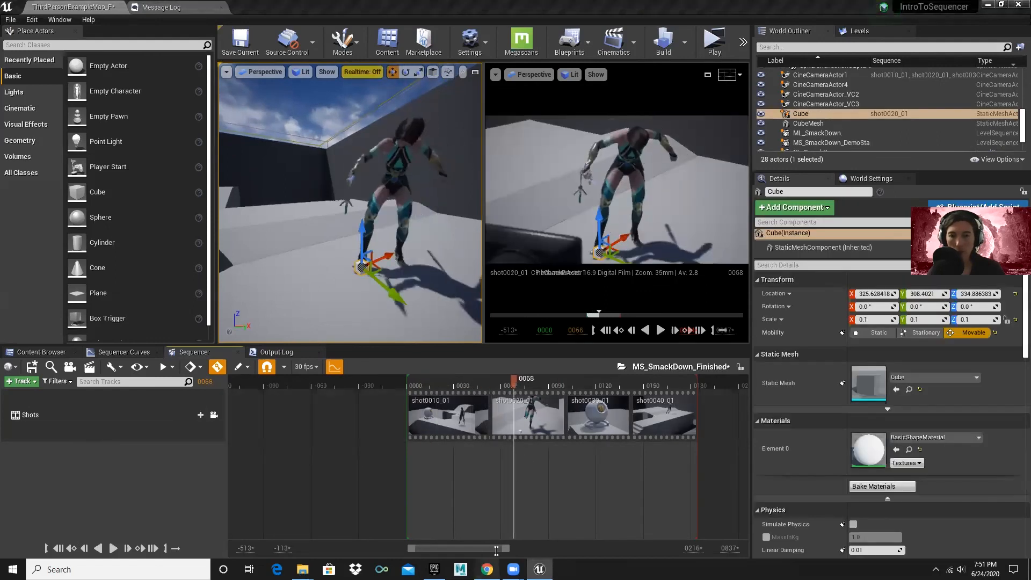
{"action": "left_click", "coordinate": [487, 569]}
{"action": "left_click", "coordinate": [70, 473]}
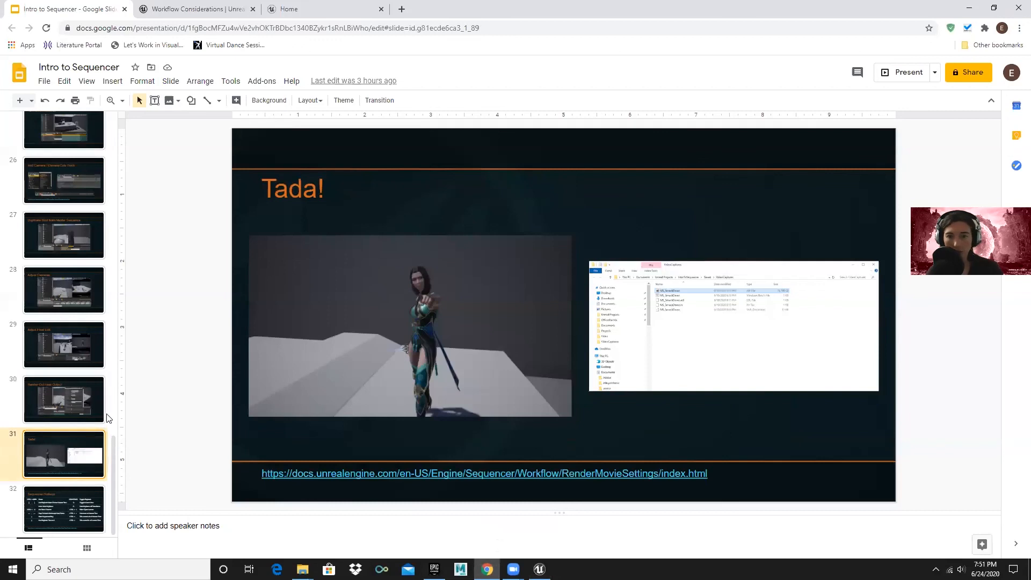
{"action": "left_click", "coordinate": [67, 501]}
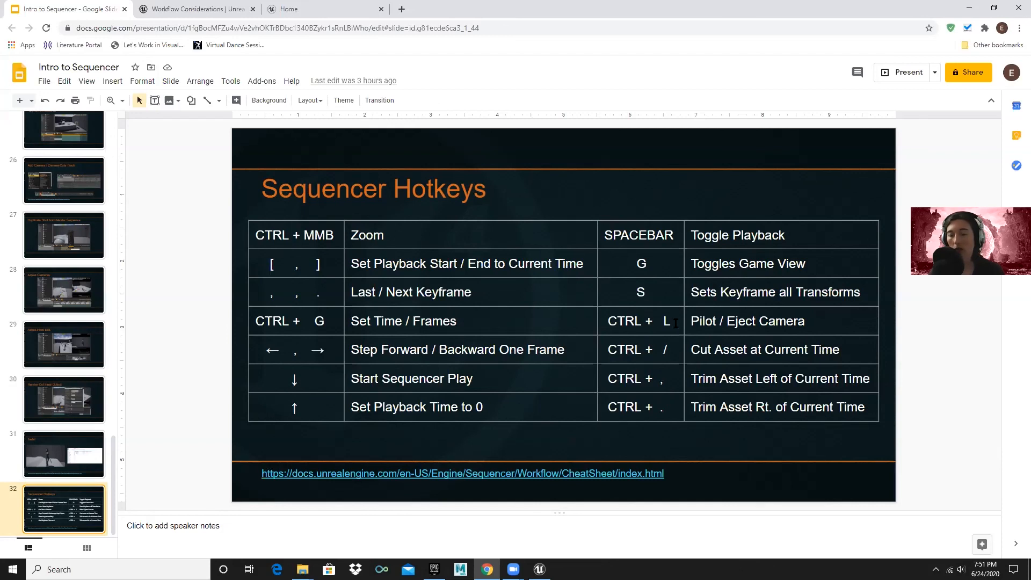
{"action": "left_click", "coordinate": [671, 323]}
{"action": "key", "text": "alt+Tab"}
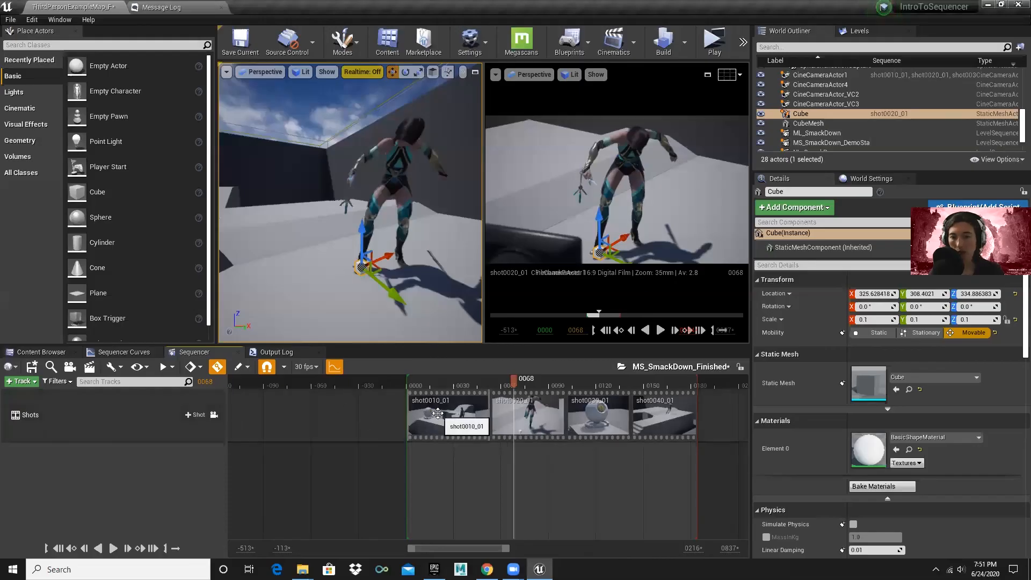
- Open shot0010_01, lock the viewport to CineCameraActor1 instead of the camera cuts, and scrub to frame 15
{"action": "double_click", "coordinate": [456, 416]}
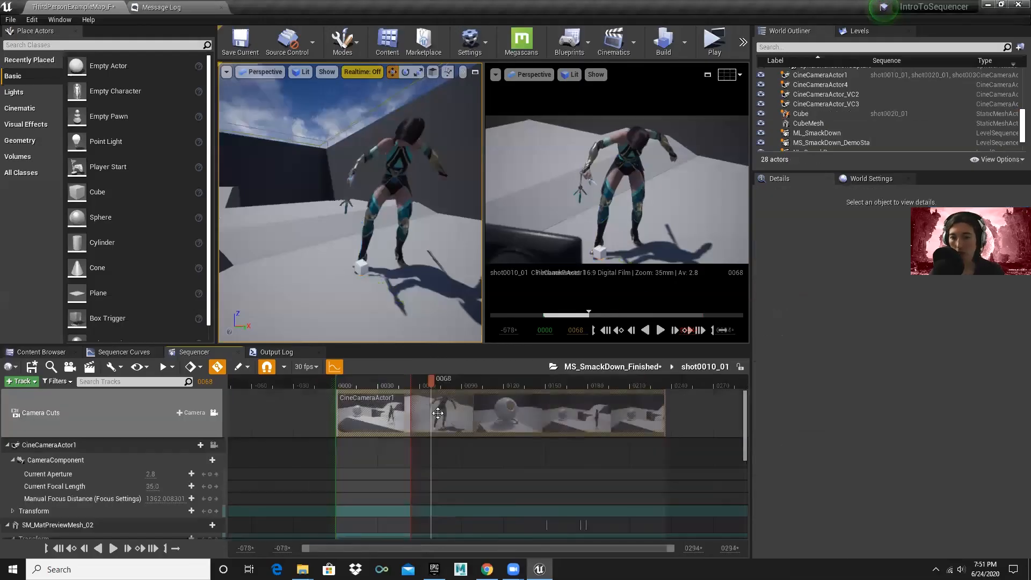
{"action": "left_click", "coordinate": [214, 414]}
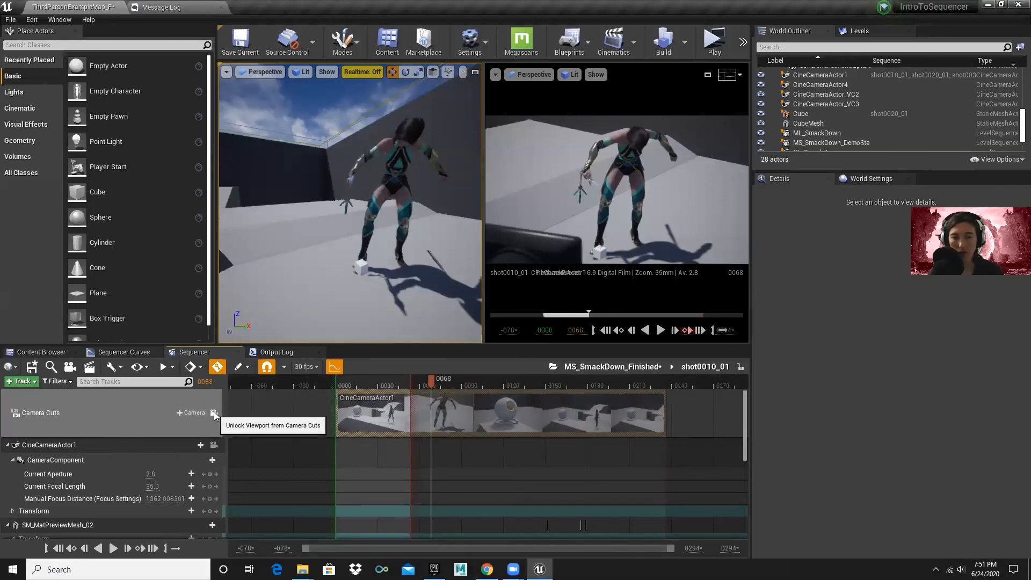
{"action": "left_click", "coordinate": [214, 445]}
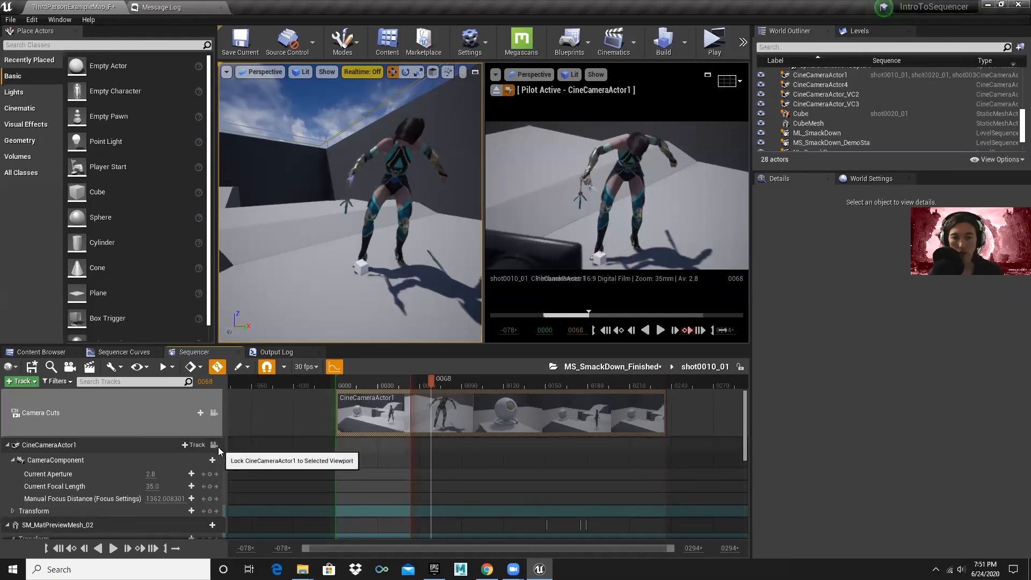
{"action": "left_click_drag", "start_coordinate": [433, 383], "coordinate": [356, 383]}
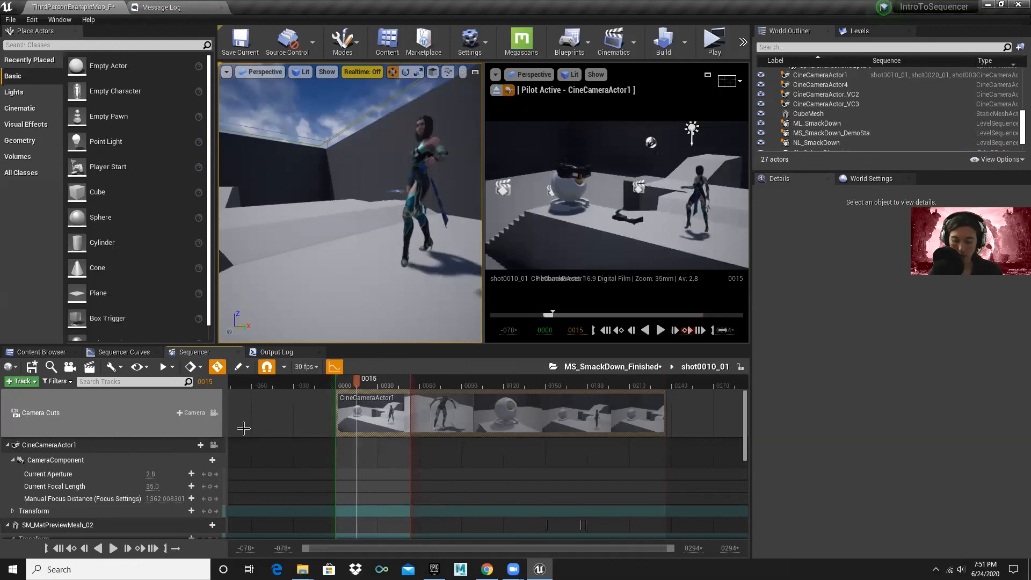
- Toggle the viewport's lock to the camera cuts on and off repeatedly, ending in the free perspective view
{"action": "key", "text": "shift+c"}
{"action": "key", "text": "shift+c"}
{"action": "key", "text": "shift+c"}
{"action": "key", "text": "shift+c"}
{"action": "key", "text": "shift+c"}
{"action": "key", "text": "shift+c"}
{"action": "key", "text": "shift+c"}
{"action": "key", "text": "shift+c"}
{"action": "key", "text": "shift+c"}
{"action": "key", "text": "shift+c"}
{"action": "key", "text": "shift+c"}
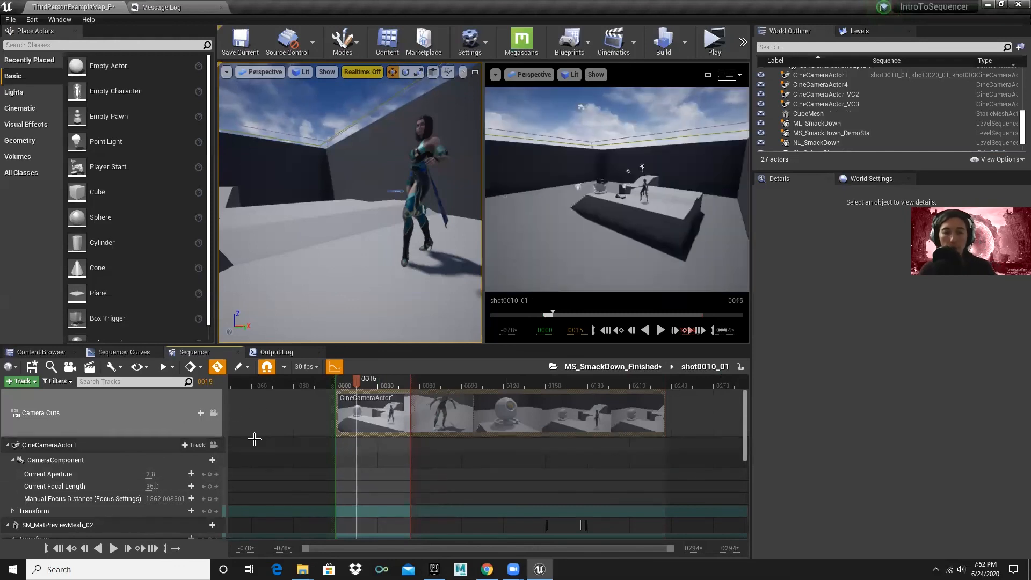
- Switch to Google Slides to skim the Intro to Sequencer slide thumbnails, and bring up Zoom from Unreal Editor
{"action": "key", "text": "alt+Tab"}
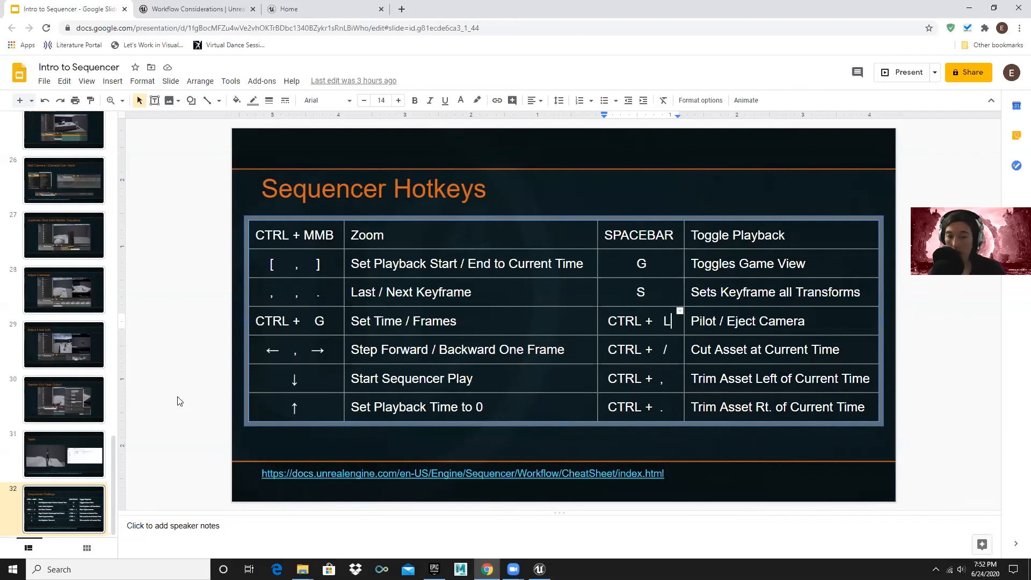
{"action": "scroll", "coordinate": [30, 454], "scroll_direction": "up", "scroll_amount": 20}
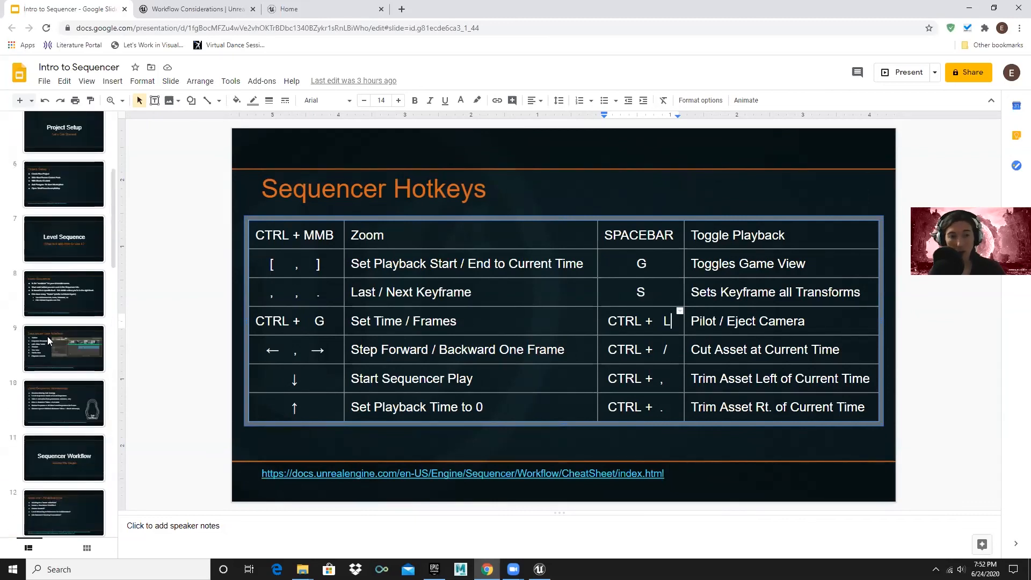
{"action": "scroll", "coordinate": [24, 369], "scroll_direction": "down", "scroll_amount": 20}
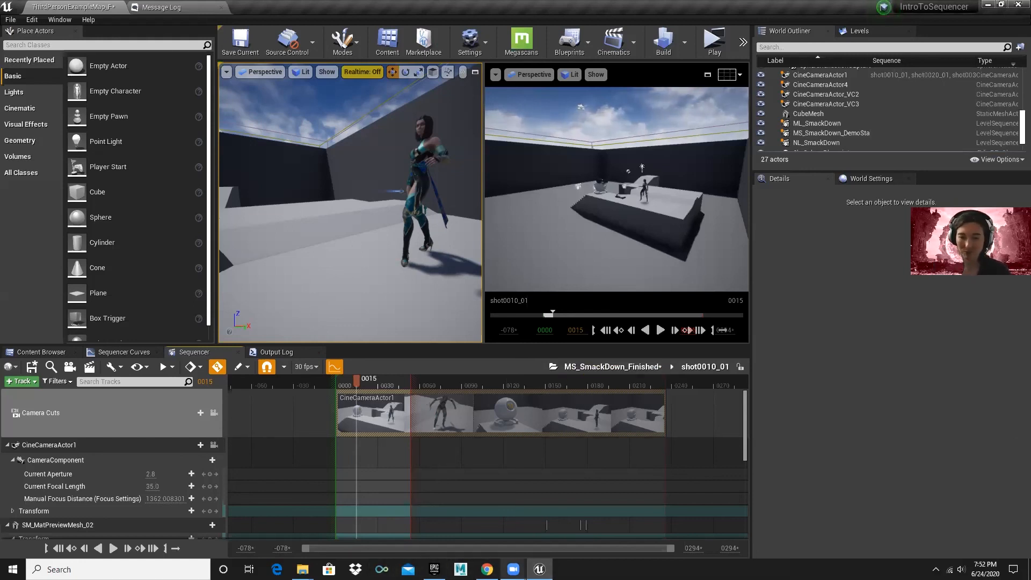
{"action": "left_click", "coordinate": [513, 570]}
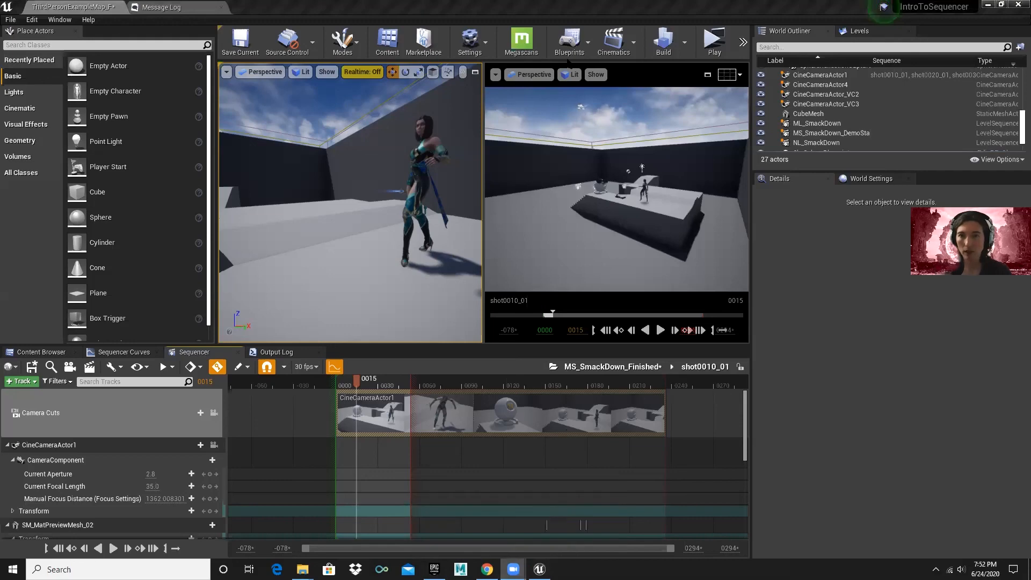